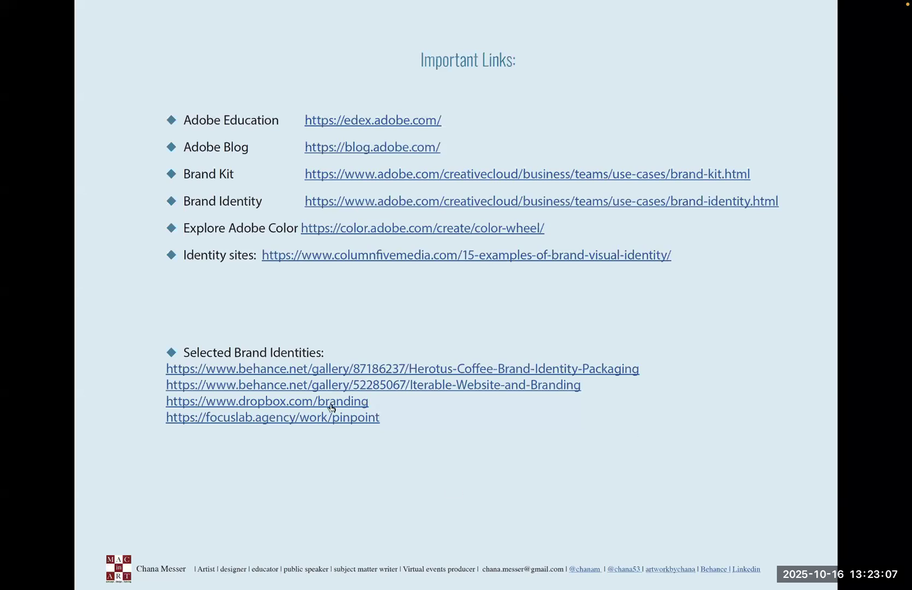
Step: Open the Herotus Coffee Brand Identity & Packaging gallery on Behance from the slide's link
left_click(327, 370)
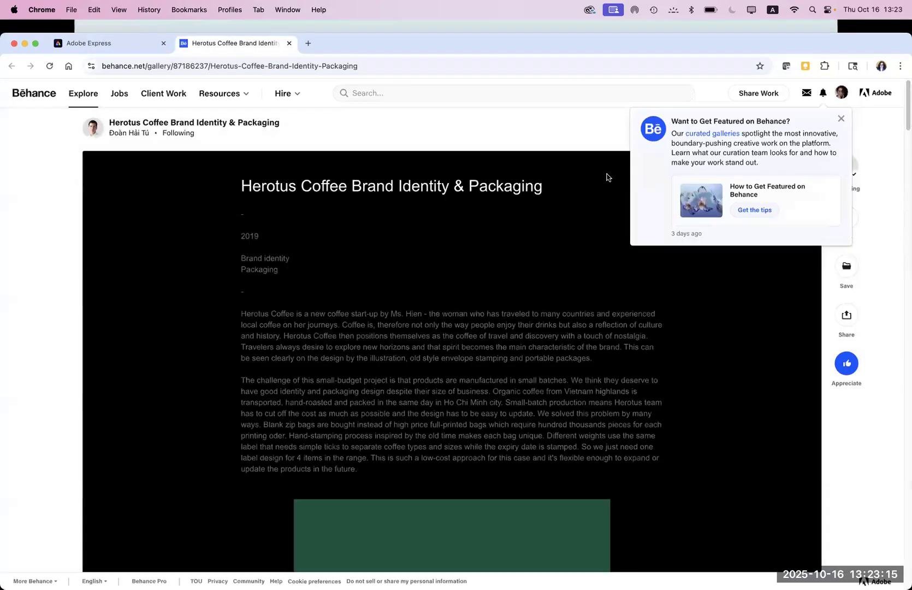
Step: Close the 'Want to Get Featured on Behance?' popup and switch back to the Adobe Express tab
left_click(841, 119)
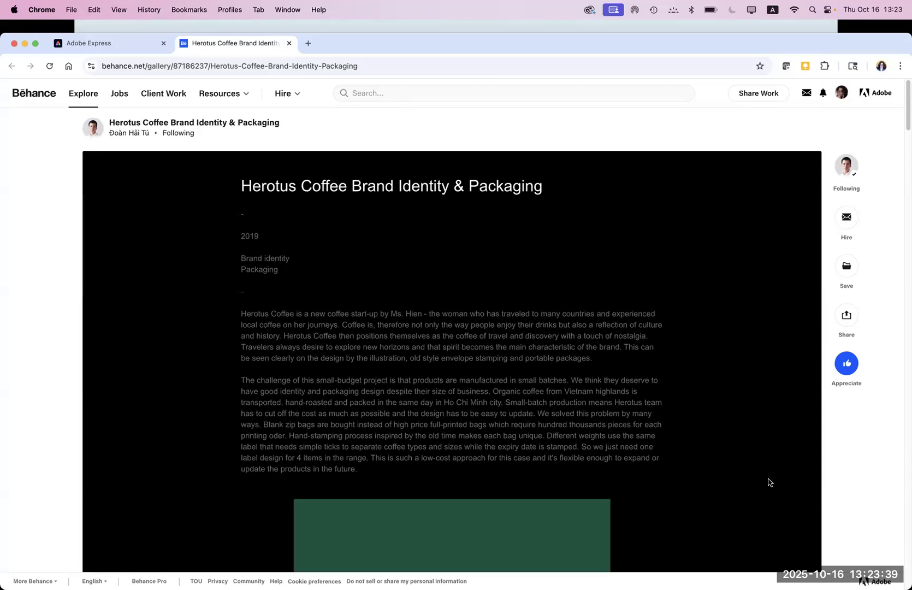
left_click(94, 47)
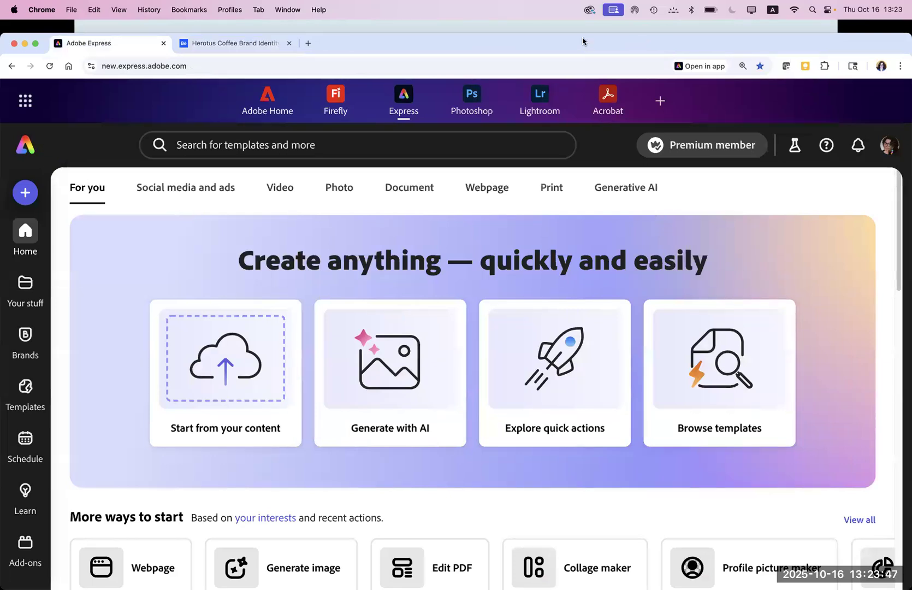
left_click_drag(589, 50, 588, 31)
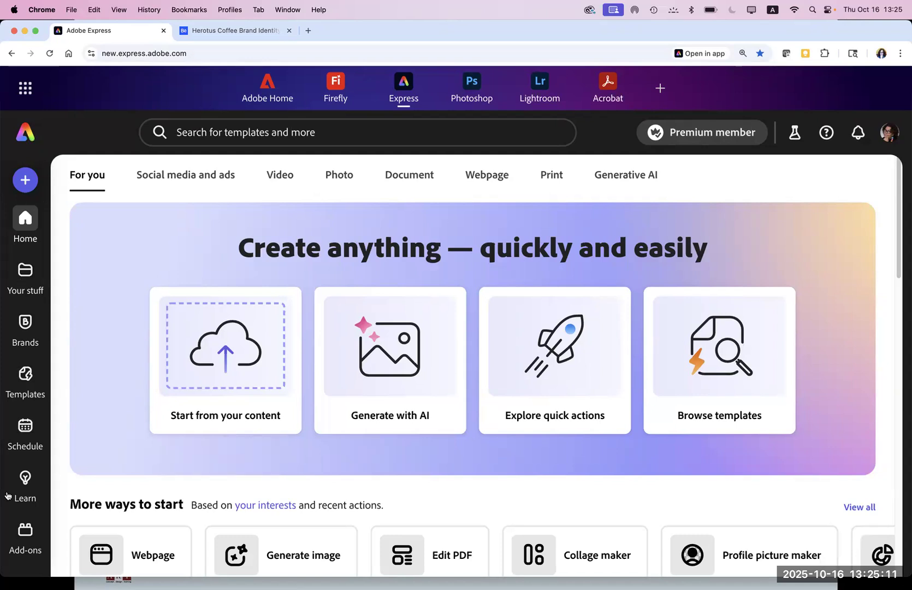
mouse_move(25, 535)
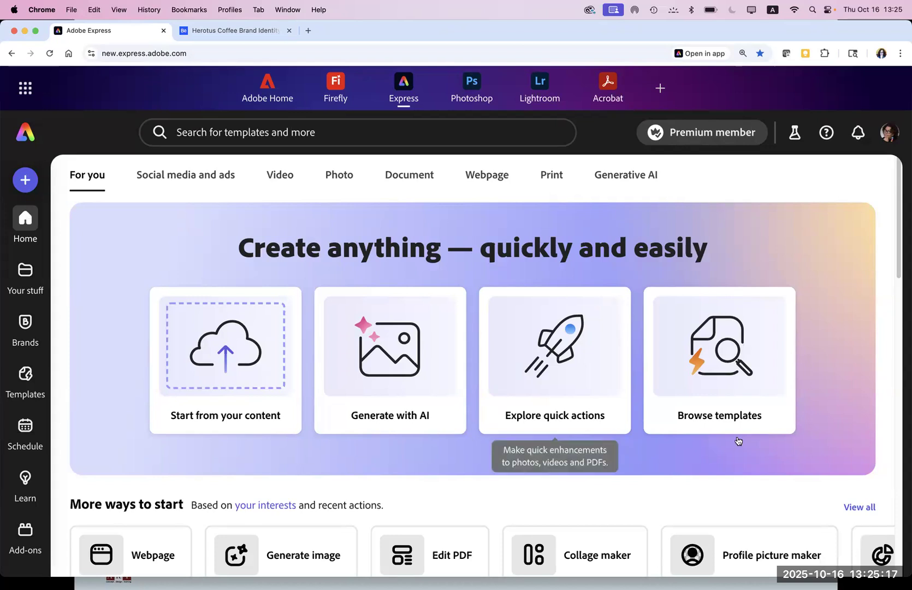
mouse_move(25, 276)
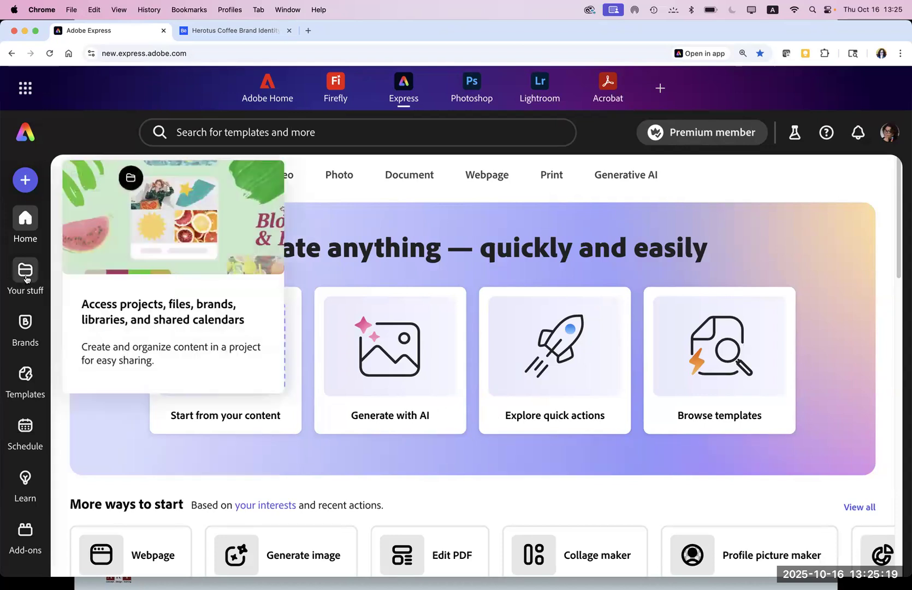
left_click(25, 276)
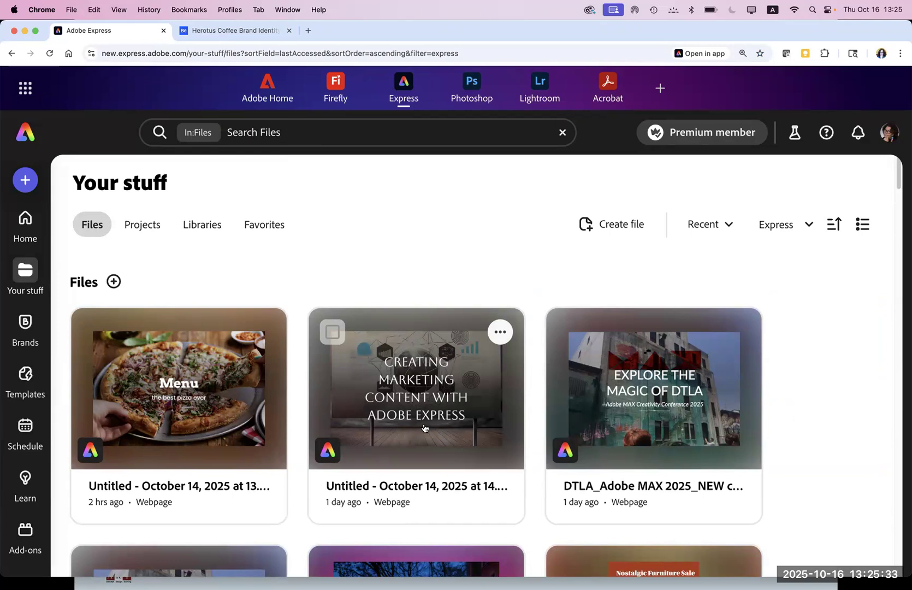
Step: Open the Brands page listing all saved brands
left_click(23, 330)
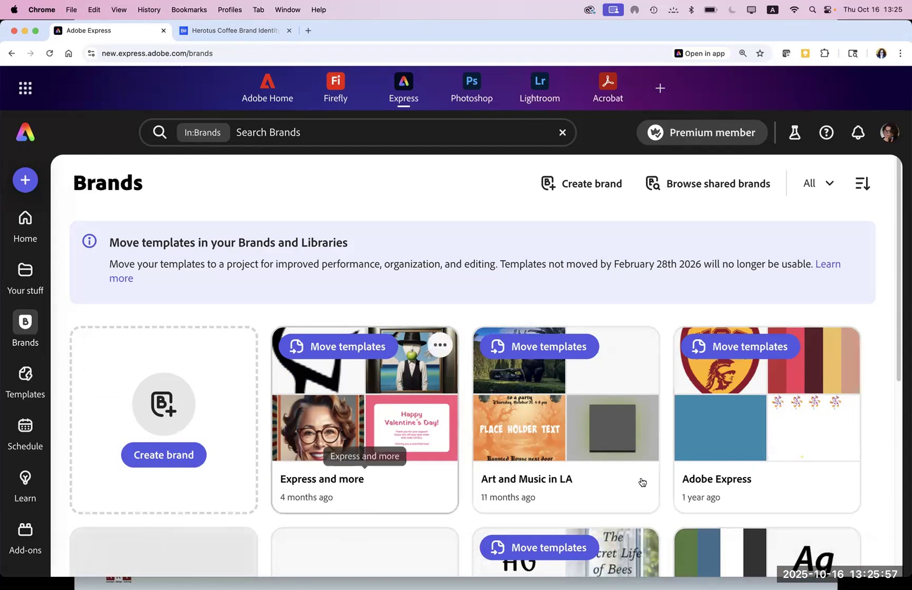
Step: Open the Adobe Express brand, collapse its Colors section, then return to the brands list
left_click(736, 376)
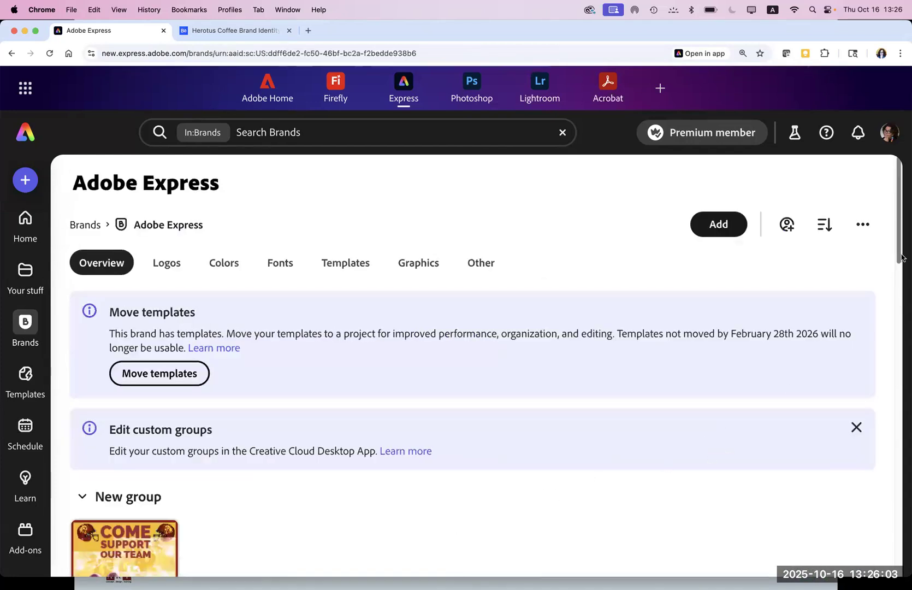
left_click_drag(901, 257, 904, 424)
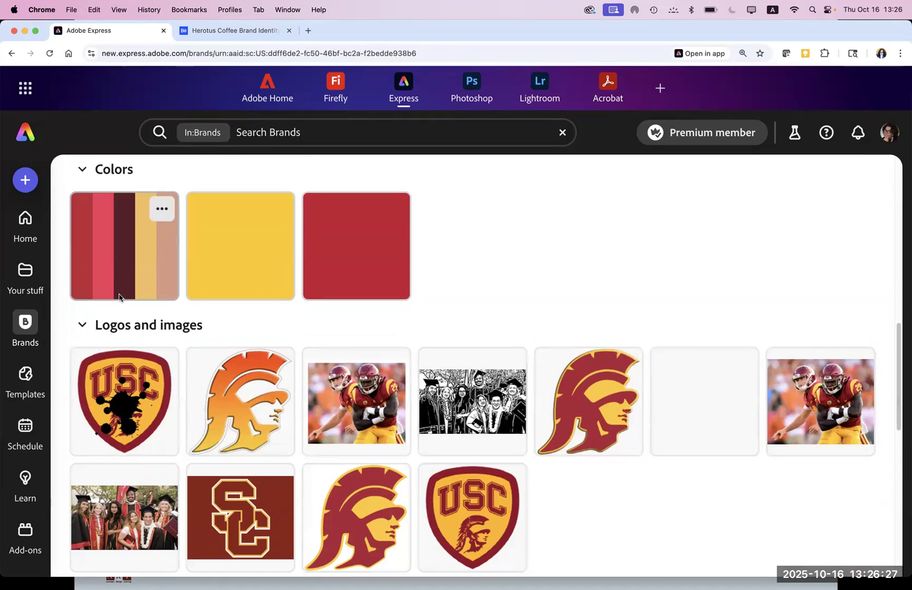
left_click(81, 170)
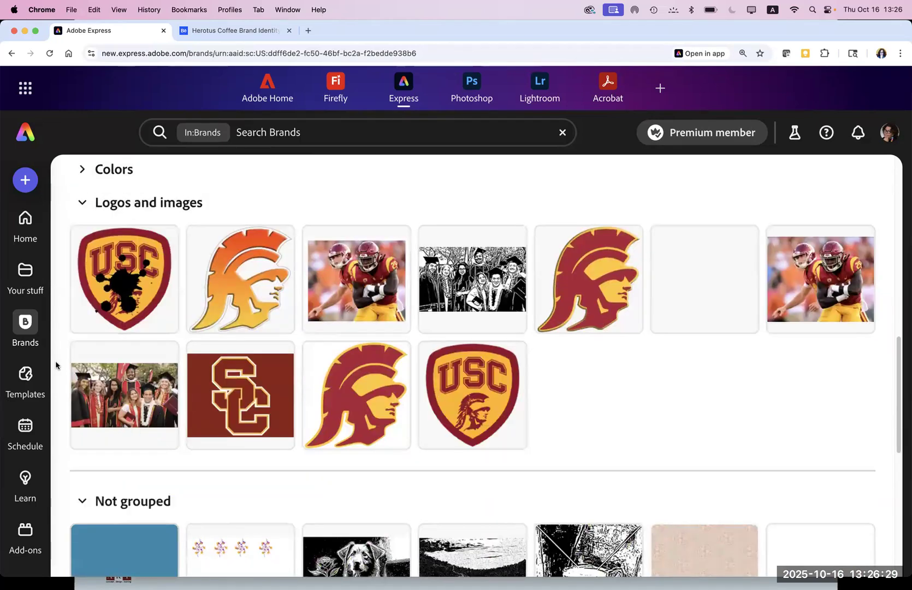
left_click(25, 328)
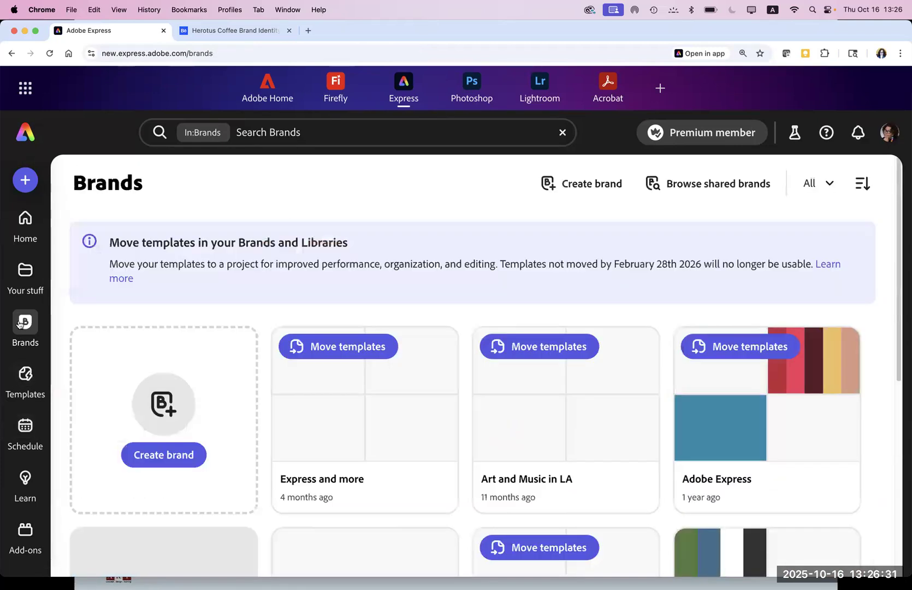
Step: Start a brand via Extract brand from upload, then cancel the file dialog
left_click(164, 457)
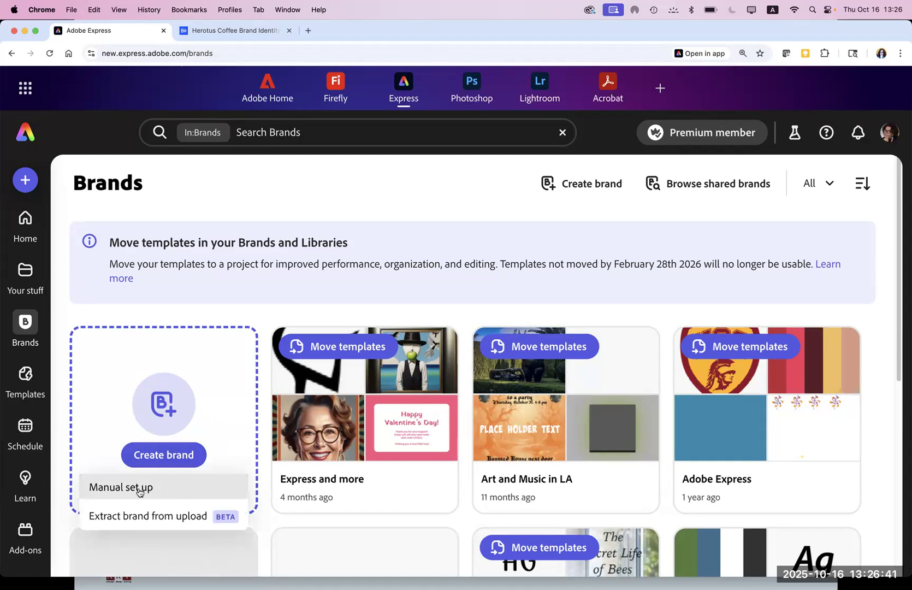
left_click(136, 519)
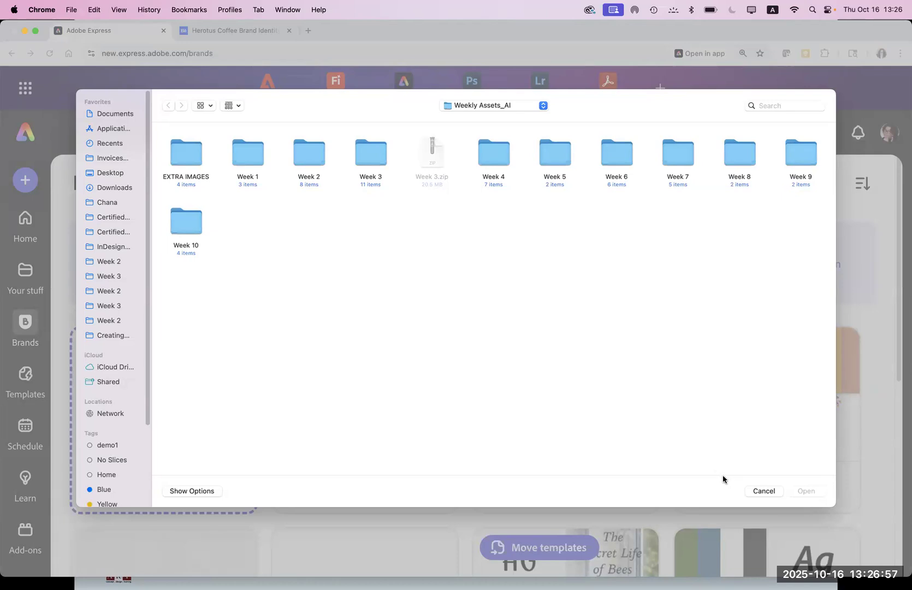
left_click(756, 491)
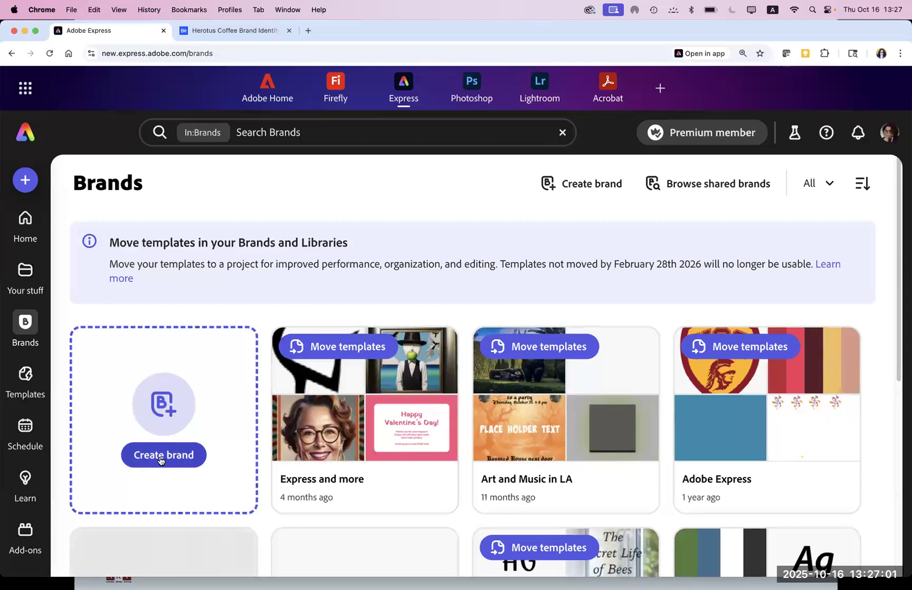
Step: Manually create a brand named 'Test Brand' saved to Create web pages
left_click(160, 460)
left_click(115, 491)
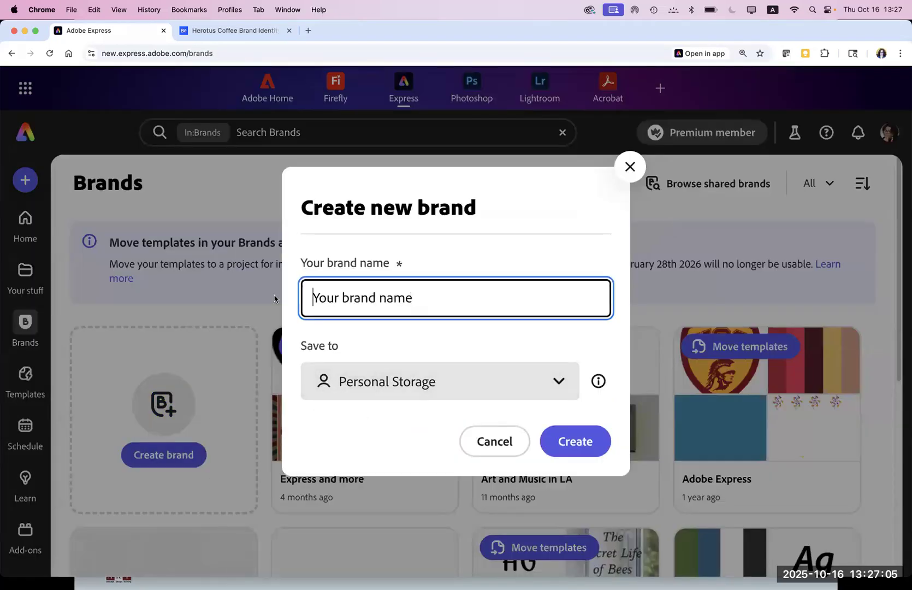
type("Test Brand")
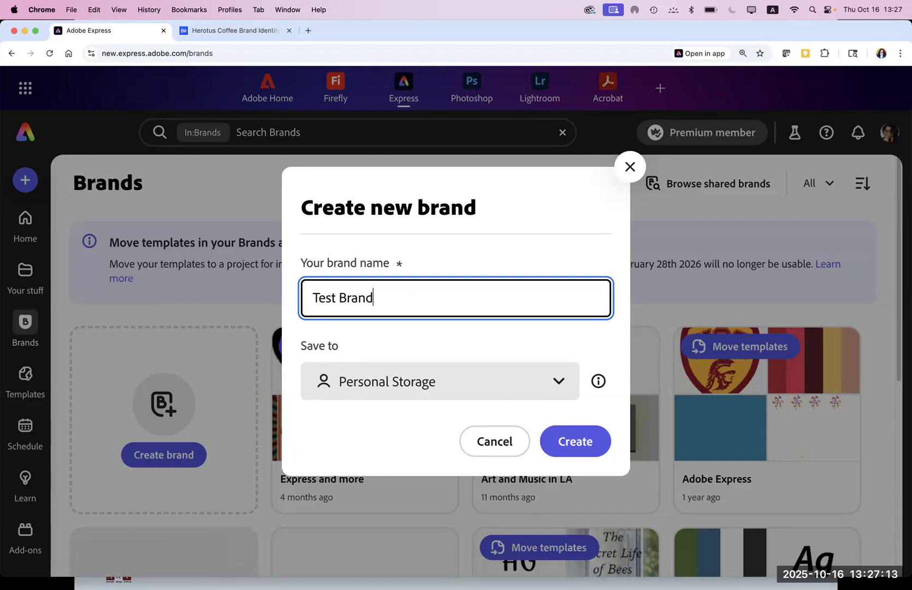
left_click(385, 382)
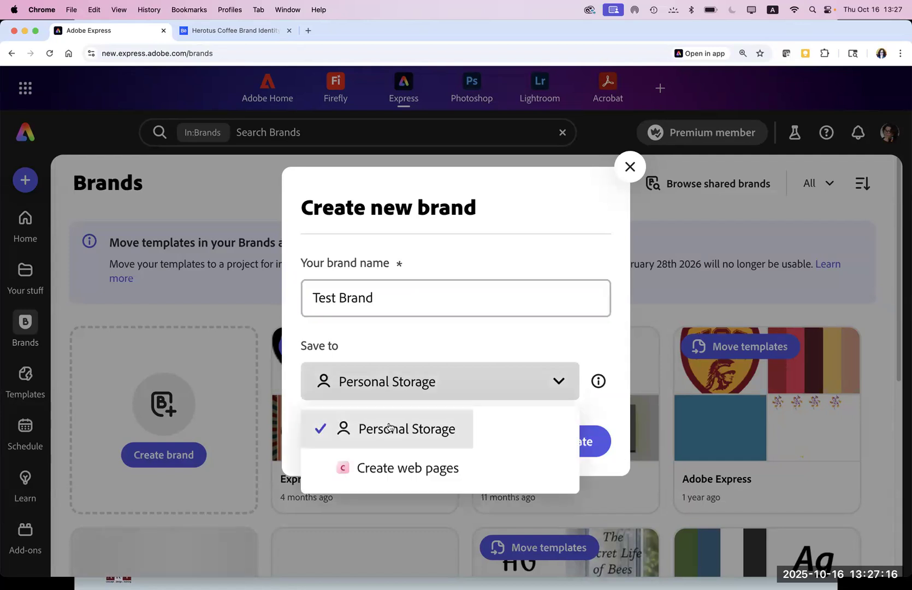
left_click(390, 470)
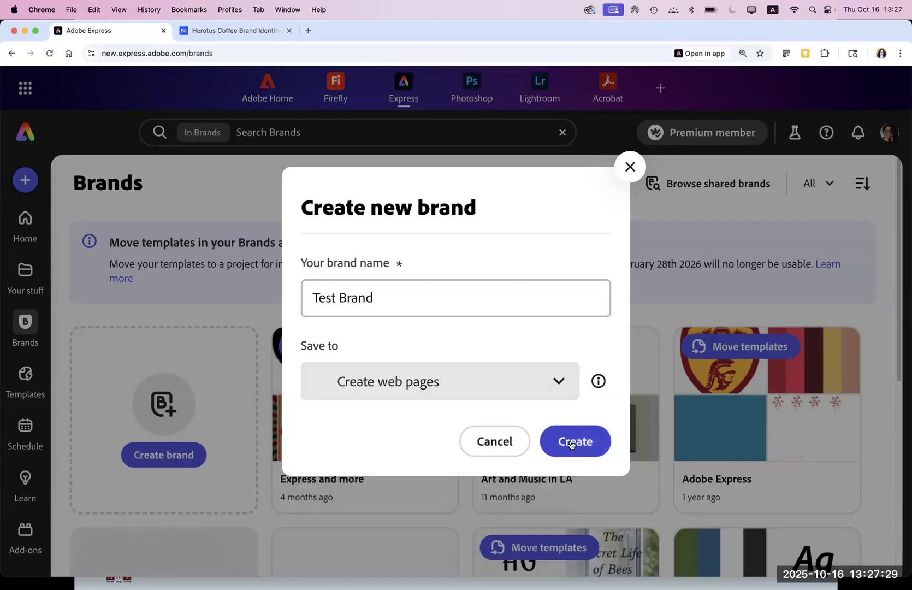
left_click(571, 444)
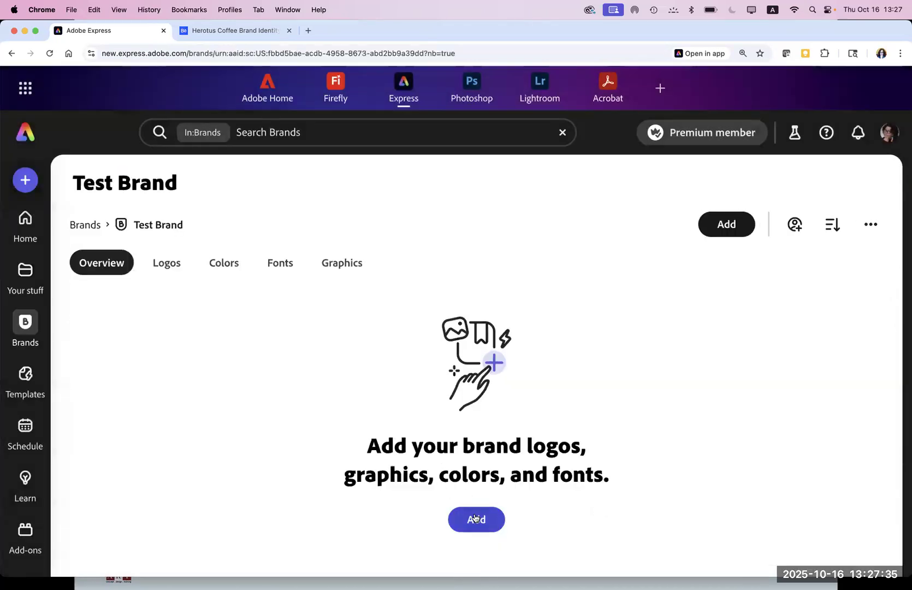
left_click(222, 268)
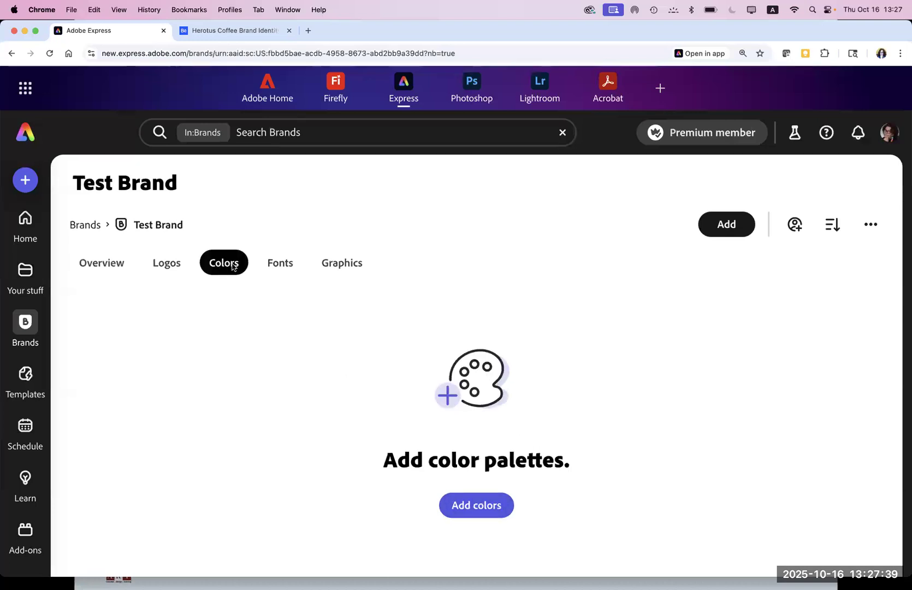
Step: Upload the AdobeStock wheelchair photo from the Images folder as a brand graphic
left_click(283, 263)
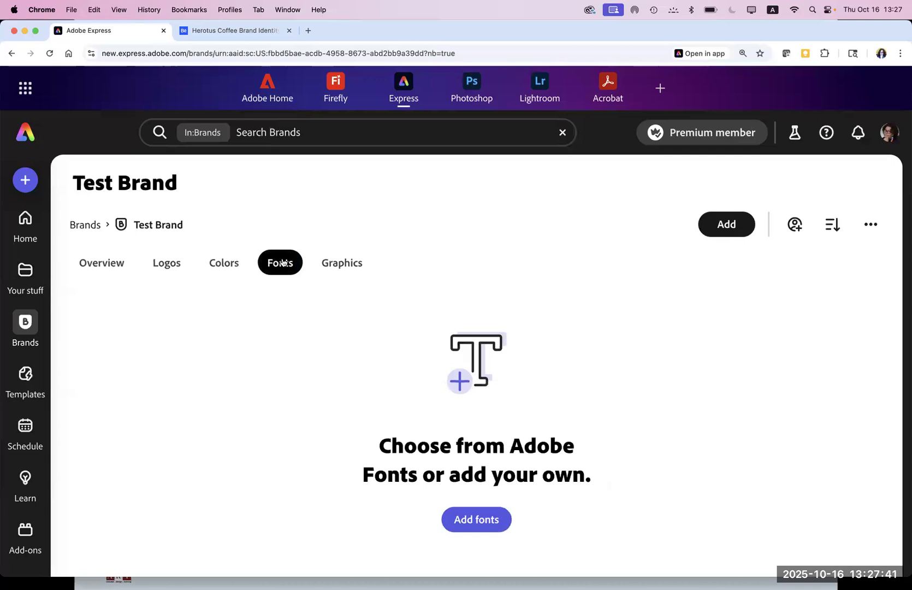
left_click(340, 262)
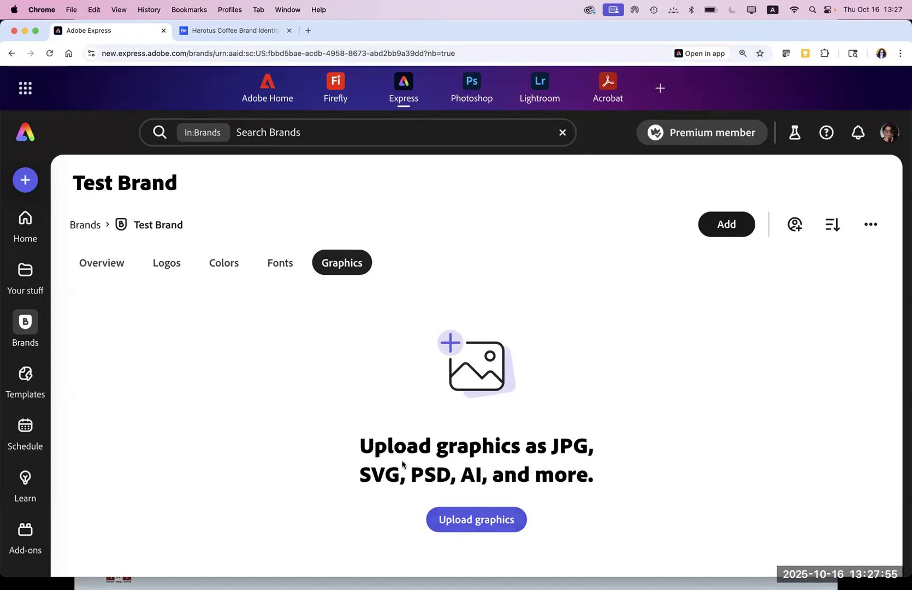
left_click(473, 521)
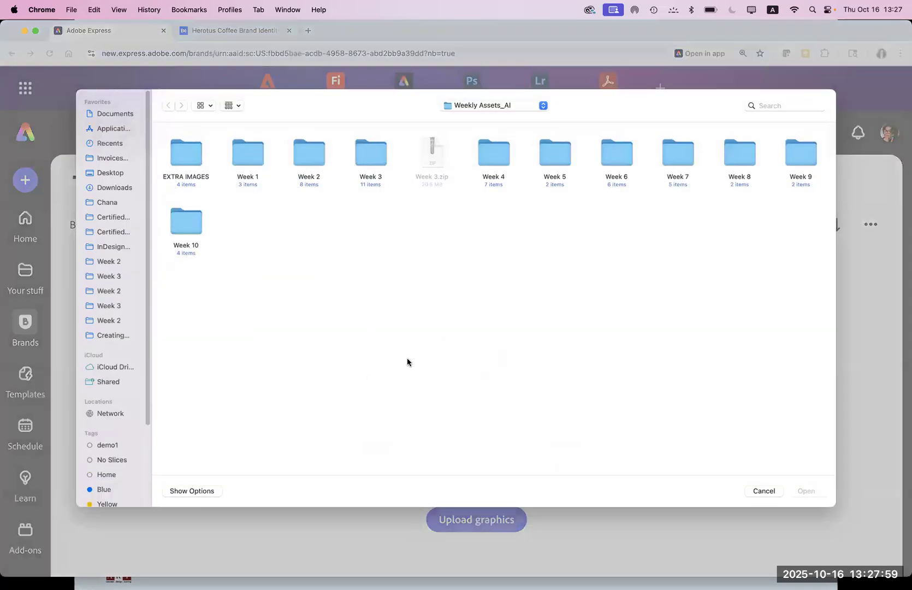
left_click(114, 336)
left_click(361, 159)
double_click(361, 159)
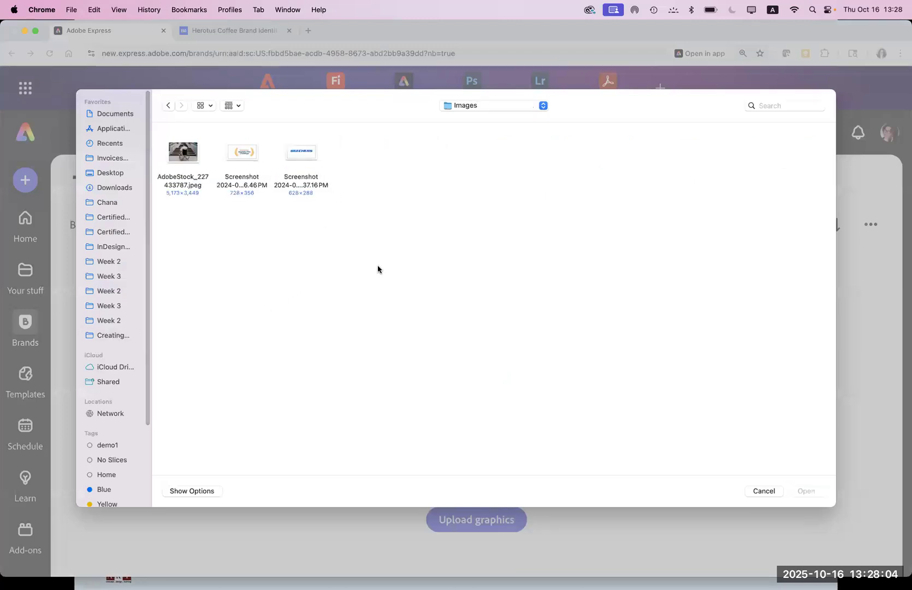
left_click(183, 158)
left_click(802, 492)
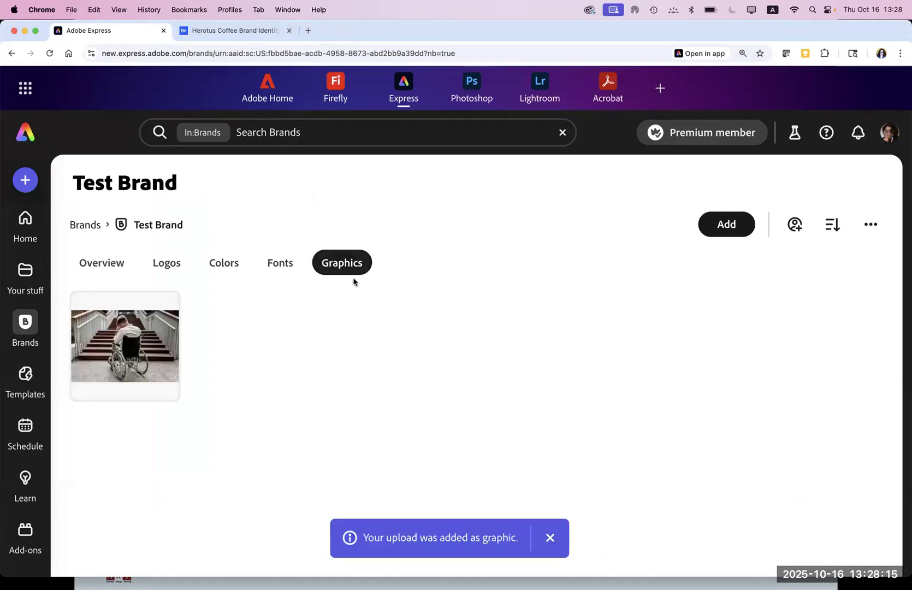
Step: Add the Easterseals and Skechers logo screenshots as further graphics
left_click(725, 226)
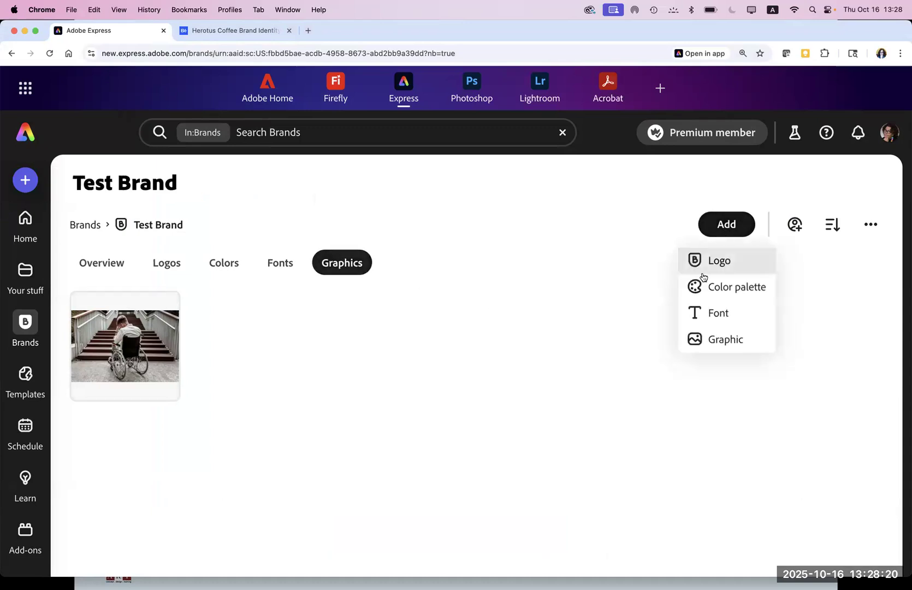
left_click(699, 340)
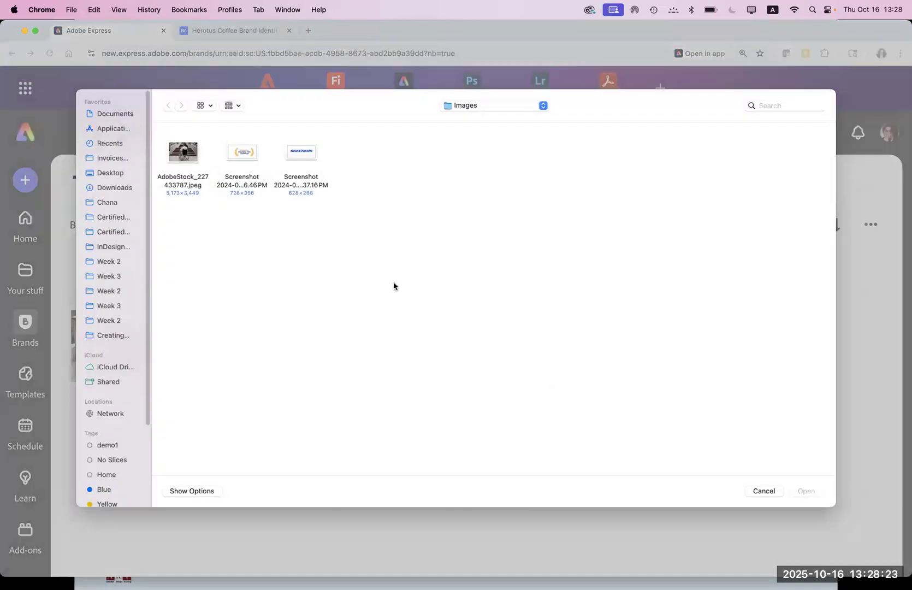
left_click(242, 156)
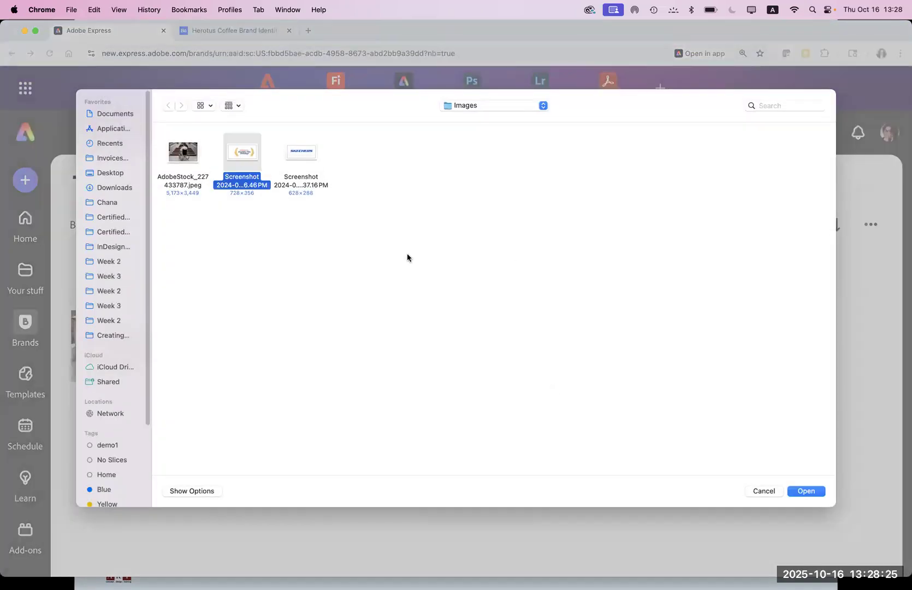
left_click(300, 154, "super")
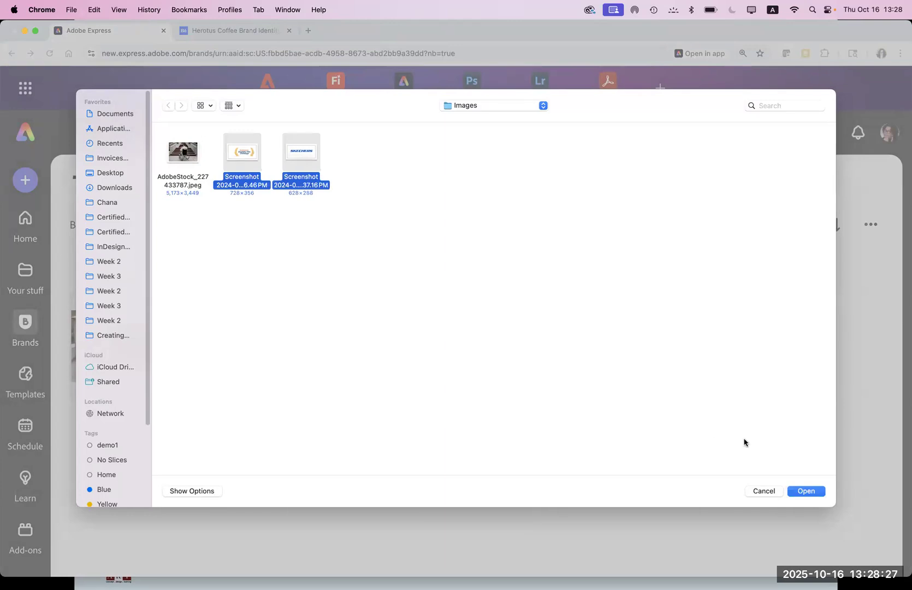
left_click(804, 491)
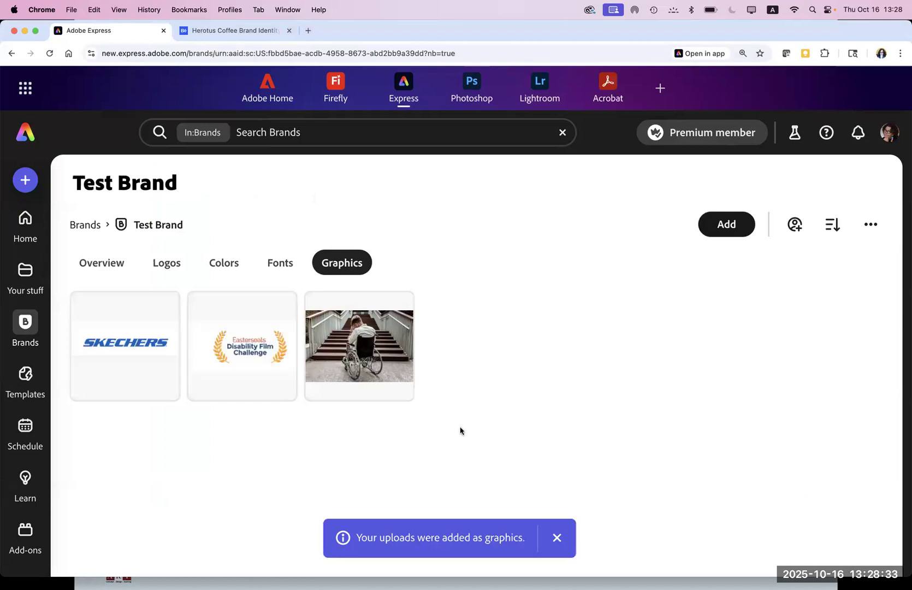
Step: Start a new colour palette with white, sampled by eyedropper, as its first colour
left_click(230, 268)
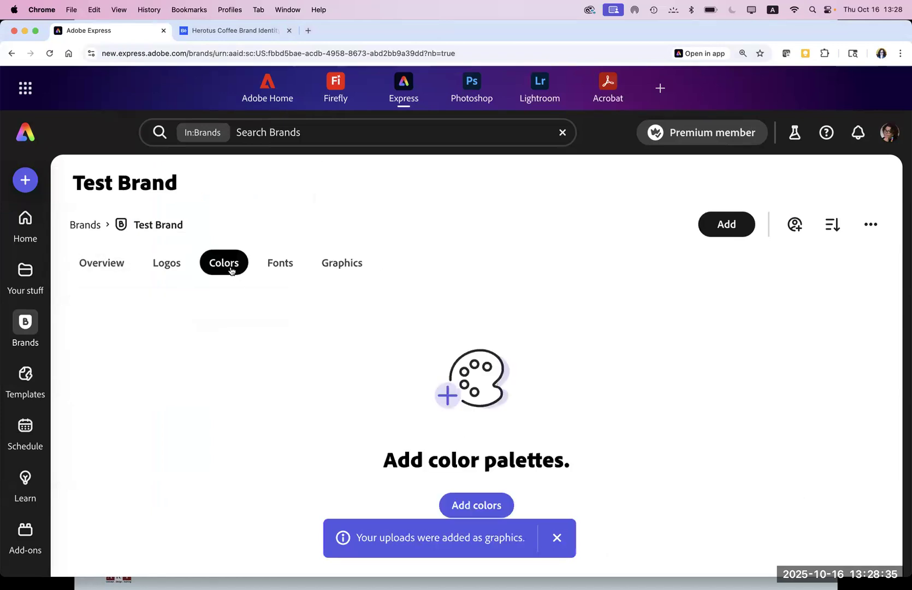
left_click(482, 507)
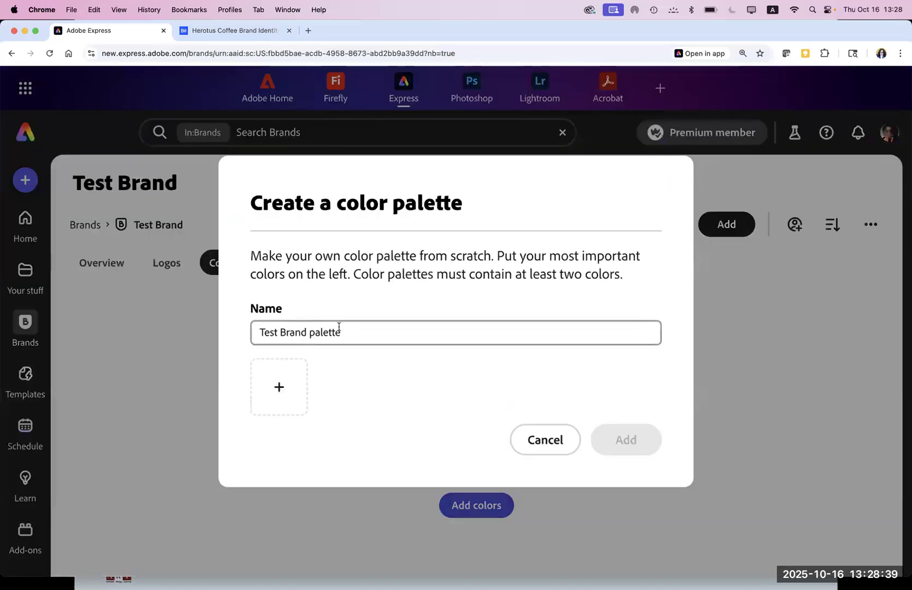
left_click(281, 385)
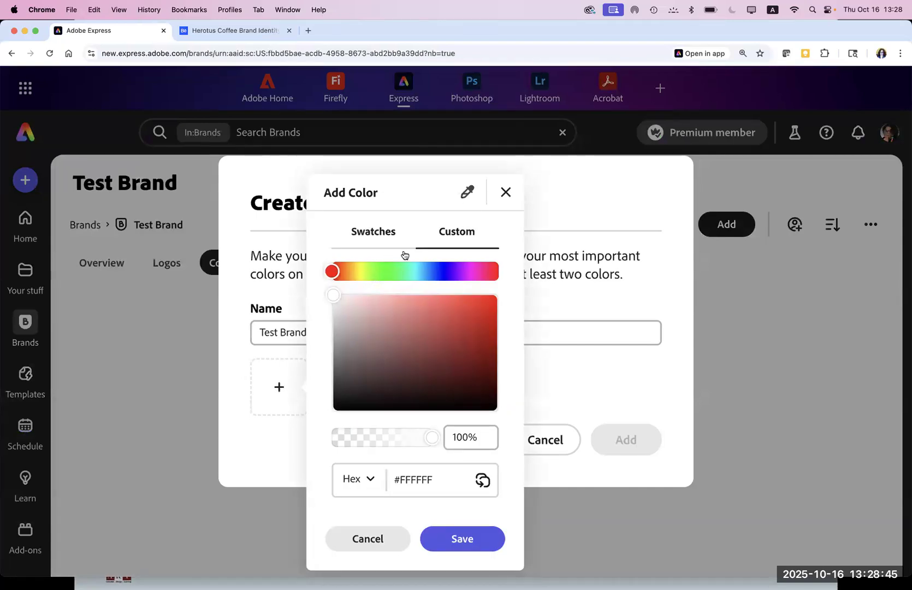
left_click(378, 236)
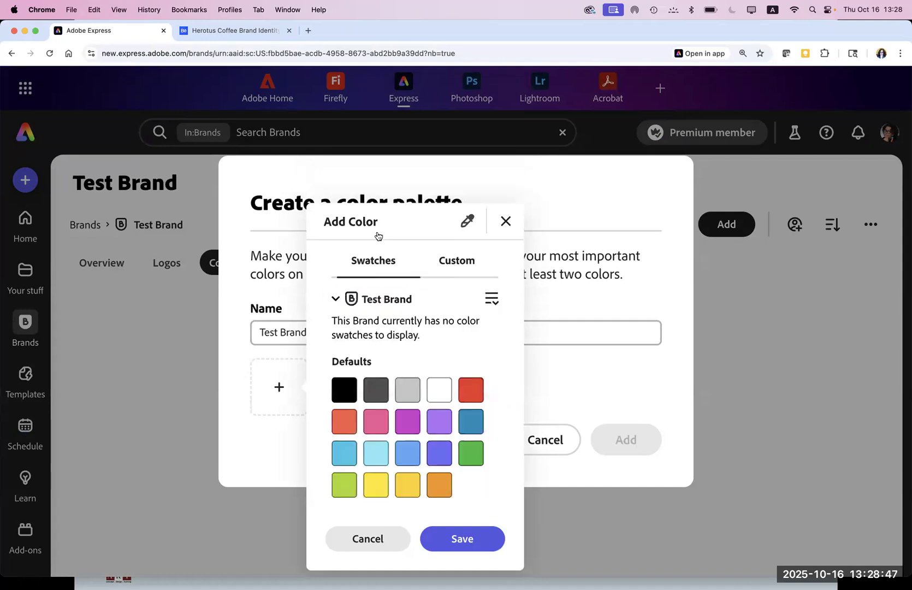
left_click(454, 263)
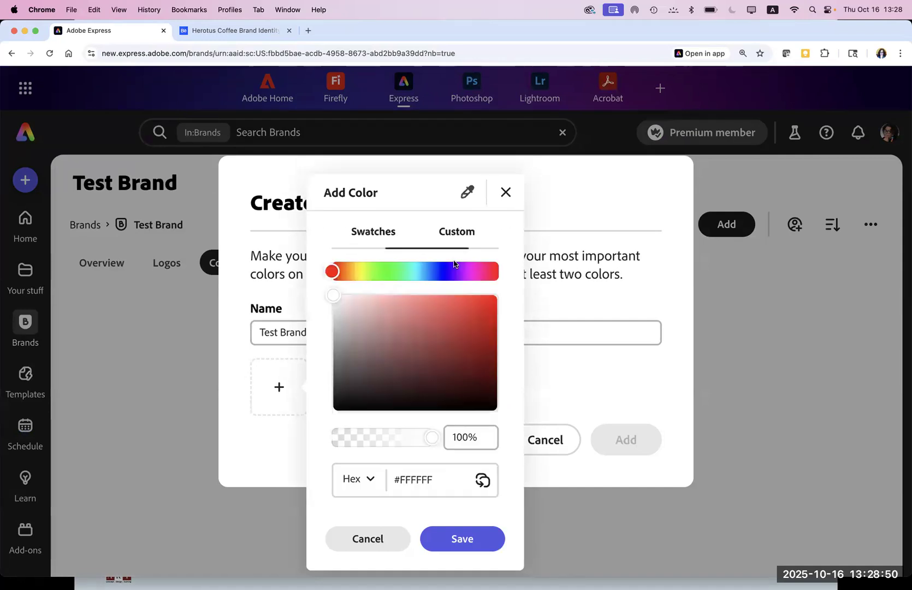
left_click(468, 194)
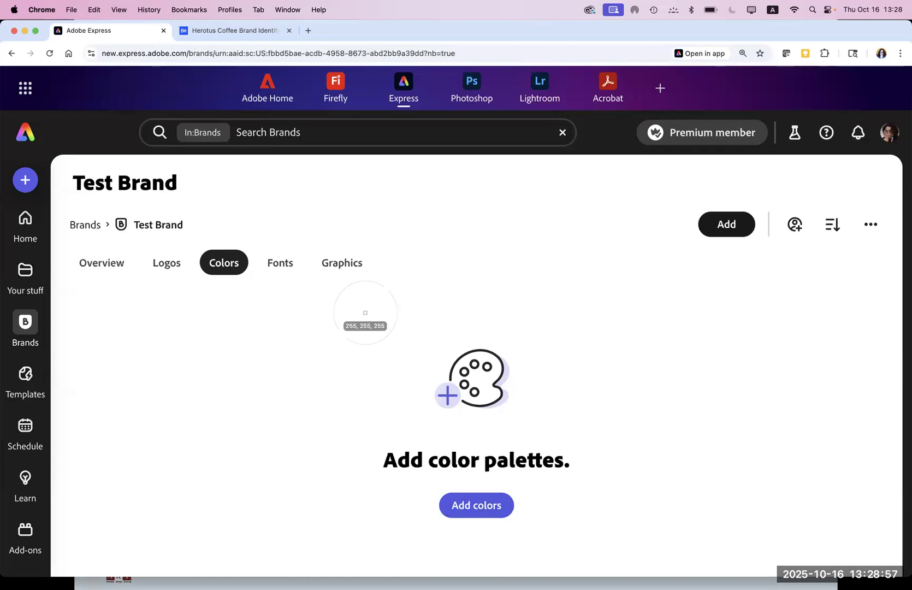
left_click(285, 266)
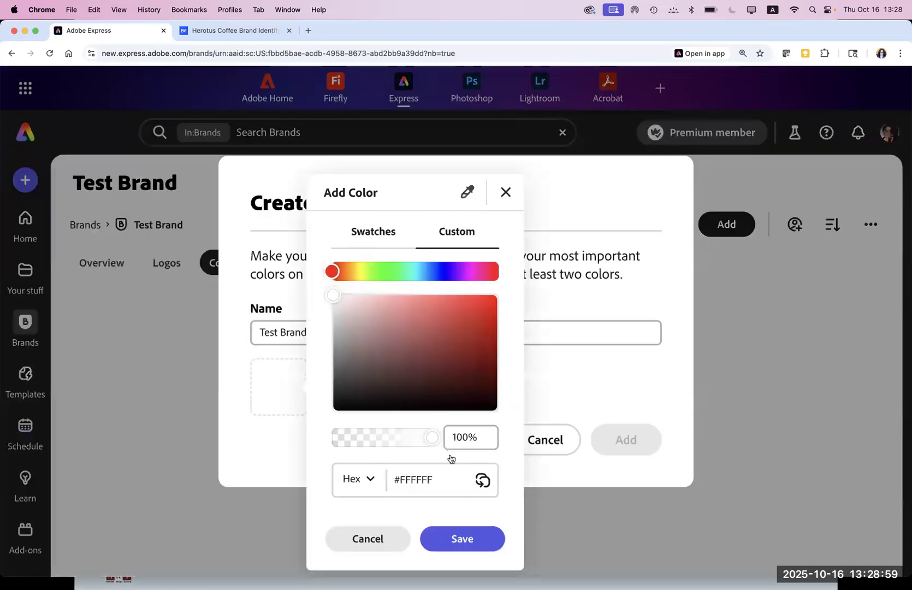
left_click(460, 538)
Step: Add green as the second colour and create the white-and-green palette
left_click(350, 382)
left_click(489, 324)
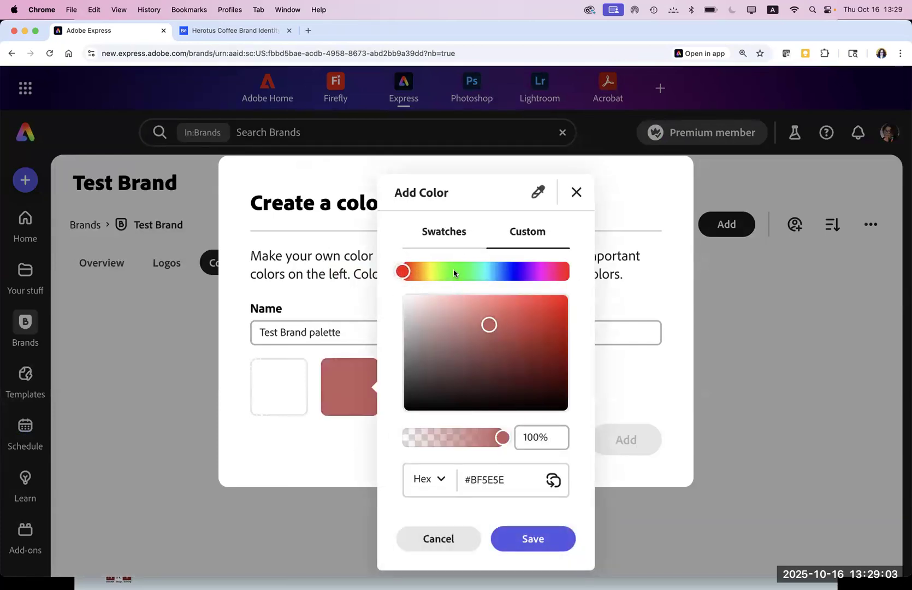
left_click(454, 273)
left_click(533, 539)
left_click(622, 437)
left_click(271, 268)
left_click(483, 522)
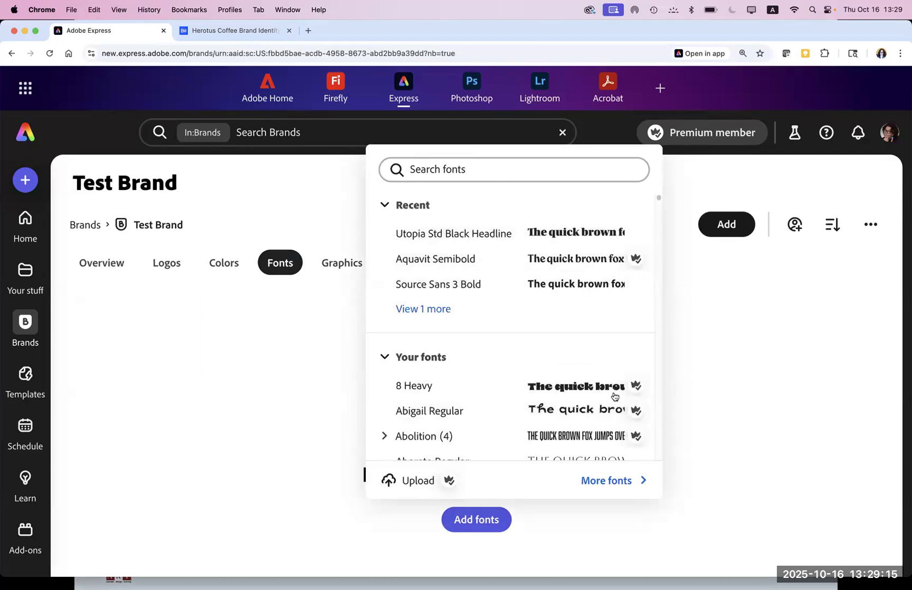
Step: Add 8 Heavy as Test Brand's header font, then go to the Templates explore page
left_click(432, 386)
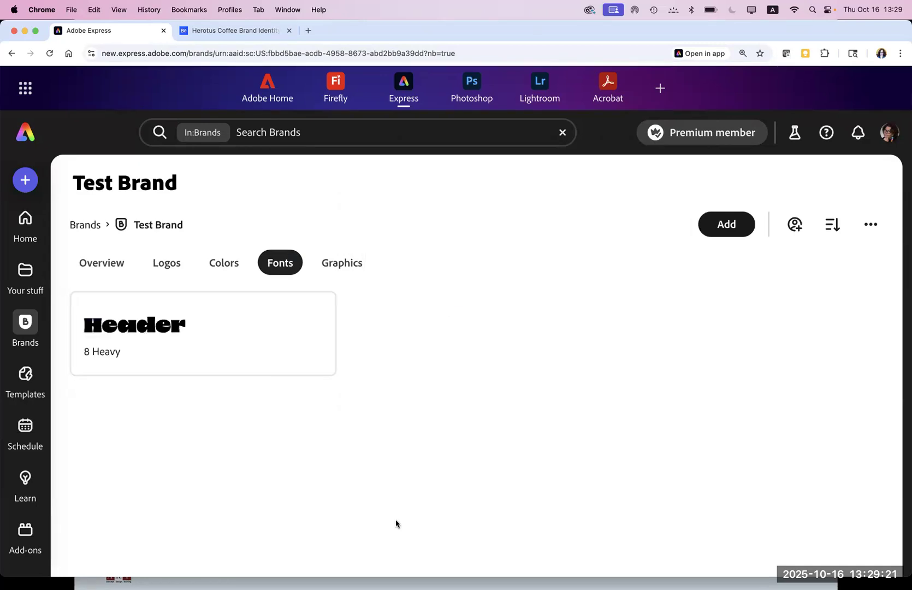
left_click(25, 382)
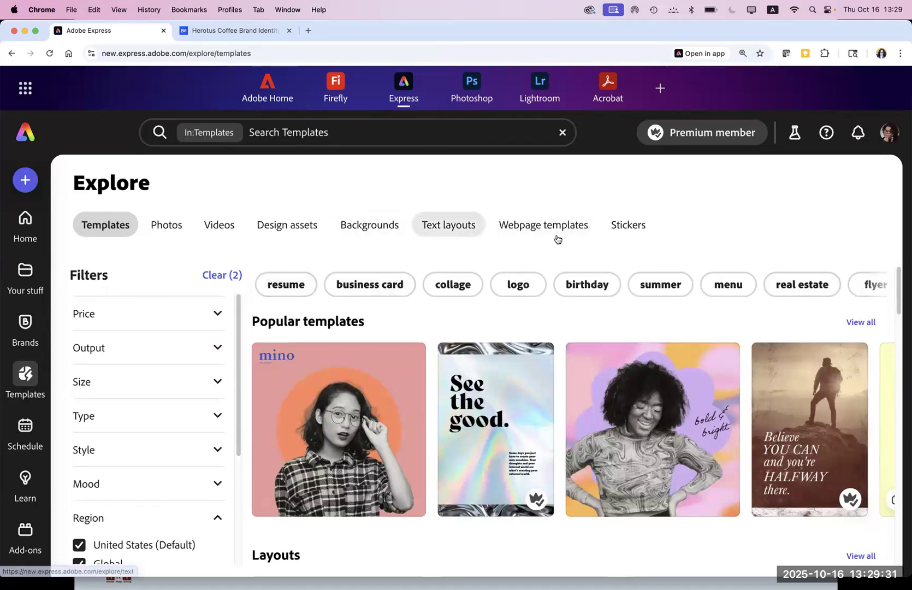
Step: Glance at the Schedule calendar and Learn page, then bring up the Get started design formats
left_click(23, 431)
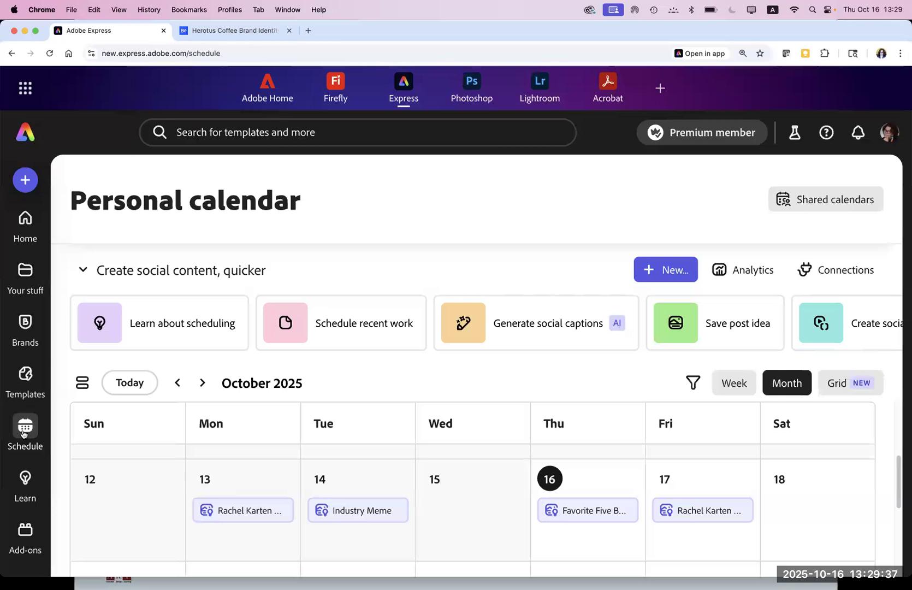
left_click(23, 486)
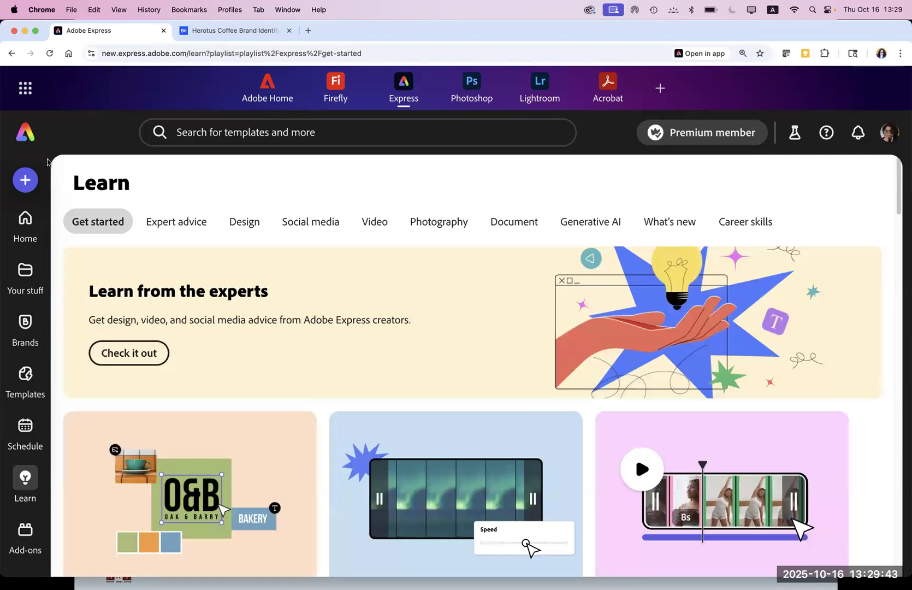
left_click(23, 184)
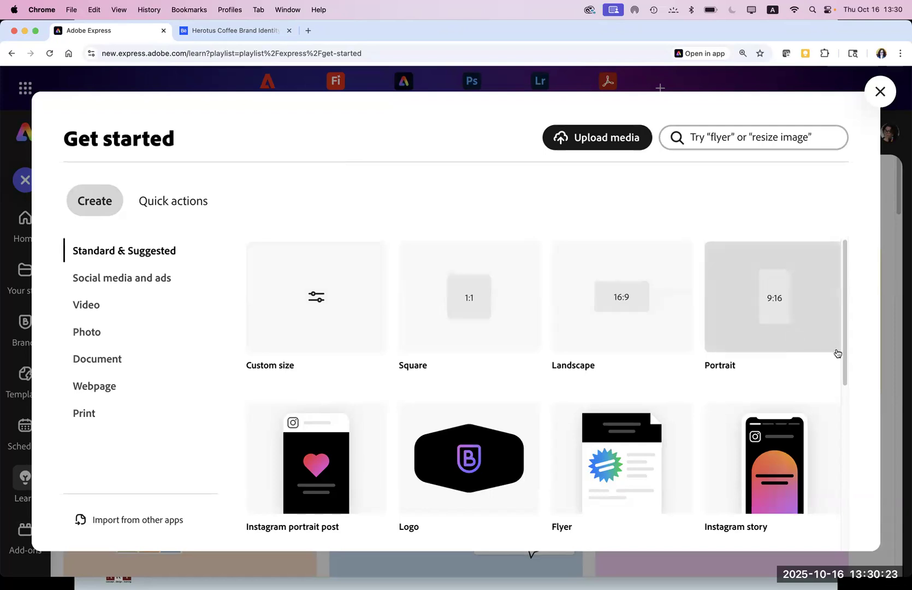
Step: Start a new blank 1080×1080 square (1:1) design and skip the editor tour
left_click_drag(843, 364, 814, 352)
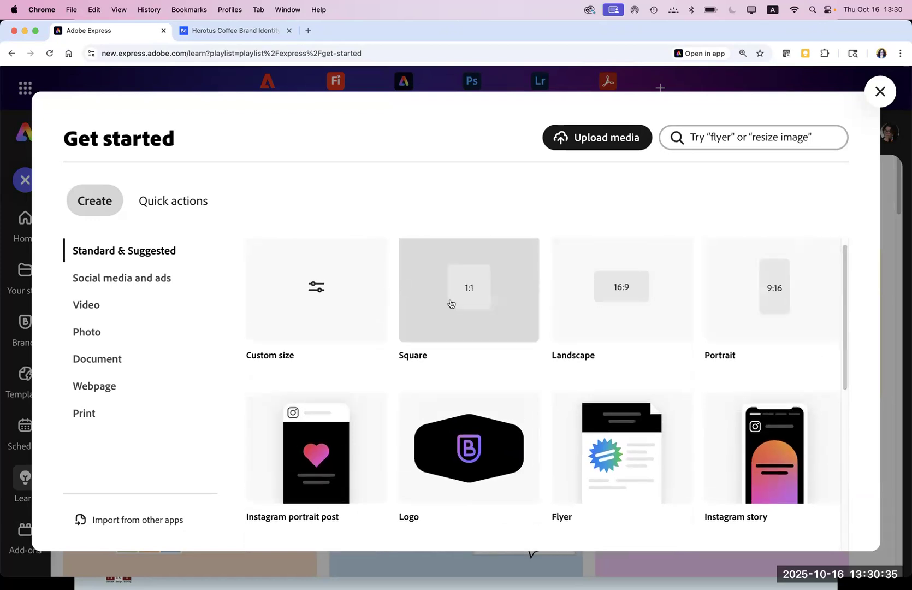
left_click(450, 303)
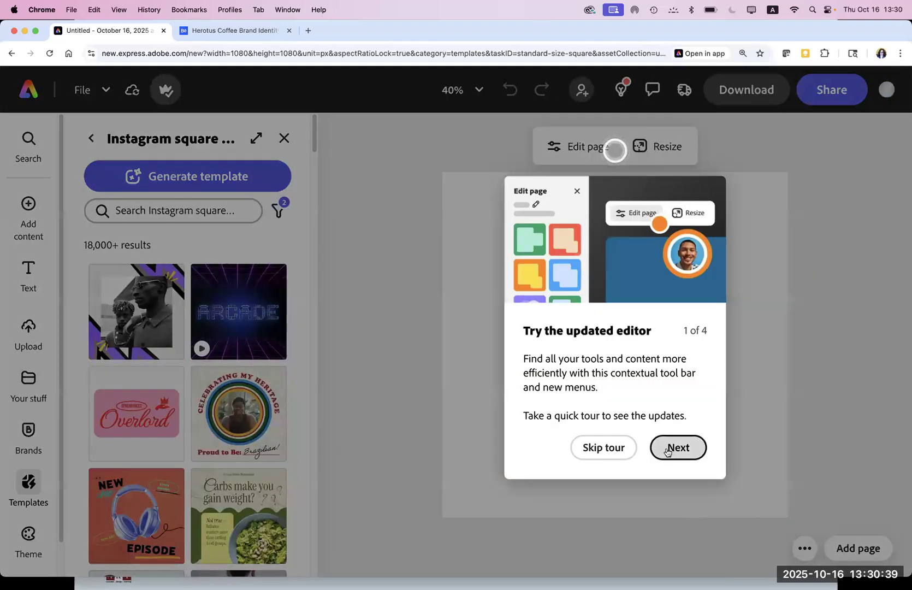
left_click(604, 452)
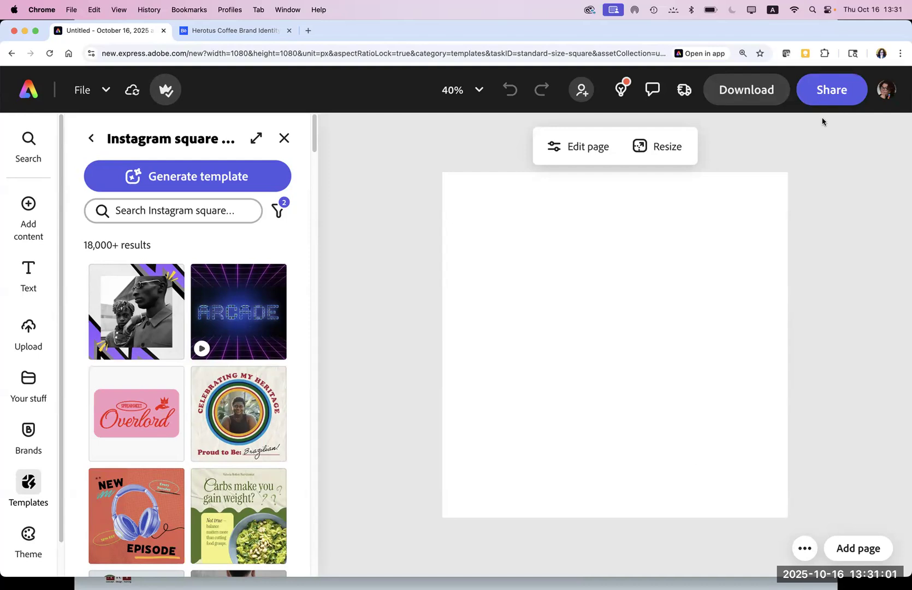
Step: Open the page settings to show the square page's background colour options
left_click(585, 255)
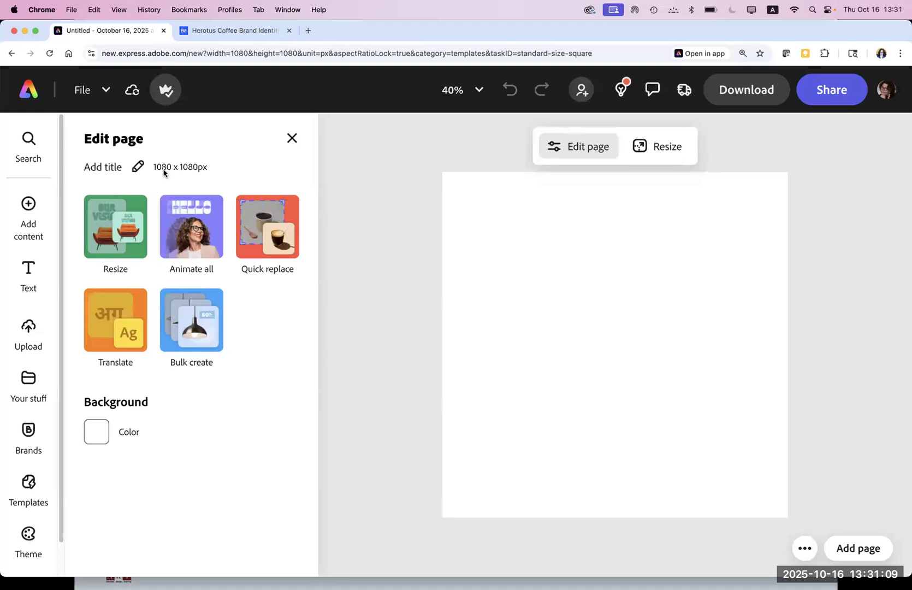
left_click(94, 432)
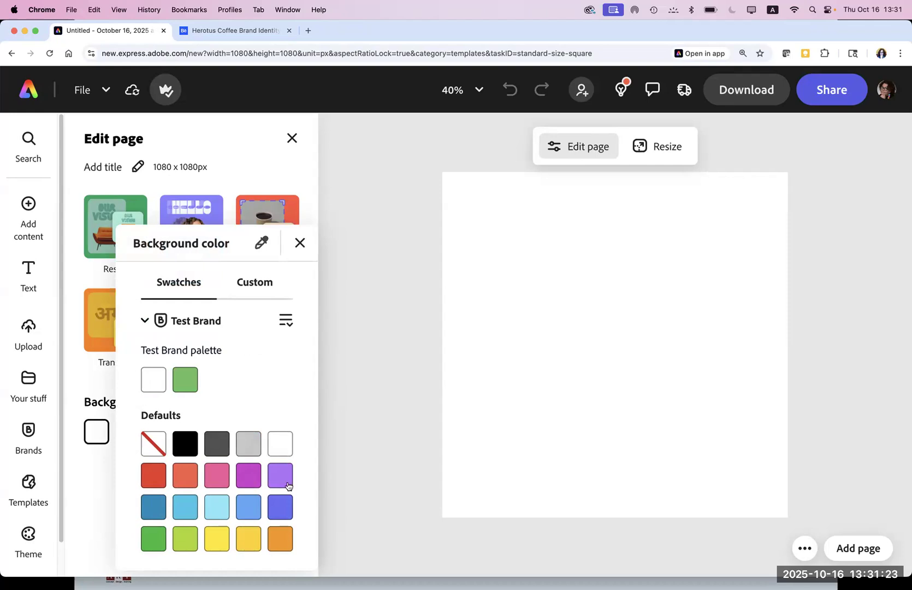
Step: Set the page background to a custom pale yellow, #EDE9AF
left_click(255, 285)
left_click(165, 325)
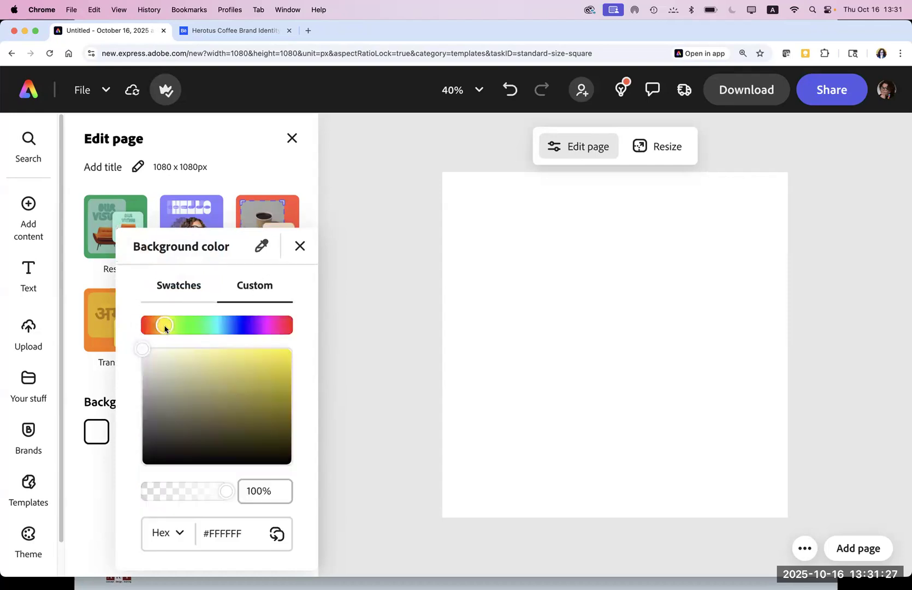
left_click(182, 357)
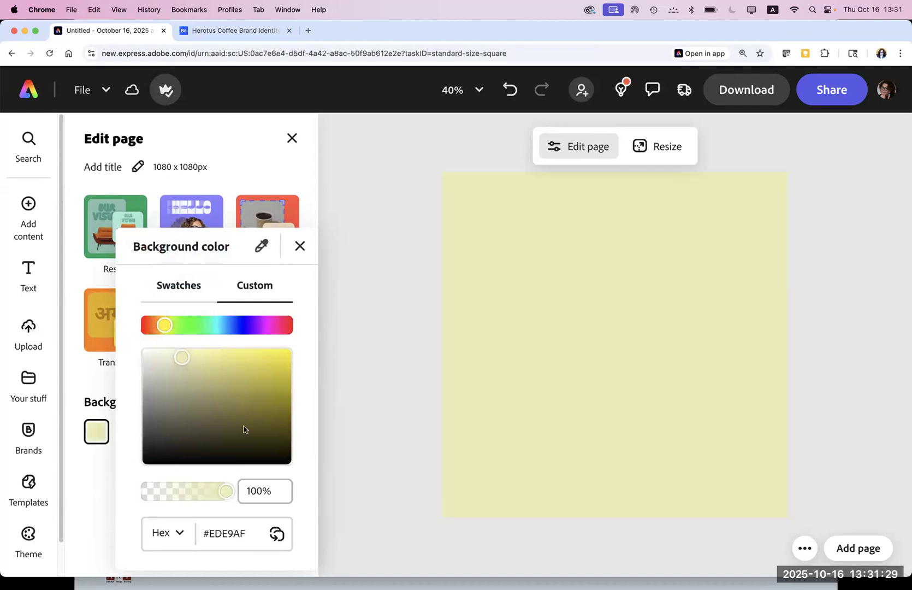
left_click(348, 325)
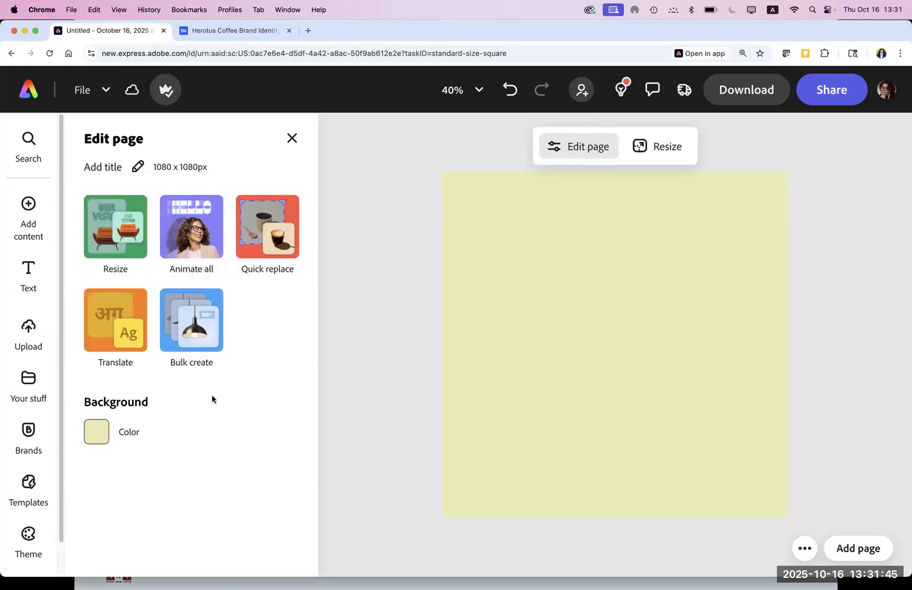
mouse_move(24, 225)
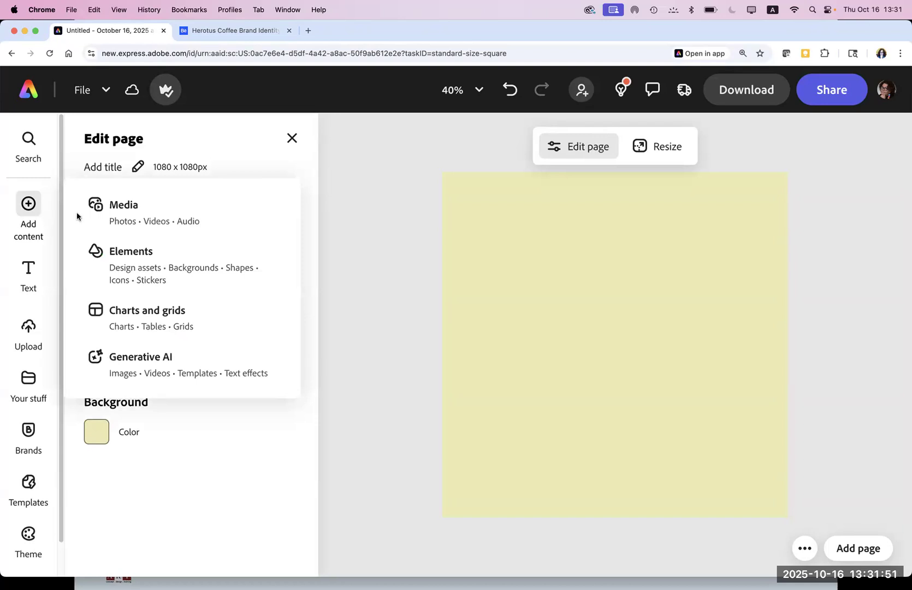
Step: Search Media for 'buildings and architecture' photos, browse the skyscraper results, and add the first one
left_click(113, 212)
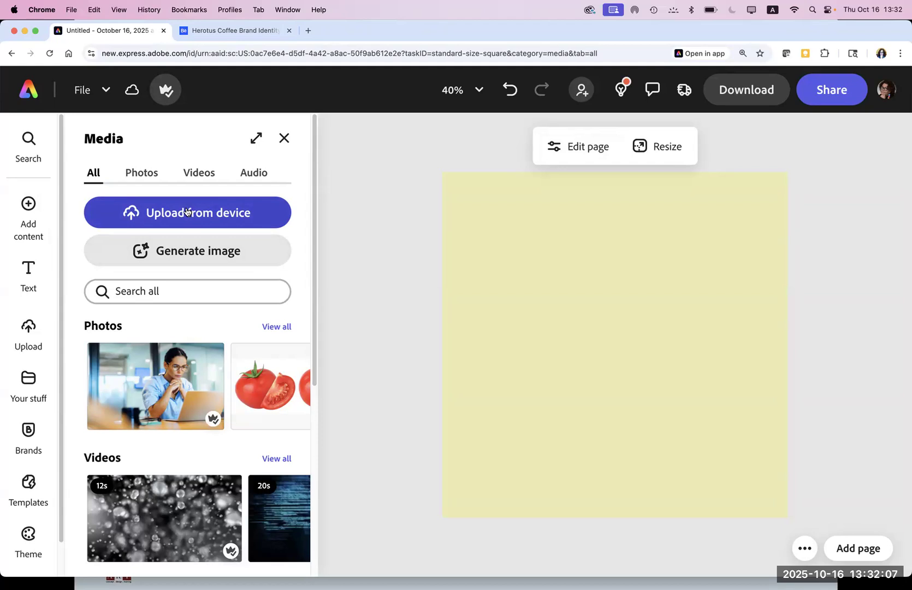
left_click(103, 291)
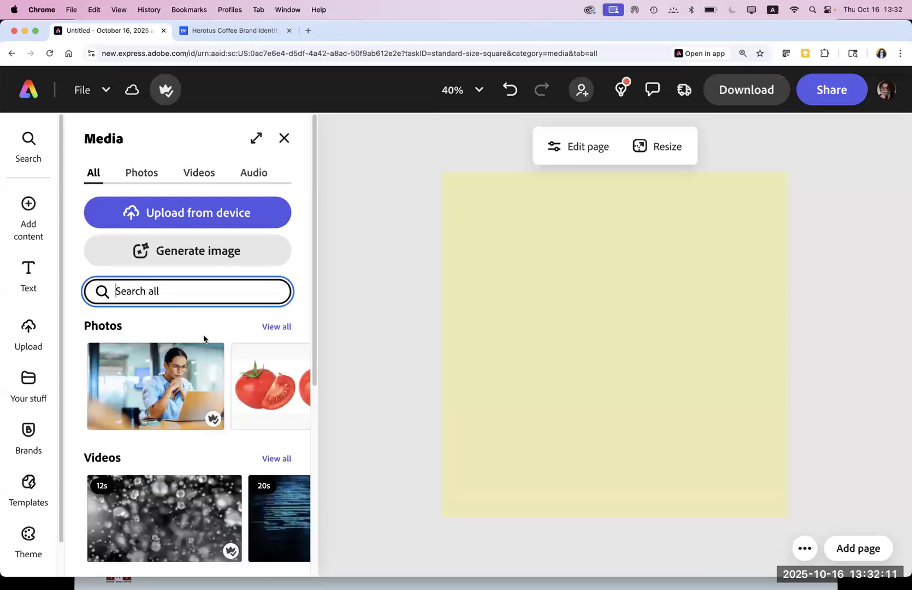
type("Architecture")
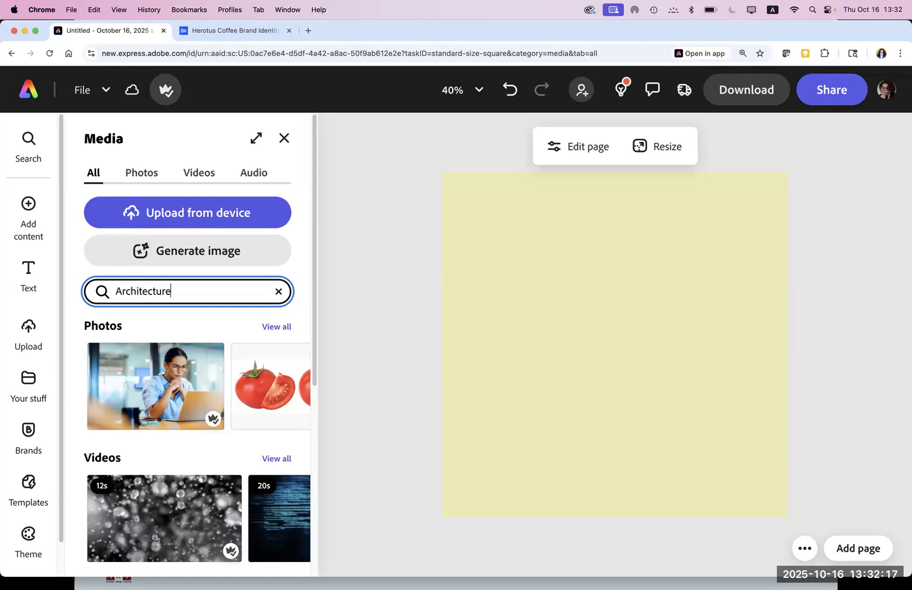
type(" buildings")
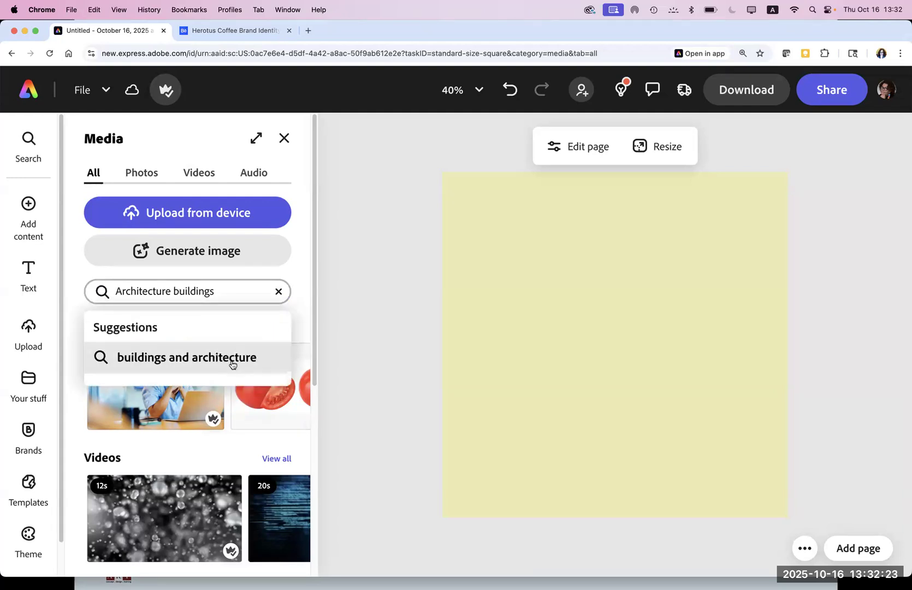
left_click(232, 365)
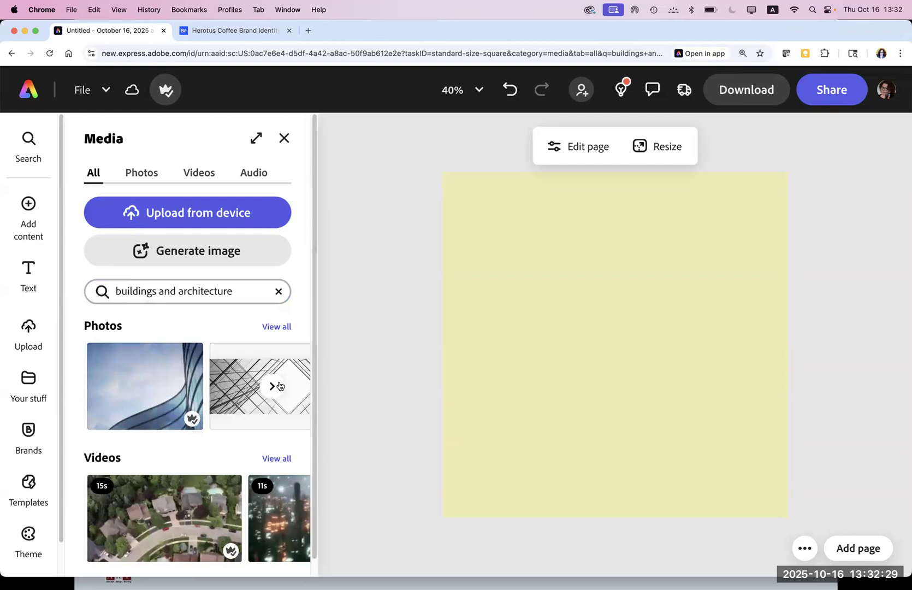
left_click(277, 328)
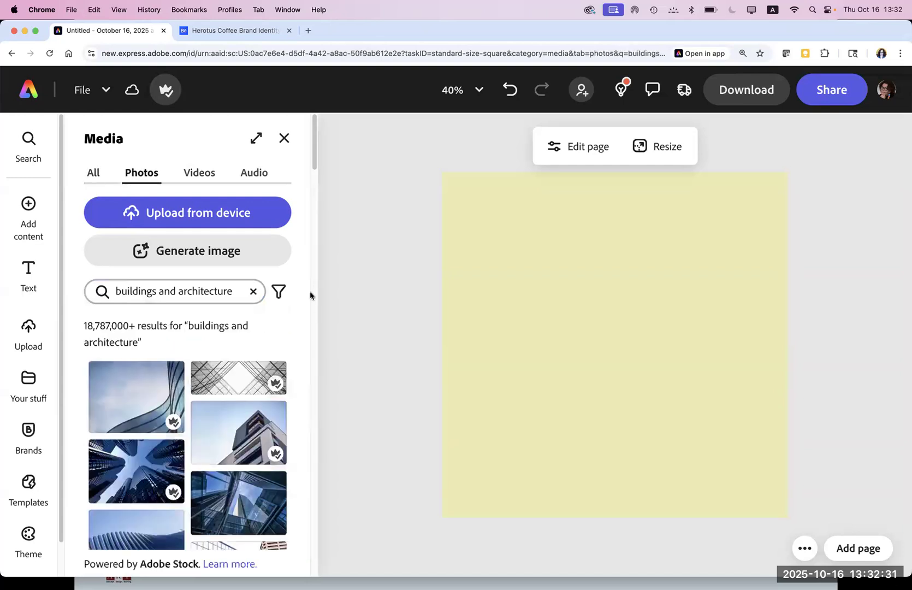
left_click_drag(313, 156, 313, 245)
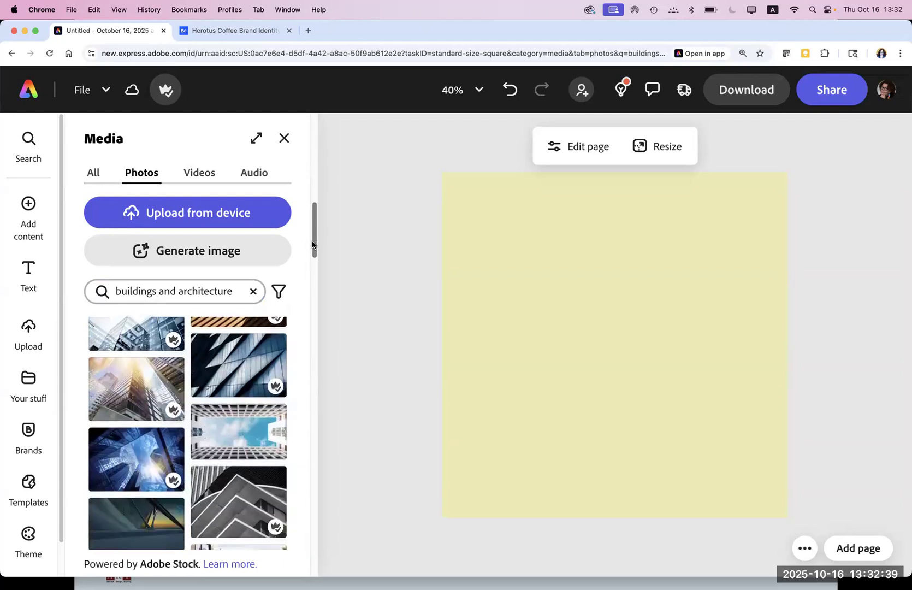
left_click_drag(313, 245, 315, 304)
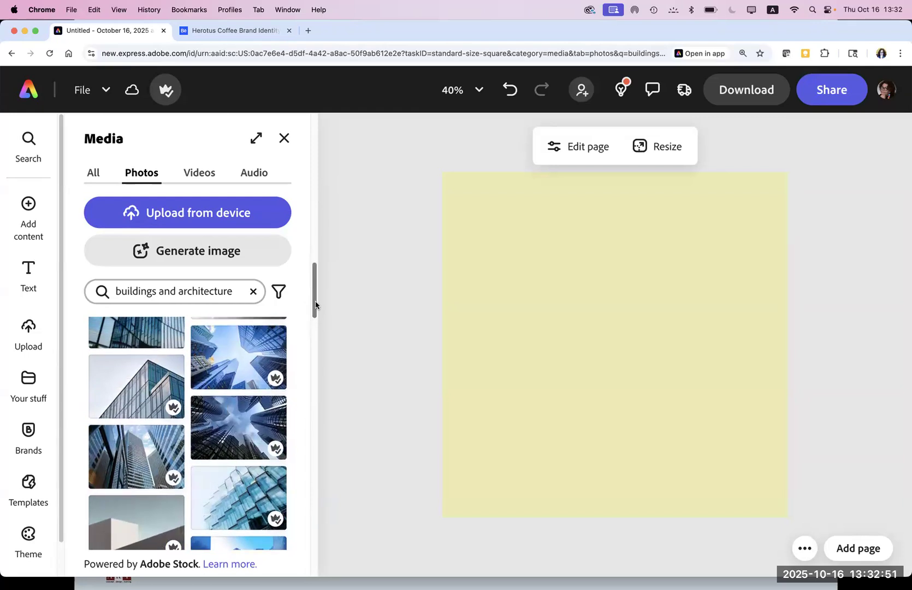
left_click_drag(315, 304, 317, 317)
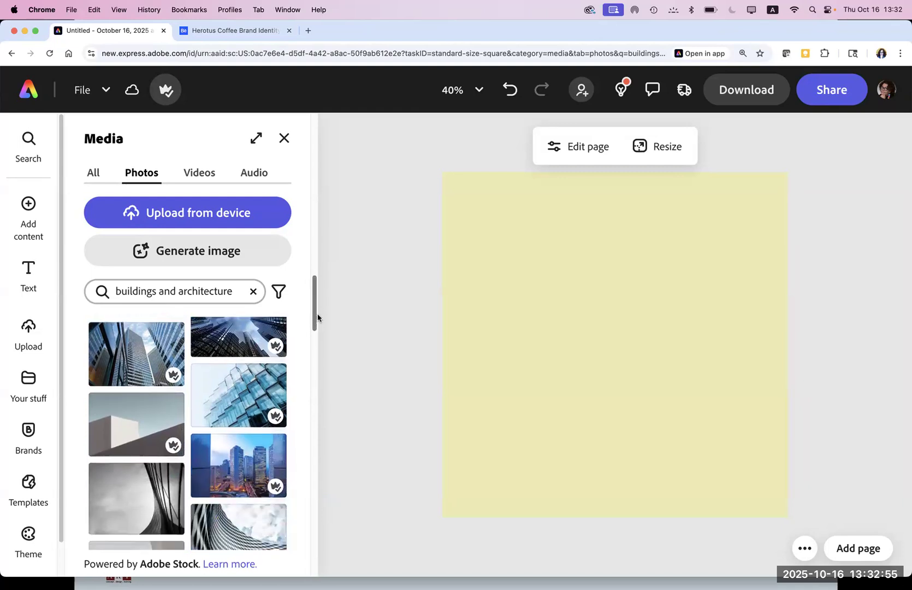
left_click(154, 363)
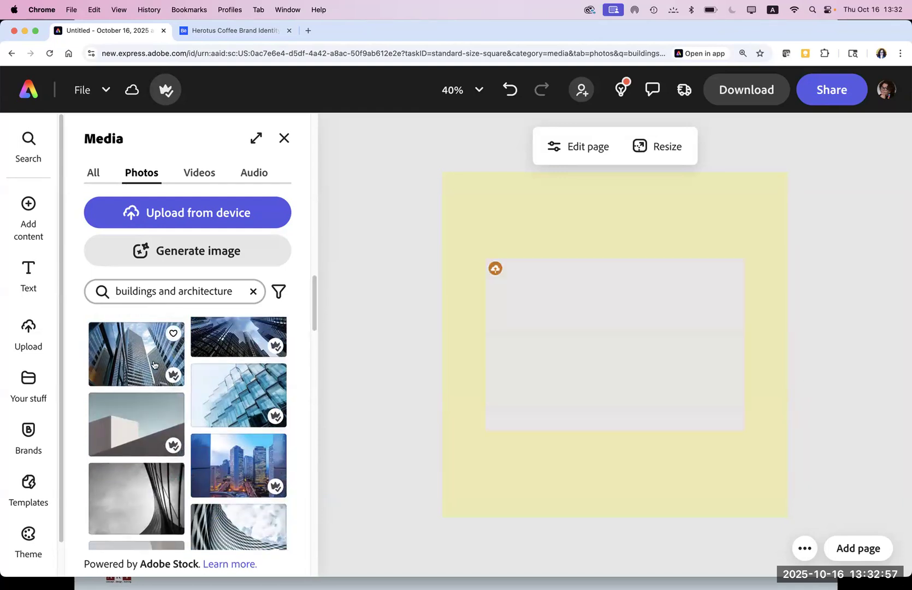
Step: Move the skyscraper photo down onto the lower part of the yellow page
left_click_drag(526, 396, 531, 452)
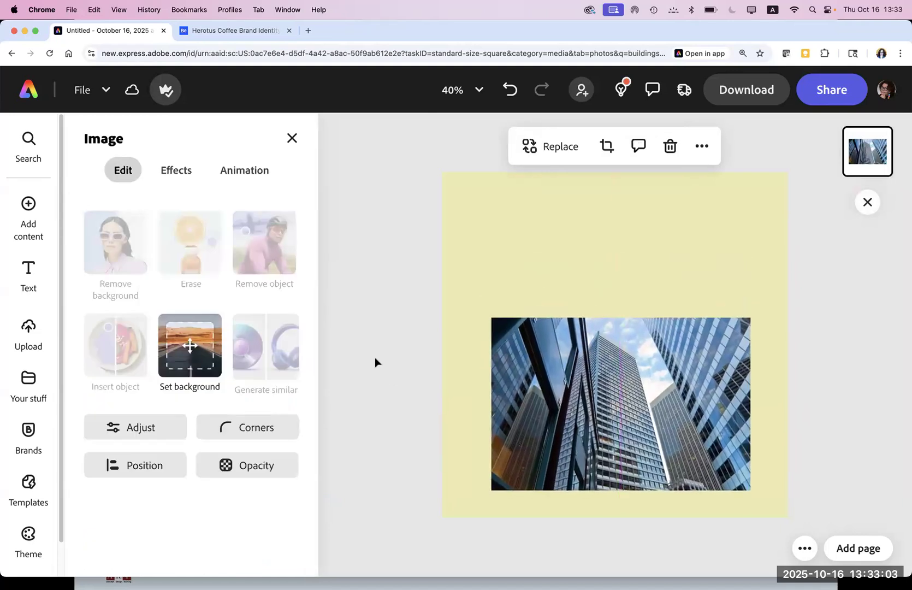
left_click(567, 418)
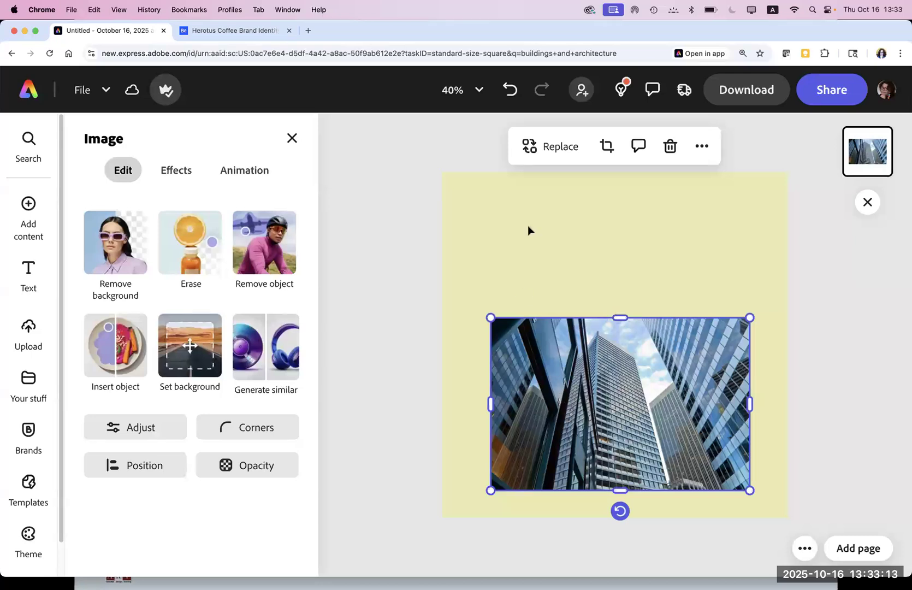
left_click_drag(558, 401, 558, 406)
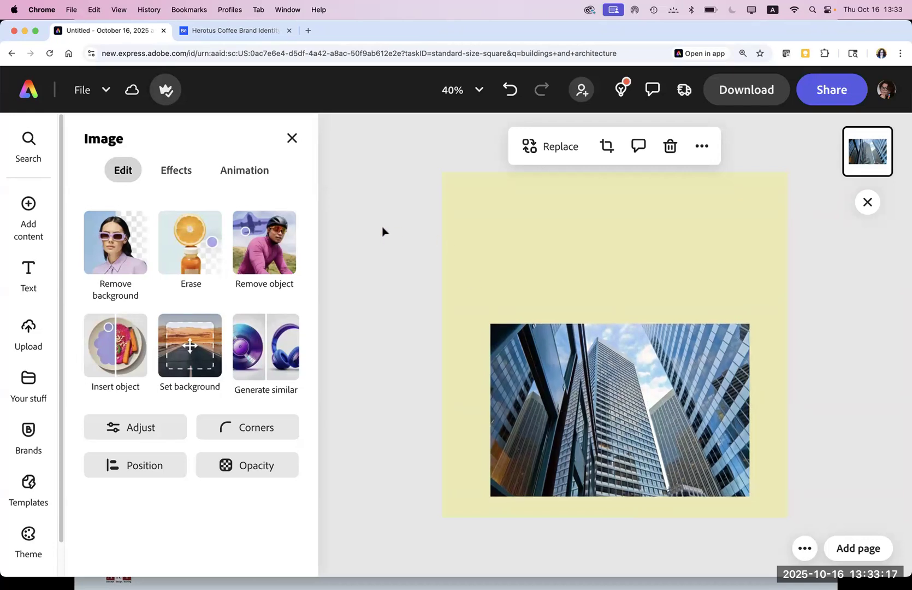
left_click(399, 216)
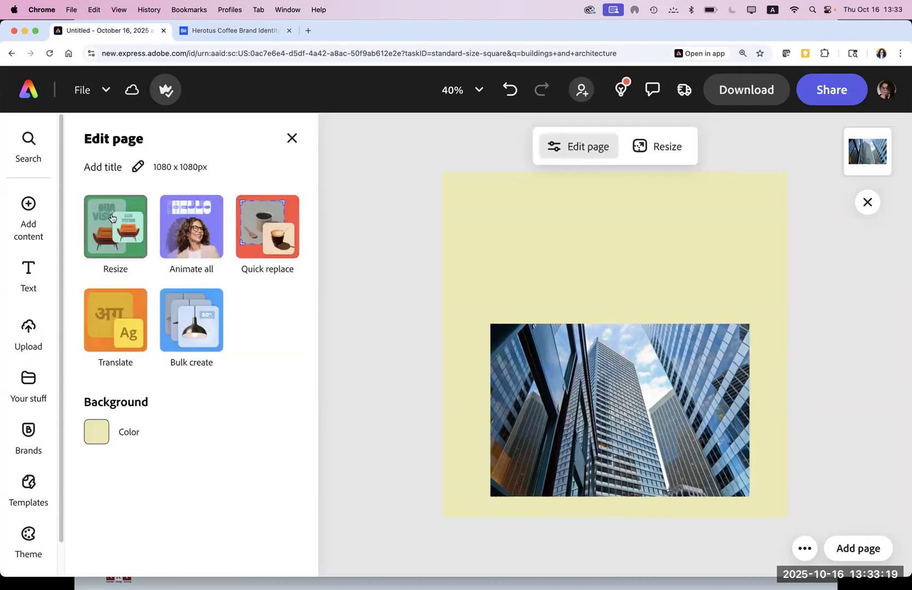
left_click(33, 270)
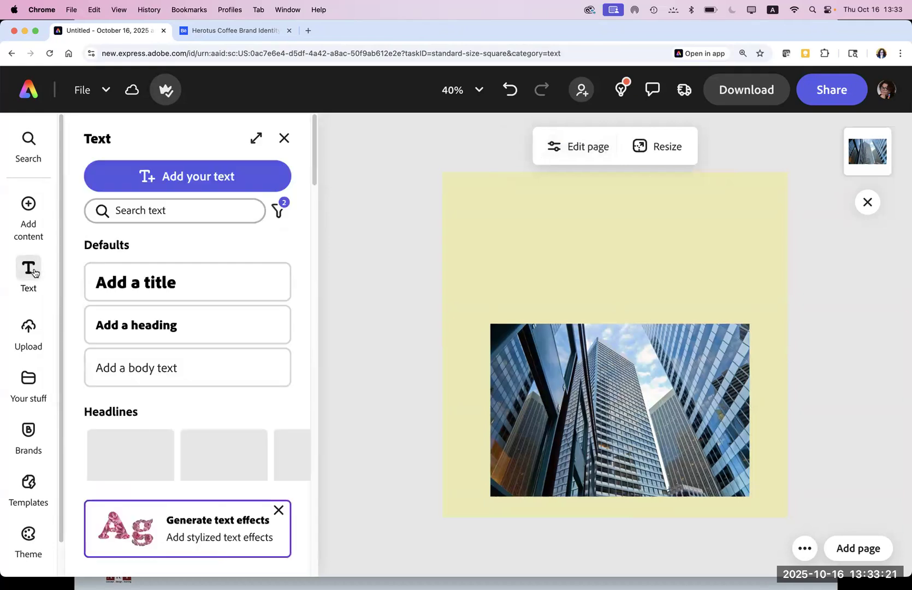
Step: Add a title at the top of the page reading 'Create and establish you home'
left_click(199, 282)
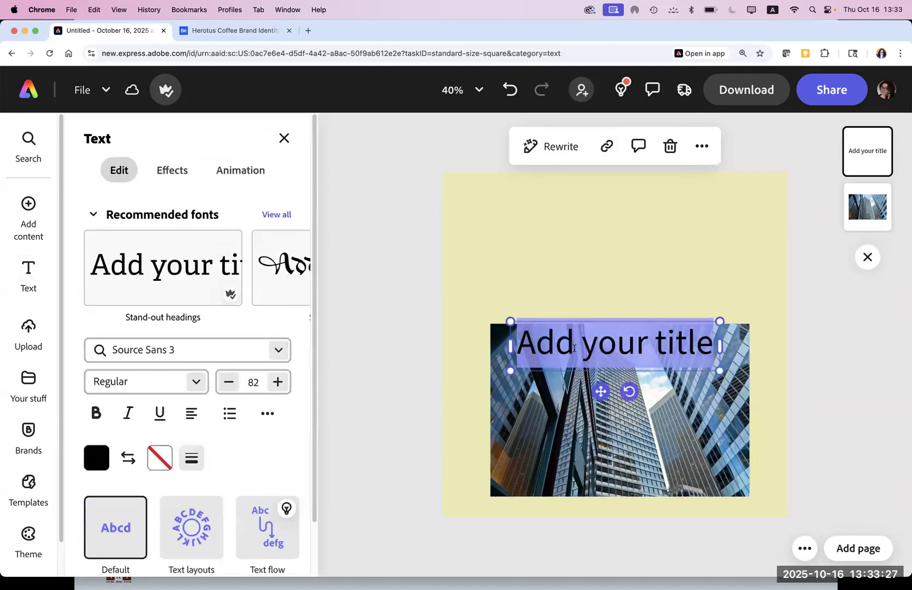
left_click_drag(543, 324, 552, 195)
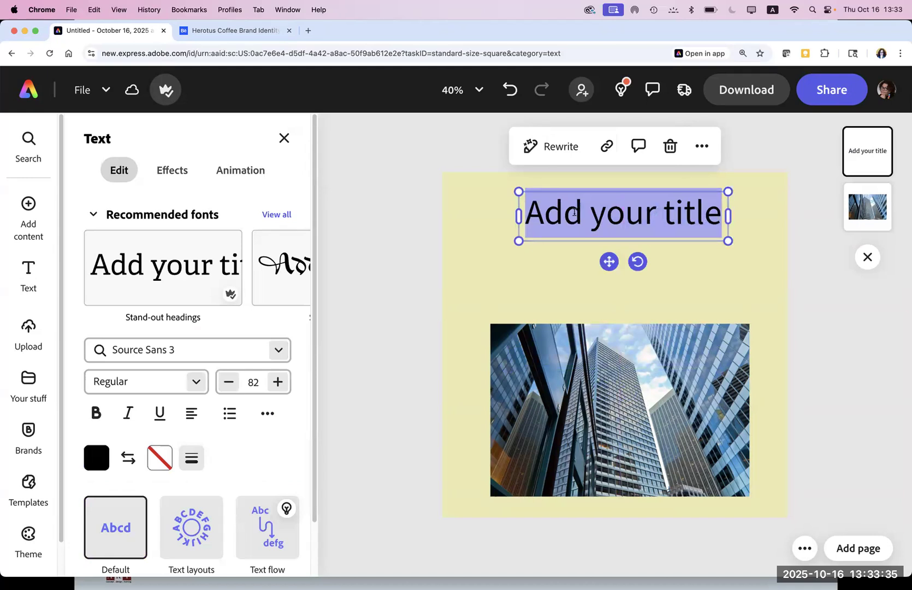
double_click(586, 215)
key("BackSpace")
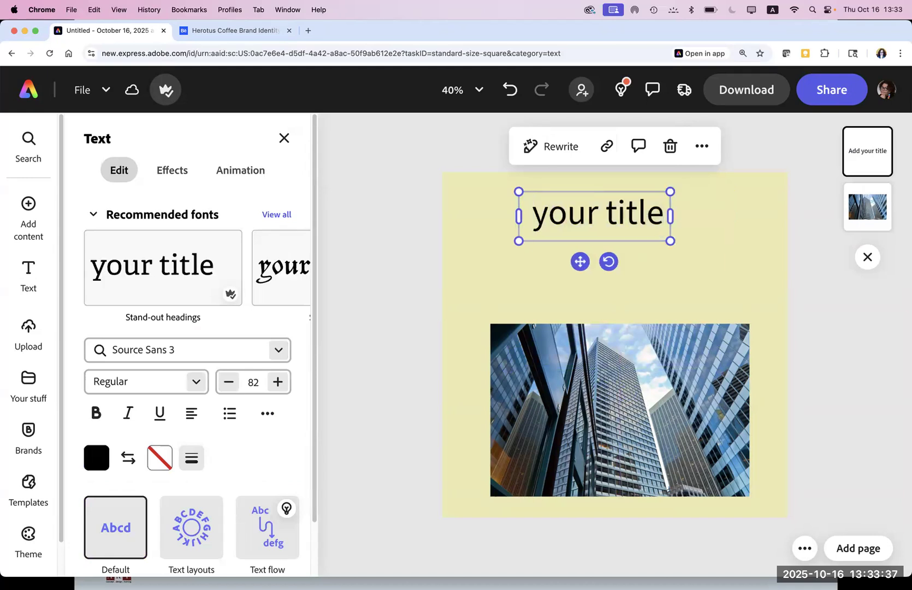
key("super+a")
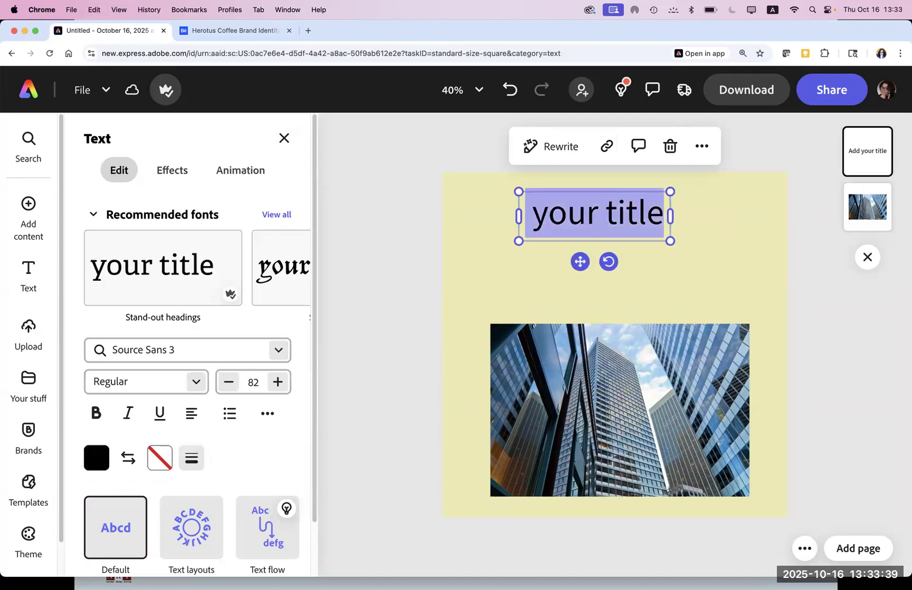
type("Crea")
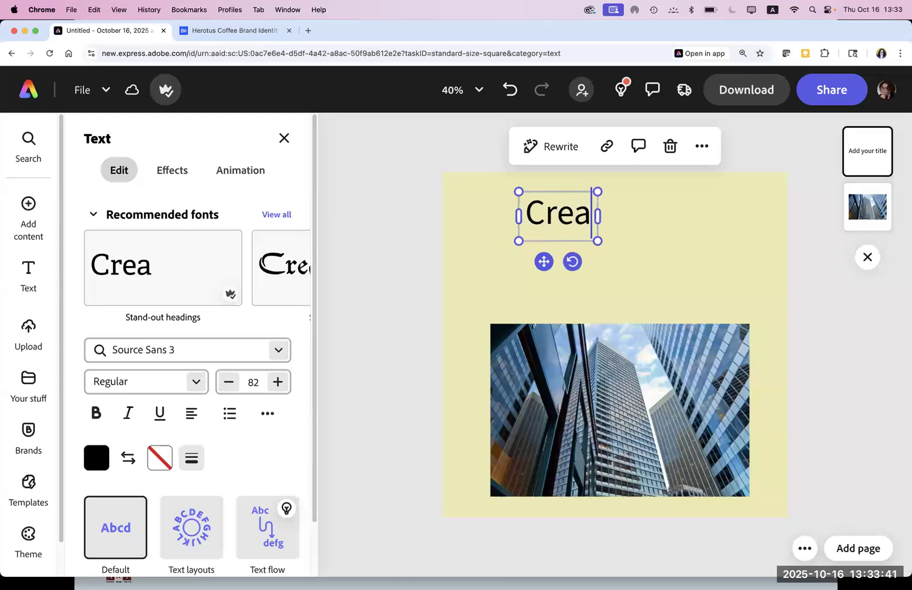
type("te and ")
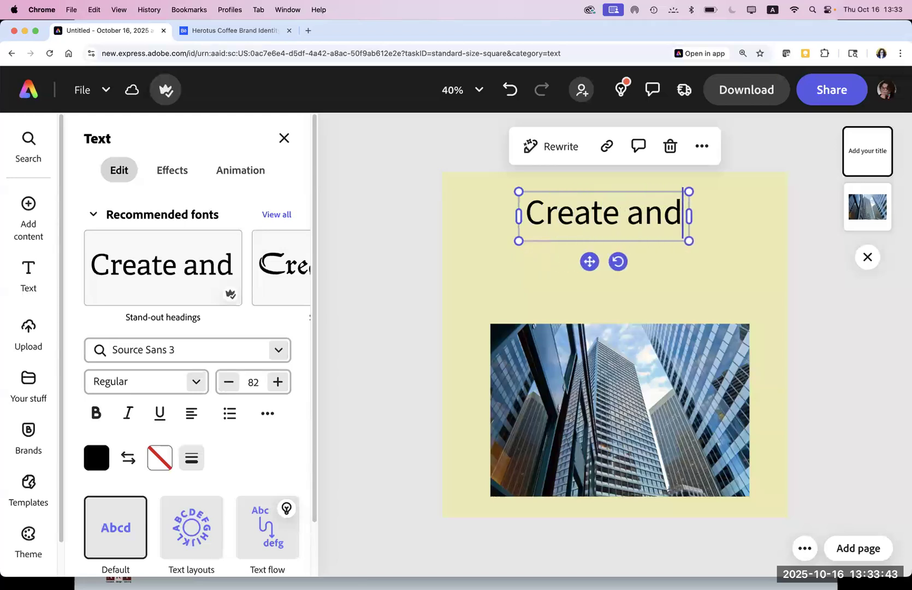
type("esta")
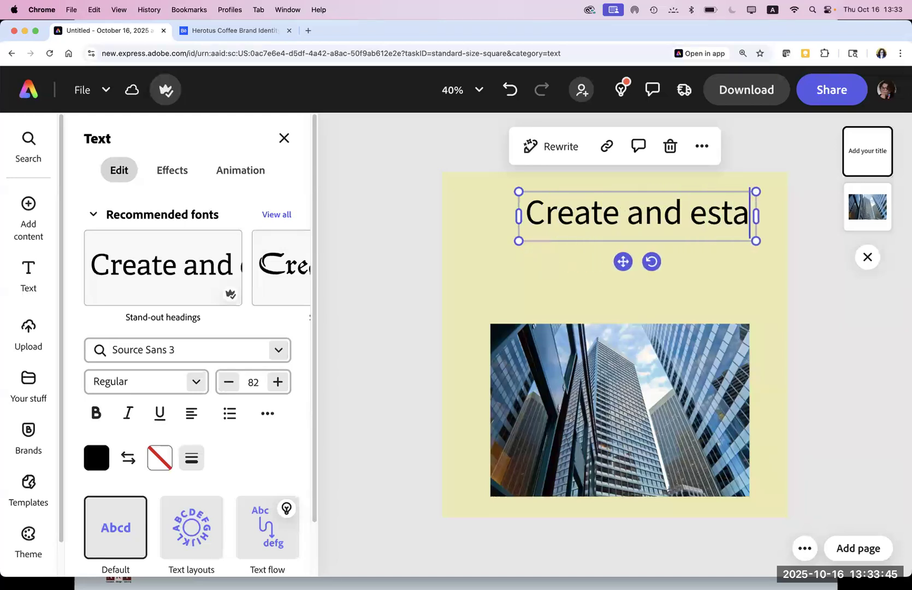
type("blish ")
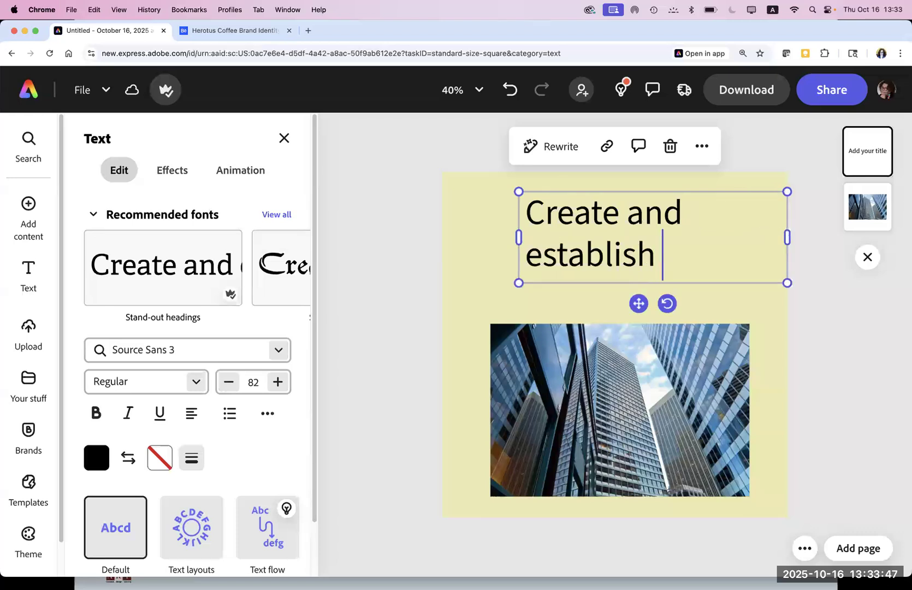
type("you home")
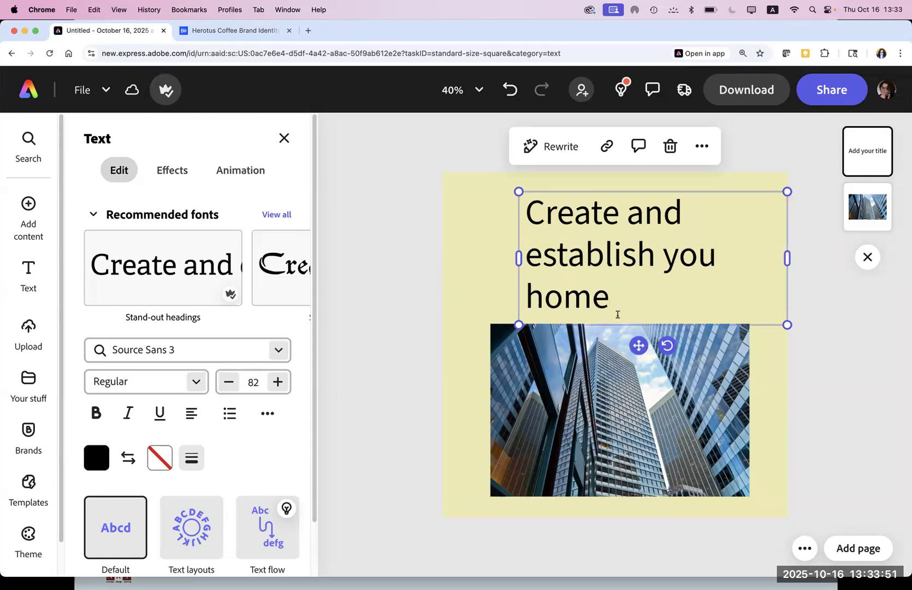
Step: Try P22 Civilite and Chercan, then set the heading font to Adelle Regular
left_click_drag(611, 297, 520, 225)
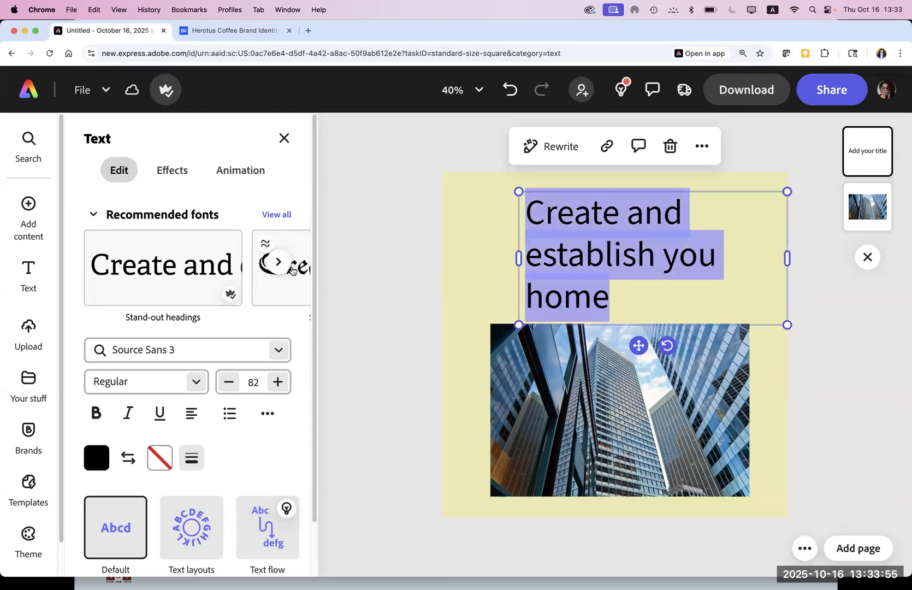
left_click(290, 267)
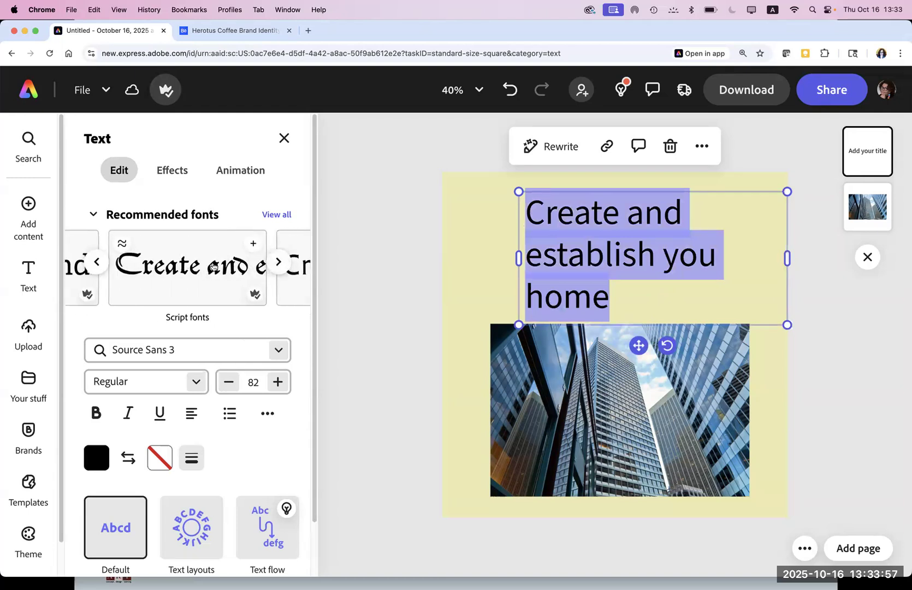
left_click(213, 267)
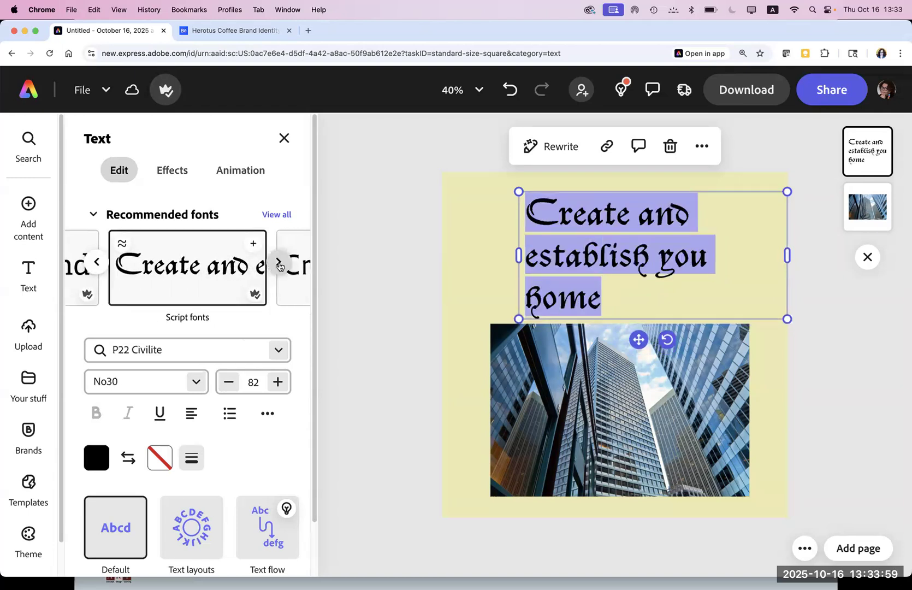
left_click(279, 266)
left_click(280, 279)
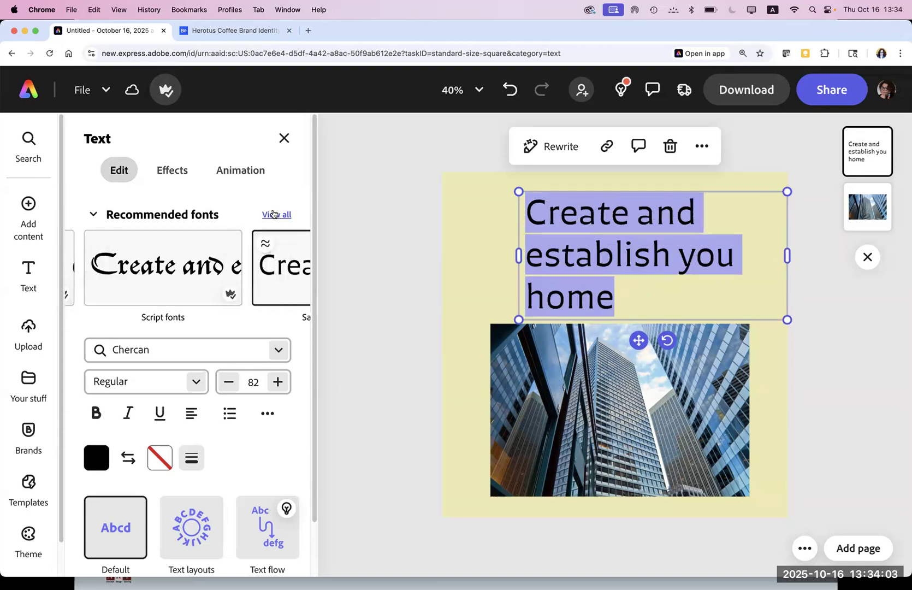
left_click(273, 214)
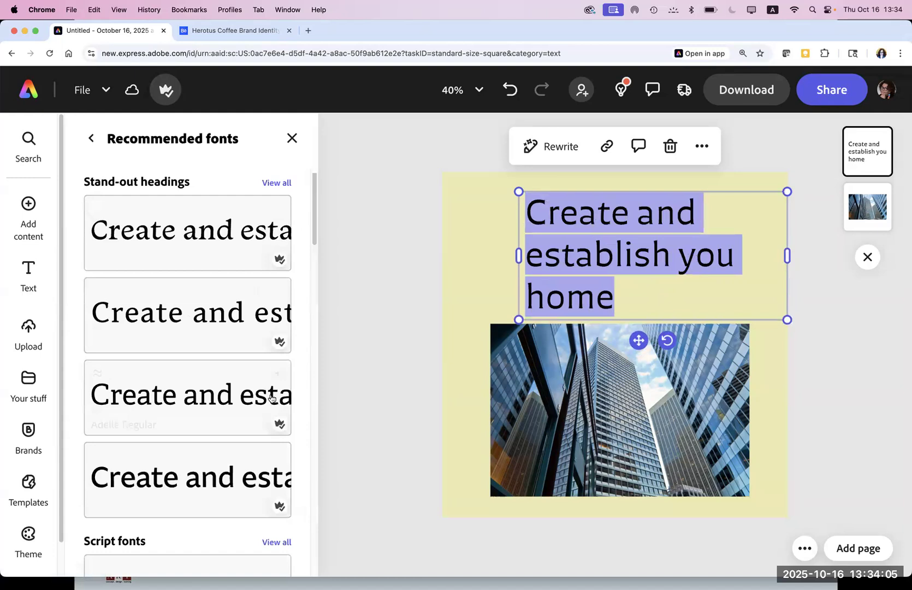
left_click(220, 402)
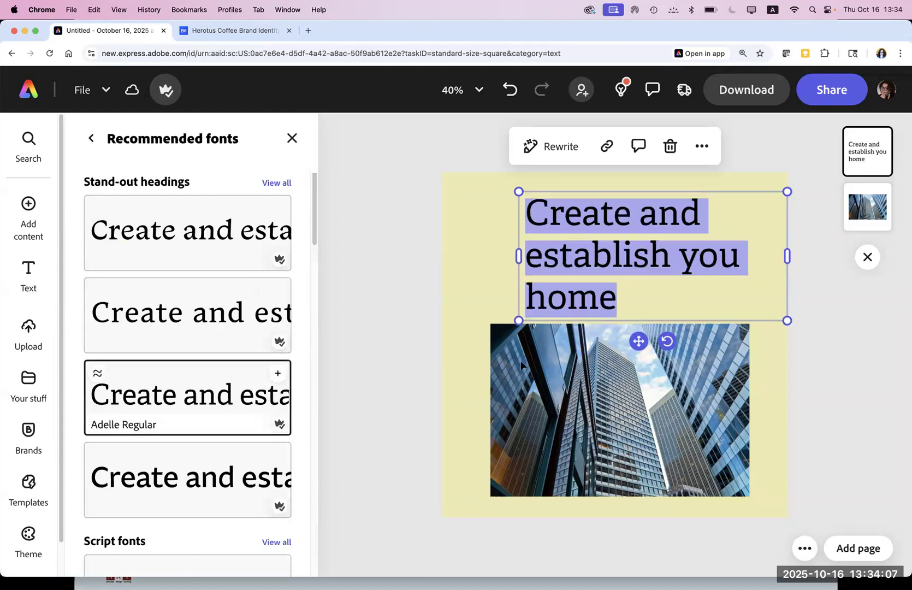
Step: Edit the heading wording to 'Create your home'
left_click(629, 292)
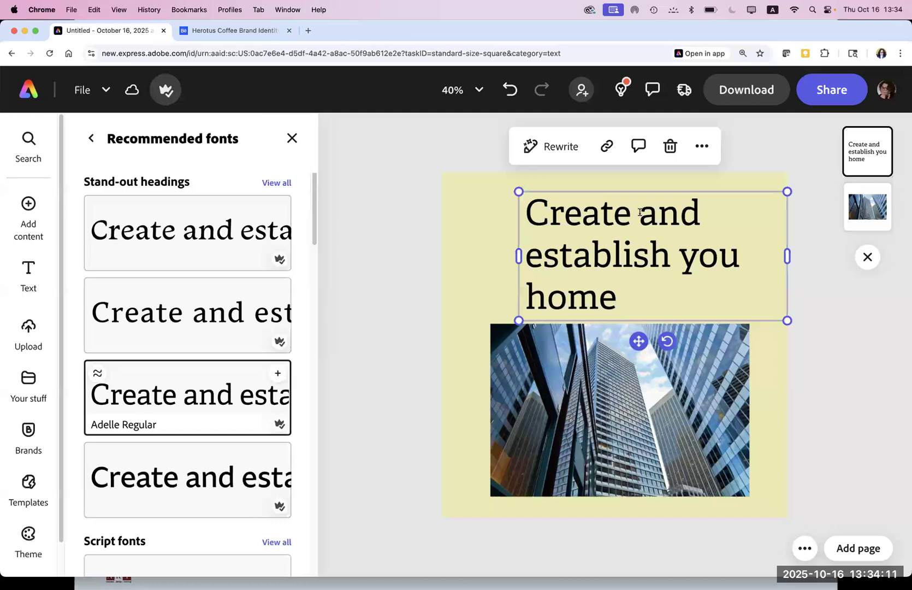
left_click_drag(679, 256, 515, 270)
key("BackSpace")
left_click_drag(699, 217, 643, 217)
key("BackSpace")
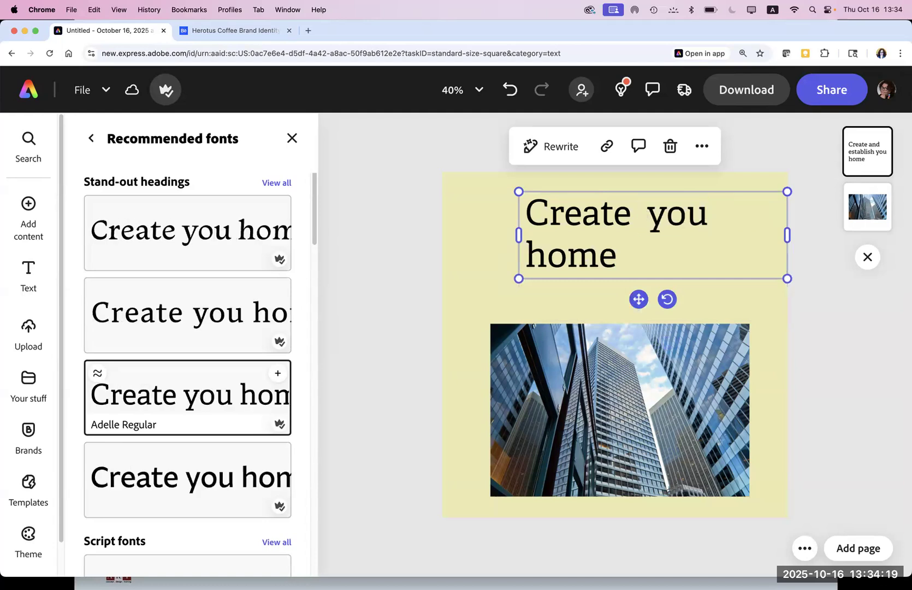
type("r")
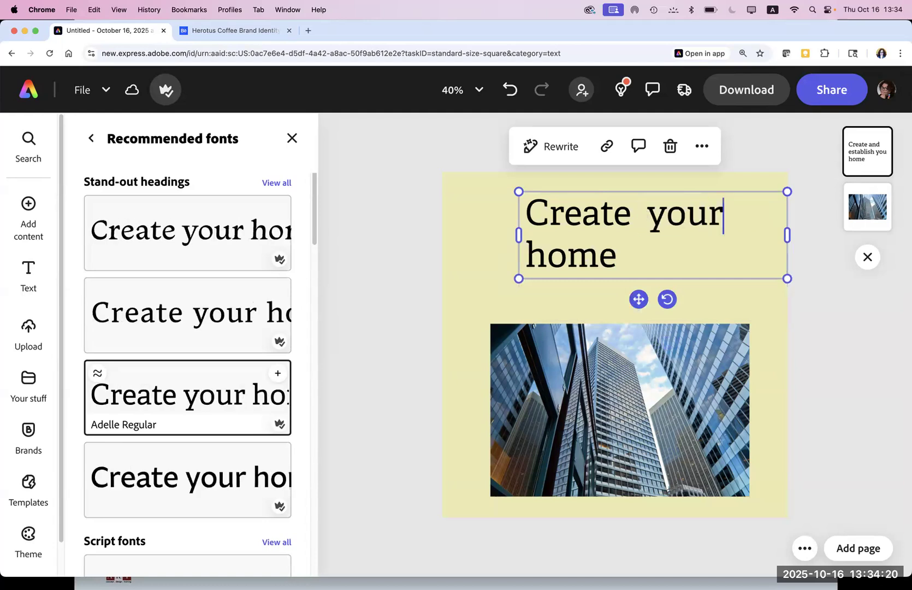
left_click(648, 222)
key("BackSpace")
Step: Enlarge the heading to span the page width and tidy its spacing
left_click_drag(619, 256, 505, 208)
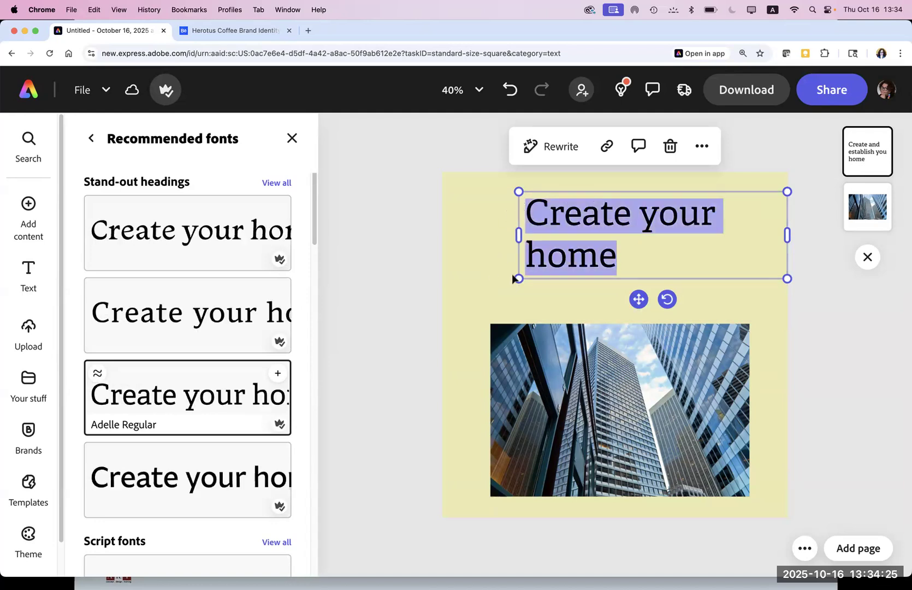
left_click_drag(518, 278, 456, 277)
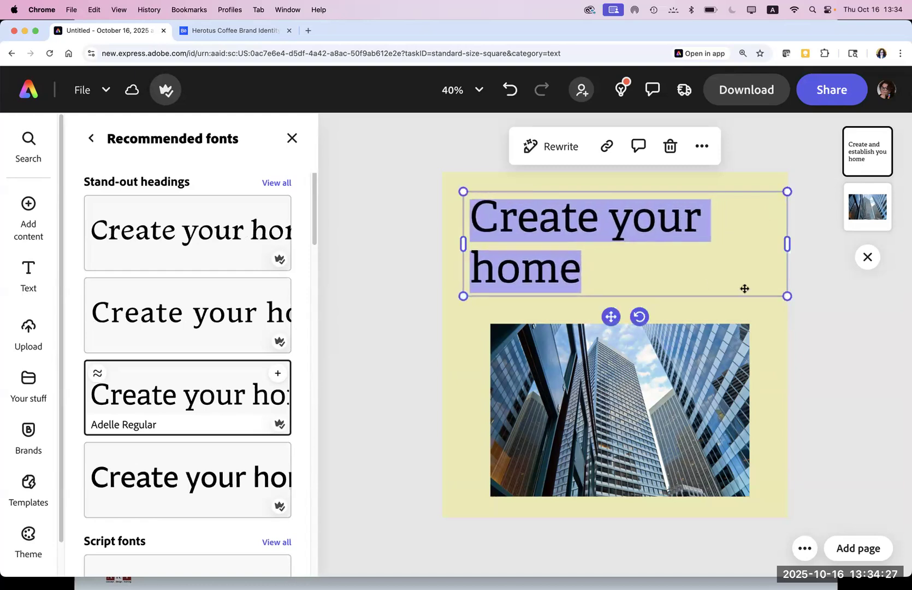
left_click_drag(803, 302, 817, 306)
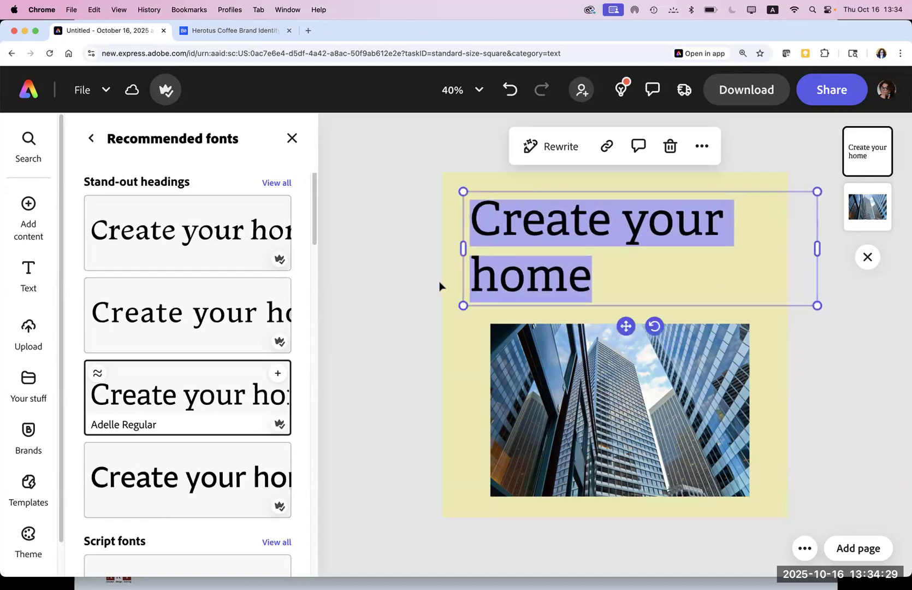
left_click(476, 282)
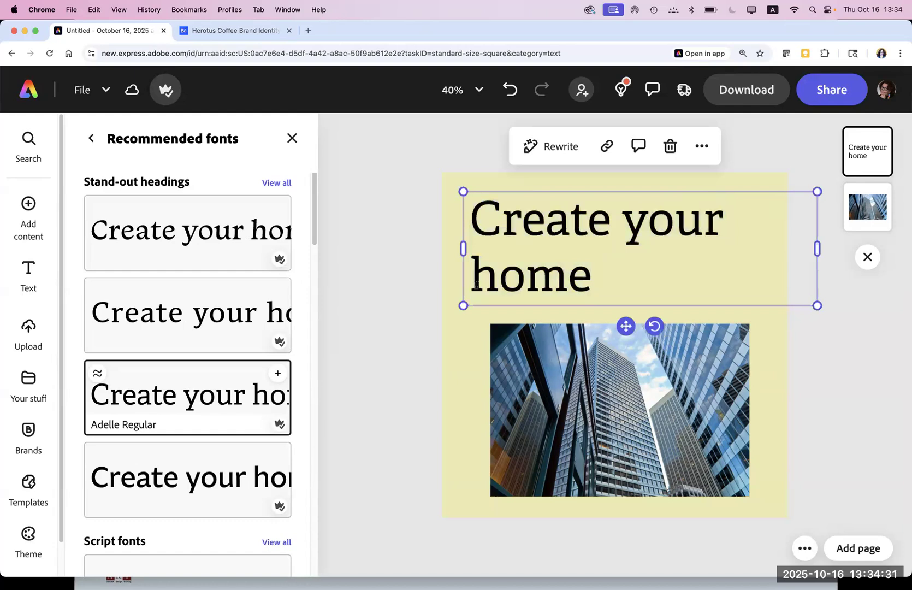
key("BackSpace")
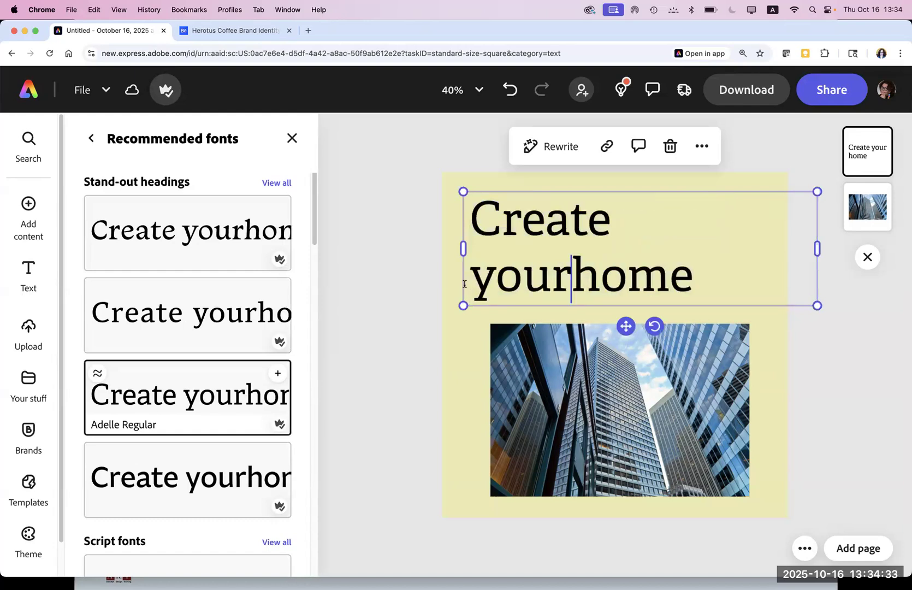
key("super+z")
scroll(463, 285, "down", 1)
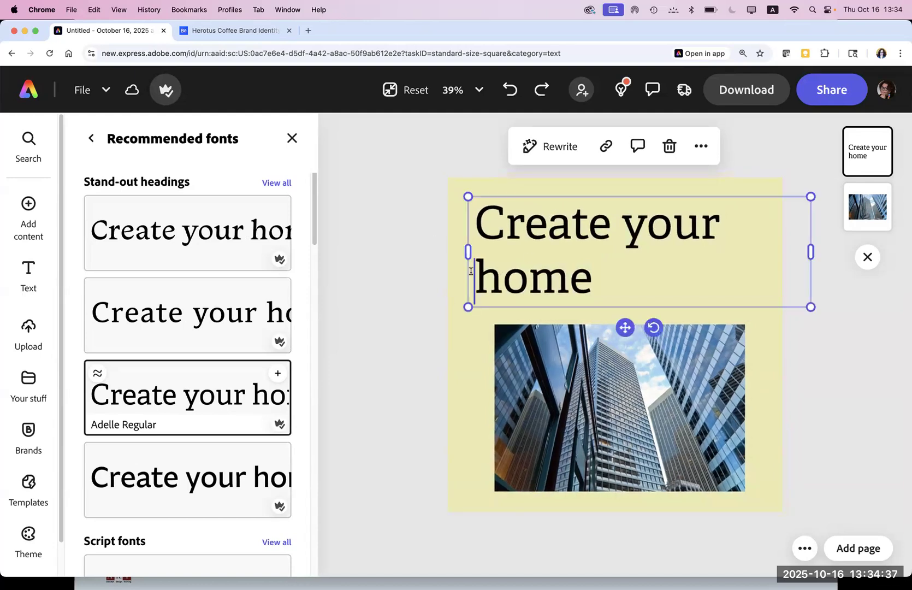
key("BackSpace")
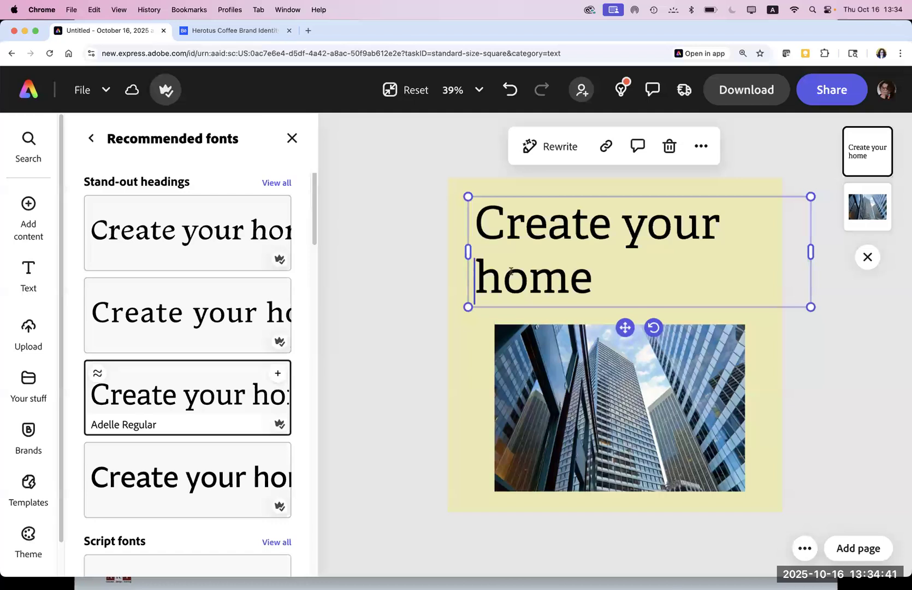
left_click_drag(601, 281, 460, 228)
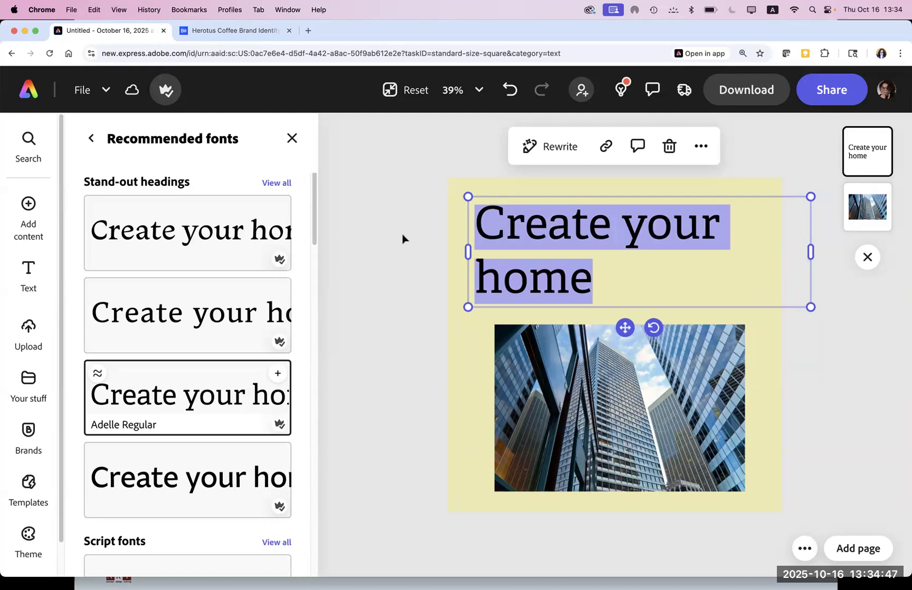
left_click(29, 273)
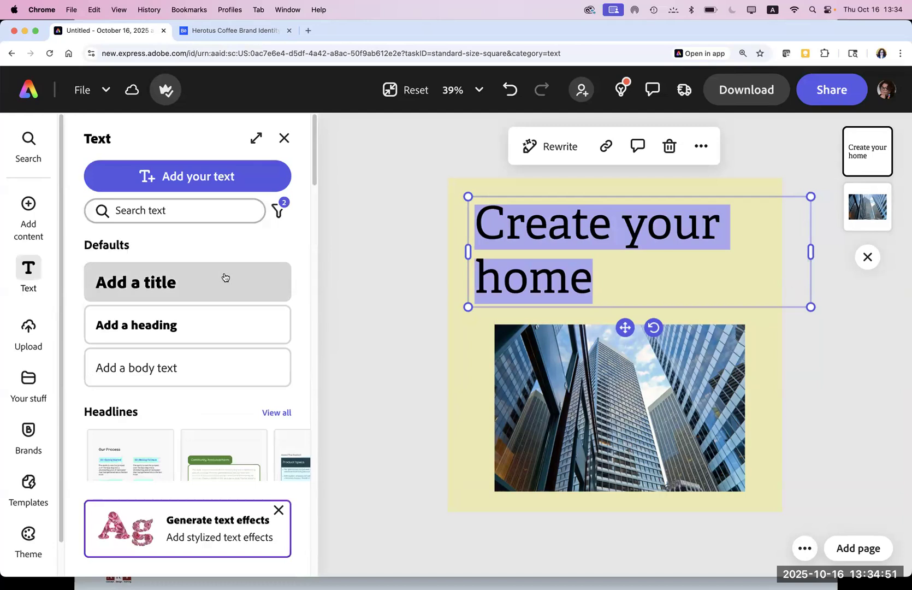
Step: Close the Generate text effects promo and bring back the heading's font settings
left_click_drag(316, 178, 309, 265)
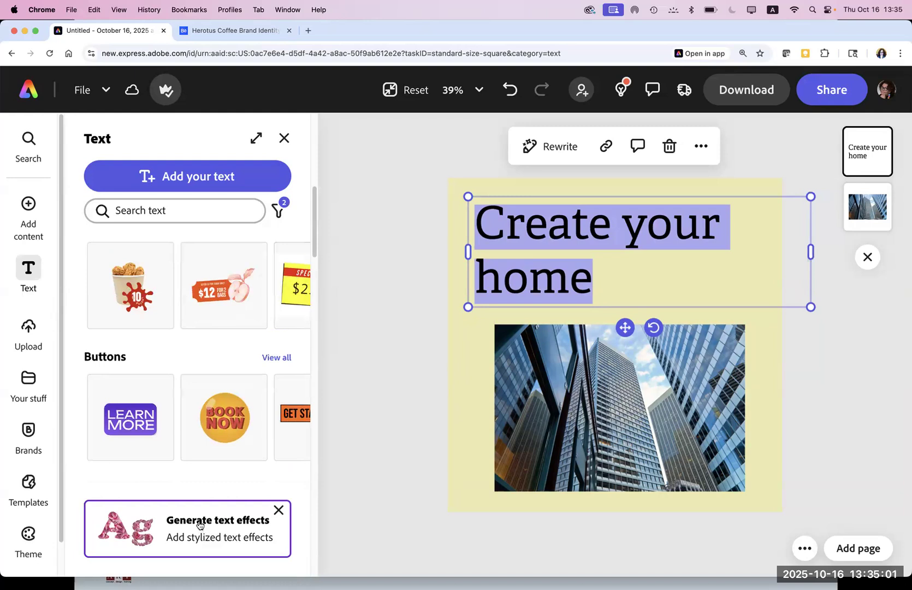
left_click(279, 510)
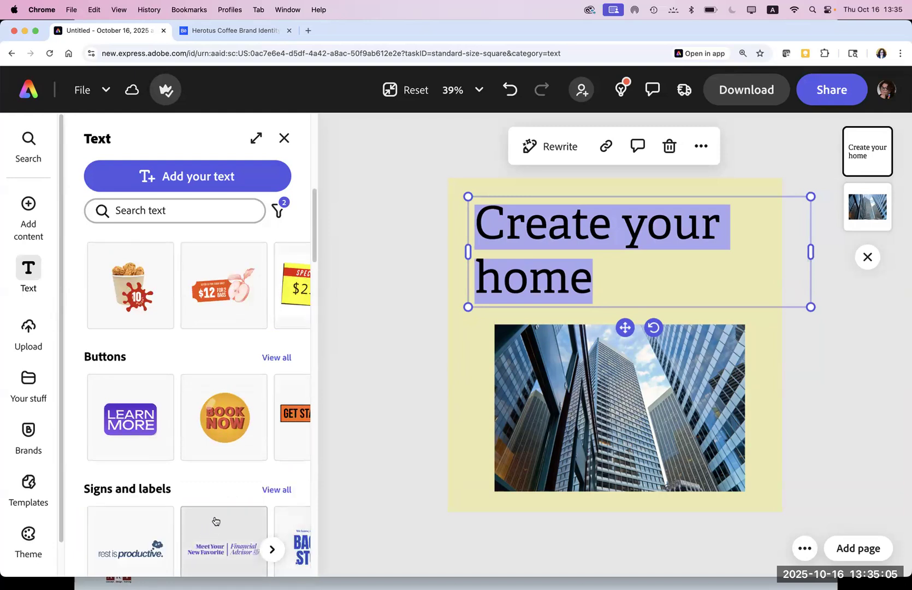
left_click_drag(314, 244, 316, 176)
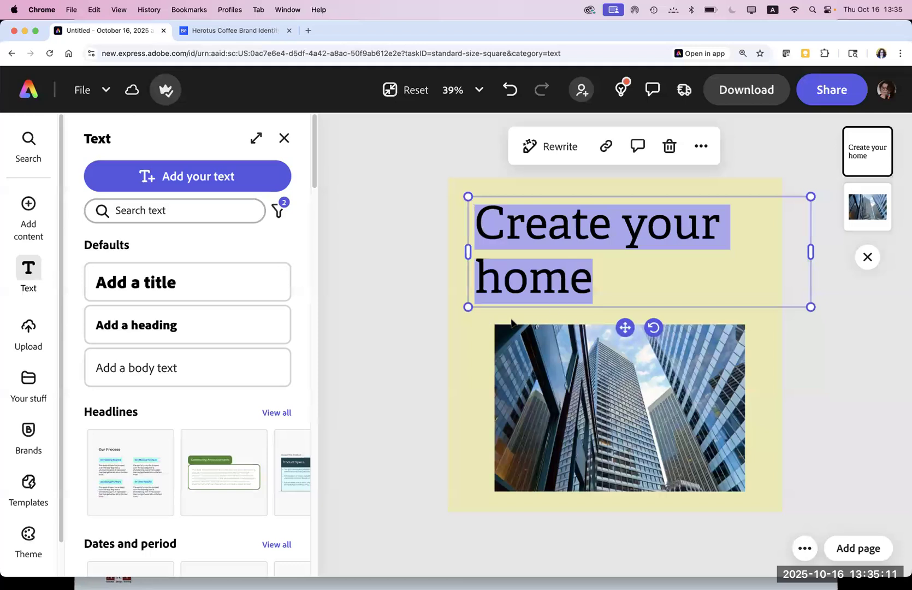
double_click(563, 280)
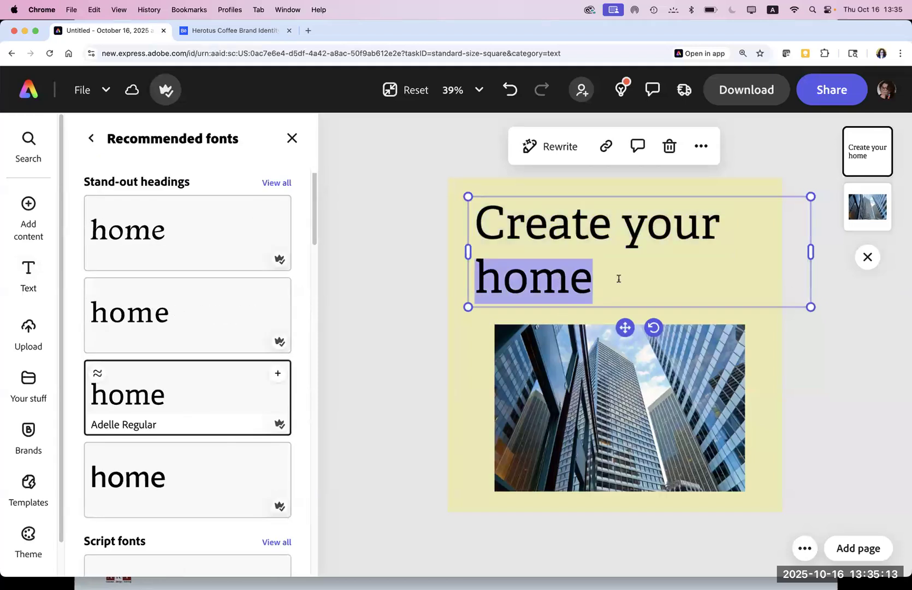
left_click(292, 140)
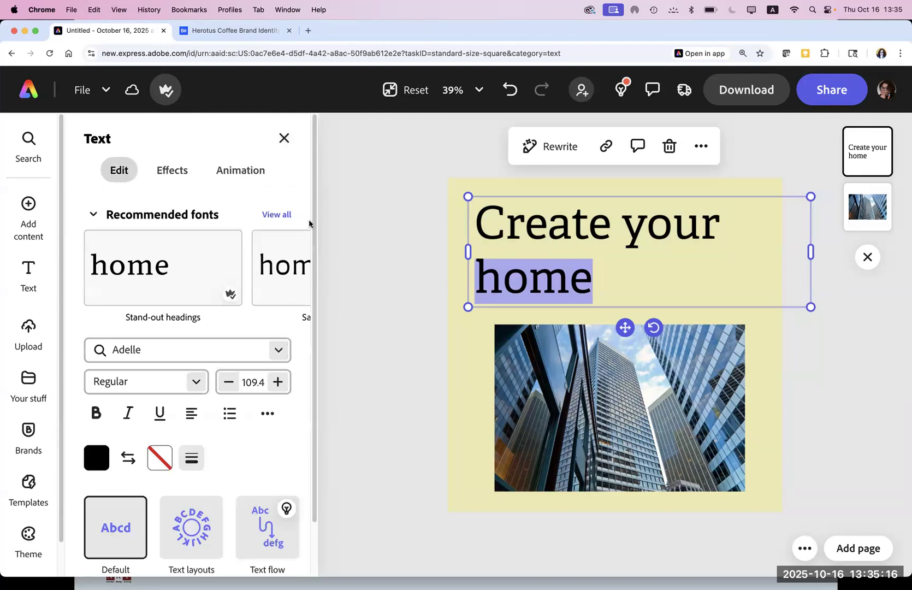
Step: Centre-align the heading, make it Adelle Bold, and move it up on the centre guide
left_click_drag(603, 293, 441, 205)
left_click(194, 413)
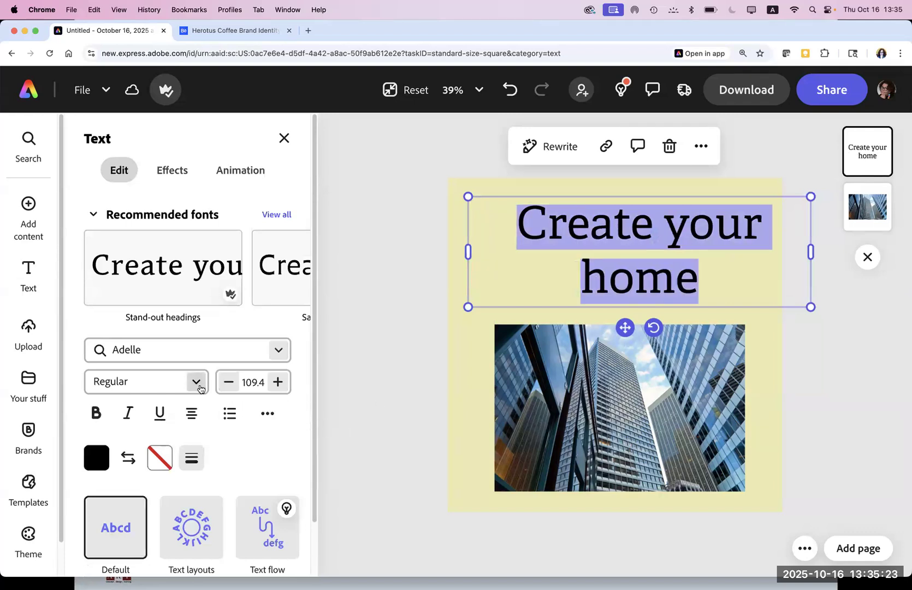
left_click(197, 385)
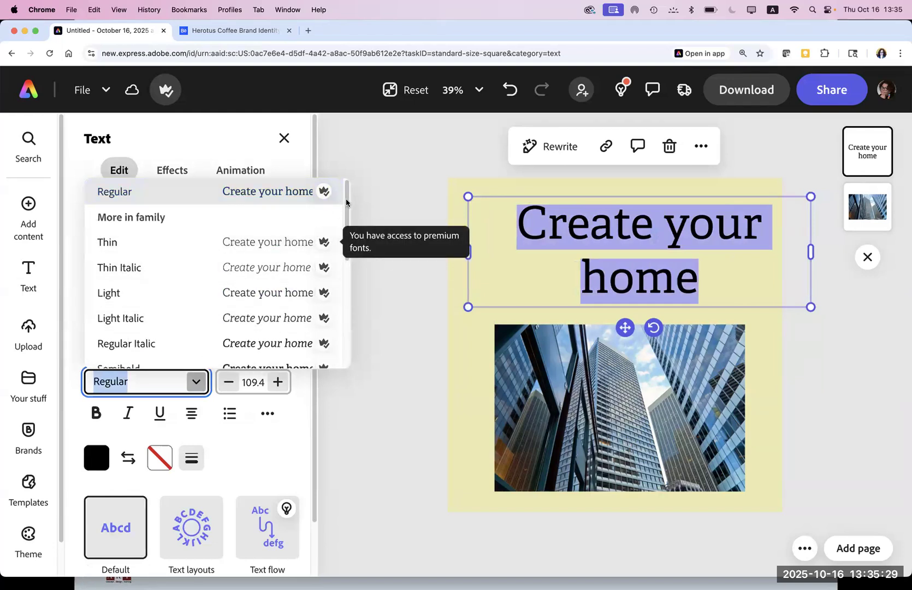
left_click_drag(345, 204, 345, 246)
left_click(104, 326)
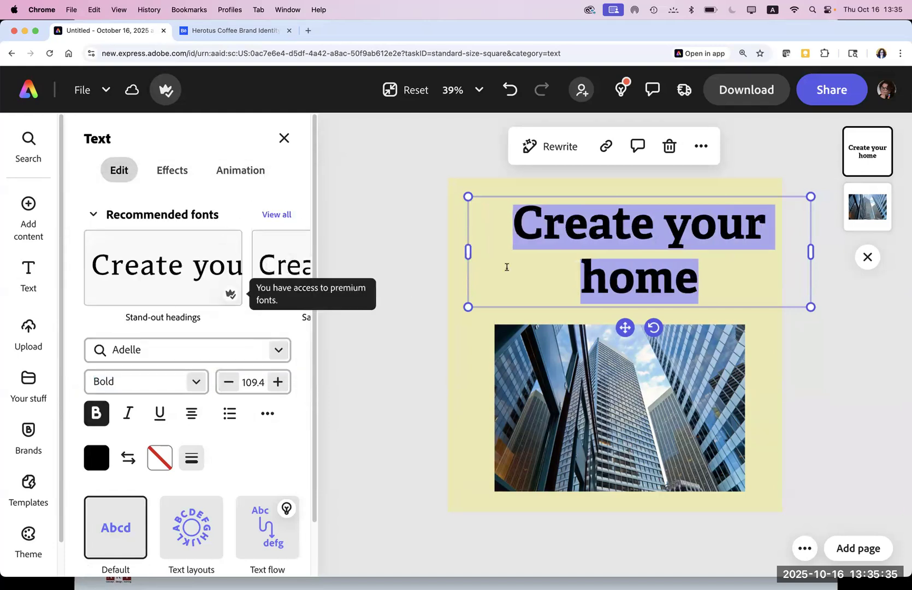
left_click(506, 265)
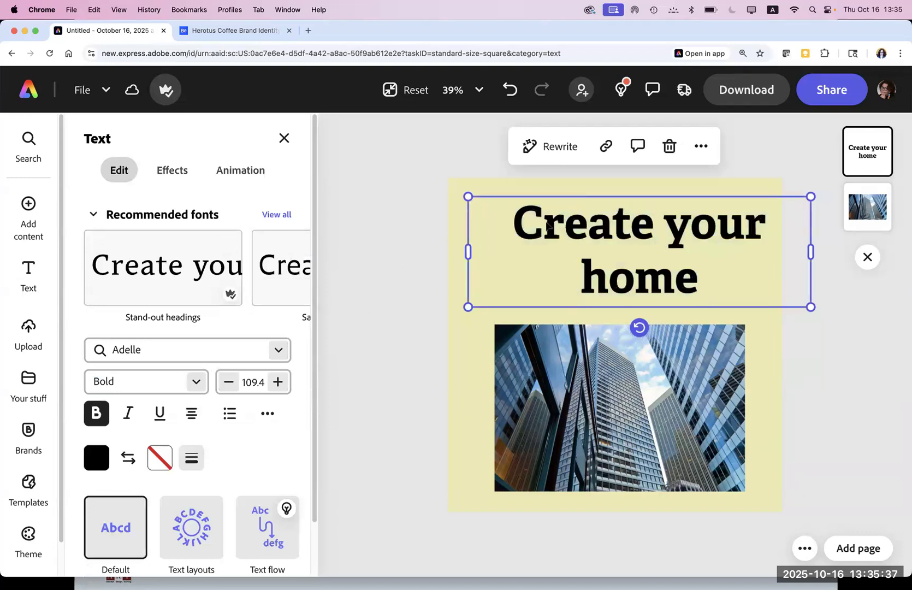
left_click_drag(527, 228, 503, 220)
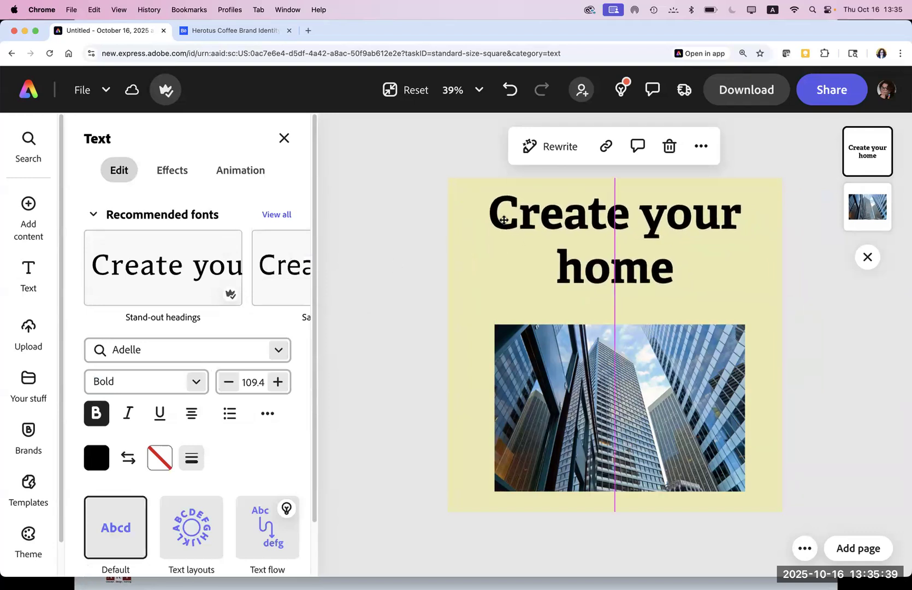
Step: Change the heading text to 'Build and Design' and finish editing
left_click(389, 228)
double_click(583, 221)
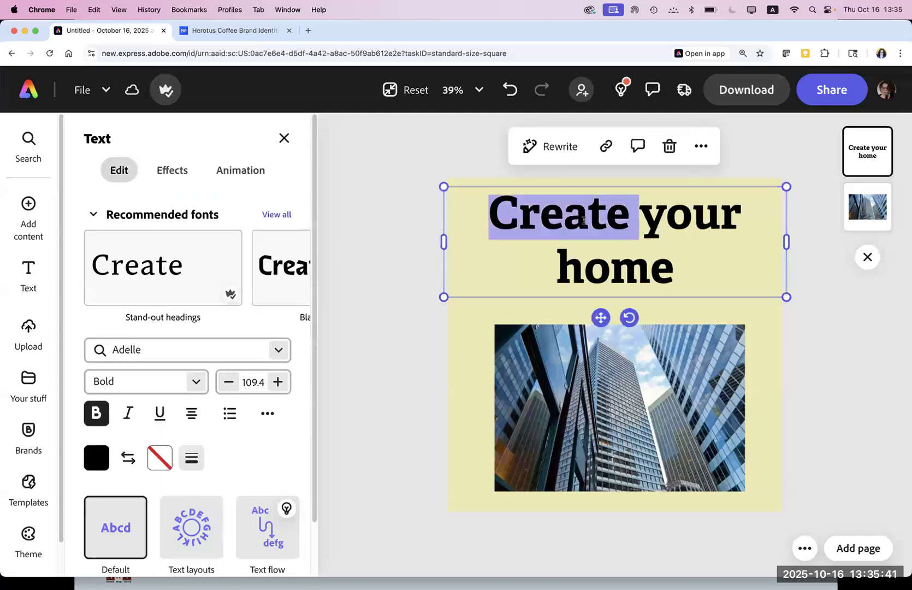
left_click(621, 214)
double_click(486, 214)
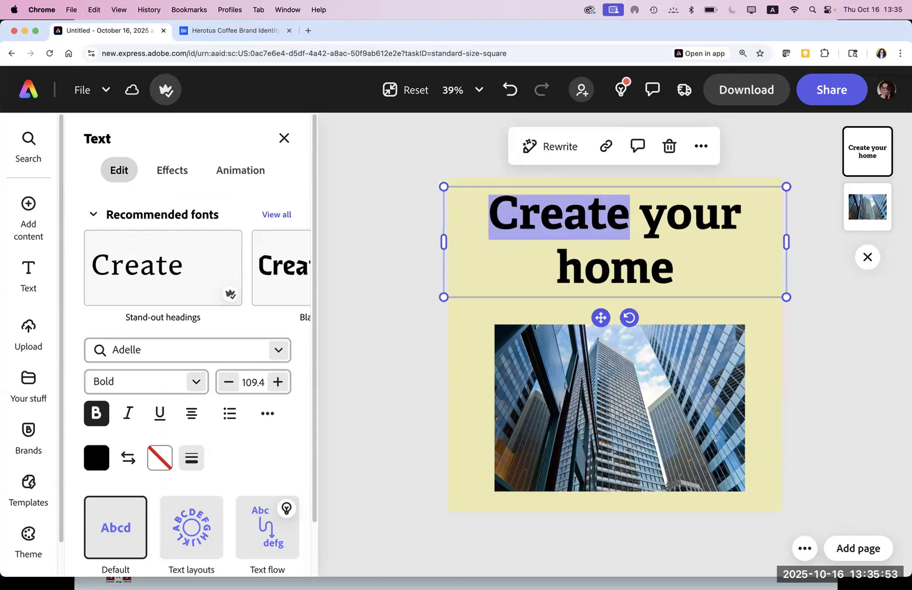
type("Build and Des")
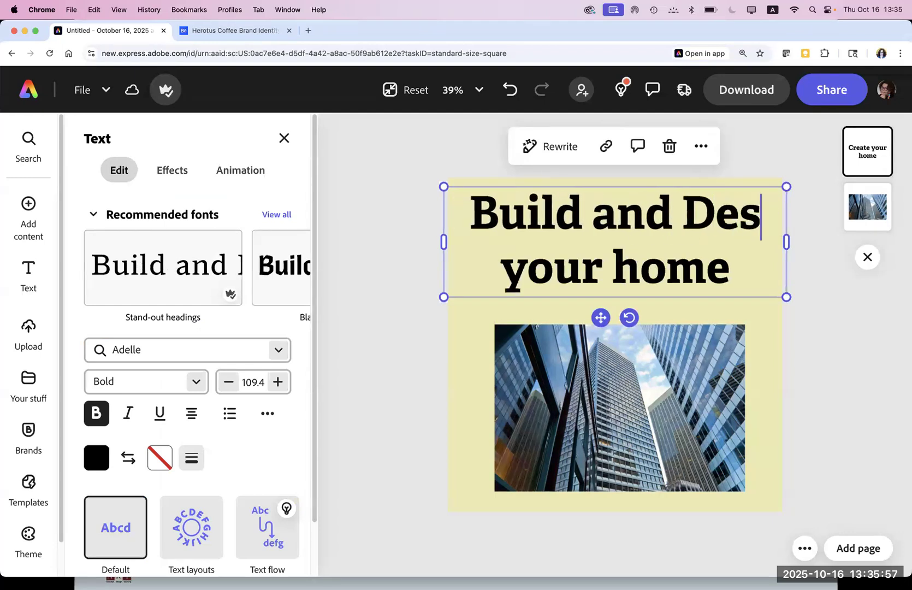
type("ign")
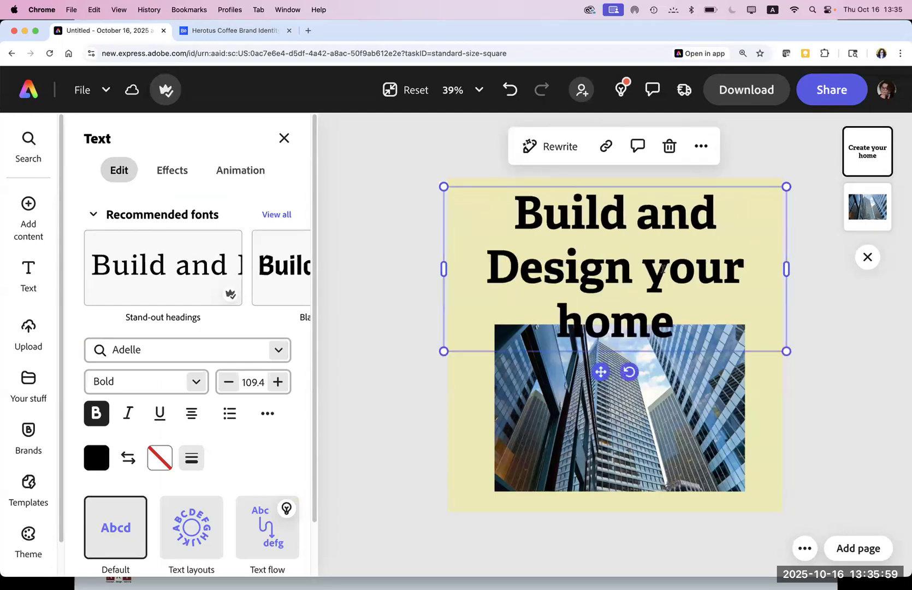
left_click_drag(642, 266, 704, 341)
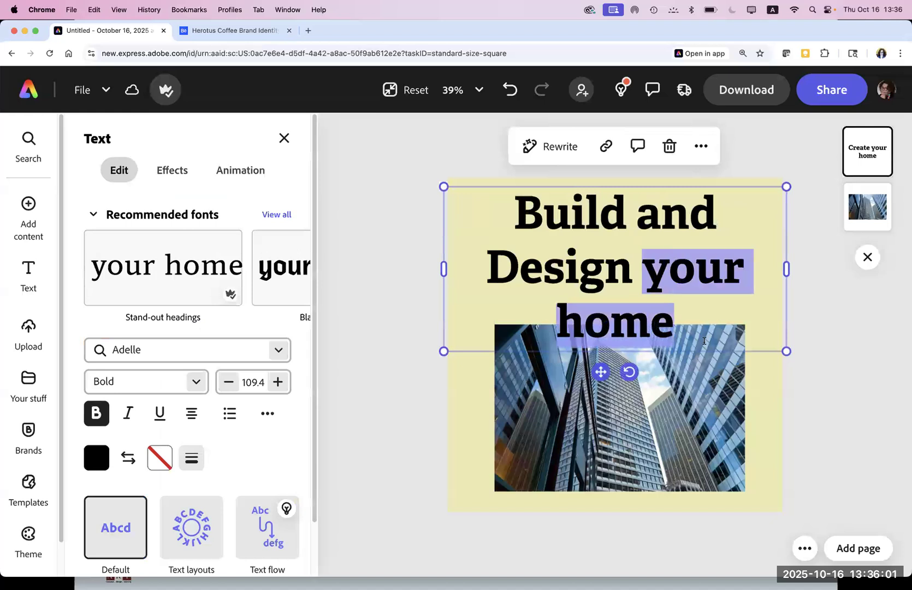
key("BackSpace")
left_click_drag(693, 276, 489, 200)
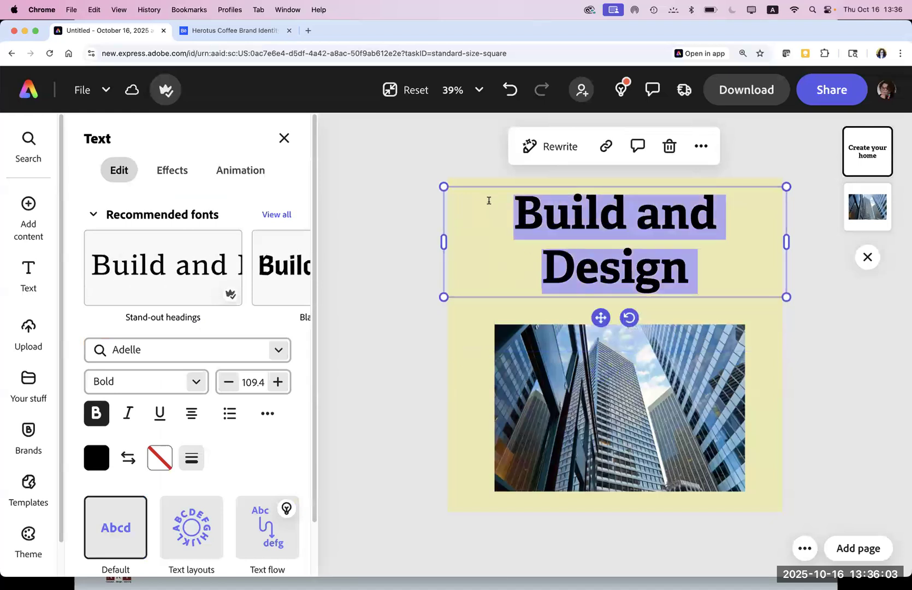
key("Escape")
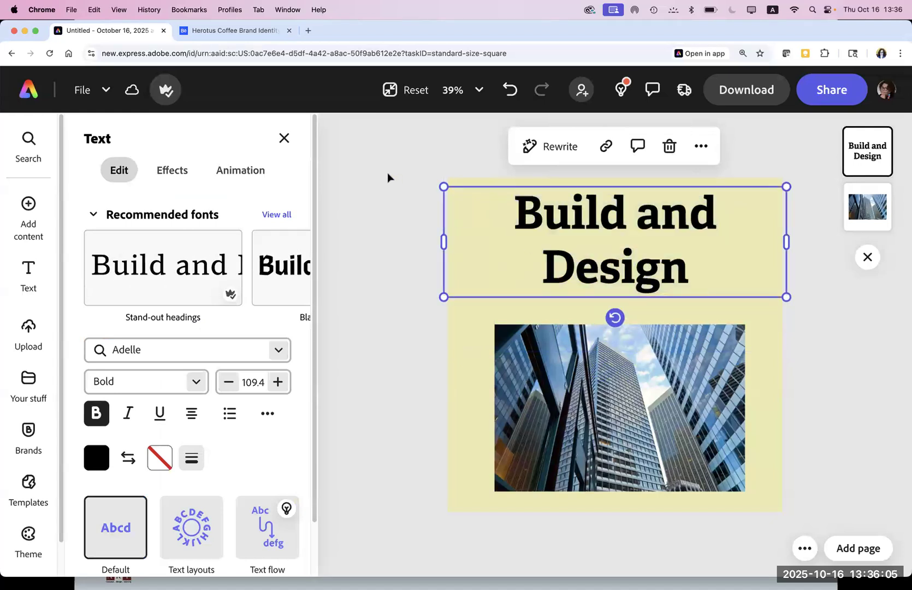
left_click(463, 181)
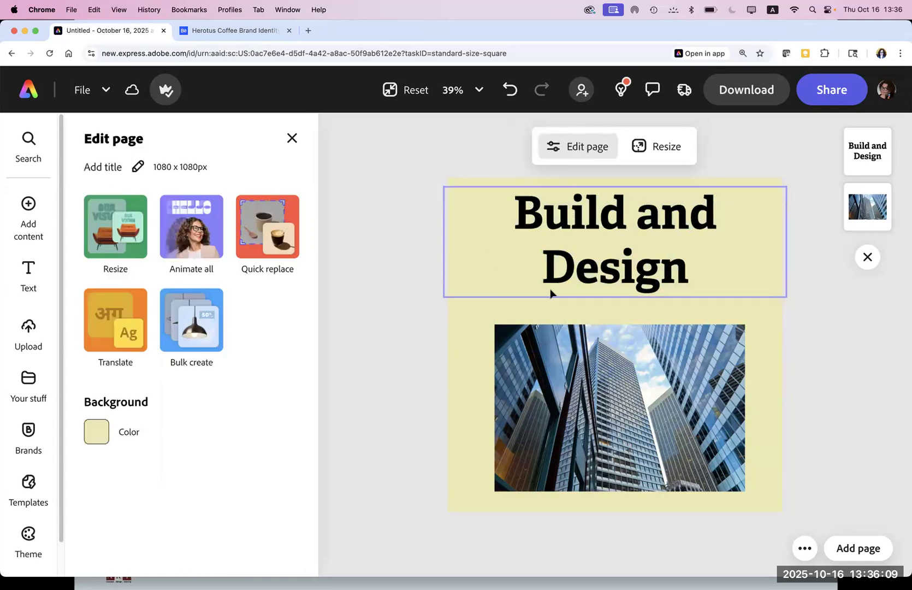
Step: Open the Generative AI panel from Add content to its Image tab
left_click(580, 267)
left_click(450, 343)
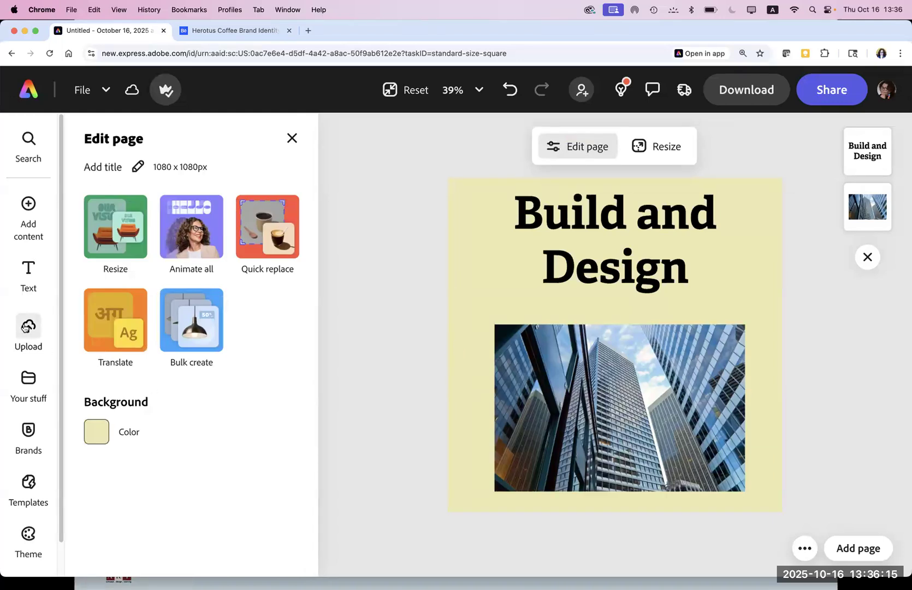
mouse_move(27, 229)
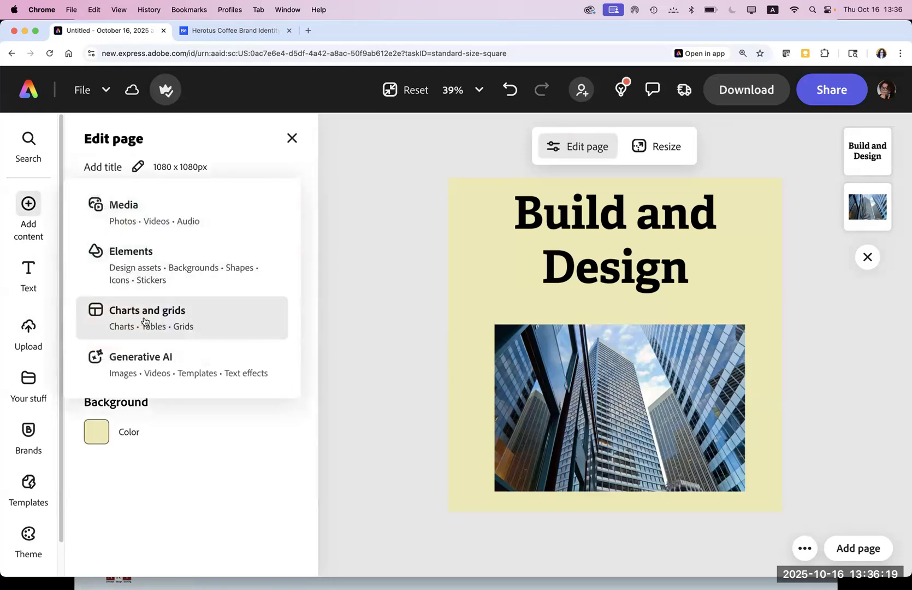
left_click(141, 373)
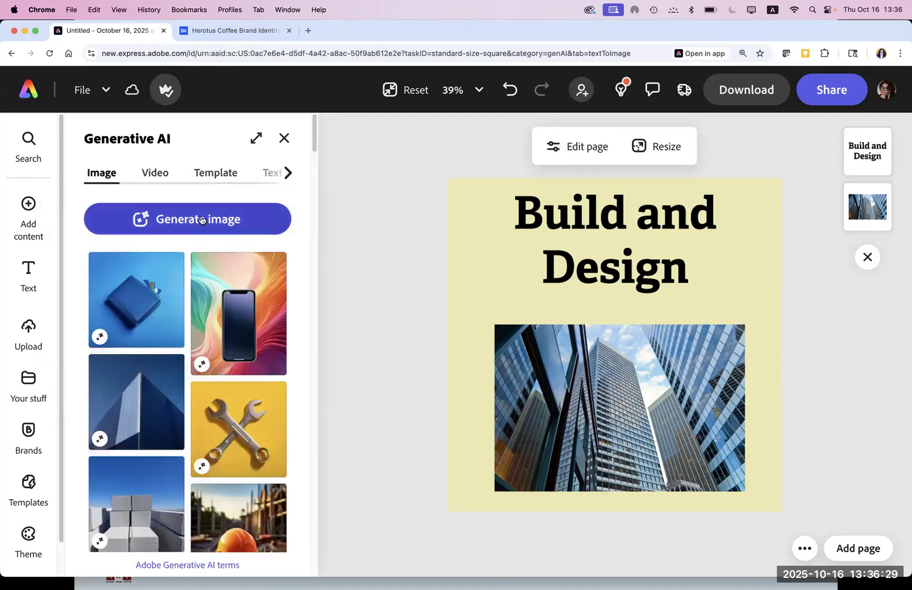
Step: Add a Square (1:1) Generate image placeholder to the page, then switch to Apple Notes
left_click(201, 220)
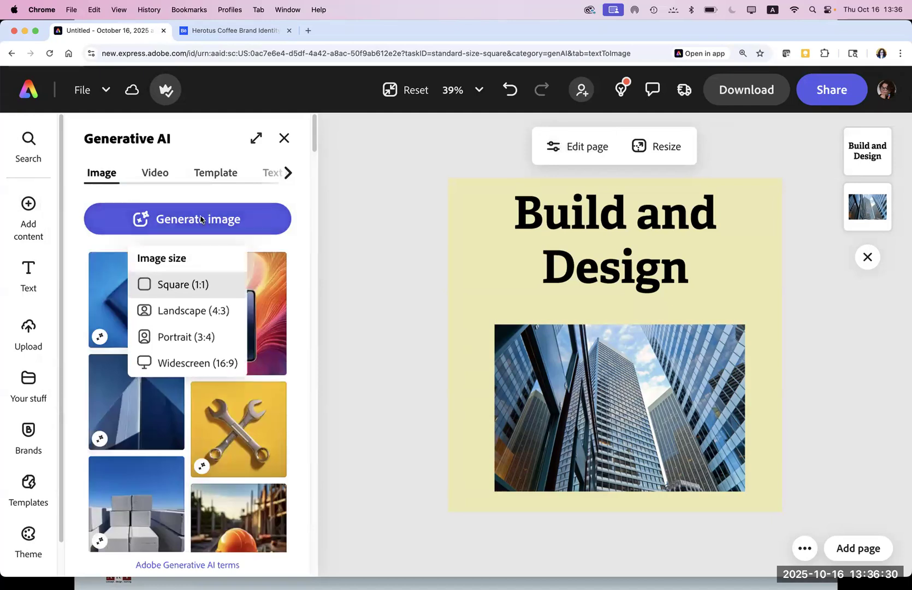
left_click(208, 284)
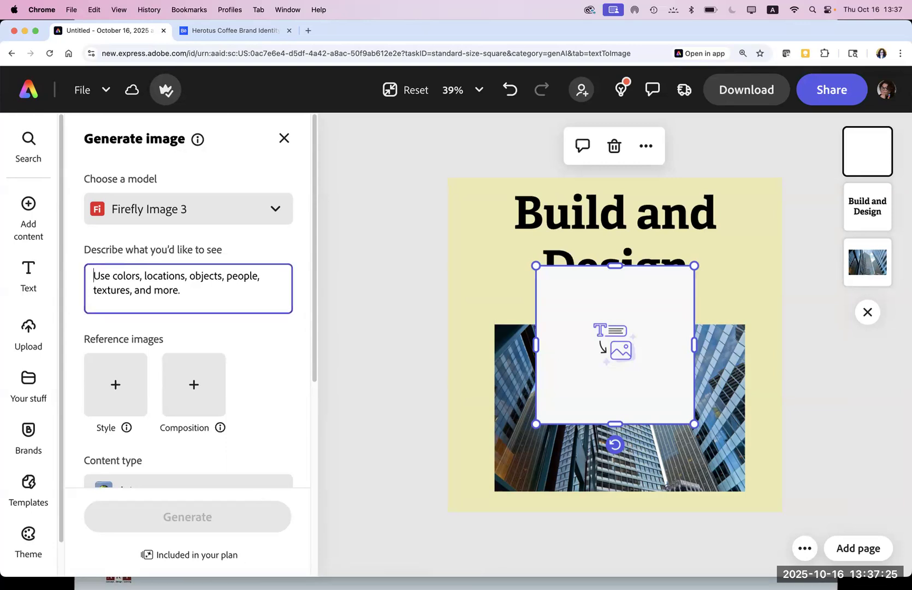
left_click(468, 572)
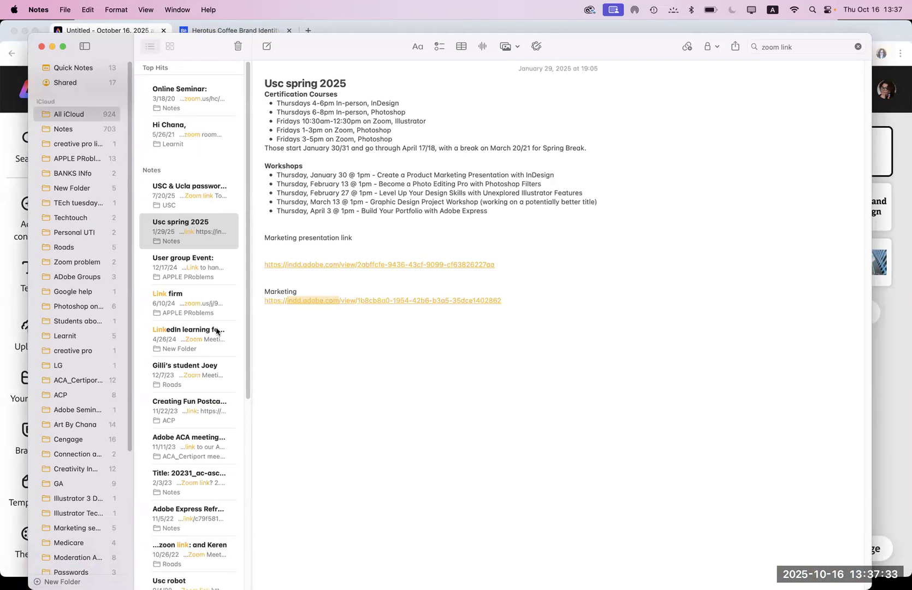
Step: Find the USC PROMPST note and copy the lounge chair prompt from it
left_click(795, 50)
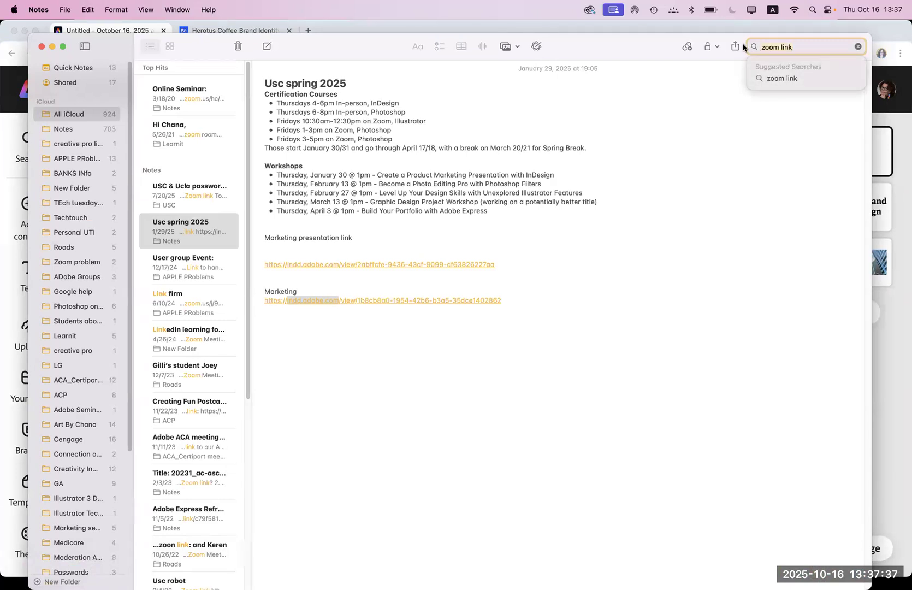
type("usc pro")
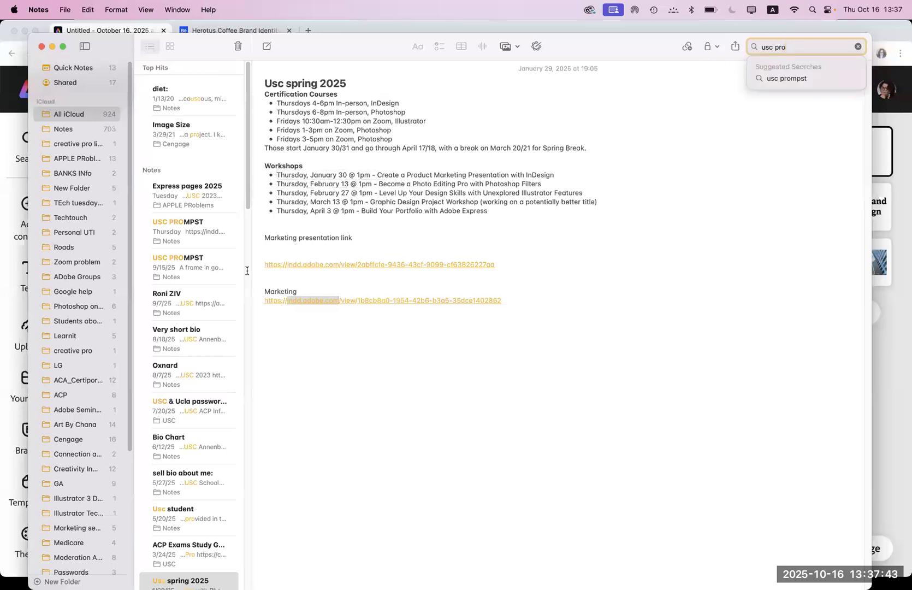
left_click(179, 265)
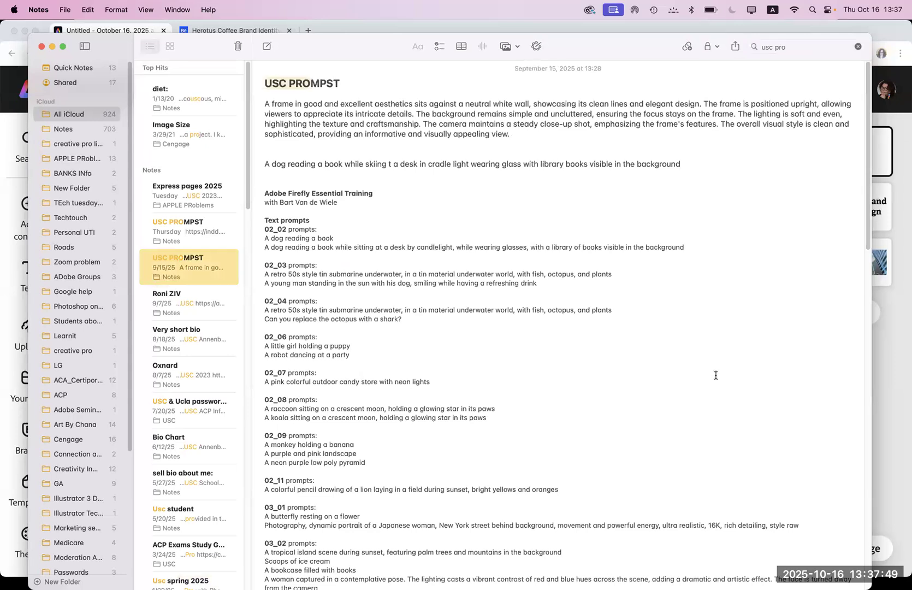
scroll(867, 256, "down", 1)
left_click_drag(867, 255, 892, 578)
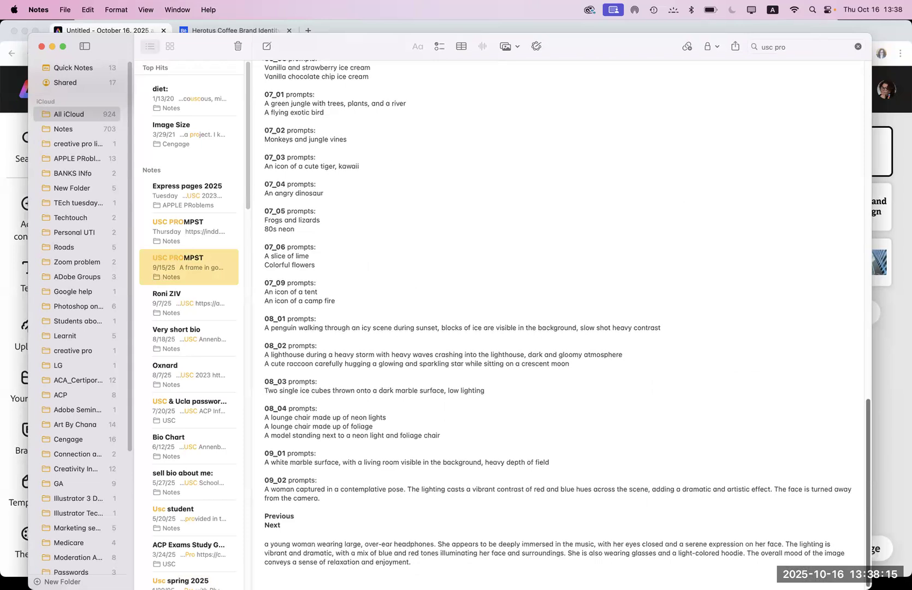
scroll(417, 422, "down", 1)
left_click_drag(389, 414, 247, 413)
key("super+c")
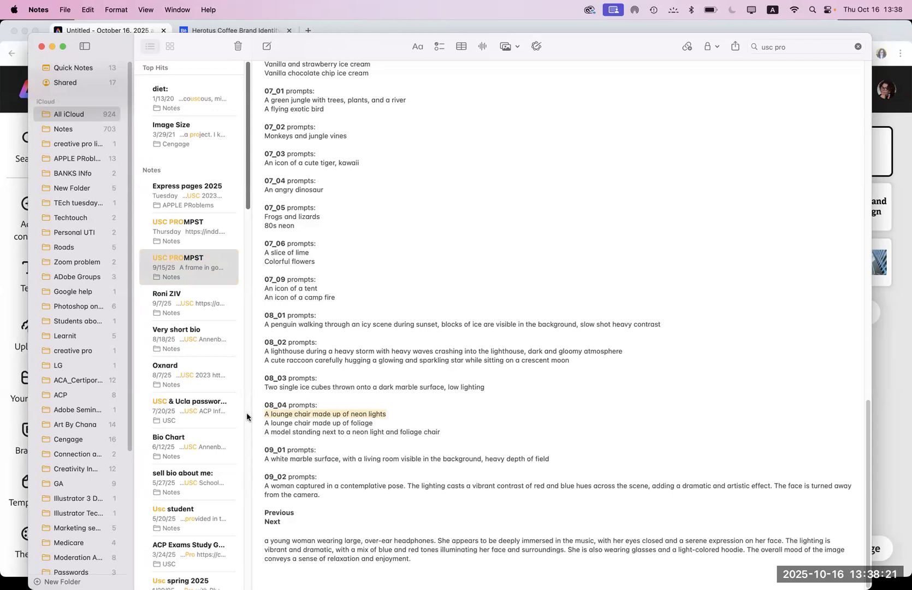
Step: Paste the neon lounge chair prompt into the image description box
left_click_drag(337, 46, 311, 383)
left_click(209, 308)
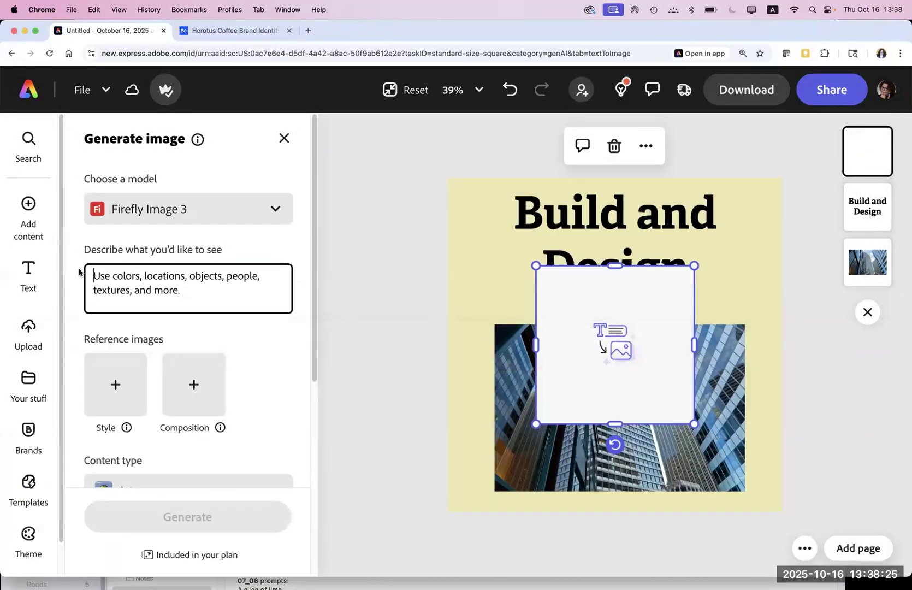
key("super+v")
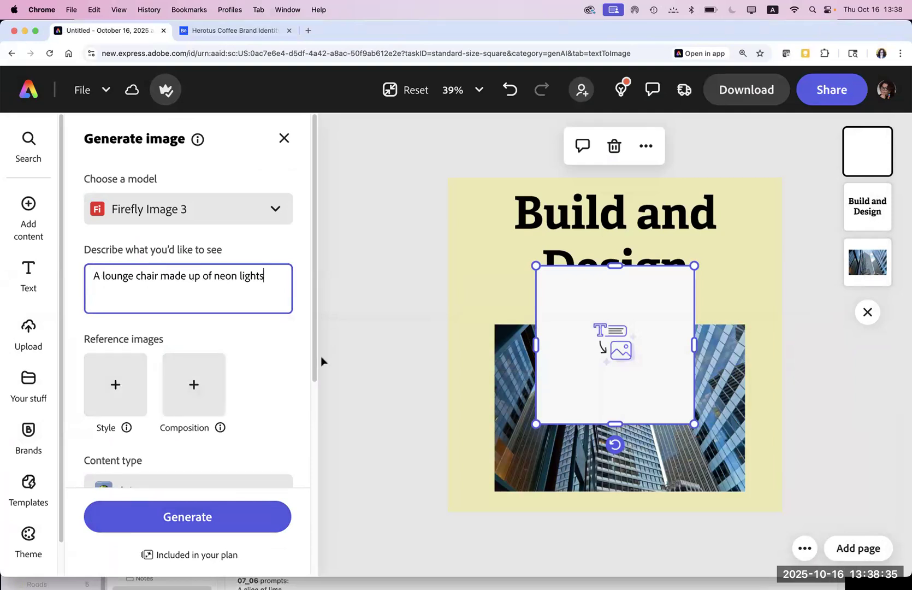
left_click_drag(313, 365, 312, 411)
scroll(312, 435, "down", 3)
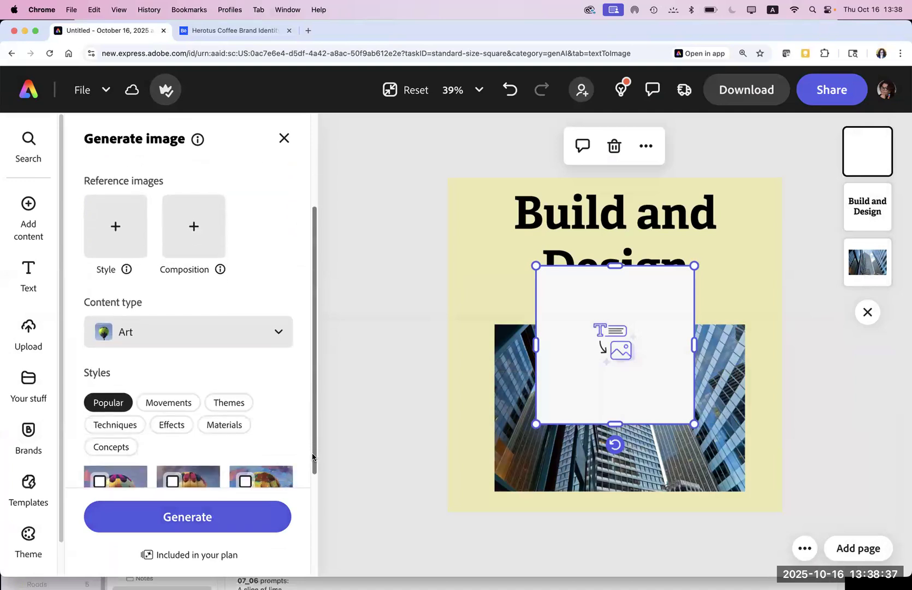
Step: Generate Graphic-type neon chair images into the placeholder frame and nudge the title slightly upward
left_click(183, 330)
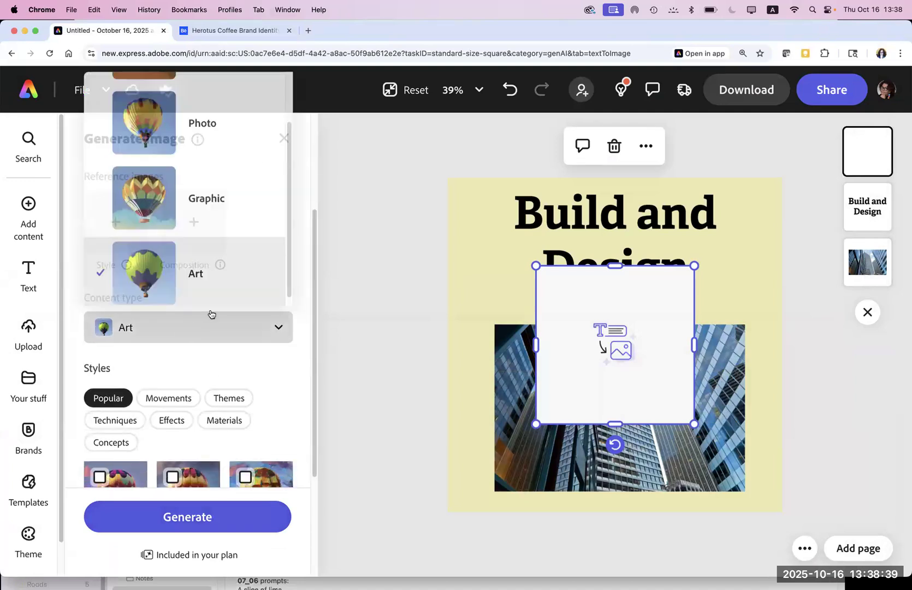
left_click(179, 208)
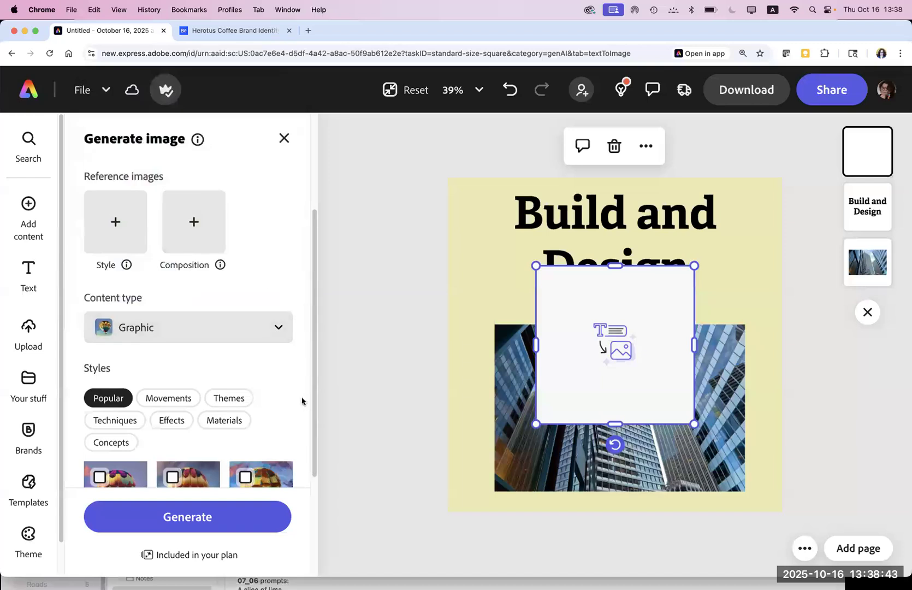
left_click(215, 518)
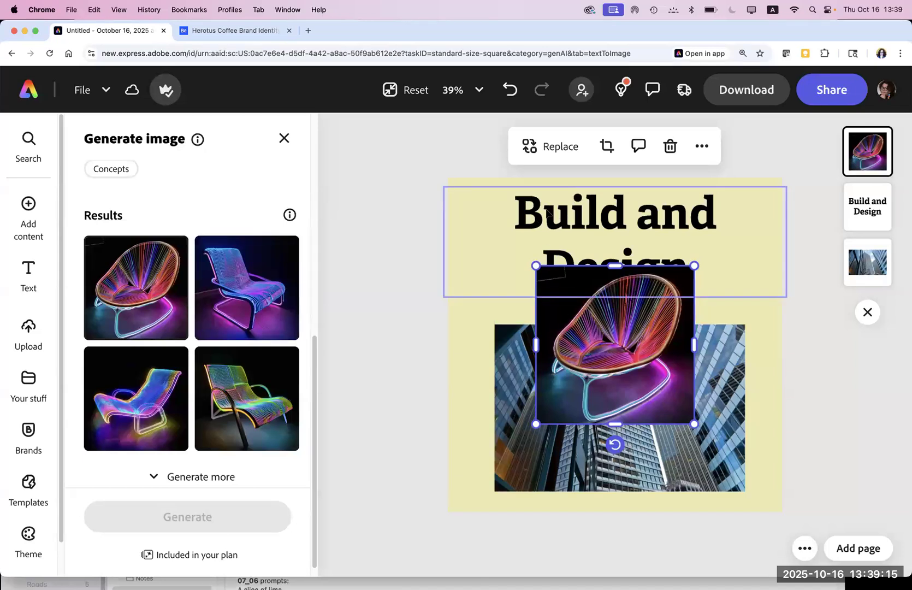
left_click_drag(548, 213, 543, 206)
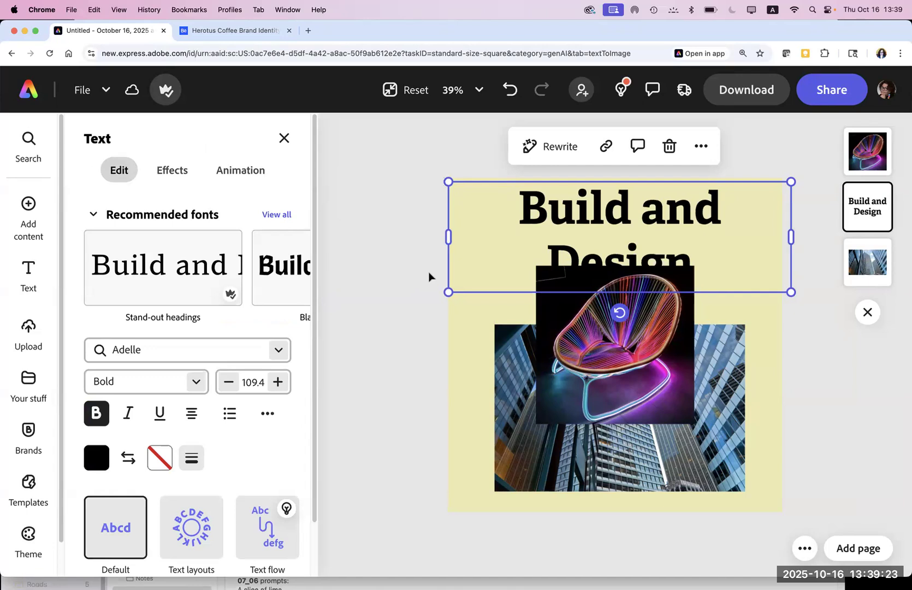
Step: Move the neon chair lower and stretch the skyscraper photo to cover the whole page behind the title
left_click(509, 426)
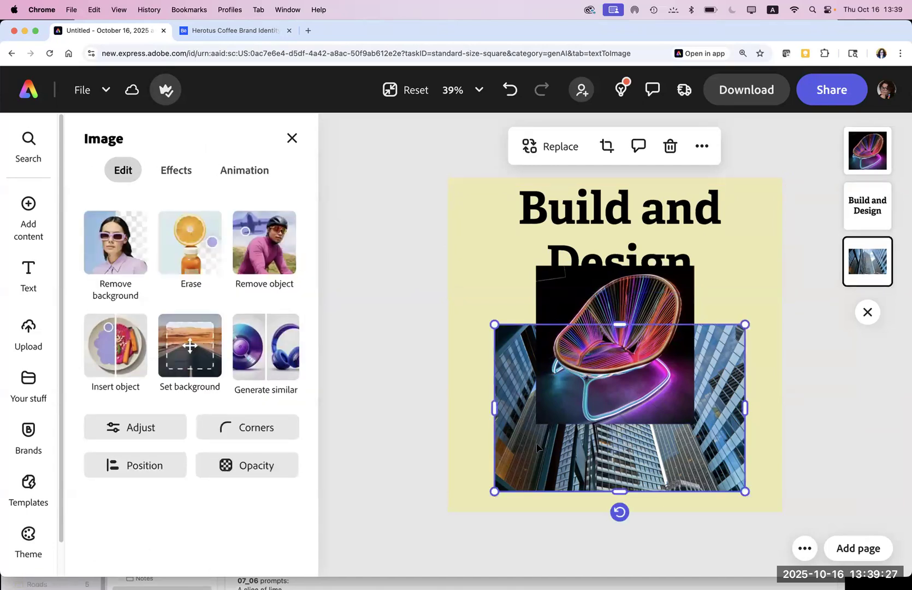
left_click_drag(579, 303, 576, 329)
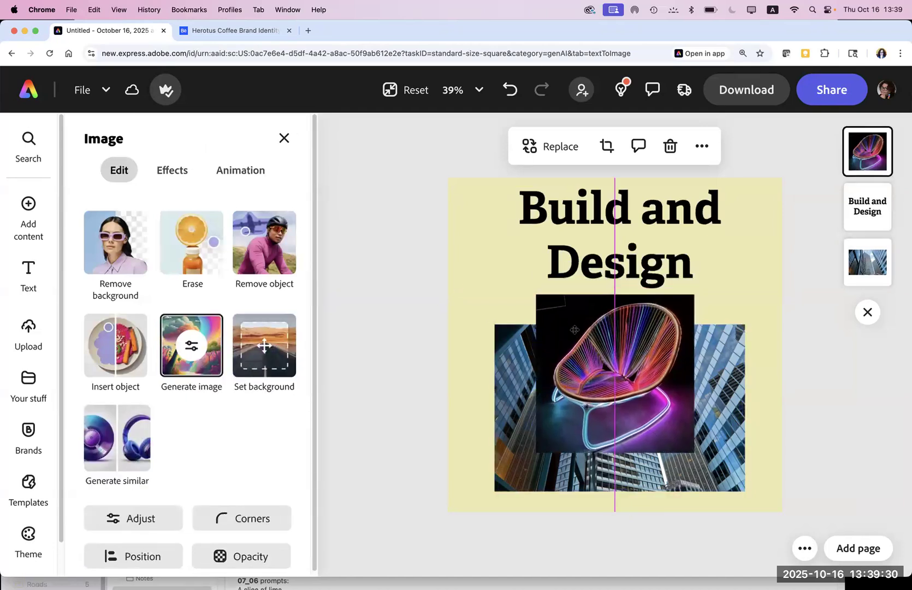
left_click(503, 390)
left_click_drag(495, 324, 394, 172)
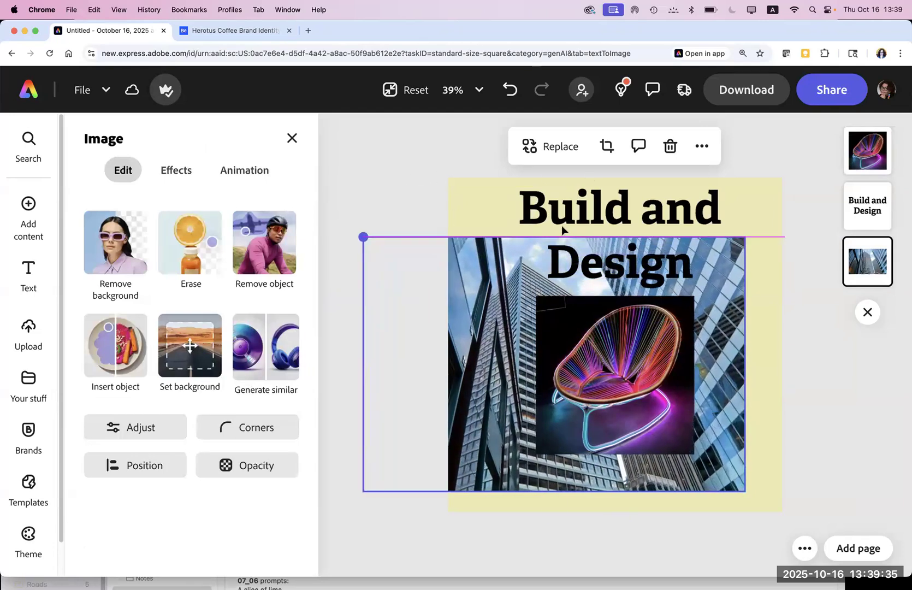
left_click_drag(556, 236, 571, 176)
left_click_drag(746, 492, 819, 538)
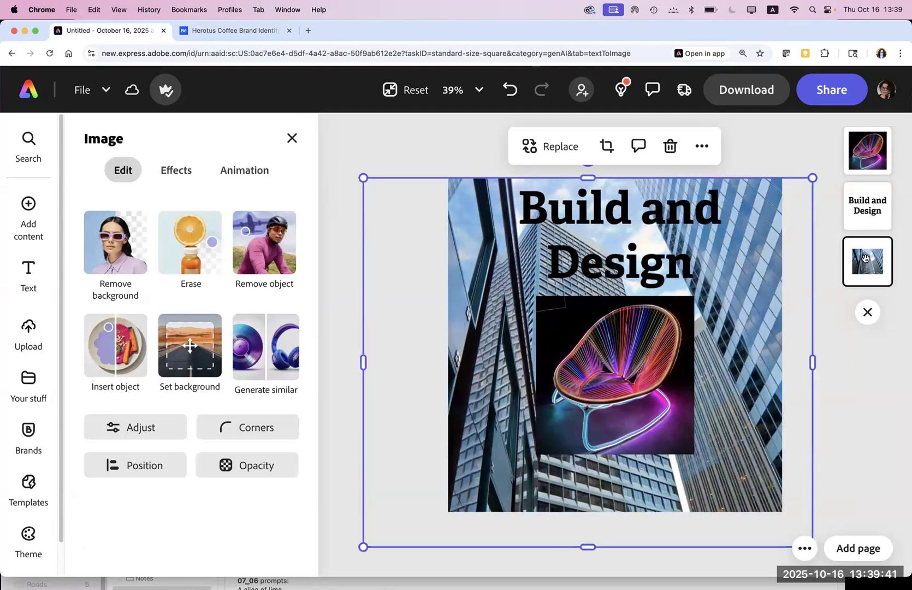
left_click(701, 147)
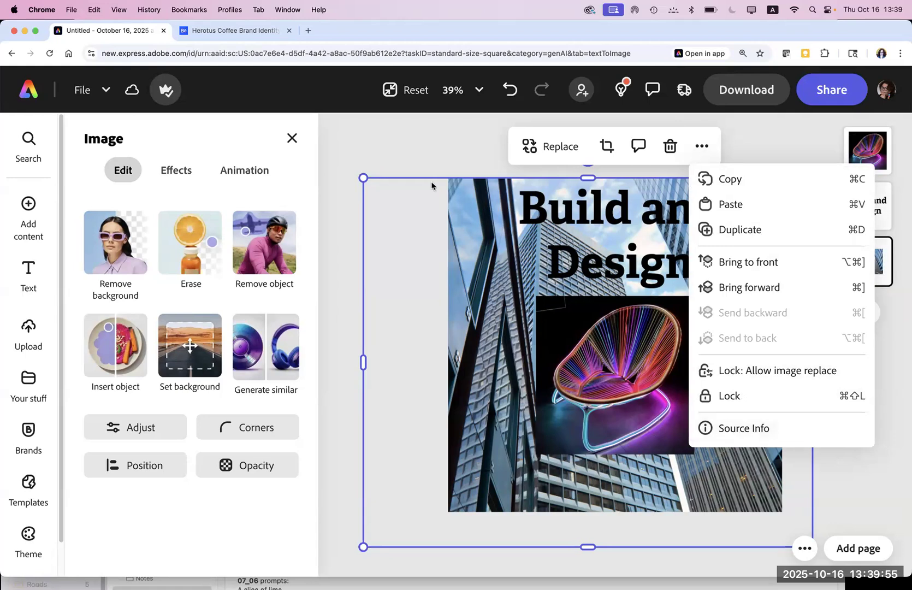
left_click(407, 145)
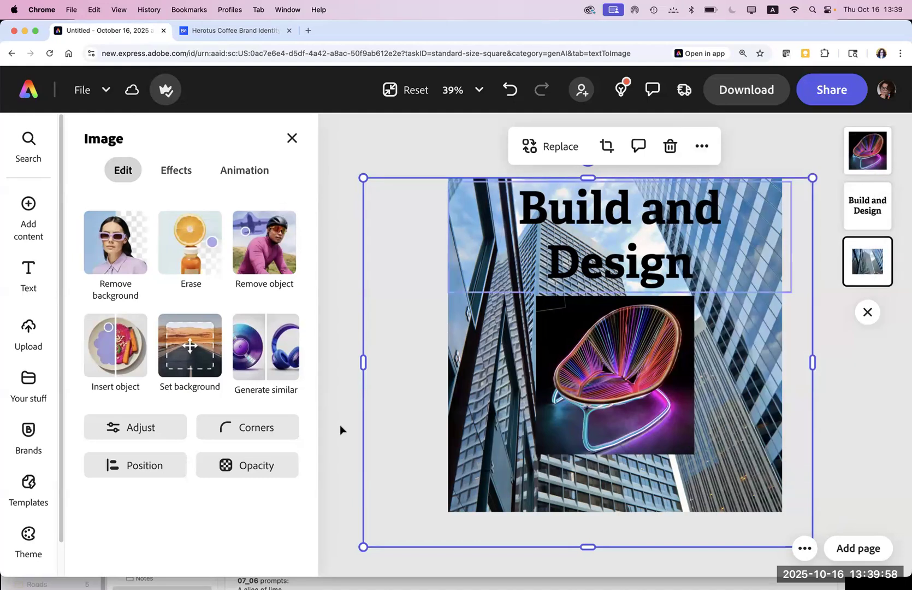
Step: Drop the skyscraper photo's opacity to about 11% so it becomes a faint backdrop
left_click(256, 470)
left_click_drag(312, 207, 226, 208)
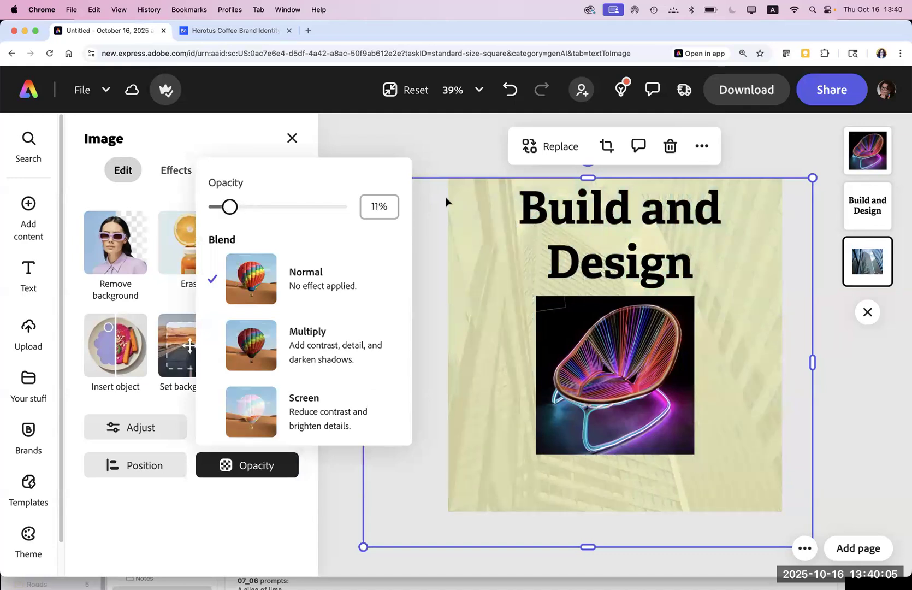
left_click(430, 140)
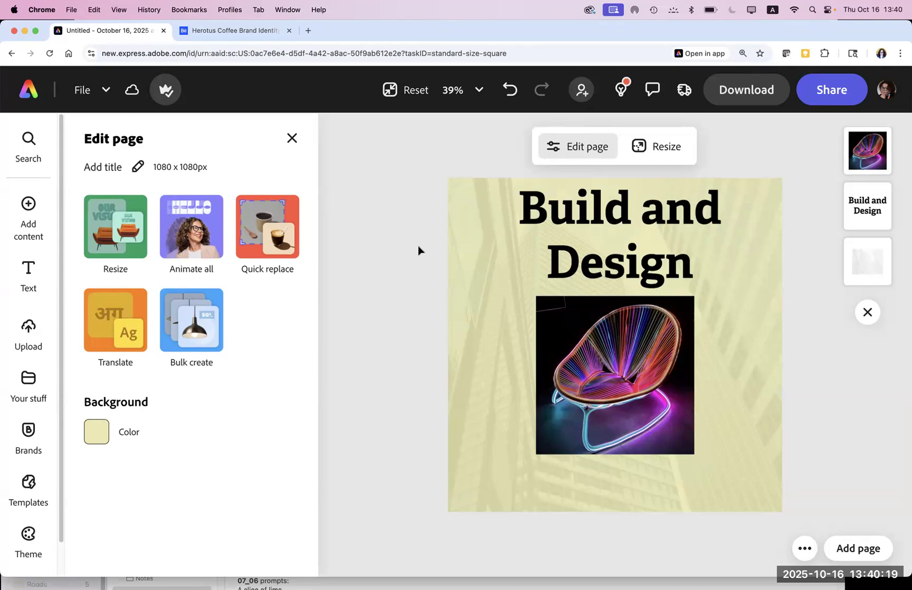
left_click(458, 328)
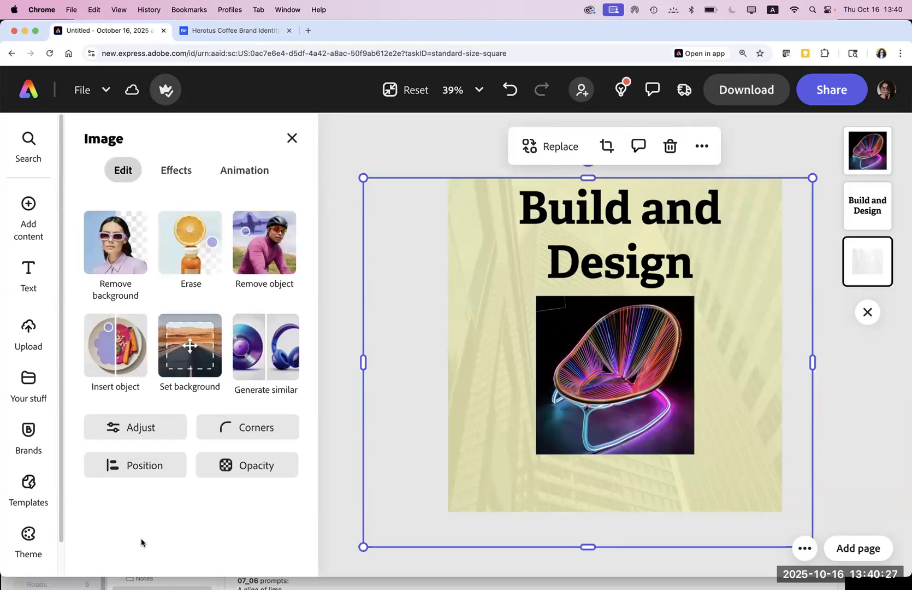
left_click(380, 166)
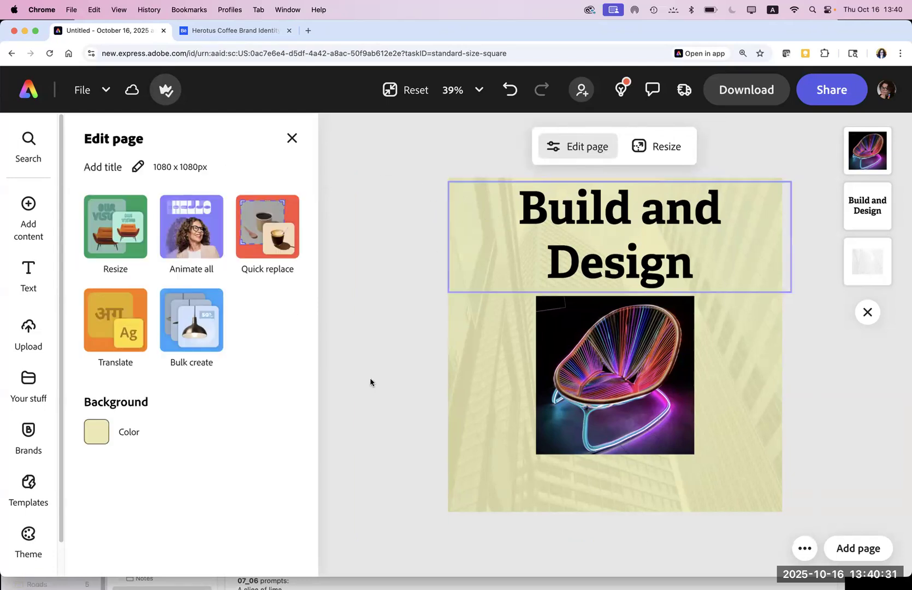
Step: Set the page background colour to light grey
left_click(97, 431)
left_click(251, 447)
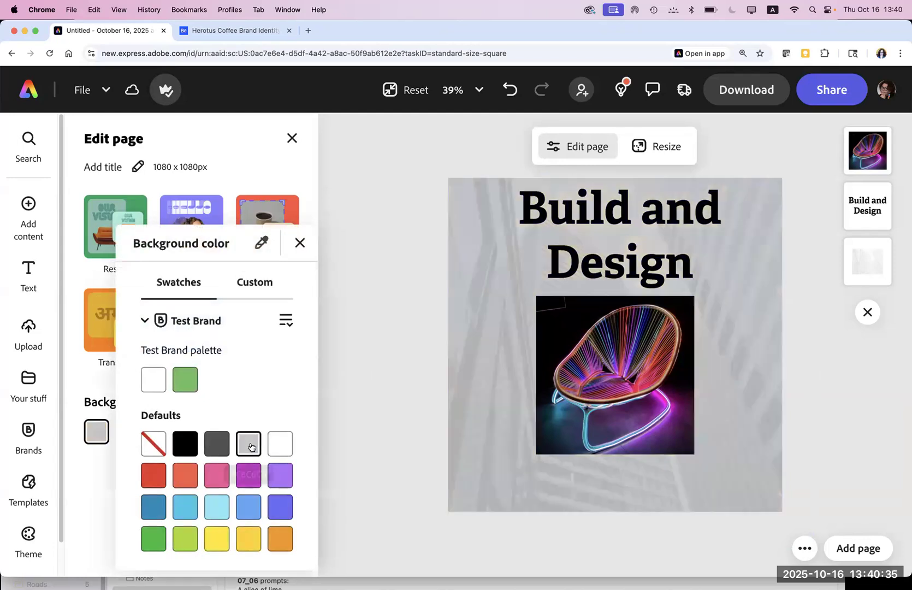
left_click(372, 451)
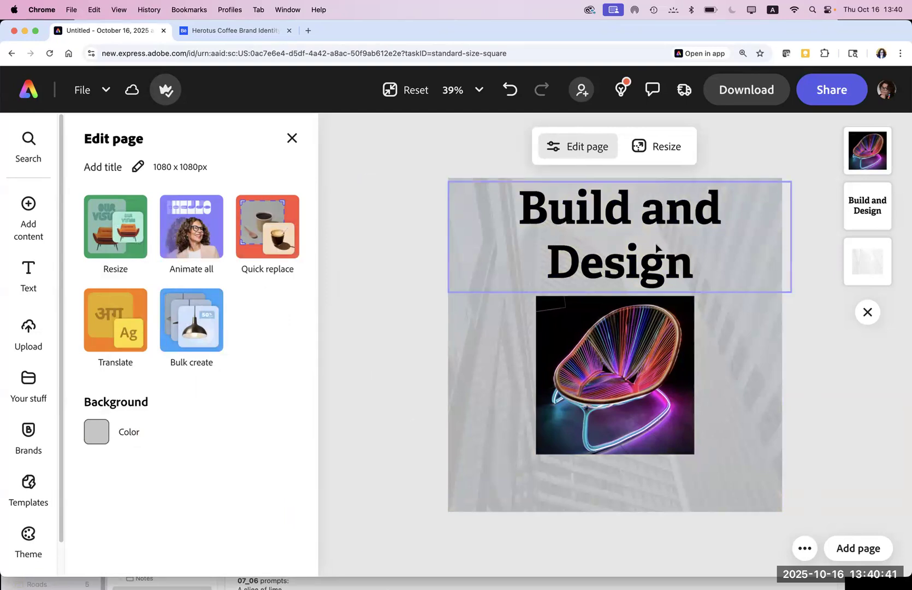
Step: Replace 'and' with '&' so the heading reads 'Build & Design', then zoom to 49%
double_click(712, 208)
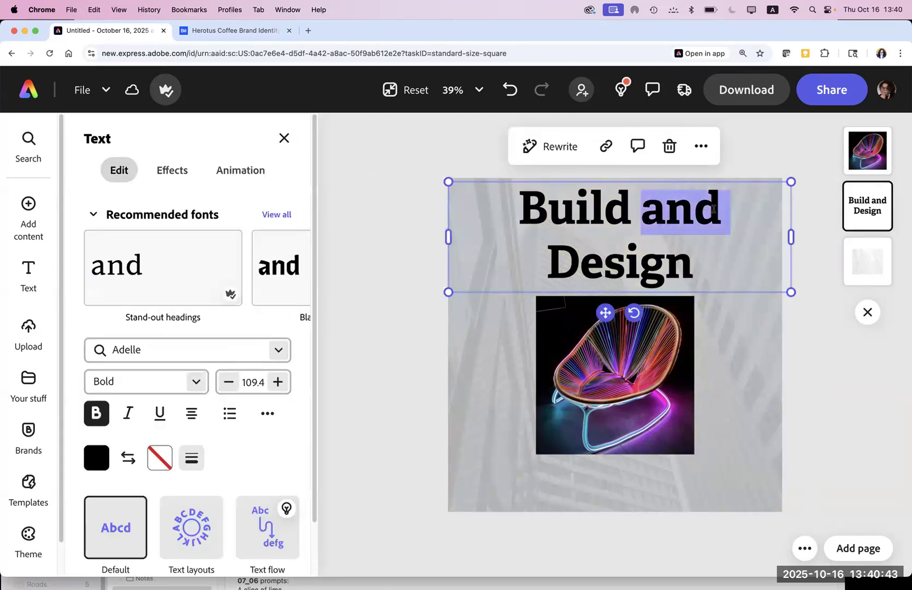
type("&")
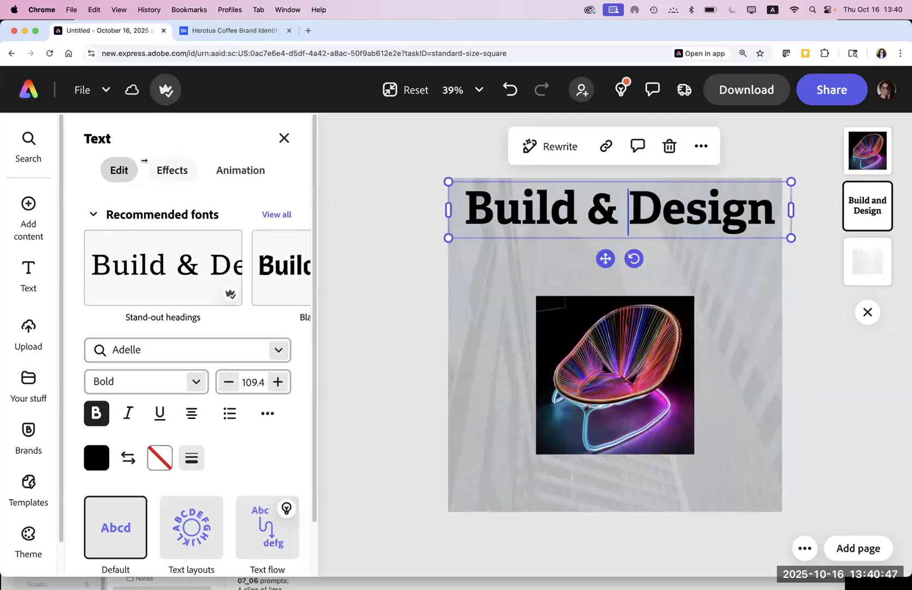
left_click(422, 208)
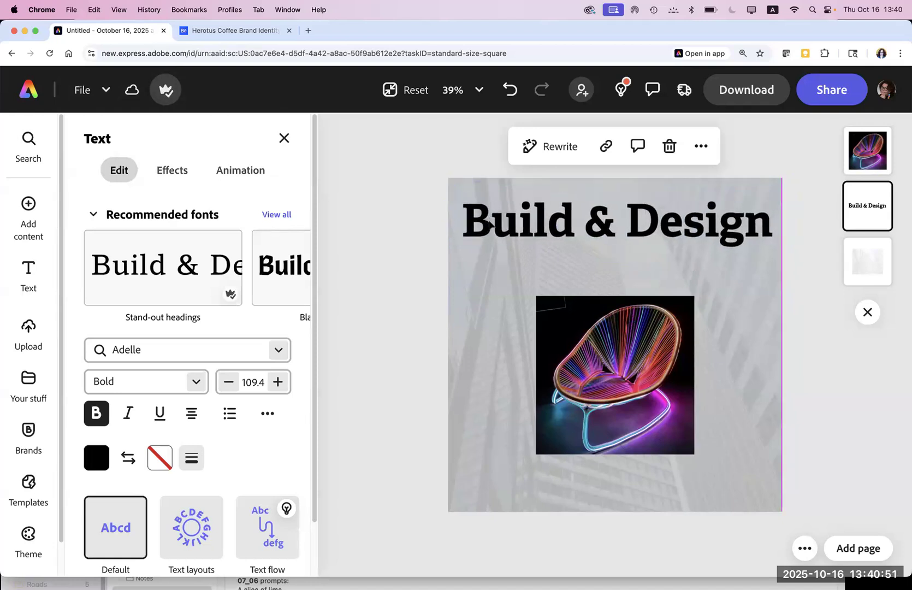
left_click(372, 277)
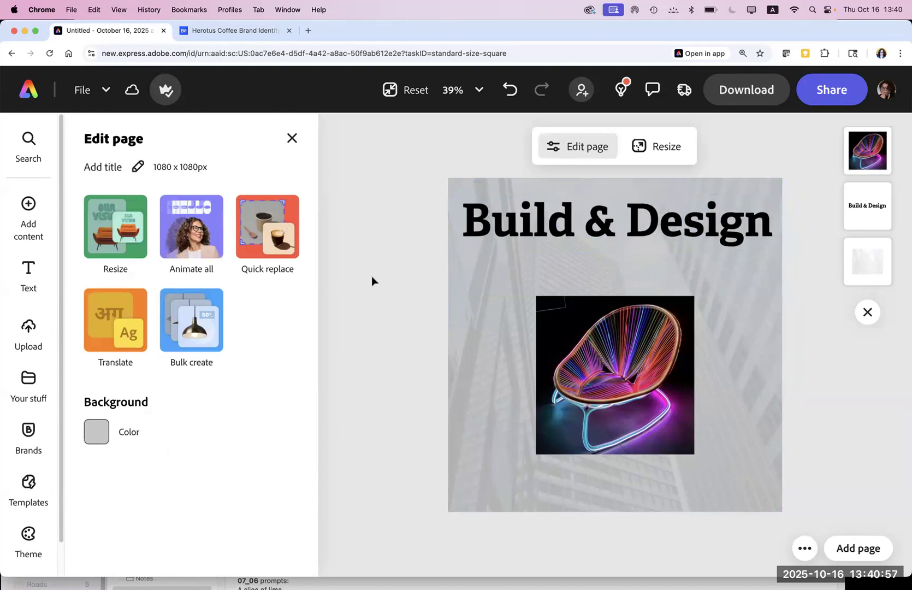
key("super+equal")
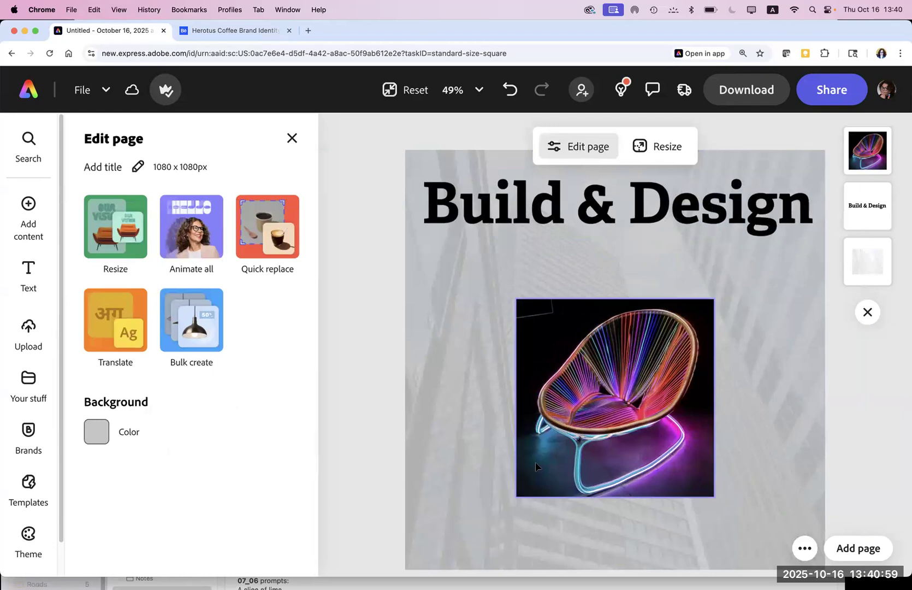
Step: Select the neon chair and bring up Generate image with its 'A lounge chair made up of neon lights' prompt
scroll(493, 448, "down", 2)
left_click(572, 432)
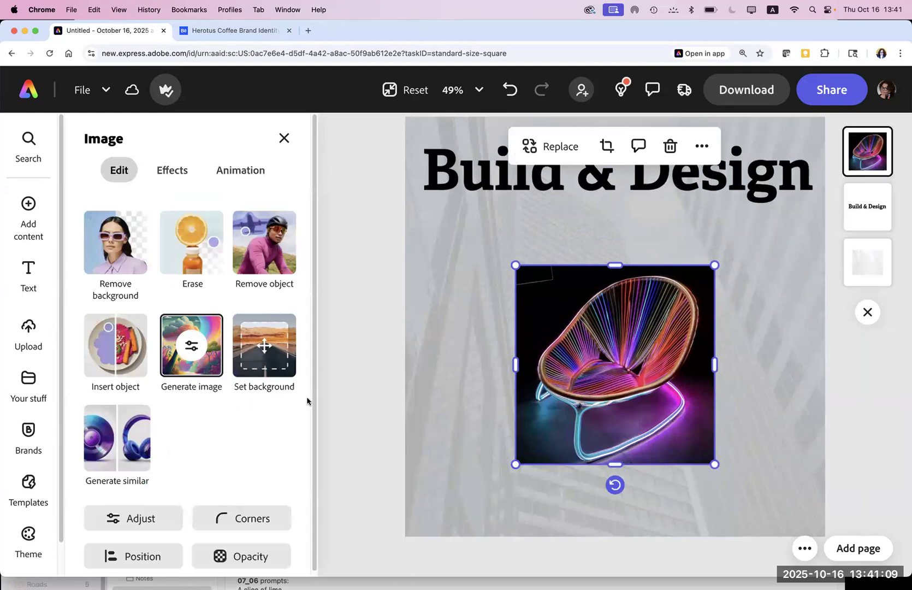
left_click_drag(313, 404, 316, 480)
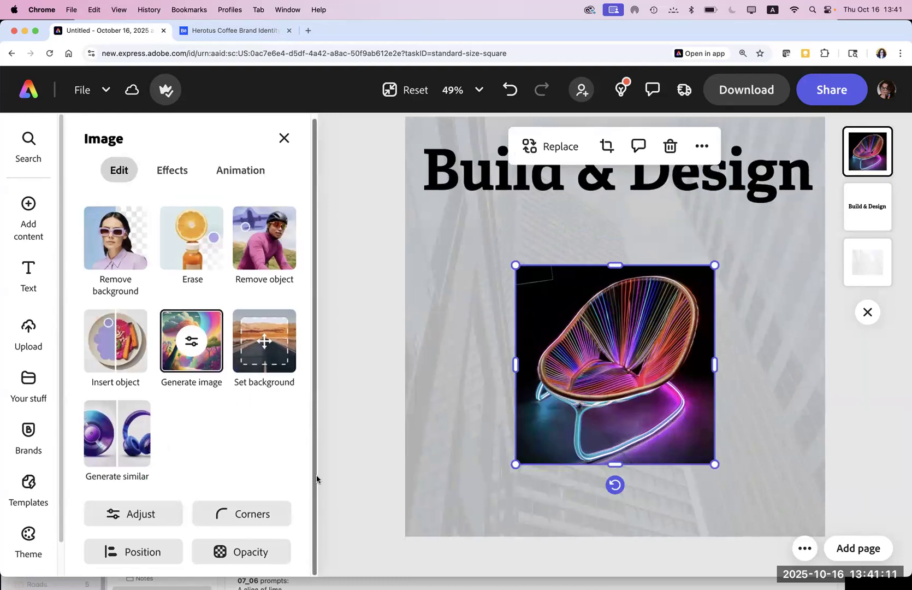
left_click(203, 361)
left_click_drag(311, 302, 307, 457)
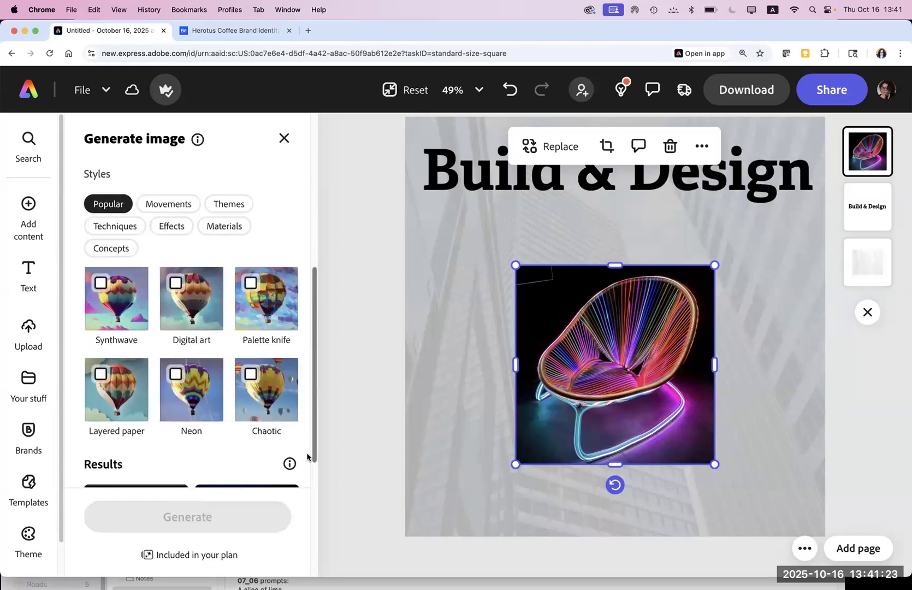
left_click_drag(307, 457, 266, 288)
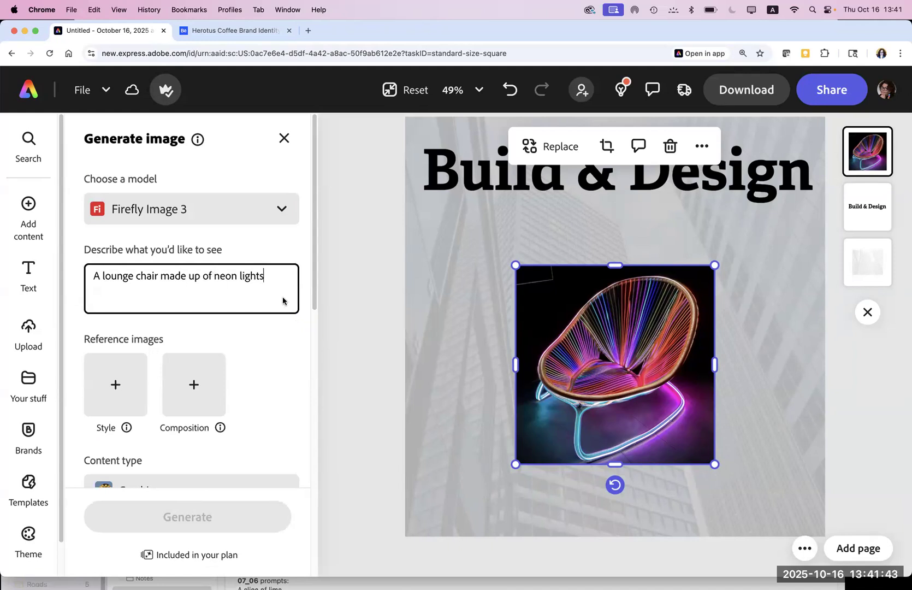
Step: Load the brown dog image from Downloads > Firefly imagers as the composition reference
left_click(194, 386)
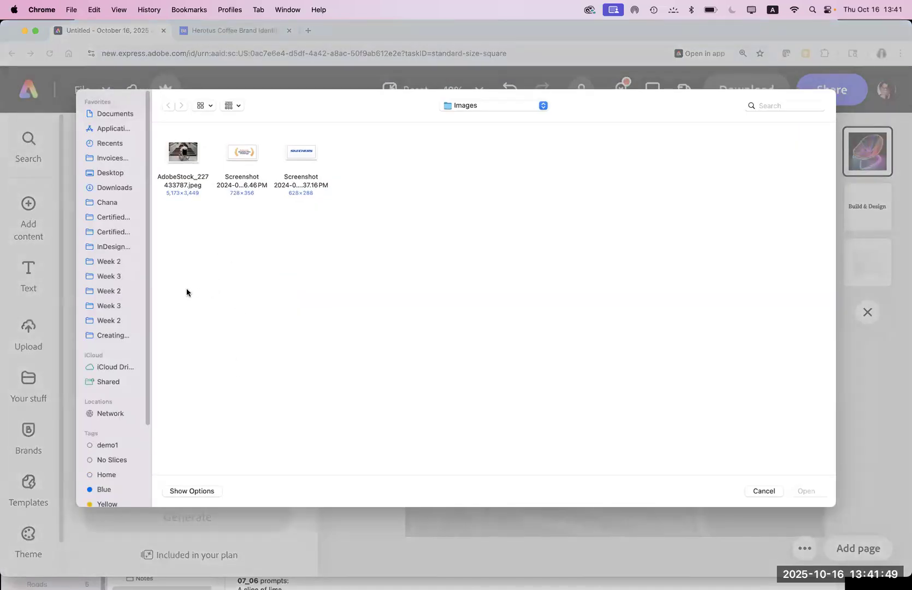
left_click(106, 203)
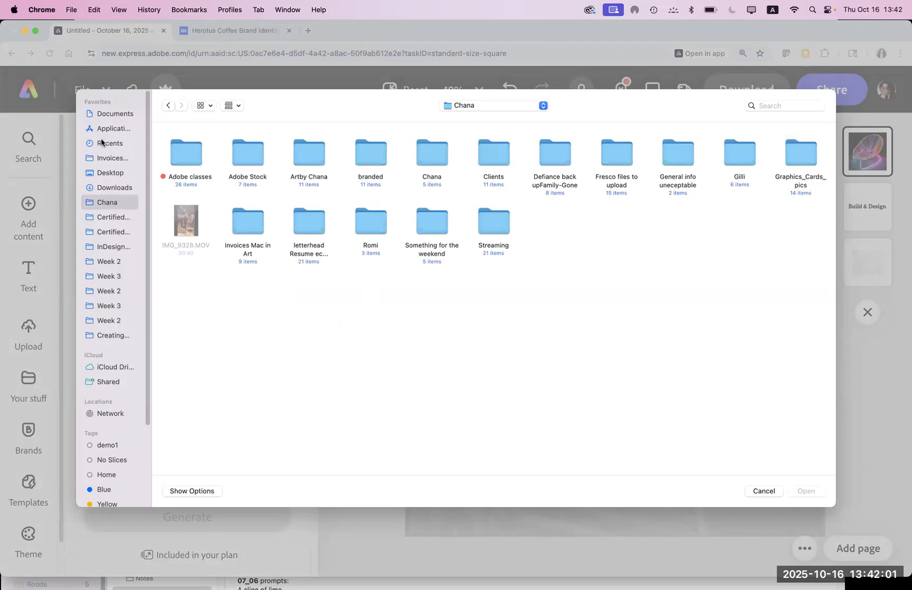
left_click(112, 189)
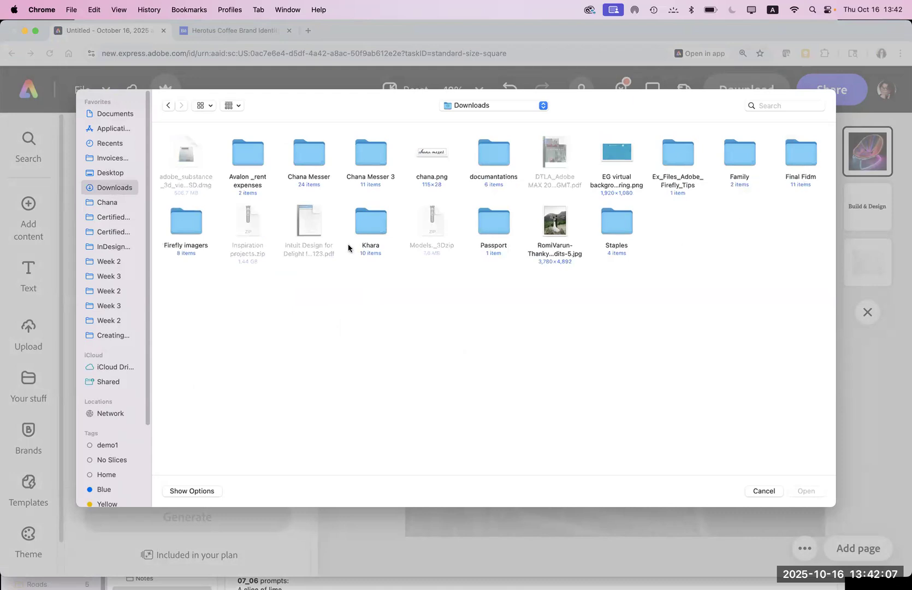
double_click(179, 225)
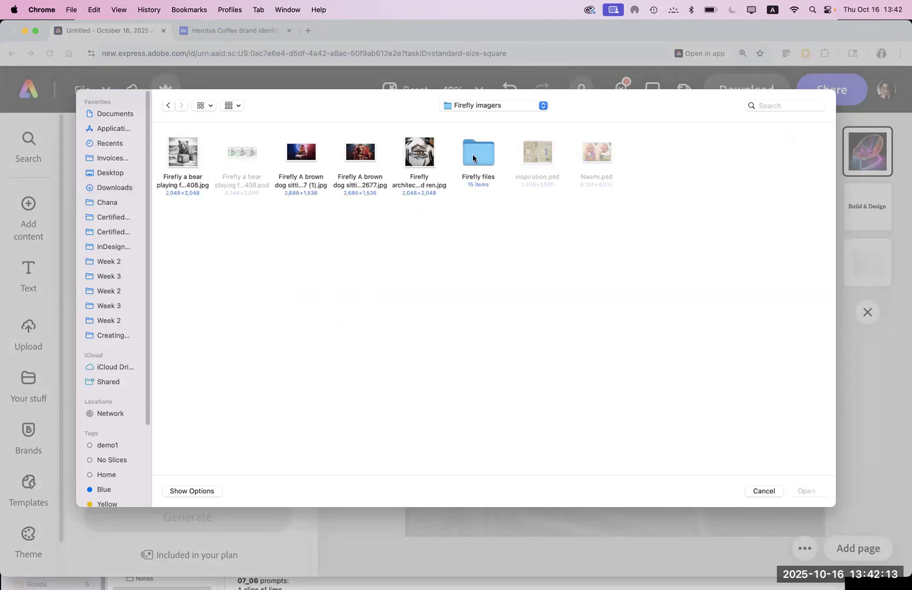
left_click(306, 155)
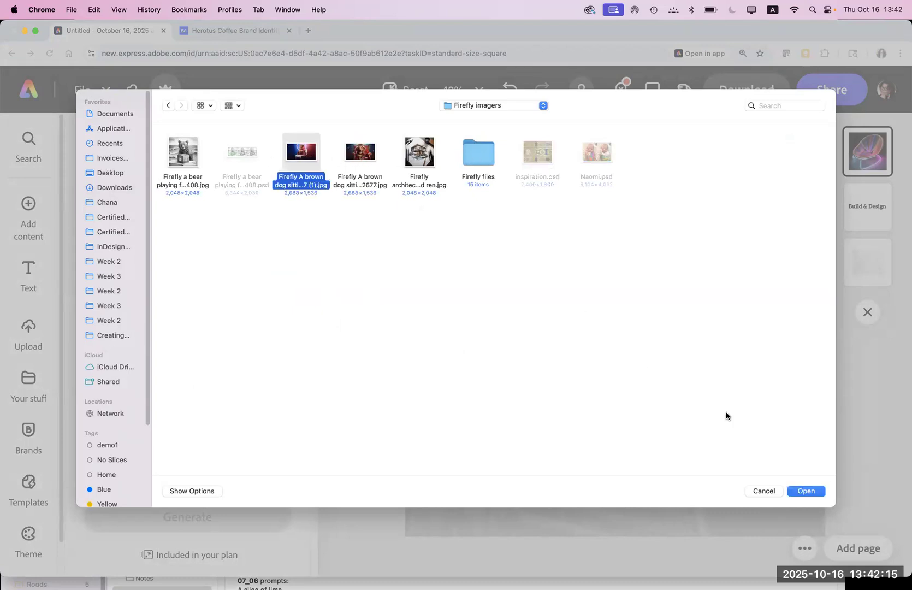
left_click(811, 492)
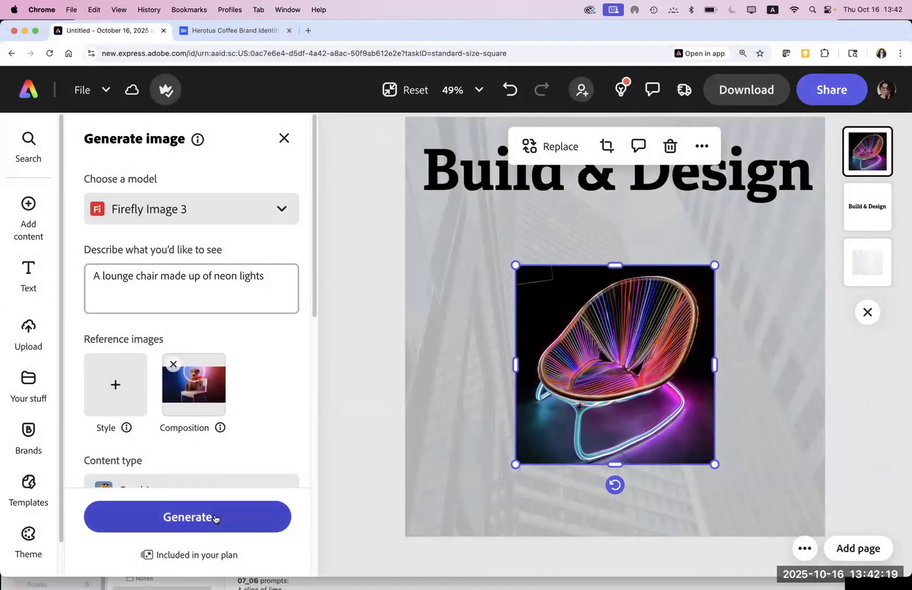
Step: Set the Firefly architecture render as the style reference and generate new neon chair images
left_click(111, 380)
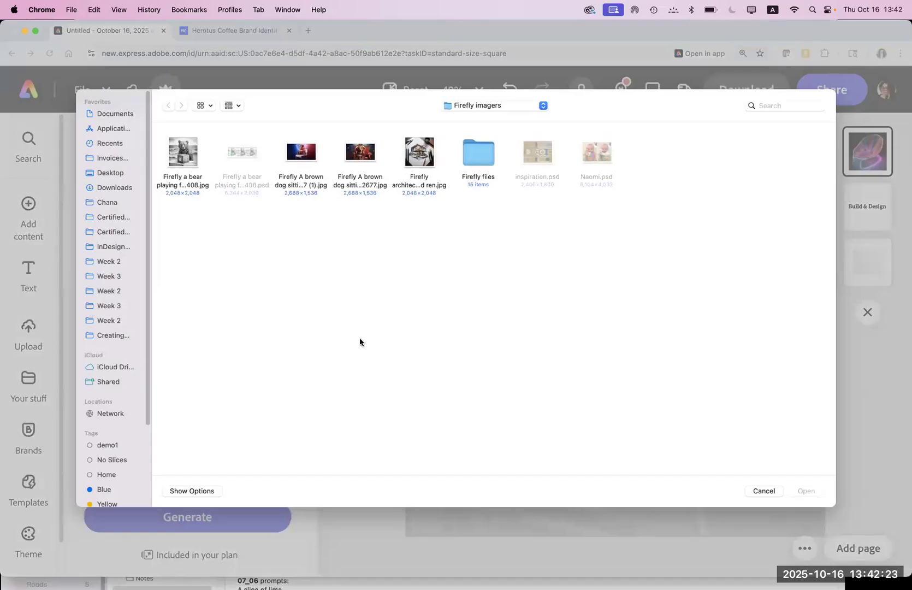
left_click(421, 158)
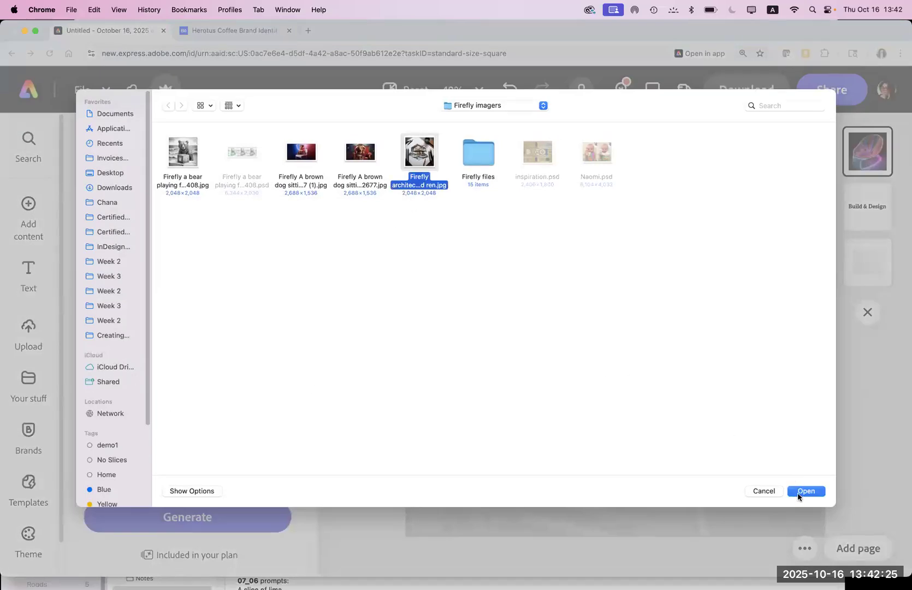
left_click(800, 490)
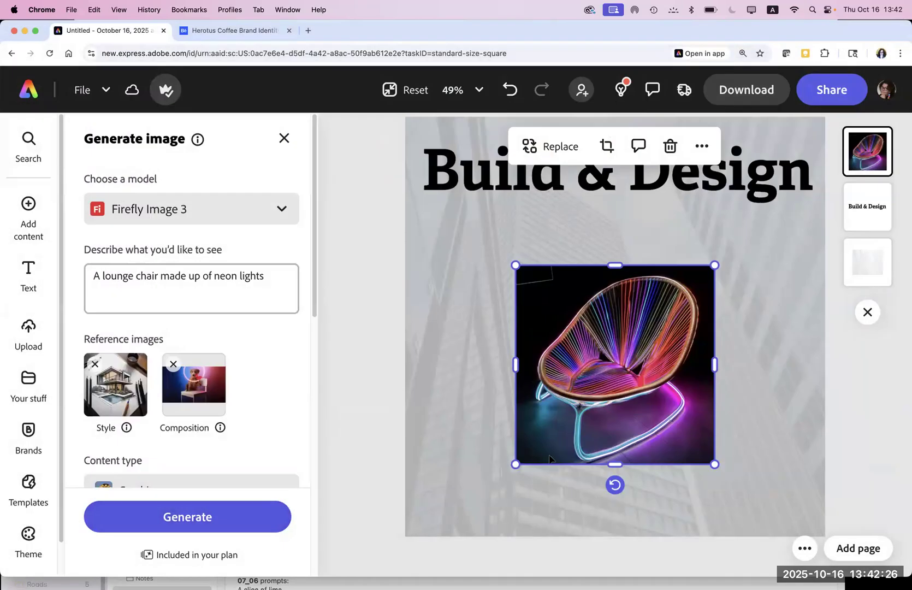
left_click(192, 517)
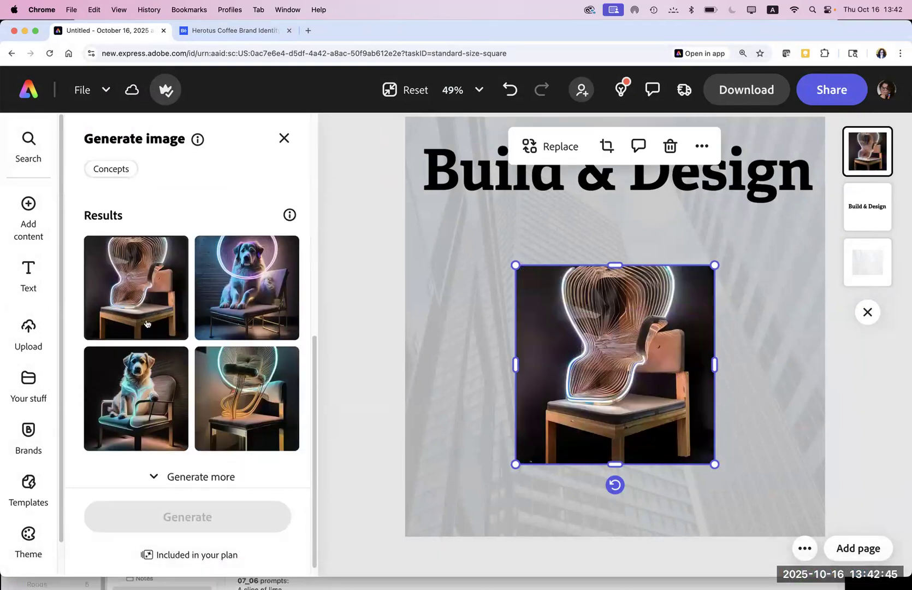
Step: Place the dog-on-a-neon-chair result on the poster and remove the composition reference image
left_click(253, 283)
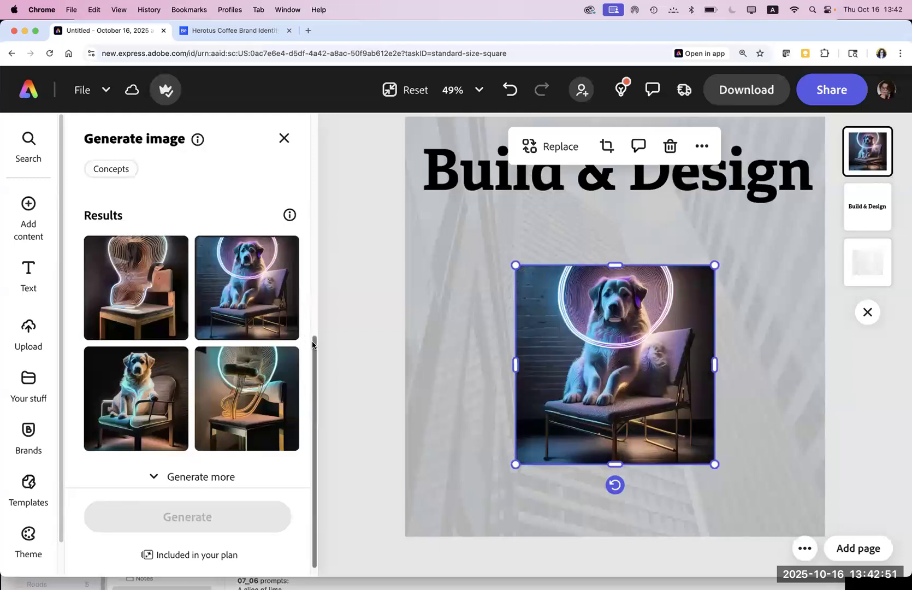
scroll(297, 267, "up", 10)
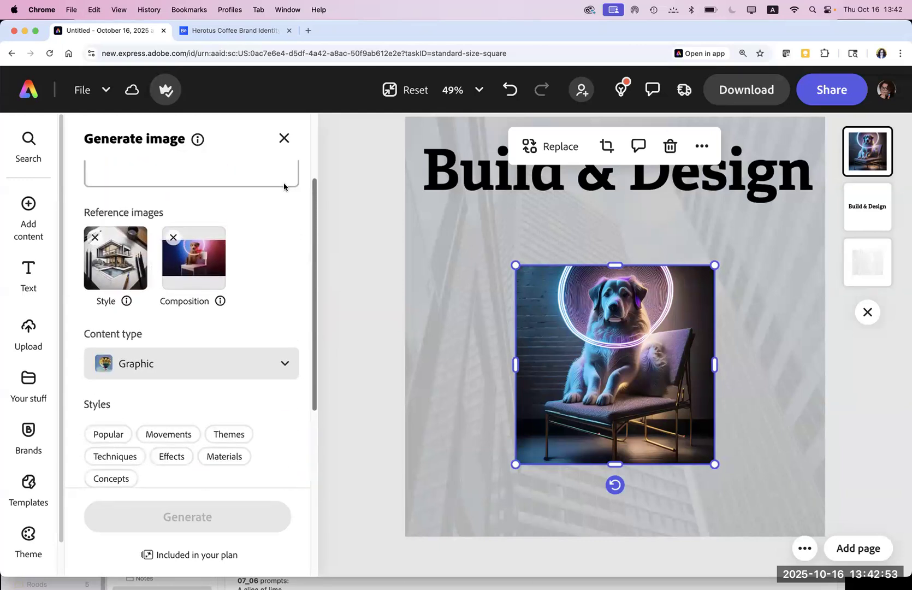
scroll(206, 249, "up", 1)
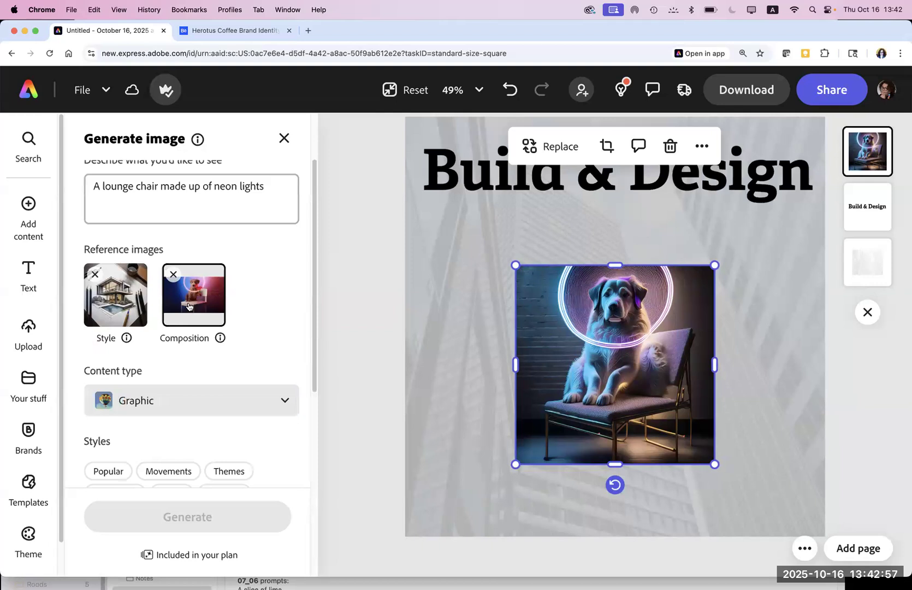
left_click(174, 274)
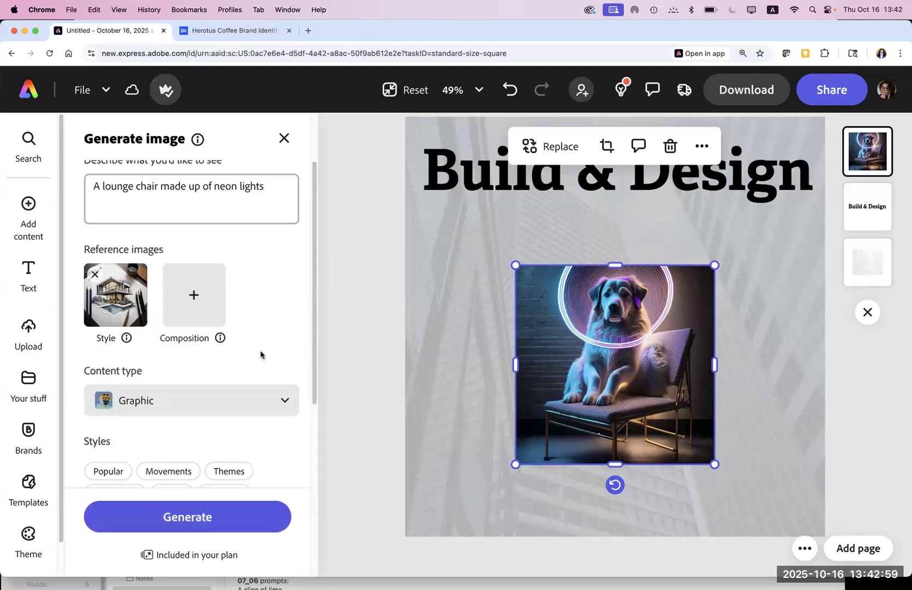
Step: Keep Graphic content type, apply the Materials > Wood carving style, and generate new lounge chairs
left_click(252, 406)
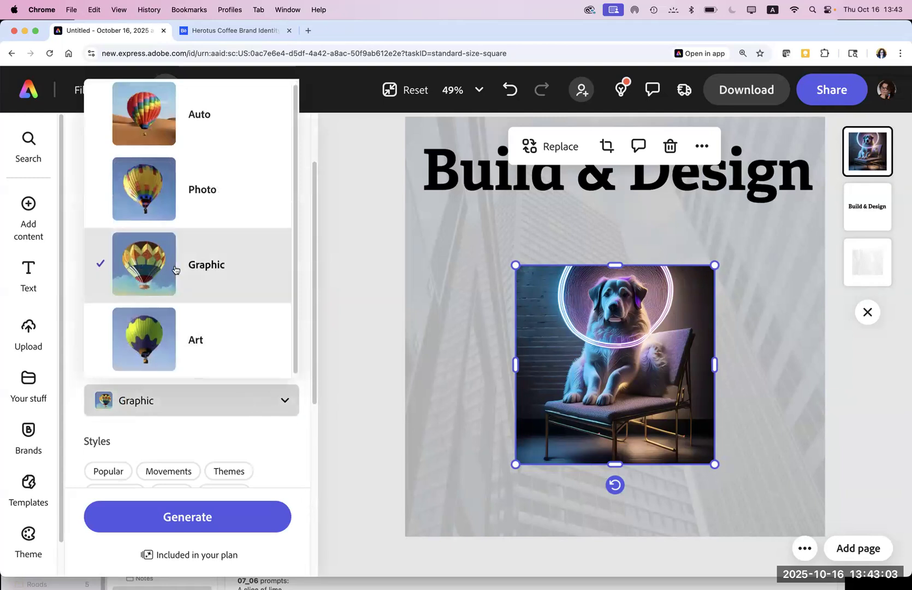
left_click(180, 269)
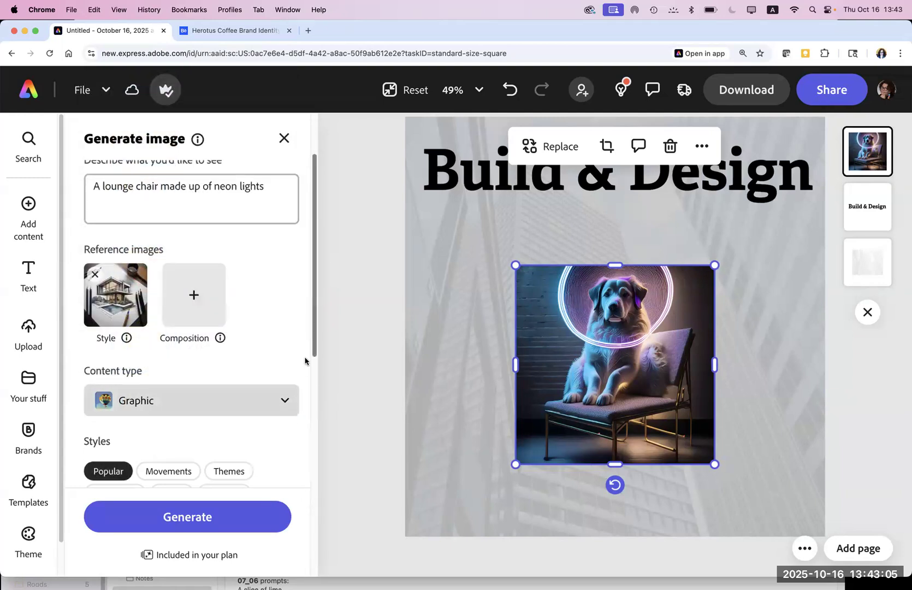
scroll(307, 358, "down", 5)
left_click(228, 268)
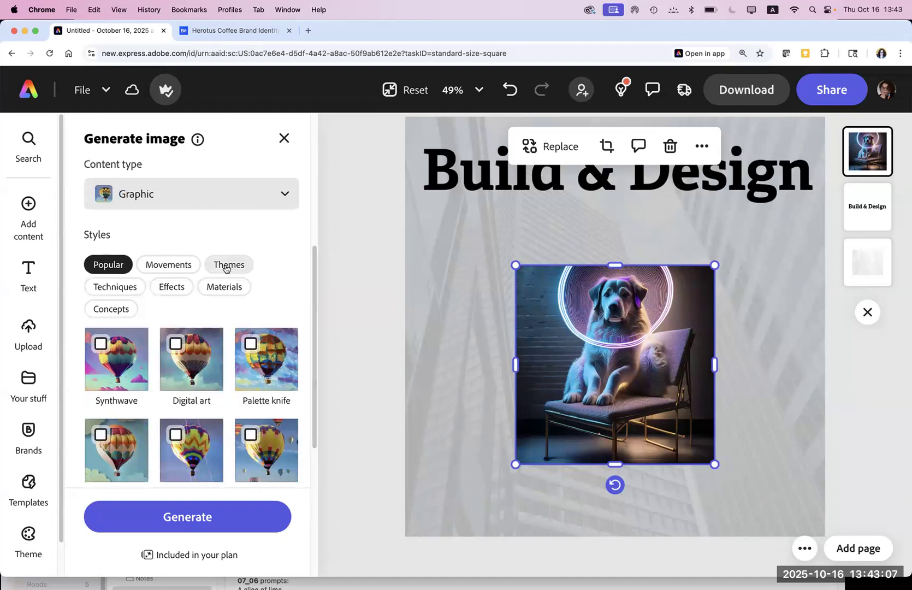
left_click(224, 288)
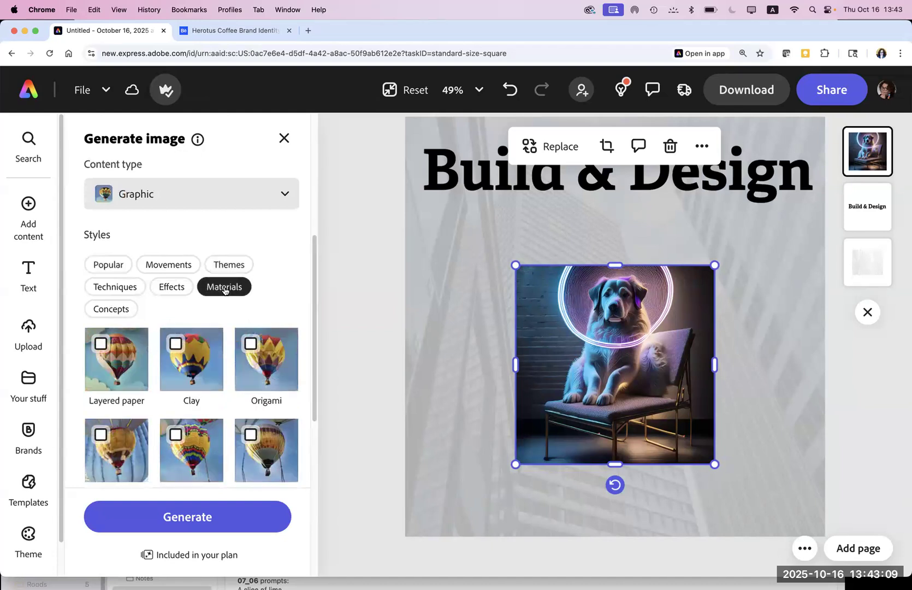
left_click_drag(314, 389, 314, 451)
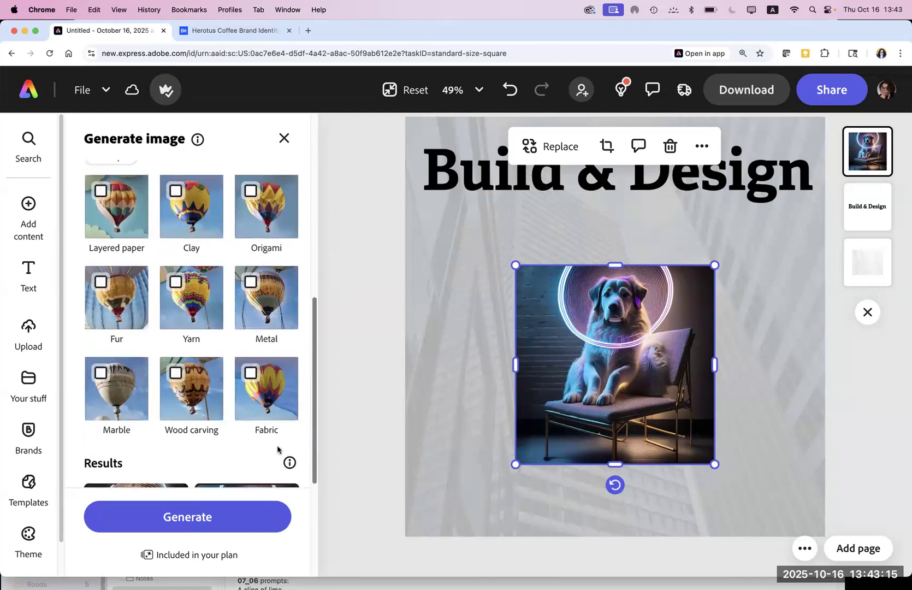
left_click(185, 401)
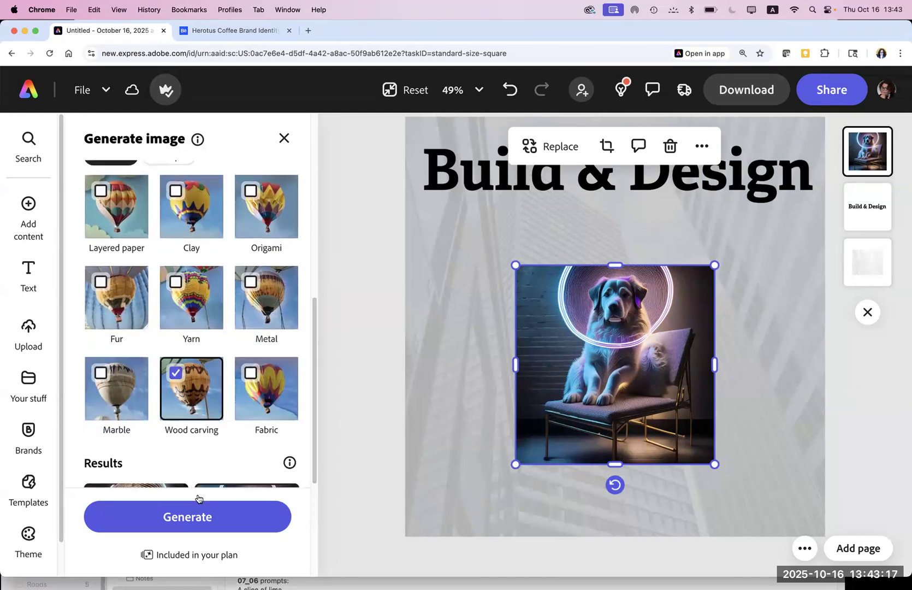
left_click(197, 516)
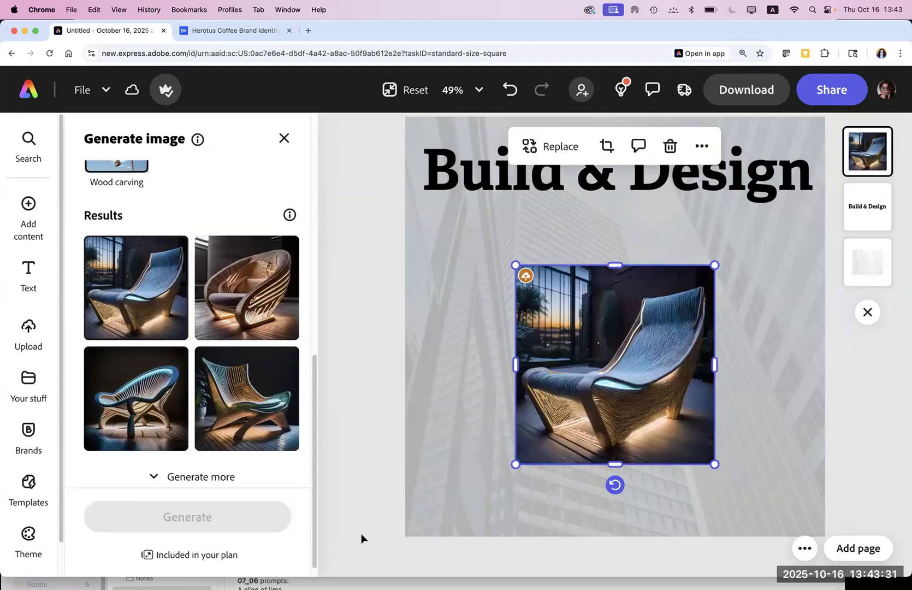
Step: Centre the chair under the title and, after trying the results, keep the second wooden chair
scroll(350, 535, "down", 1)
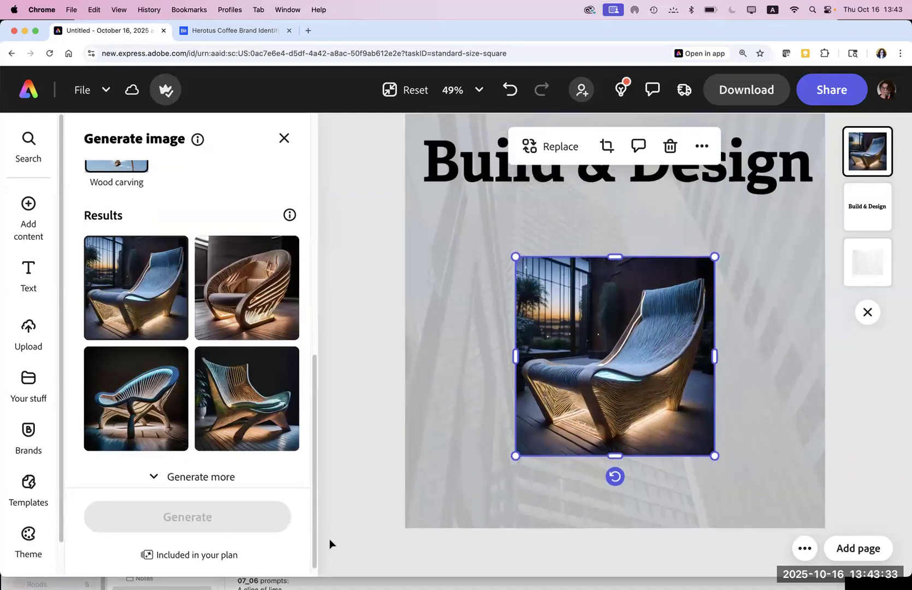
scroll(547, 481, "up", 5)
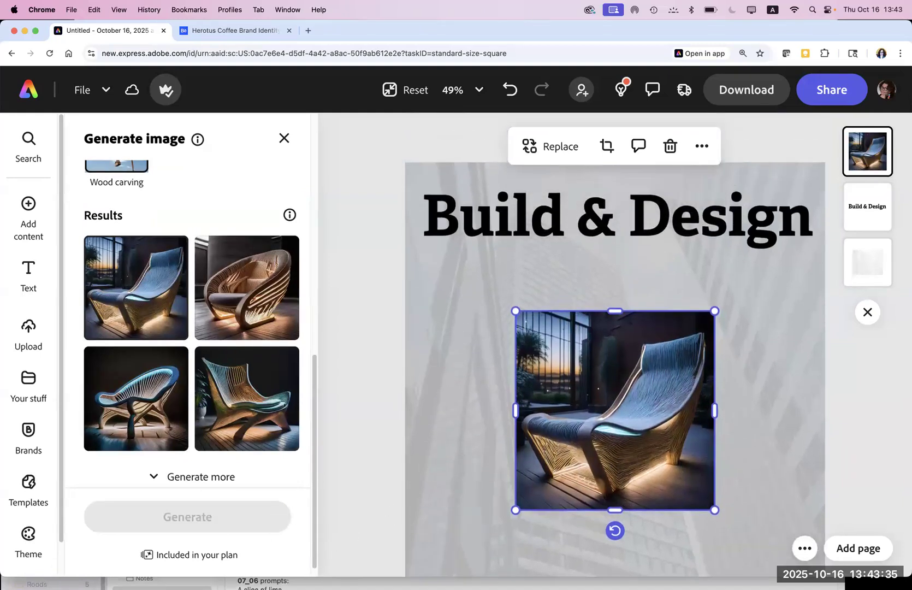
left_click_drag(572, 446, 601, 426)
left_click(230, 323)
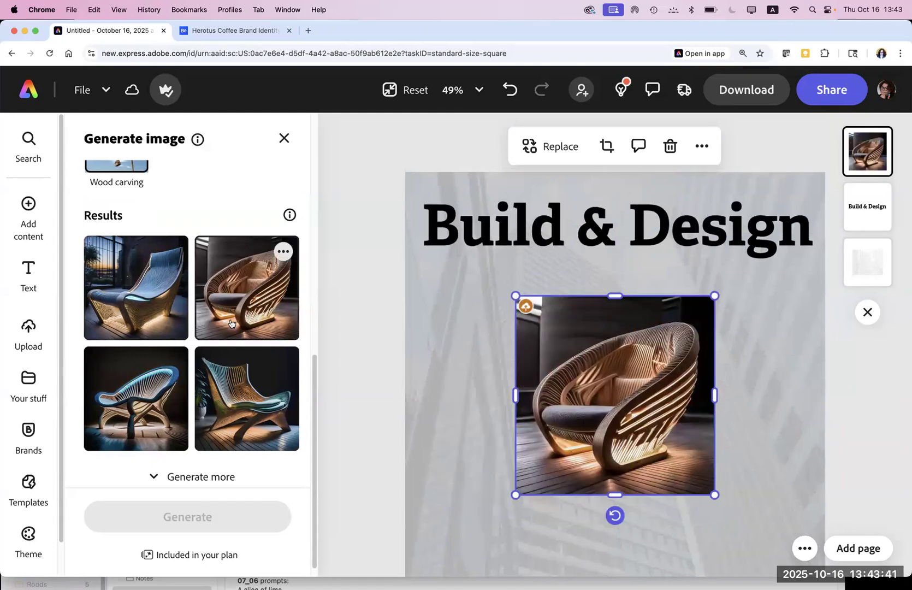
left_click(247, 388)
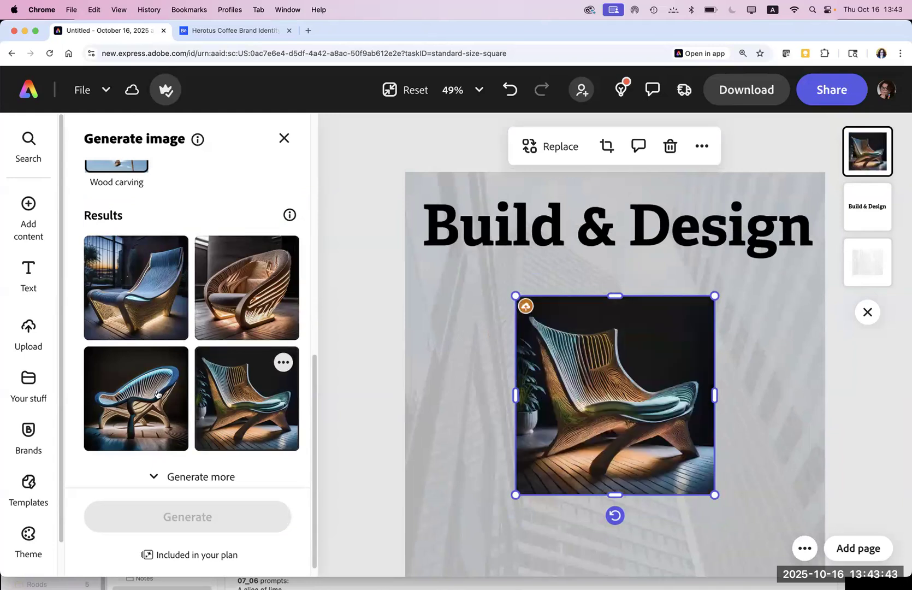
left_click(140, 400)
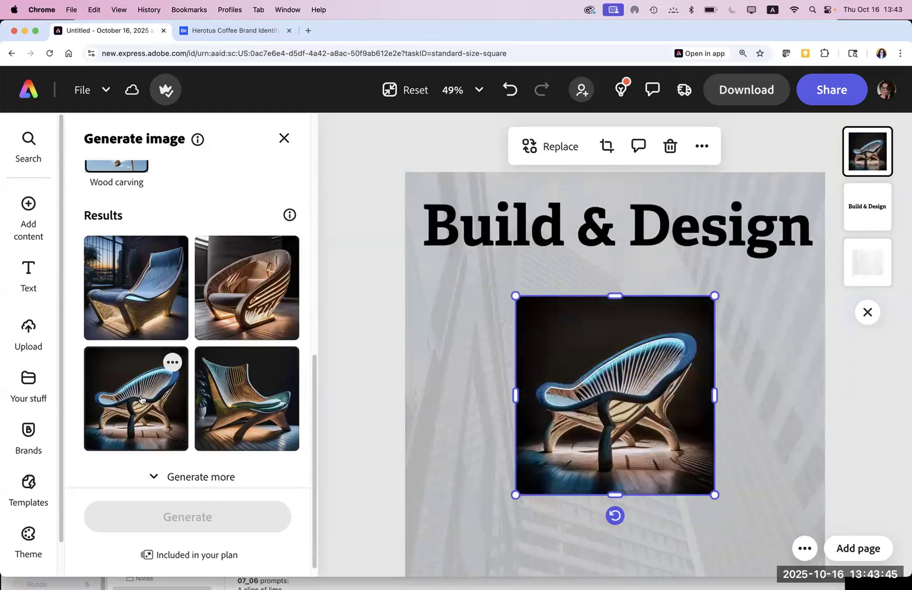
left_click(236, 316)
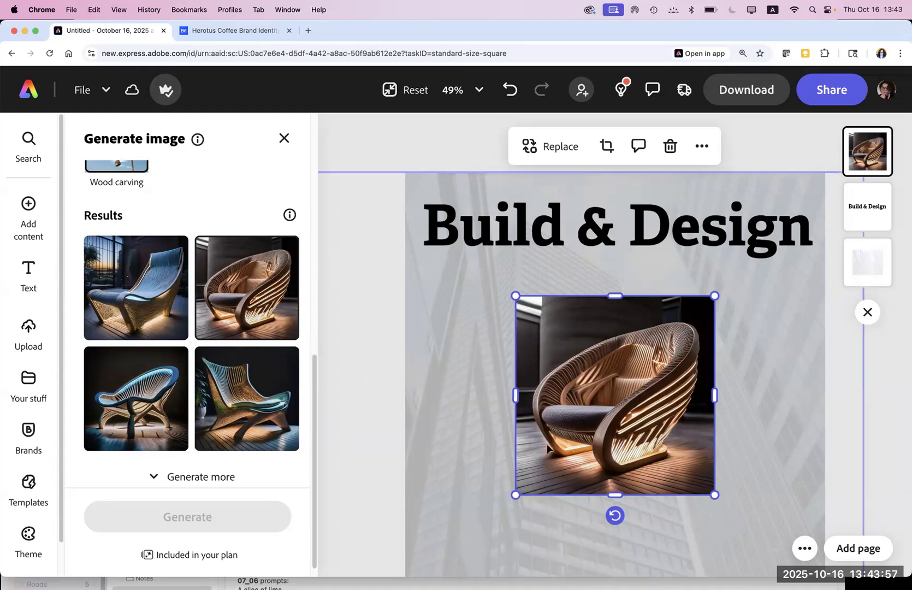
Step: Duplicate the chair into the lower-right corner, remove the original's background and shift it left
key("super+d")
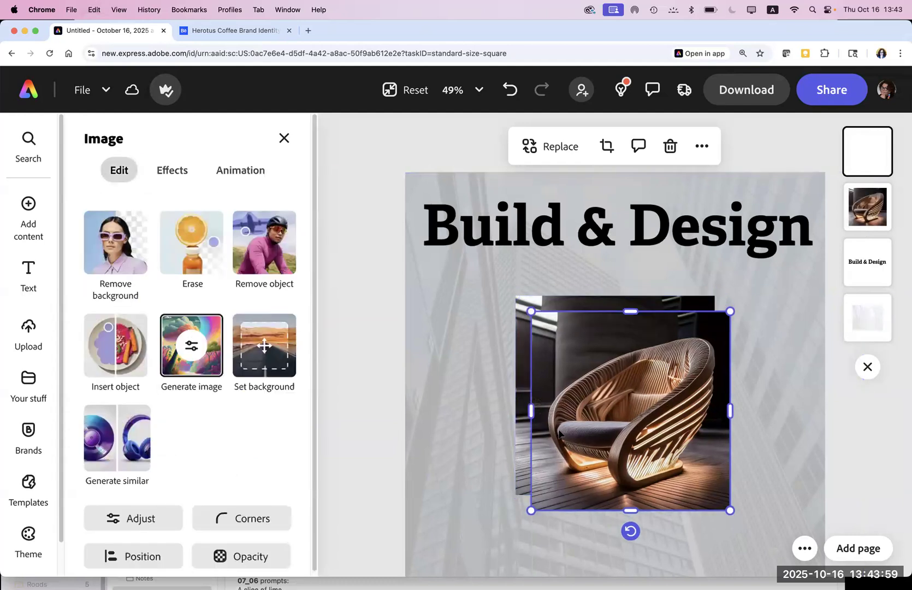
left_click_drag(608, 429, 709, 522)
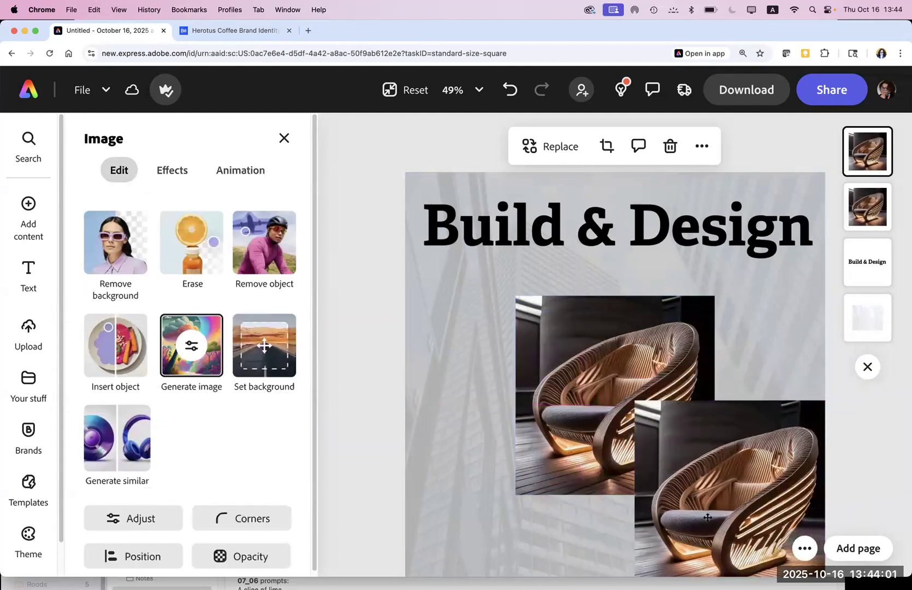
left_click(570, 386)
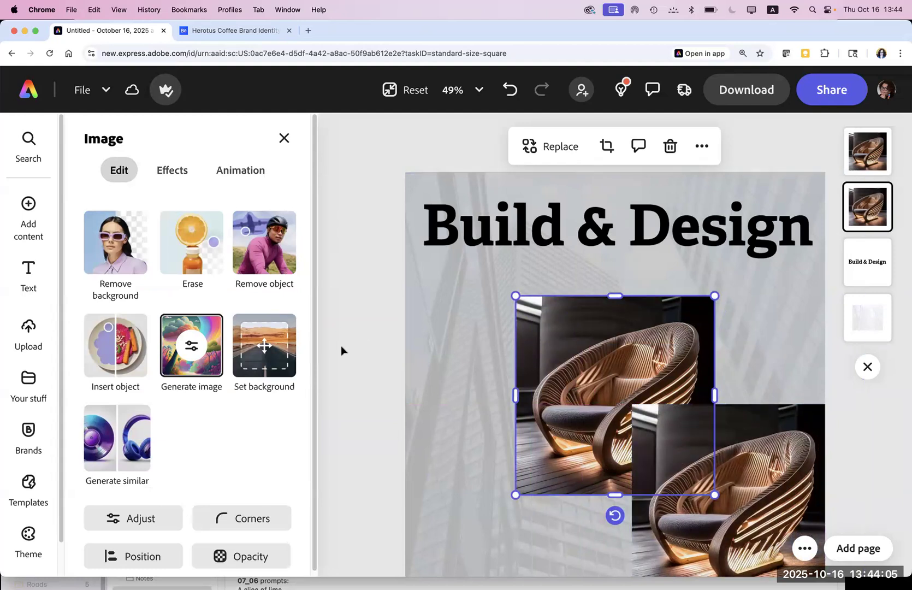
left_click(127, 252)
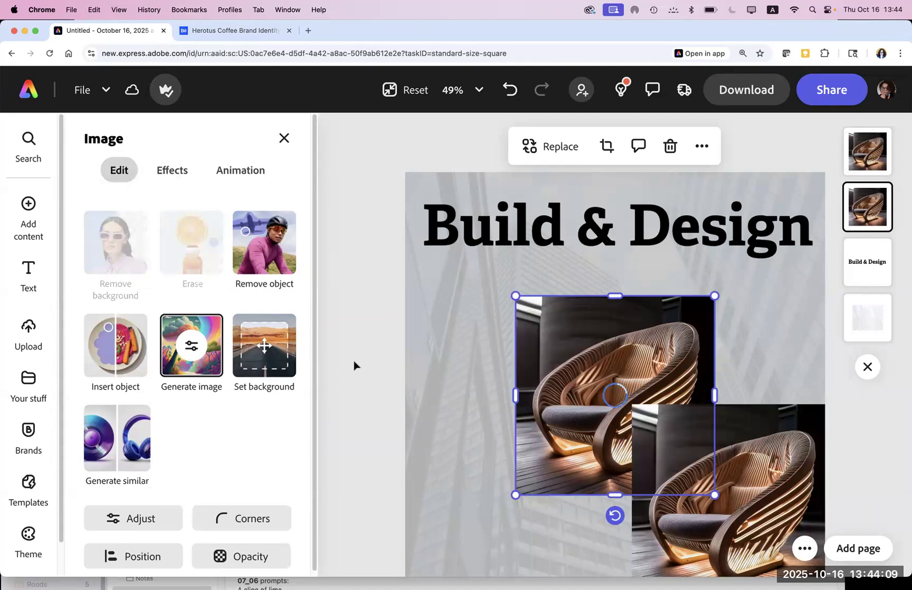
left_click_drag(598, 404, 537, 408)
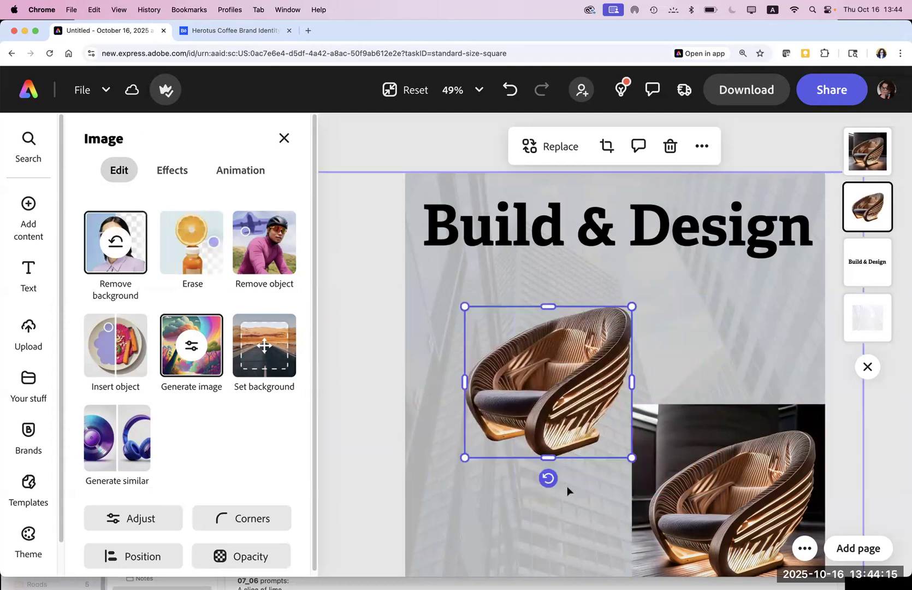
left_click(205, 363)
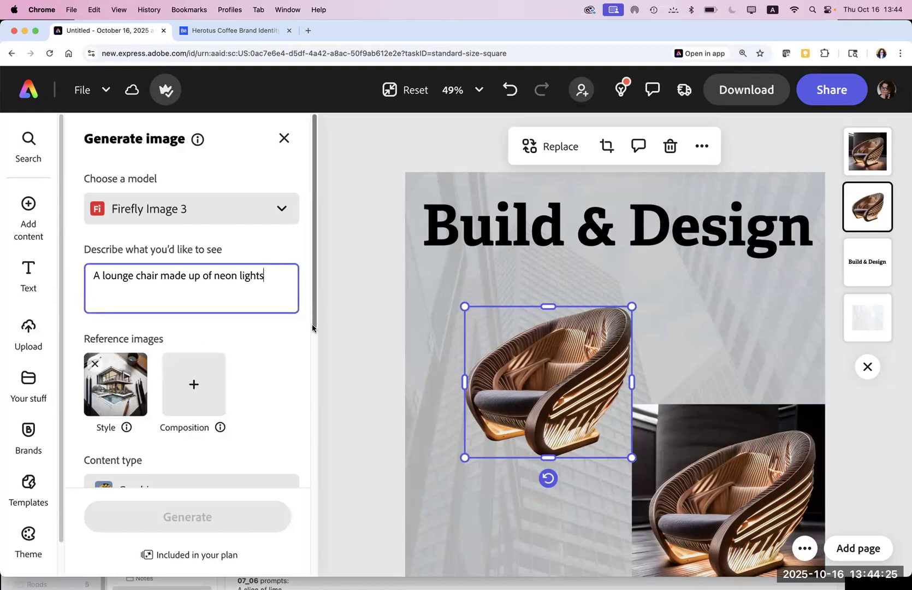
Step: Pick Gemini 2.5 Flash Image as the generation model and generate new chair images
scroll(297, 424, "down", 5)
scroll(292, 443, "down", 2)
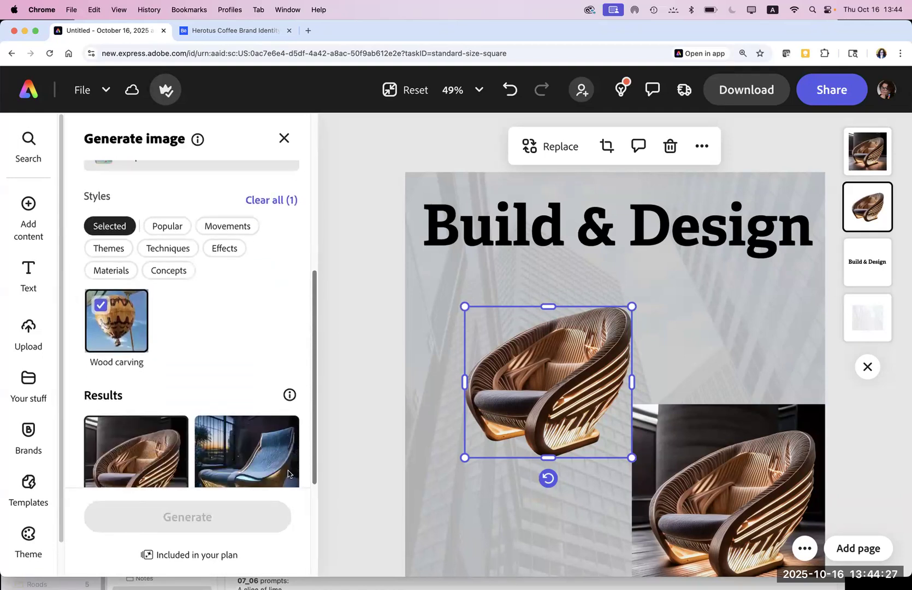
scroll(296, 396, "up", 3)
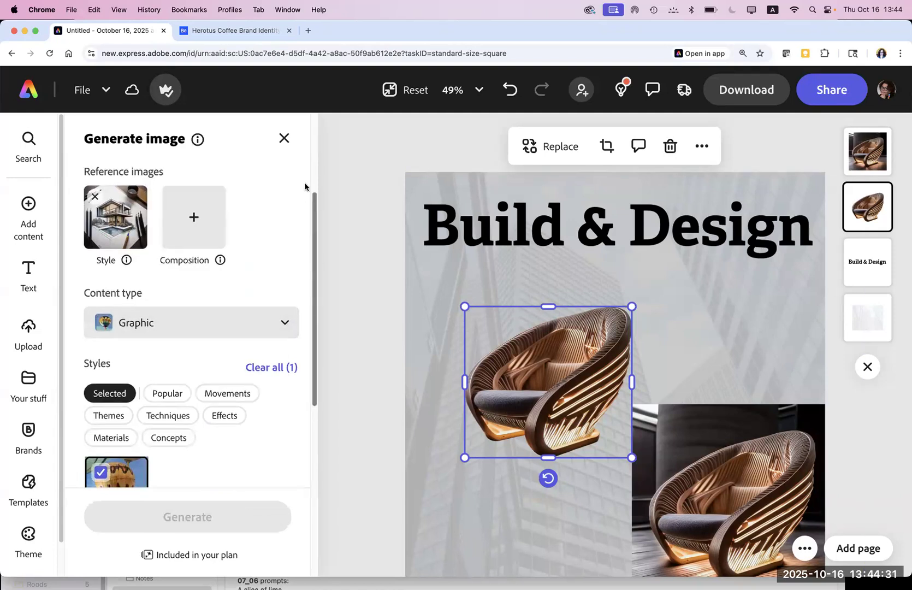
scroll(304, 184, "up", 3)
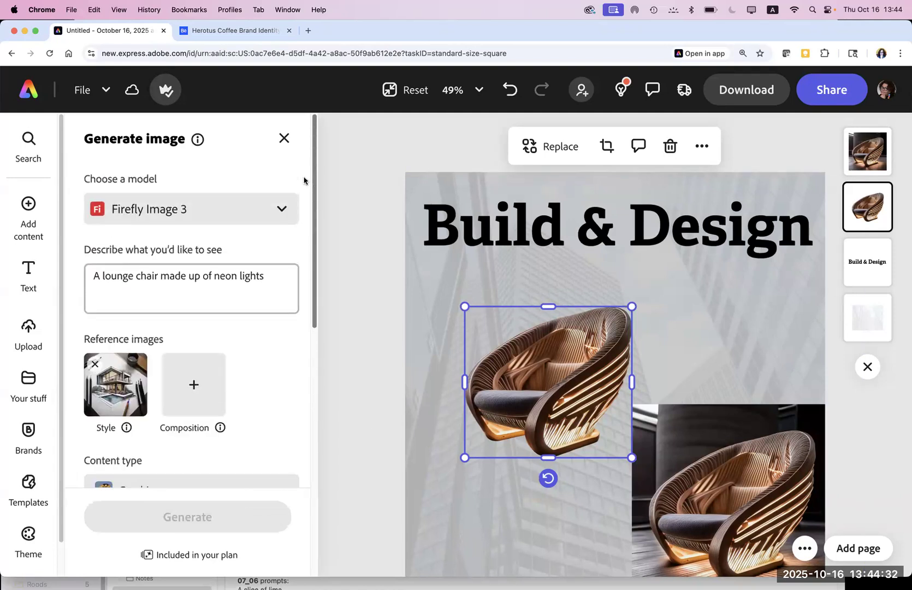
left_click(255, 214)
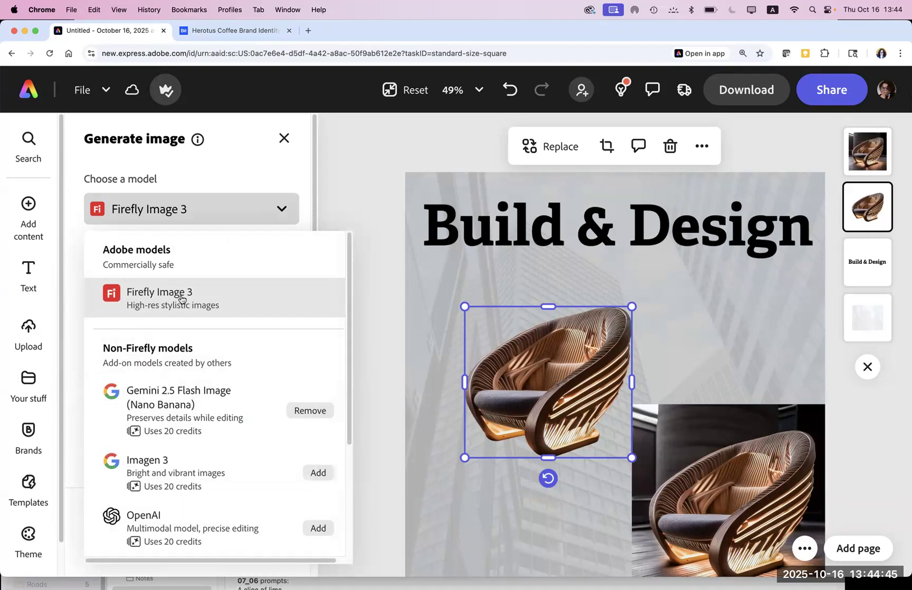
left_click(150, 403)
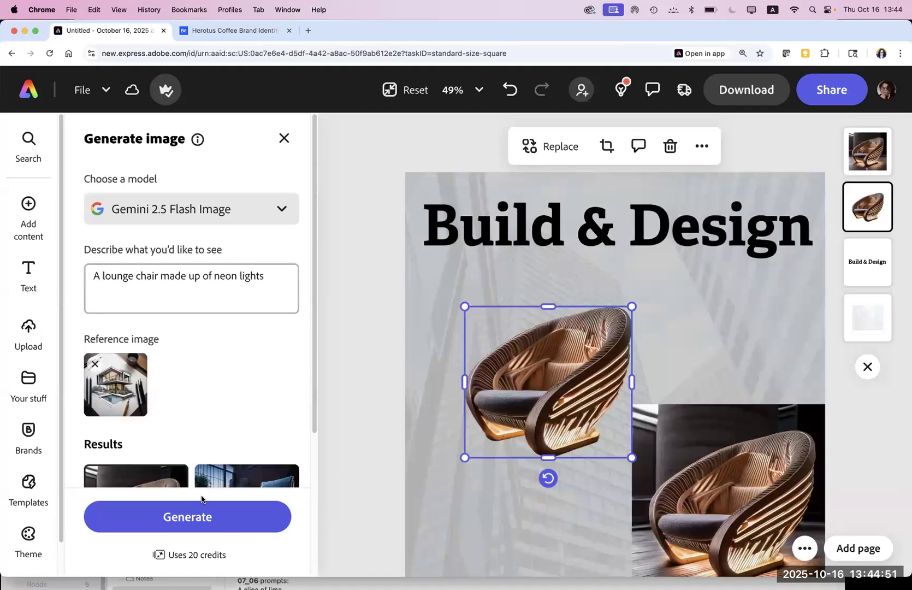
left_click(192, 523)
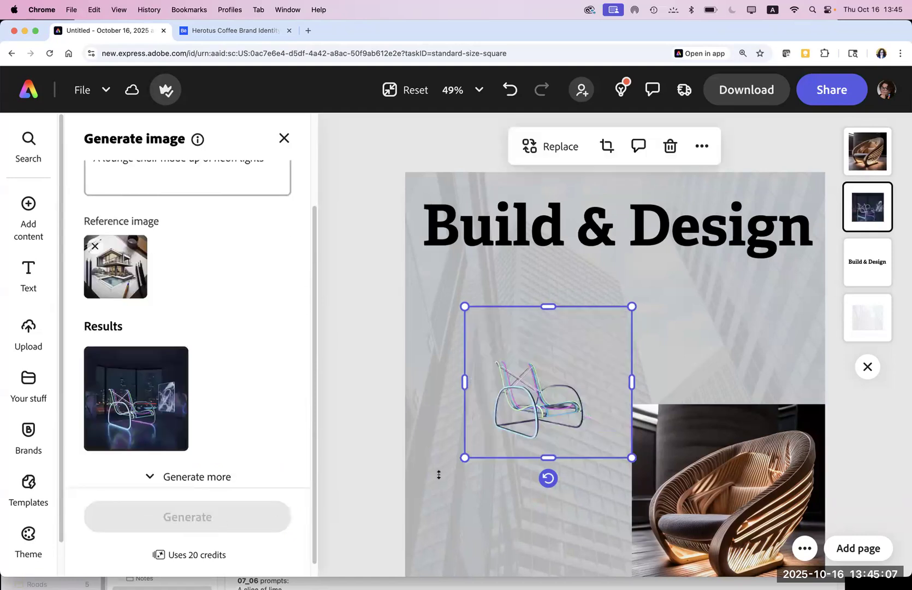
Step: Move the neon chair up-left, generate more variations and apply the second (lounge chair) result, then close the panel
left_click_drag(491, 452, 494, 419)
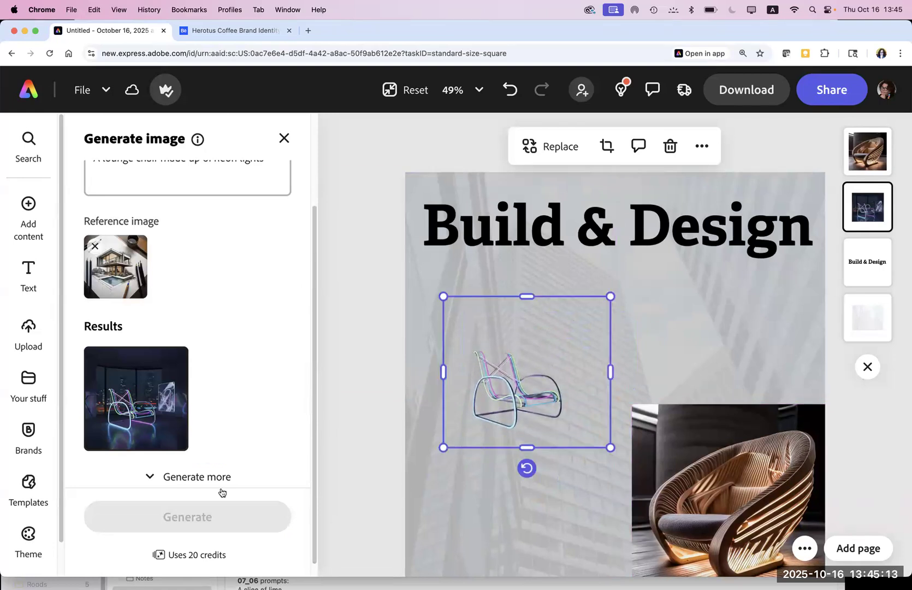
left_click(195, 479)
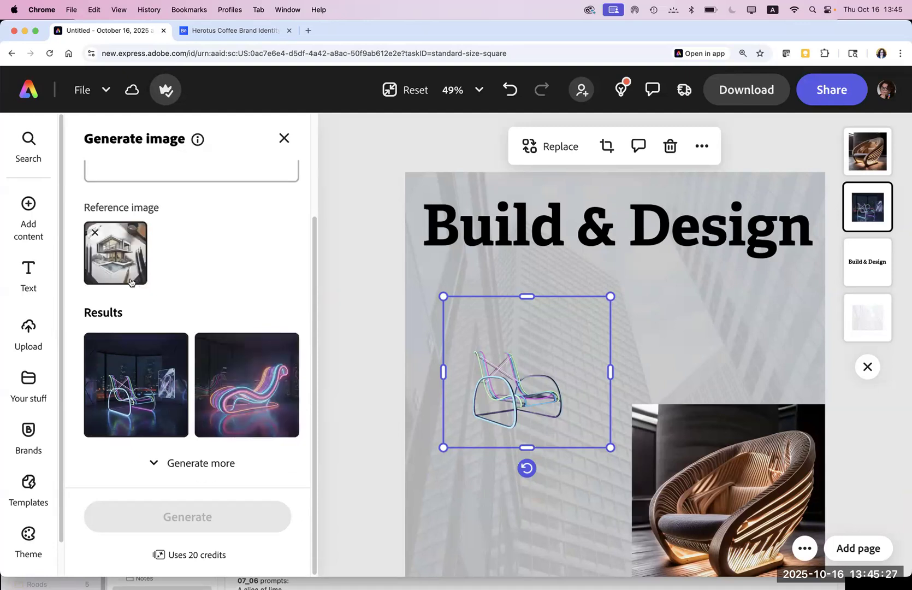
left_click(217, 419)
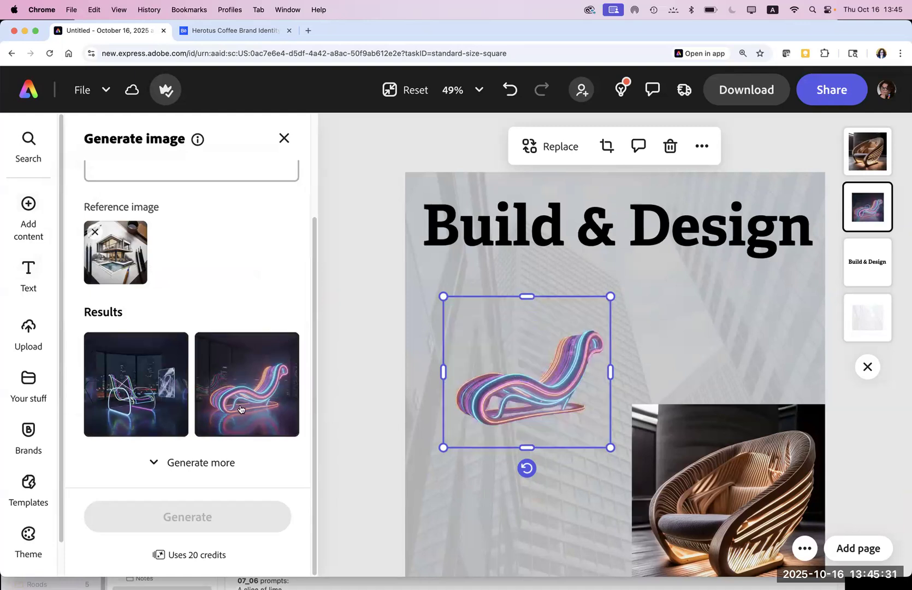
scroll(316, 219, "up", 1)
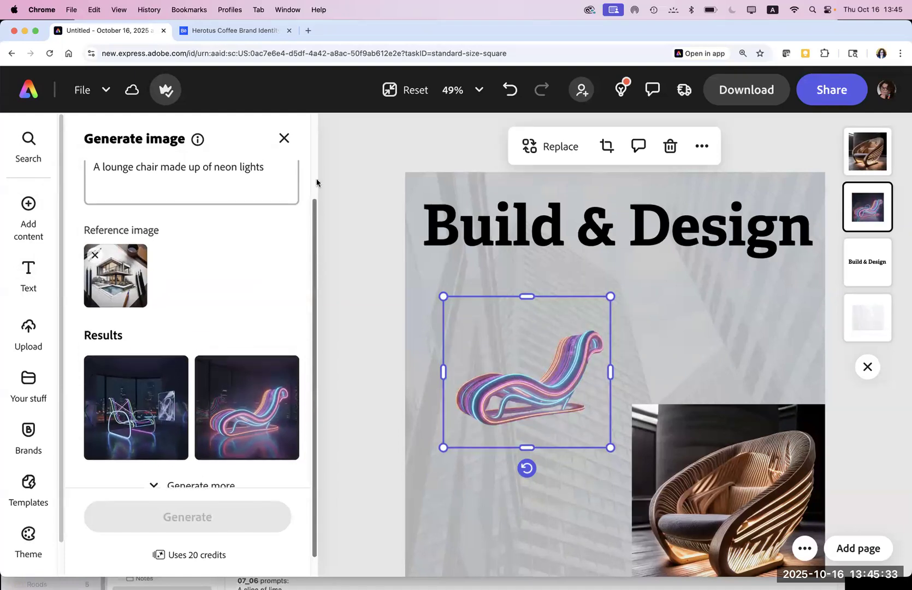
scroll(317, 182, "up", 4)
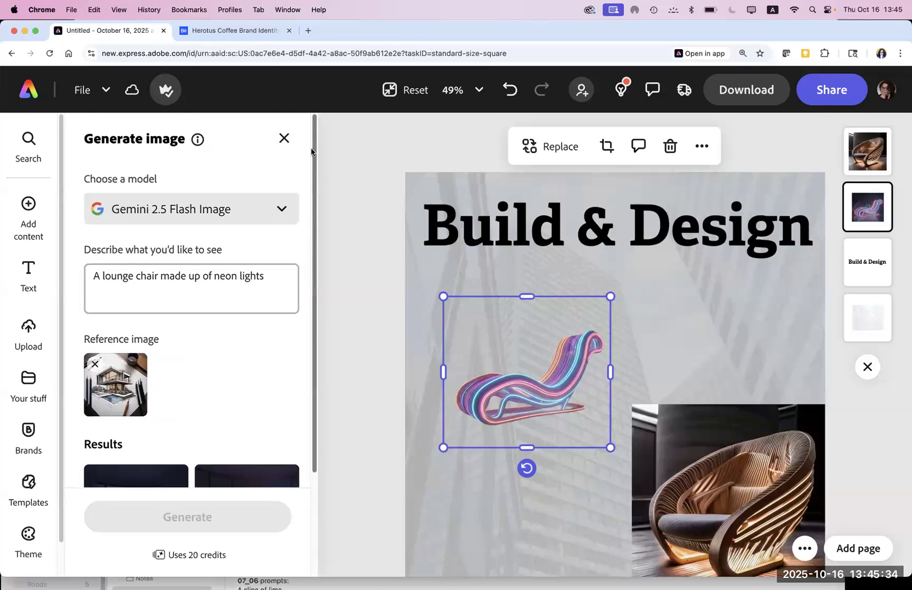
left_click(283, 139)
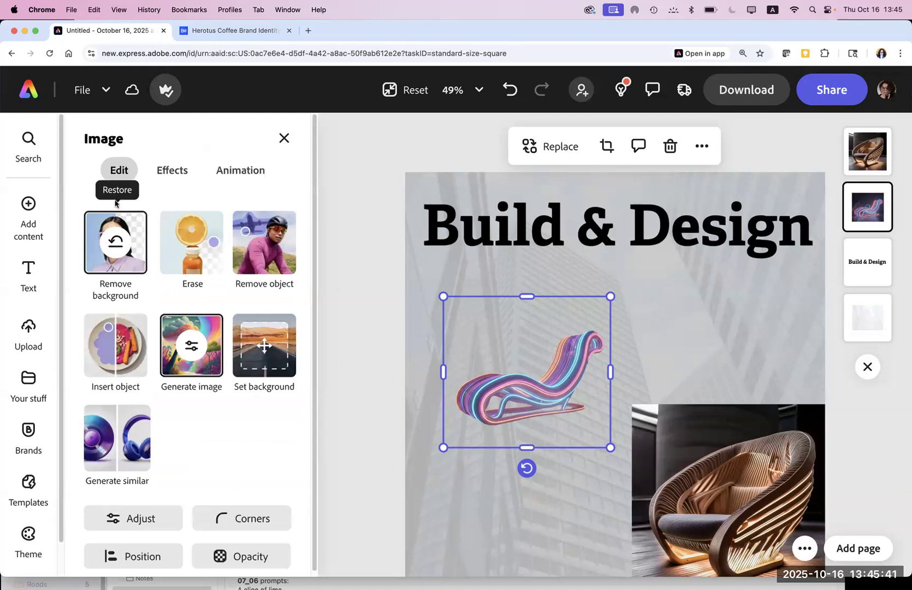
Step: Restore the neon lounge chair's removed background, then select the wooden chair image
left_click(117, 242)
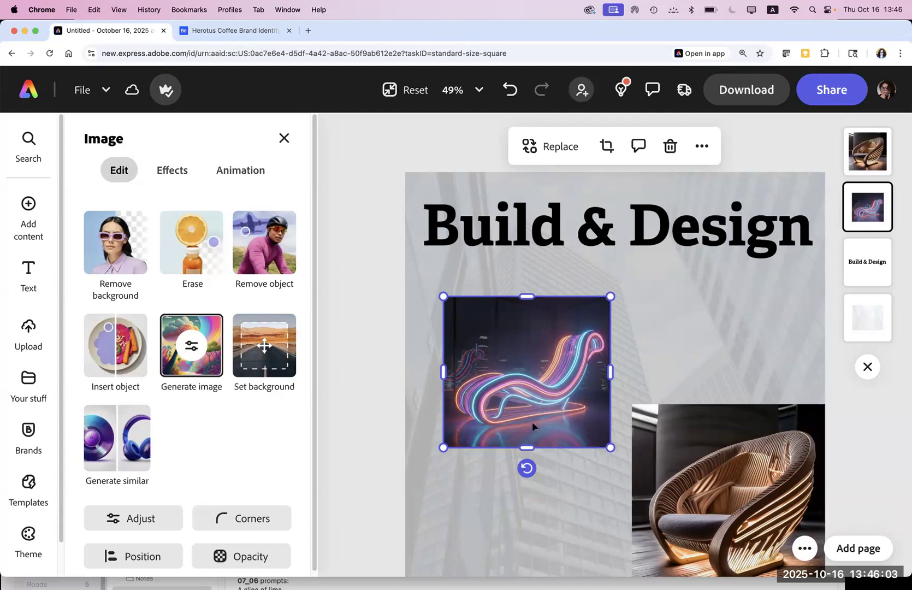
left_click(693, 448)
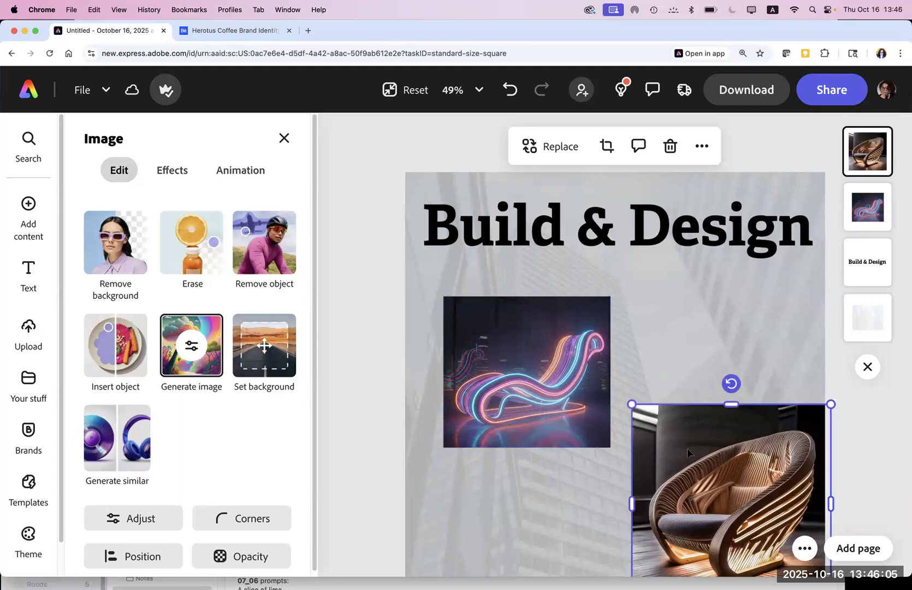
Step: Move the wooden chair up into the page, enlarge the neon chair, and reorder the two chair layers
key("super+minus")
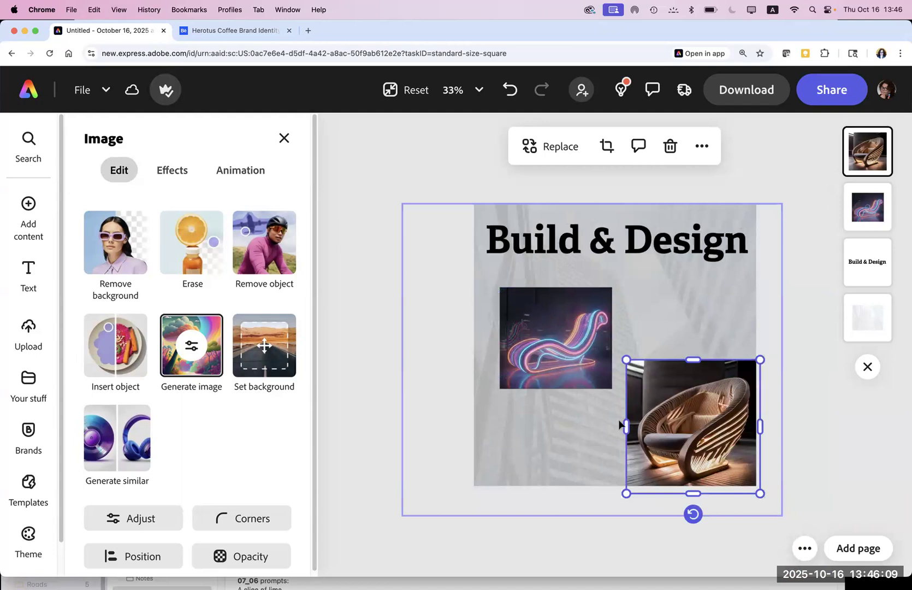
left_click_drag(681, 431, 657, 396)
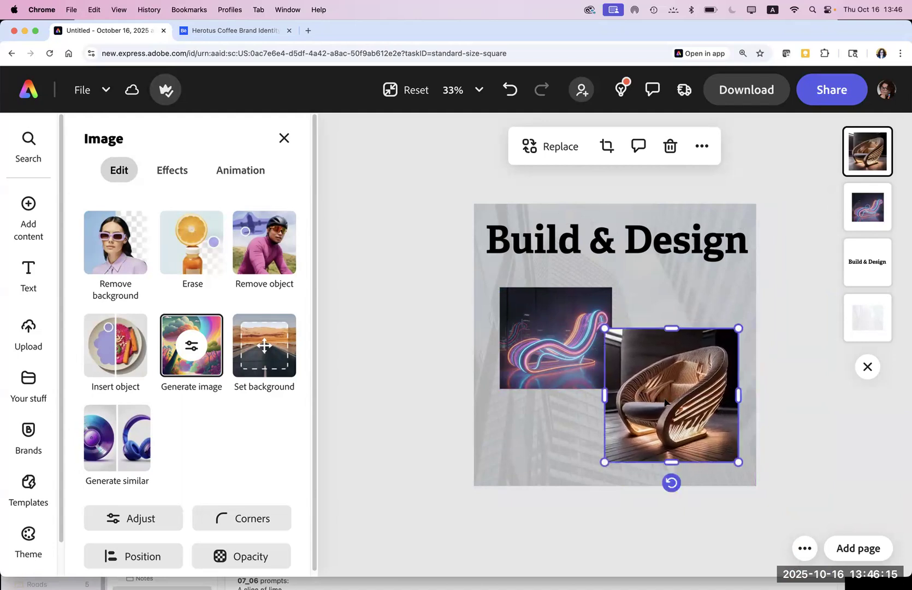
left_click(598, 350)
left_click_drag(500, 389, 528, 390)
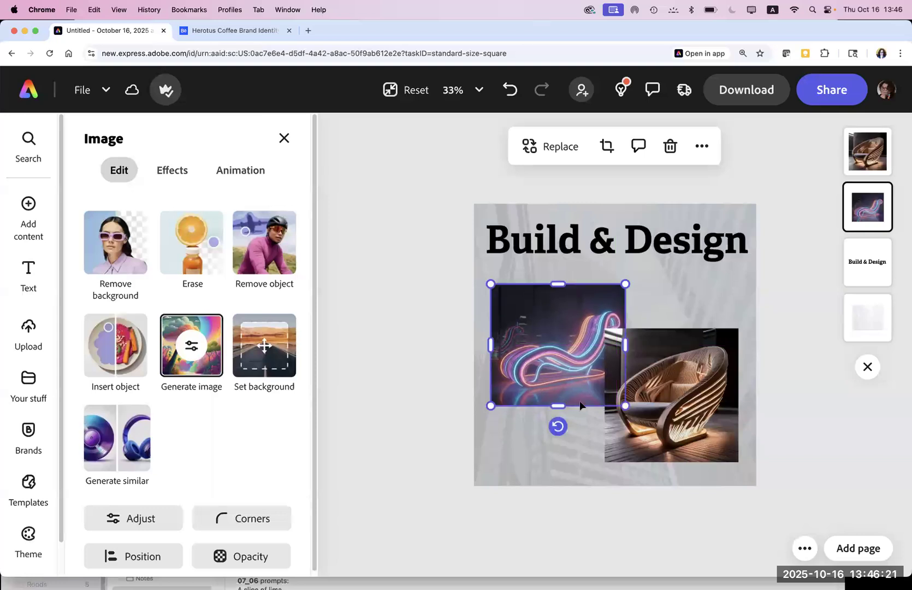
left_click(657, 423)
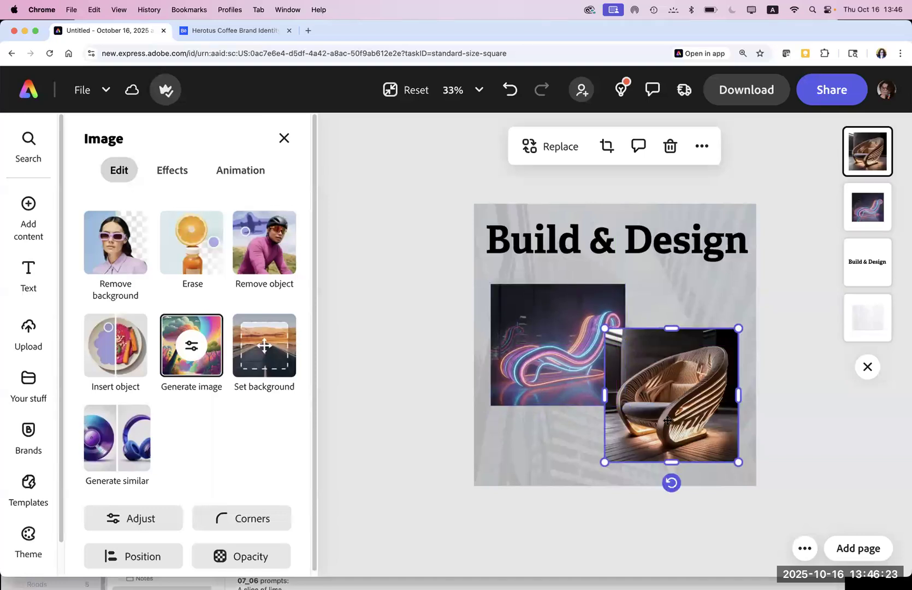
left_click_drag(667, 421, 677, 421)
left_click_drag(871, 153, 868, 210)
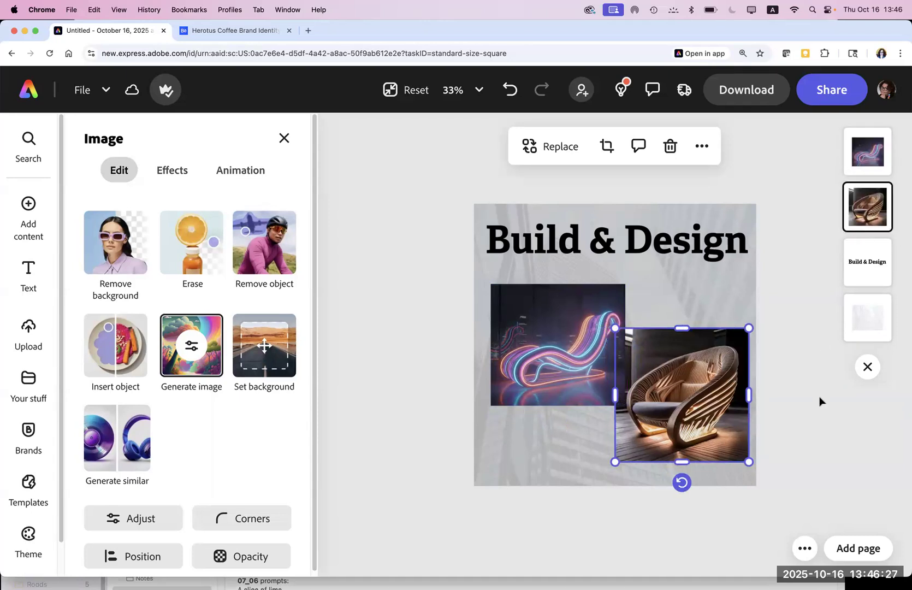
left_click(820, 401)
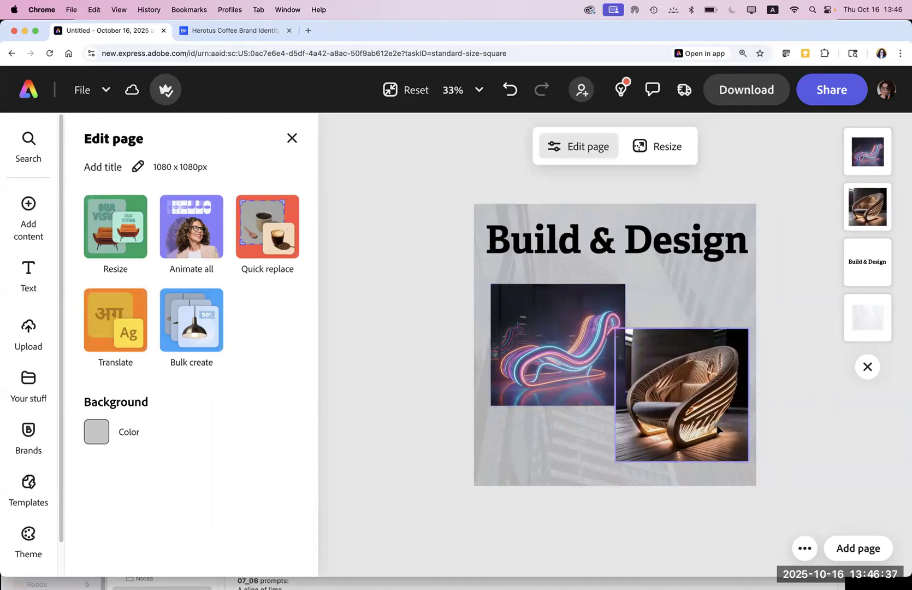
Step: Start image generation for the wooden chair and edit its description prompt
left_click(703, 434)
left_click(590, 374)
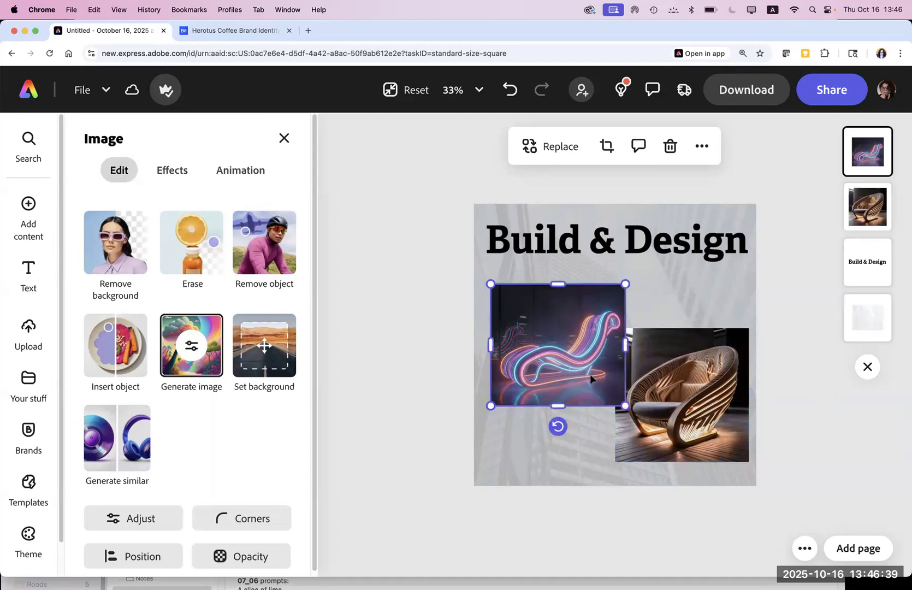
left_click(407, 375)
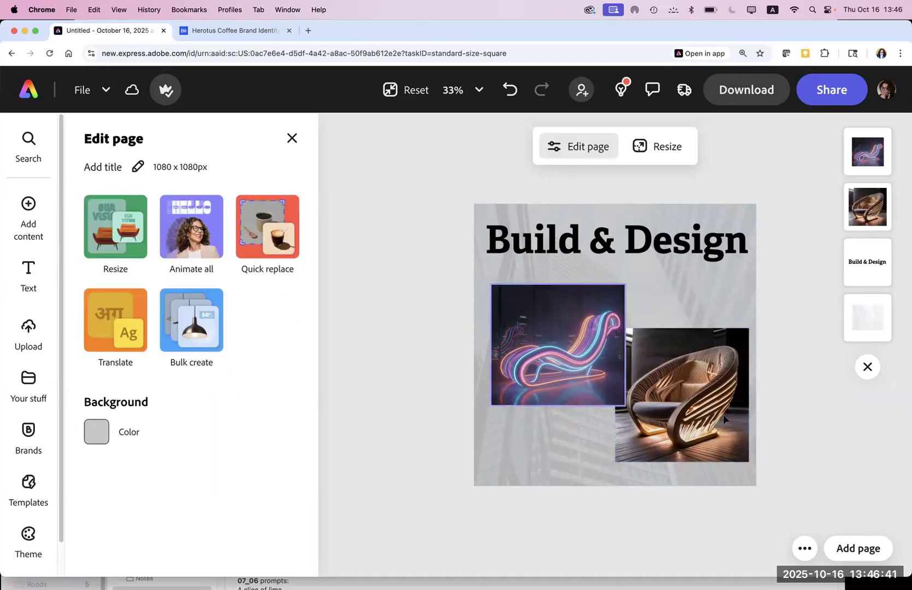
left_click(723, 414)
left_click(215, 356)
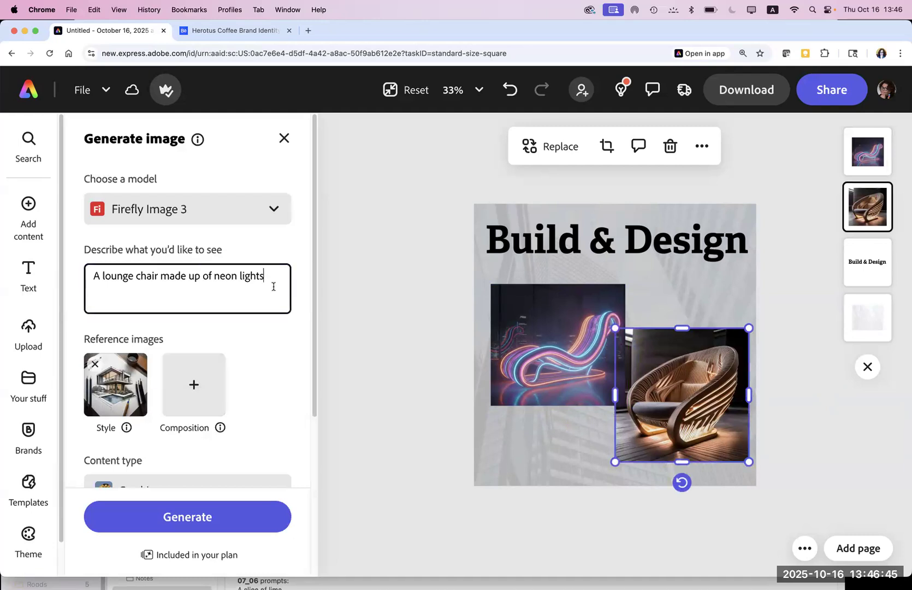
left_click(273, 286)
Step: Generate new wood-carving chairs and apply the third, blue-seat result in place of the wooden chair
scroll(318, 467, "down", 4)
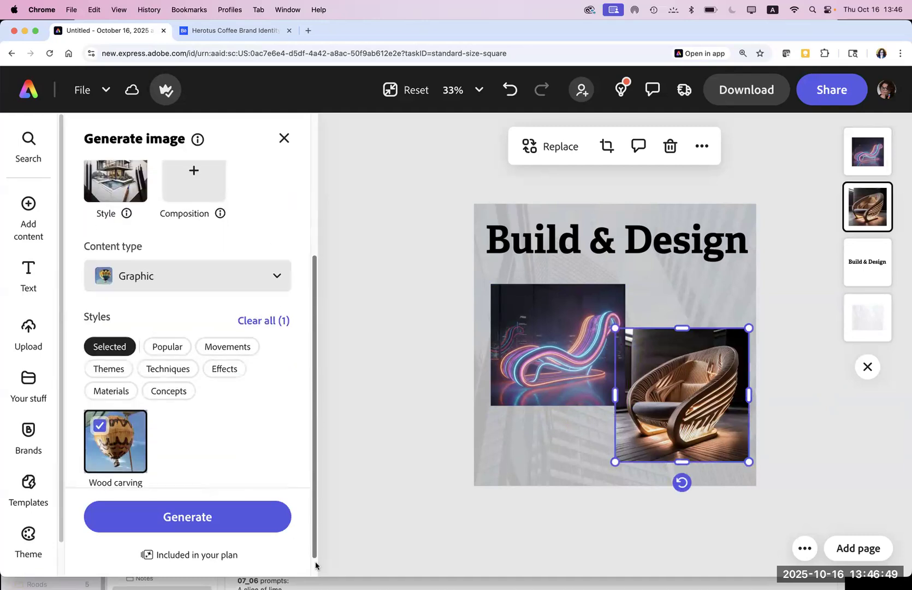
scroll(311, 457, "down", 1)
scroll(307, 447, "up", 3)
left_click(201, 515)
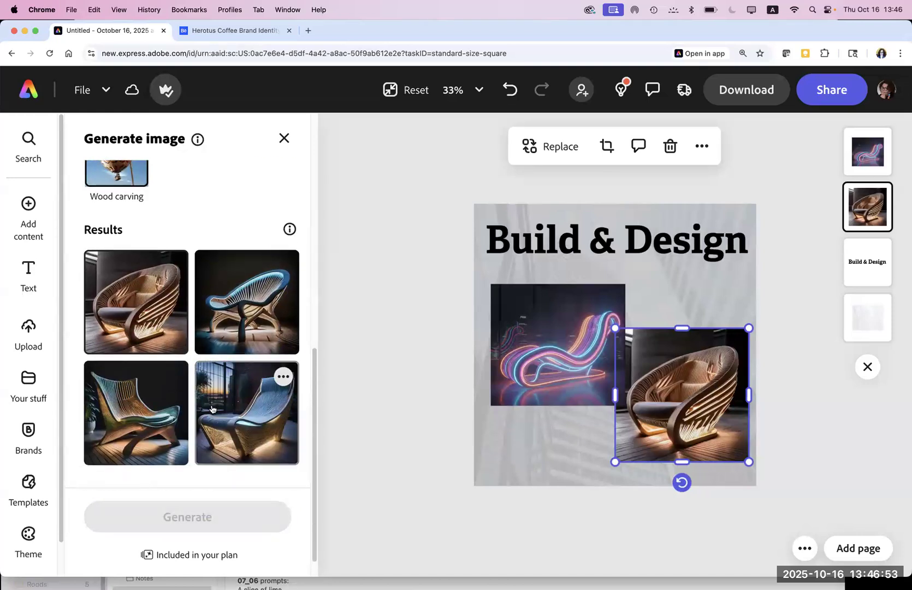
left_click(142, 413)
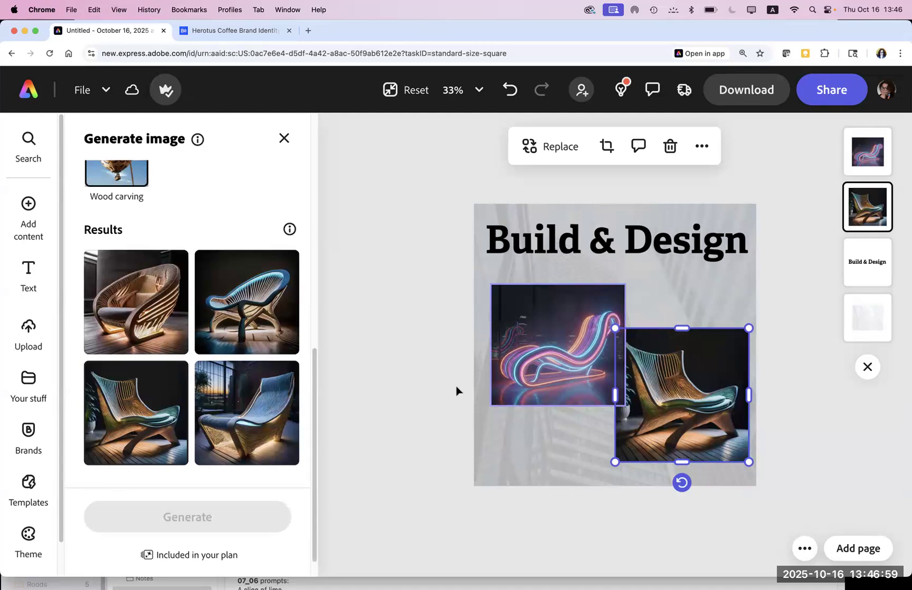
left_click(416, 379)
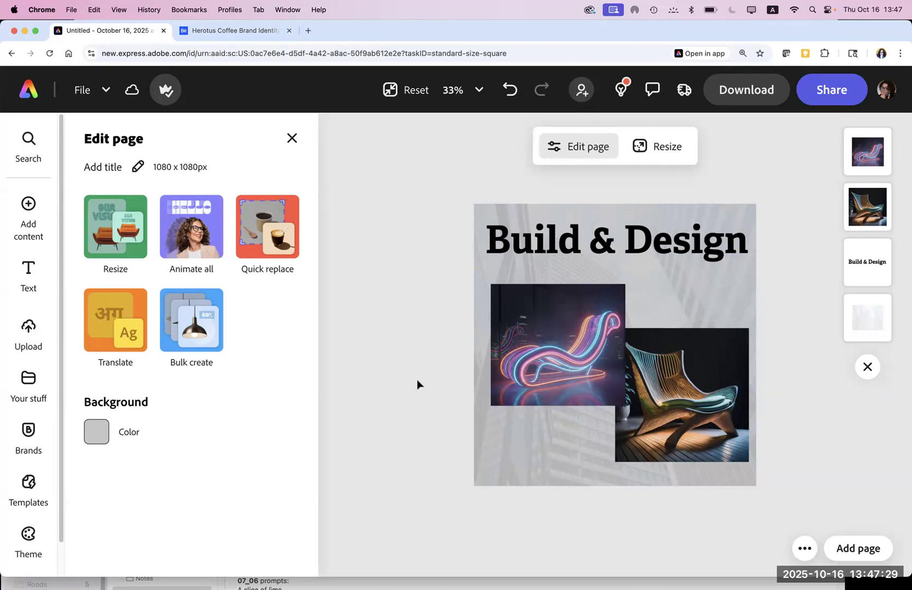
Step: Stagger the chairs edge to edge, neon chair upper-left and wooden chair lower-right
left_click_drag(658, 356, 656, 357)
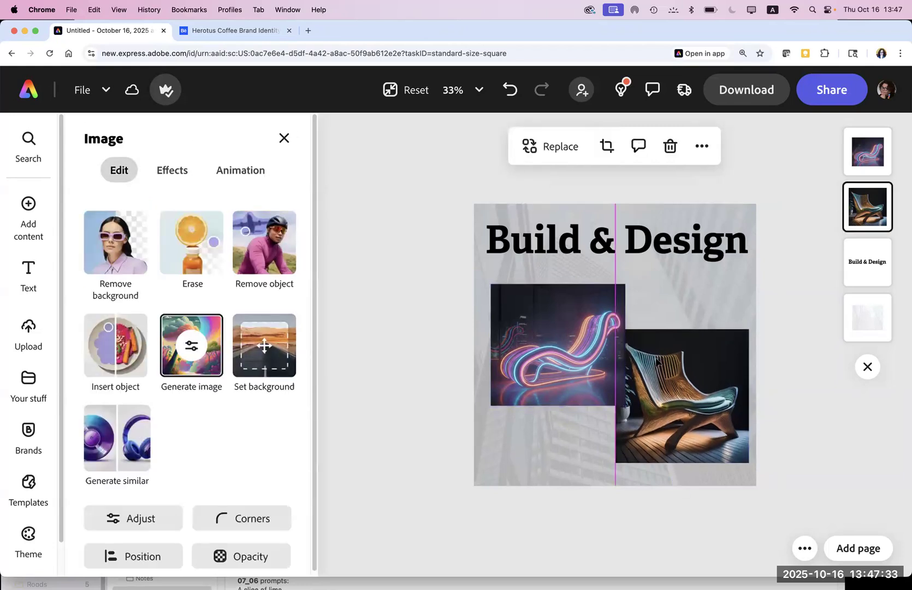
left_click_drag(512, 335, 508, 326)
left_click_drag(640, 404, 637, 402)
left_click(501, 352)
left_click_drag(501, 352, 497, 348)
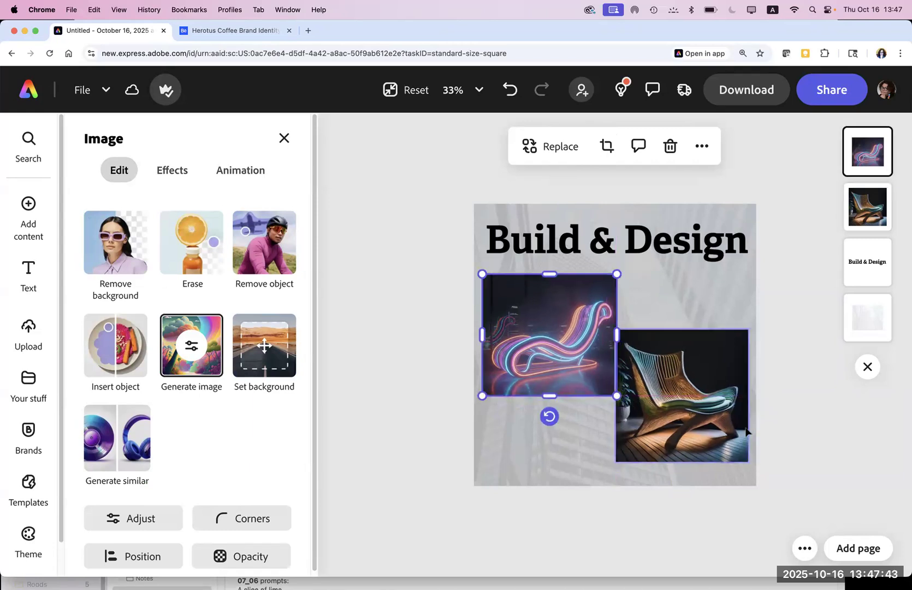
left_click(791, 446)
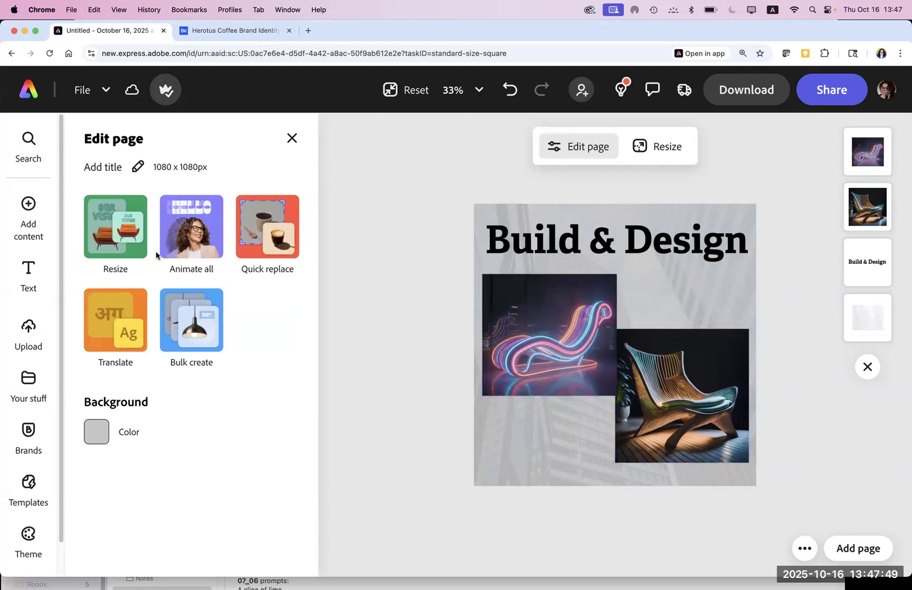
Step: Add an Adelle Bold text box reading 'Build your chair' / 'with unlimited sources' on two lines
left_click(27, 282)
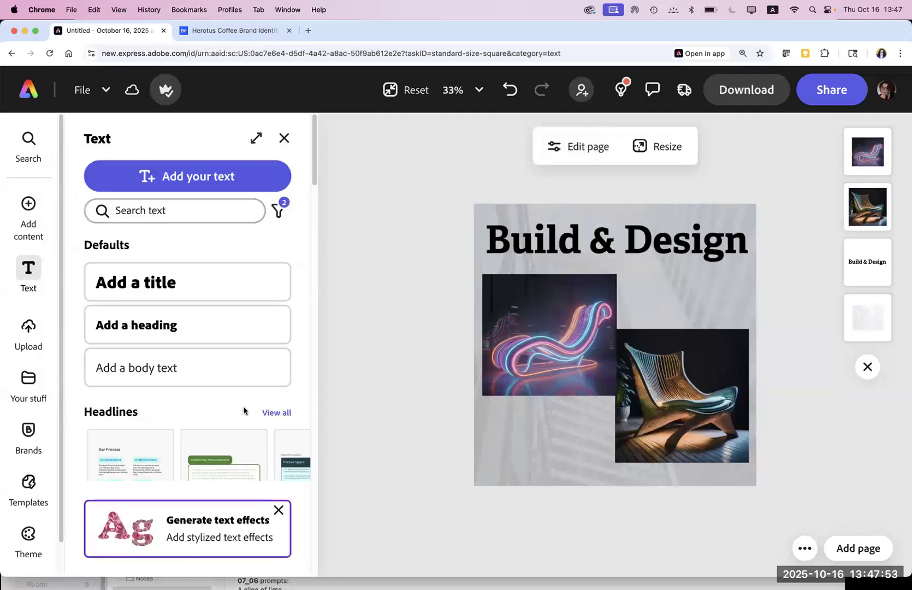
left_click(182, 176)
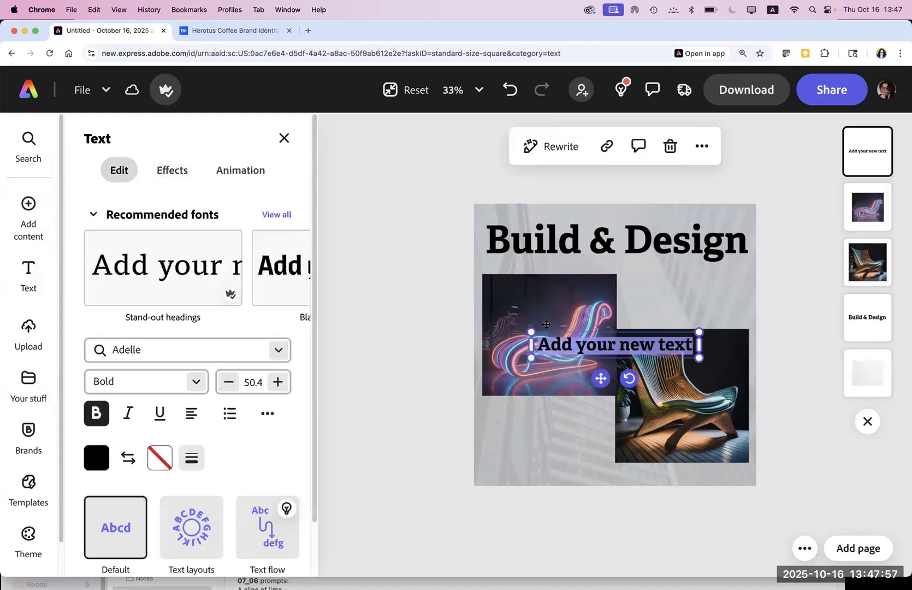
left_click(562, 345)
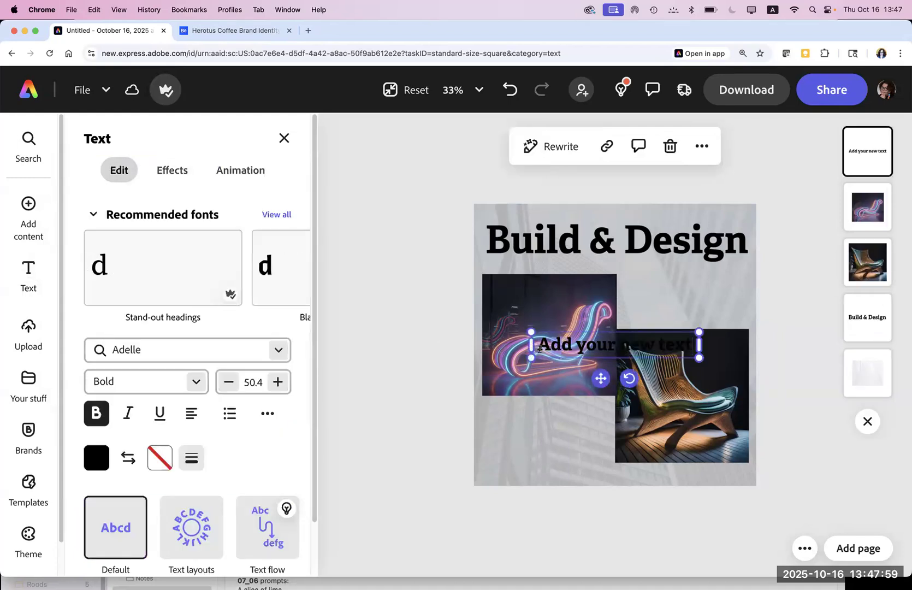
left_click_drag(540, 342, 716, 363)
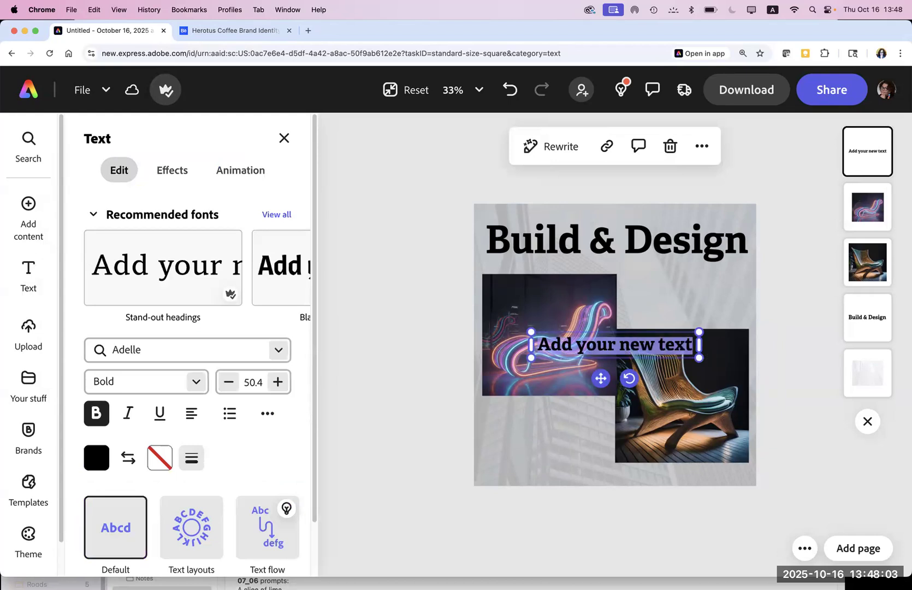
type("Build your chair")
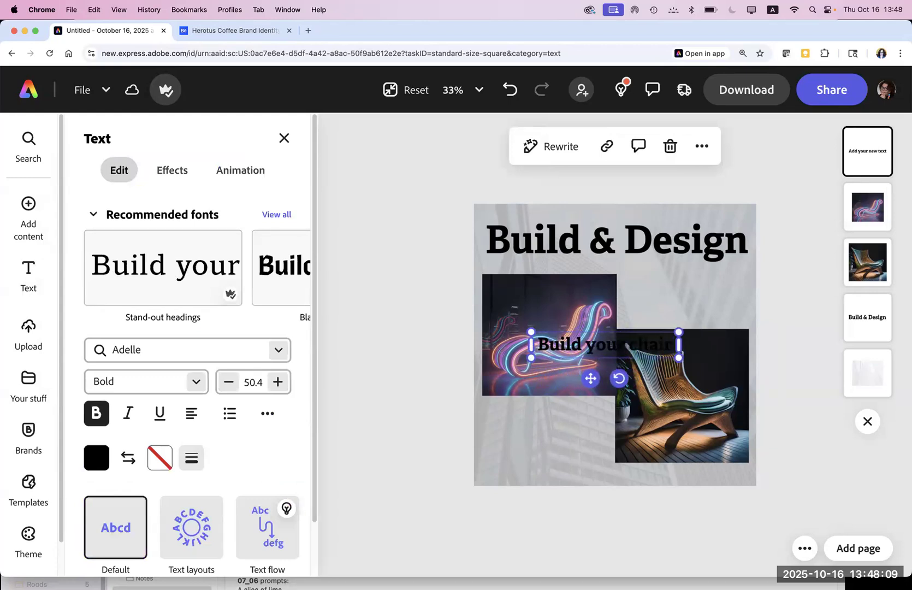
key("Return")
type("with")
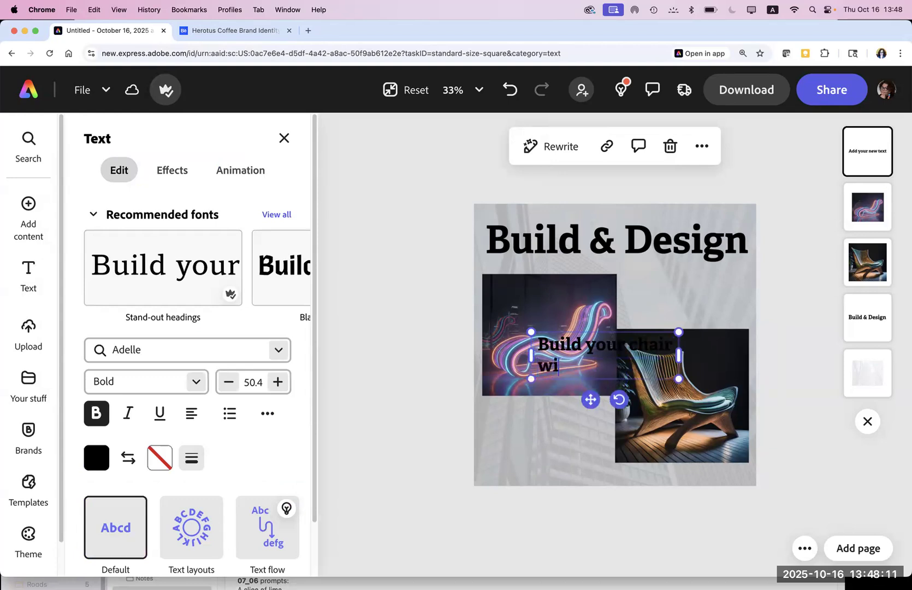
type(" unli")
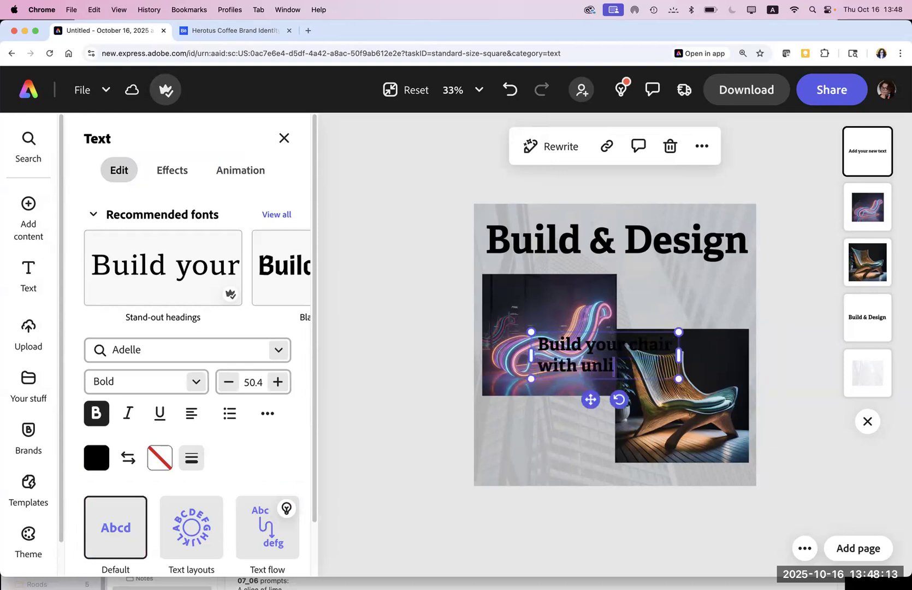
type("mited sources")
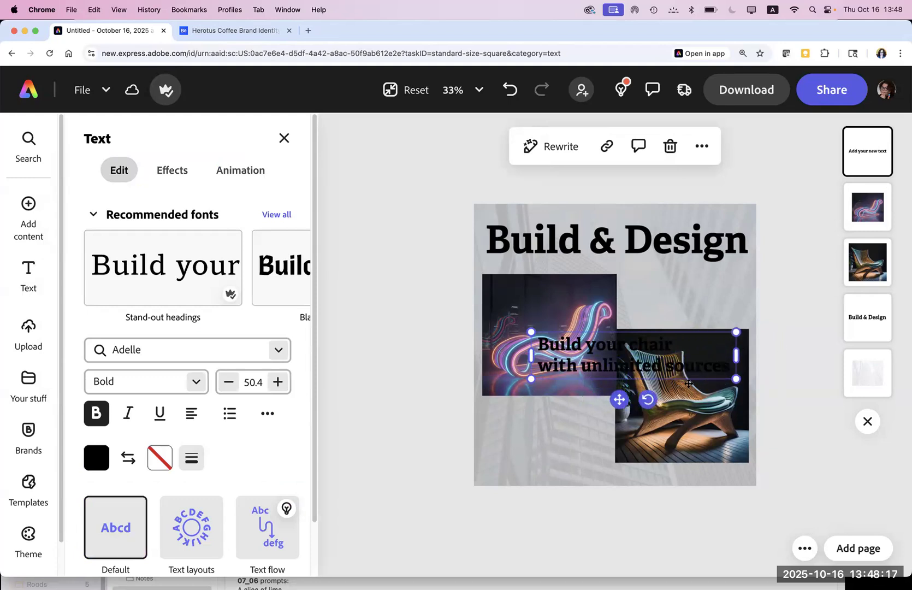
left_click_drag(534, 343, 751, 382)
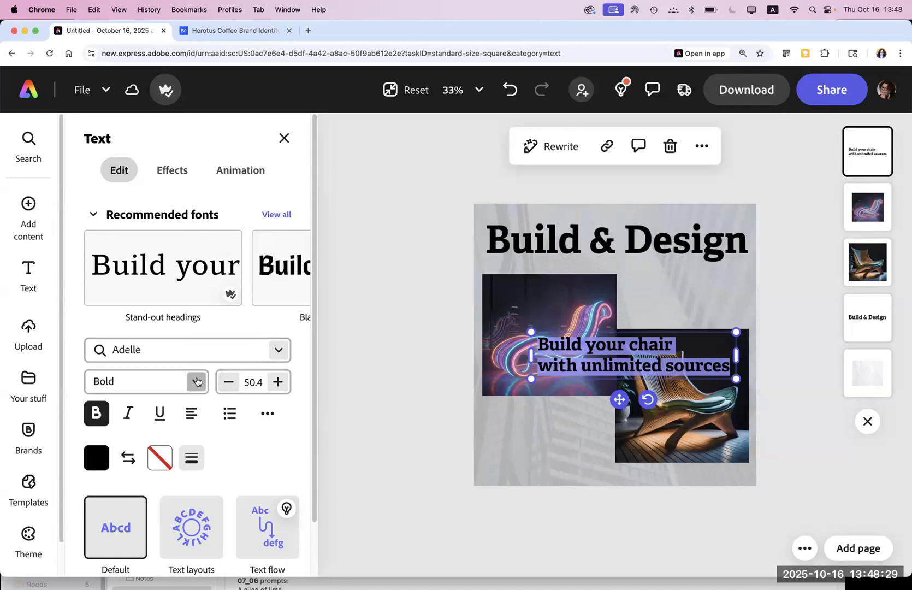
Step: Make the tagline Regular weight, put 'sources' on its own line, and centre-align it
left_click(200, 386)
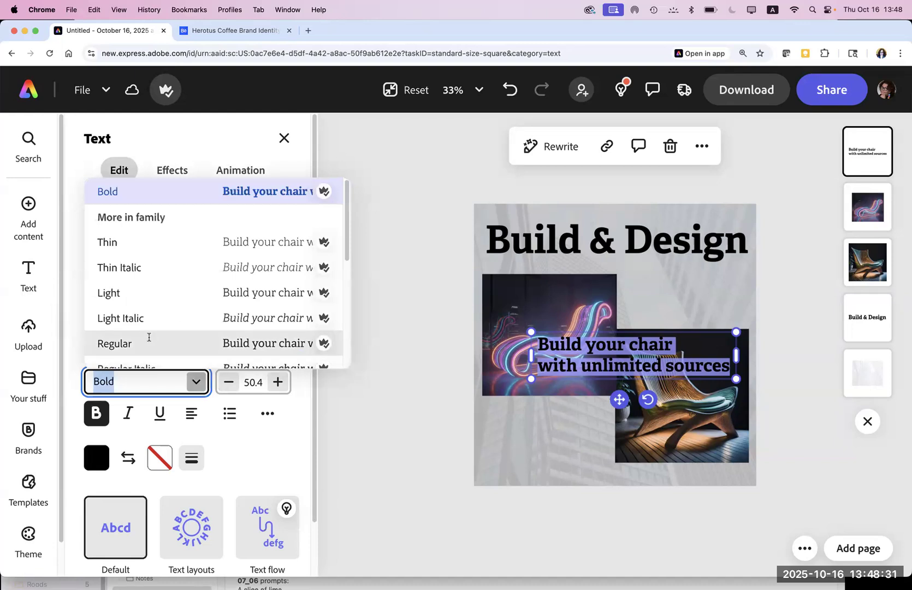
left_click(150, 339)
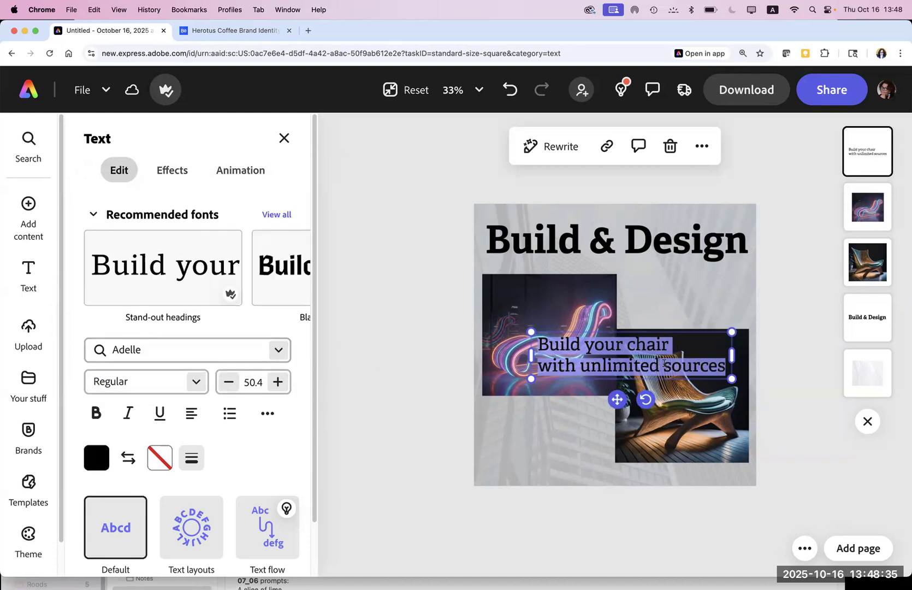
left_click(665, 363)
key("Return")
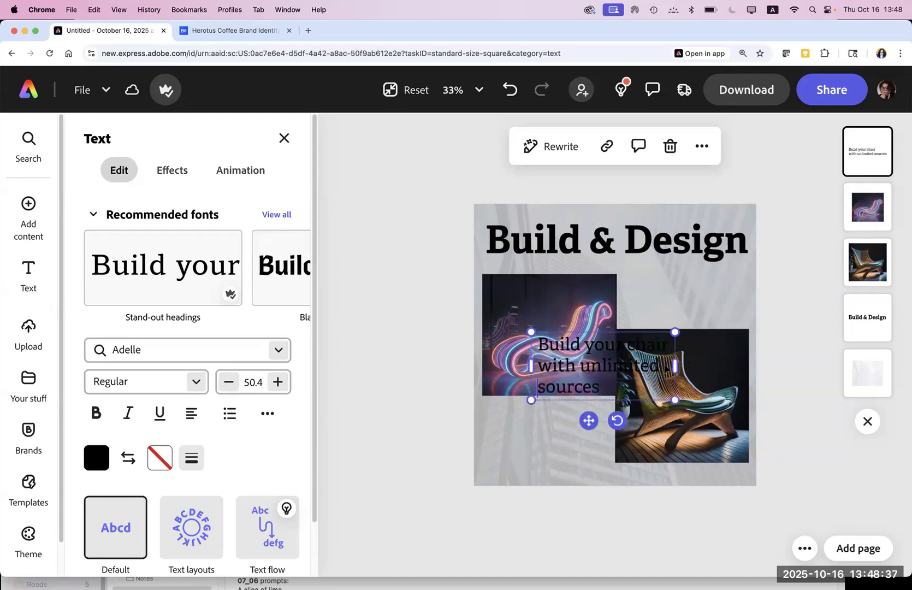
key("super+a")
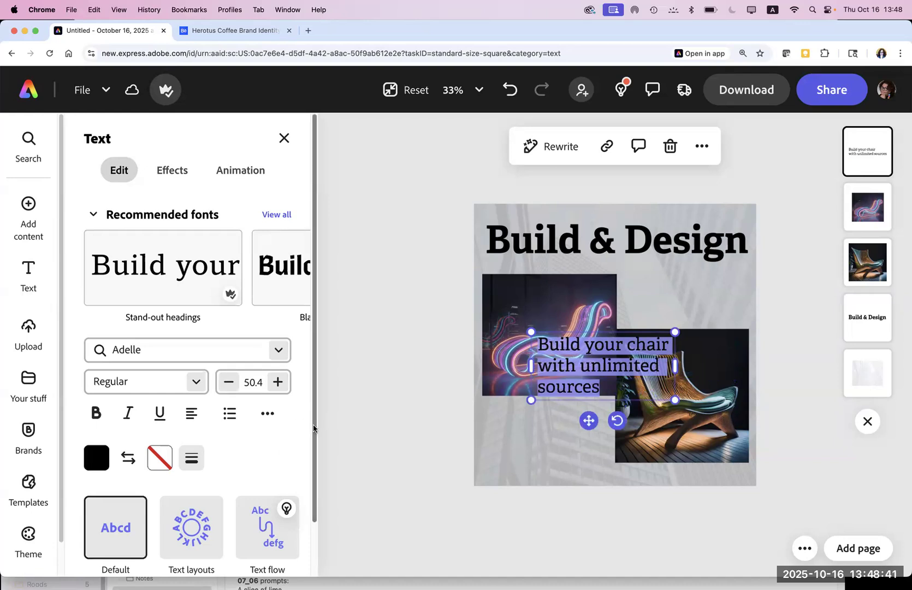
scroll(312, 429, "down", 3)
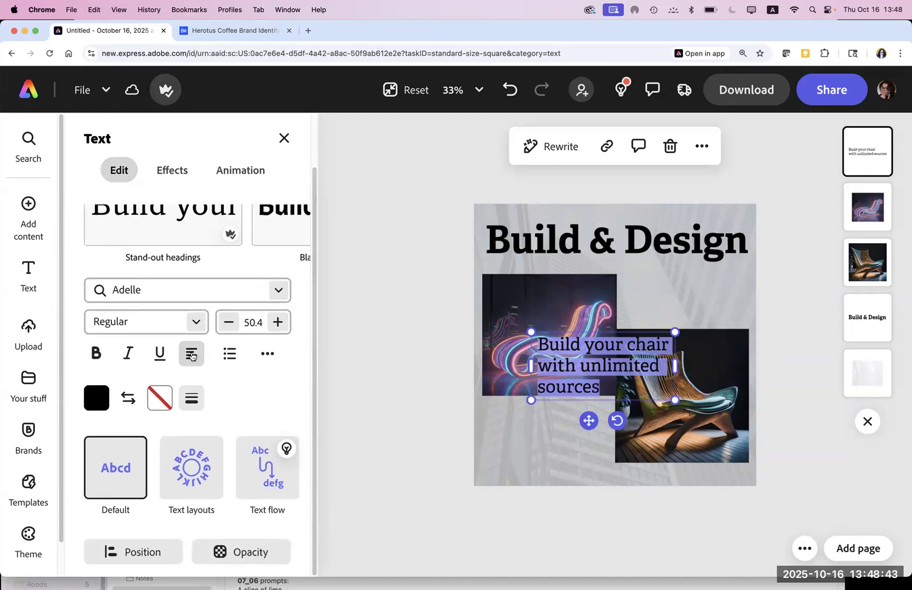
left_click(191, 354)
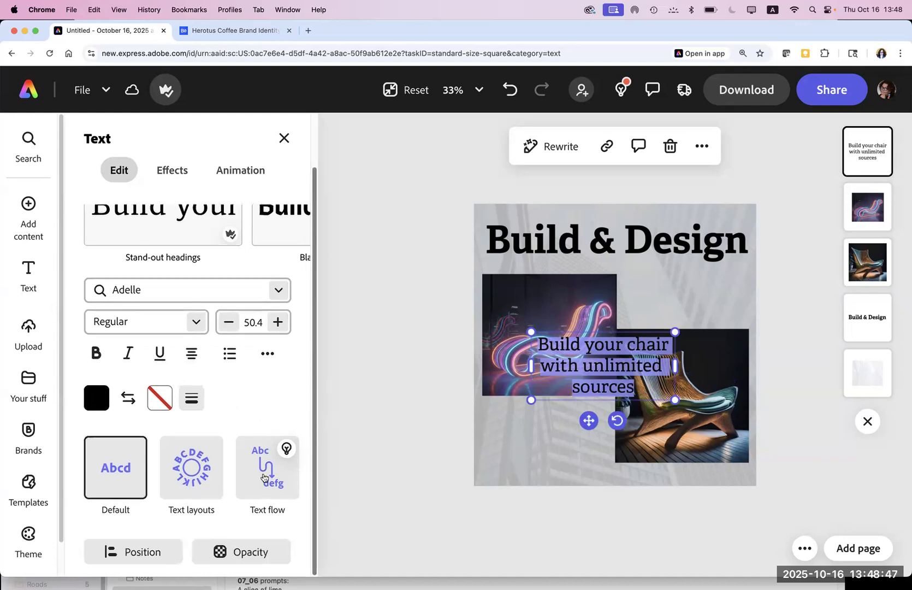
Step: Apply the Dynamic text layout and fit the tagline box below the neon chair
mouse_move(196, 471)
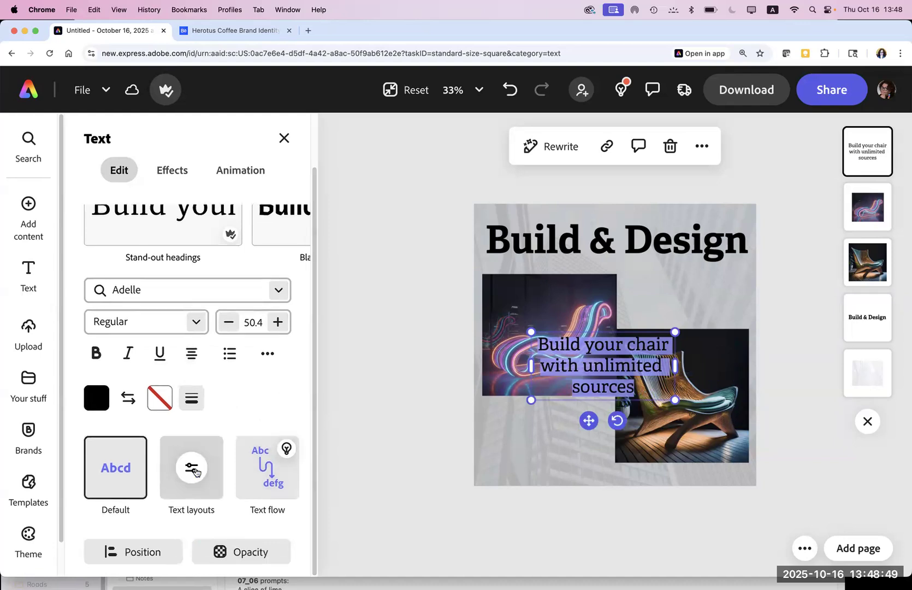
left_click(205, 478)
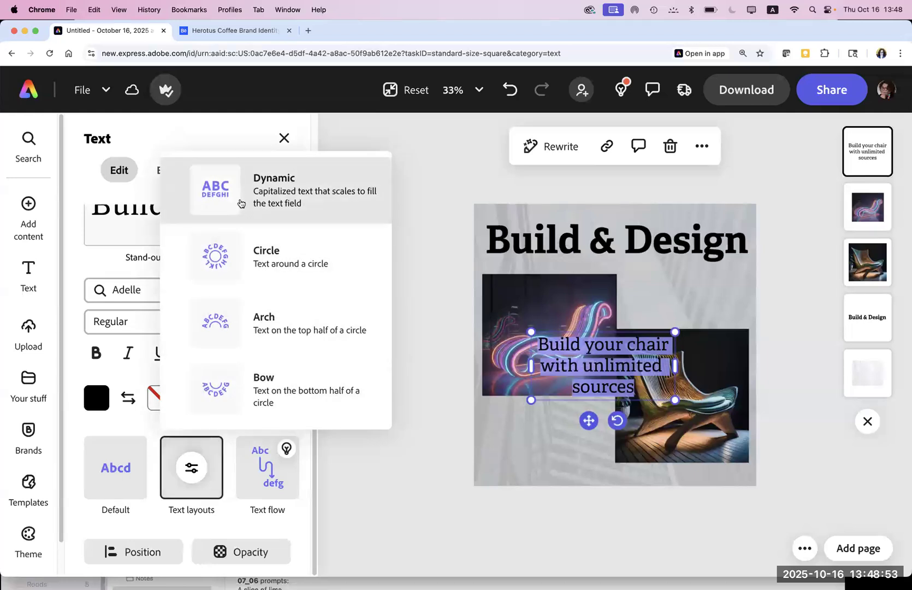
left_click(240, 203)
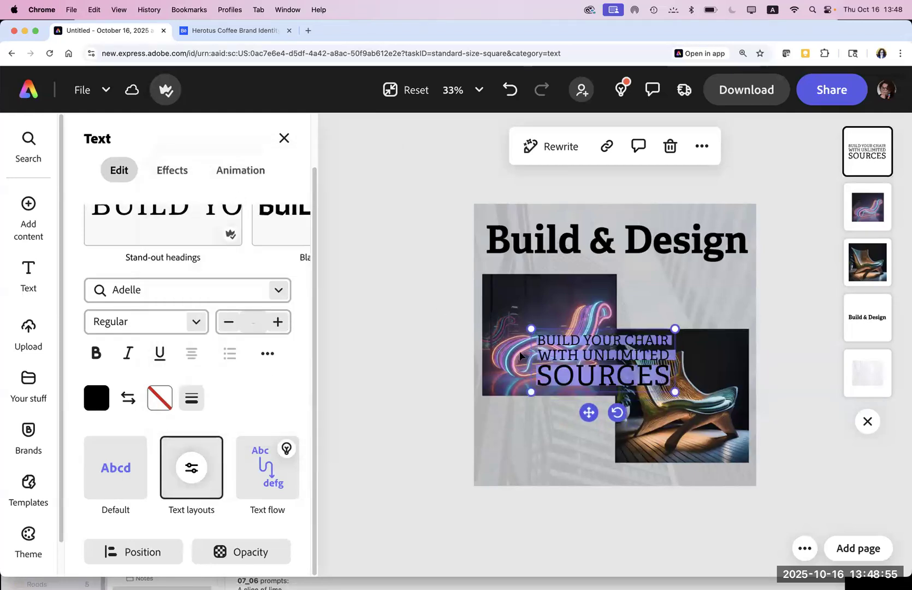
left_click_drag(548, 326, 495, 397)
left_click_drag(621, 464, 580, 479)
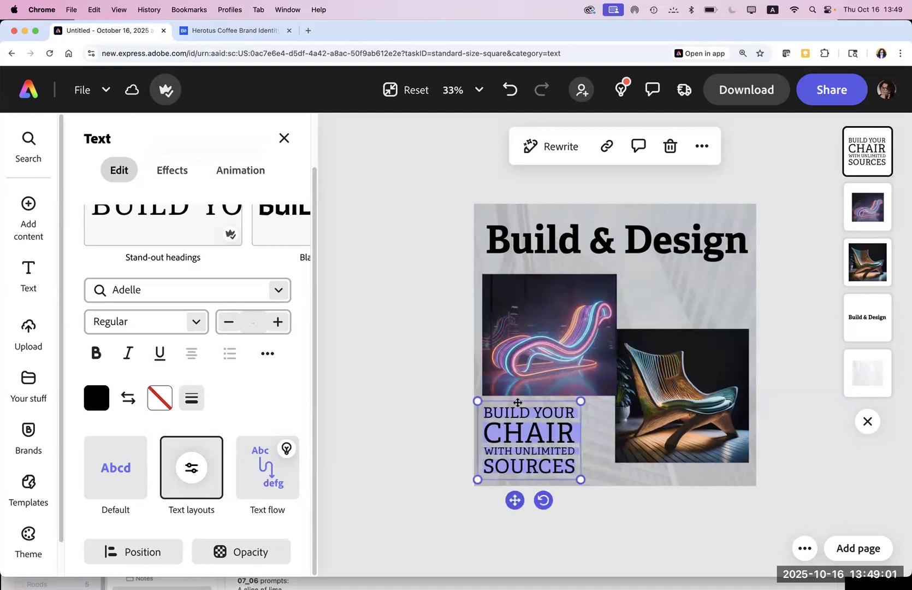
left_click_drag(518, 403, 530, 402)
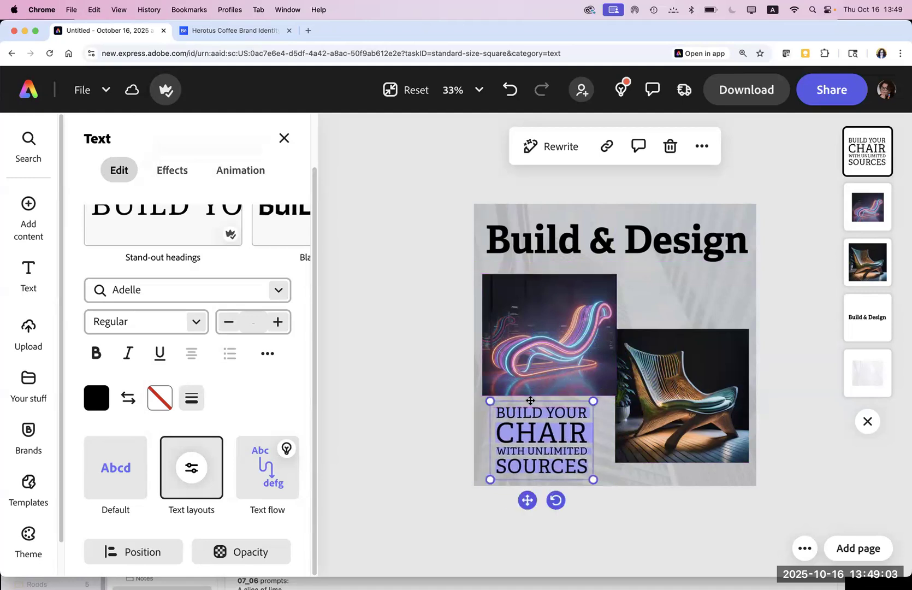
left_click(398, 365)
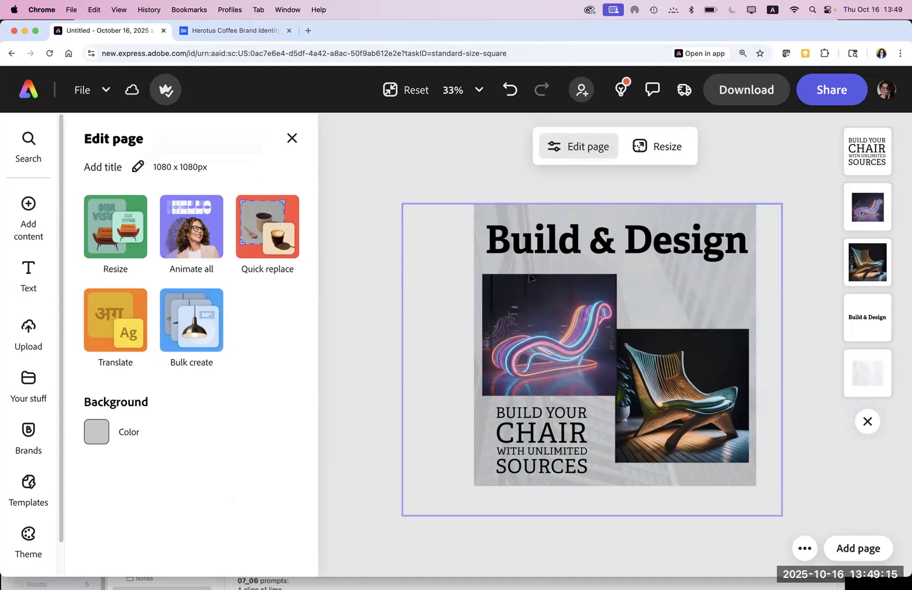
Step: Move the tagline to the top right, just under the Build & Design title
left_click(532, 247)
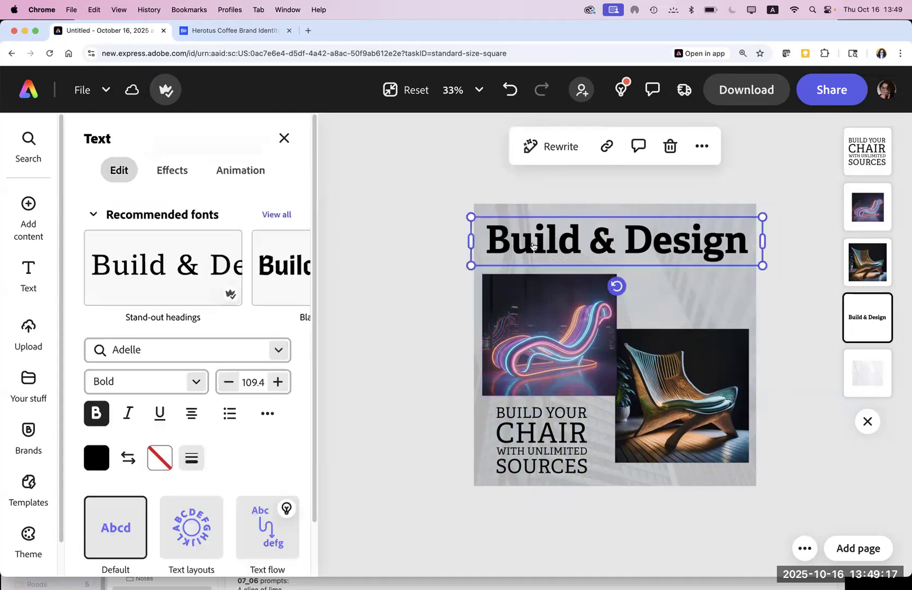
right_click(535, 246)
left_click(587, 190)
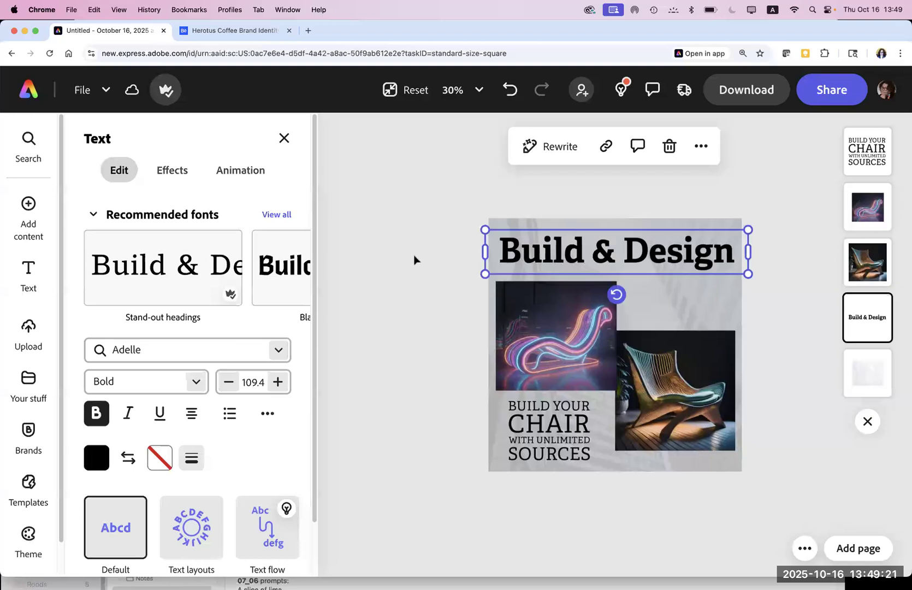
left_click(491, 314)
left_click(538, 415)
left_click_drag(537, 415, 667, 289)
left_click_drag(672, 378, 669, 403)
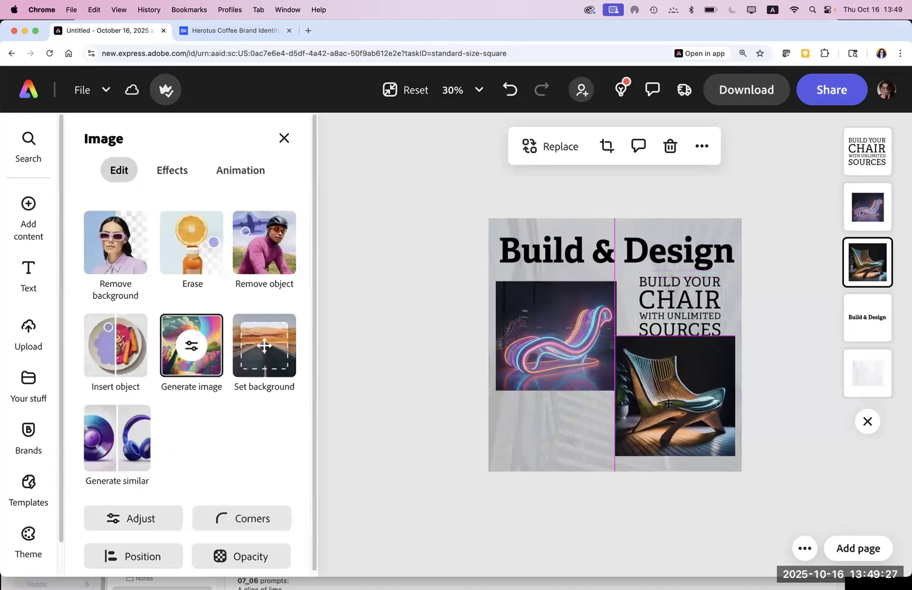
left_click(541, 369)
left_click_drag(663, 309, 666, 301)
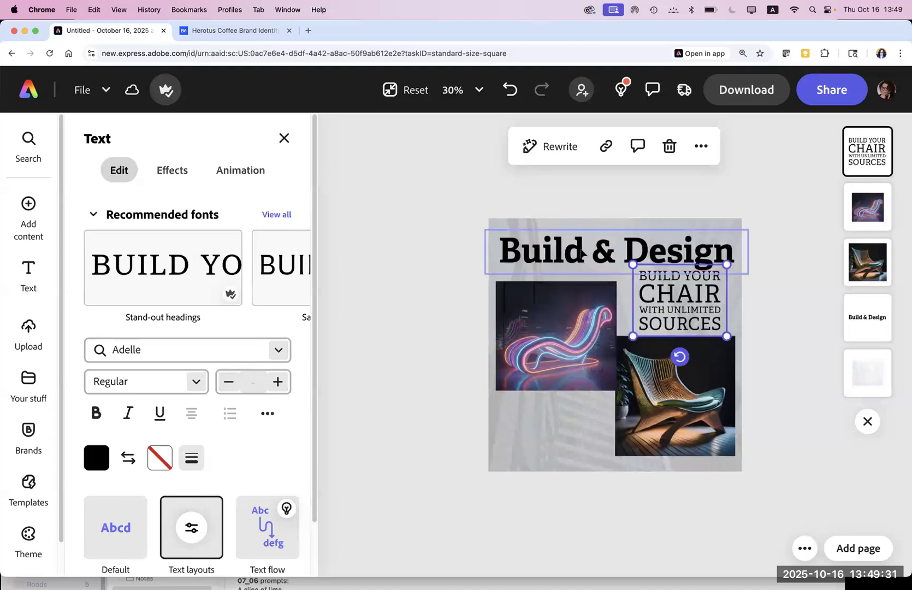
Step: Raise the Build & Design title slightly and select all of its text
left_click_drag(581, 253, 581, 247)
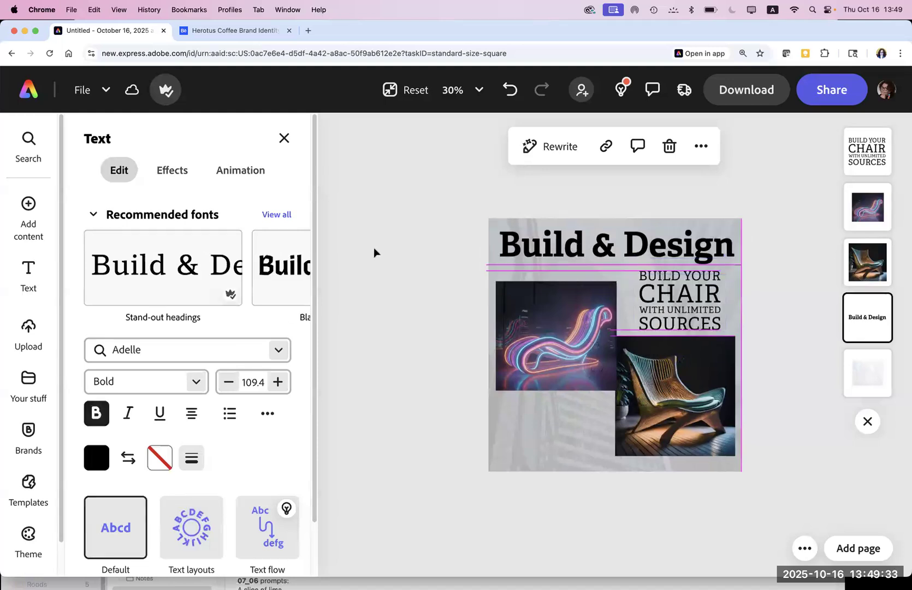
double_click(518, 252)
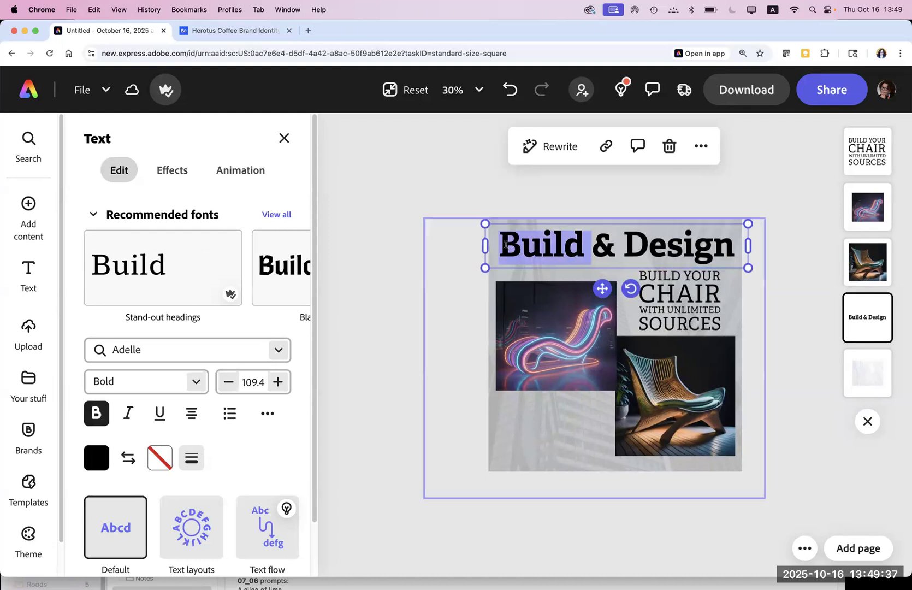
key("super+a")
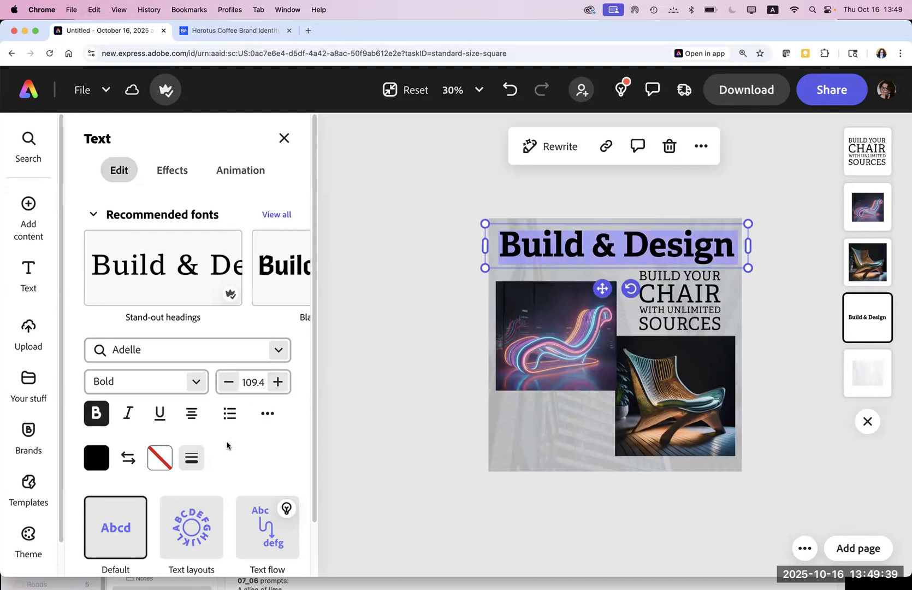
left_click(97, 458)
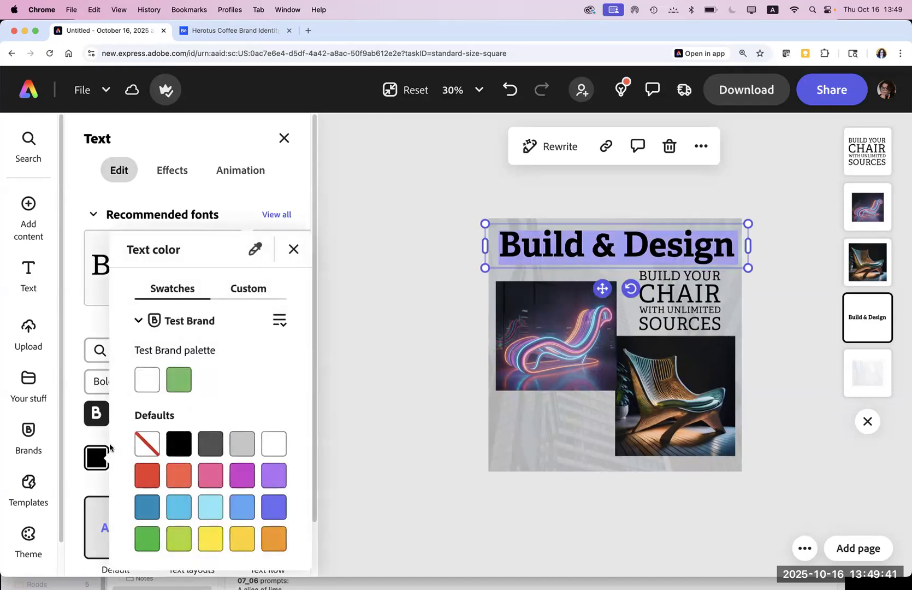
Step: Colour the title teal using the eyedropper on the wooden chair image
left_click(252, 251)
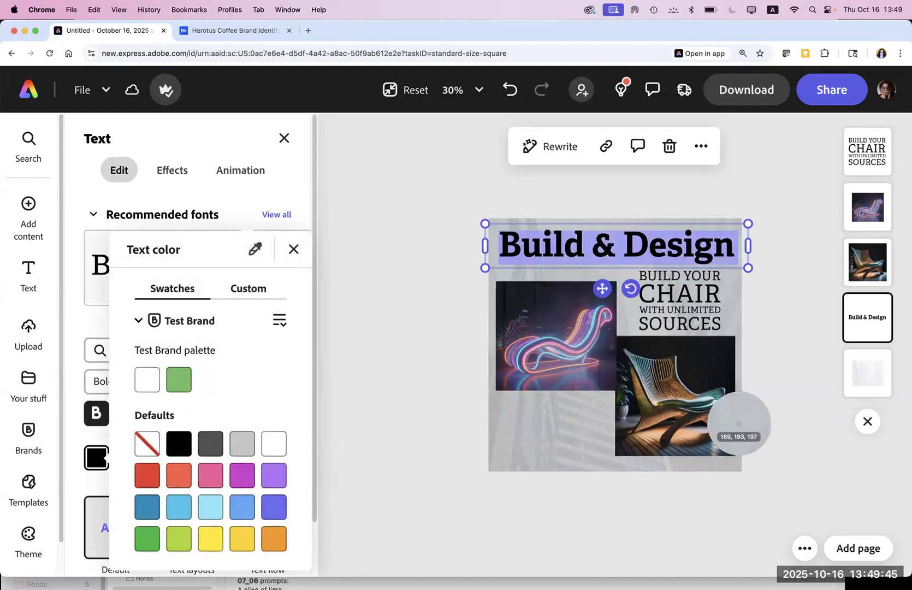
left_click(716, 397)
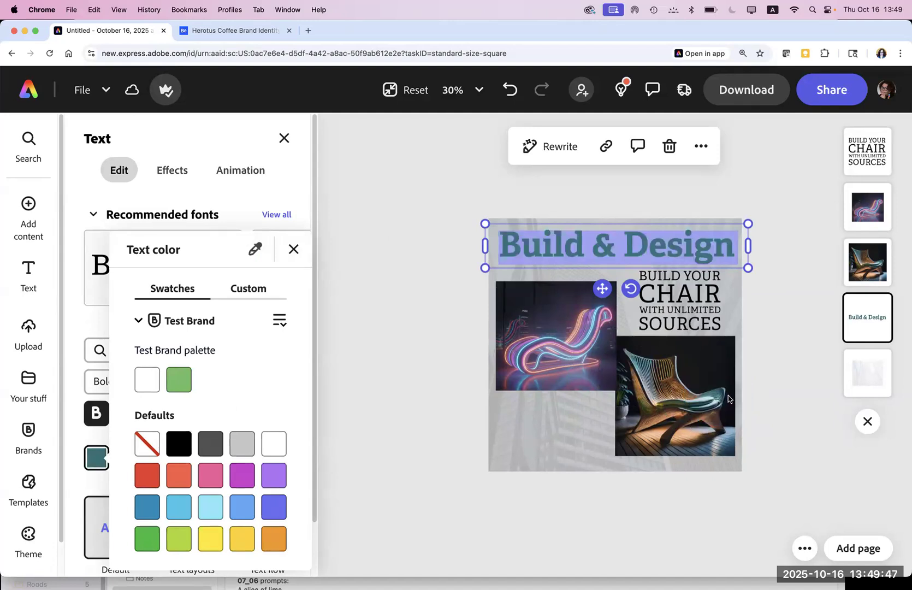
left_click(392, 370)
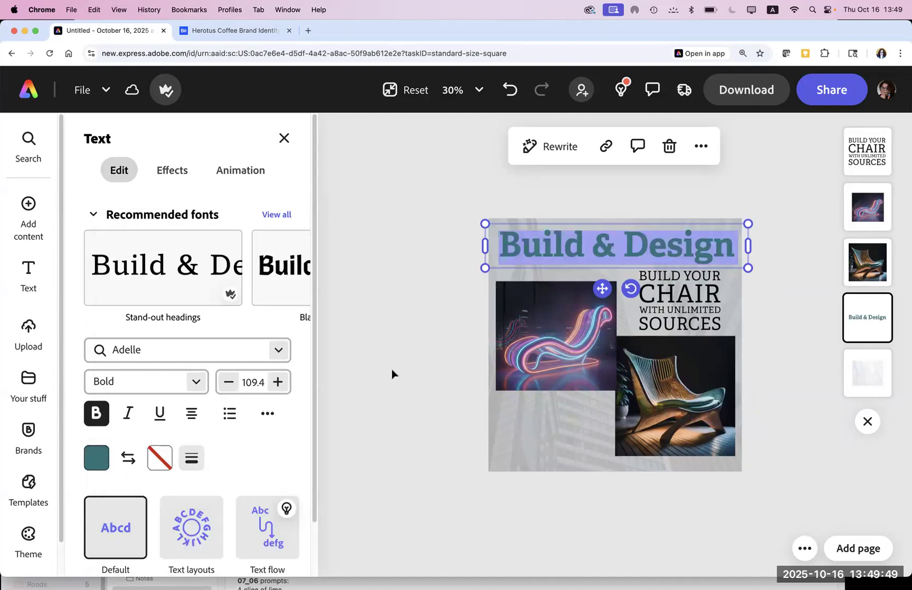
left_click(392, 371)
left_click(395, 407)
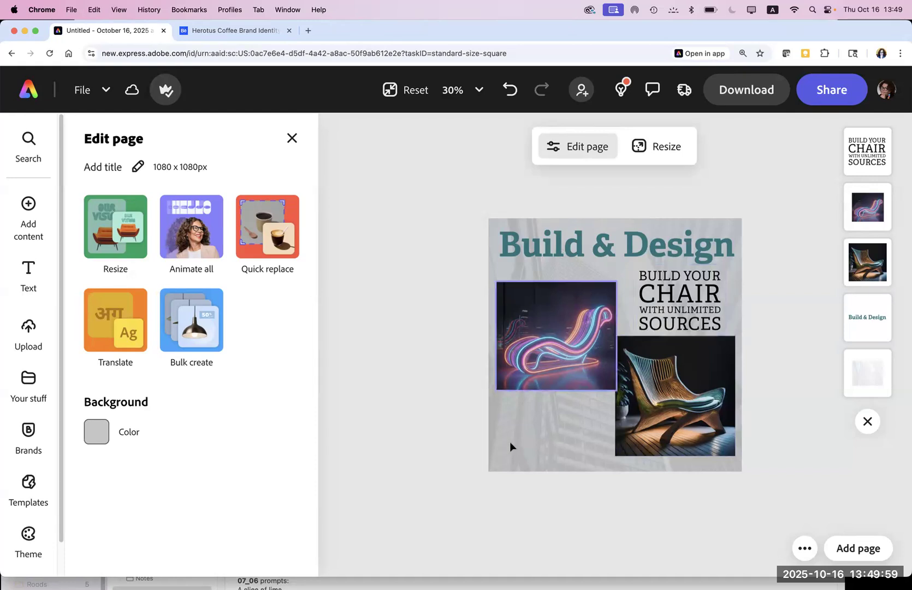
Step: Alt-drag a copy of the tagline block into the lower-left corner beneath the neon chair
left_click(693, 302)
key("alt")
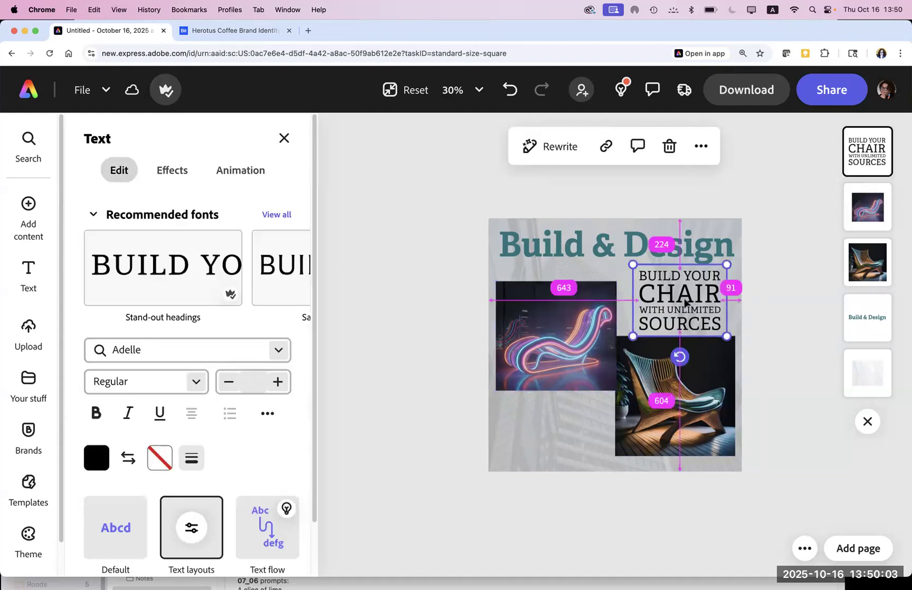
left_click_drag(683, 298, 552, 424)
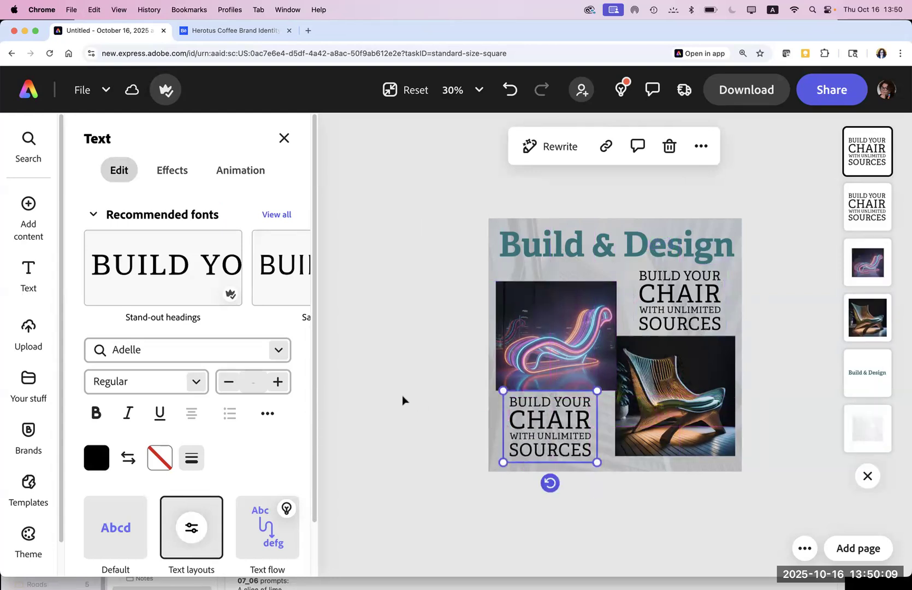
left_click(403, 401)
left_click(551, 407)
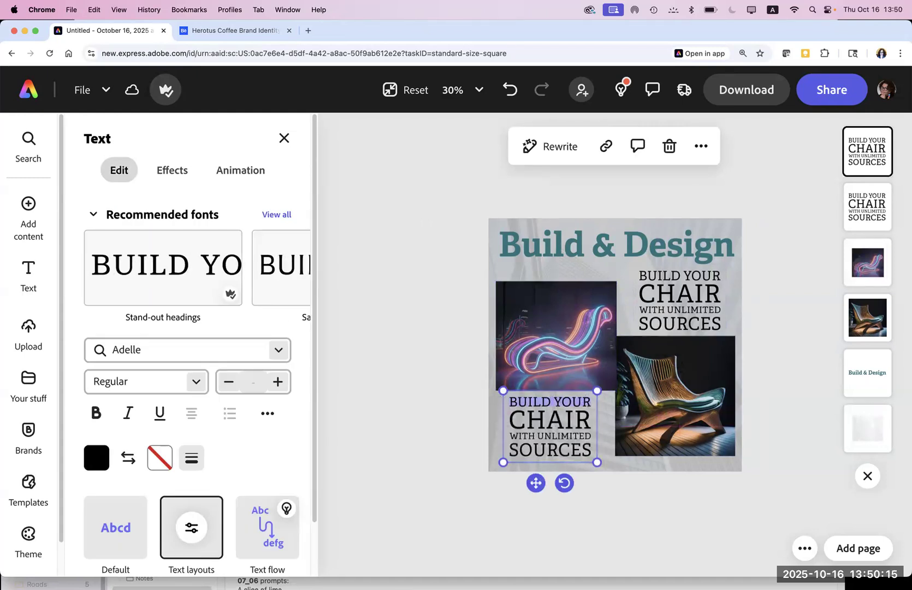
type("FOR MORE INFORMATION:")
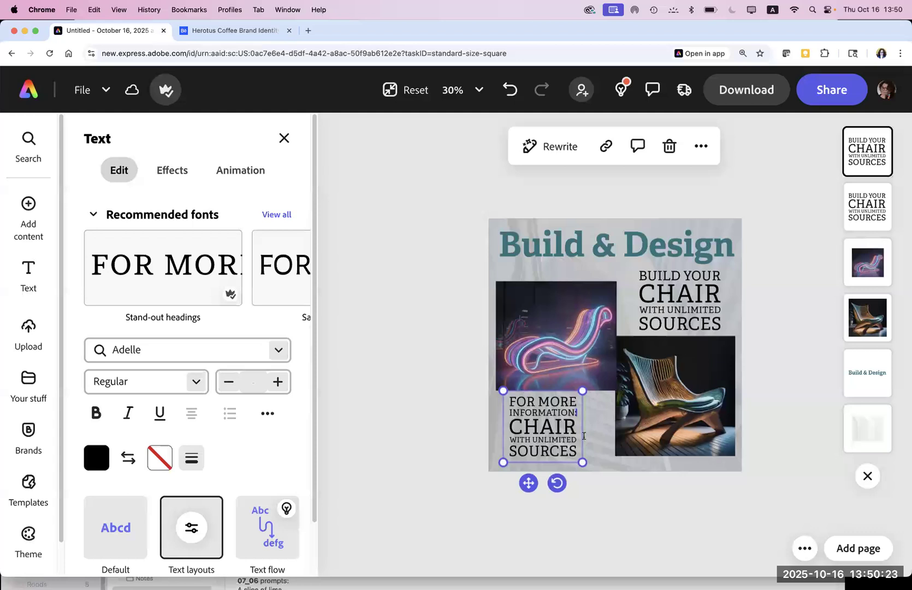
left_click_drag(573, 448, 503, 425)
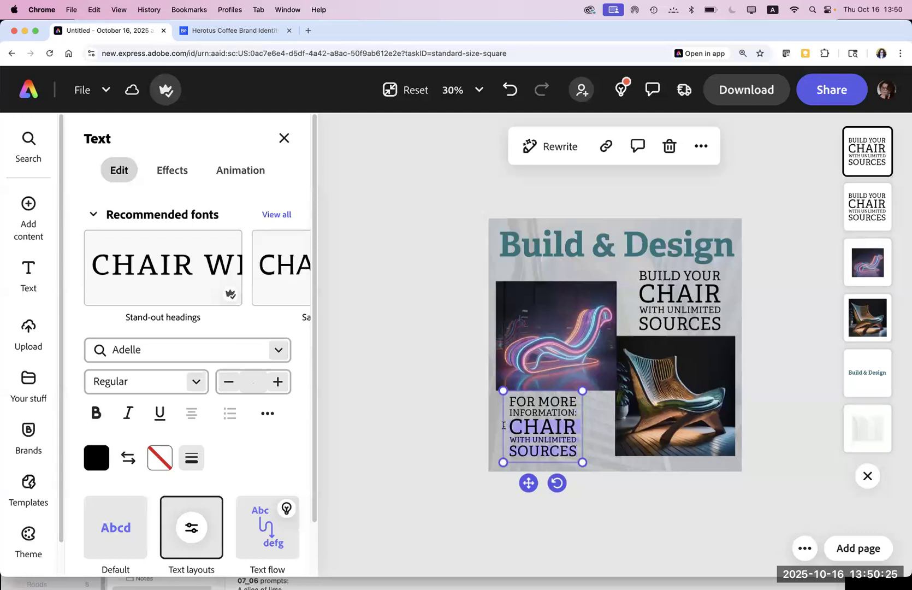
type("www")
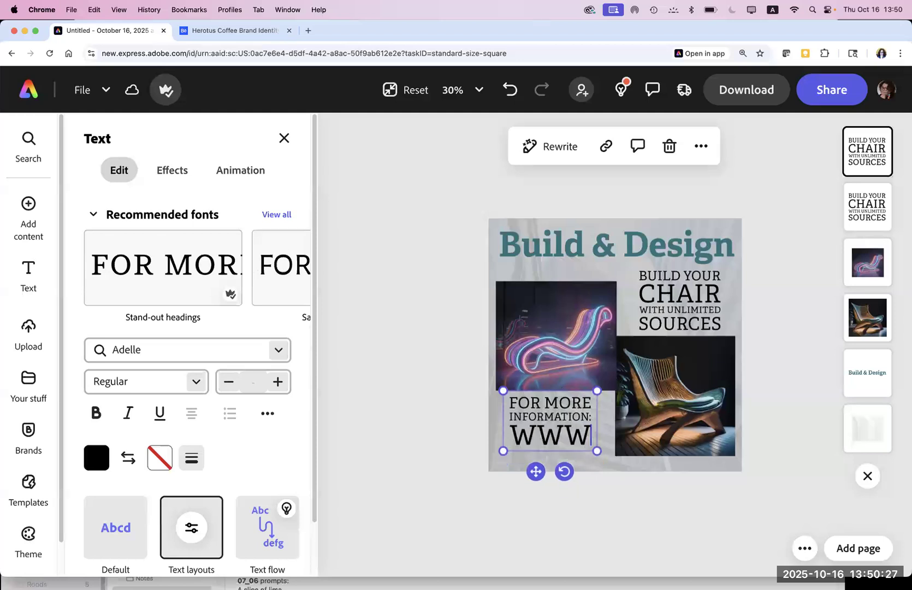
type(".")
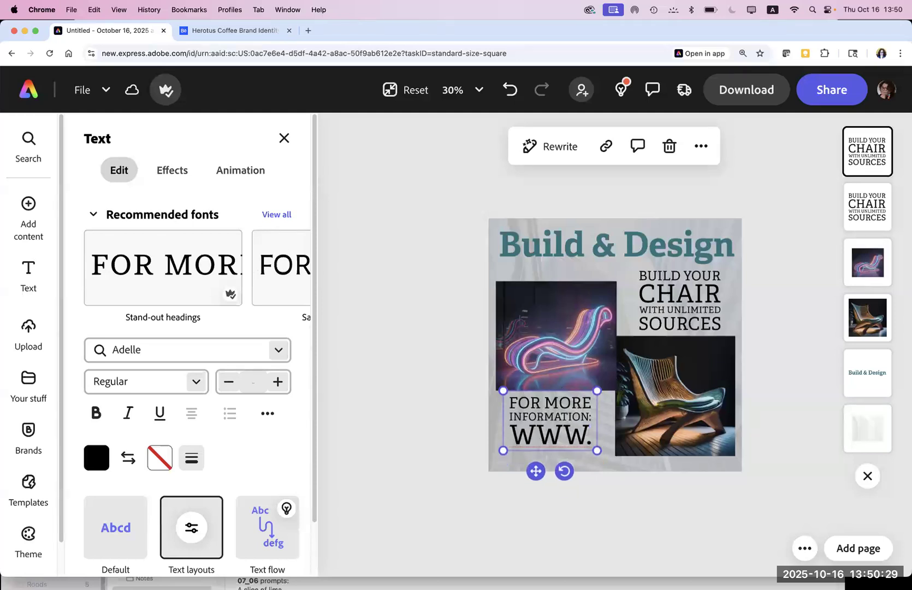
type("chairs")
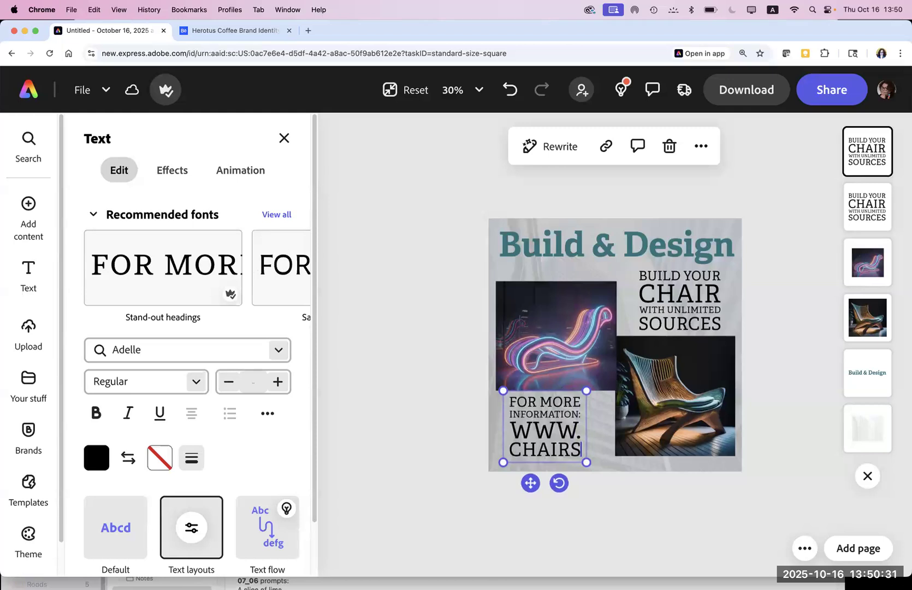
type("design")
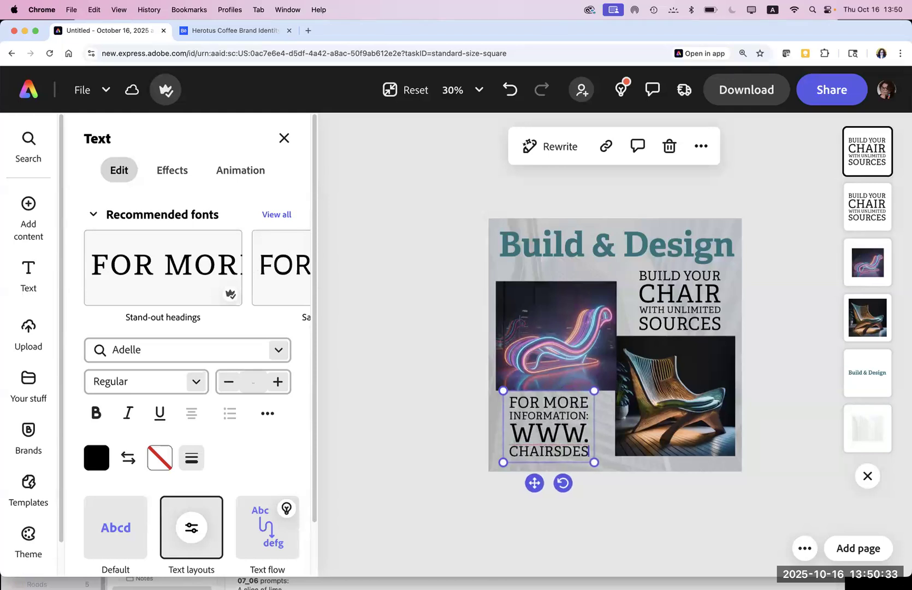
type(".com")
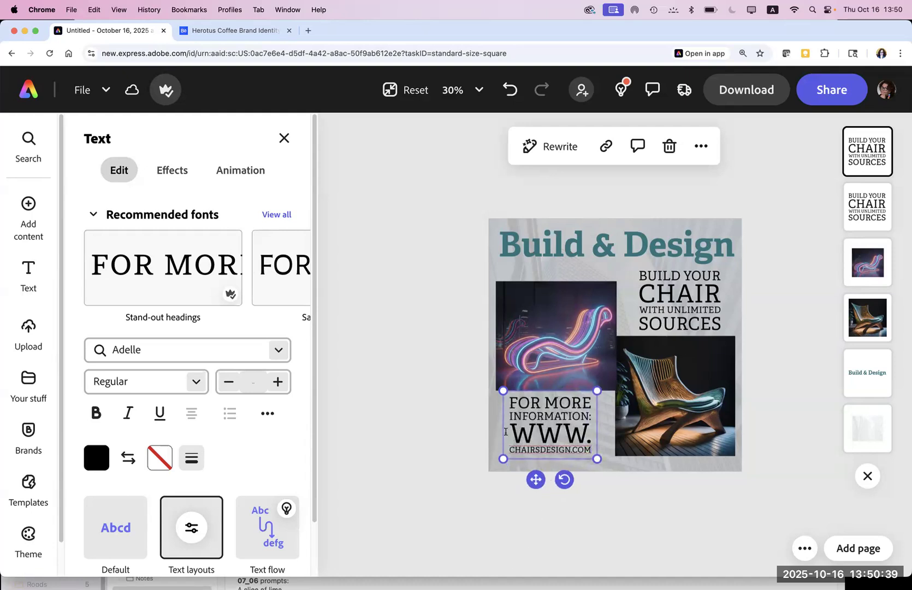
Step: Nudge the website text block slightly down and switch its text to the Default plain style
left_click(424, 429)
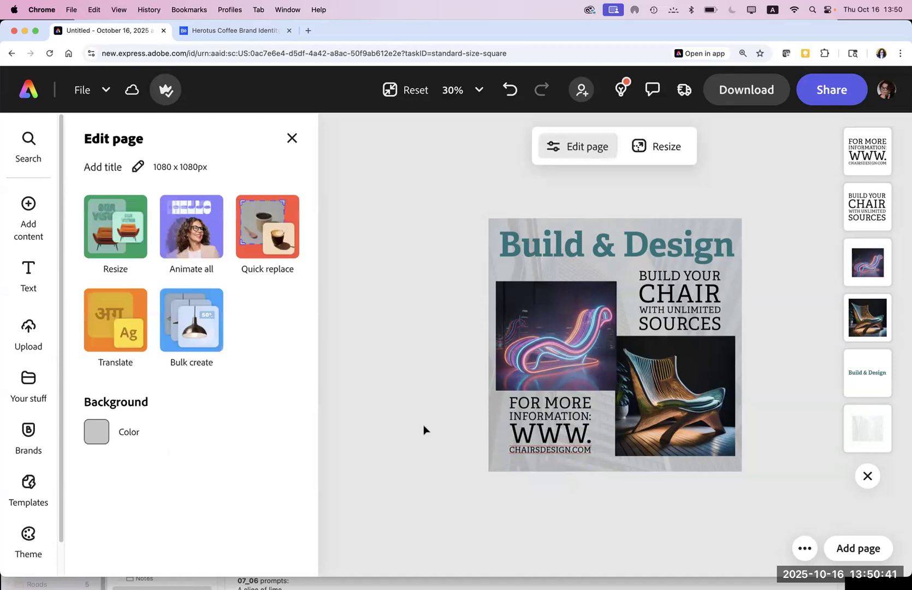
mouse_move(527, 417)
left_mouse_down()
mouse_move(528, 428)
mouse_move(536, 425)
left_mouse_up()
left_click(437, 432)
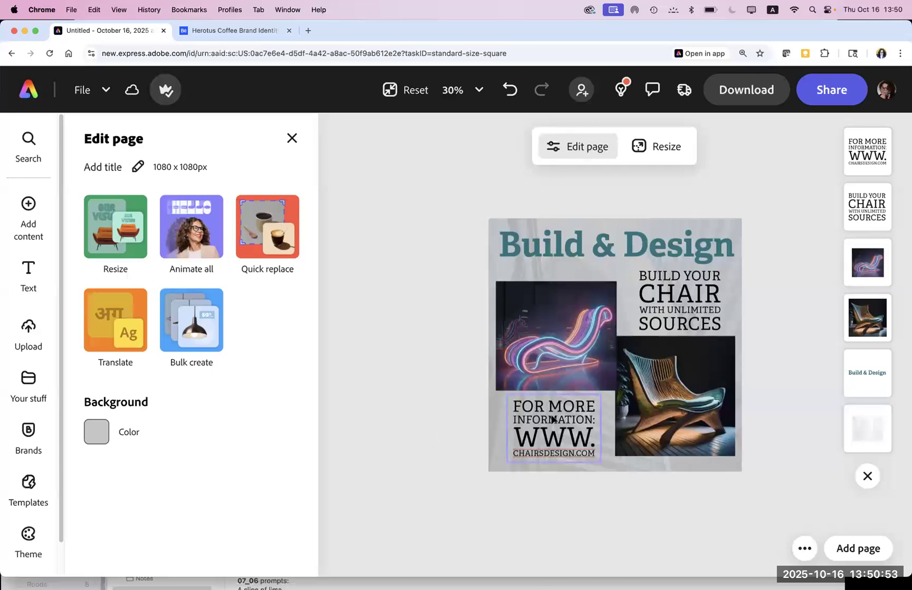
left_click(553, 433)
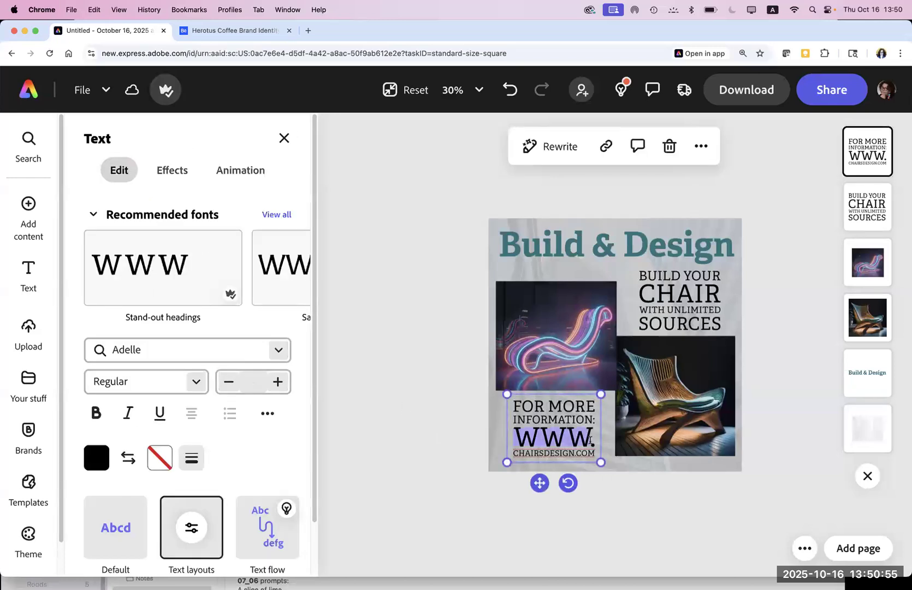
double_click(592, 450)
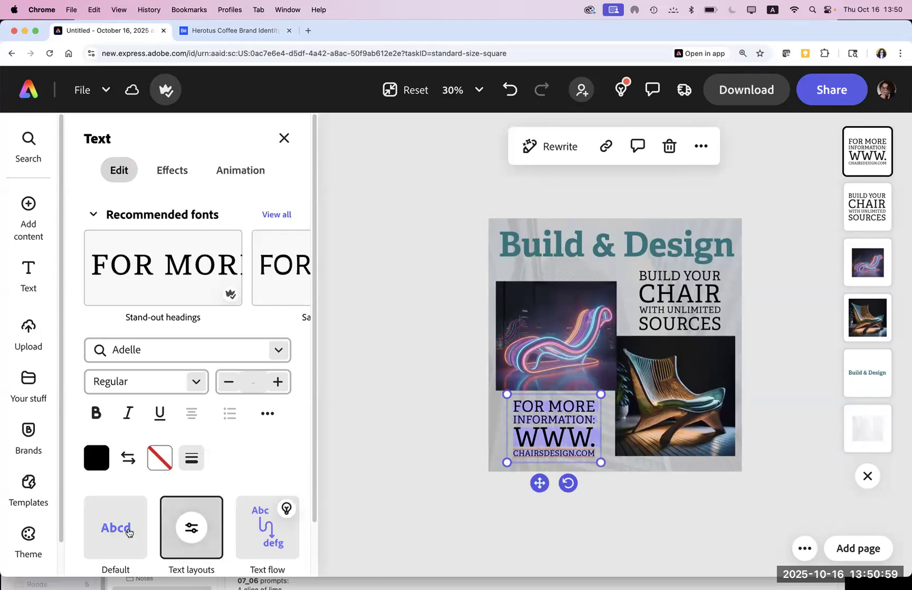
left_click(126, 530)
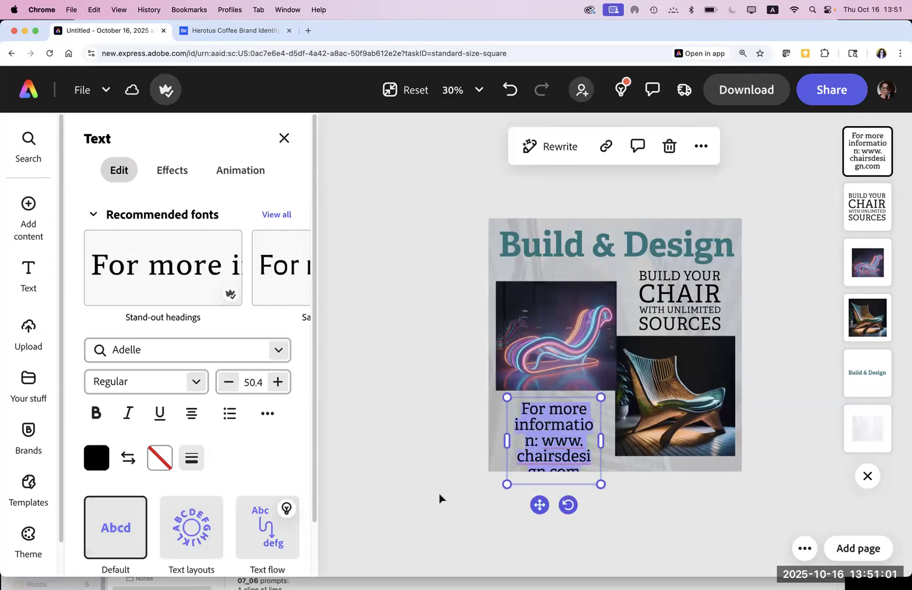
Step: Shrink the website text six size steps so the URL fits on one line
left_click(573, 428)
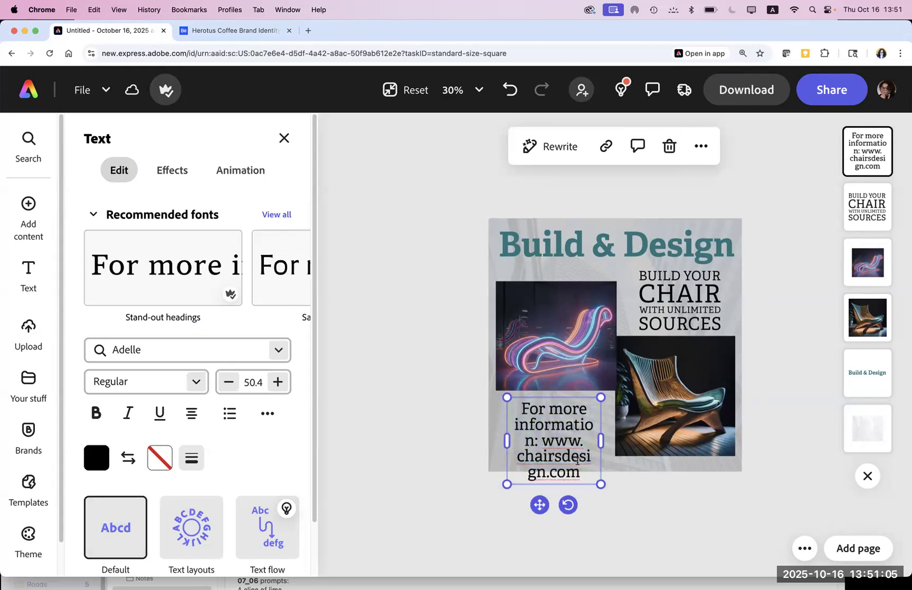
key("super+a")
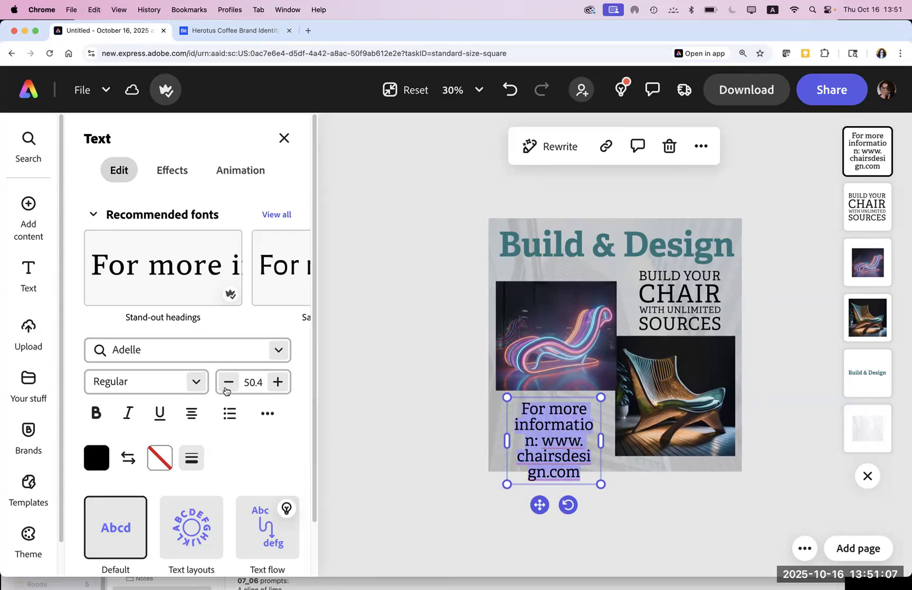
left_click(229, 383)
left_click(229, 382)
left_click(229, 383)
left_click(229, 383)
left_click(229, 383)
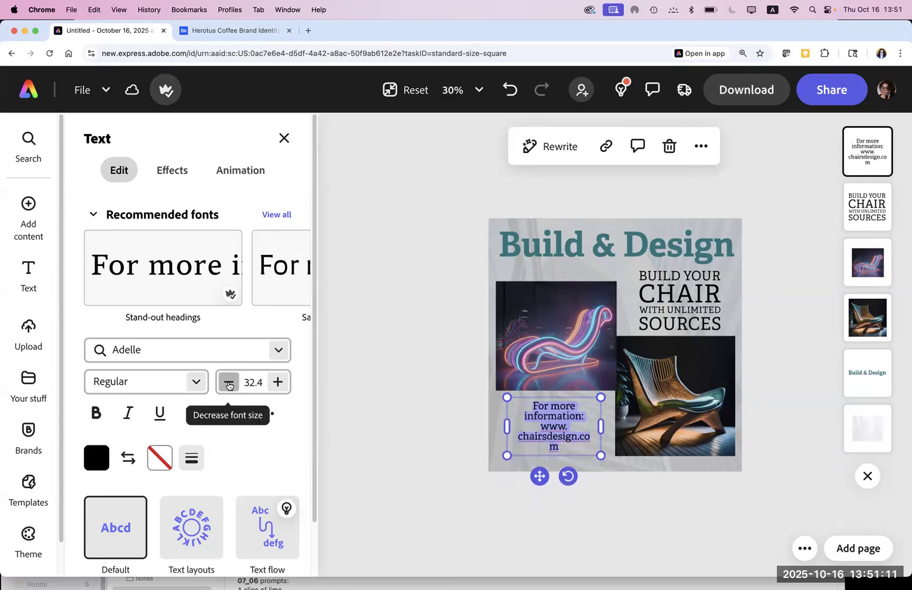
left_click(228, 383)
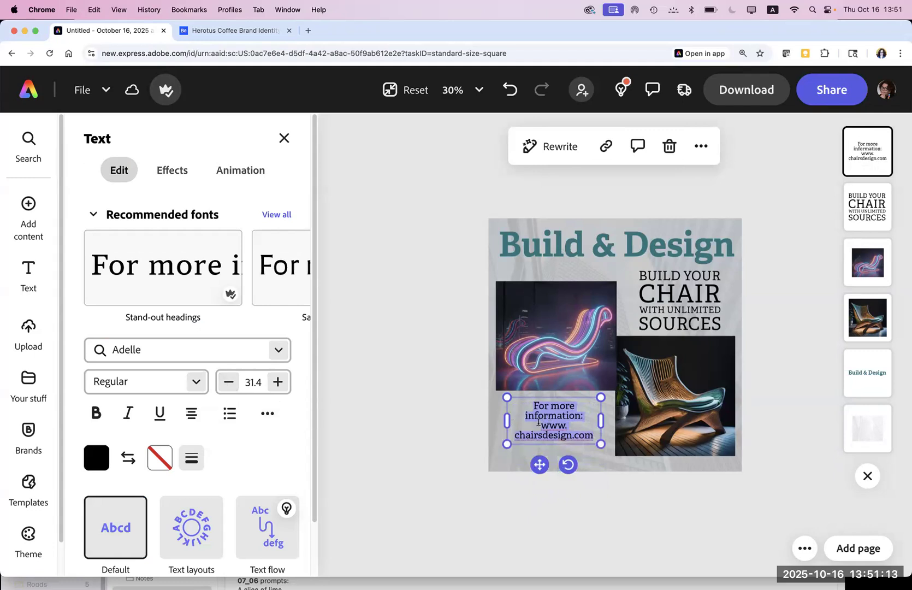
left_click(539, 424)
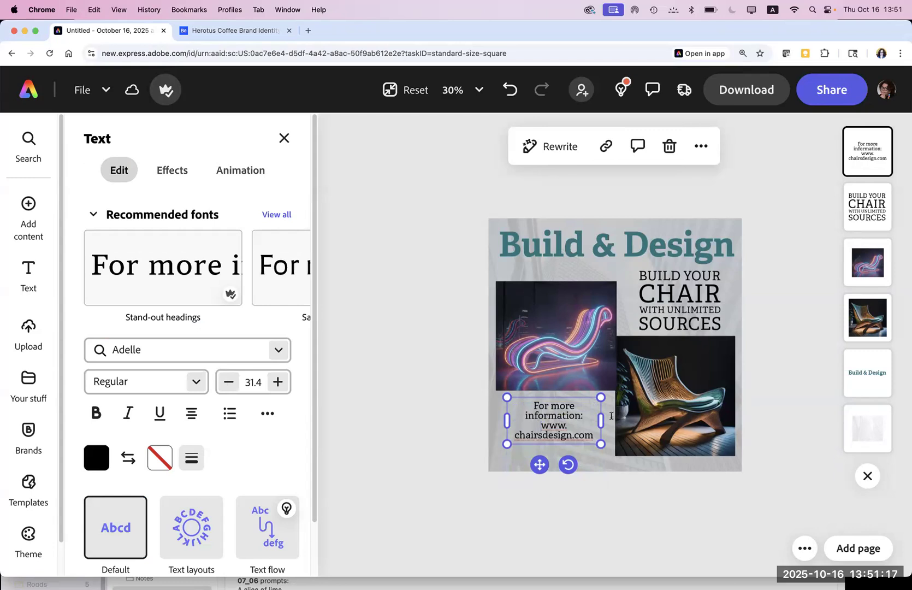
left_click(514, 432)
key("BackSpace")
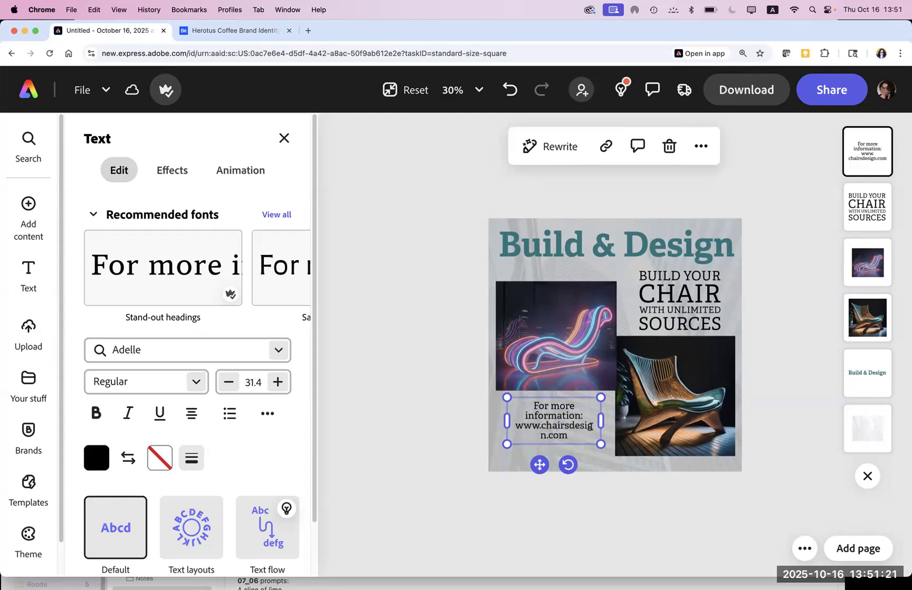
left_click_drag(601, 444, 631, 459)
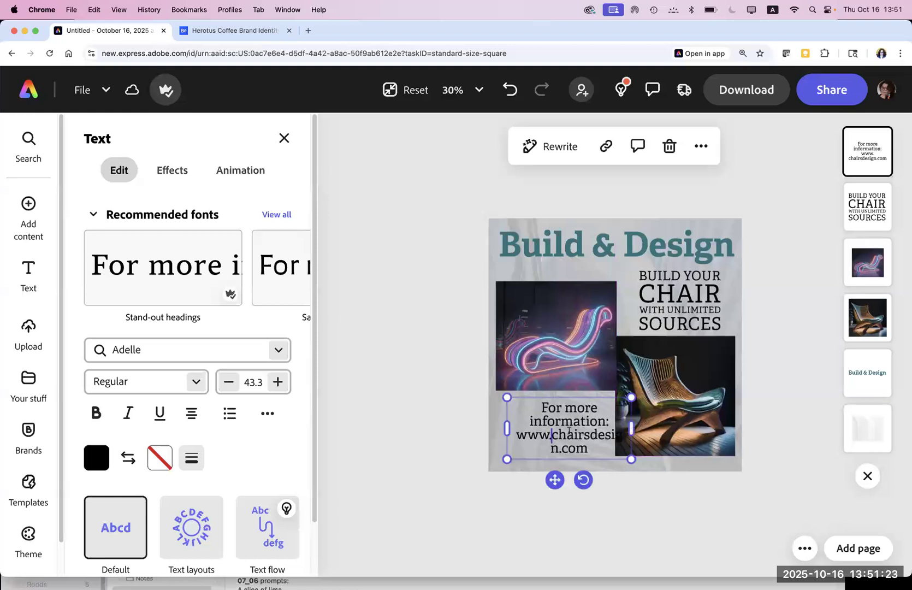
left_click_drag(550, 399, 535, 399)
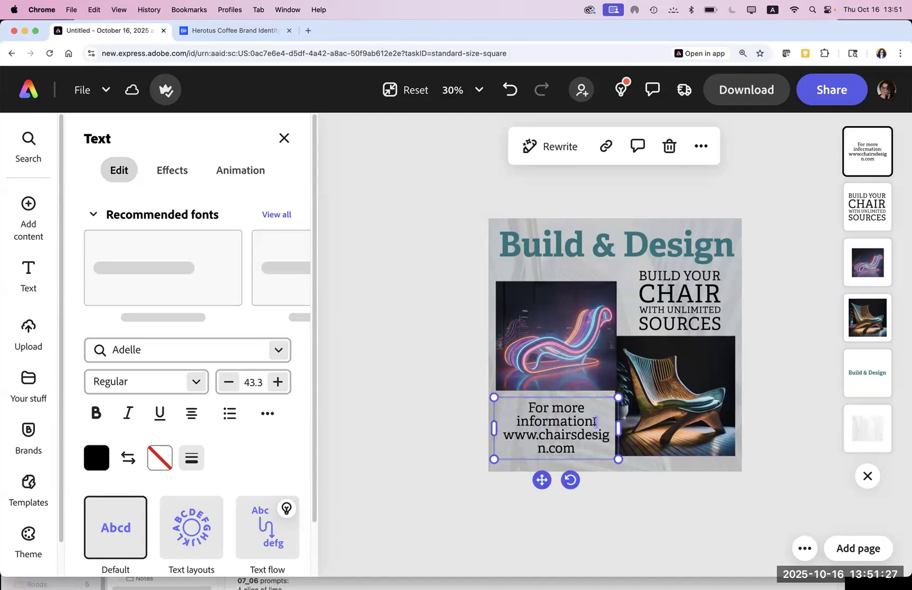
Step: Delete the 'For more information:' line and the URL, leaving the text box empty
left_click_drag(594, 421, 522, 405)
key("BackSpace")
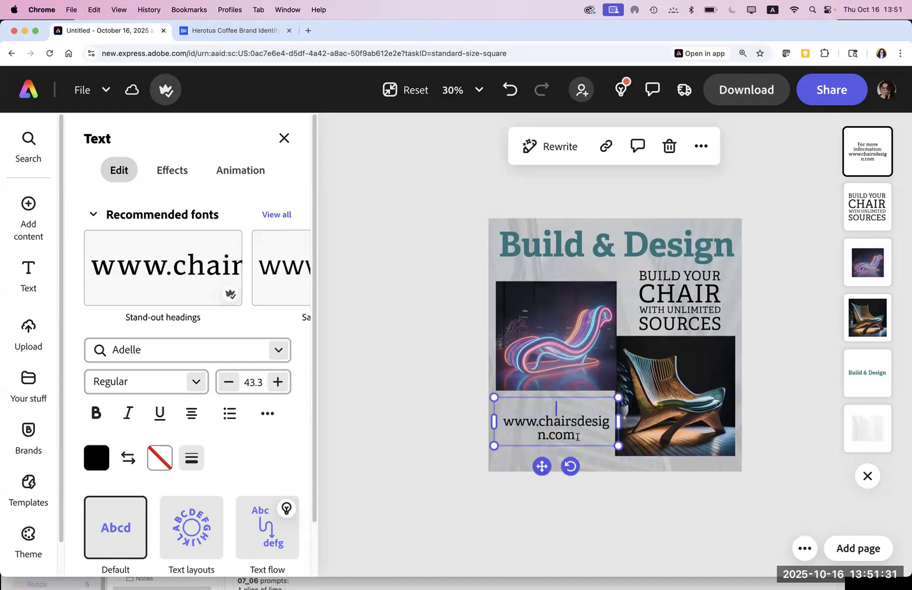
left_click_drag(577, 435, 491, 419)
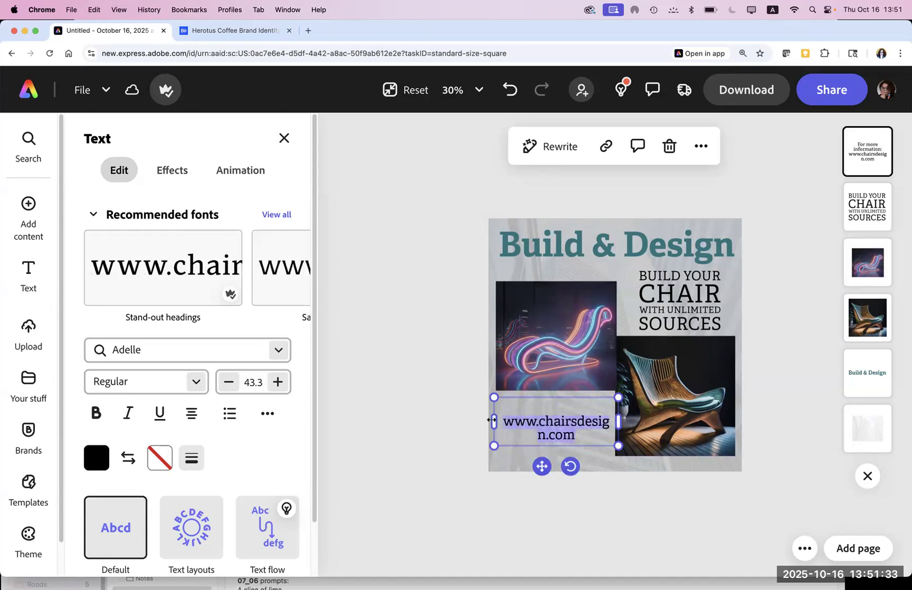
key("BackSpace")
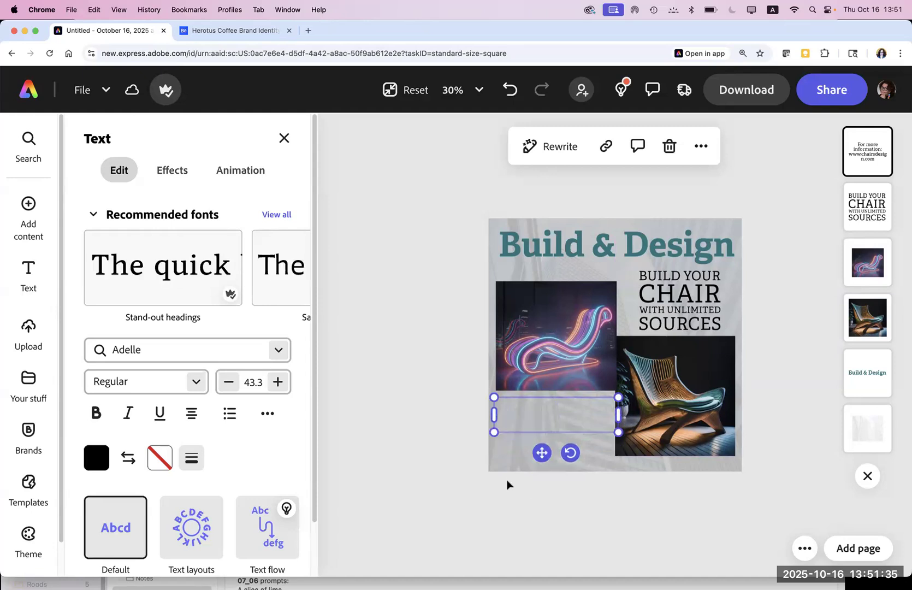
Step: Discard the empty text box, select the Build & Design heading and show the Add content options
left_click(446, 389)
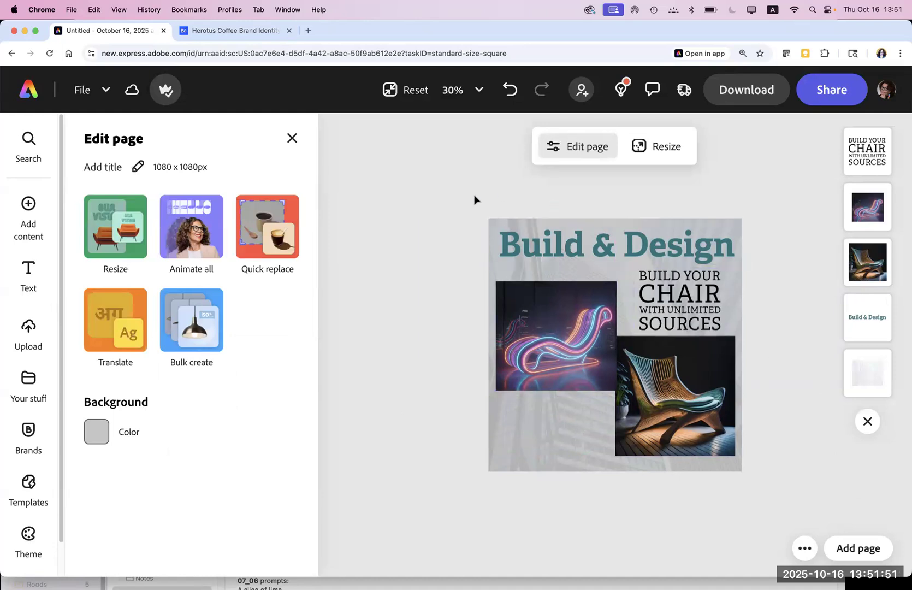
left_click(525, 229)
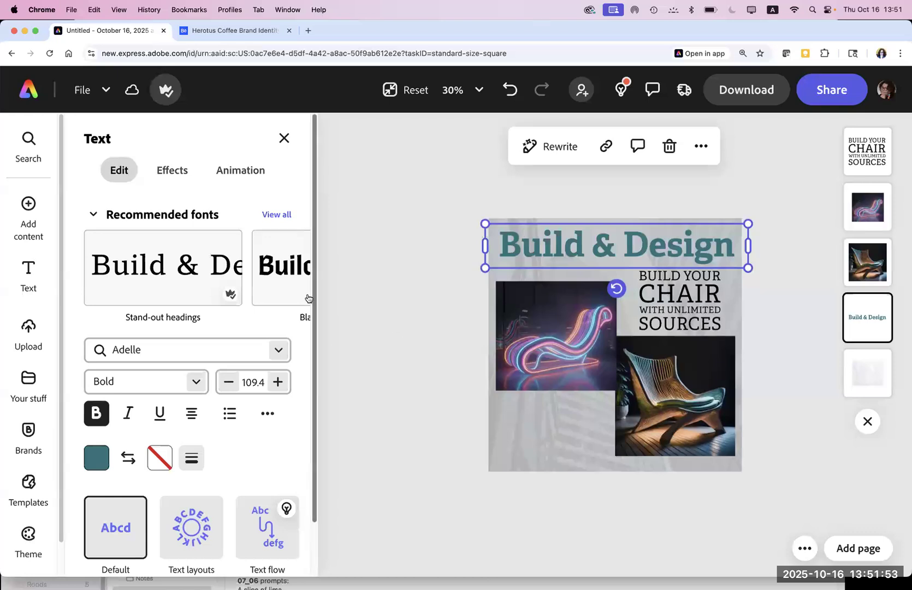
scroll(309, 485, "down", 2)
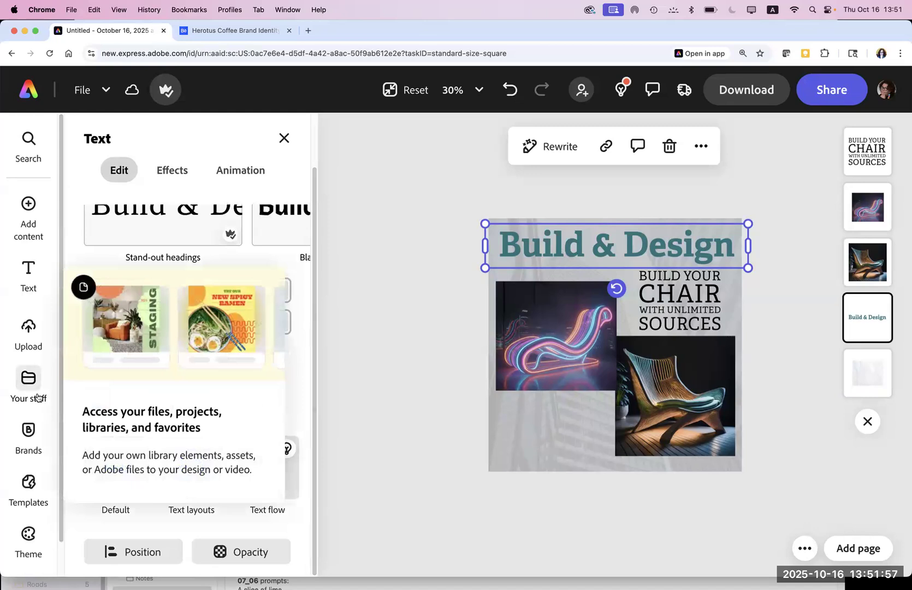
mouse_move(28, 237)
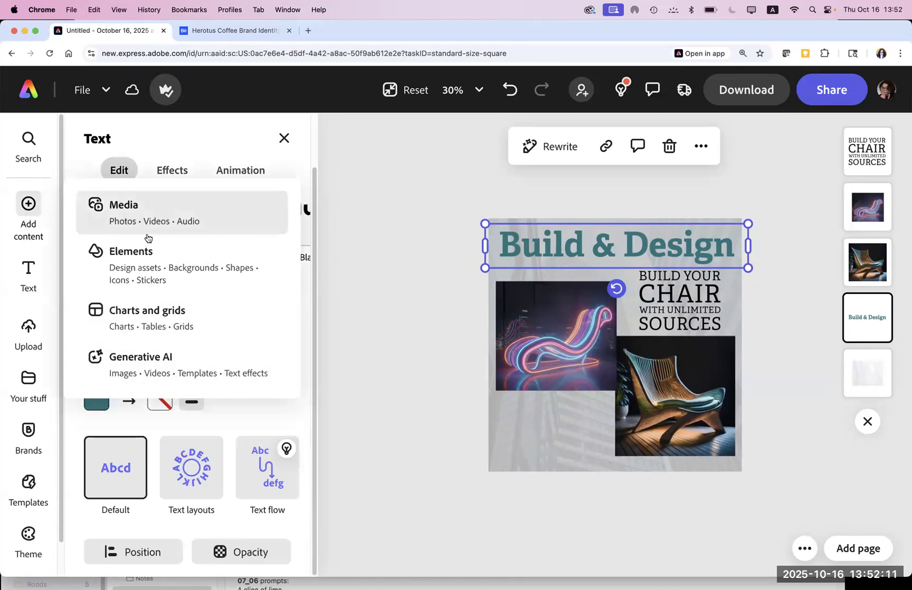
Step: Drag the orange chair from the Elements Chair design assets into the poster's lower-left gap
left_click(158, 271)
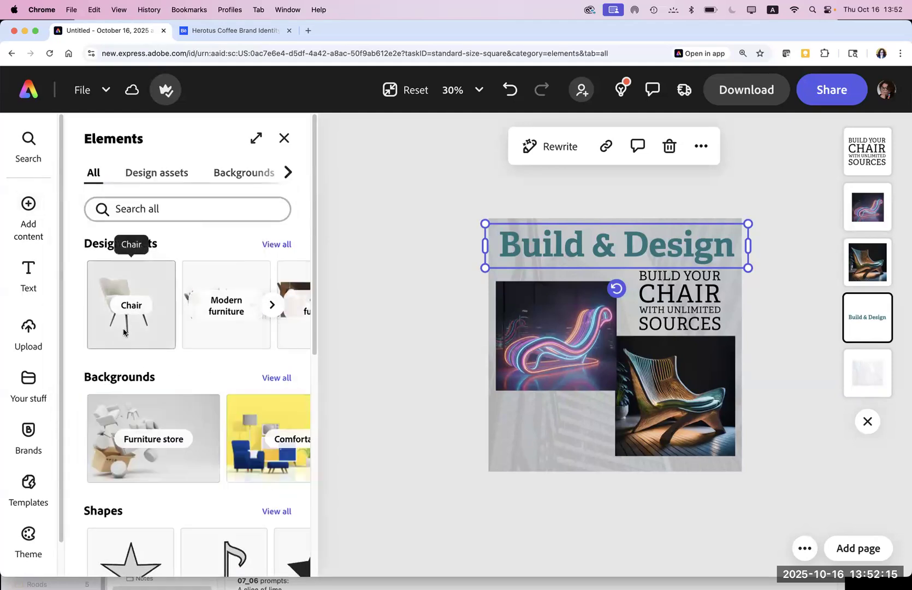
left_click(123, 331)
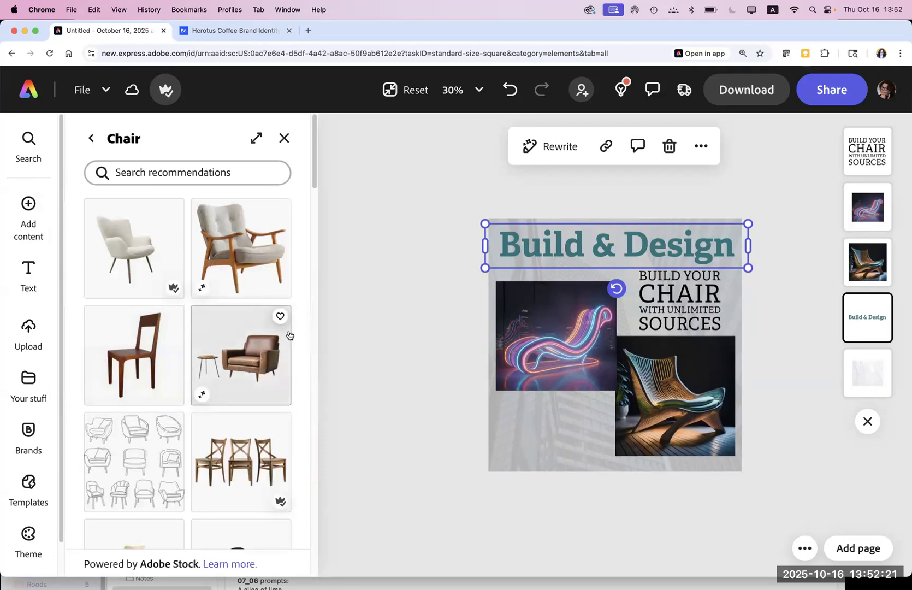
scroll(308, 288, "down", 6)
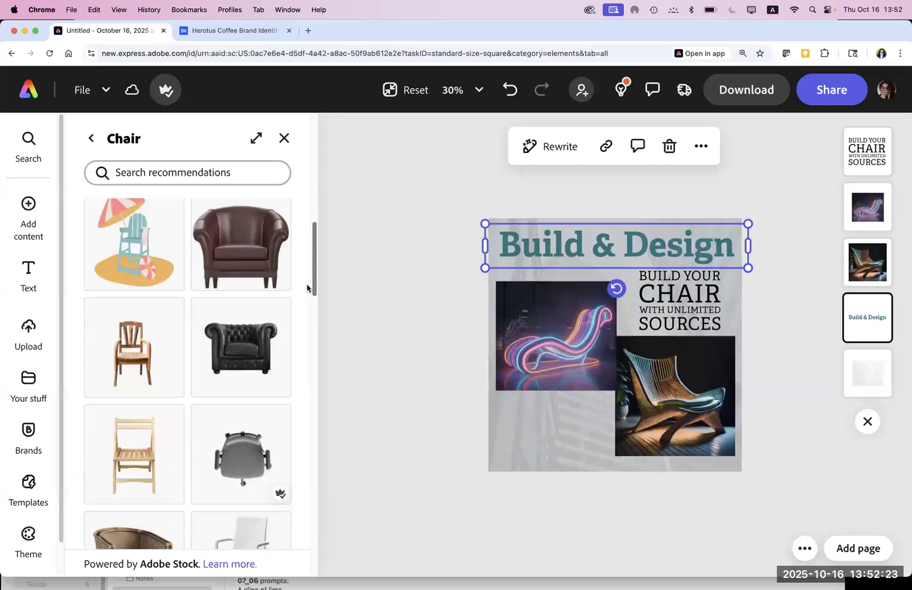
scroll(297, 367, "down", 10)
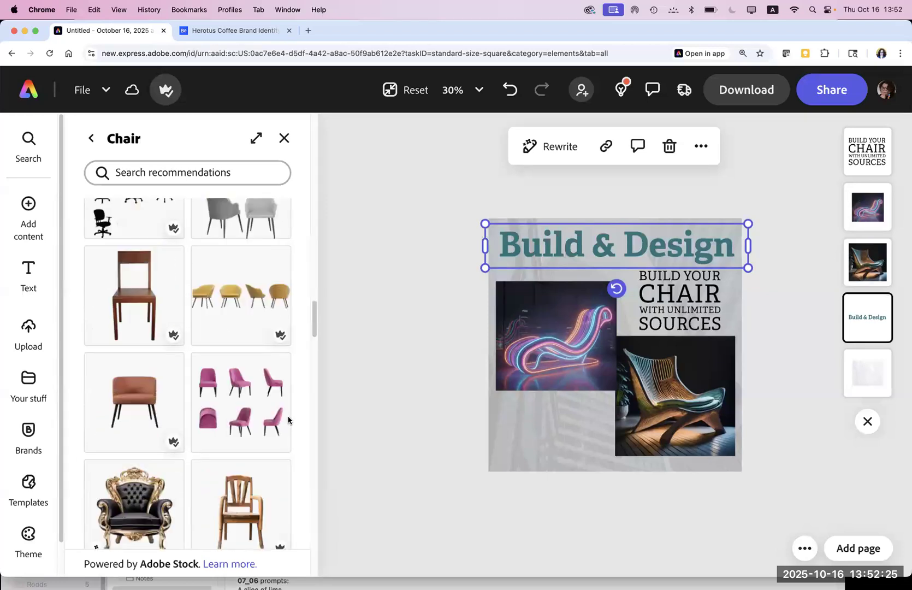
scroll(287, 425, "down", 2)
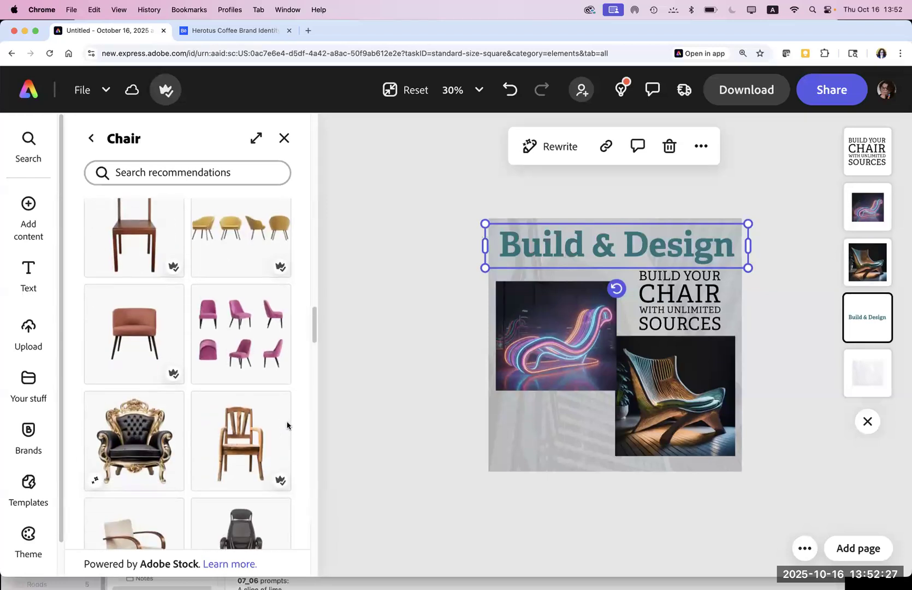
scroll(288, 426, "up", 5)
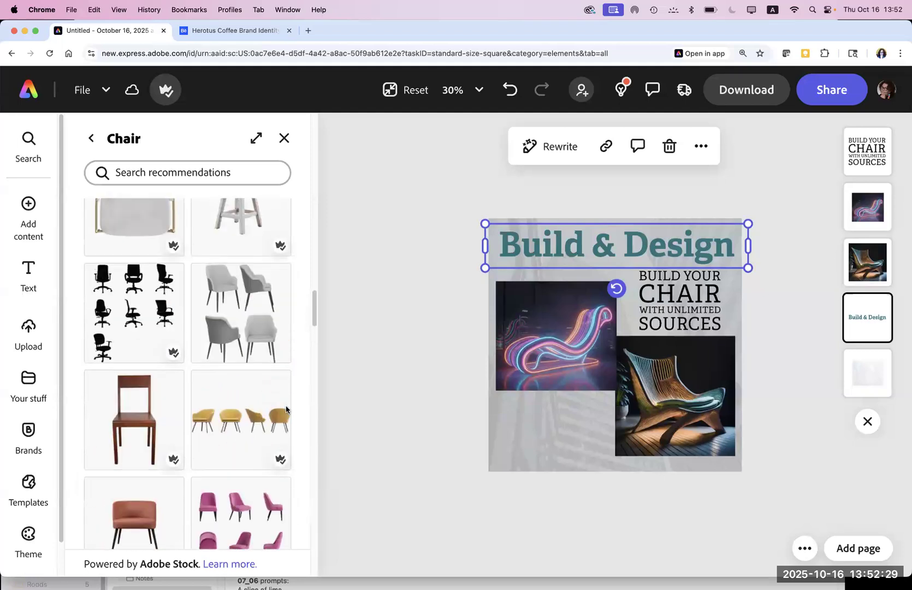
left_click_drag(144, 518, 549, 410)
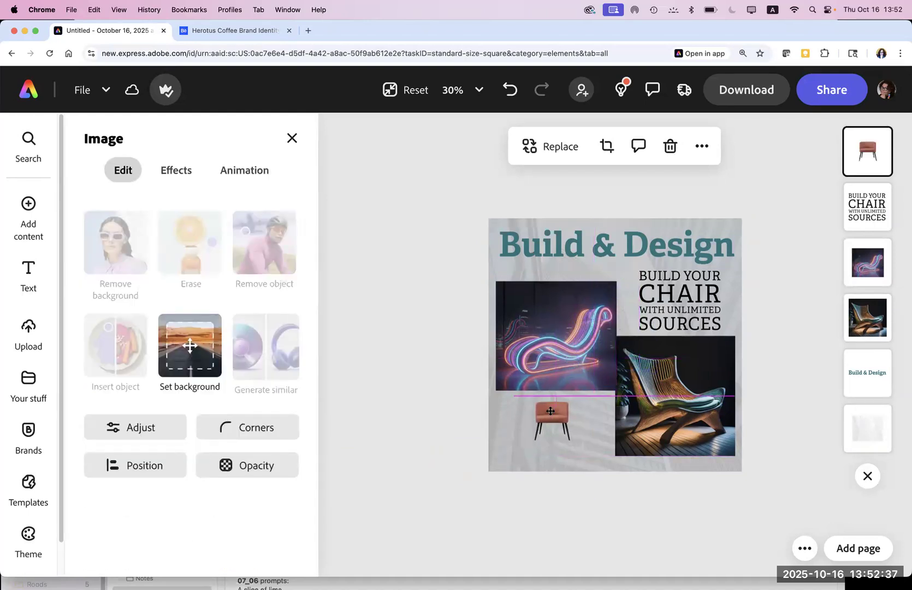
left_click_drag(410, 404, 412, 403)
left_click(412, 403)
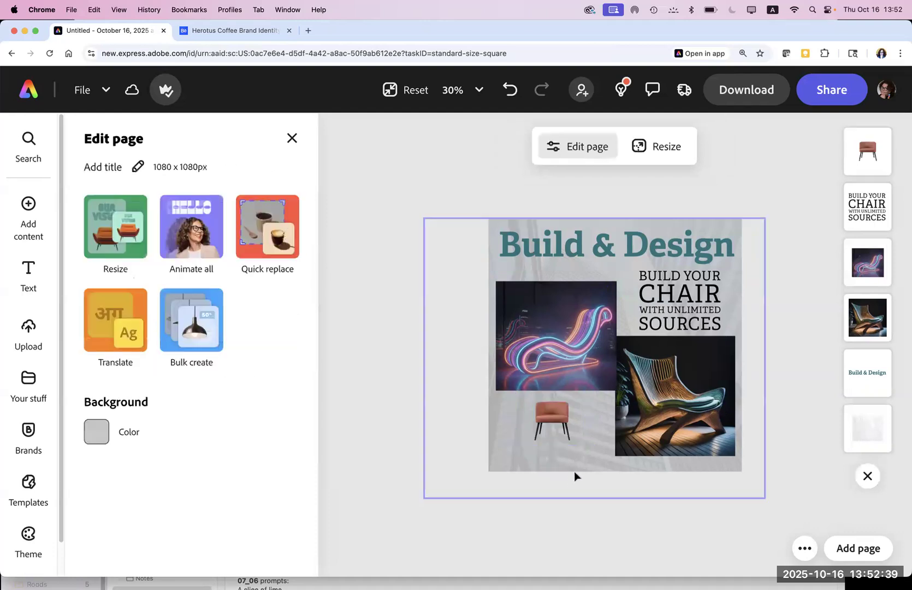
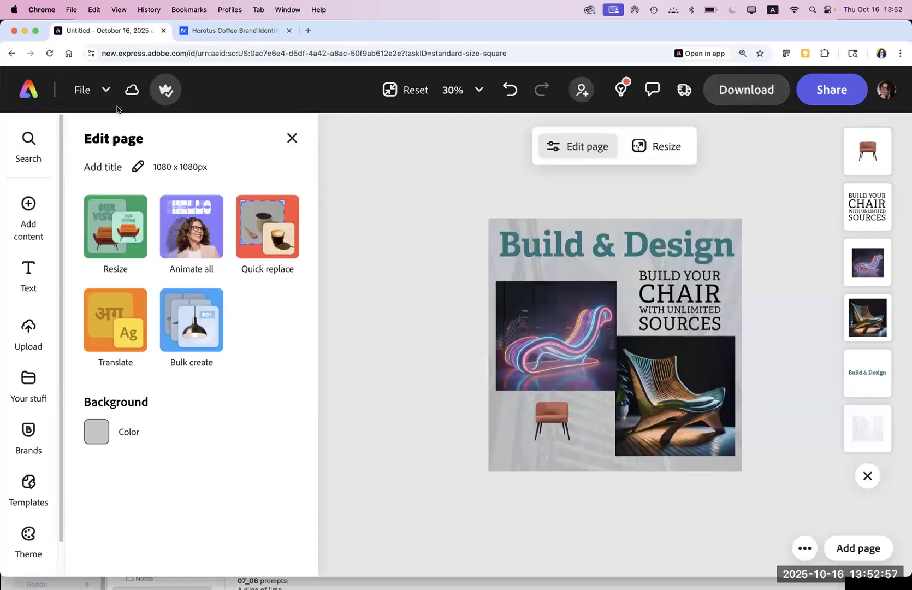
Step: Return to the Adobe Express home page and browse the Recent files list
left_click(33, 98)
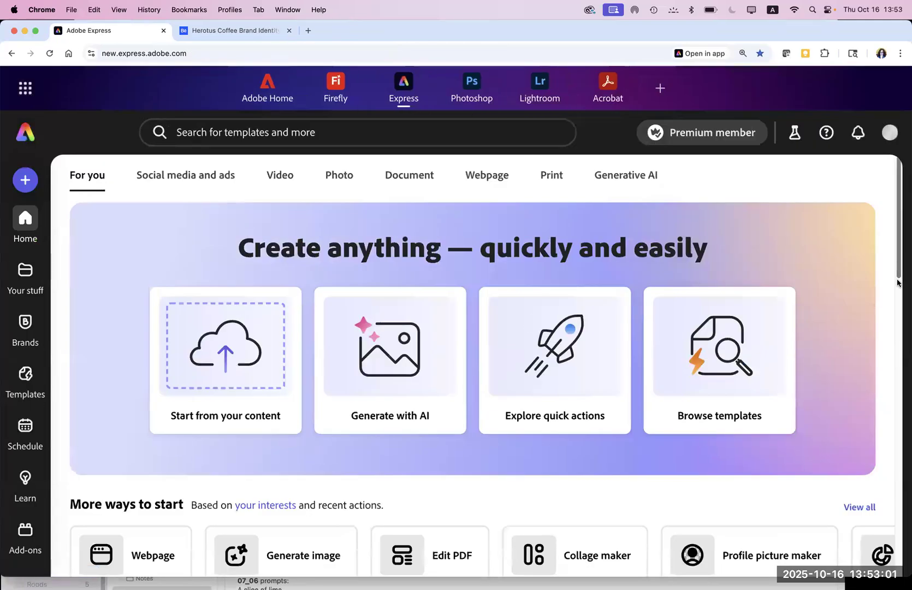
left_click_drag(900, 273, 900, 333)
scroll(901, 341, "down", 3)
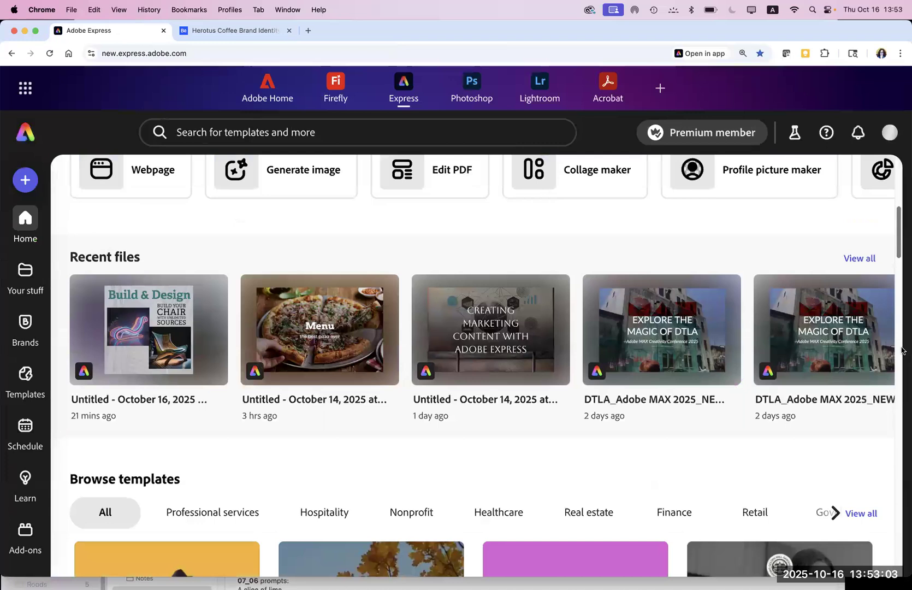
scroll(903, 351, "up", 2)
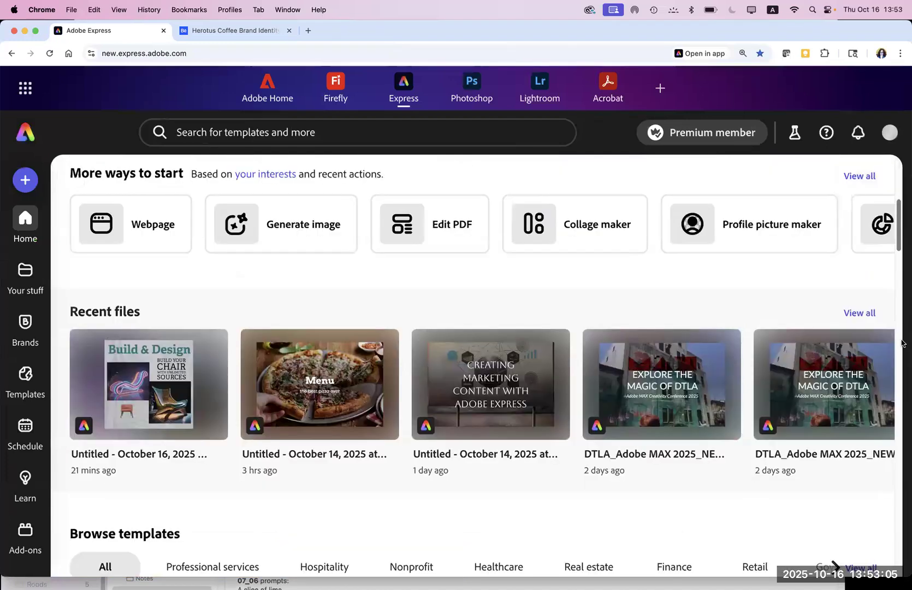
scroll(901, 350, "down", 1)
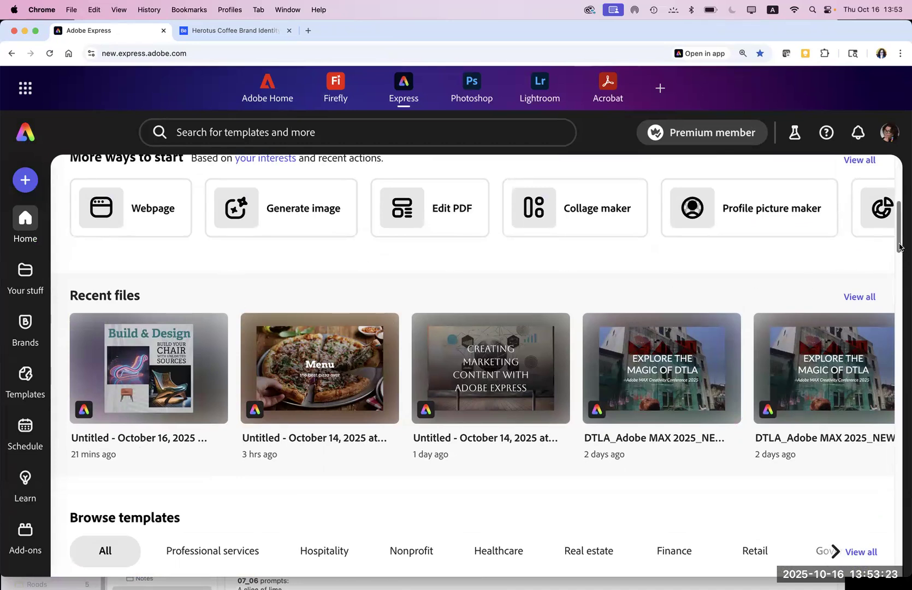
scroll(896, 225, "up", 3)
scroll(896, 225, "up", 2)
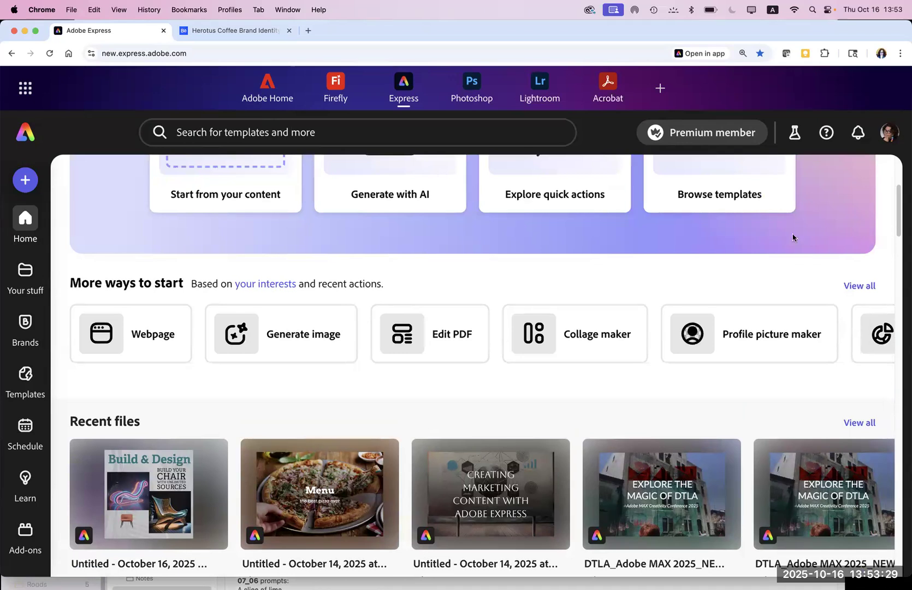
left_click(553, 196)
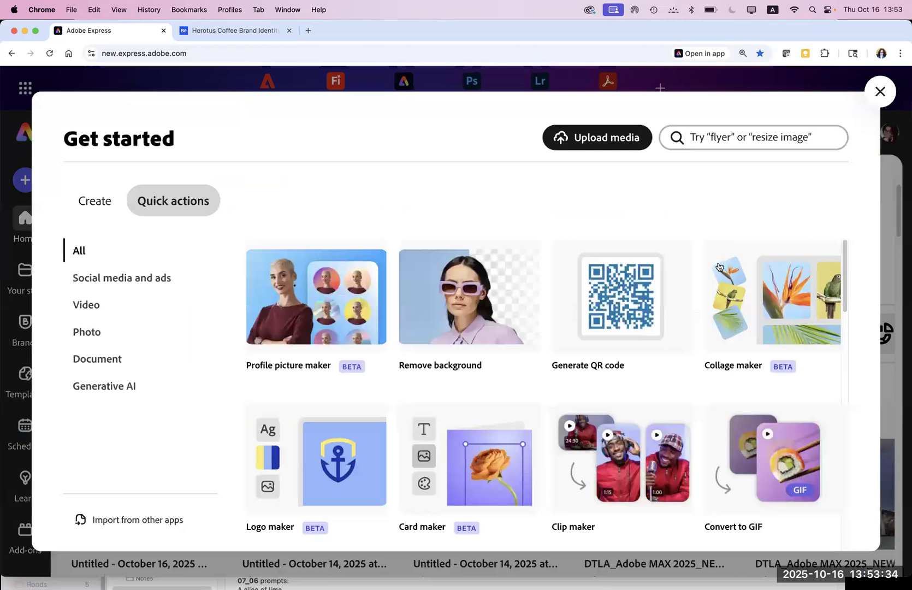
left_click(628, 293)
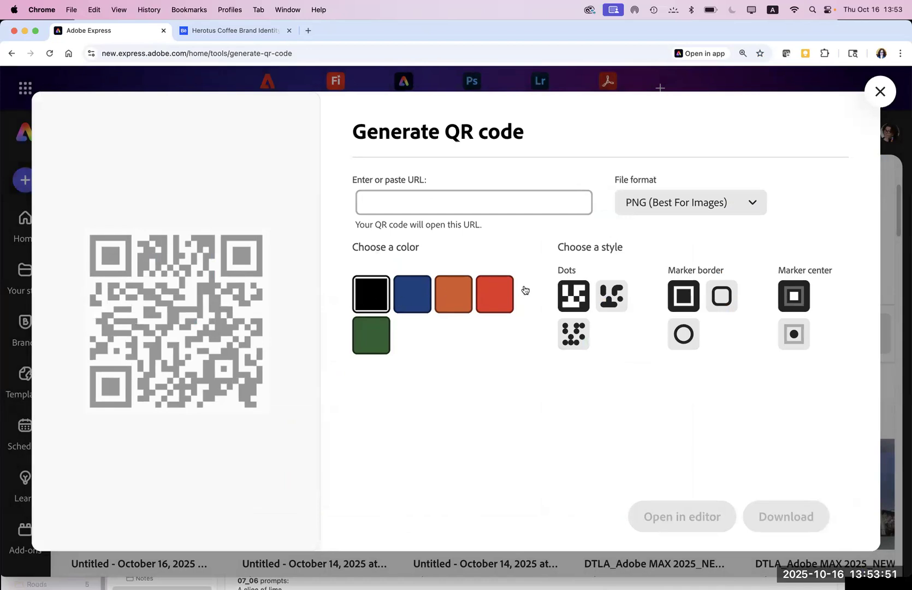
left_click(576, 303)
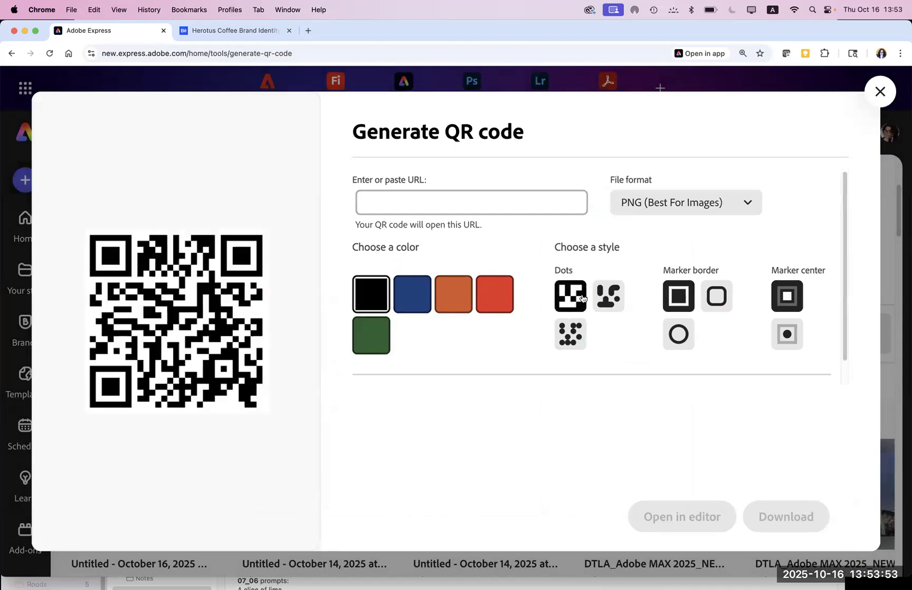
left_click(438, 206)
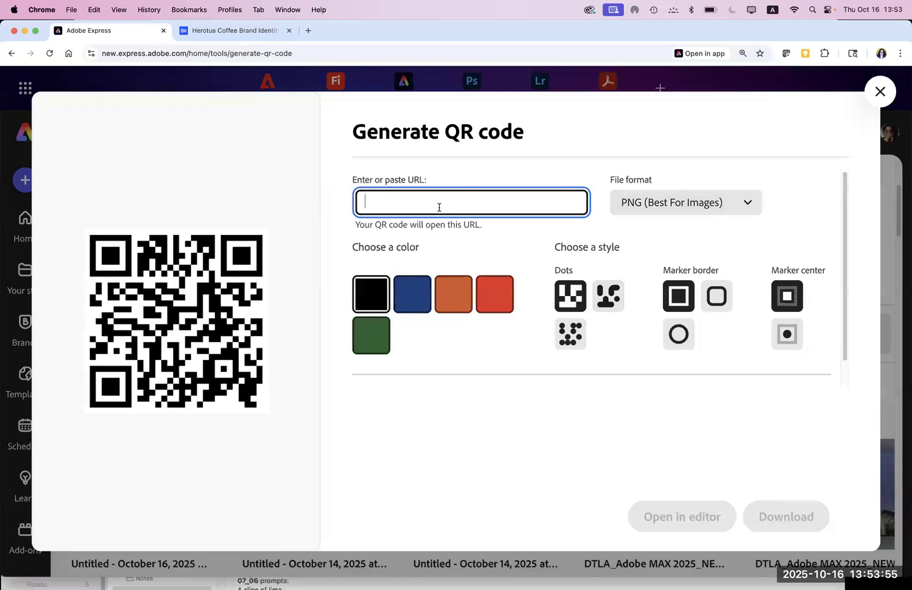
type("https://www")
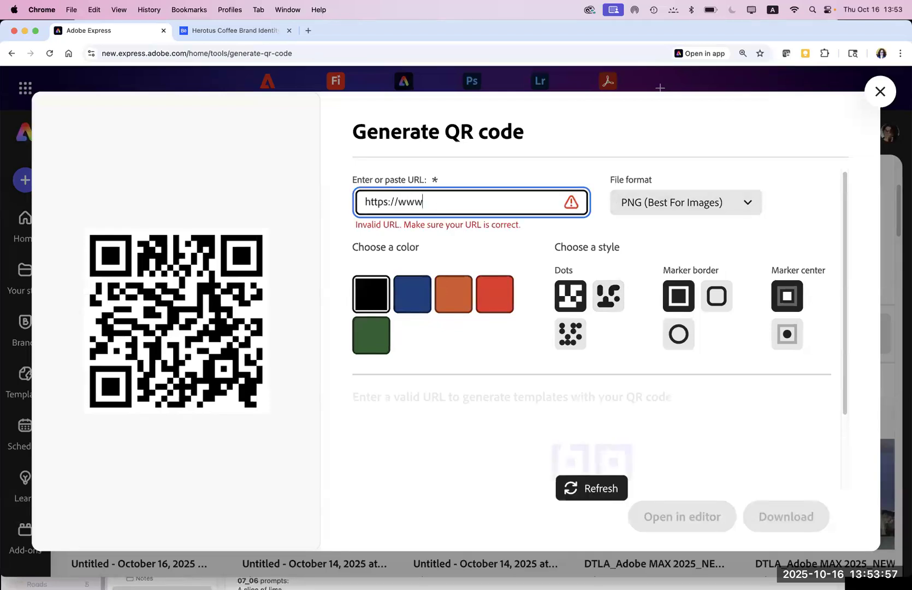
type(".chairs.com")
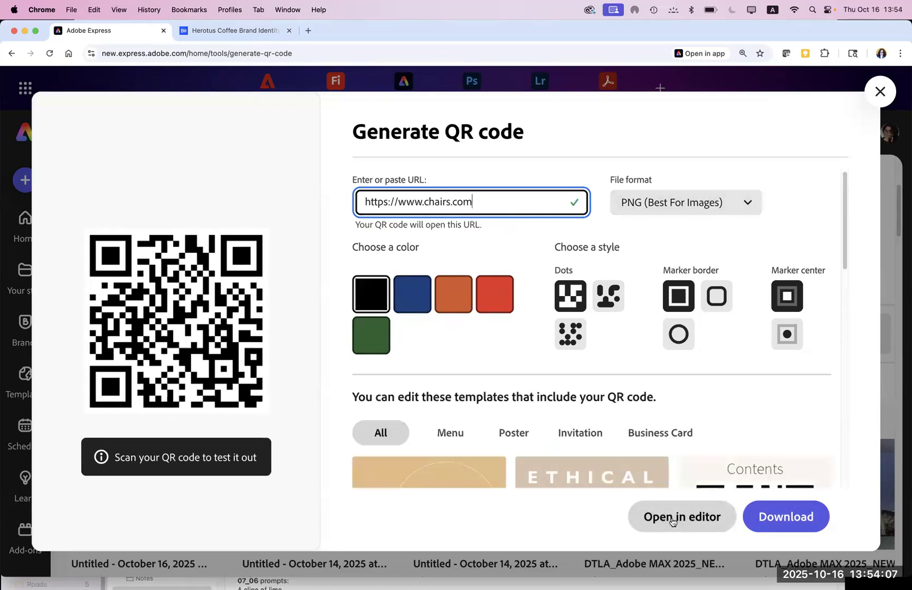
left_click(671, 517)
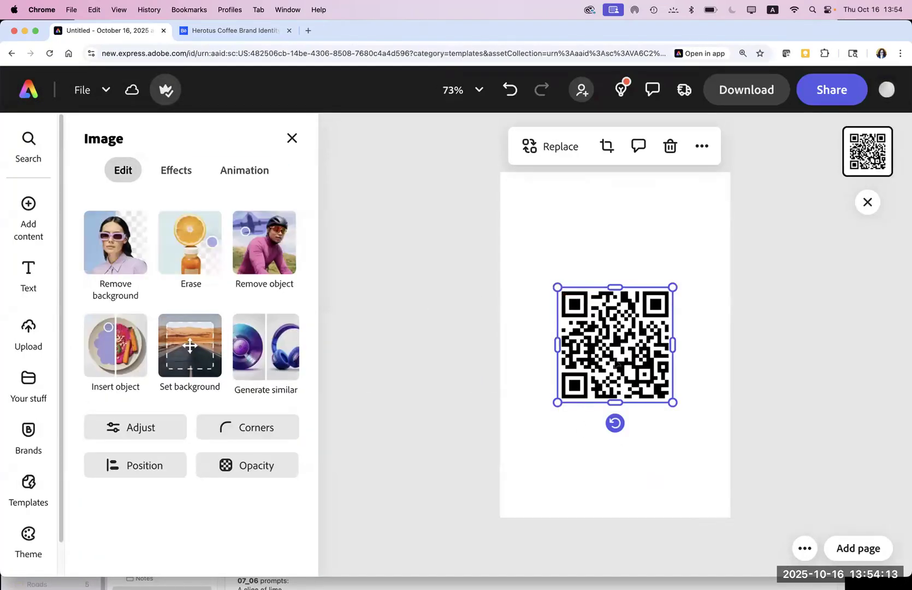
Step: From the home page, generate a chairs.com QR code and download it as adobe-express-qr-code.png
left_click(29, 101)
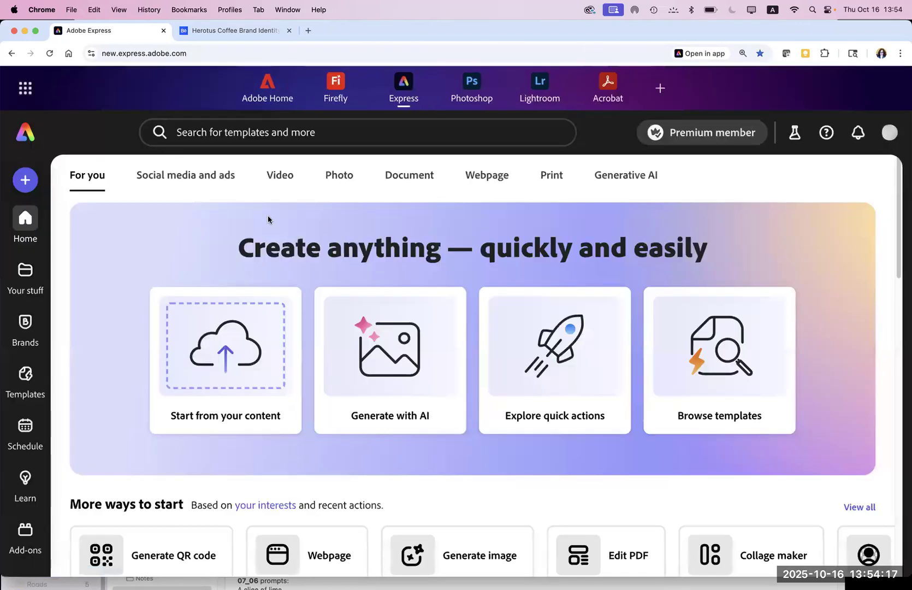
left_click(536, 382)
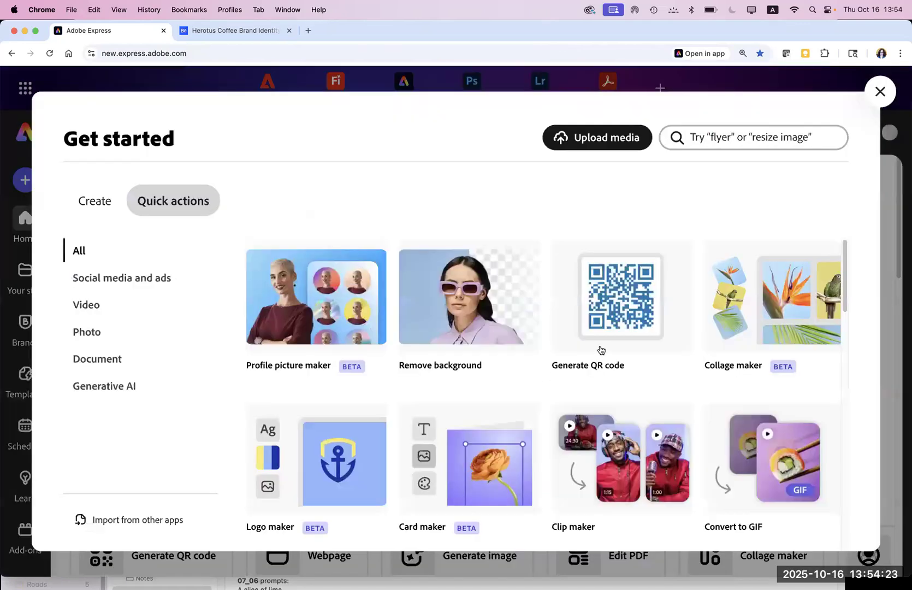
left_click(620, 315)
left_click(361, 202)
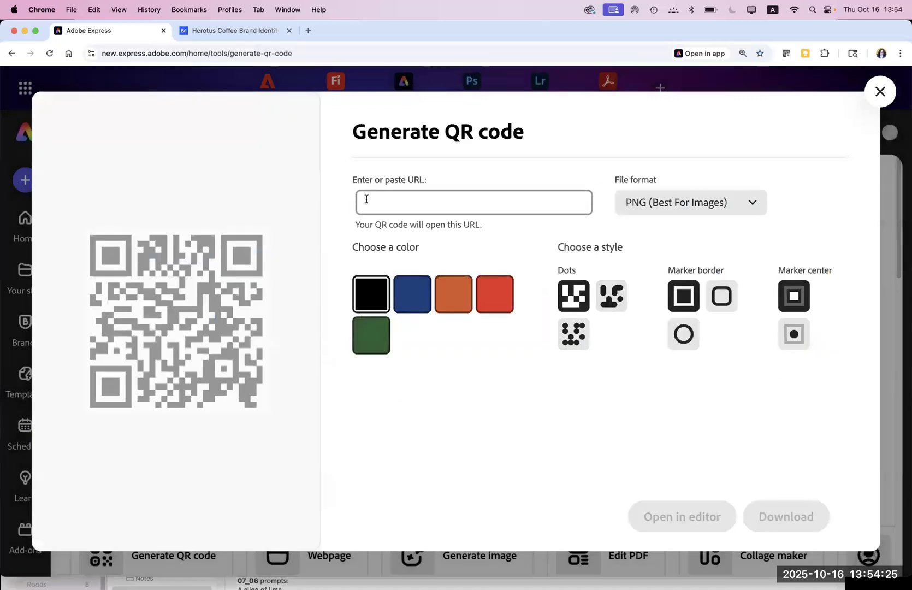
type("https://www.s")
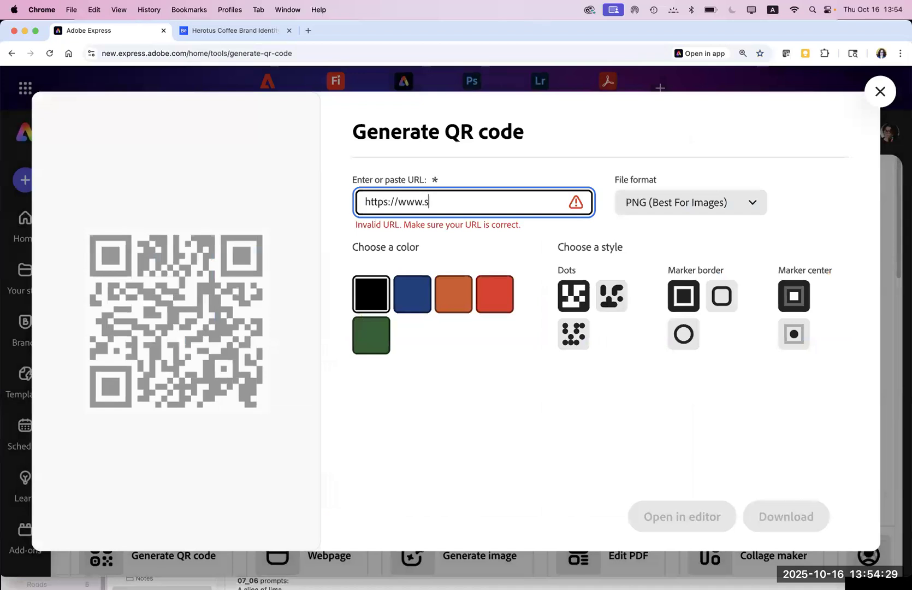
key("BackSpace")
type("chairs.com")
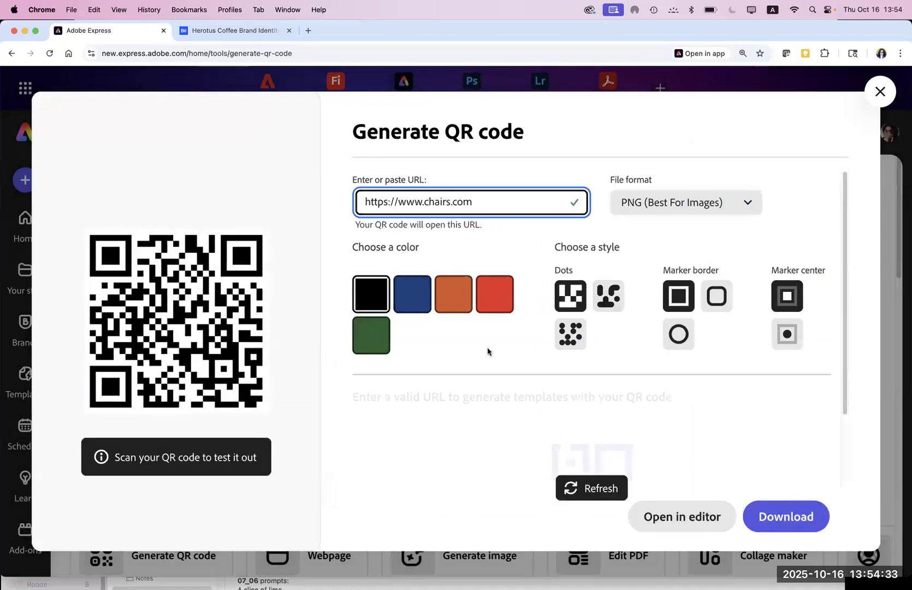
left_click(571, 297)
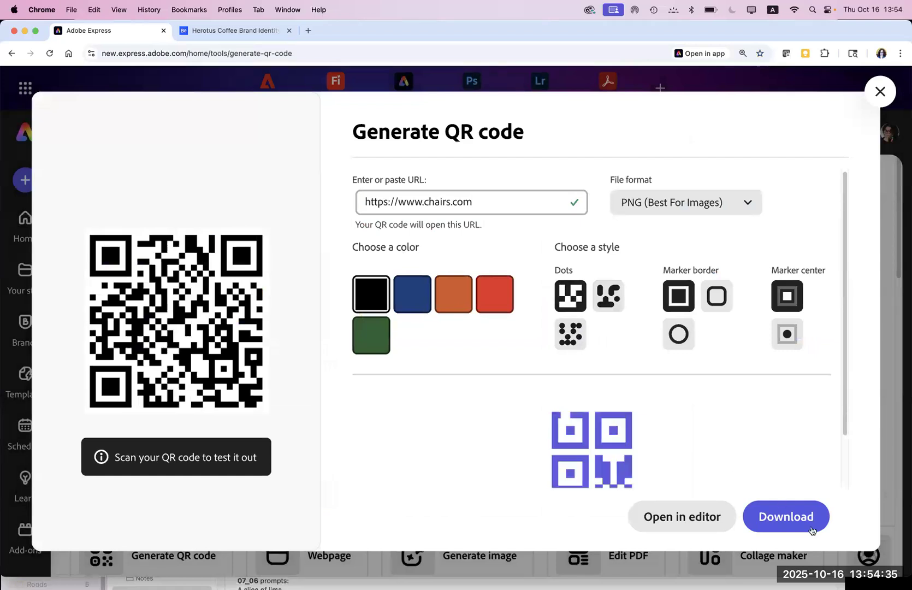
left_click(785, 517)
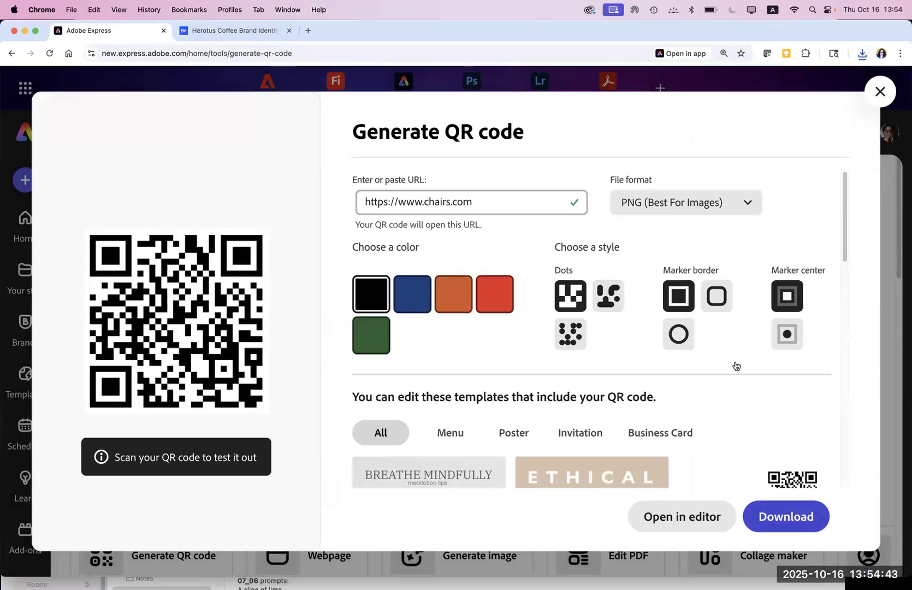
left_click(879, 91)
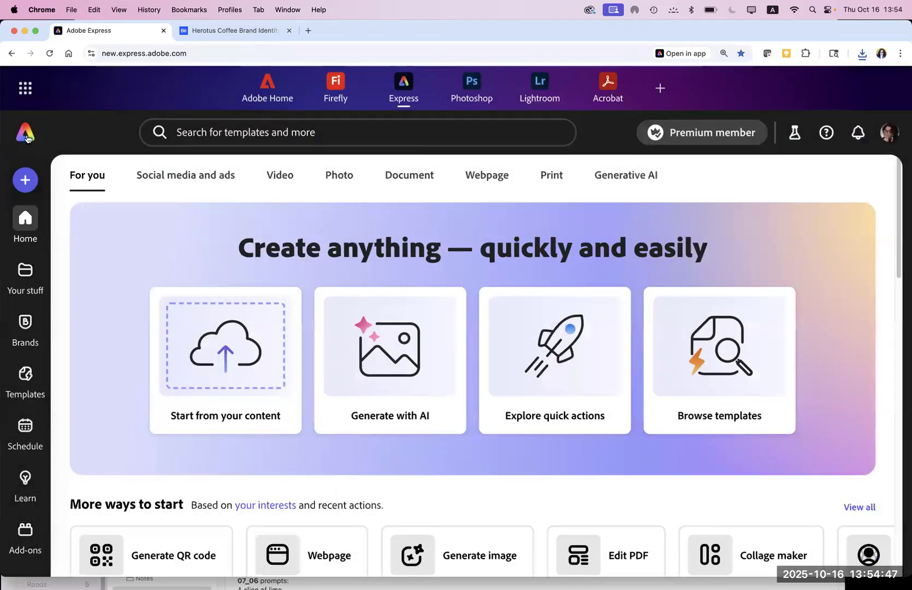
Step: Reopen the Build & Design chair poster from Recent files, toggling the Edit page panel
scroll(894, 311, "down", 8)
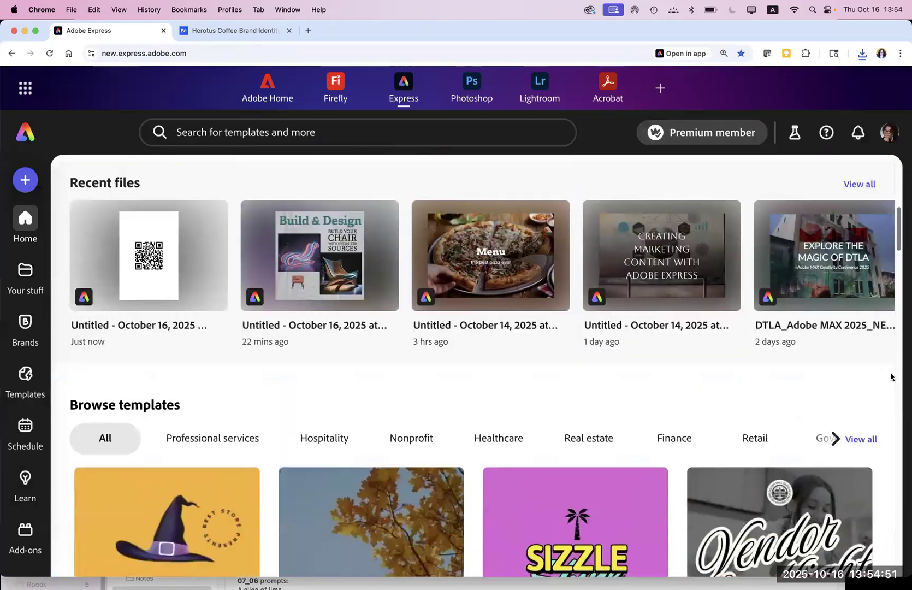
scroll(891, 377, "up", 1)
left_click(361, 267)
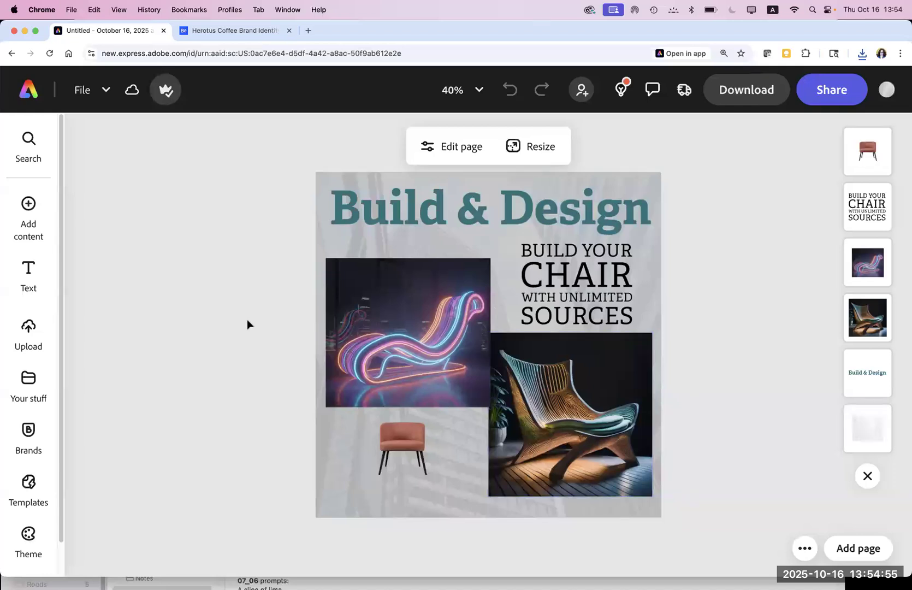
left_click(230, 265)
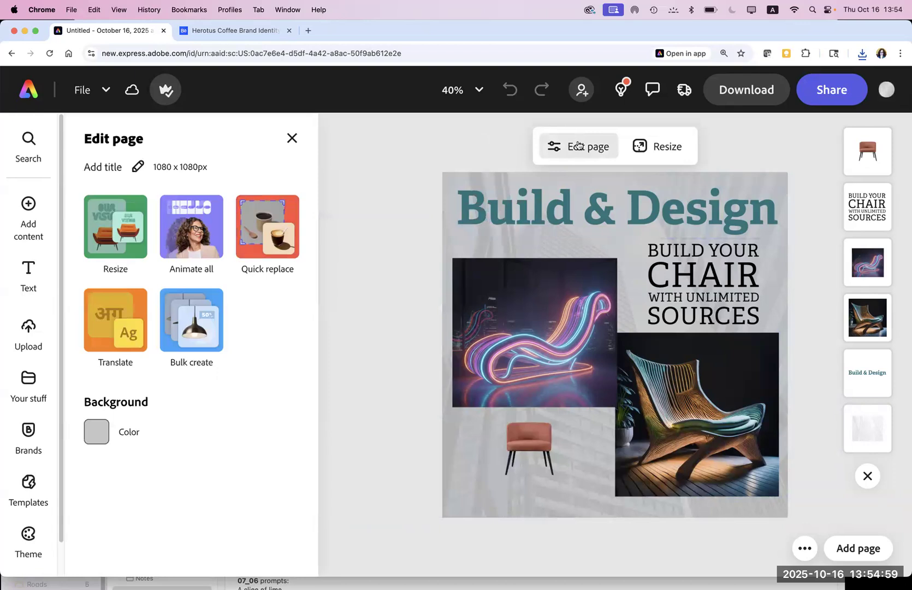
left_click(578, 146)
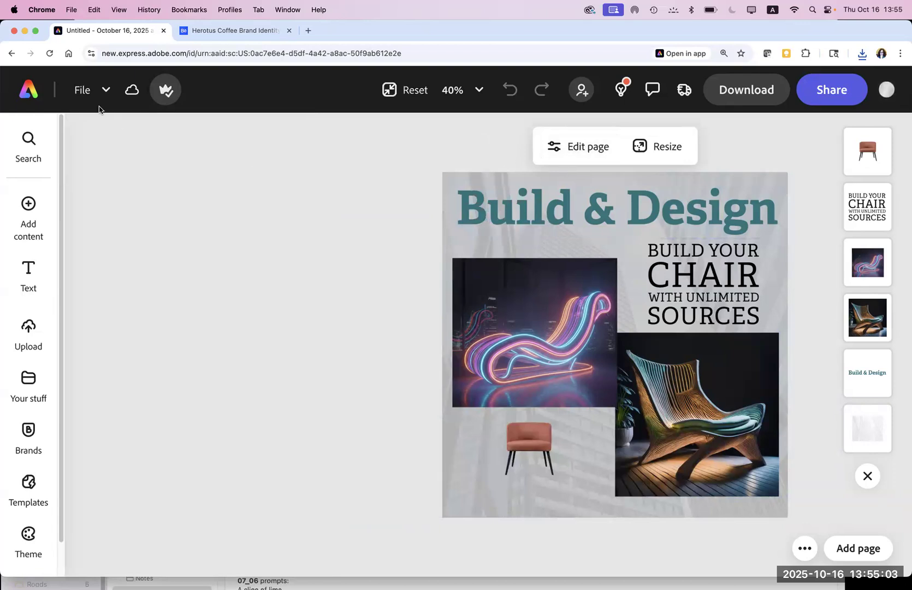
left_click(85, 91)
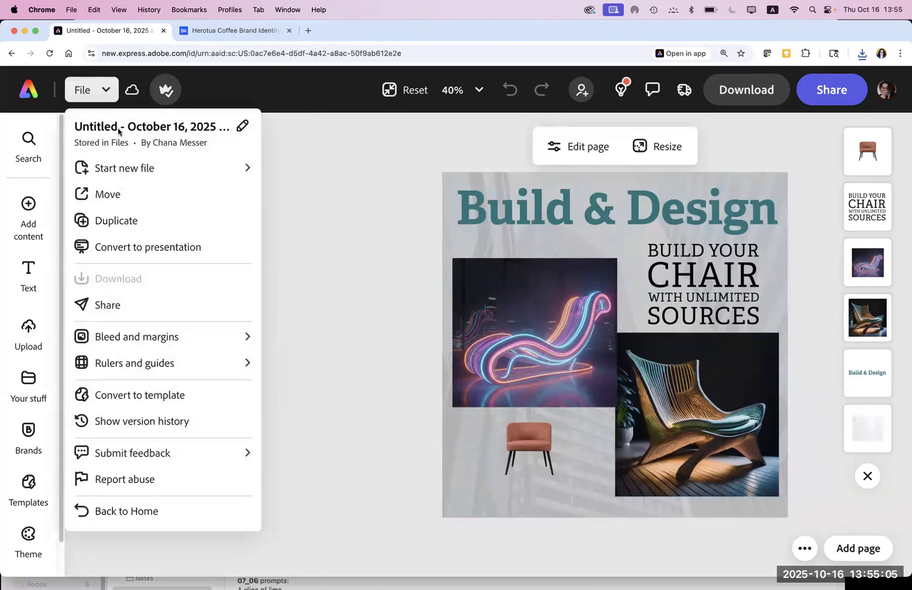
Step: Replace the untitled date-based file name with 'Chairs_Social media post' and save it
left_click(240, 129)
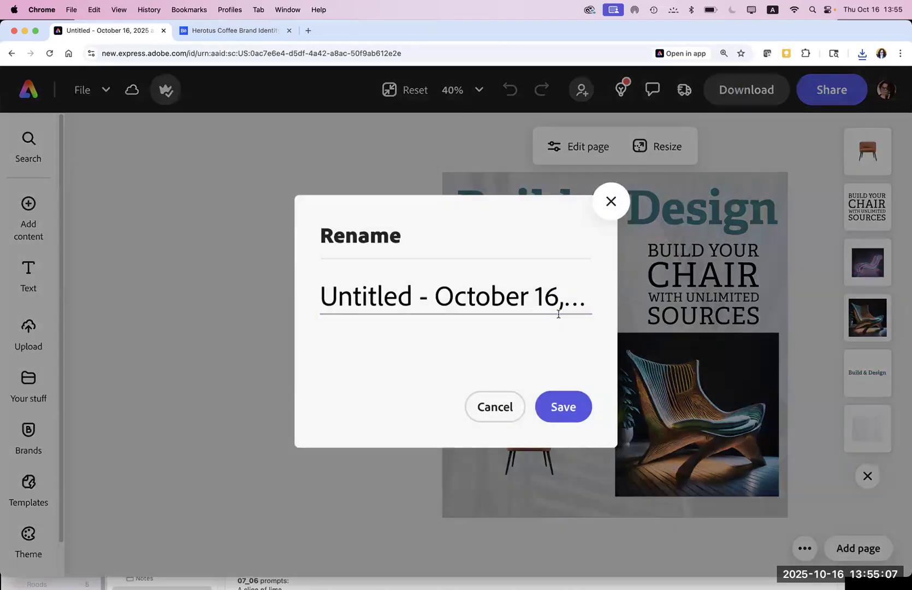
key("super+a")
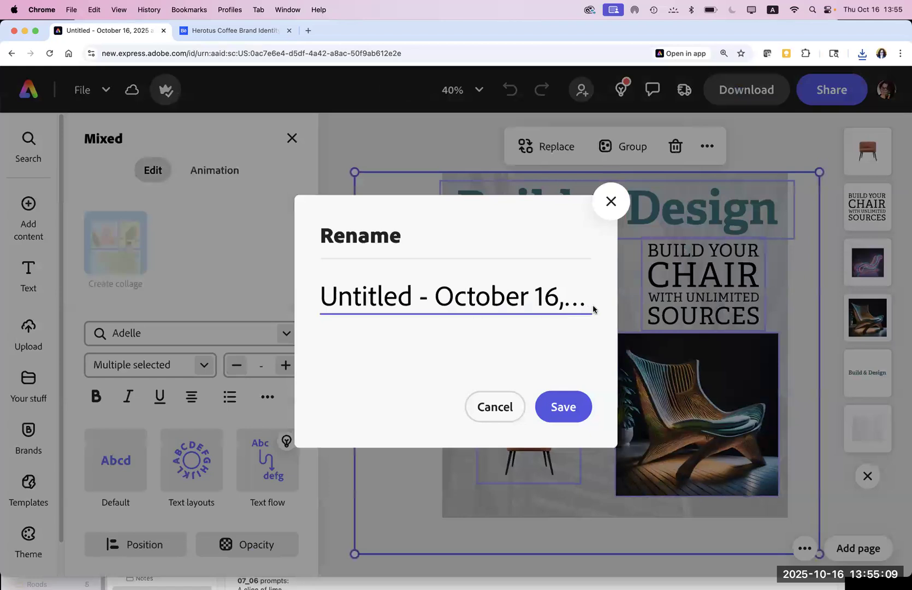
left_click(571, 299)
left_click_drag(600, 301, 382, 294)
left_click_drag(316, 296, 623, 325)
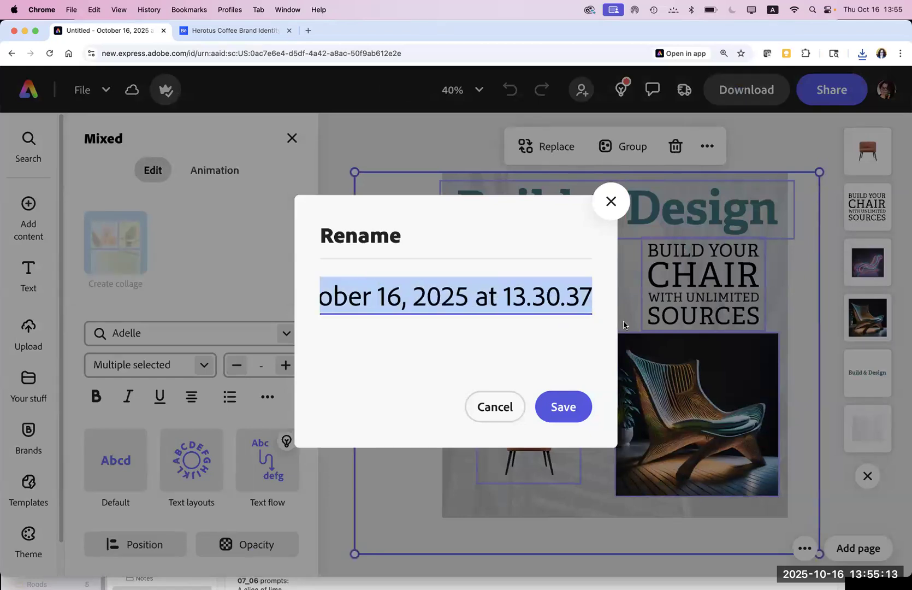
type("Chair")
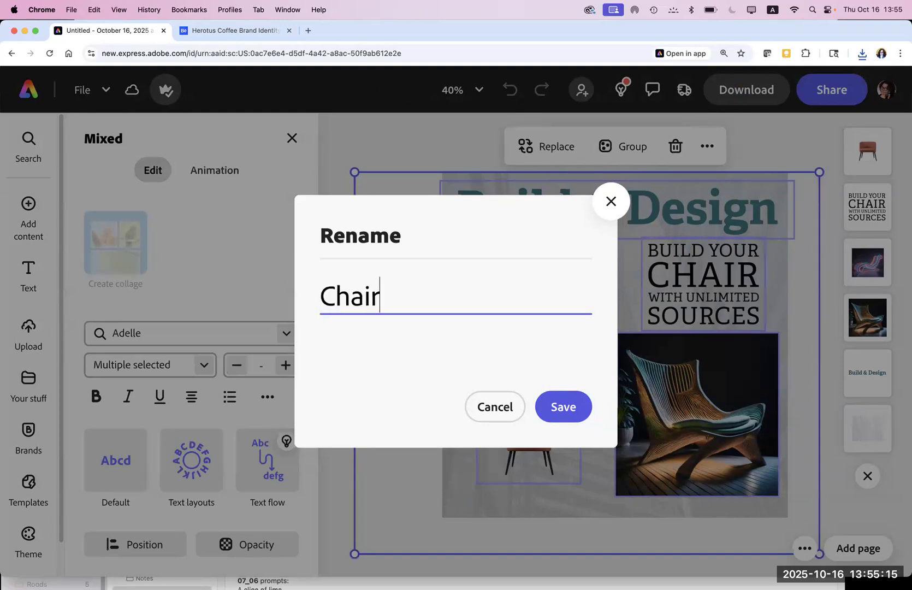
type("s_Soc")
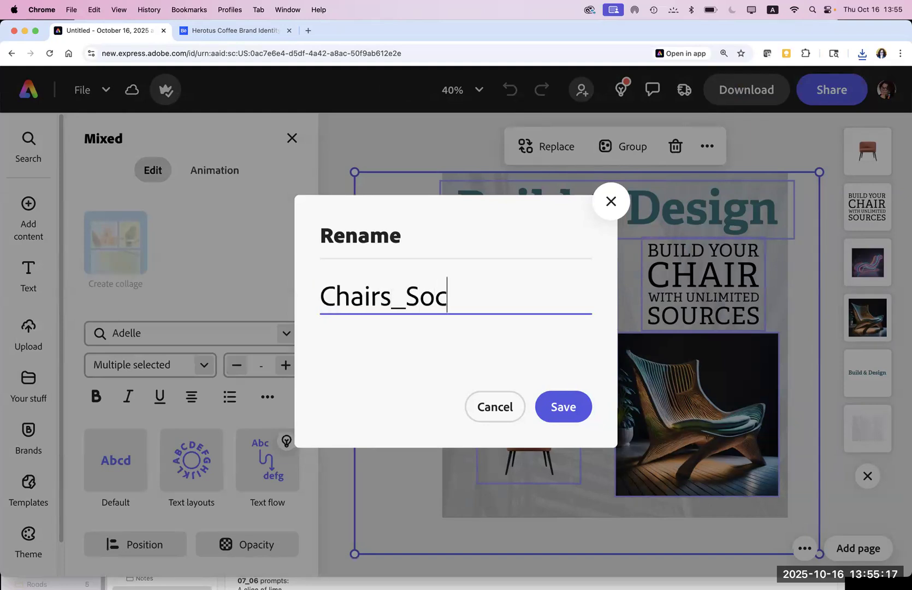
type("ial media")
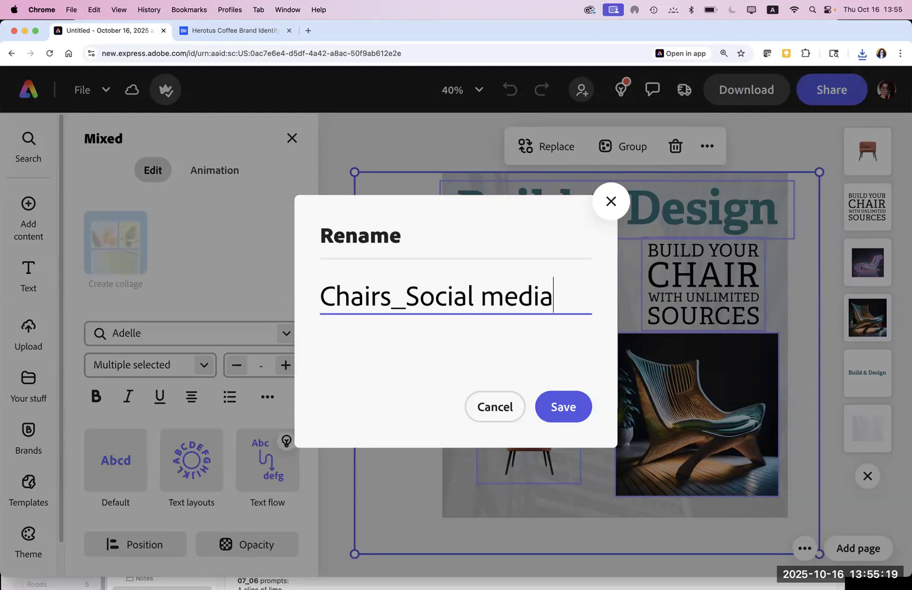
type(" post")
left_click(566, 399)
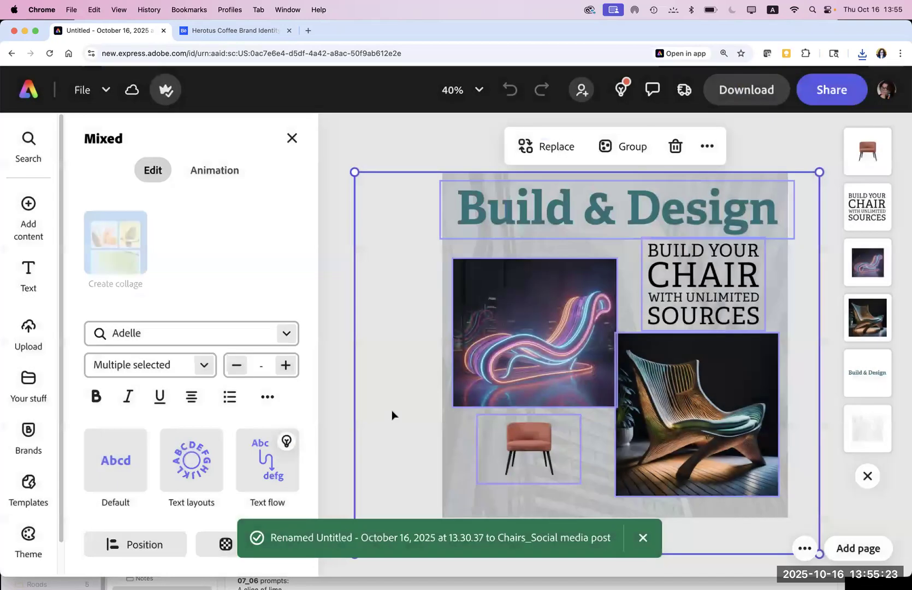
left_click(339, 318)
Step: Upload adobe-express-qr-code.png from the Downloads folder into the poster
mouse_move(30, 230)
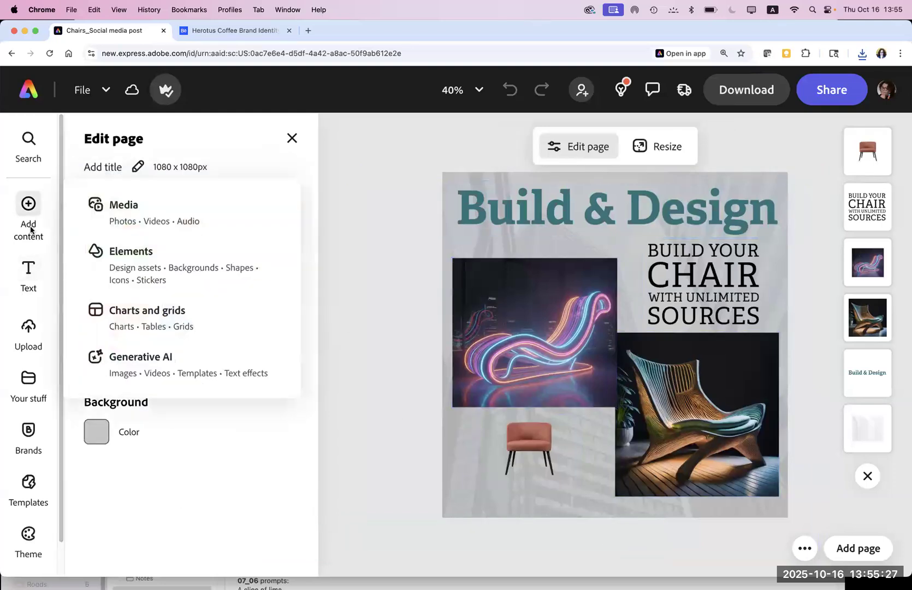
left_click(145, 221)
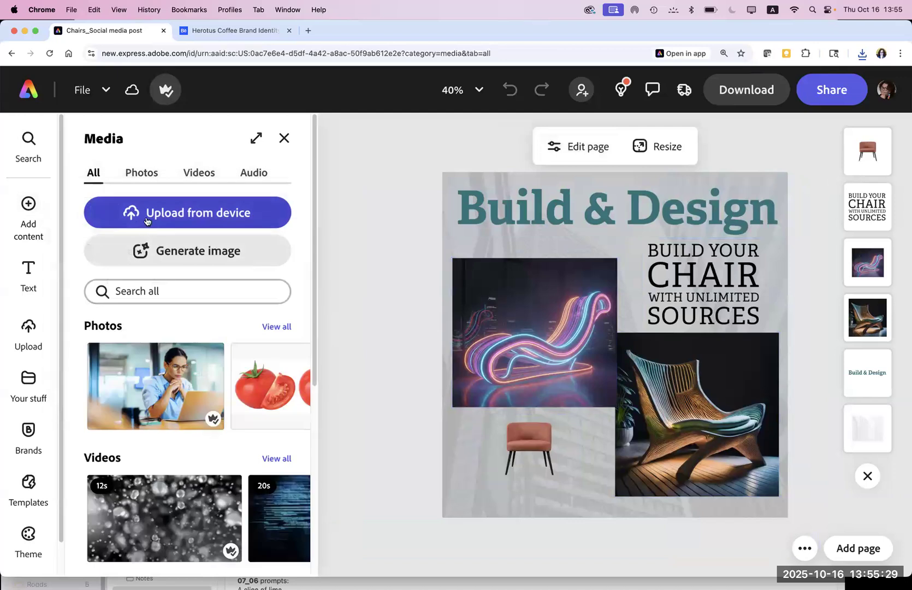
left_click(157, 214)
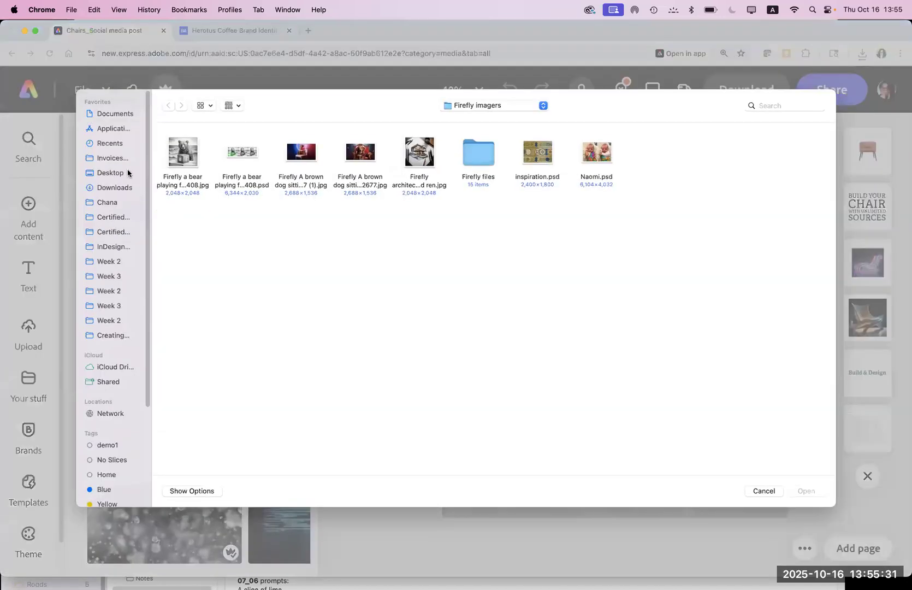
left_click(116, 188)
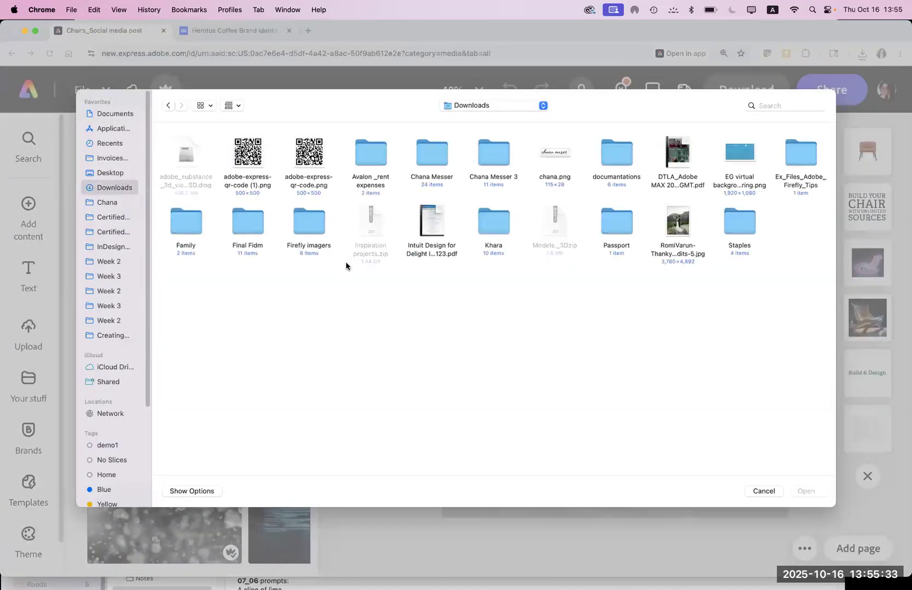
left_click(310, 159)
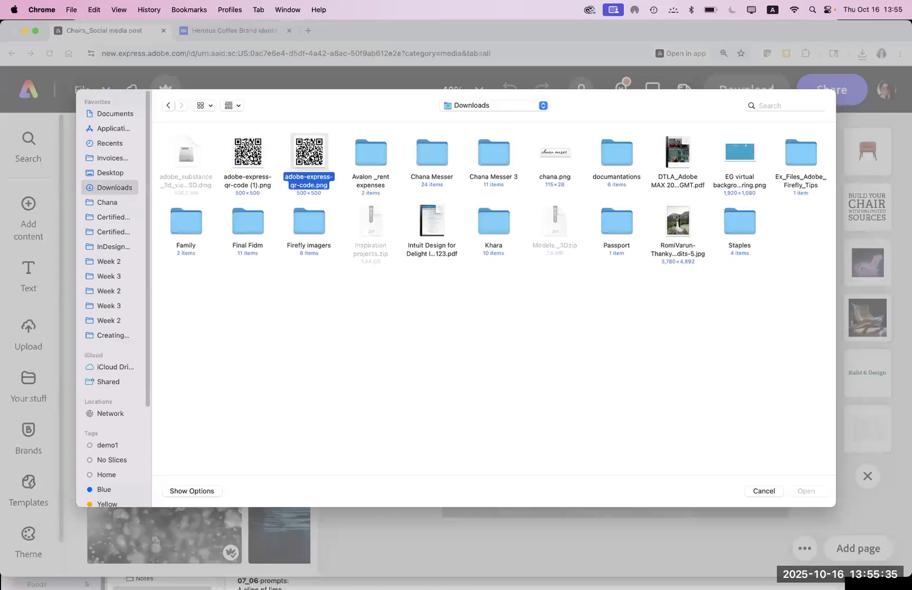
key("space")
left_click(806, 490)
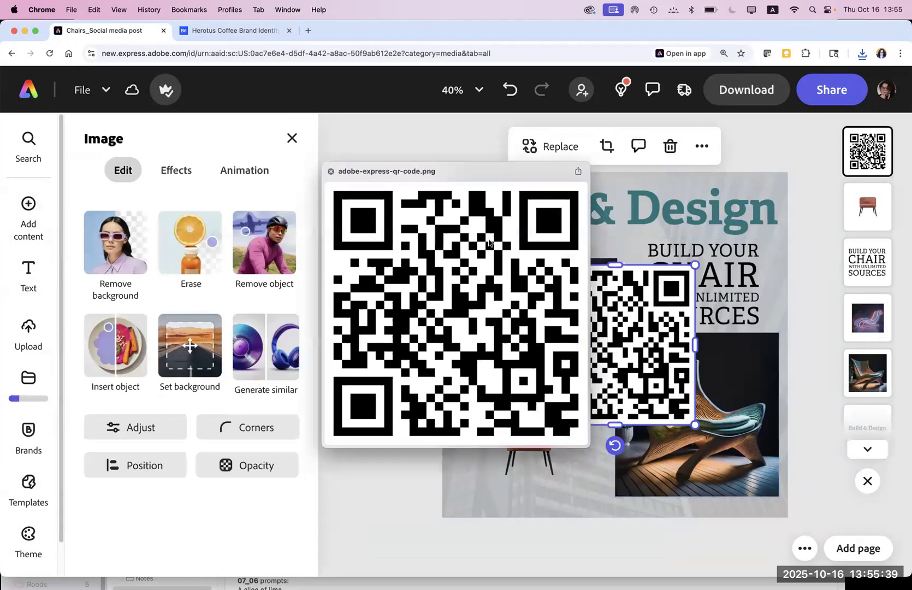
Step: Shrink the QR code image to a small square beneath the orange chair
left_click(401, 130)
left_click(642, 316)
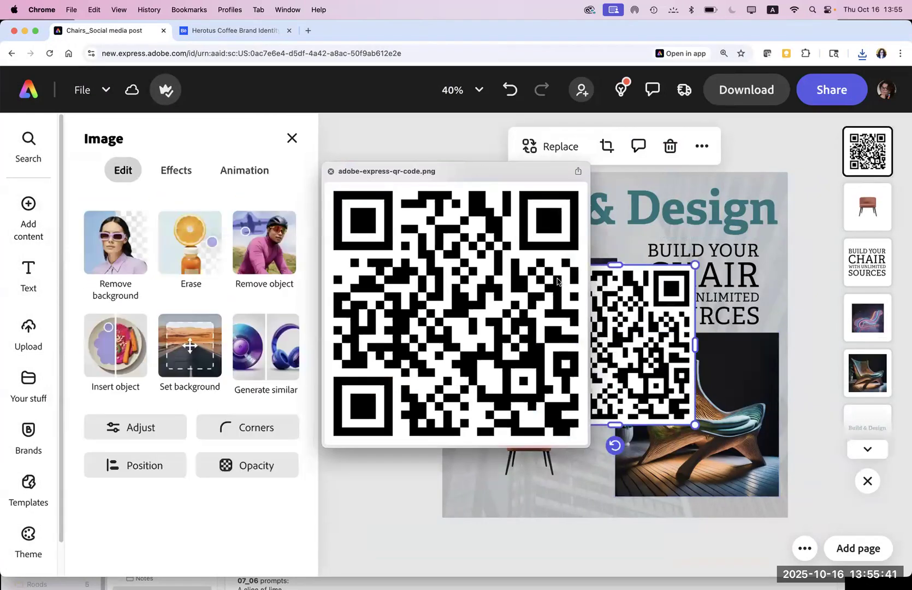
left_click(330, 173)
left_click_drag(542, 274, 536, 491)
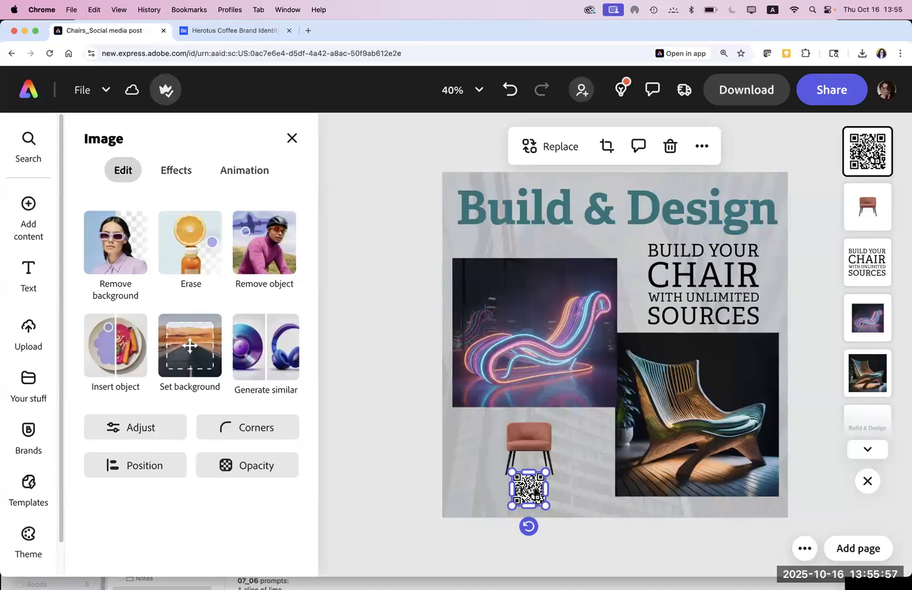
left_click(137, 429)
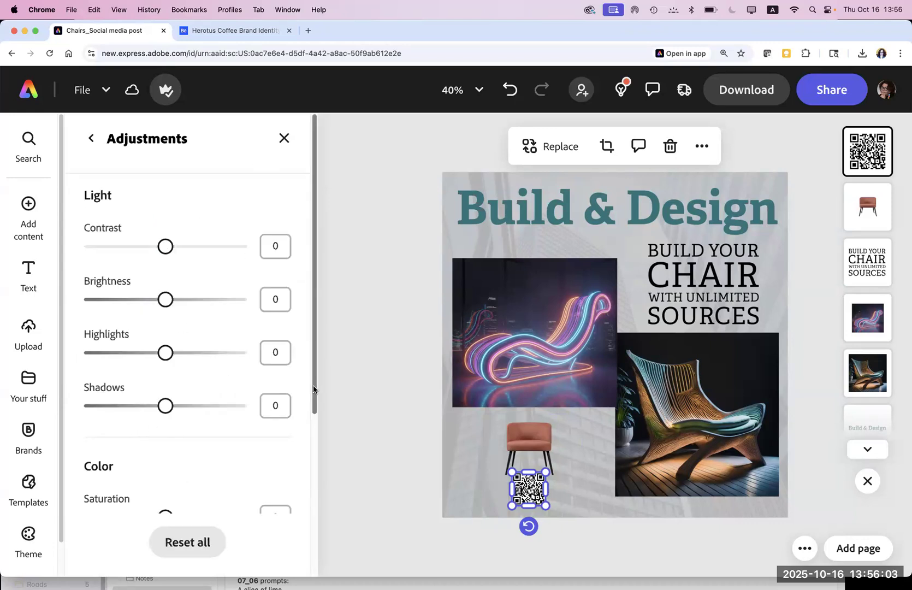
scroll(296, 465, "down", 5)
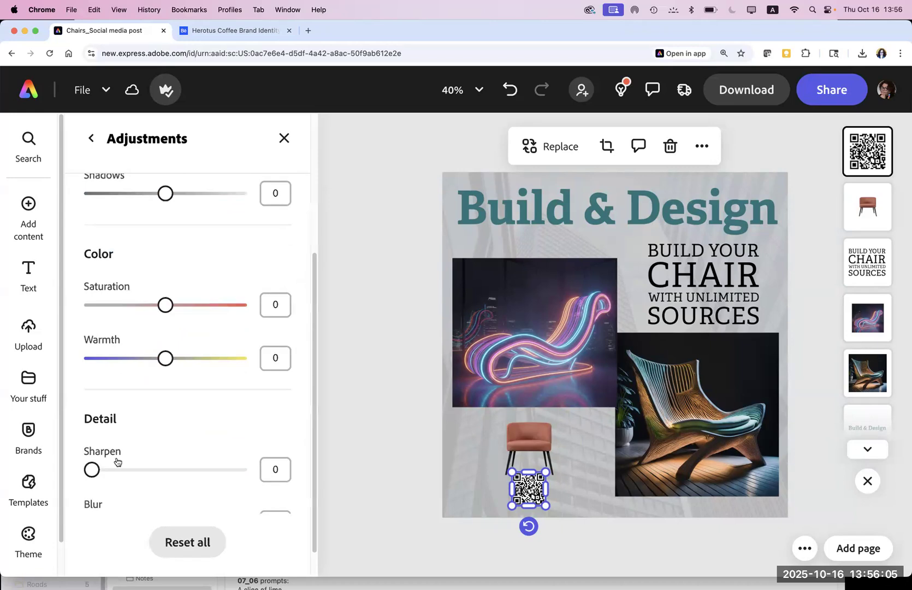
mouse_move(171, 317)
left_mouse_down()
mouse_move(189, 307)
mouse_move(169, 307)
left_mouse_up()
left_click(283, 138)
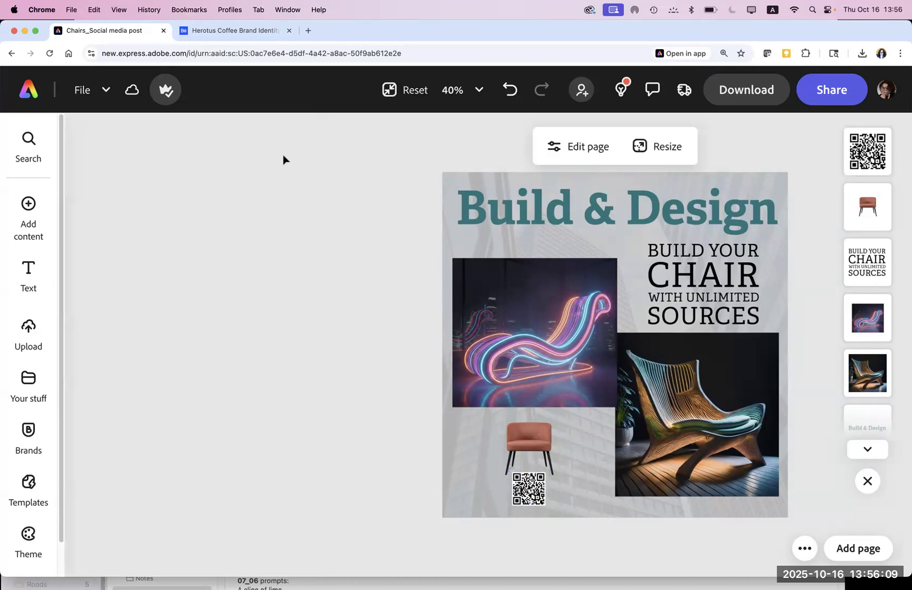
left_click(529, 490)
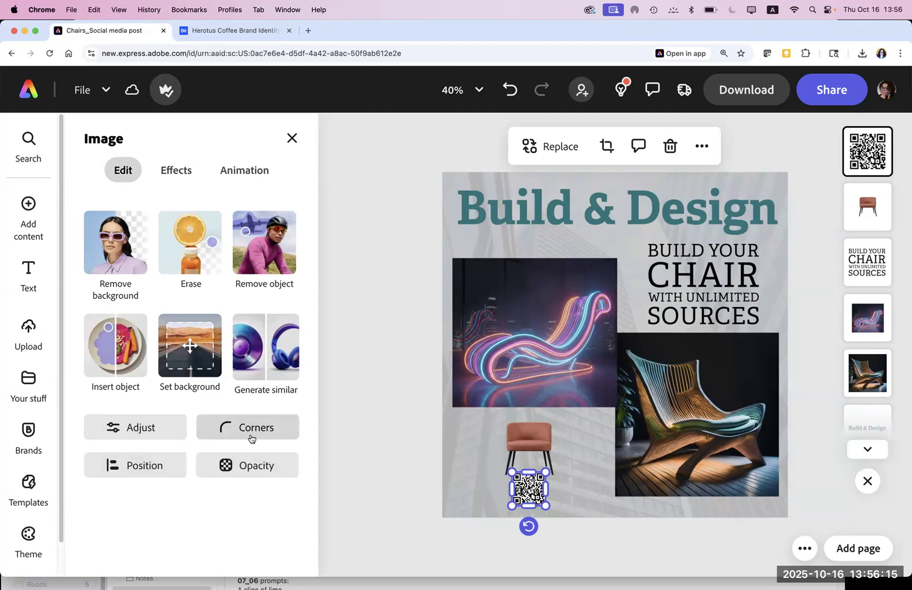
Step: Round the QR code's corners and nudge the red chair left onto a guide
left_click(244, 431)
left_click_drag(214, 505, 240, 505)
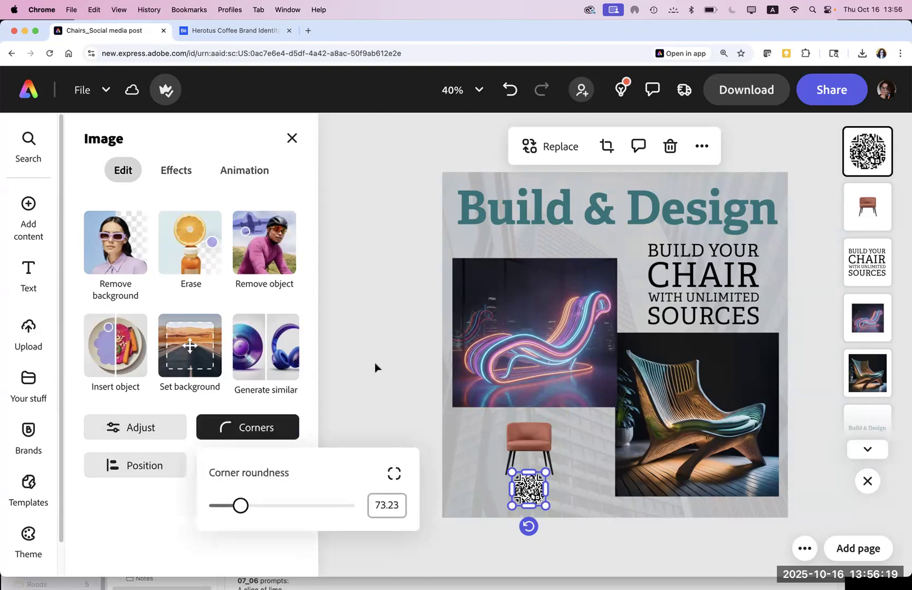
mouse_move(519, 447)
left_mouse_down()
mouse_move(479, 447)
mouse_move(514, 441)
left_mouse_up()
left_click_drag(521, 448, 520, 447)
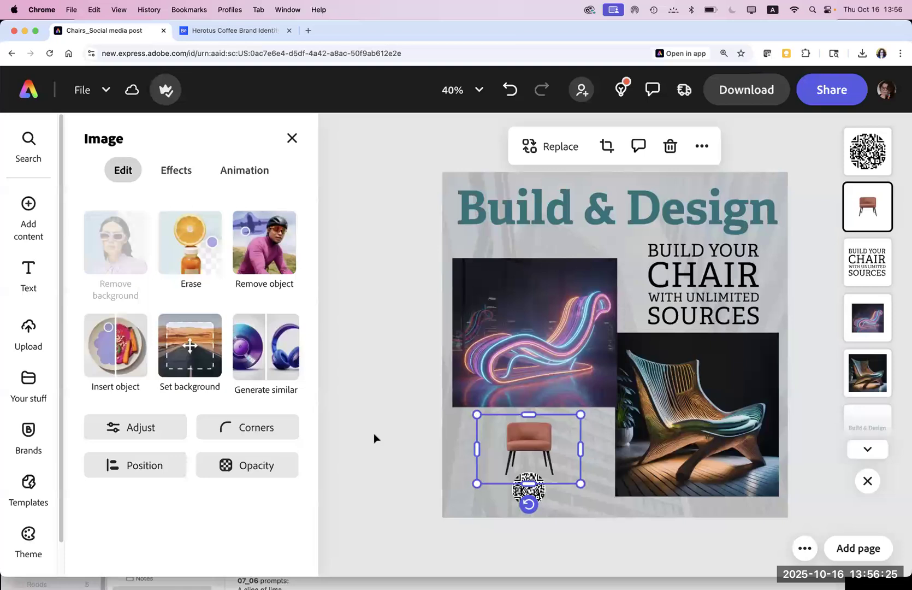
left_click(375, 438)
Step: Reduce the QR code's corner roundness to about 16
left_click(538, 497)
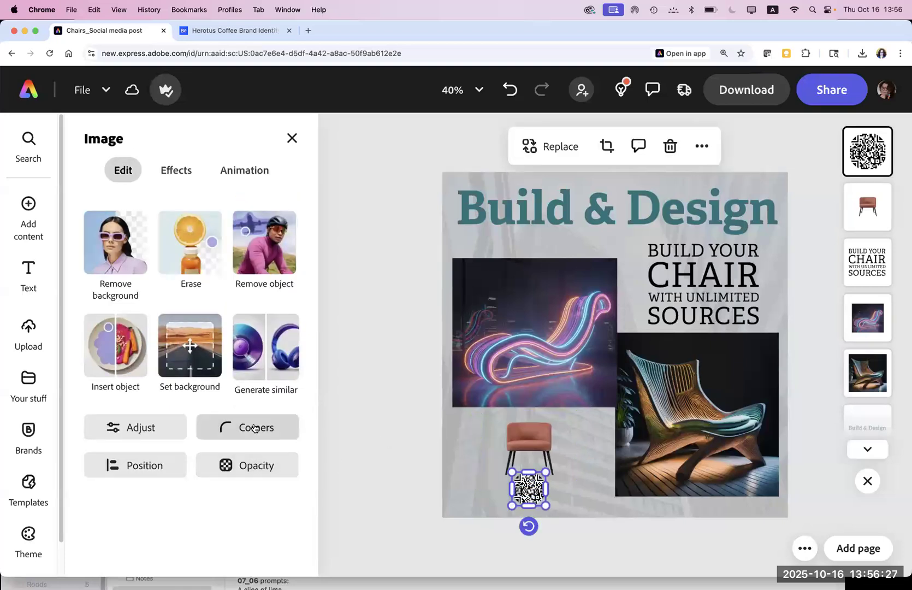
left_click(256, 428)
left_click_drag(244, 512, 223, 512)
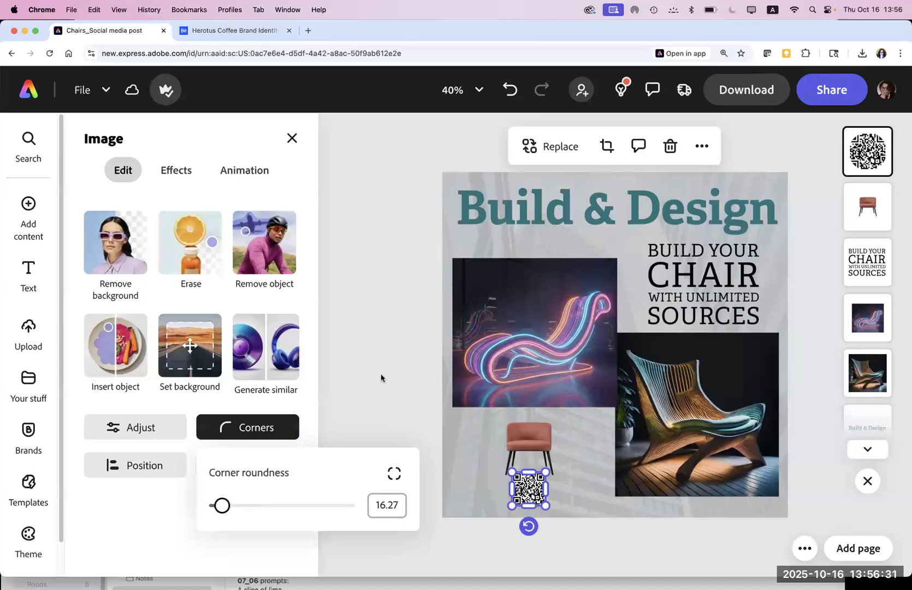
left_click(380, 377)
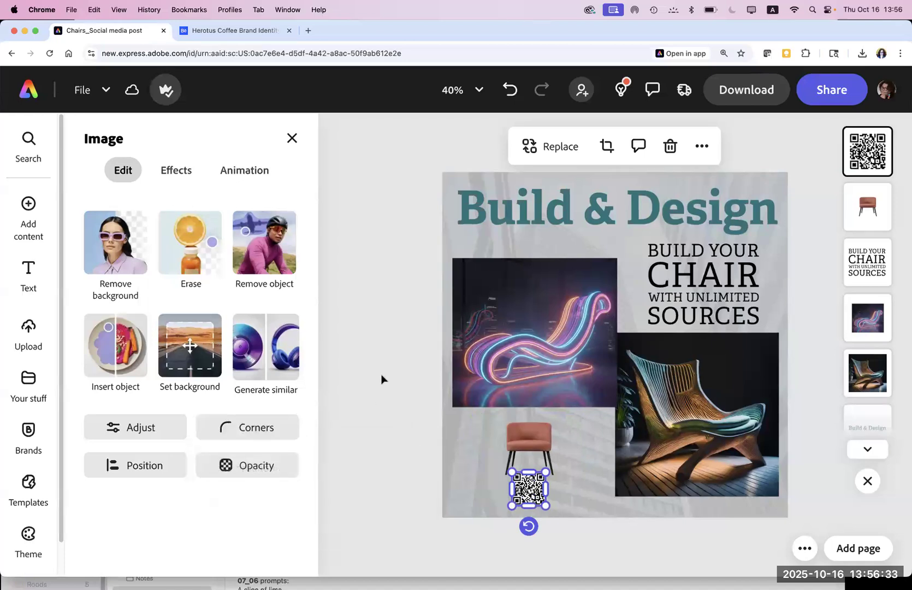
left_click(405, 543)
Step: Move the red chair and QR code further left, centring the code beneath the chair
left_click(514, 447)
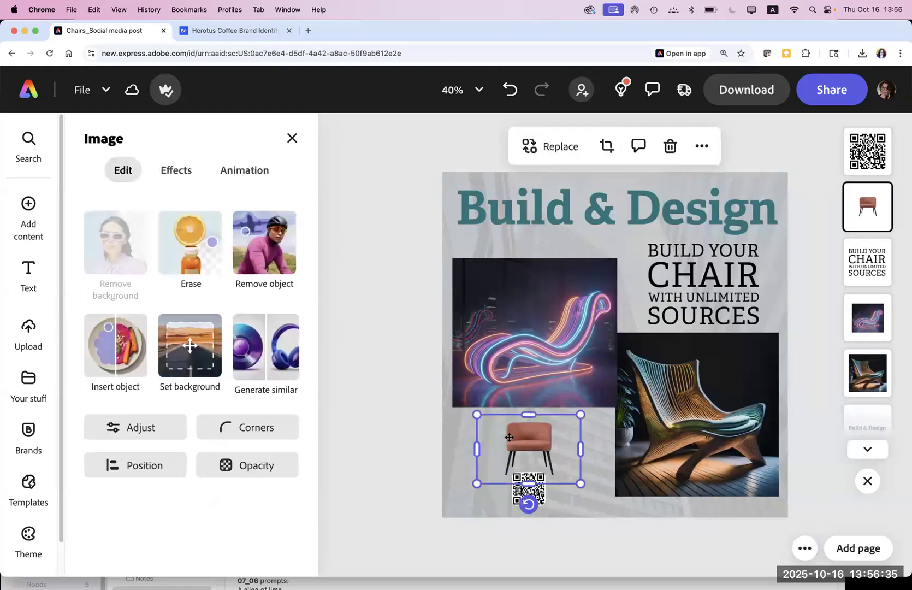
left_click_drag(512, 440, 488, 425)
left_click(380, 459)
left_click(549, 488)
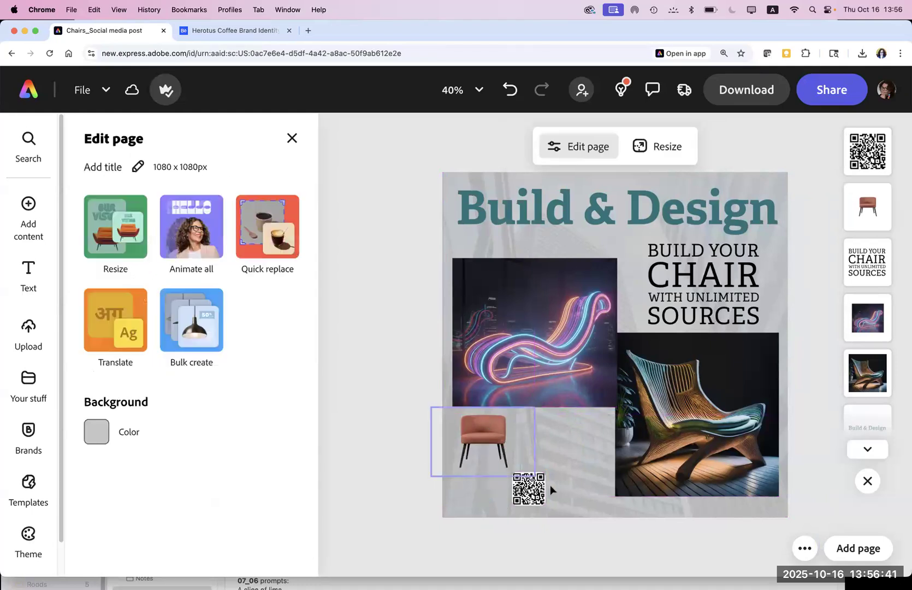
left_click_drag(529, 489, 483, 488)
left_click(397, 438)
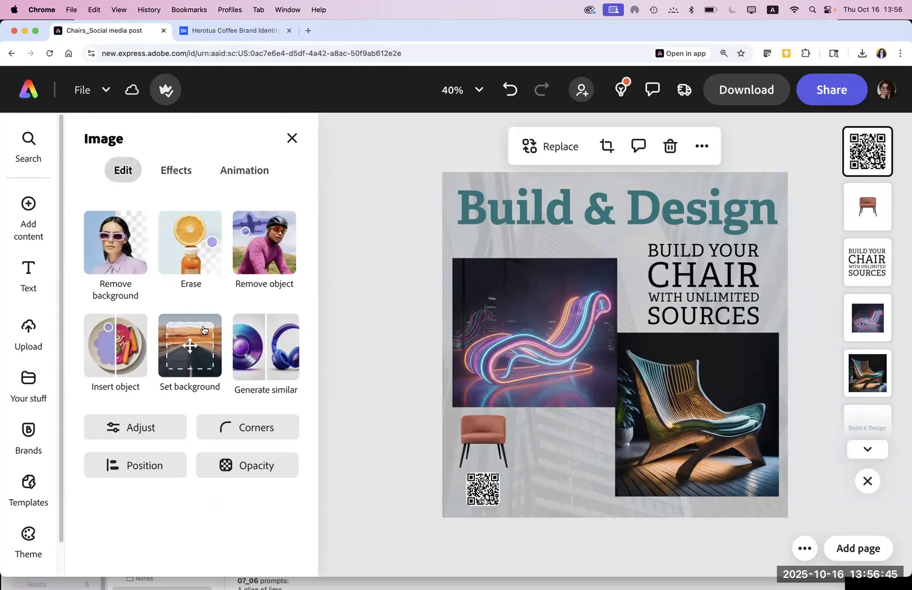
left_click(26, 279)
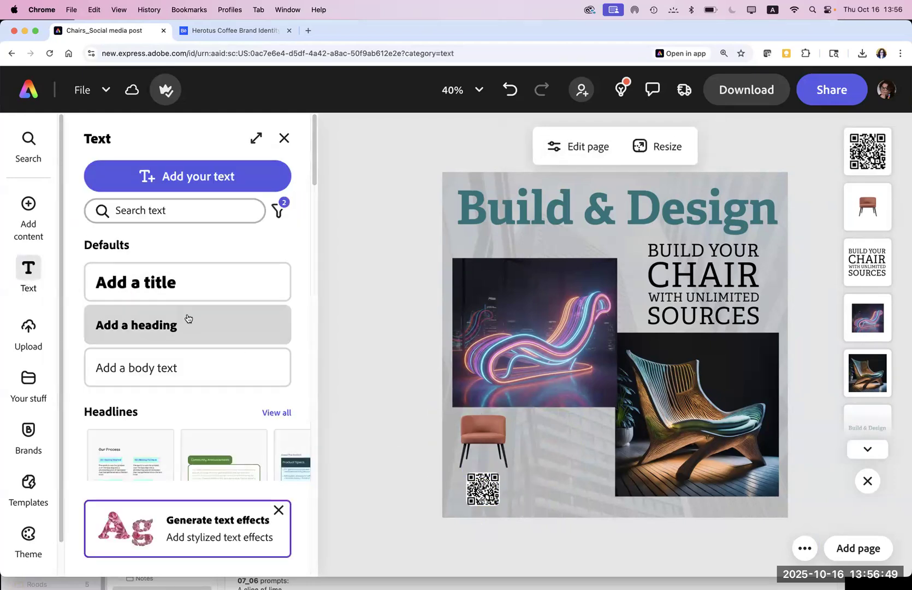
Step: Add a 'Chairs.com' text box set in Adelle Bold
left_click(171, 179)
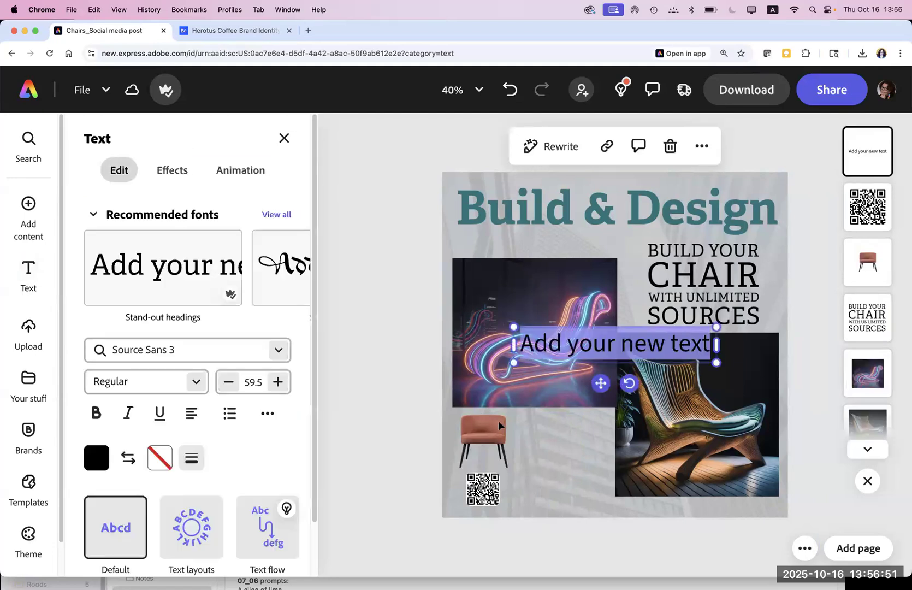
type("Cha")
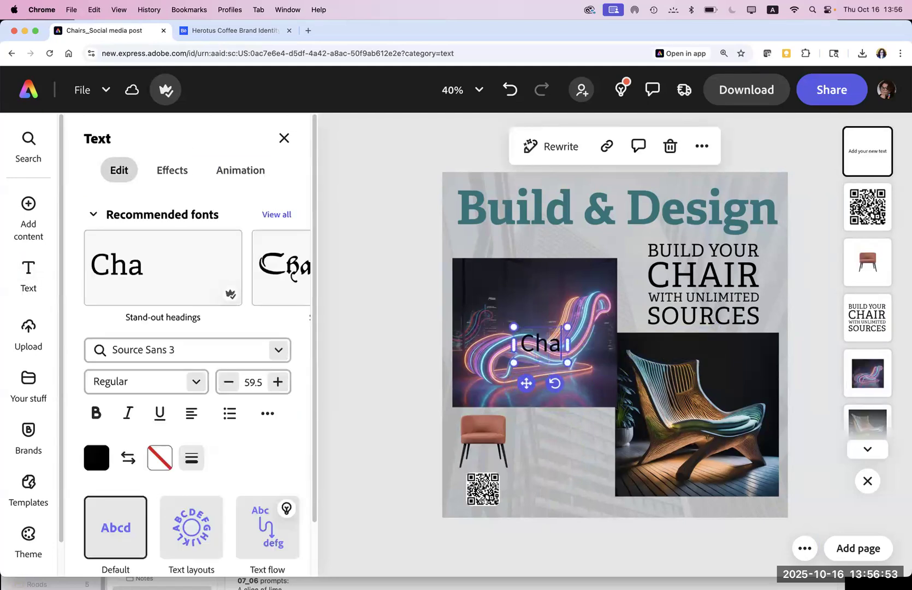
type("irs.com")
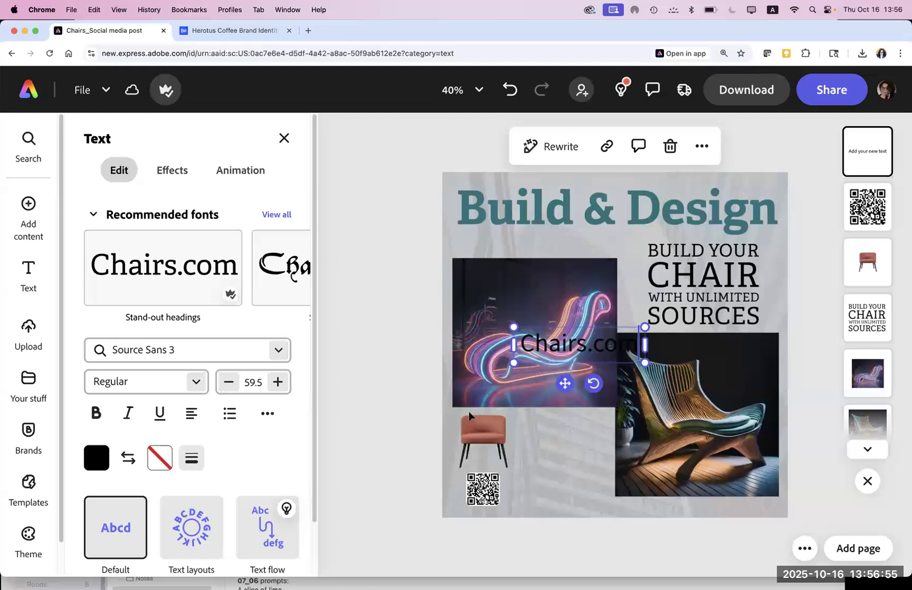
key("super+a")
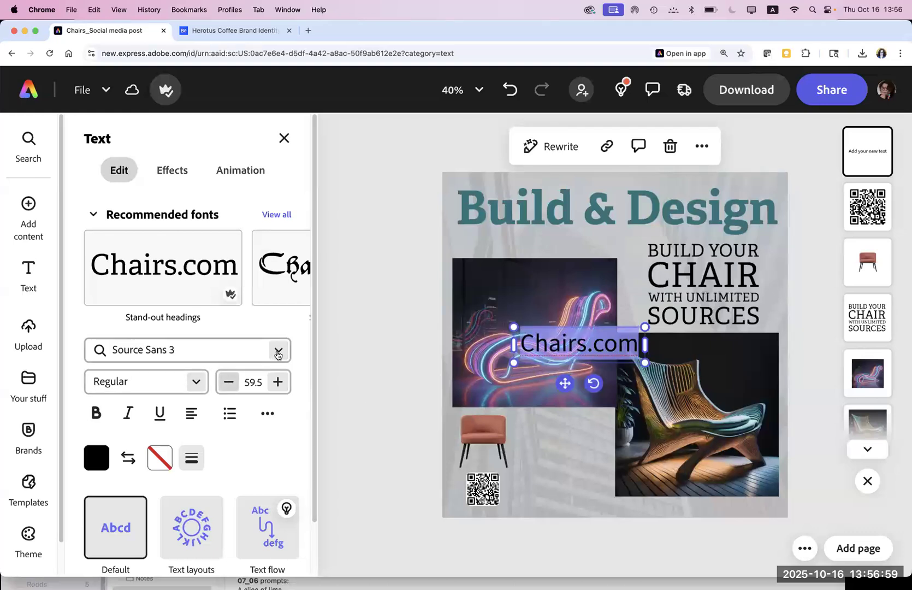
left_click(278, 354)
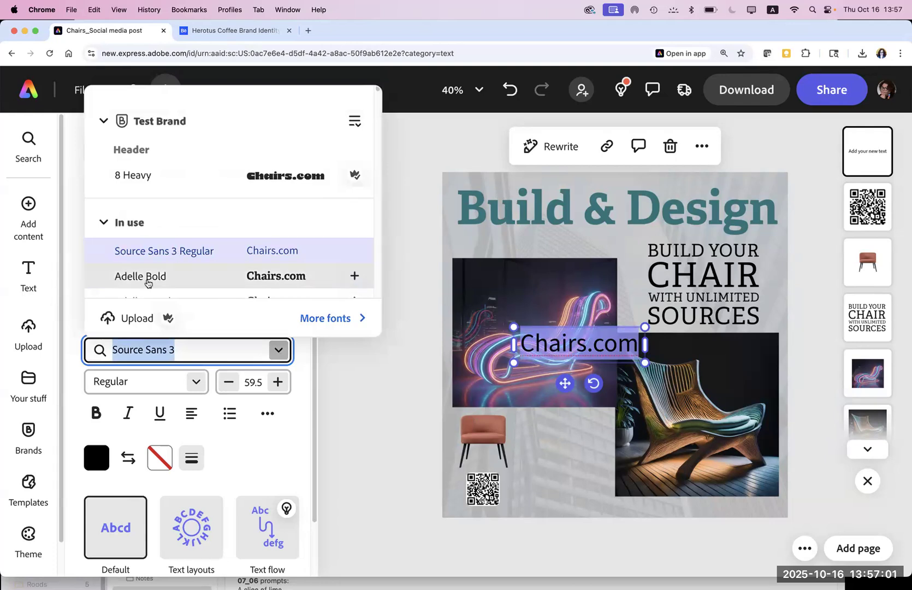
left_click(147, 277)
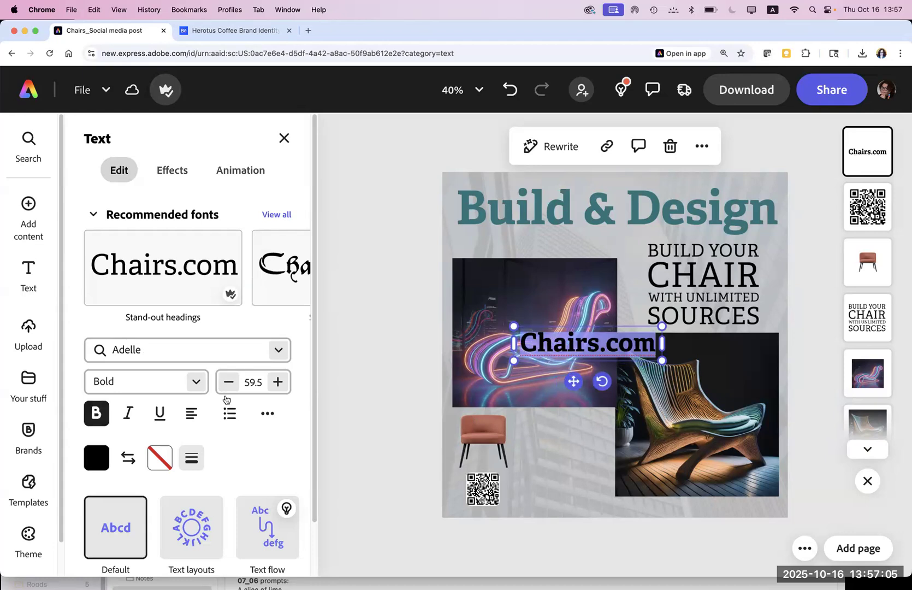
Step: Shrink Chairs.com to size 34.5 and place it beside the small orange chair
left_click(229, 382)
left_click(229, 381)
left_click(229, 382)
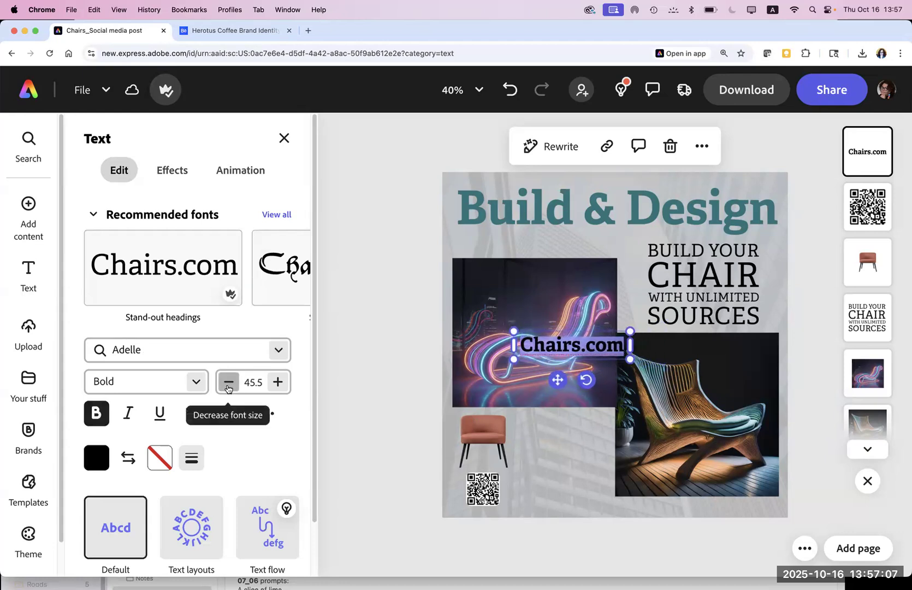
left_click(229, 382)
left_click(228, 382)
left_click(229, 381)
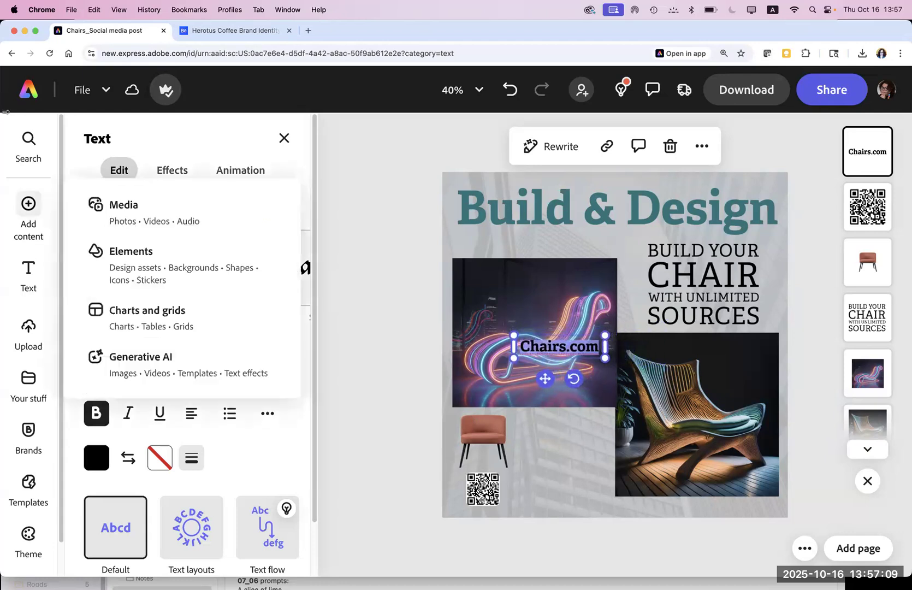
left_click_drag(525, 336, 517, 425)
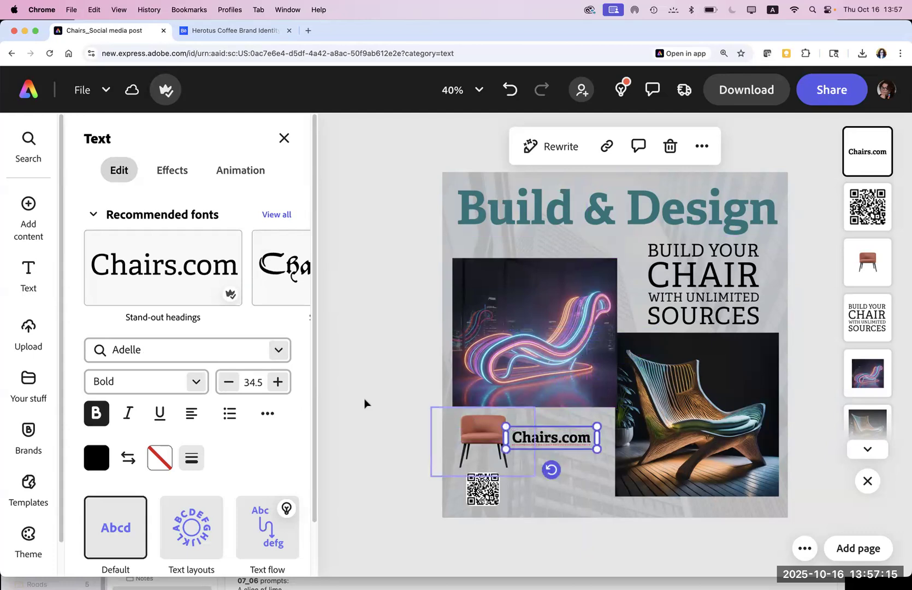
left_click(366, 407)
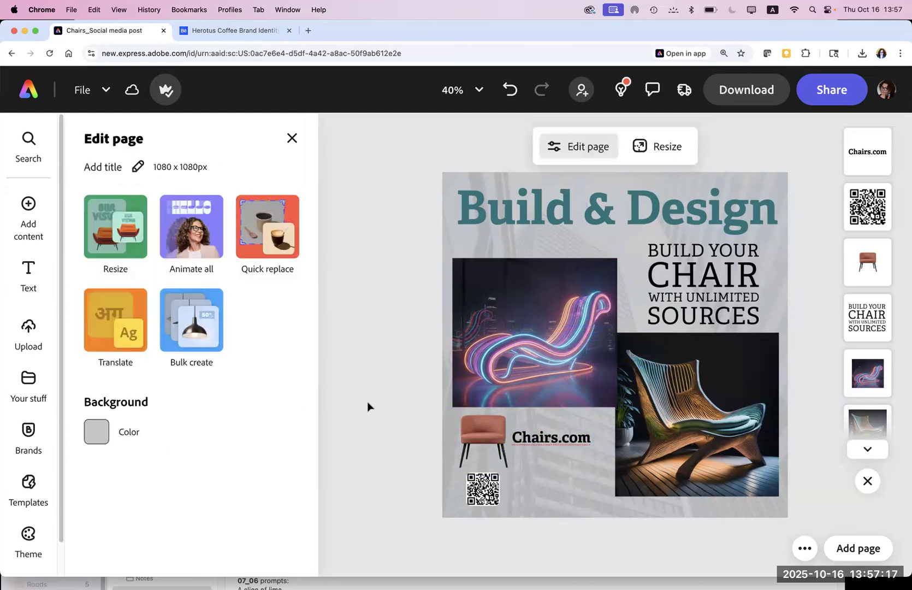
left_click(488, 496)
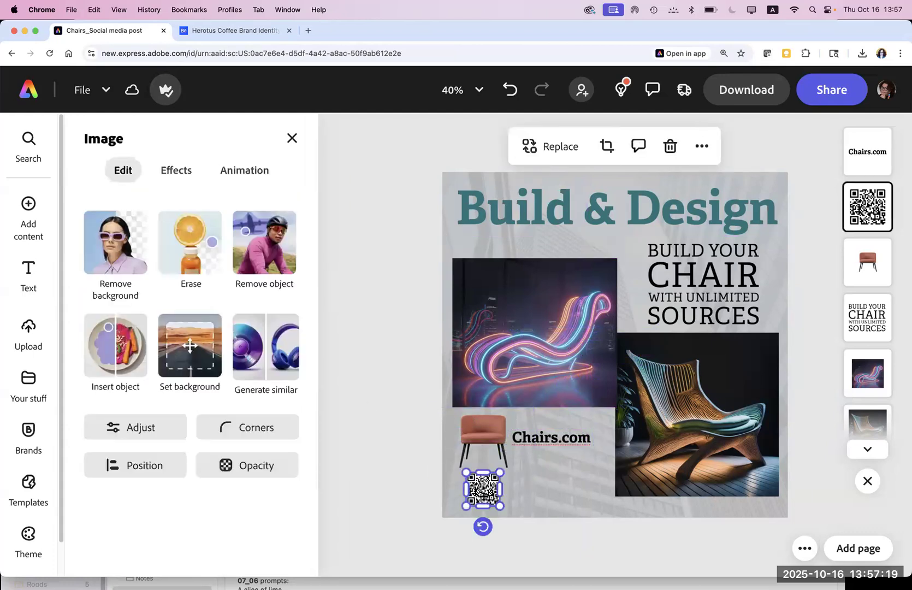
Step: Stack Chairs.com and the QR code in a column beneath the small chair, undoing an accidental rotation
left_click(395, 472)
left_click_drag(483, 488, 534, 490)
left_click_drag(505, 458, 525, 427)
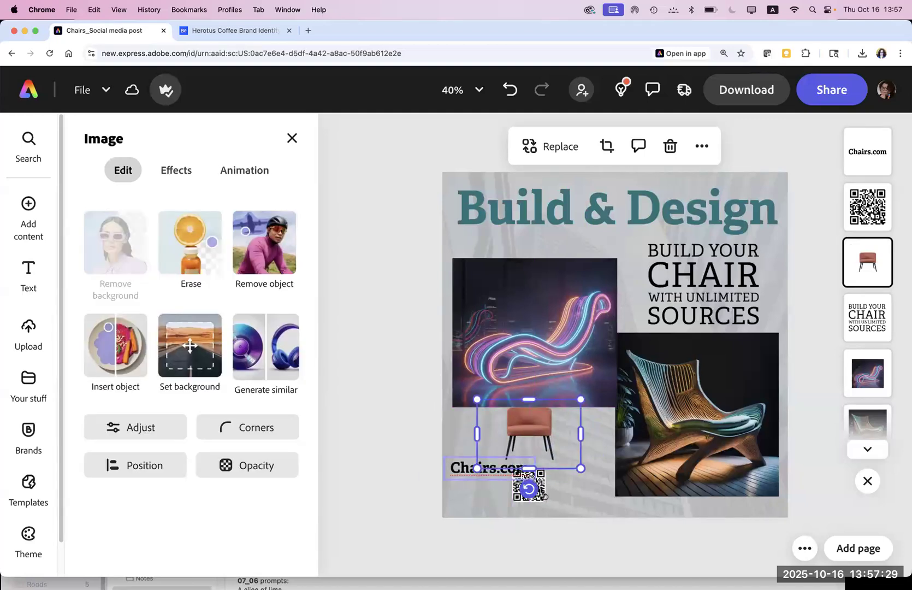
left_click_drag(538, 493, 545, 497)
key("super+z")
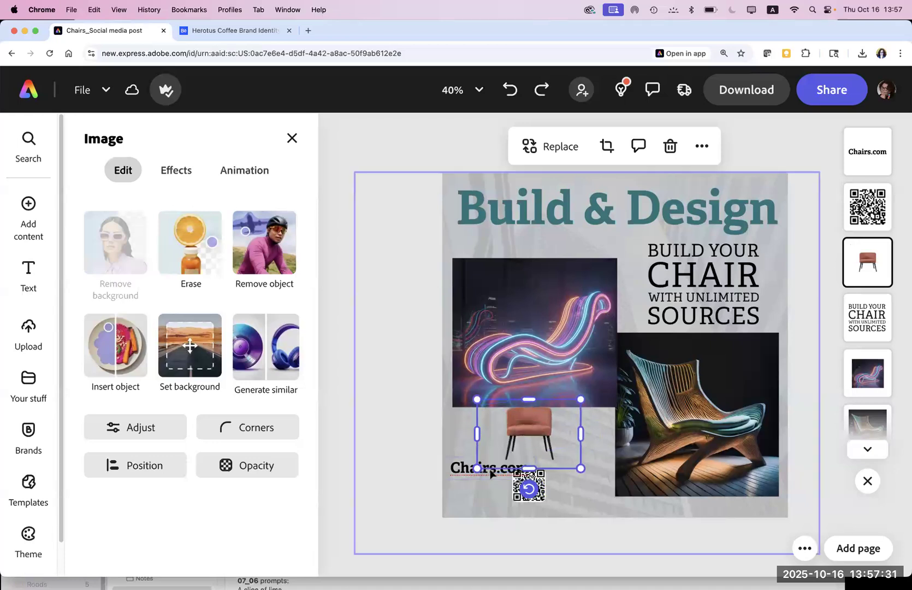
left_click(469, 496)
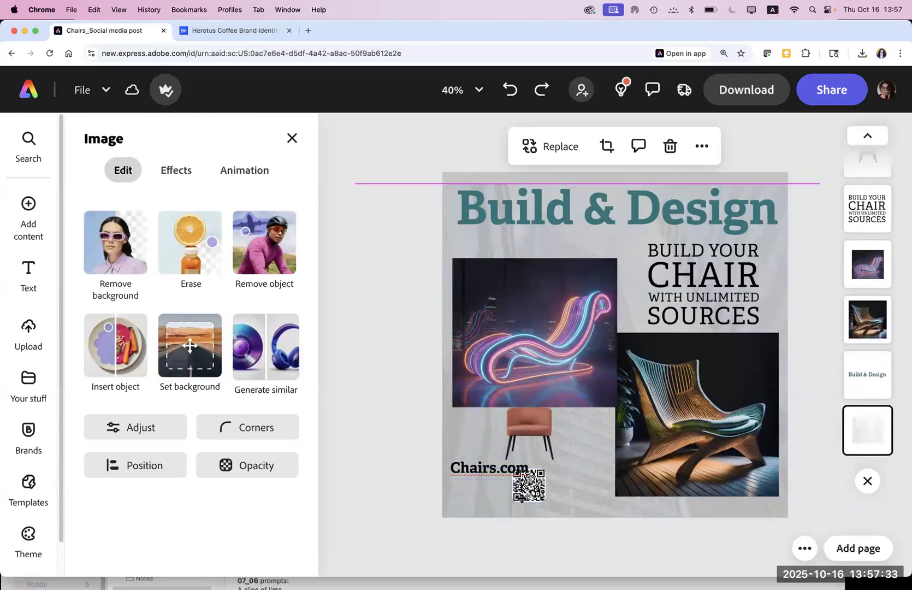
left_click_drag(525, 493, 530, 497)
left_click(533, 496)
left_click_drag(485, 465, 512, 430)
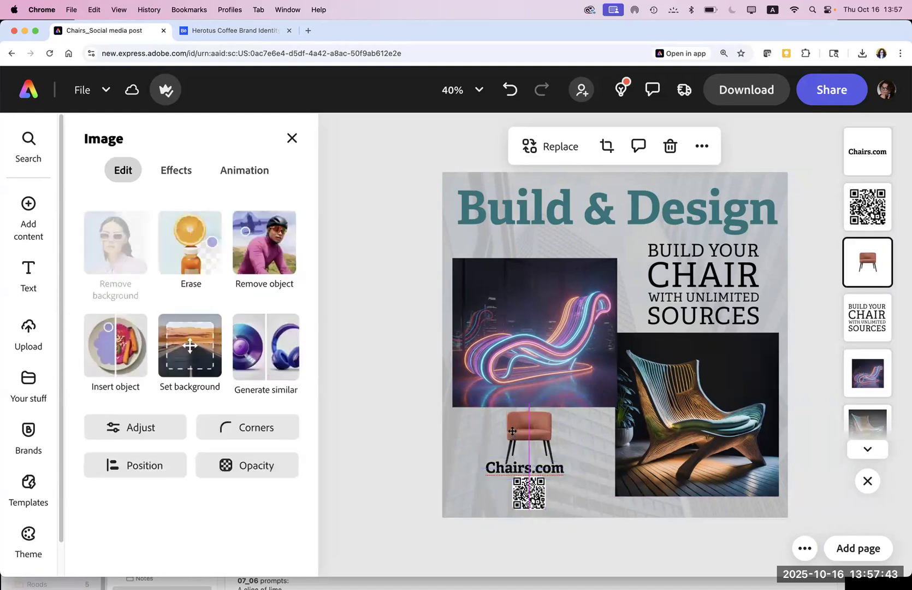
left_click(408, 470)
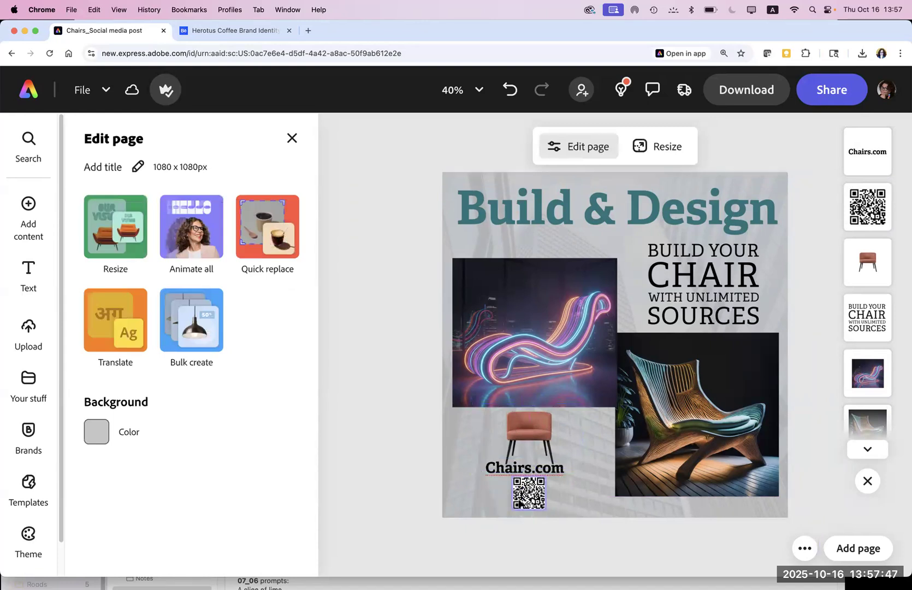
Step: Give the QR code a Multiply blend and nudge Chairs.com right to centre it
left_click(528, 494)
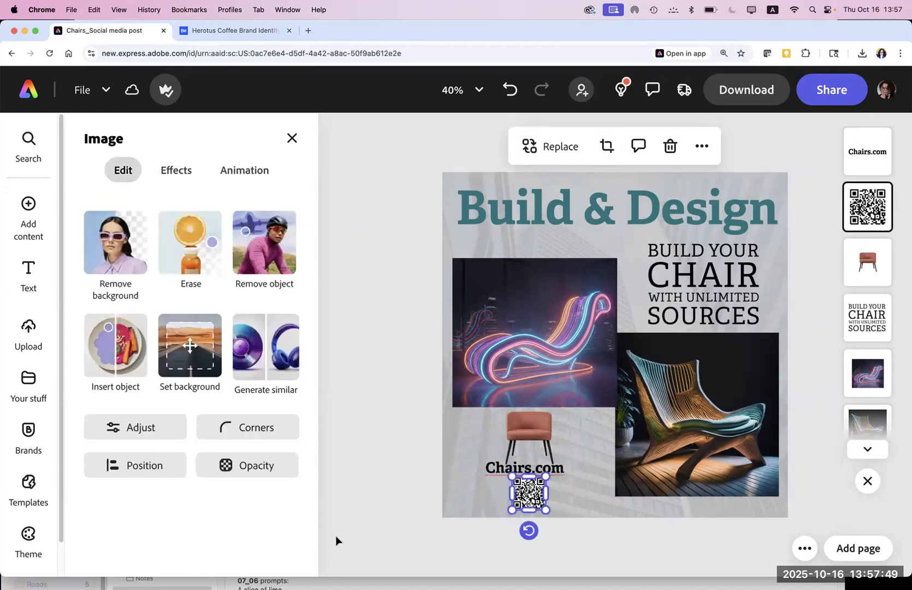
left_click(253, 465)
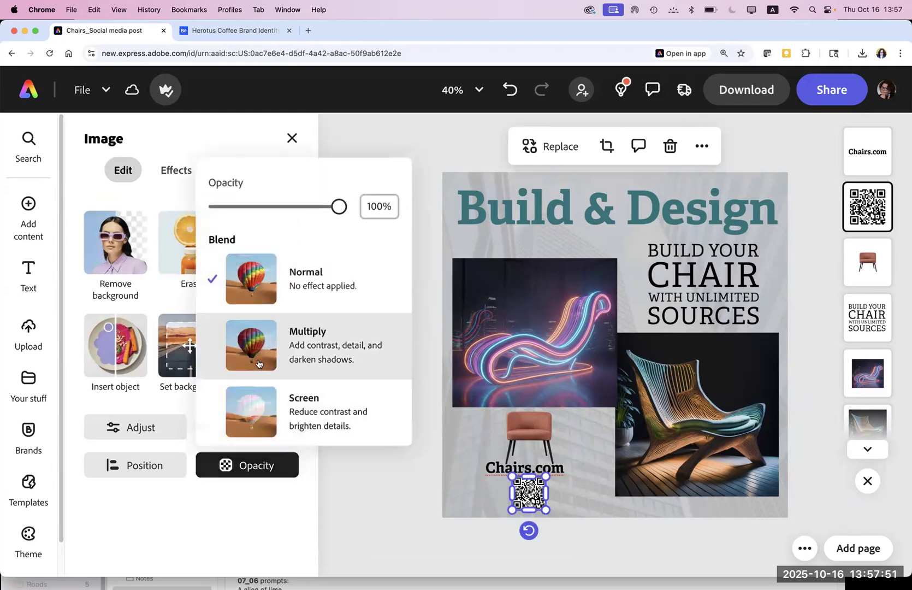
left_click(259, 364)
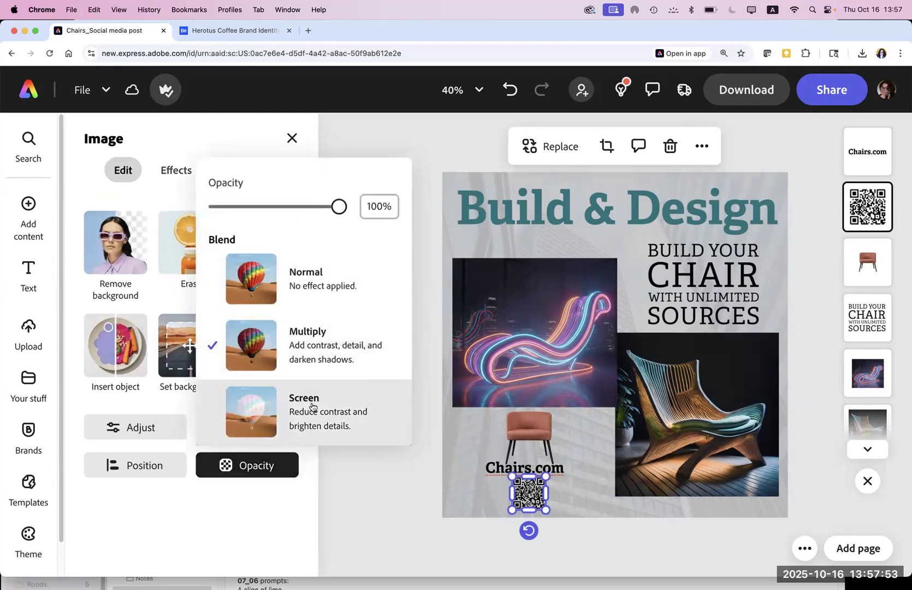
left_click(384, 528)
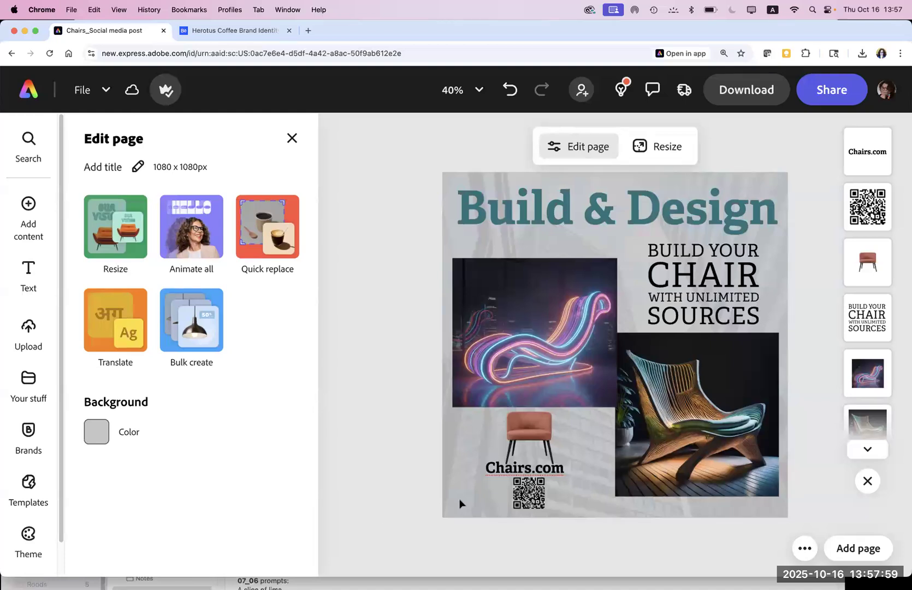
left_click_drag(493, 468, 498, 472)
left_click(402, 435)
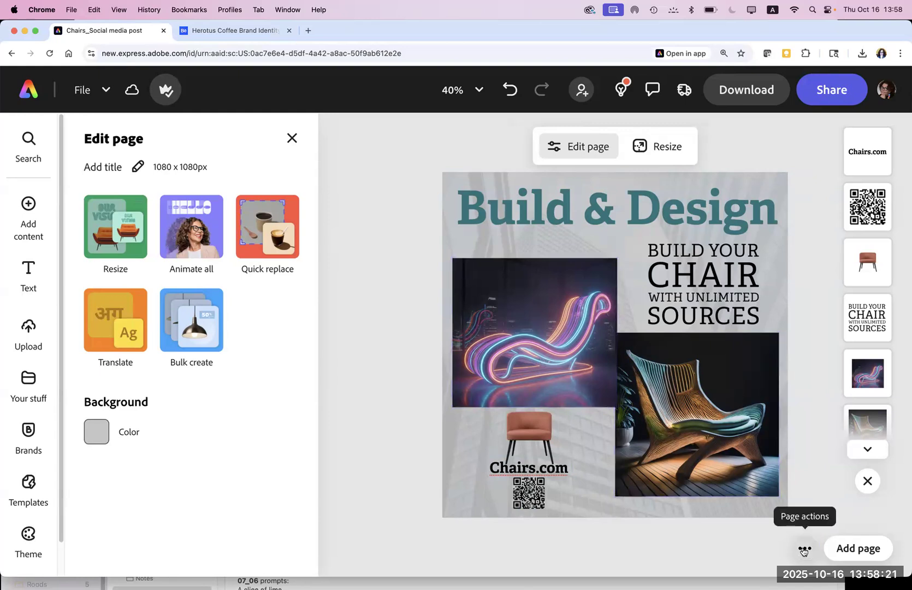
Step: Duplicate the chair poster page from Page actions, creating an identical page 2
left_click(803, 550)
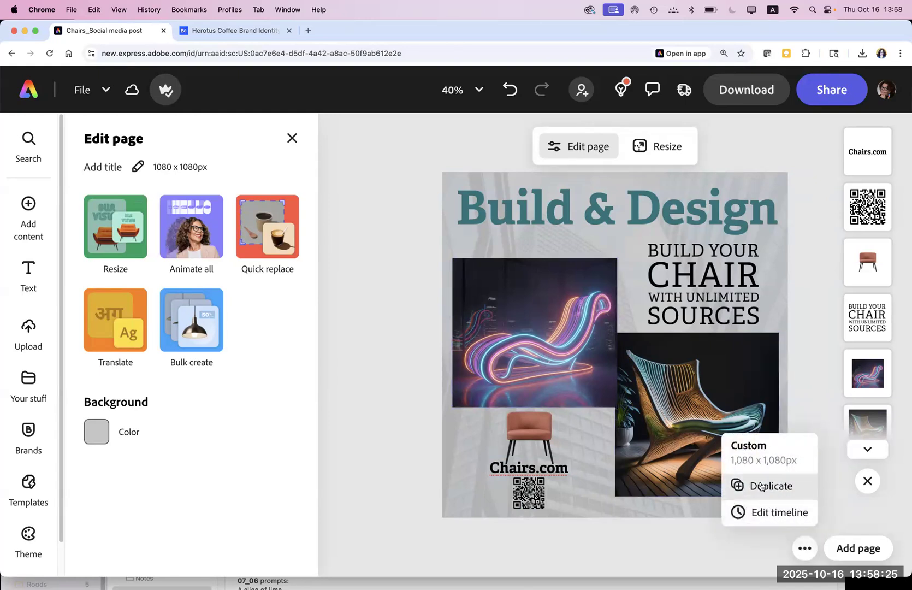
left_click(761, 486)
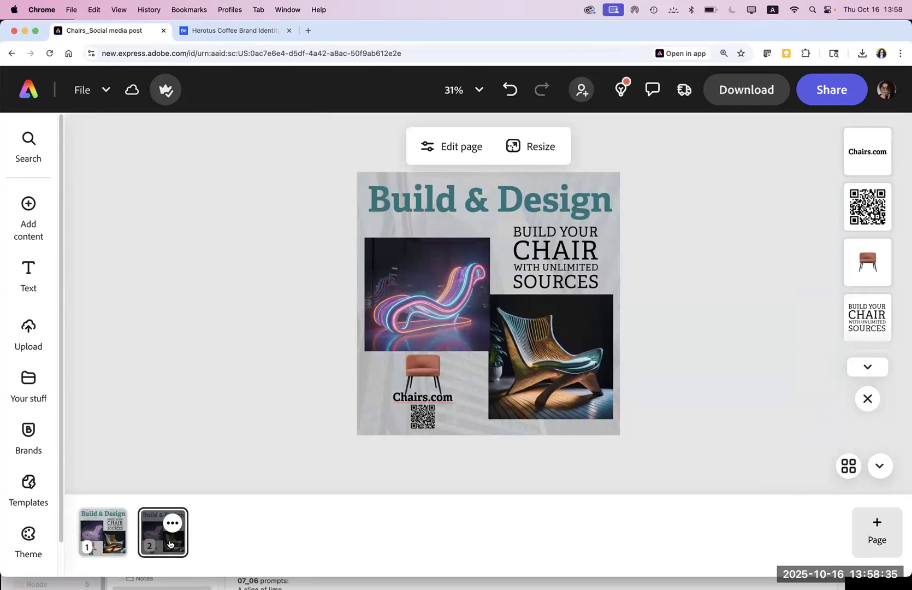
left_click(424, 317)
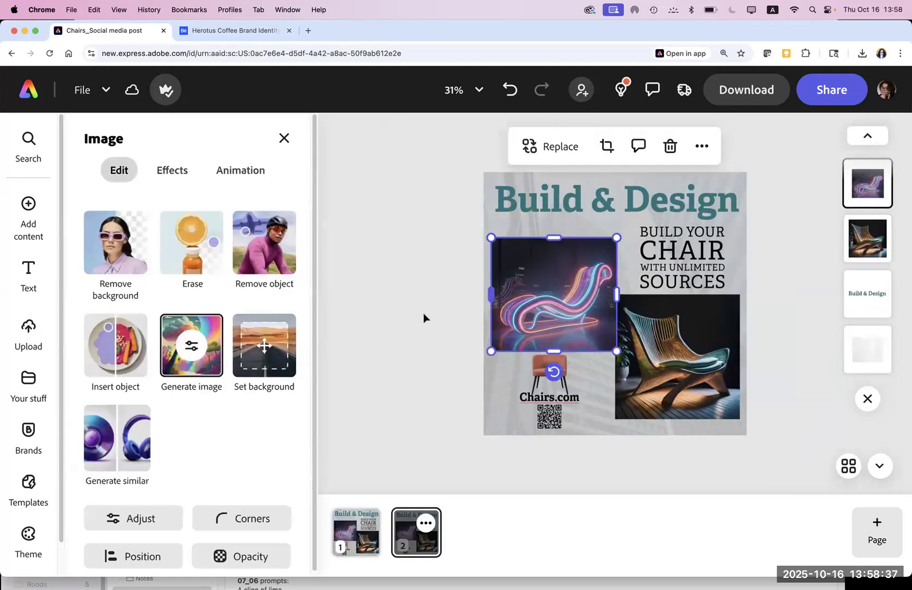
left_click(415, 242)
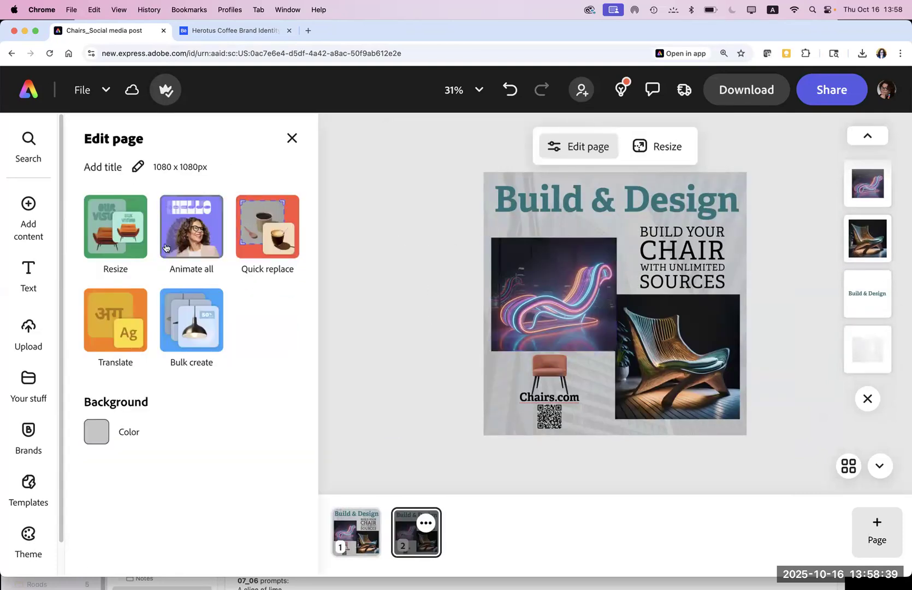
Step: Resize page 2 to a 1080 × 1920 Instagram story, keeping the third generated background expansion
left_click(128, 249)
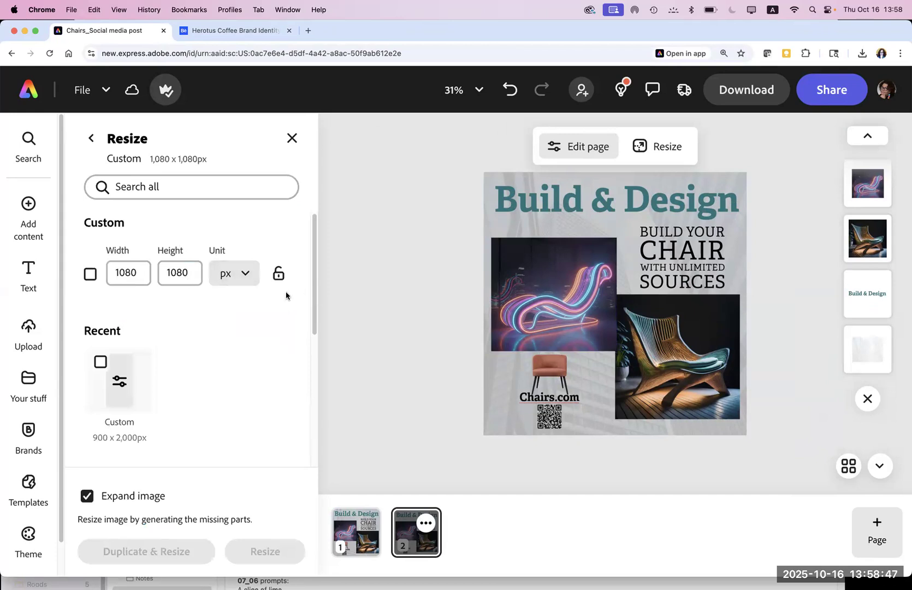
left_click_drag(312, 307, 303, 412)
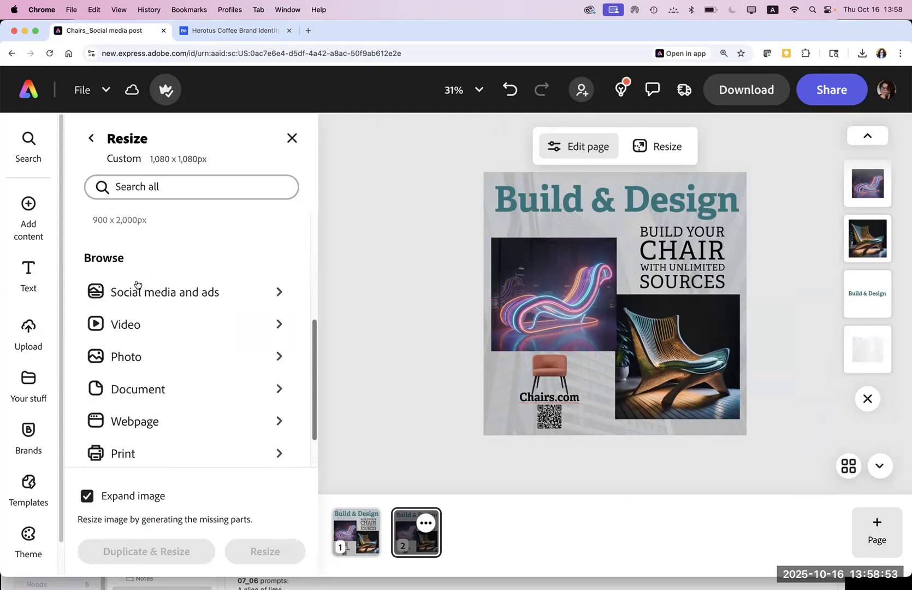
left_click(275, 292)
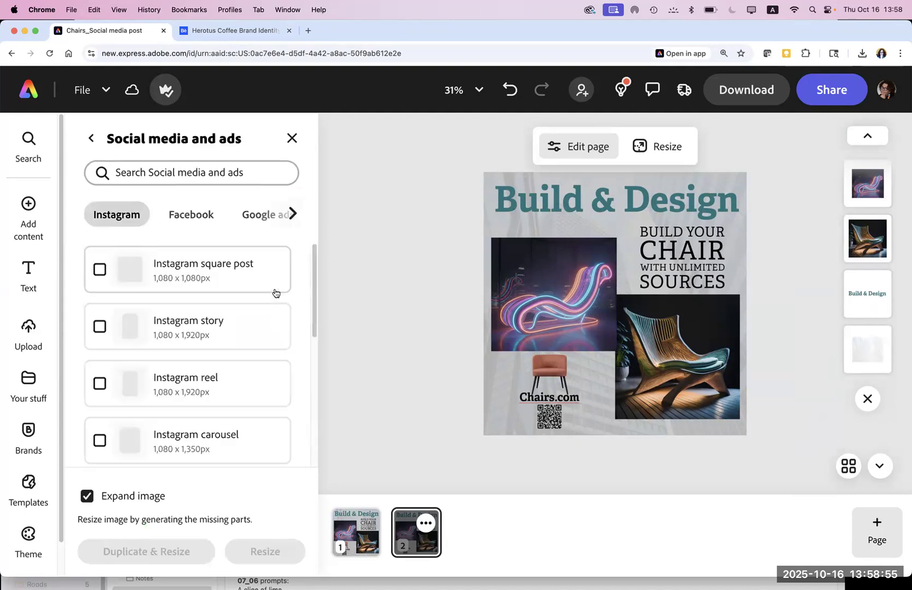
left_click(200, 328)
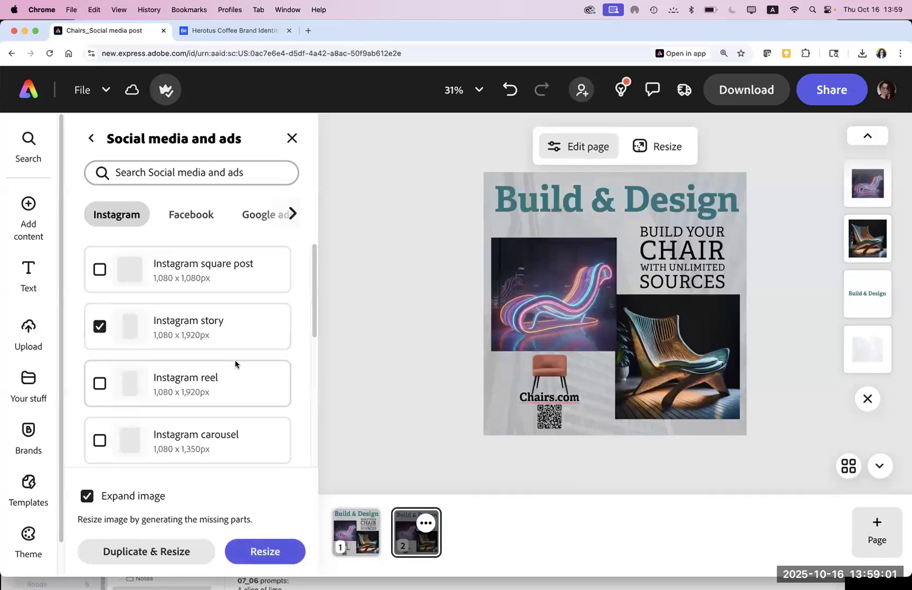
left_click(246, 558)
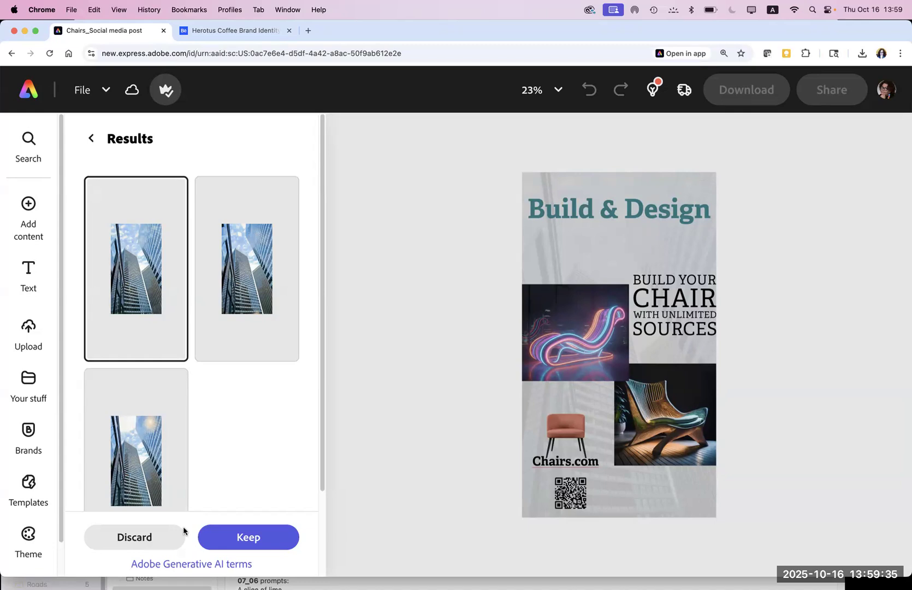
left_click(259, 306)
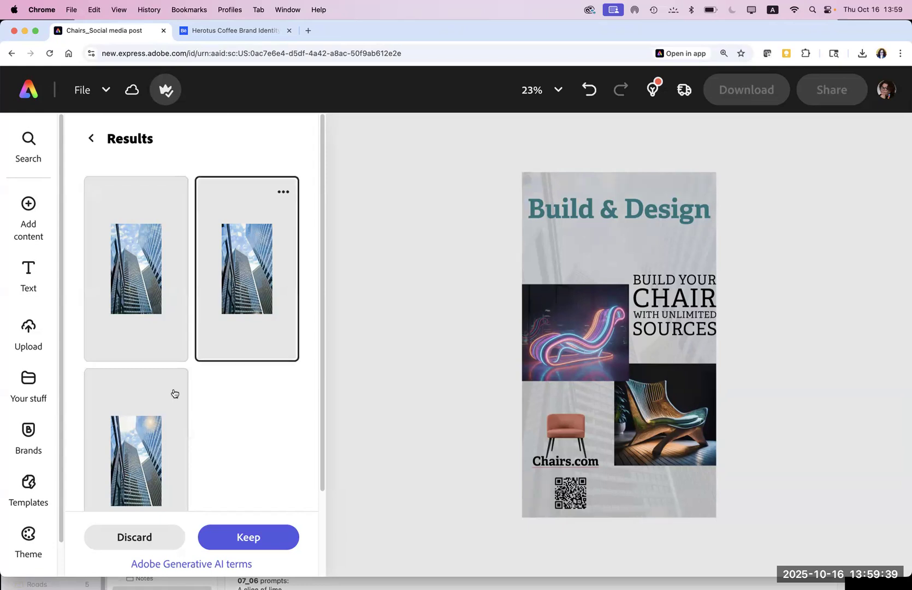
left_click(157, 440)
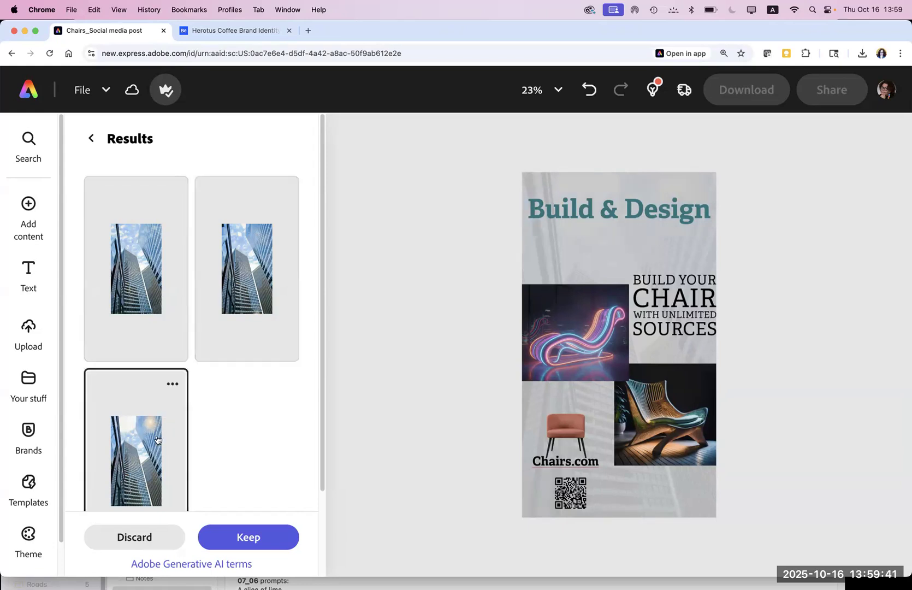
left_click(251, 539)
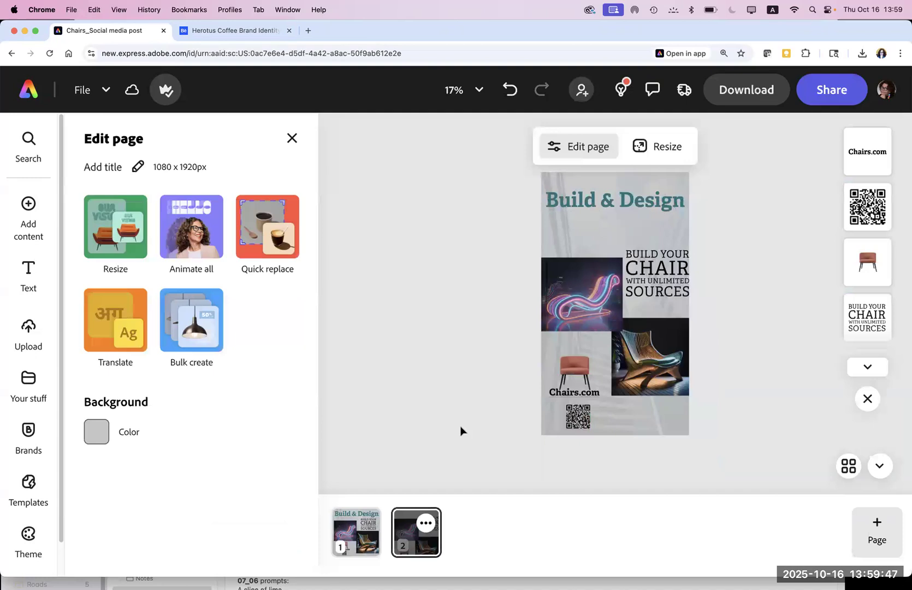
Step: Move BUILD YOUR CHAIR to the page top and widen it, then shift the two chair images
left_click_drag(459, 412, 431, 420)
mouse_move(559, 209)
left_mouse_down()
mouse_move(533, 219)
mouse_move(558, 221)
left_mouse_up()
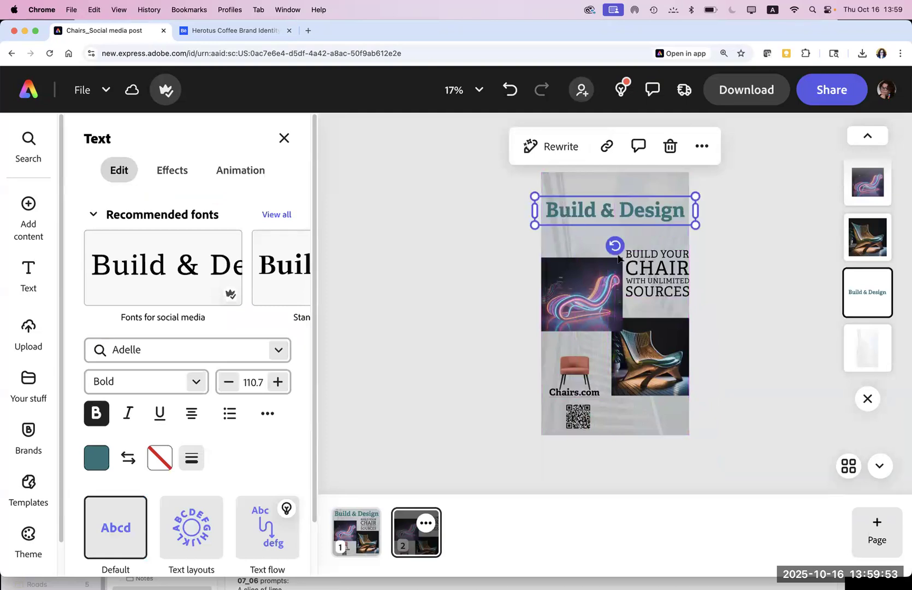
left_click_drag(644, 284, 609, 255)
left_click_drag(583, 217, 574, 353)
left_click_drag(613, 229, 607, 191)
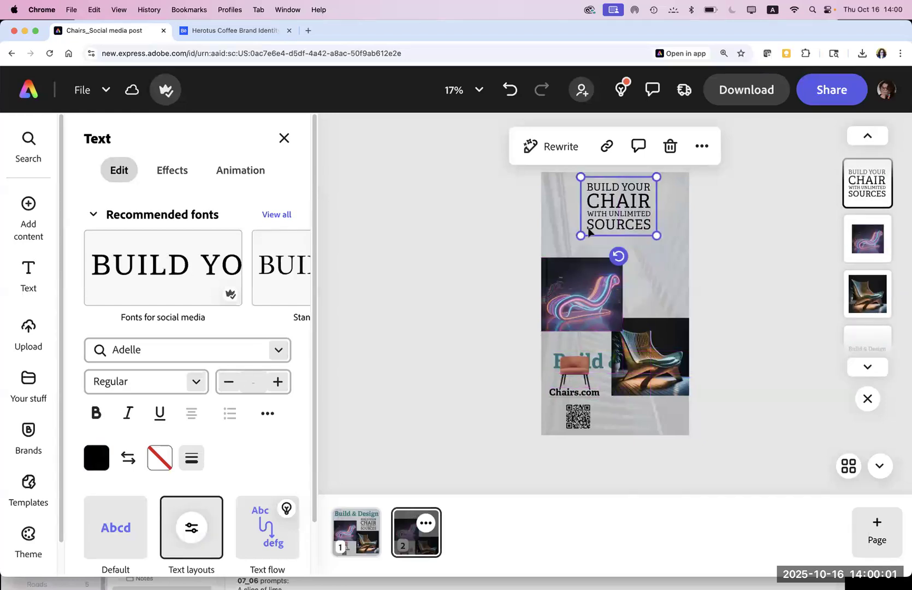
left_click_drag(581, 235, 568, 246)
left_click_drag(657, 245, 664, 250)
left_click_drag(612, 221, 612, 218)
left_click(466, 308)
left_click_drag(593, 293, 623, 264)
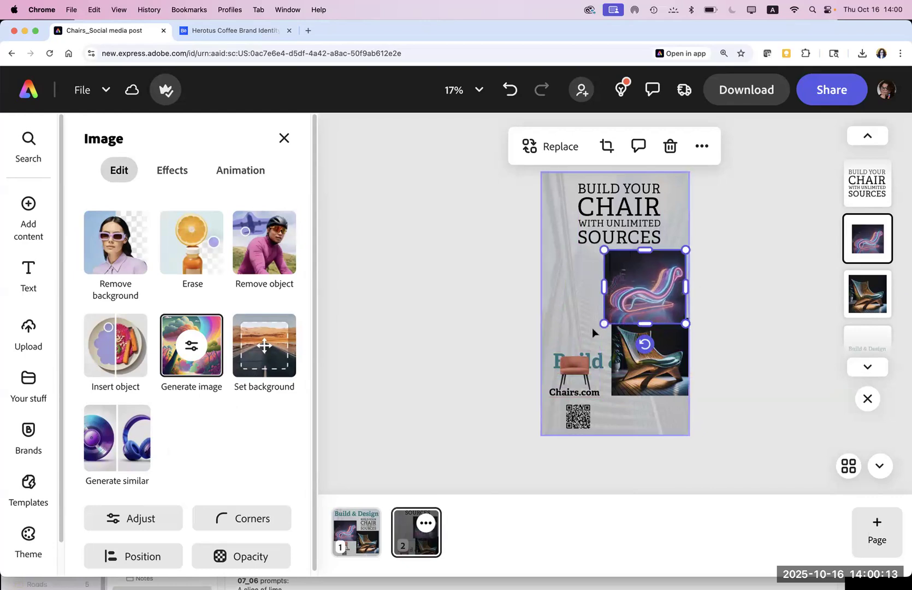
left_click_drag(605, 364, 636, 407)
Step: Rotate the Build & Design title vertical, enlarge it, and slide it up the left edge
left_click(699, 362)
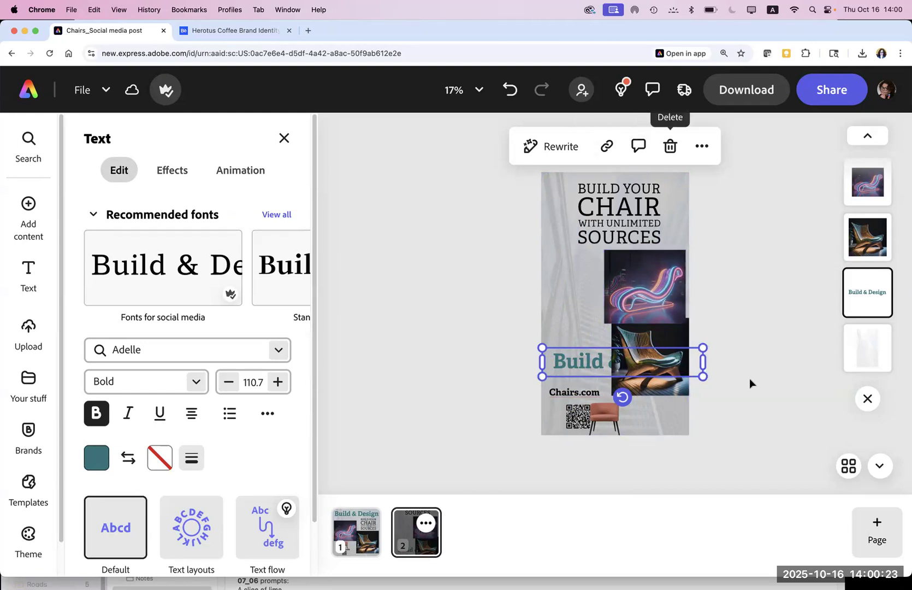
left_click_drag(643, 394, 545, 283)
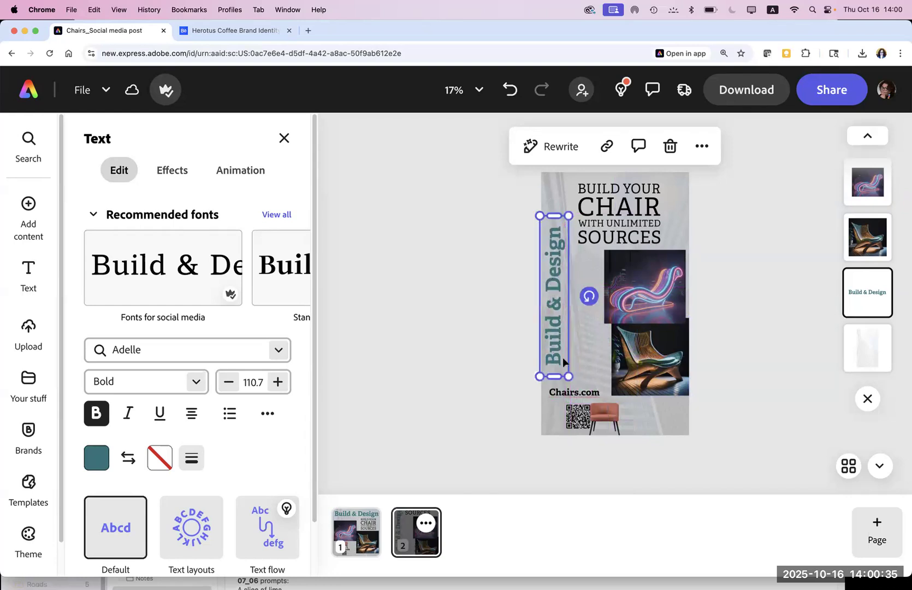
left_click_drag(568, 375, 578, 373)
left_click_drag(561, 339, 559, 311)
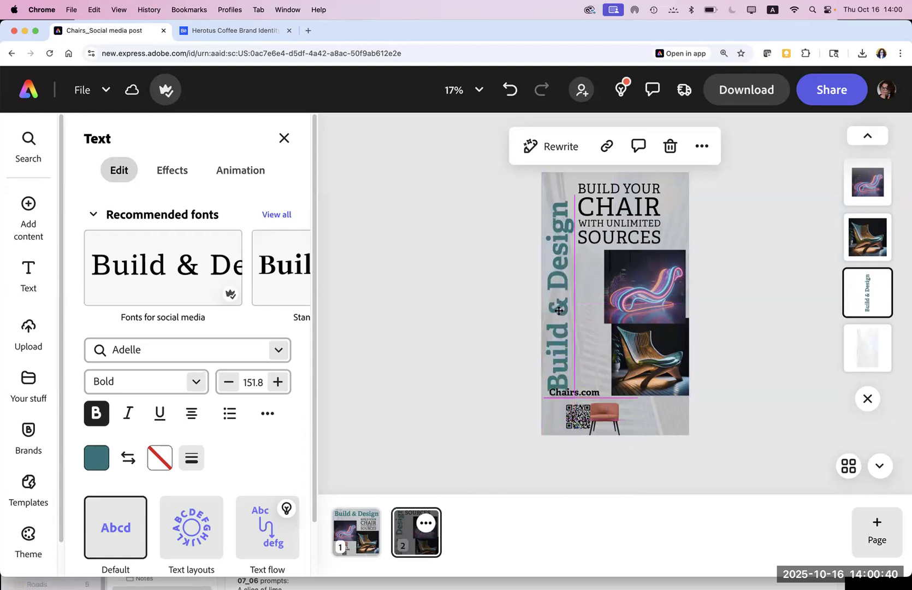
left_click(485, 313)
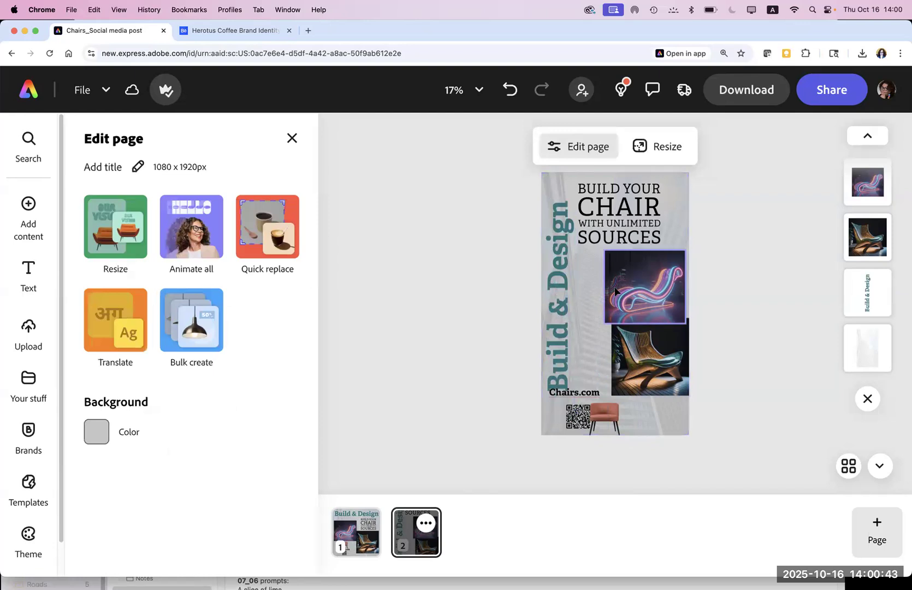
Step: Restack the layout: neon chair at top, headline mid-page, wooden chair at lower left
left_click_drag(600, 216, 650, 427)
left_click_drag(634, 290, 621, 224)
left_click_drag(636, 361, 578, 408)
left_click_drag(660, 418, 619, 294)
left_click_drag(601, 396, 635, 379)
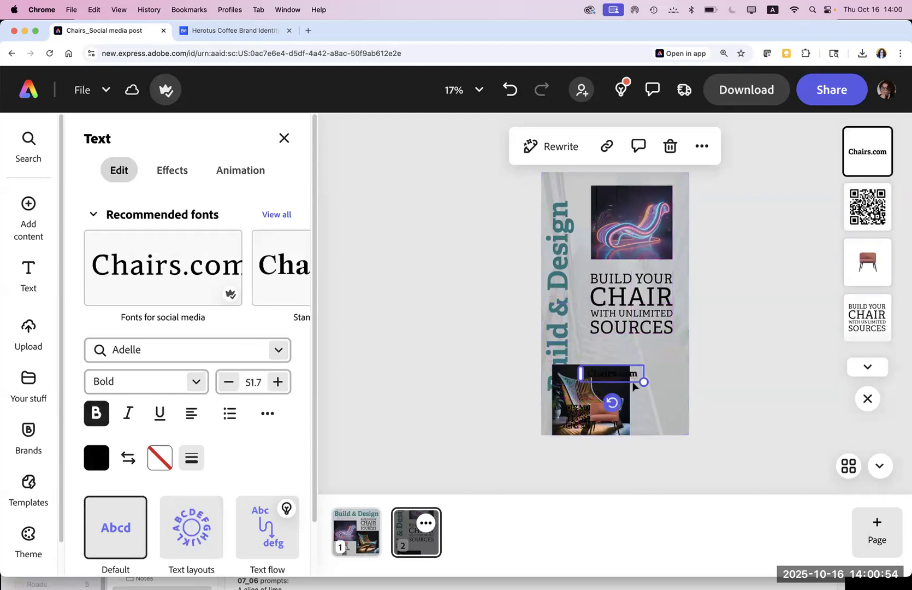
Step: Move the wooden chair photo up to uncover the QR code, placed beside the vertical title
left_click(594, 405)
left_click(584, 374)
left_click(580, 416)
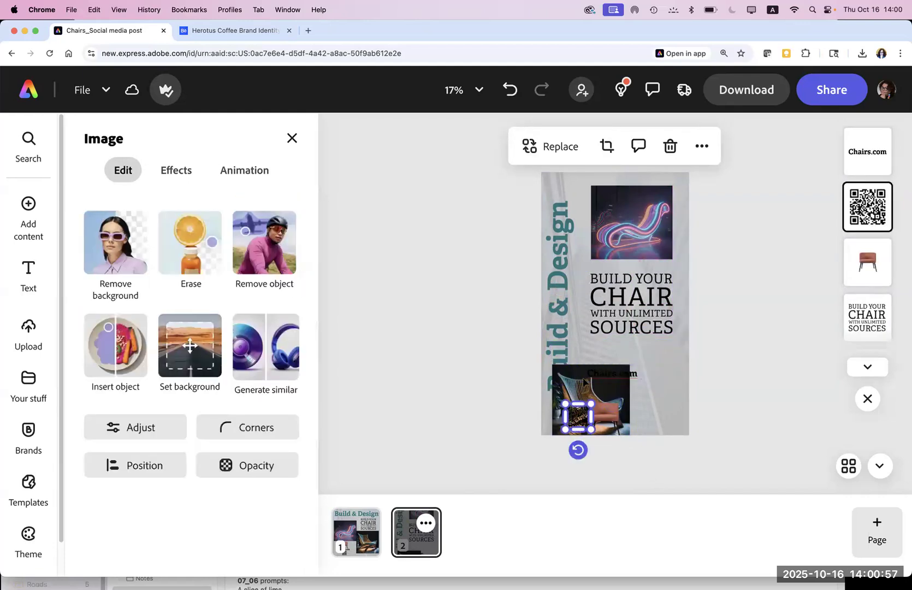
left_click(605, 383)
left_click(600, 407)
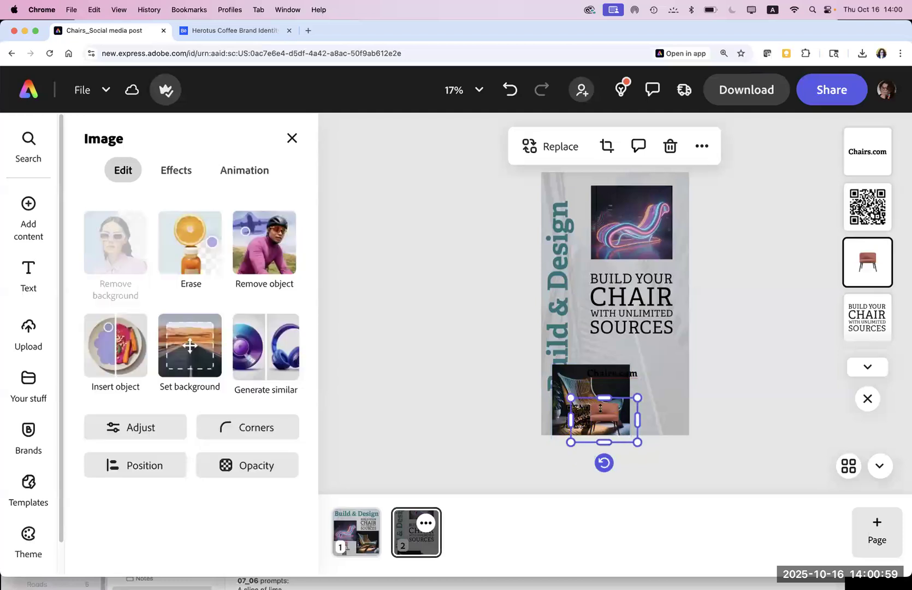
left_click_drag(564, 370, 602, 350)
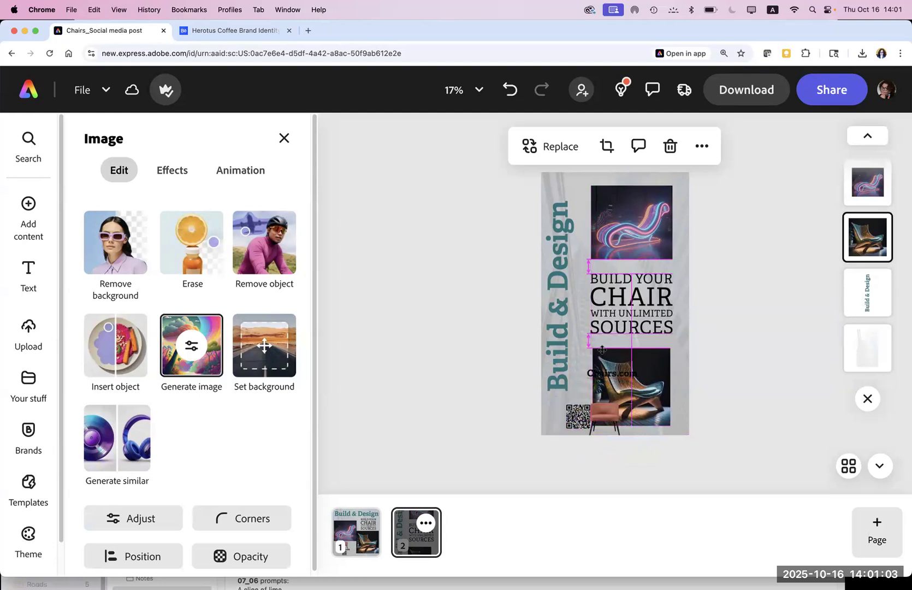
left_click(449, 324)
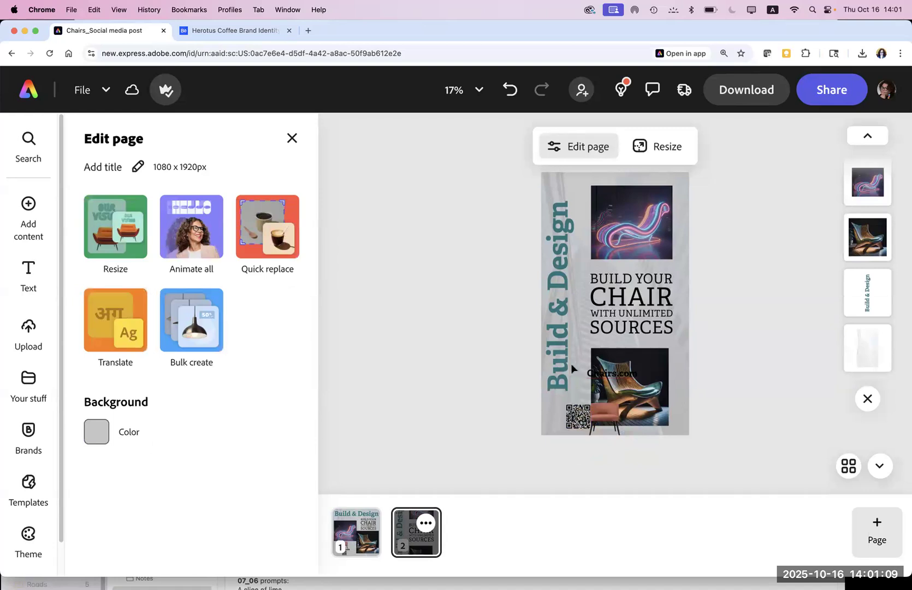
left_click_drag(579, 420, 566, 419)
left_click(609, 465)
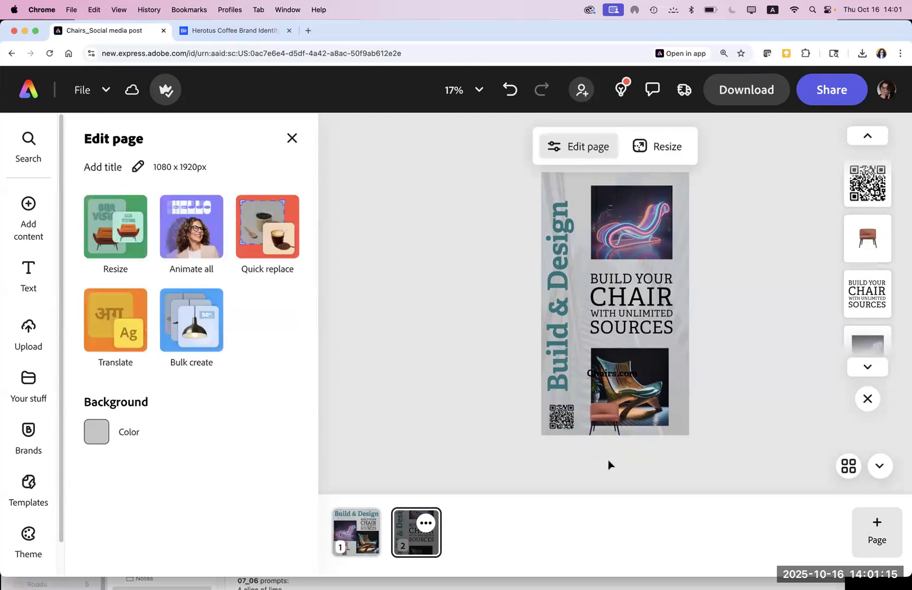
Step: Move Chairs.com and the small red chair logo to the top-left corner
left_click(605, 374)
left_click_drag(605, 375, 565, 188)
left_click(630, 253)
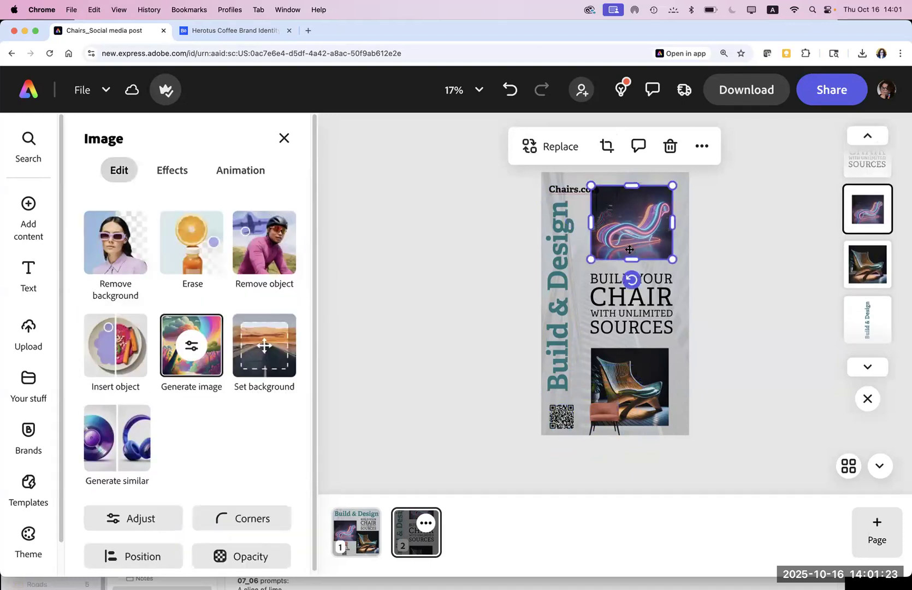
left_click_drag(643, 394, 642, 385)
left_click_drag(609, 425, 605, 184)
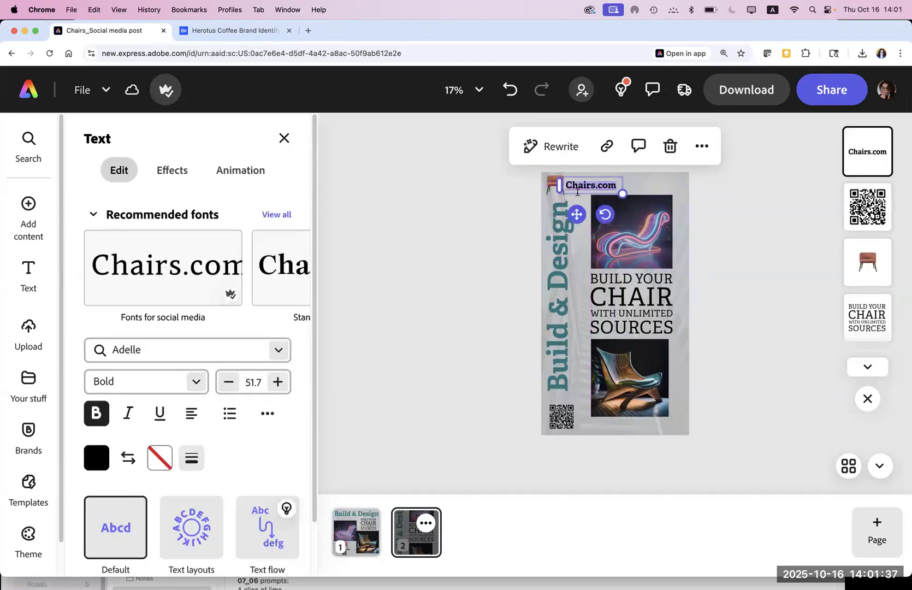
Step: Shrink Chairs.com to font size 45.7 and set it beside the chair logo at top
left_click(229, 382)
left_click(229, 382)
left_click(229, 382)
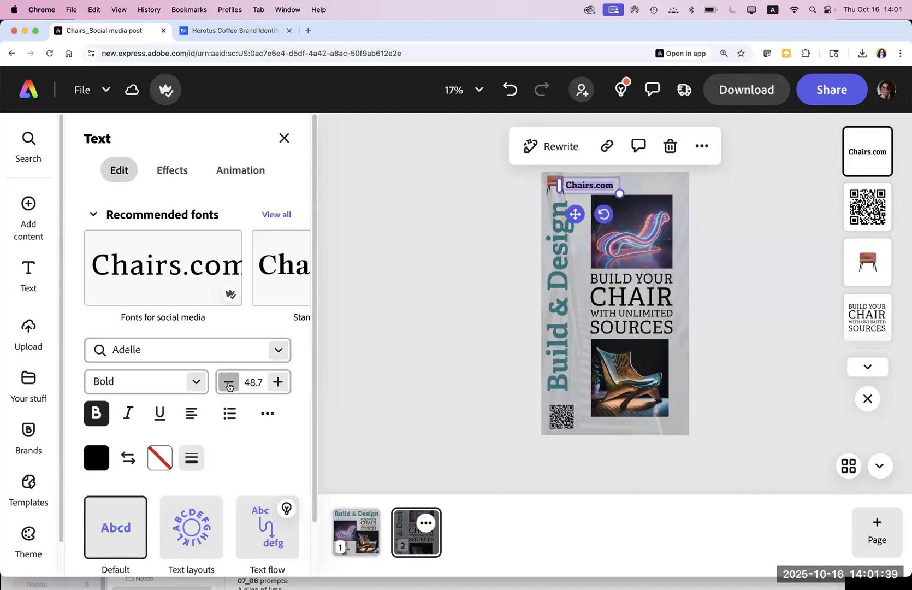
left_click(228, 383)
left_click(228, 382)
left_click(229, 382)
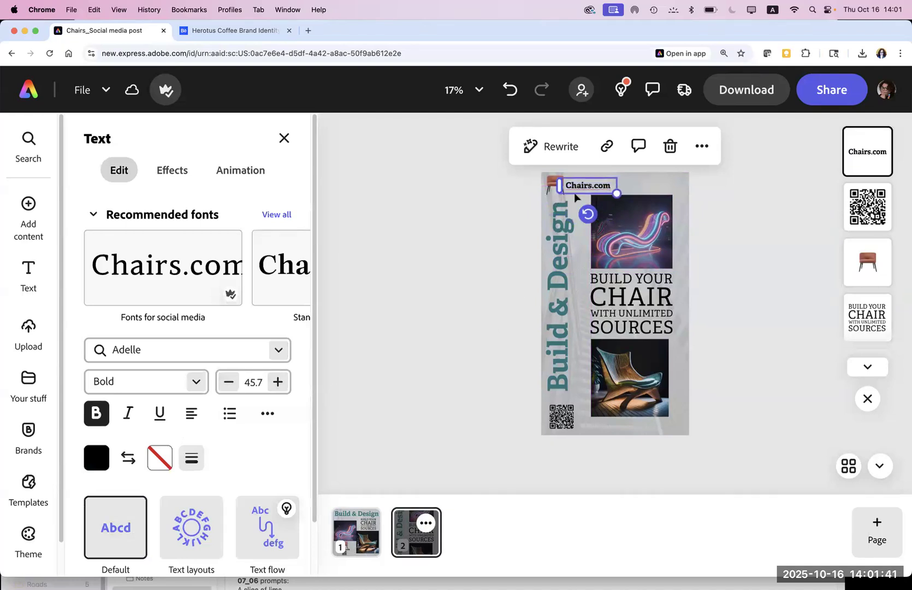
left_click_drag(579, 182, 578, 184)
left_click(441, 222)
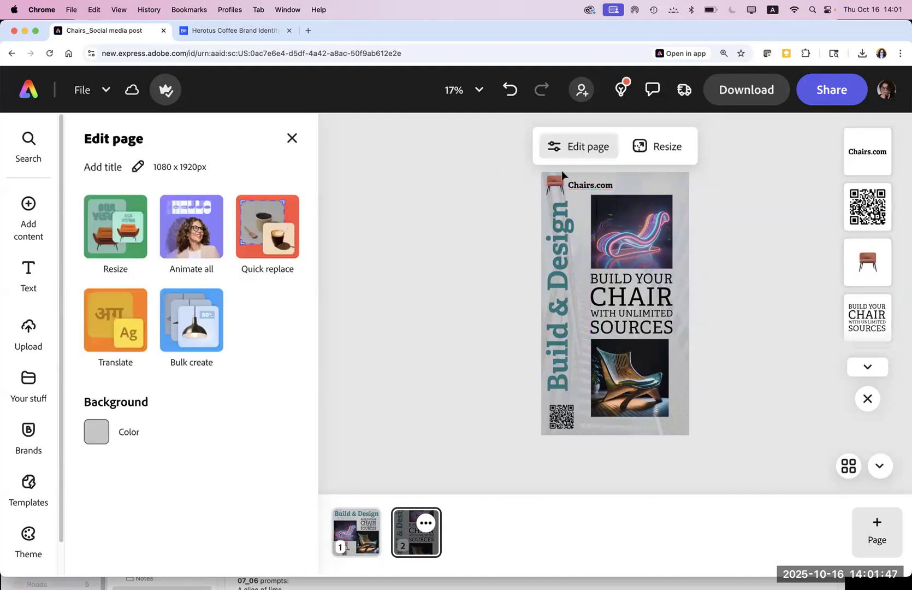
left_click(553, 186)
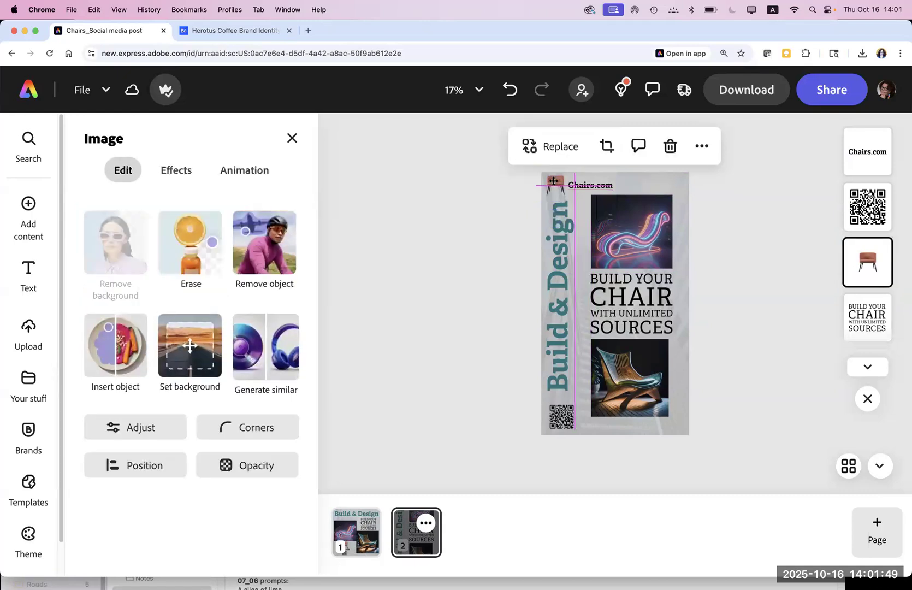
Step: Move the chair logo and Chairs.com together to the bottom of the page
left_click(468, 247)
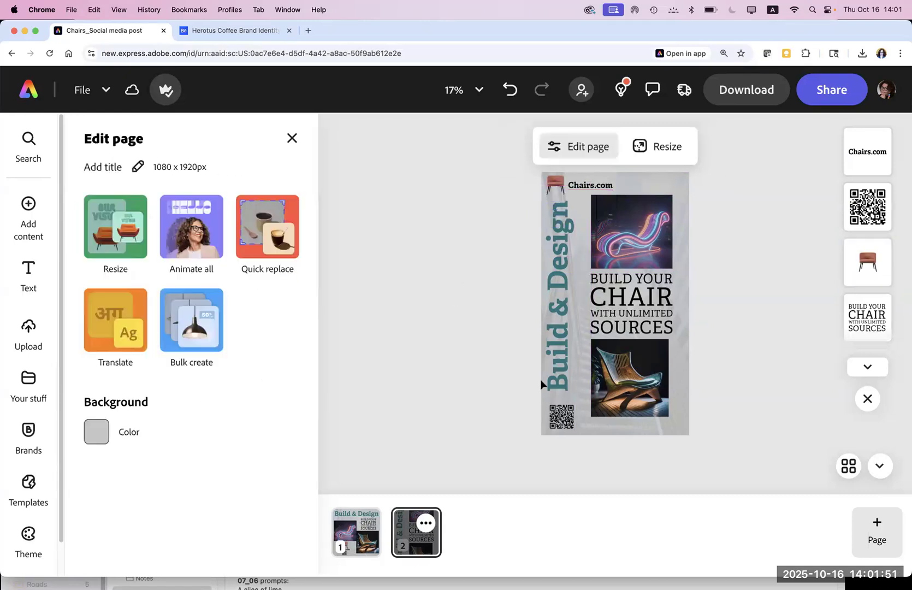
left_click(565, 425)
left_click_drag(565, 423, 580, 220)
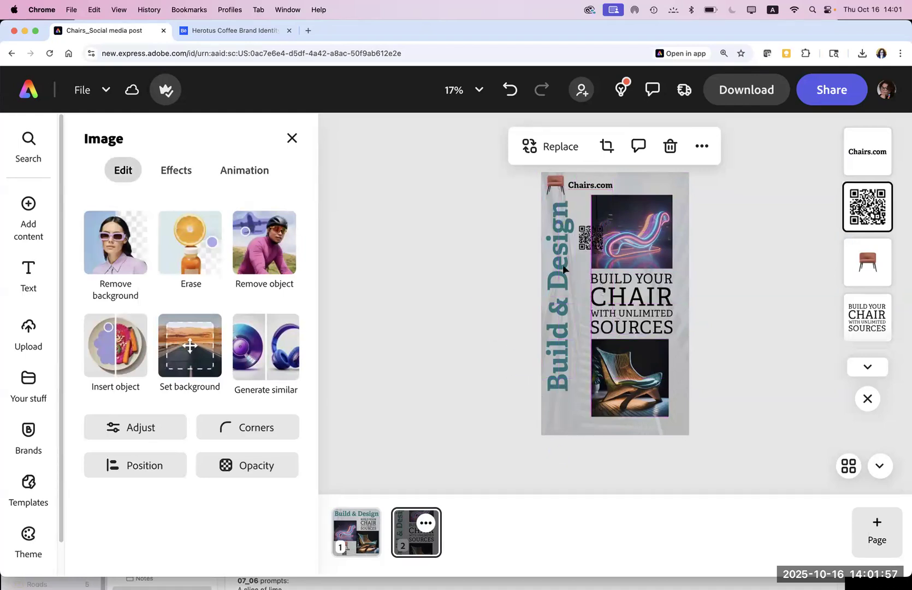
left_click(554, 181)
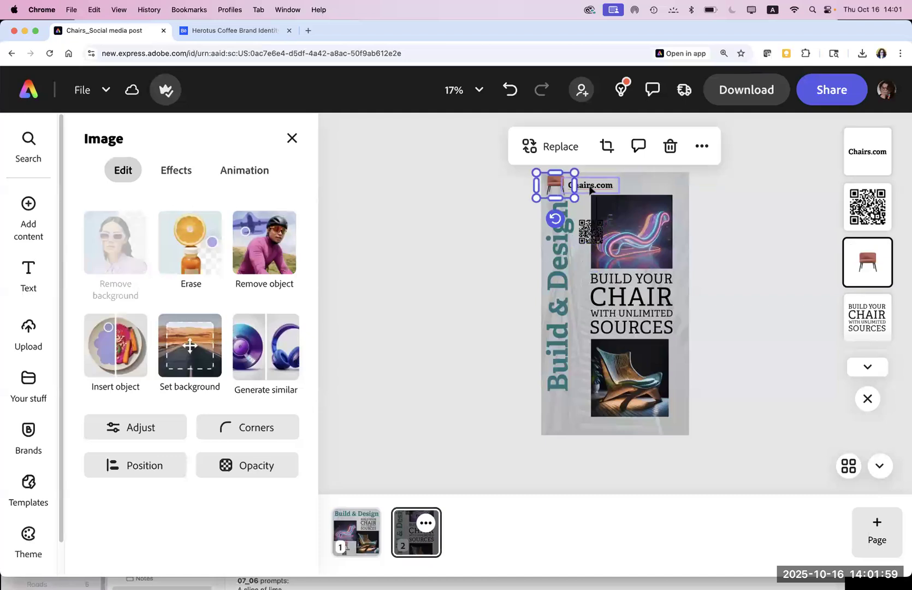
left_click(590, 186, "shift")
left_click_drag(589, 187, 581, 427)
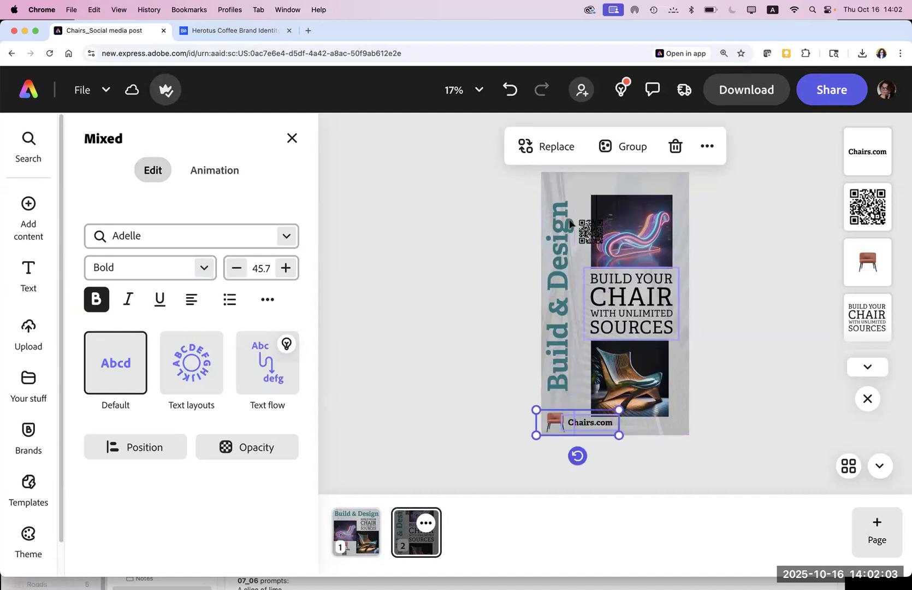
Step: Place the QR code bottom-left above Chairs.com and raise the Build & Design title slightly
left_click_drag(584, 232, 561, 405)
left_click_drag(558, 367, 558, 348)
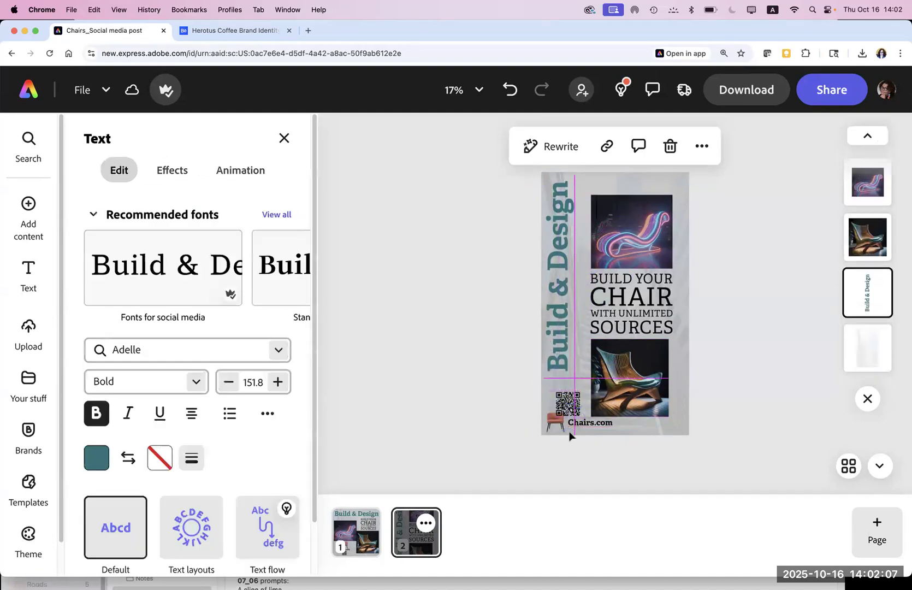
left_click(562, 393)
left_click_drag(562, 394, 556, 386)
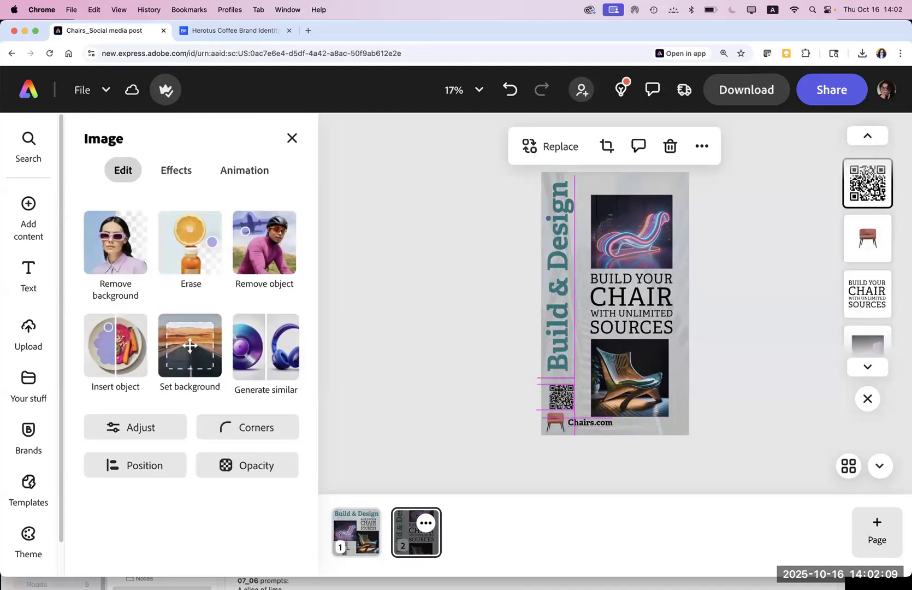
left_click(482, 390)
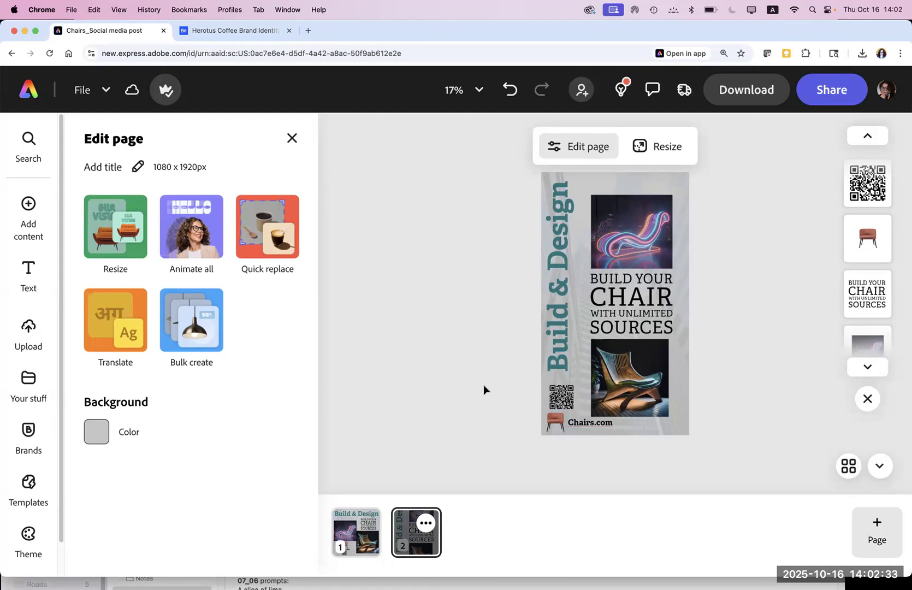
Step: Move the neon chair, headline and wooden chair photo up together, then nudge them right
left_click(649, 219)
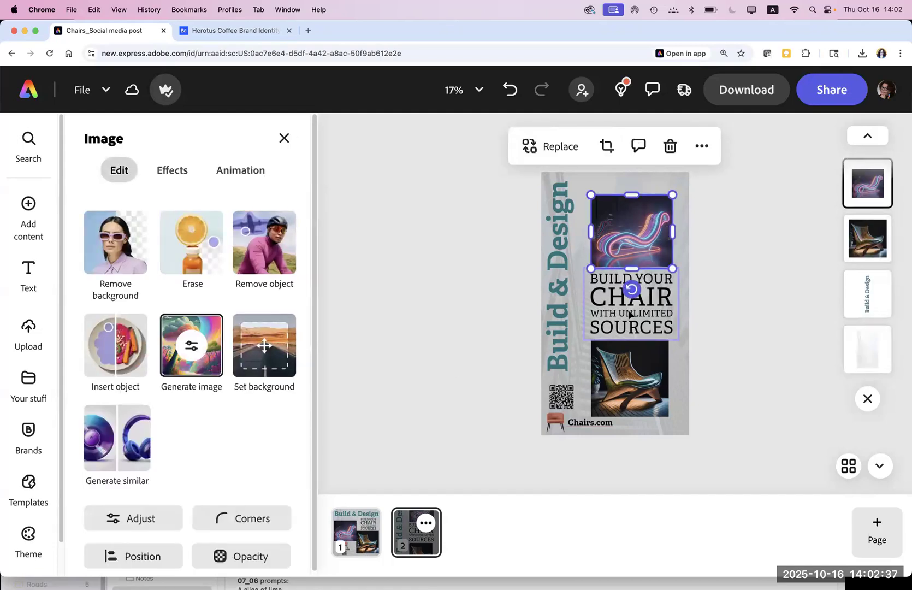
left_click(630, 315, "shift")
left_click(640, 393, "shift")
left_click_drag(644, 387, 644, 375)
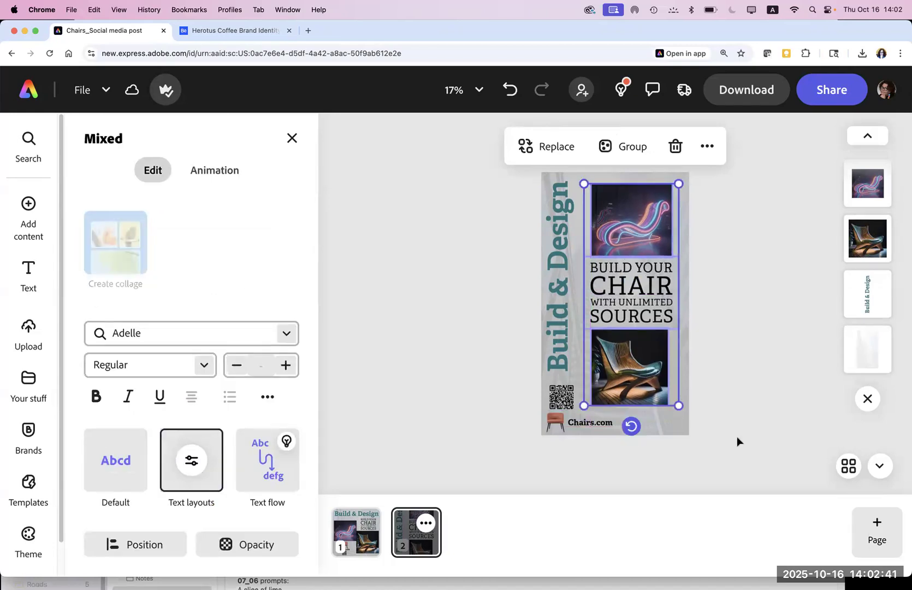
left_click(777, 459)
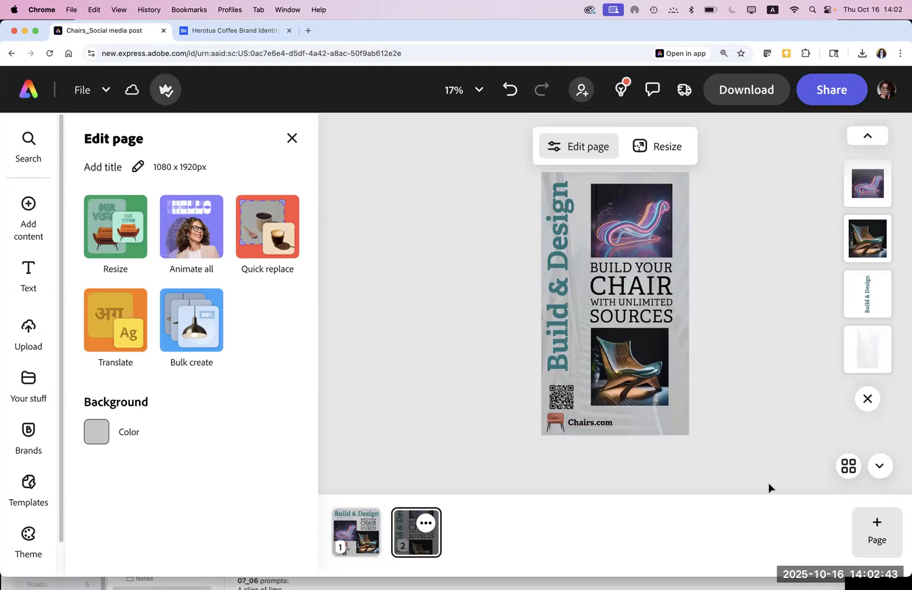
left_click(625, 382)
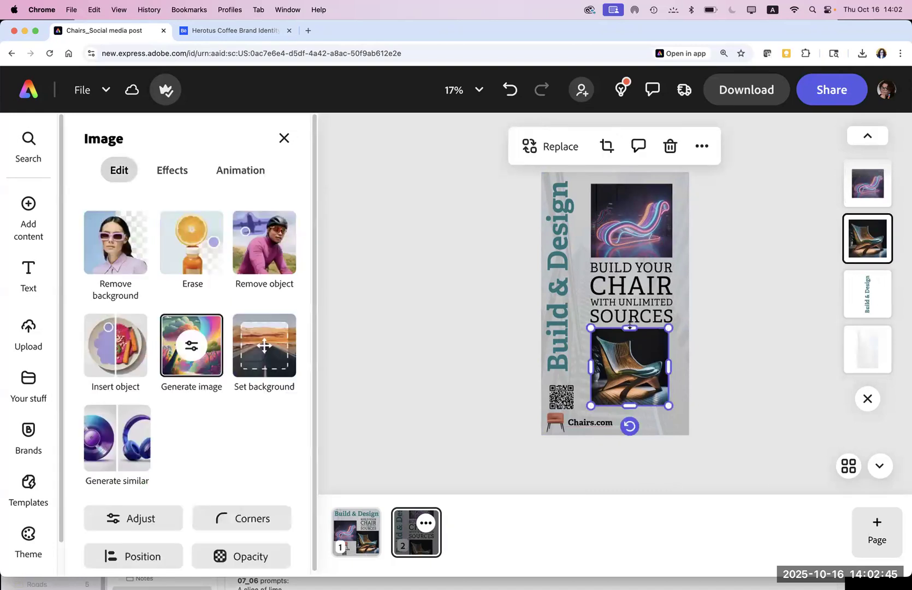
left_click(632, 298, "shift")
left_click(634, 230, "shift")
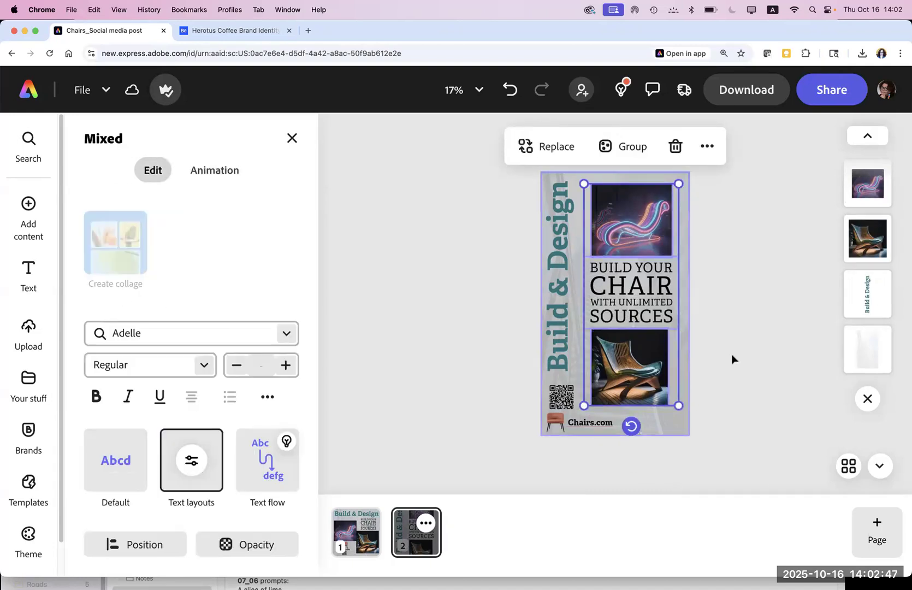
key("shift+Right")
key("shift+Right")
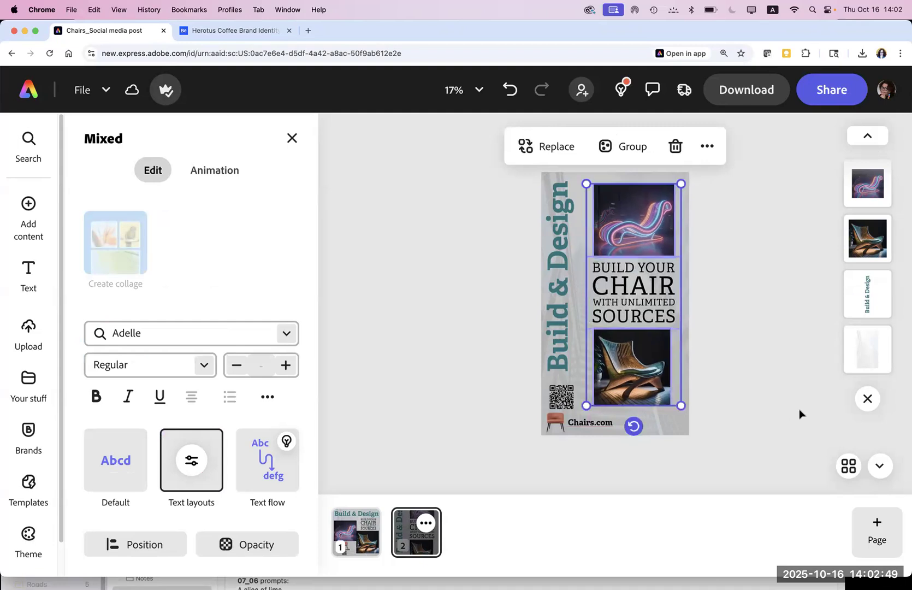
left_click(798, 415)
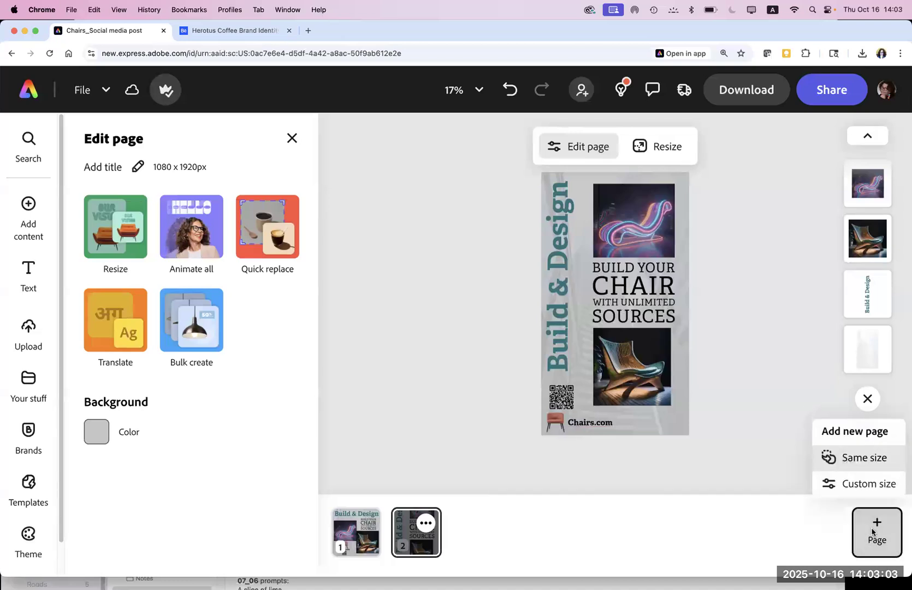
Step: Add a blank third page, then undo it so only pages 1 and 2 remain
left_click(840, 455)
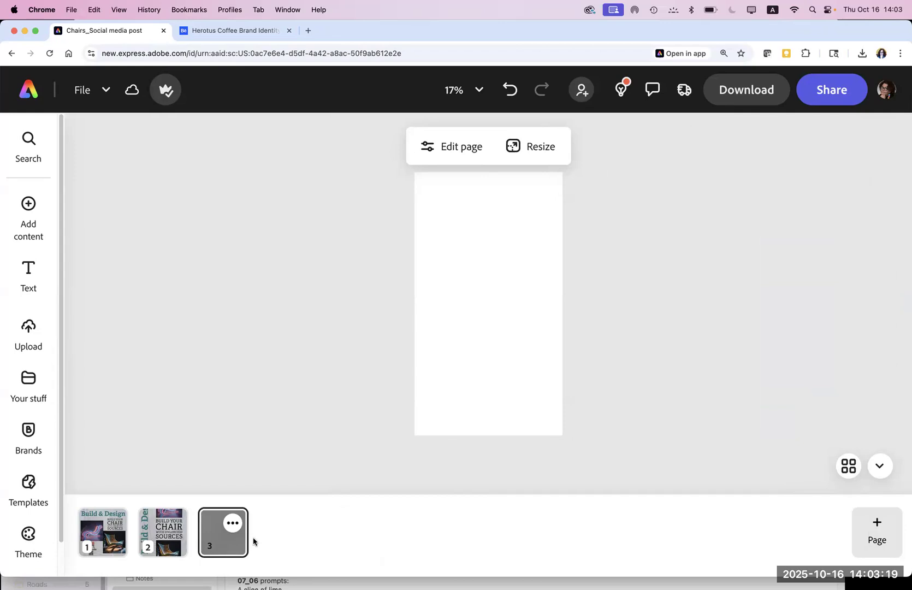
key("super+z")
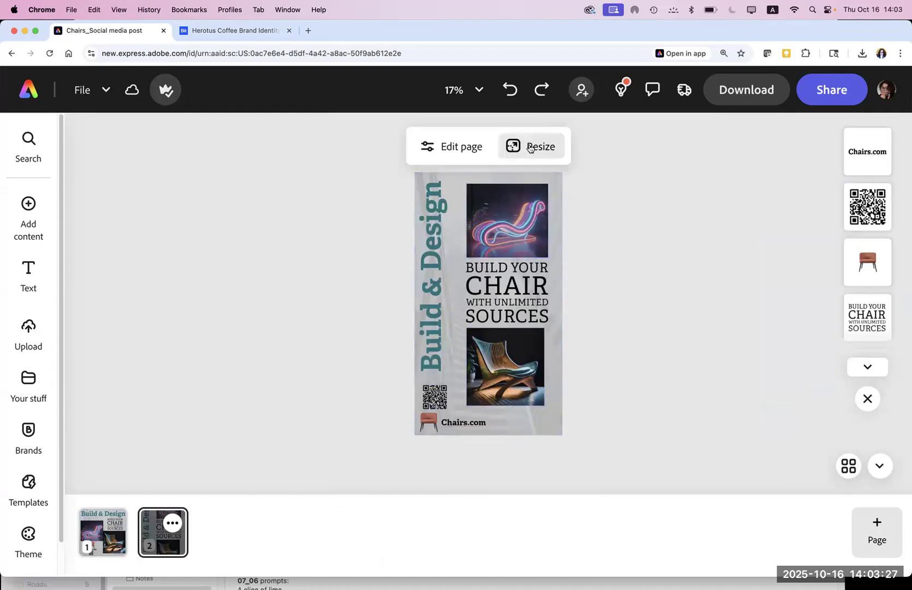
Step: Browse the page's social media resize platforms, then back out of the Resize panel
left_click(529, 148)
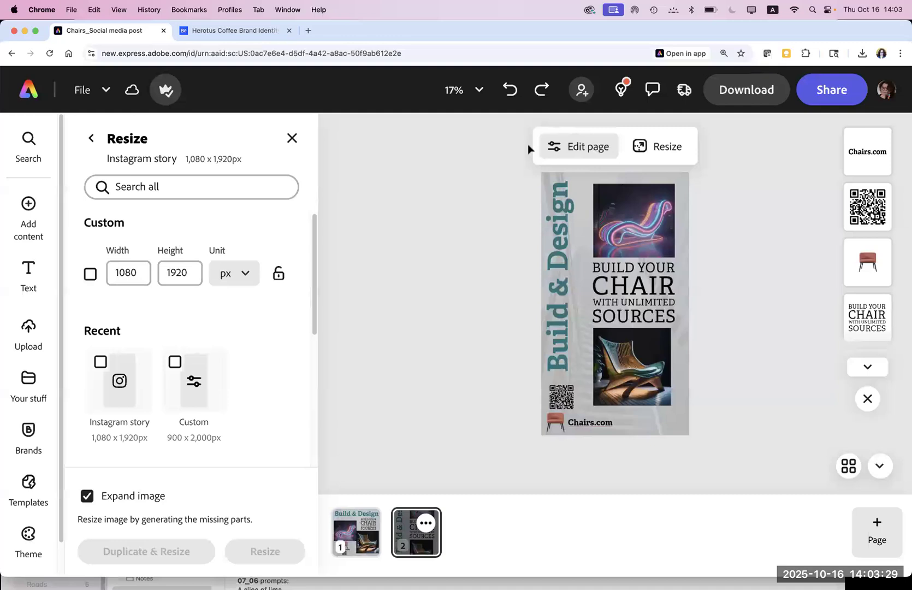
left_click_drag(316, 322, 316, 458)
left_click(177, 244)
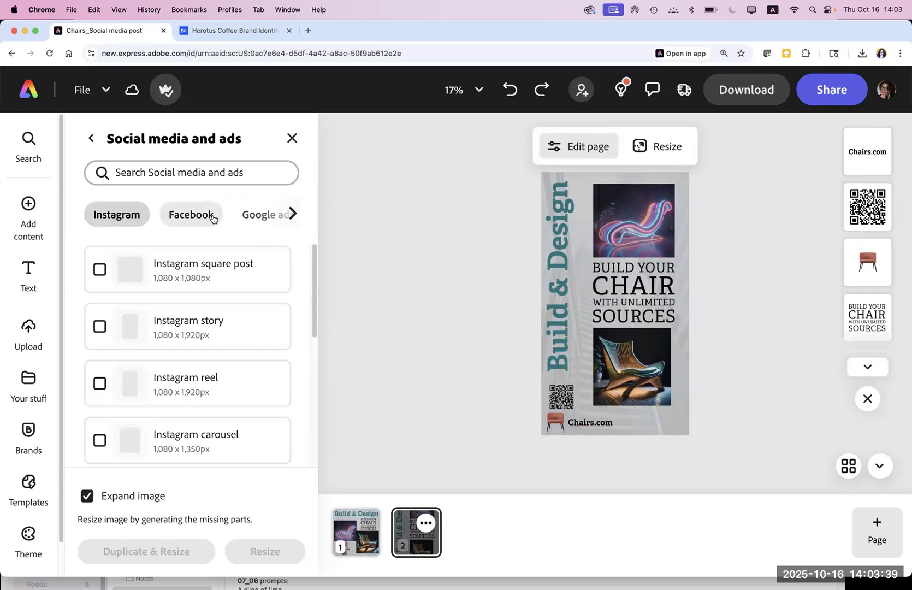
left_click(293, 214)
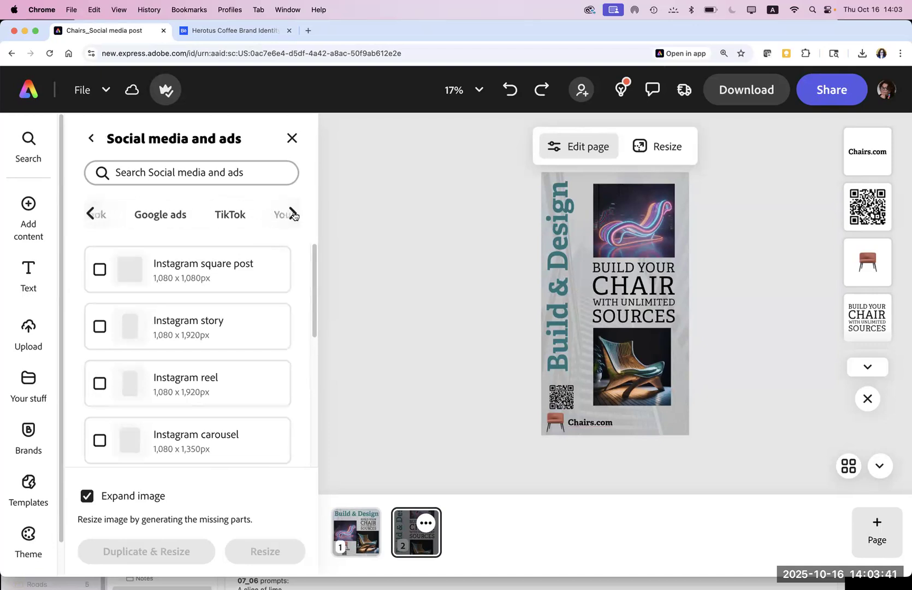
left_click(293, 214)
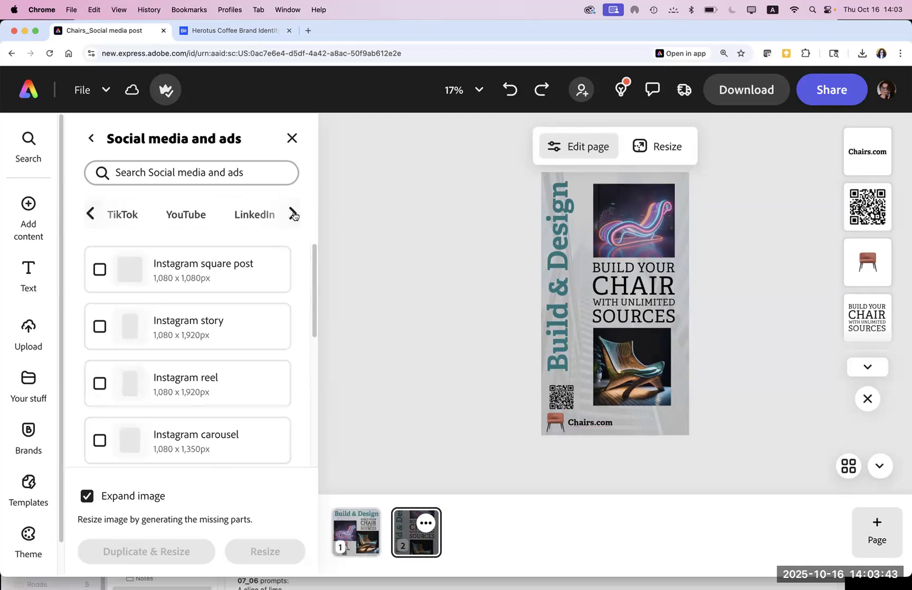
left_click(93, 143)
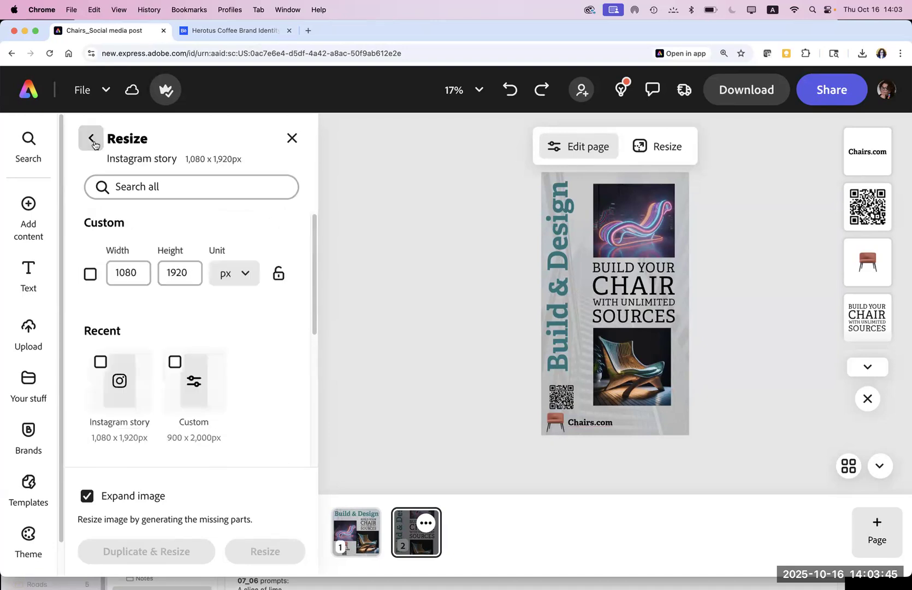
left_click(93, 142)
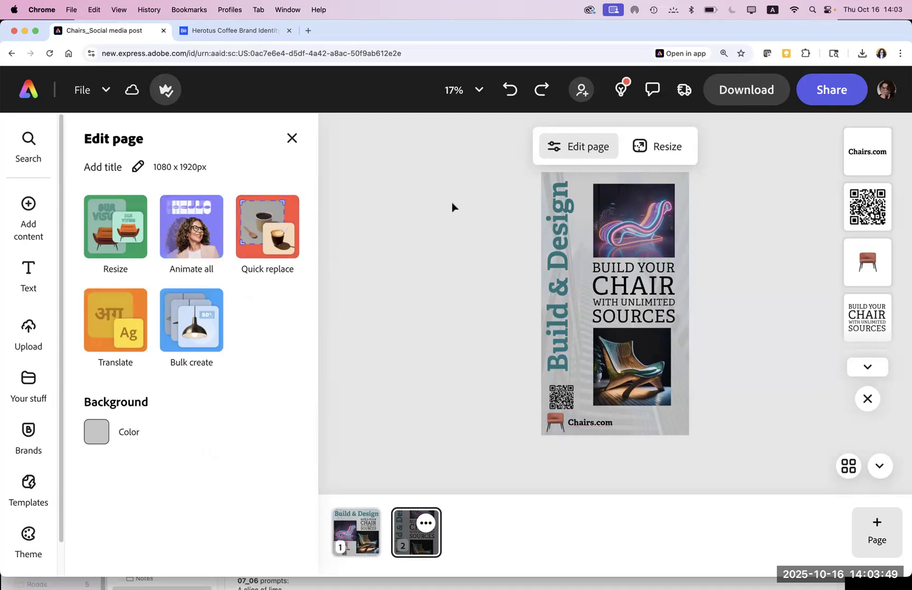
Step: Reopen Resize, look over the Print sizes, then show the Social media and ads sizes
left_click(661, 146)
left_click_drag(314, 309, 313, 445)
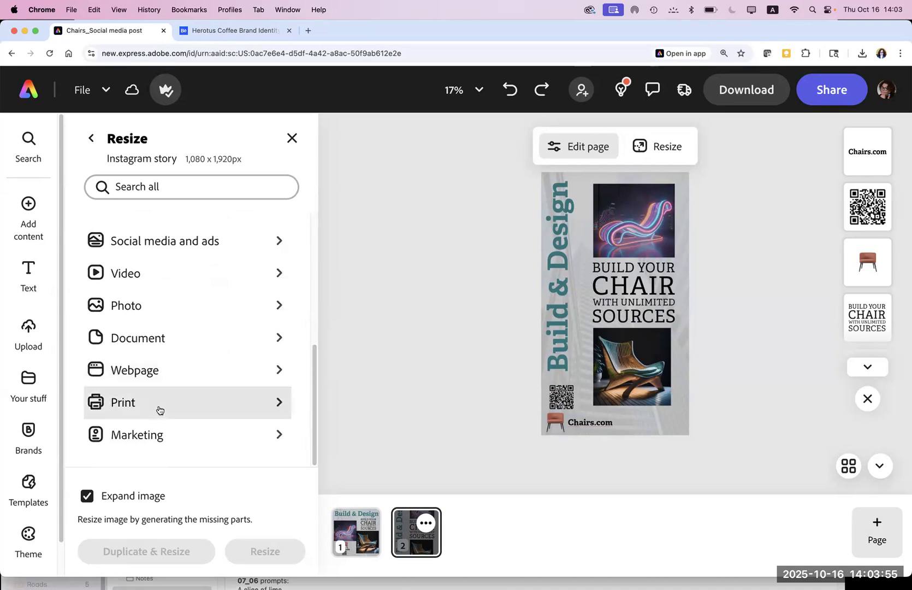
left_click(159, 410)
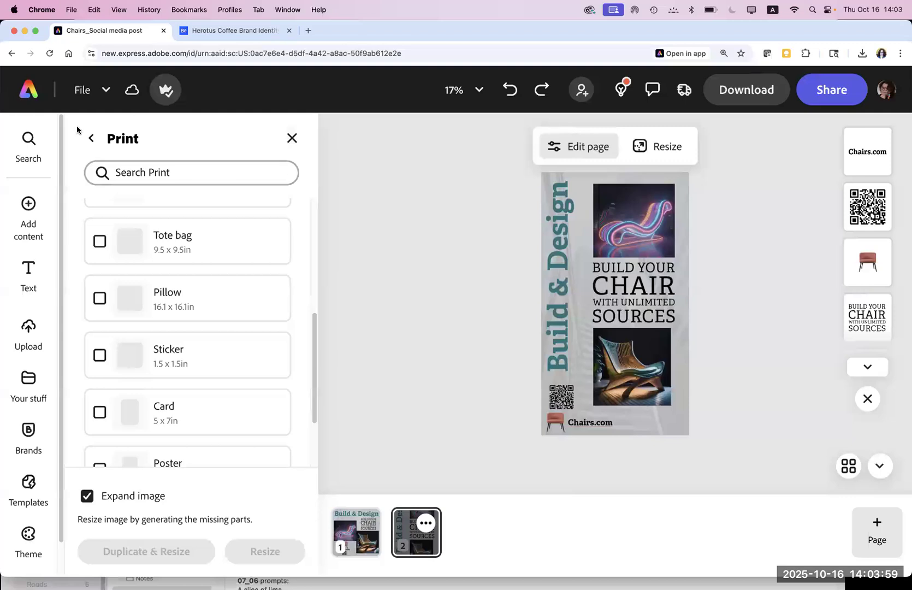
left_click(89, 138)
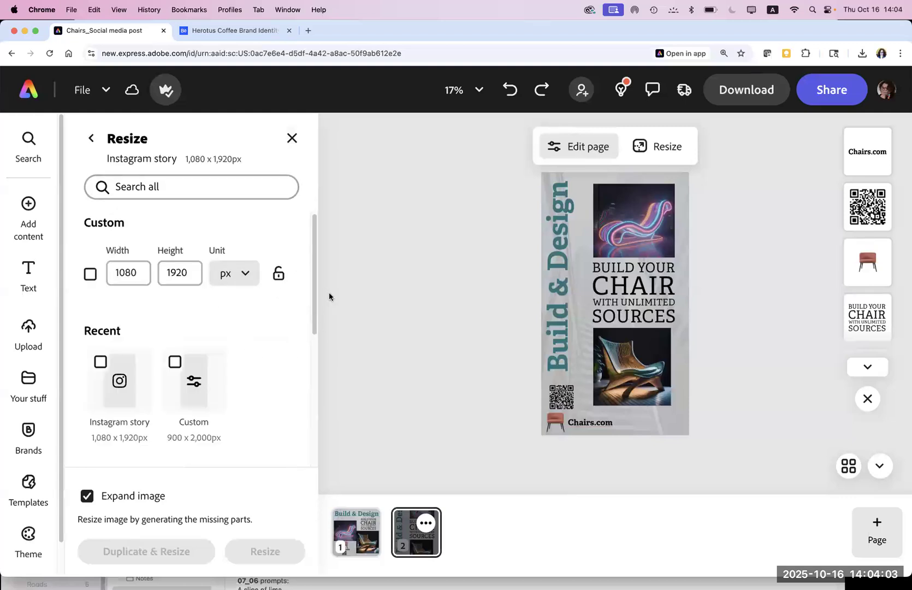
scroll(314, 339, "down", 3)
left_click_drag(311, 355, 312, 431)
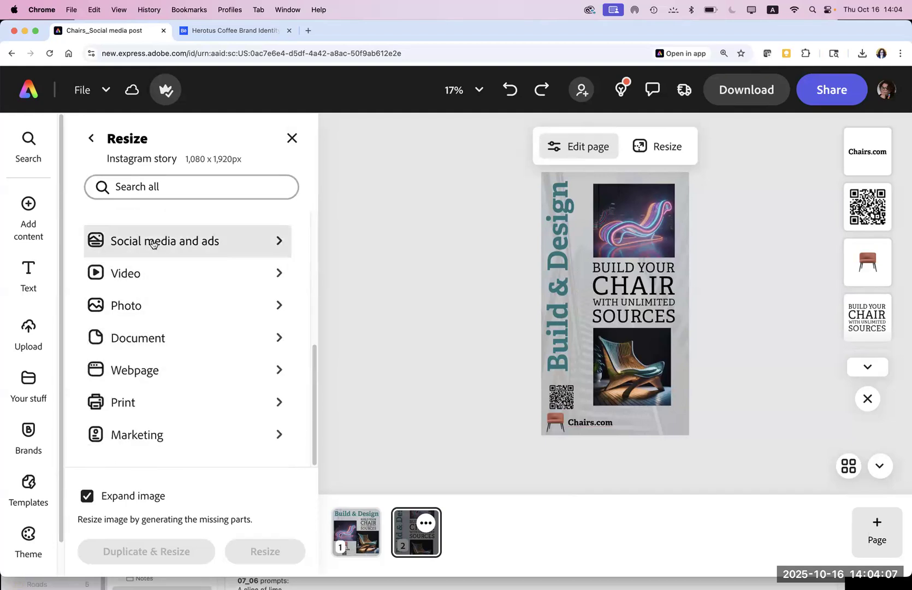
left_click(191, 243)
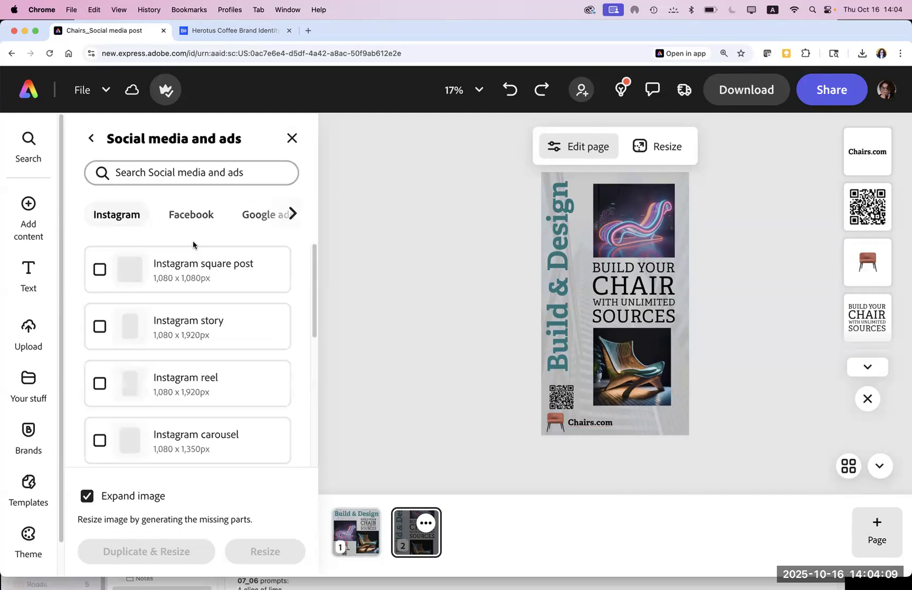
Step: Scroll the platforms to Display ads and tick the 160 x 600px Skyscraper ad size
scroll(314, 299, "down", 1)
left_click_drag(313, 300, 312, 407)
scroll(291, 346, "up", 5)
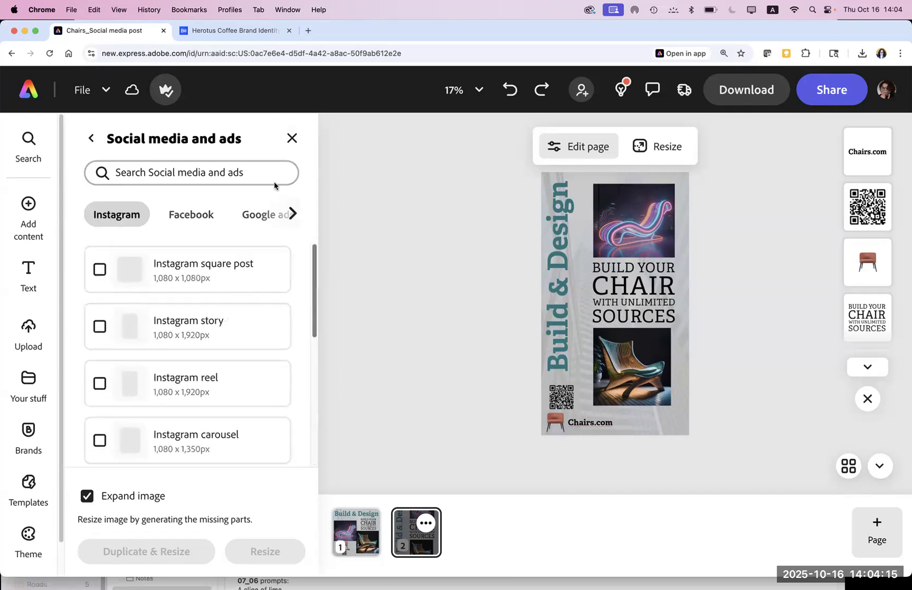
left_click(292, 214)
left_click(291, 215)
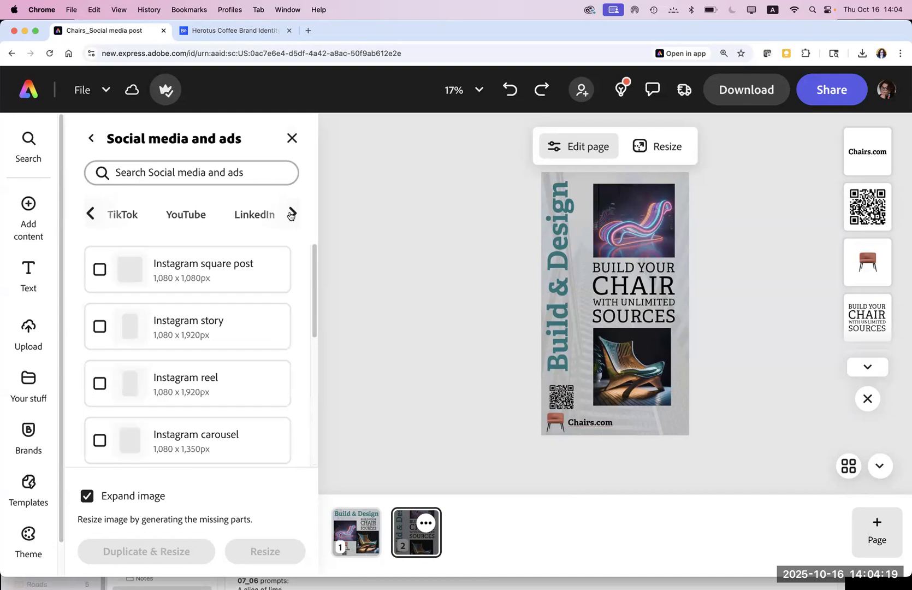
left_click(290, 215)
left_click(290, 214)
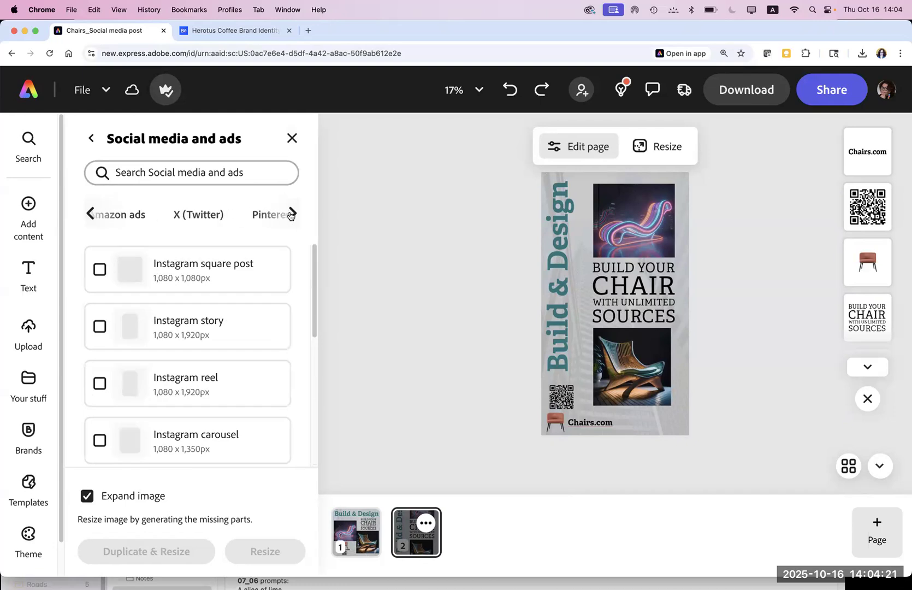
left_click(291, 214)
left_click(290, 214)
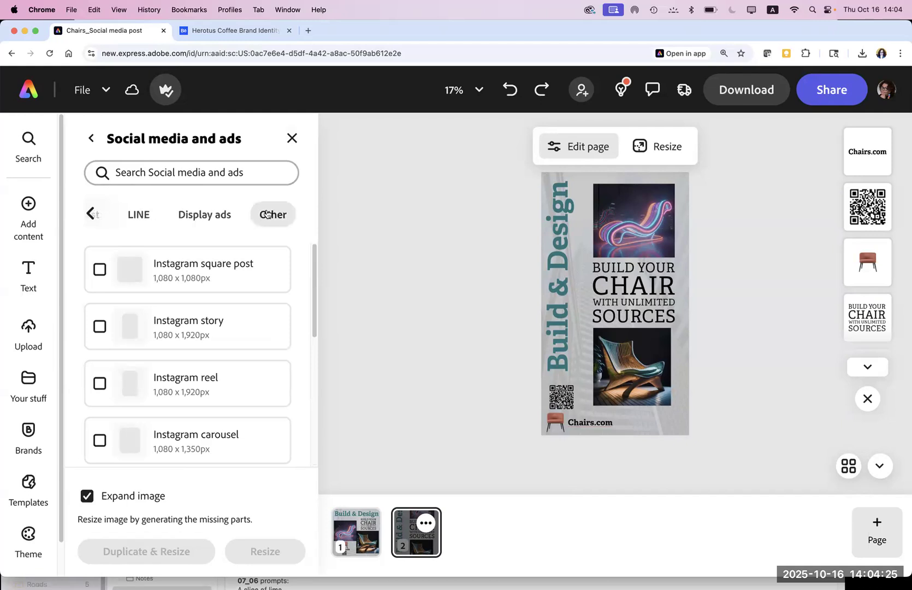
left_click(201, 216)
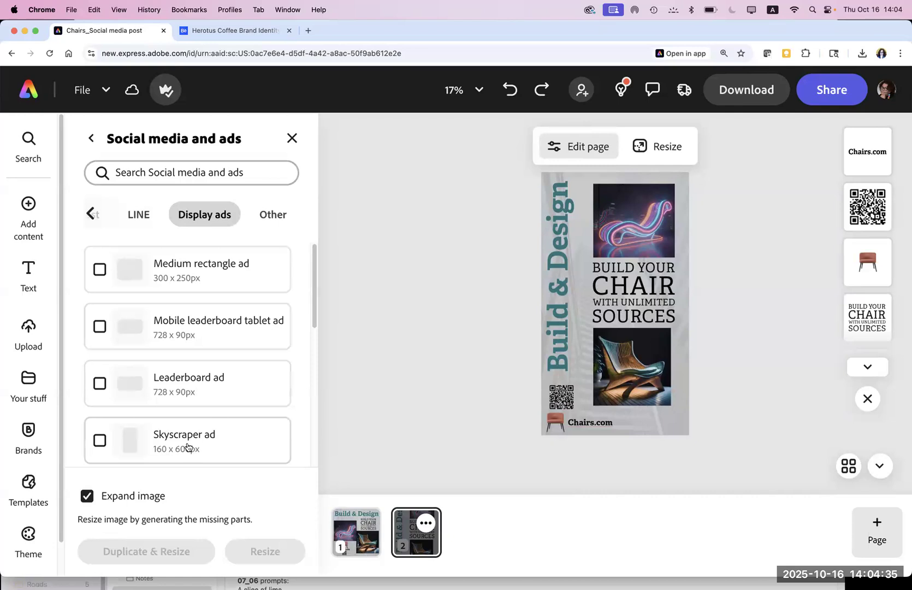
left_click(188, 447)
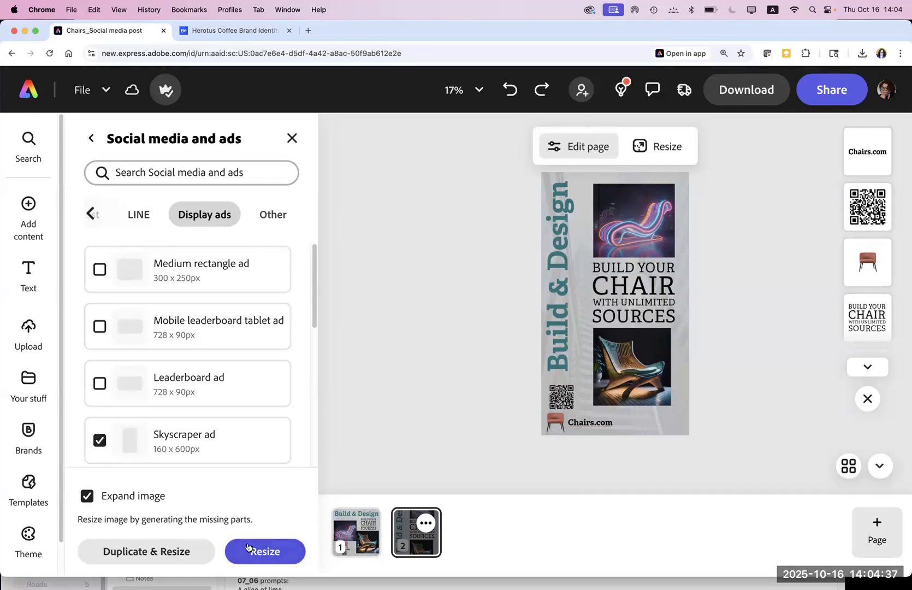
Step: Resize the page to a 160 x 600 skyscraper ad, keep it, then undo back to 1080 × 1920
left_click(249, 550)
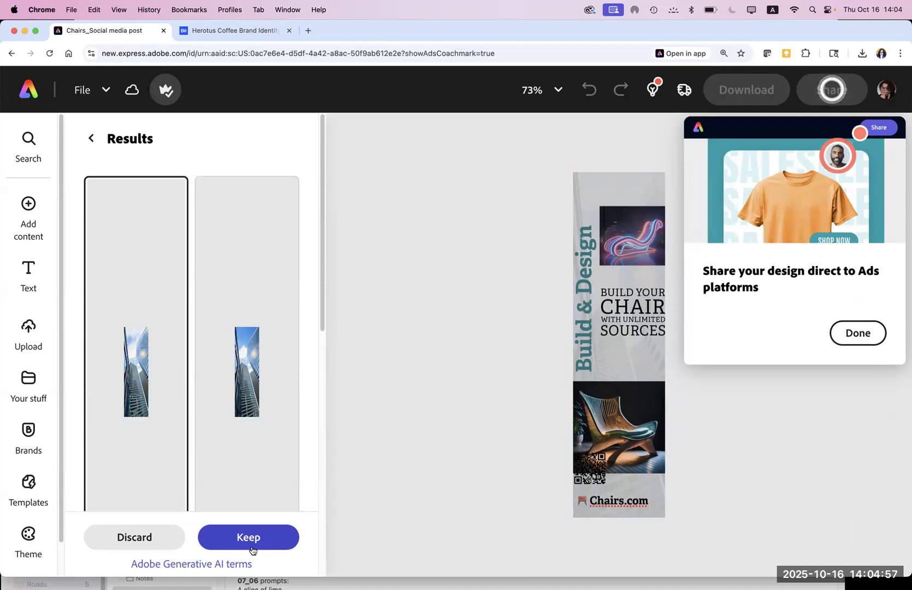
left_click(860, 334)
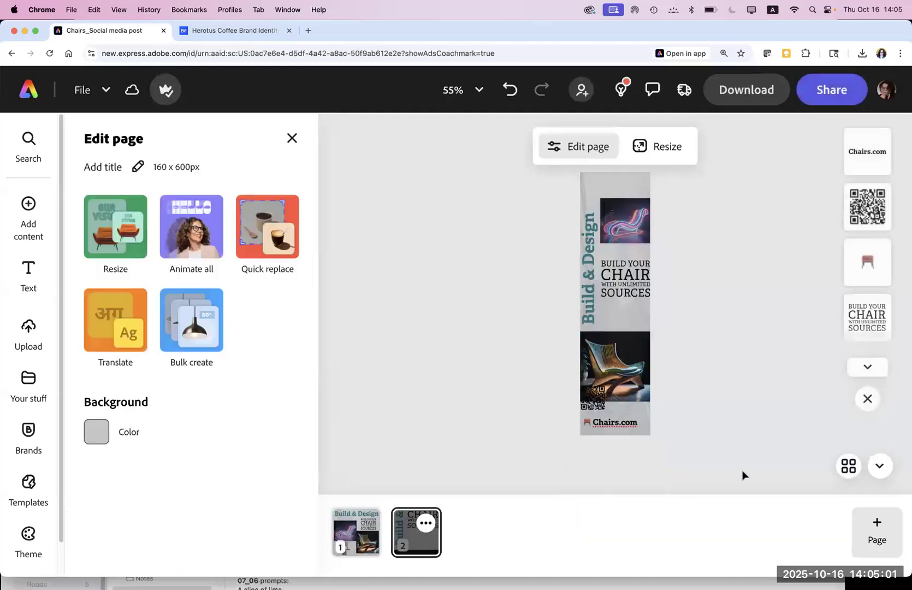
left_click(629, 428)
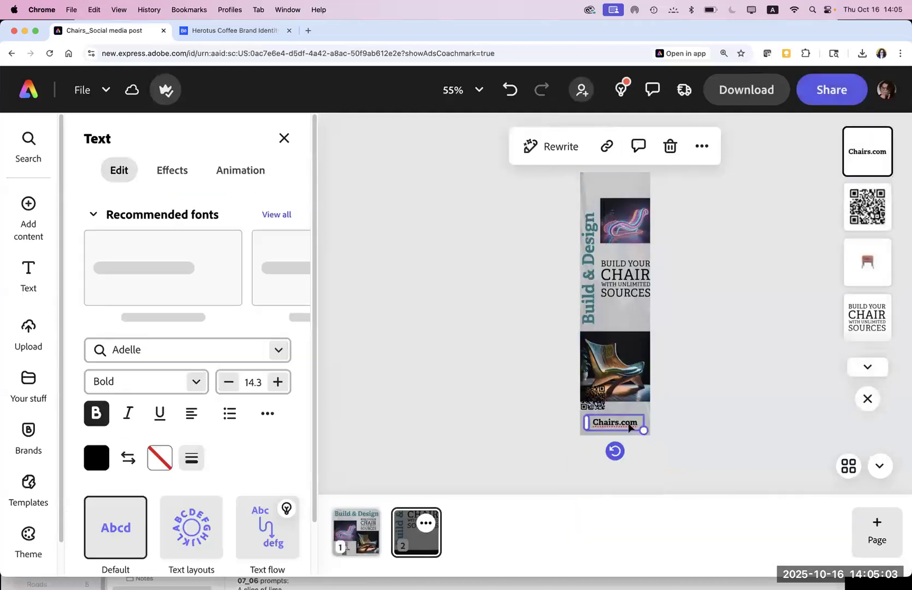
left_click(704, 453)
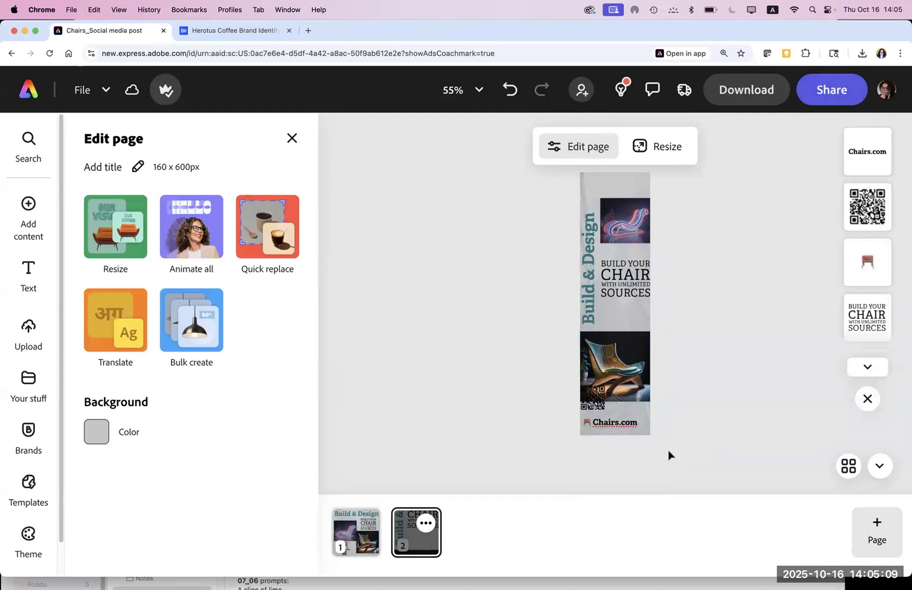
key("super+z")
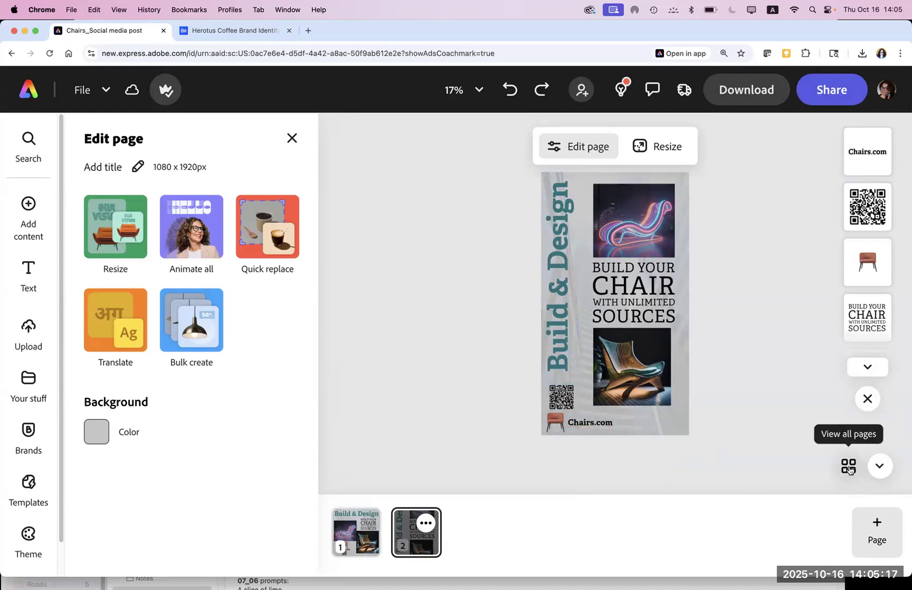
Step: Start a custom-size new page but cancel it, then bring up page 2's Resize options
left_click(874, 524)
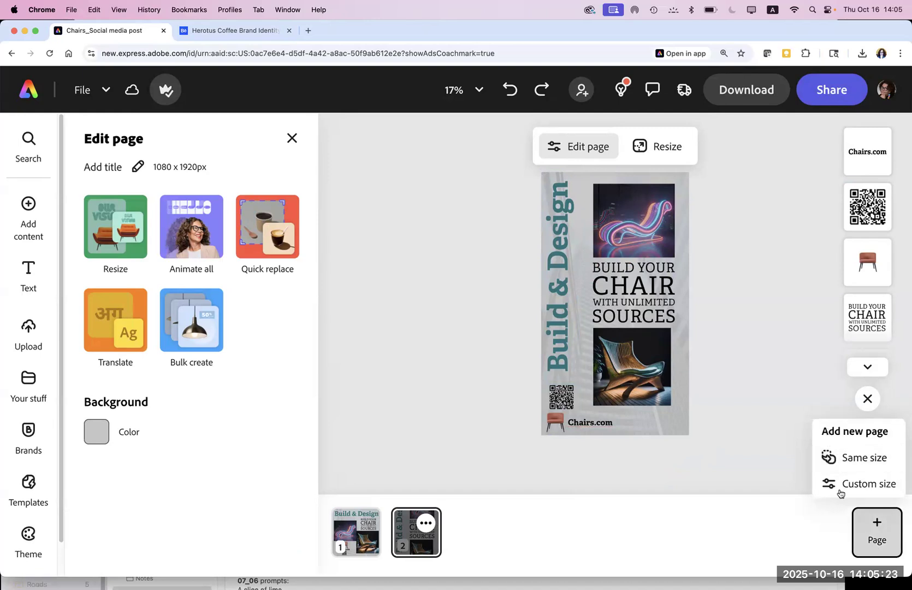
left_click(839, 489)
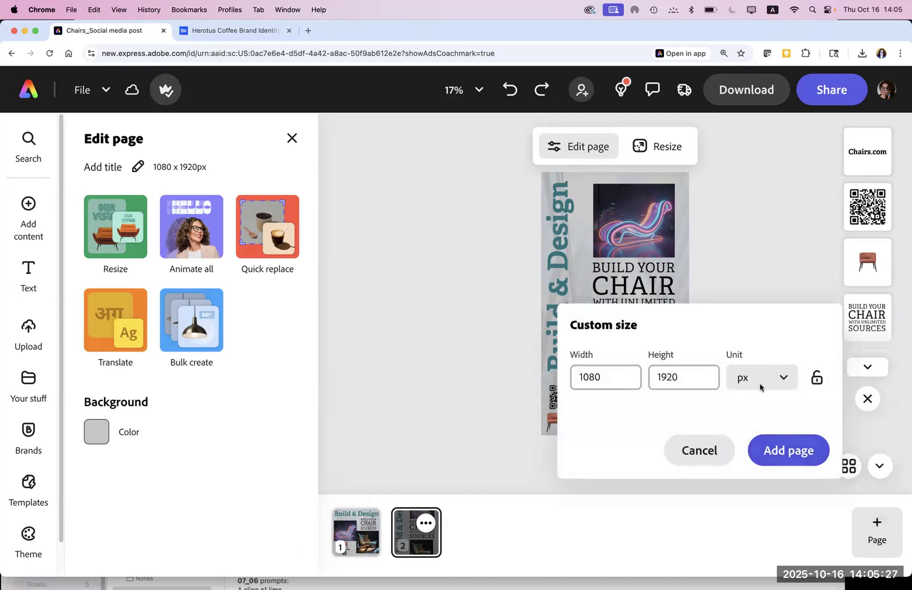
left_click(768, 453)
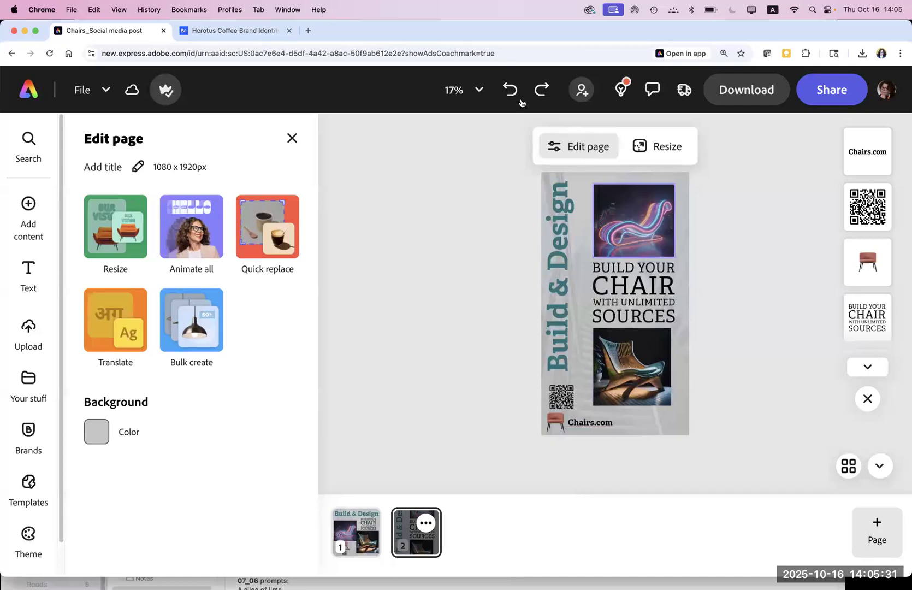
left_click(646, 151)
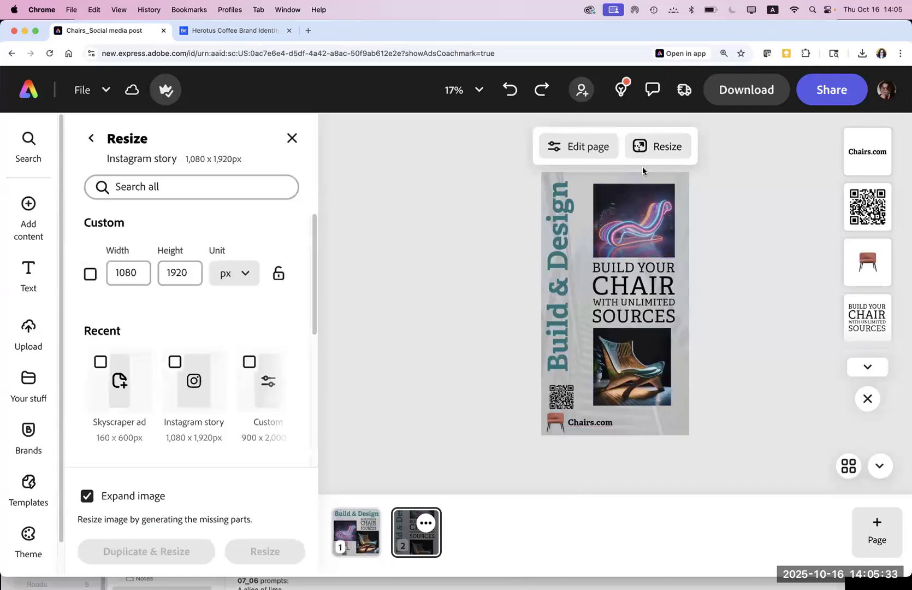
Step: Duplicate the vertical poster as a Letterhead (8.5 x 11 in) copy with the image expanded
left_click_drag(316, 323, 310, 461)
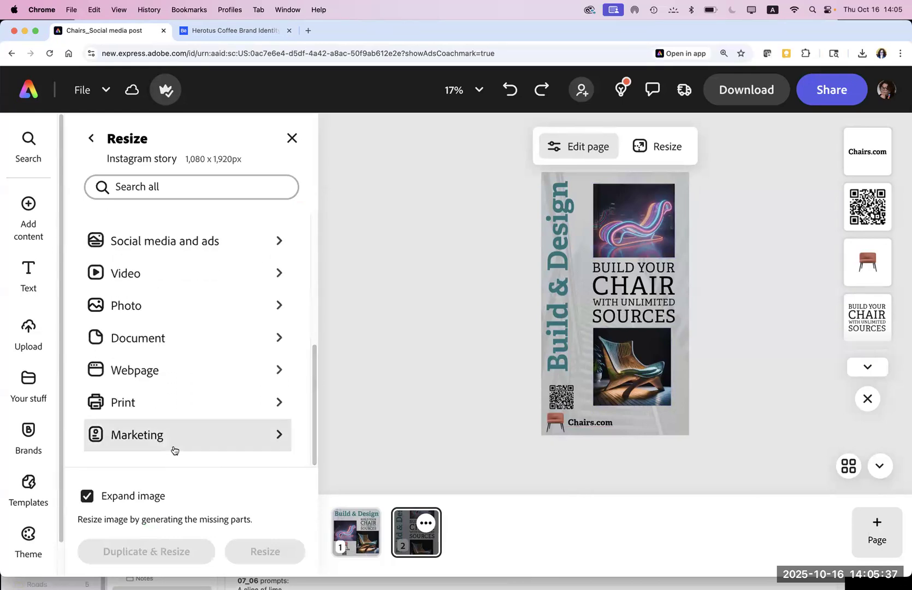
left_click(167, 437)
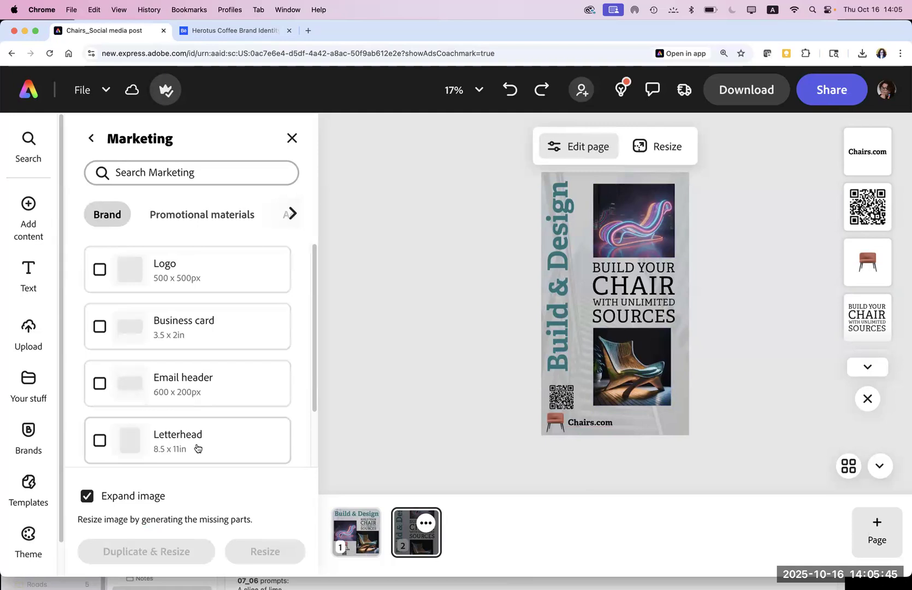
left_click(197, 447)
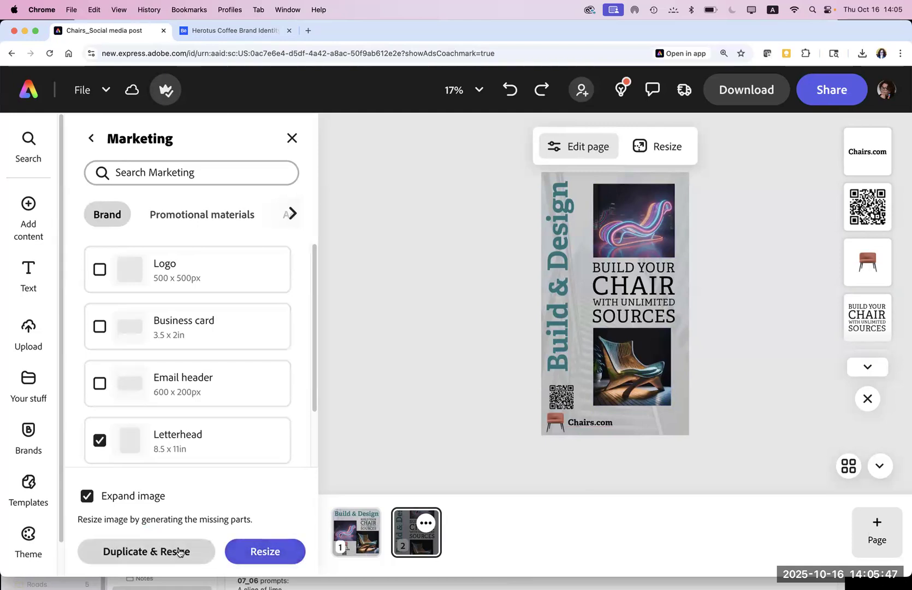
left_click(179, 552)
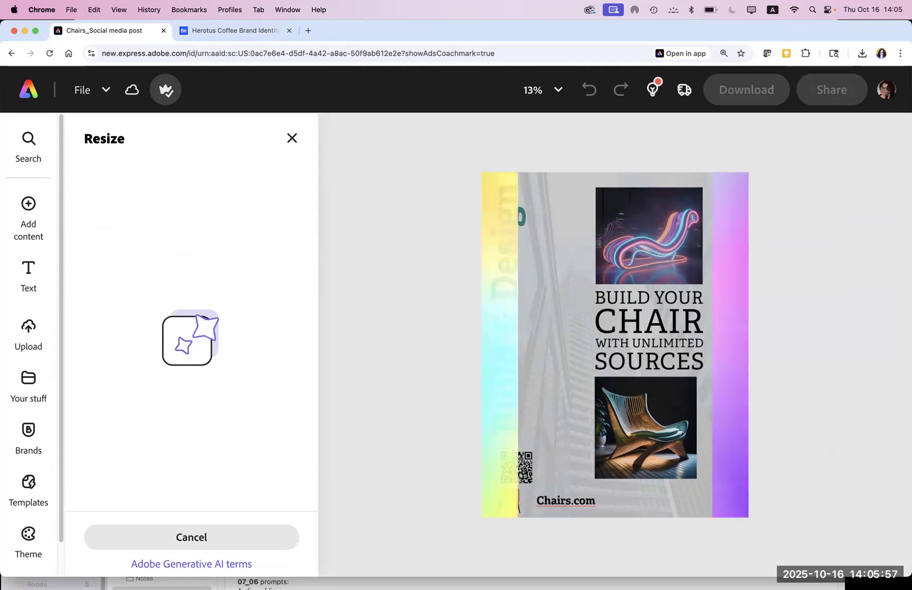
mouse_move(489, 572)
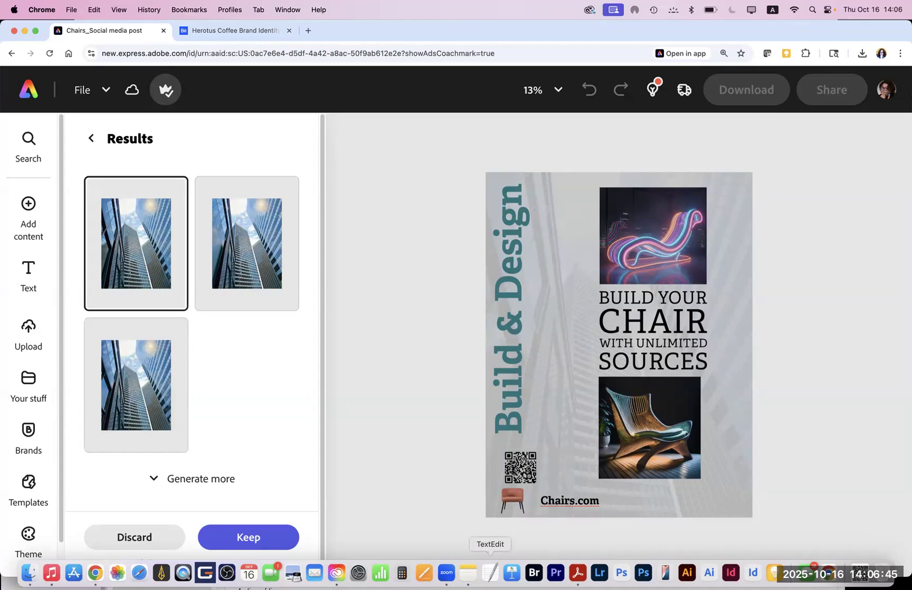
Step: Compare the generated skyscraper backgrounds and keep the first one as page 3
left_click(140, 397)
left_click(140, 232)
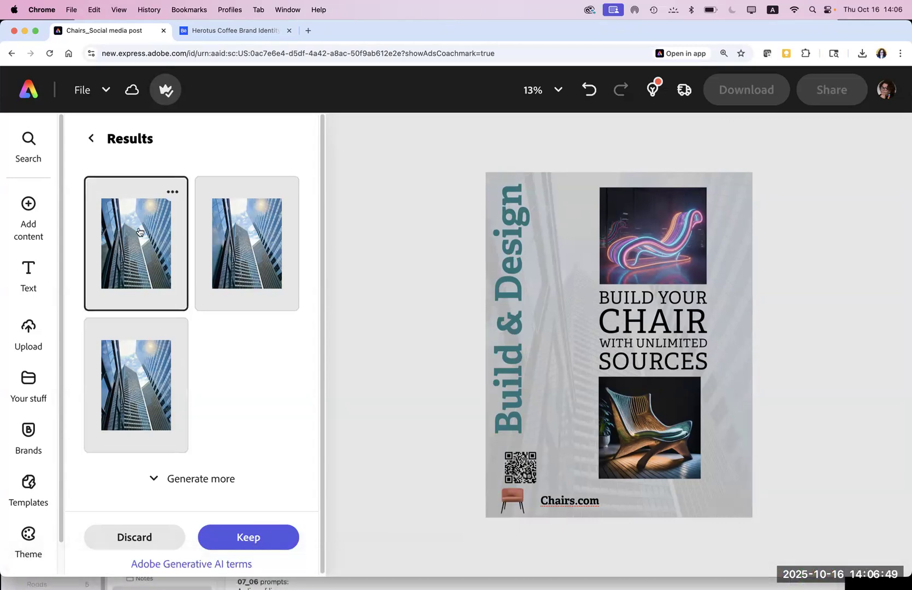
left_click(248, 537)
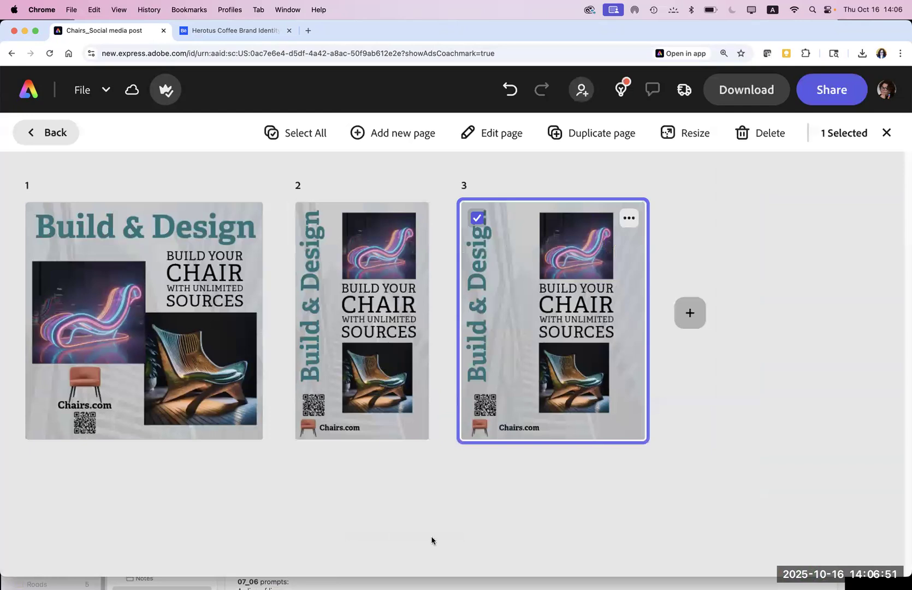
Step: Open page 3 and nudge the neon chair image slightly higher
left_click(607, 405)
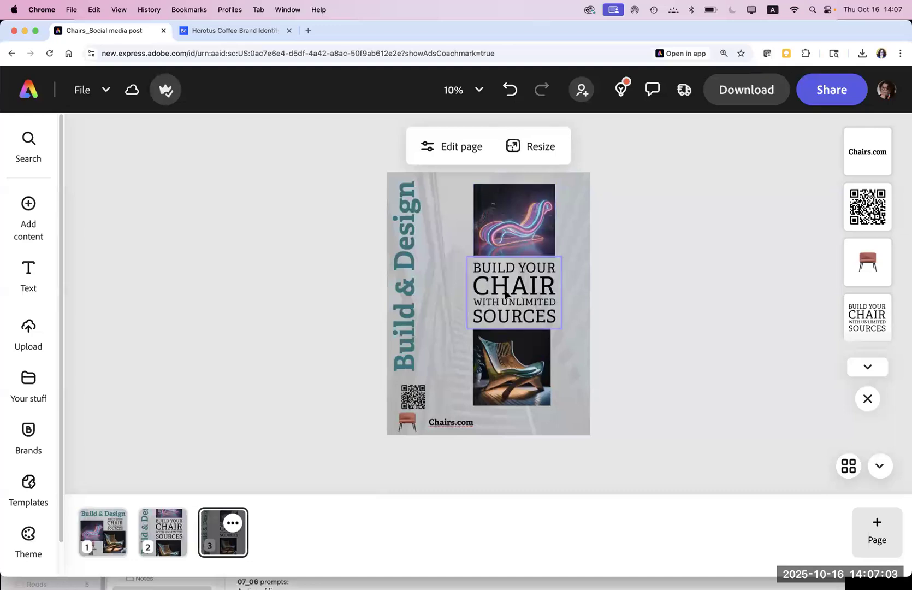
left_click(505, 295)
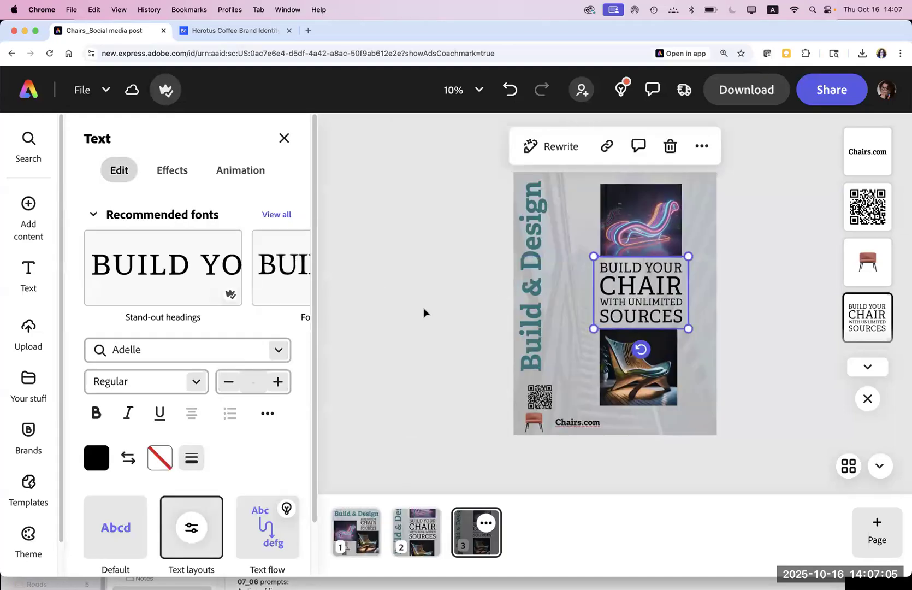
left_click(497, 283)
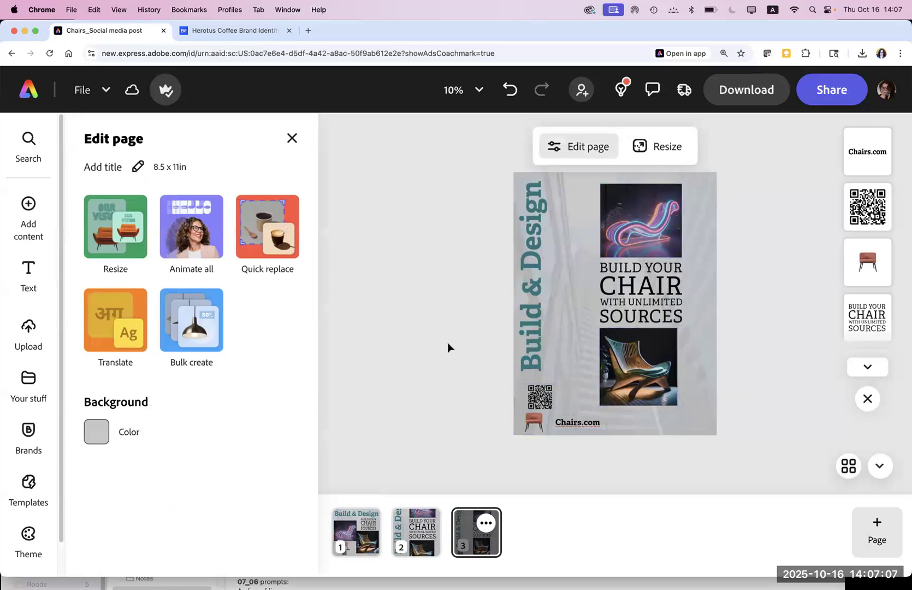
left_click(635, 243)
mouse_move(635, 239)
left_mouse_down()
mouse_move(635, 426)
mouse_move(623, 263)
mouse_move(635, 240)
left_mouse_up()
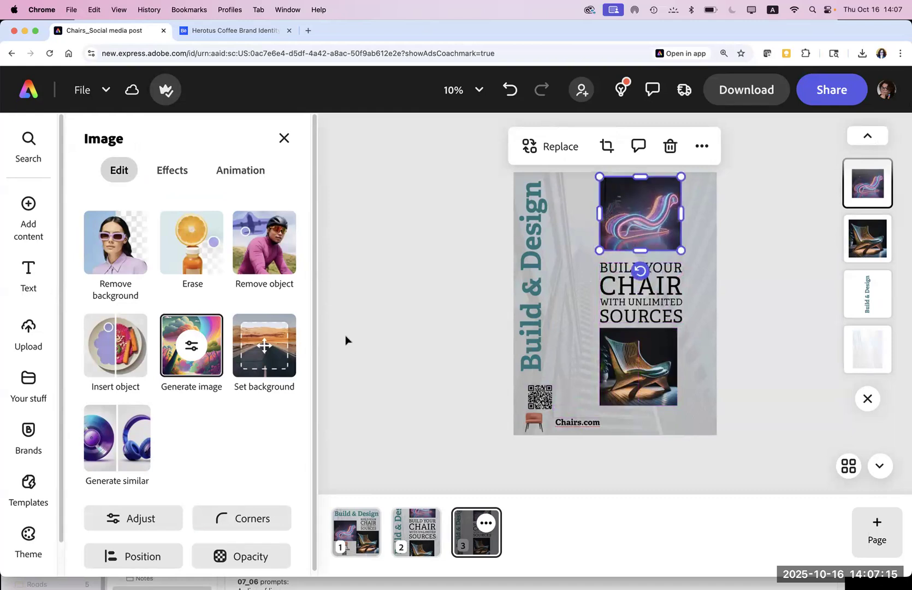
Step: Bring up the Media options for adding new content to the letterhead page
left_click(201, 363)
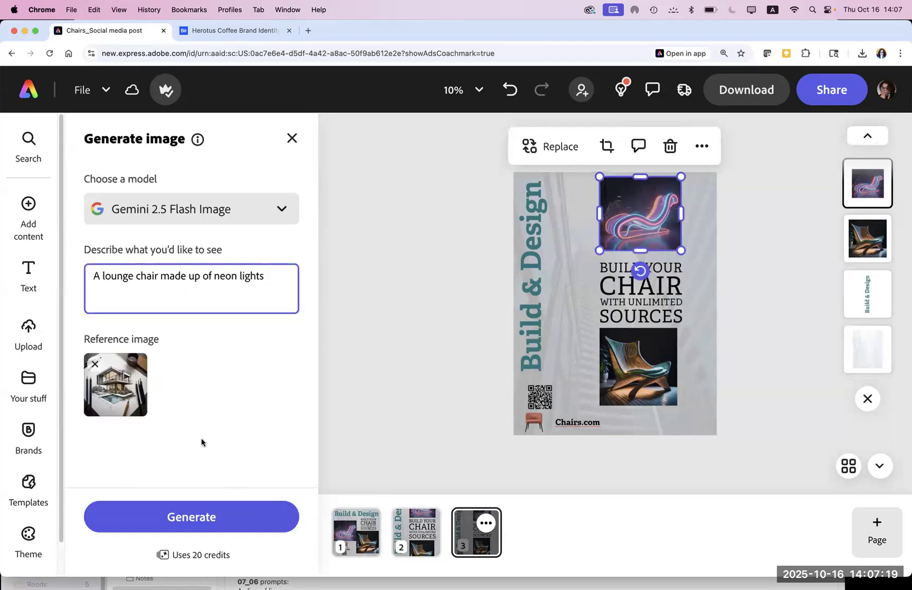
left_click(441, 394)
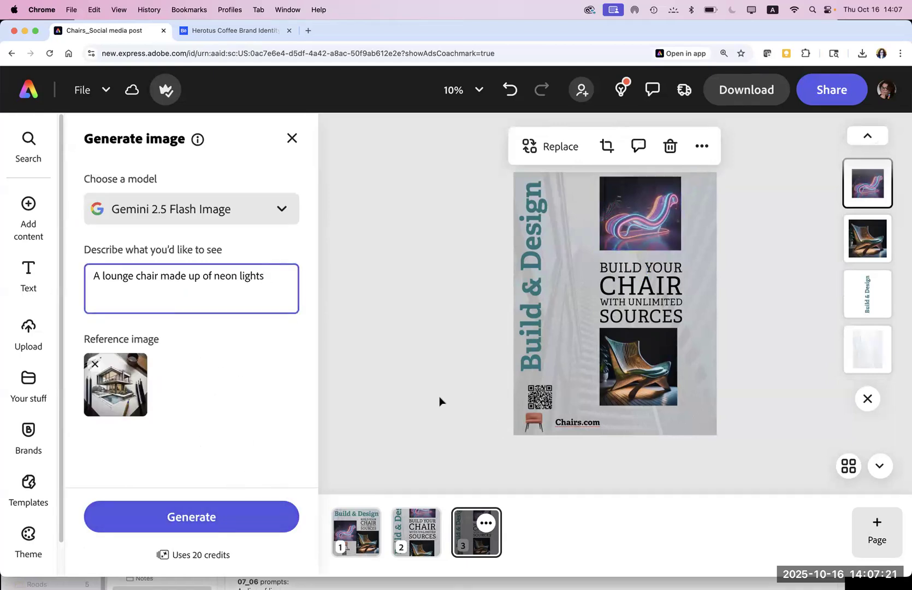
left_click(560, 406)
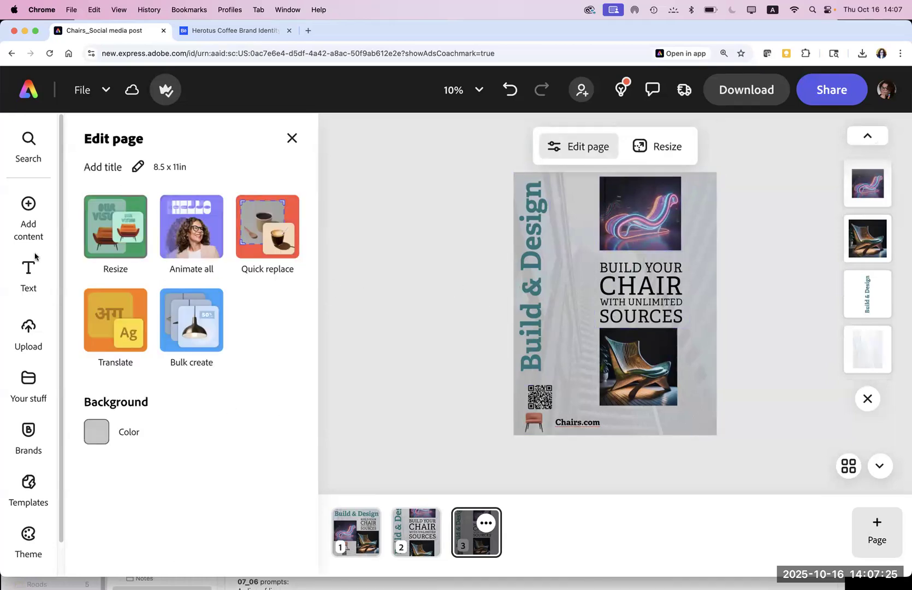
mouse_move(35, 232)
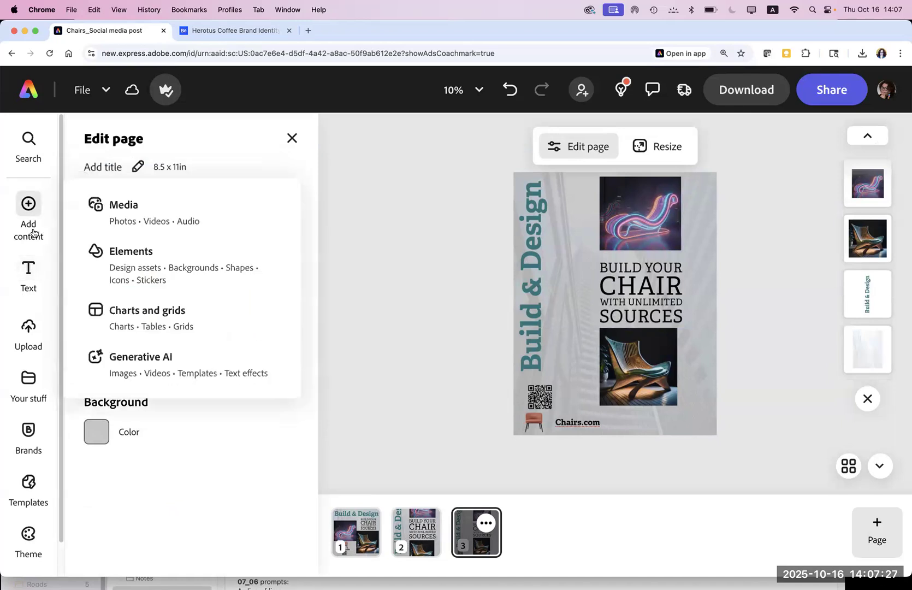
left_click(132, 219)
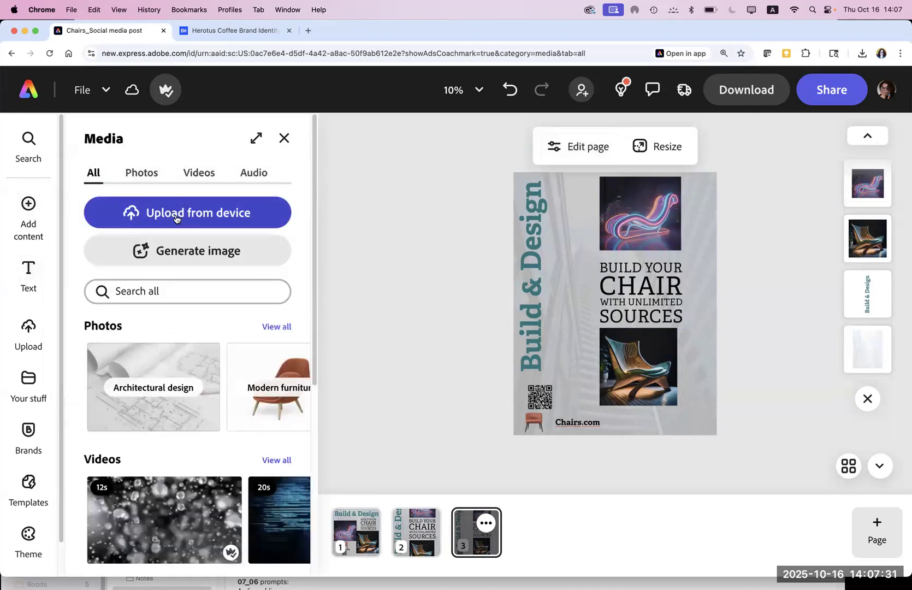
Step: Add a Square (1:1) generated-image placeholder and enlarge it over the page centre
left_click(189, 253)
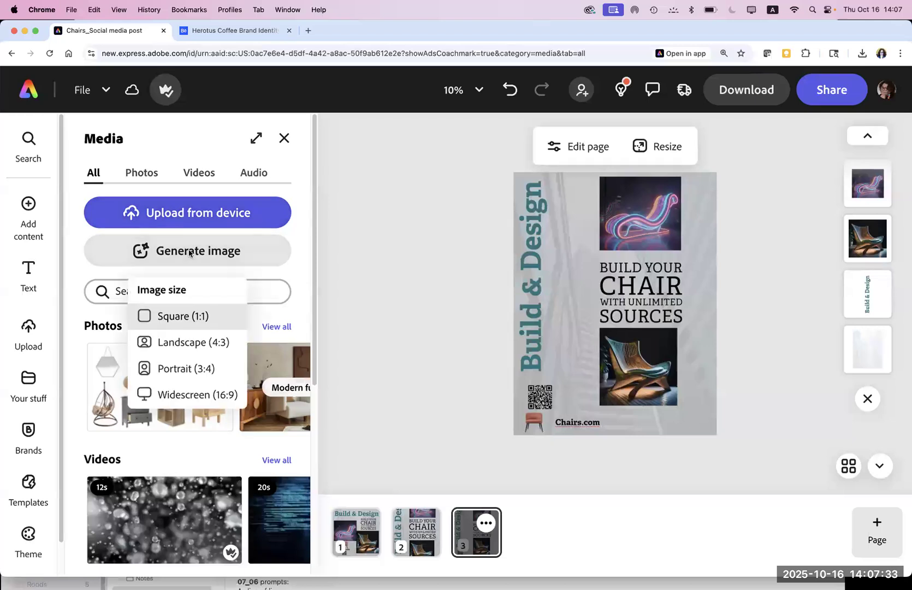
left_click(177, 319)
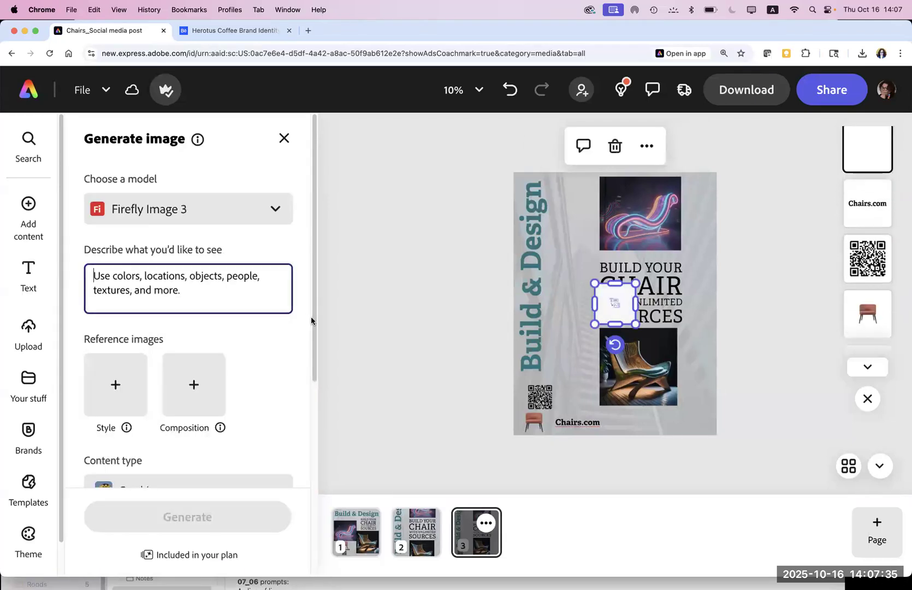
left_click_drag(594, 324, 563, 364)
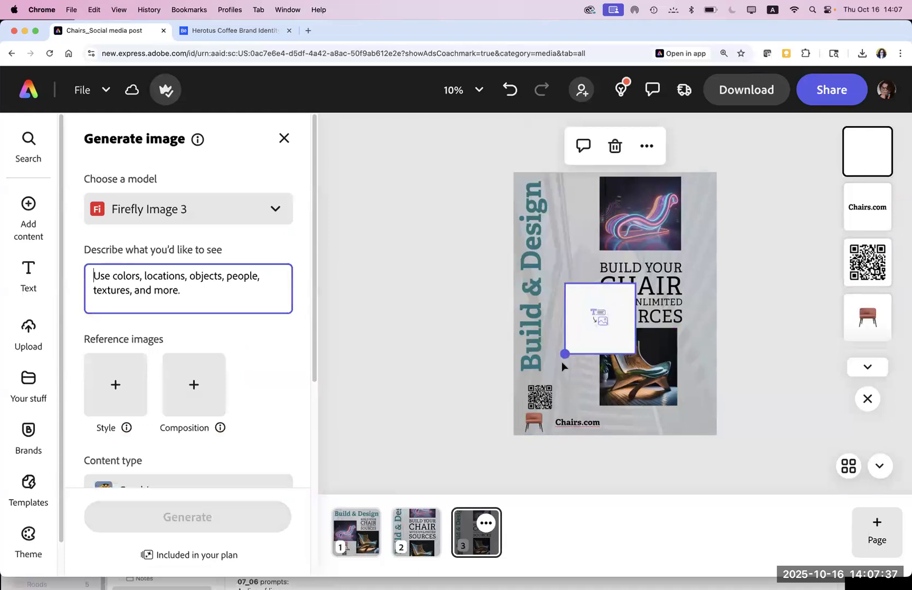
left_click(562, 366)
left_click_drag(599, 317, 584, 331)
left_click(604, 322)
left_click_drag(633, 351, 642, 360)
left_click(186, 293)
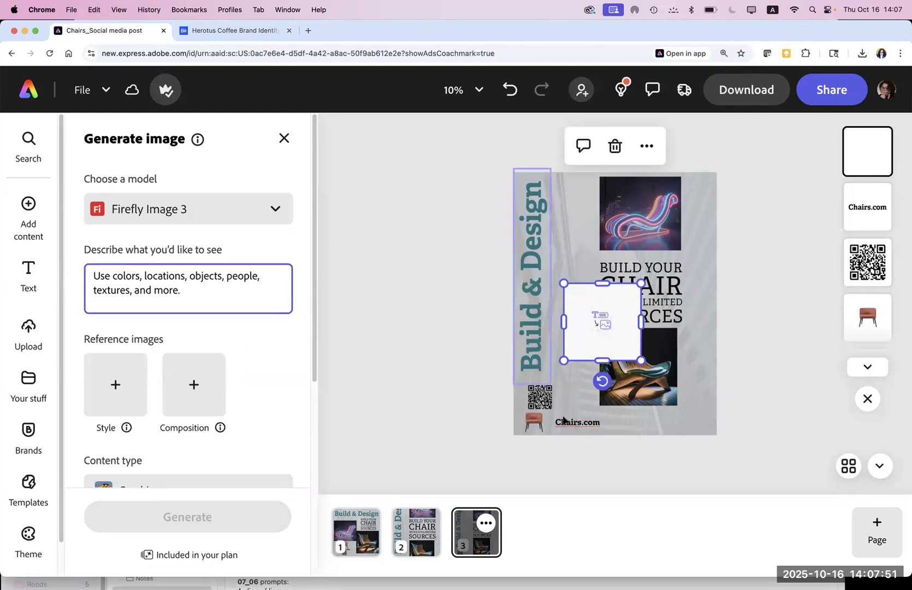
Step: Paste the saved neon lounge chair prompt from Notes into the image description
mouse_move(546, 587)
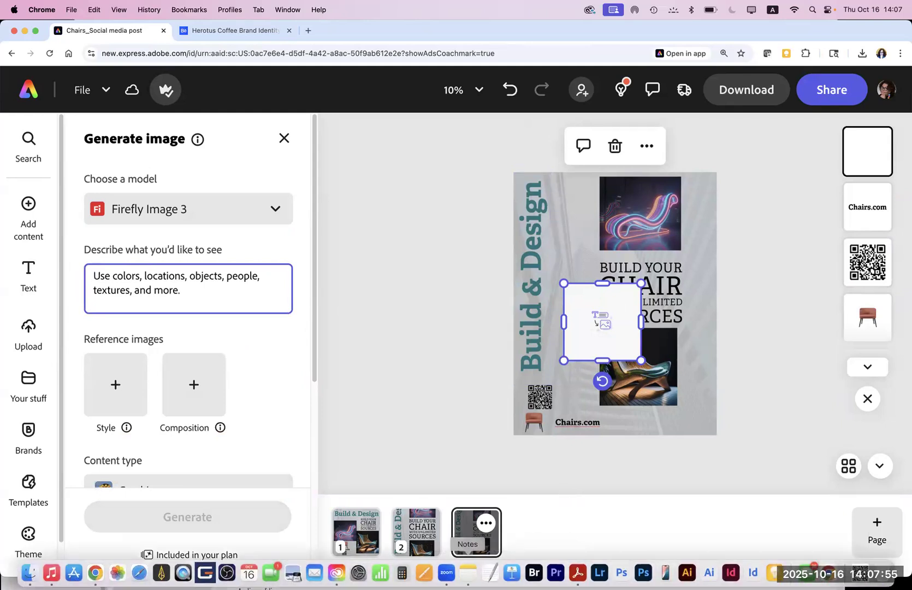
left_click(468, 572)
double_click(363, 382)
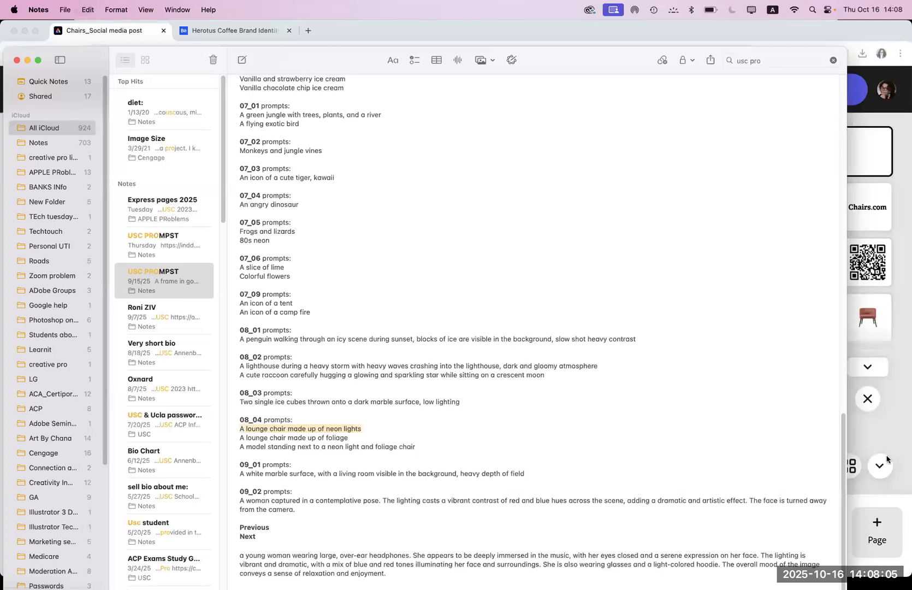
left_click(896, 444)
left_click(288, 301)
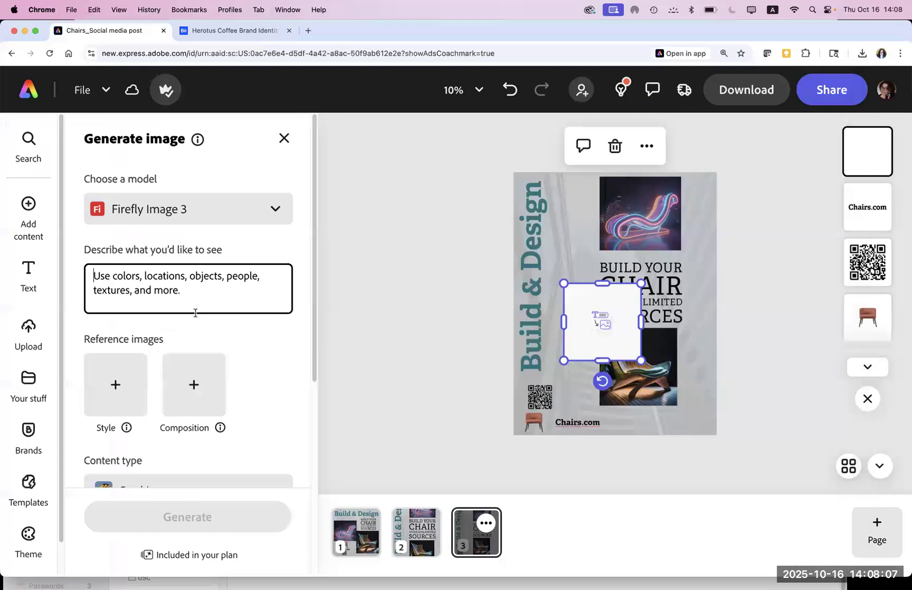
type("A lounge chair made up of neon lights")
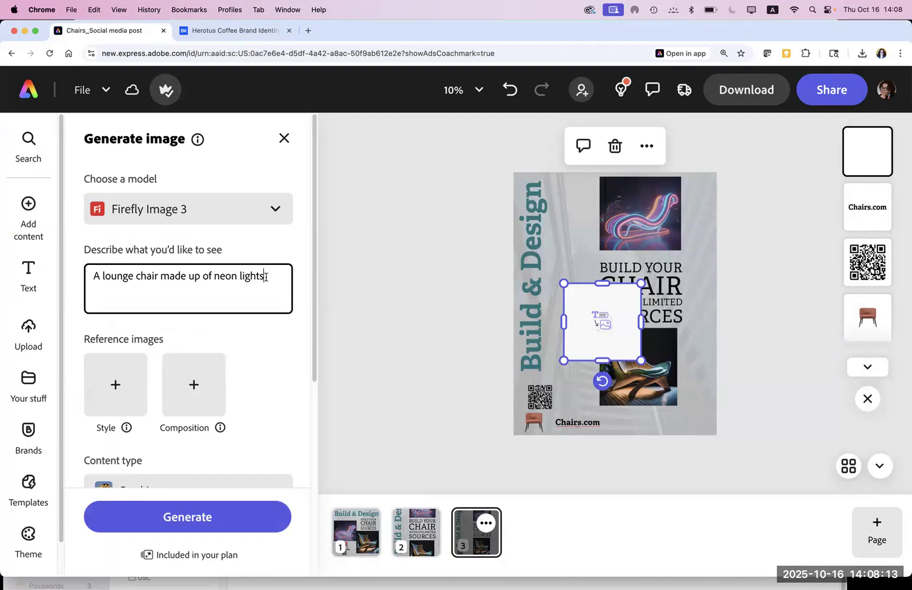
Step: Replace 'neon lights' with 'Wicker basket', generate, and place the orange-striped chair result
left_click_drag(265, 277, 213, 278)
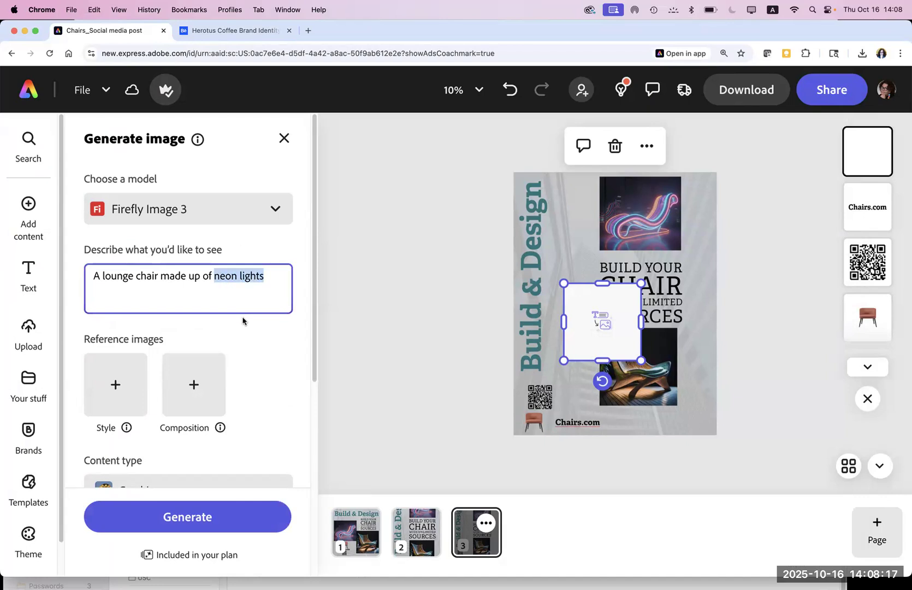
type("W")
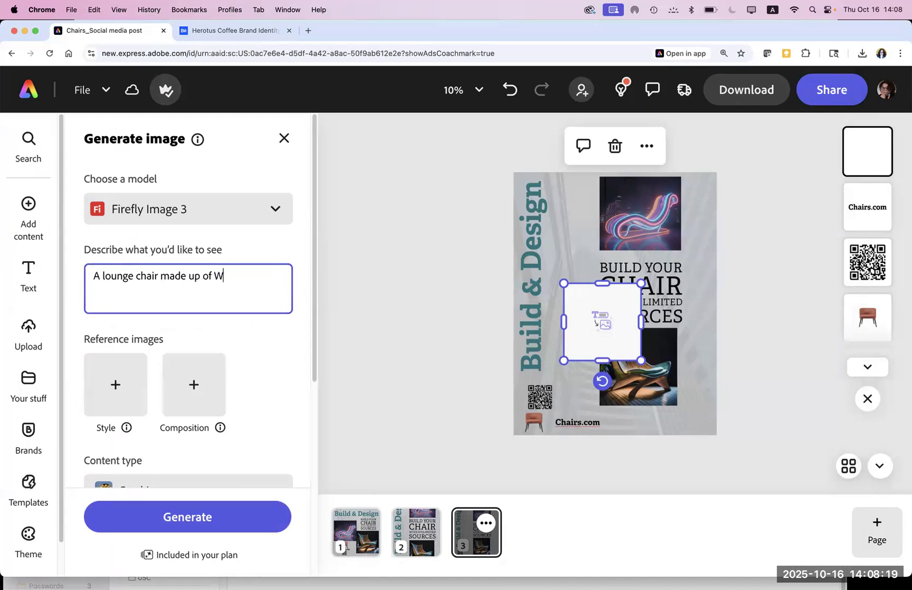
type("icker basket")
left_click(190, 516)
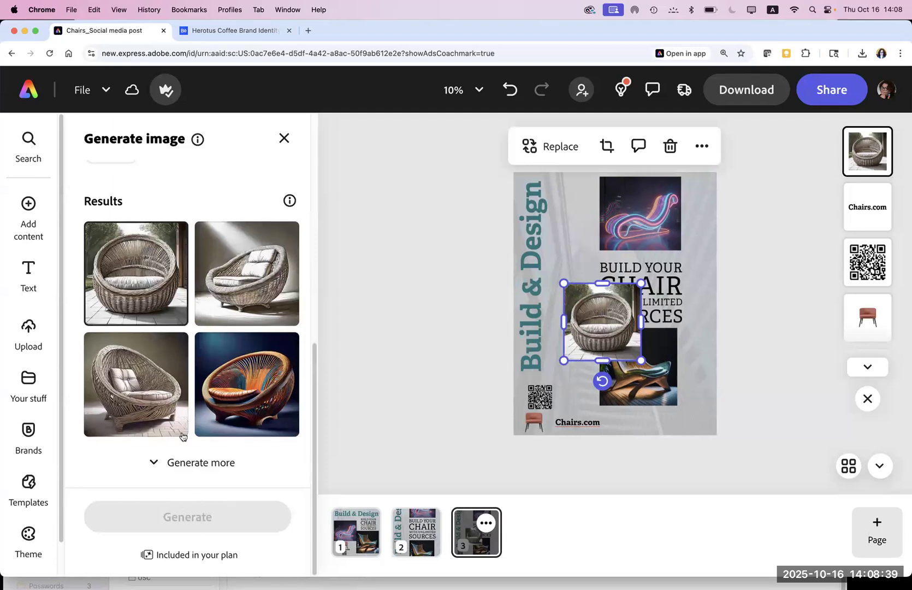
left_click(267, 403)
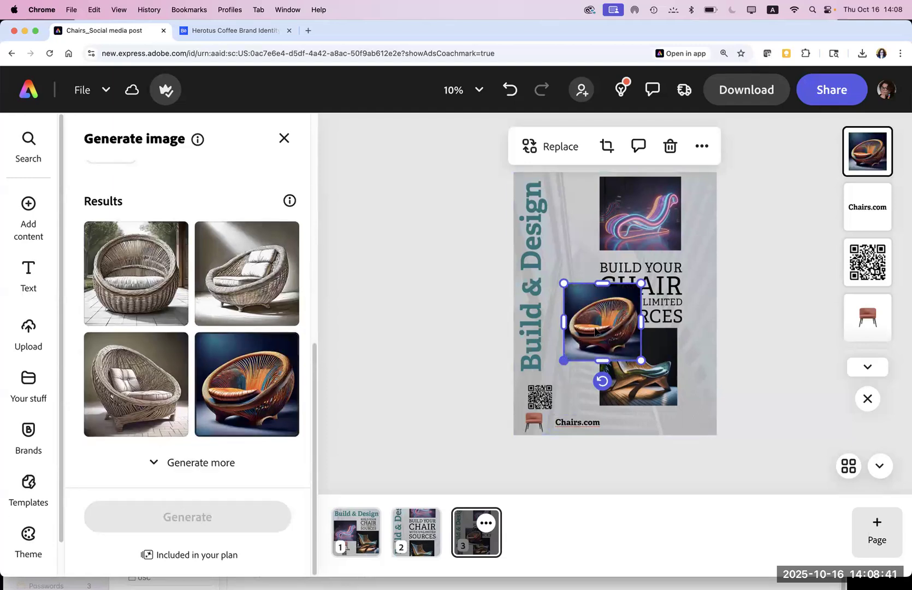
Step: Reposition and enlarge the orange chair image, and move the headline to the page bottom
left_click_drag(589, 344, 584, 323)
left_click_drag(624, 367, 630, 372)
mouse_move(623, 303)
left_mouse_down()
mouse_move(647, 248)
mouse_move(646, 218)
mouse_move(634, 228)
mouse_move(634, 256)
mouse_move(606, 317)
mouse_move(609, 309)
left_mouse_up()
left_click_drag(671, 316, 671, 470)
Step: Stagger the neon, orange and teal chair images diagonally down the right side
left_click_drag(650, 220, 683, 220)
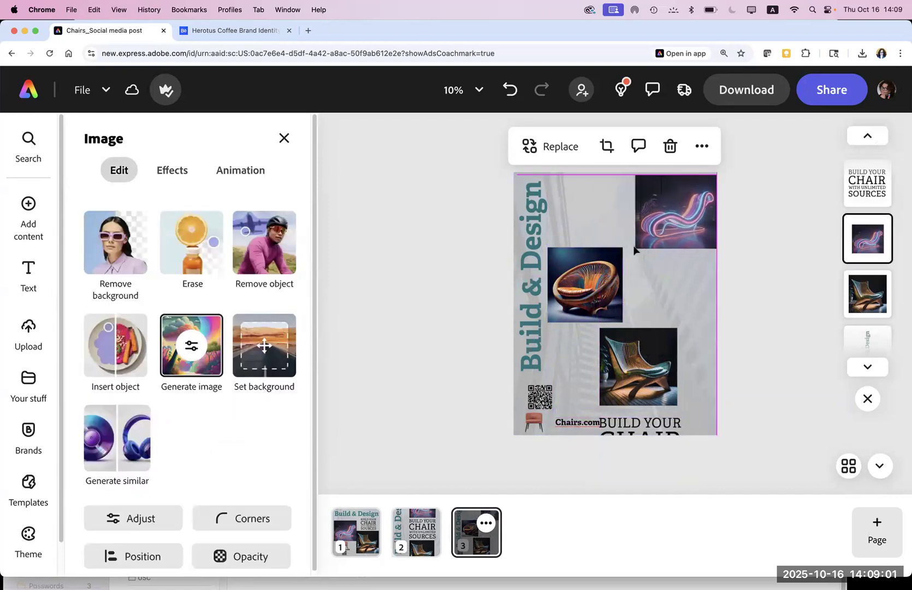
left_click_drag(587, 278, 631, 266)
left_click_drag(638, 304, 639, 304)
left_click_drag(635, 353, 673, 334)
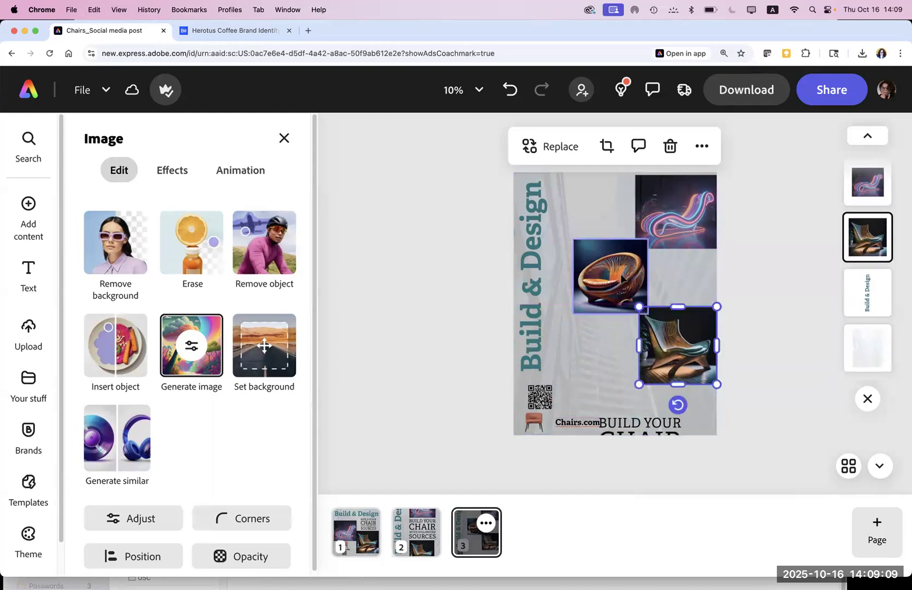
left_click(614, 345)
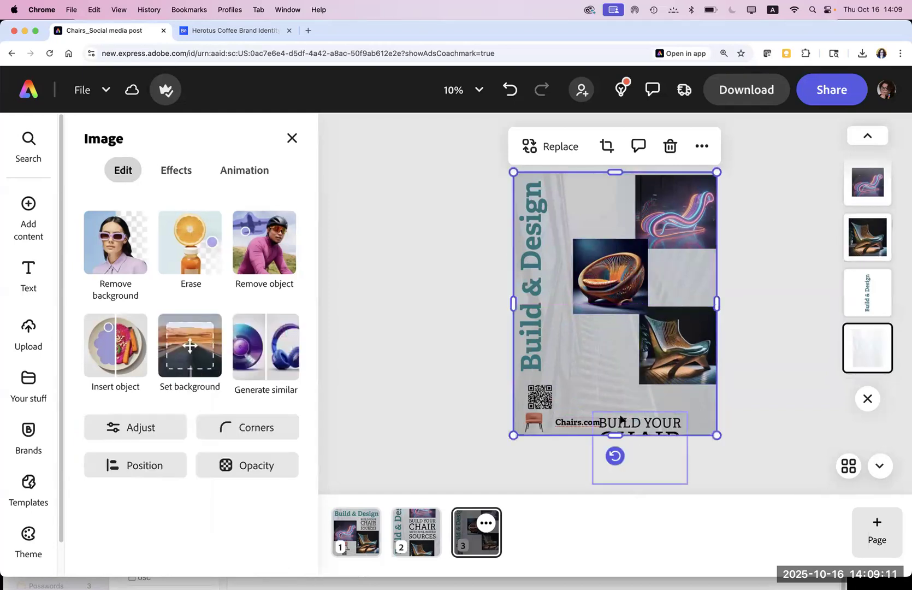
Step: Enlarge the background photo slightly to cover the page and lock it
key("super+z")
left_click(568, 247)
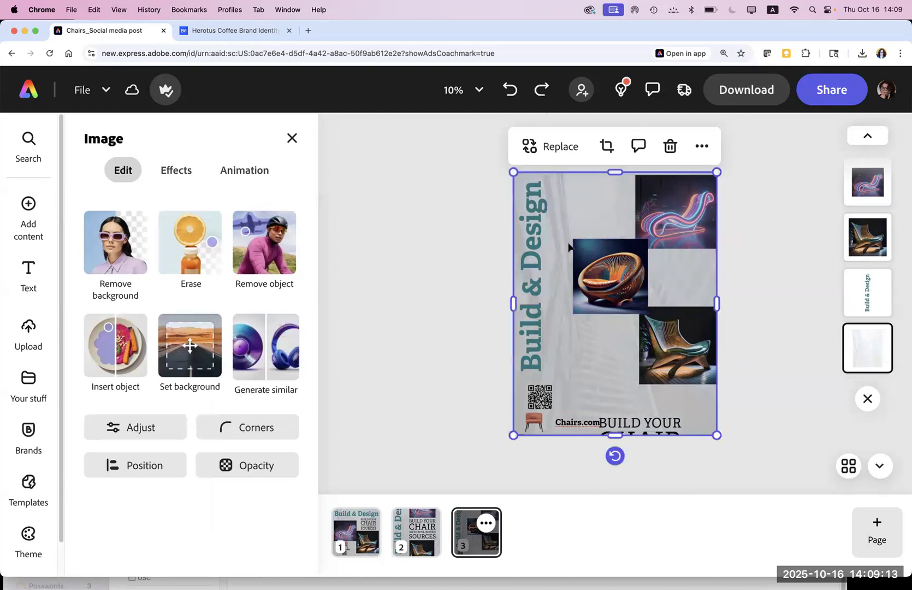
left_click_drag(663, 403, 648, 435)
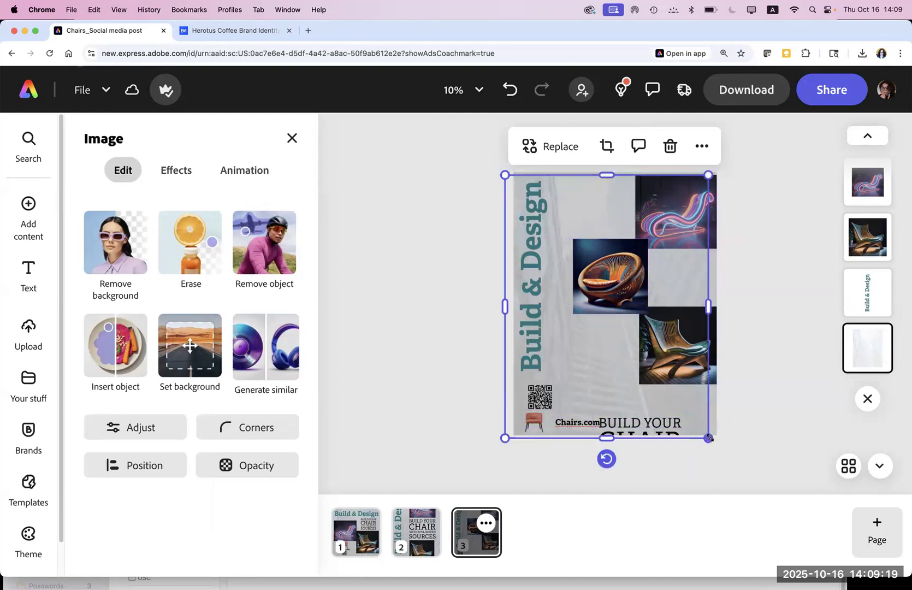
left_click_drag(723, 441, 727, 441)
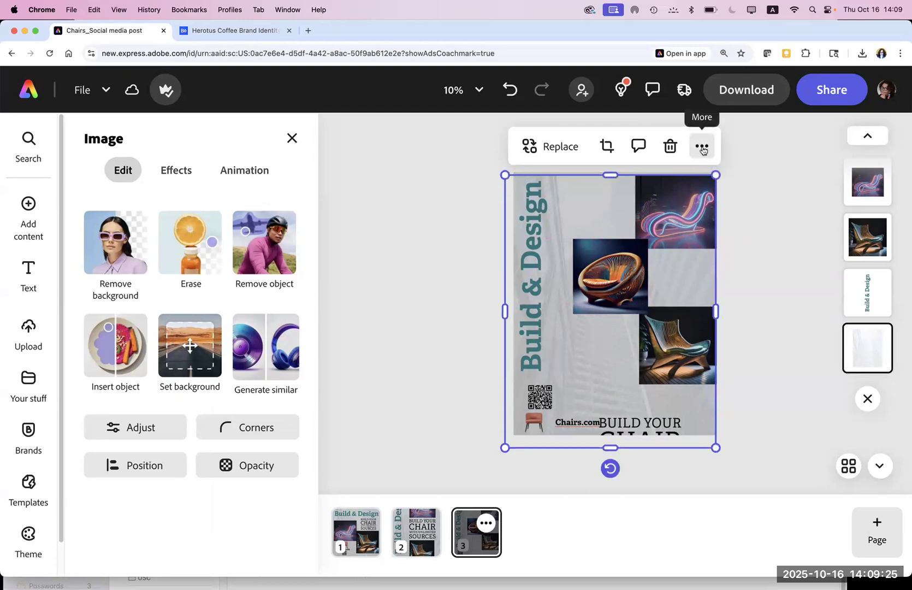
left_click(702, 148)
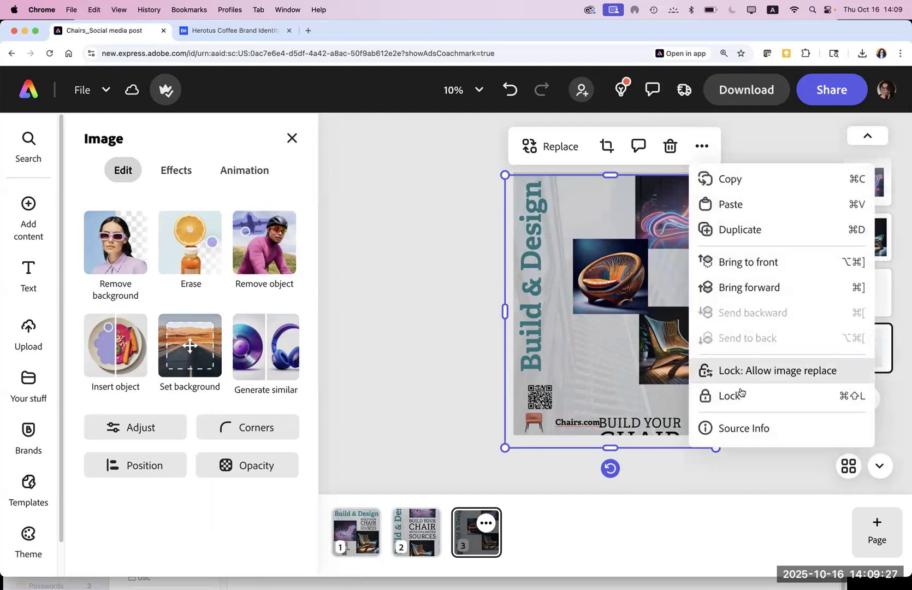
left_click(739, 392)
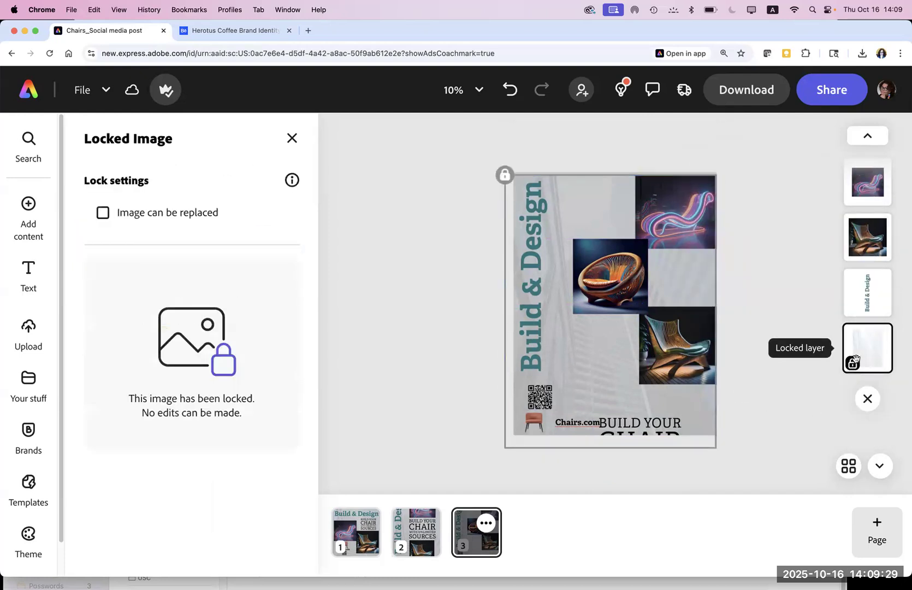
left_click(775, 412)
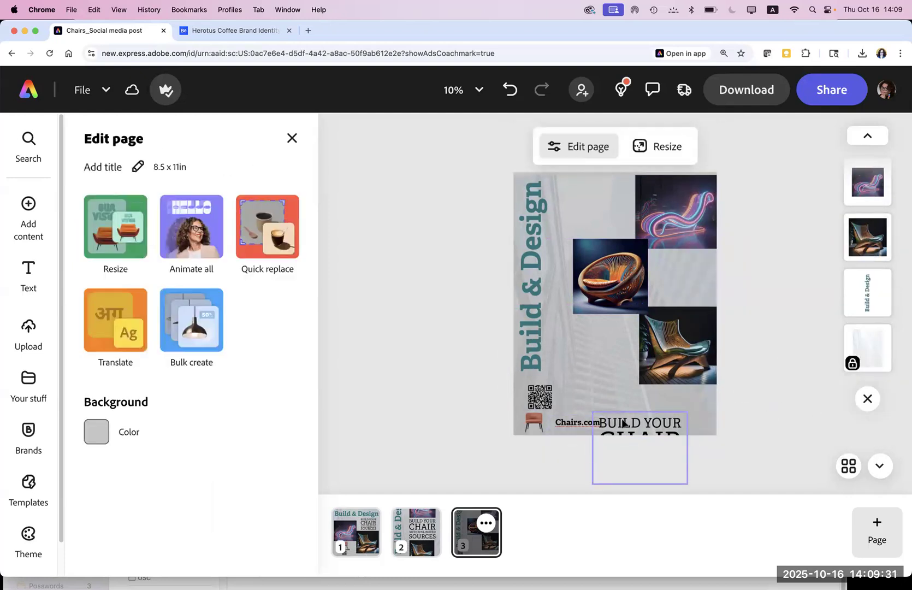
Step: Move the BUILD YOUR CHAIR text up mid-page and nudge the orange chair left
left_click(639, 425)
left_click_drag(639, 426, 654, 246)
left_click_drag(598, 269, 590, 266)
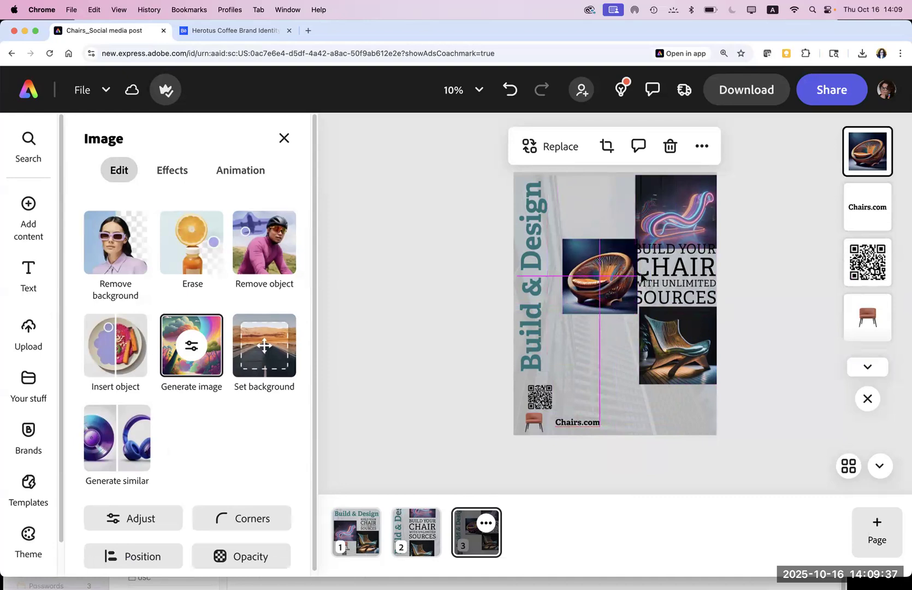
Step: Shrink the BUILD YOUR CHAIR text into the right-hand gap and nudge the orange chair right
left_click(677, 288)
left_click_drag(719, 302, 683, 276)
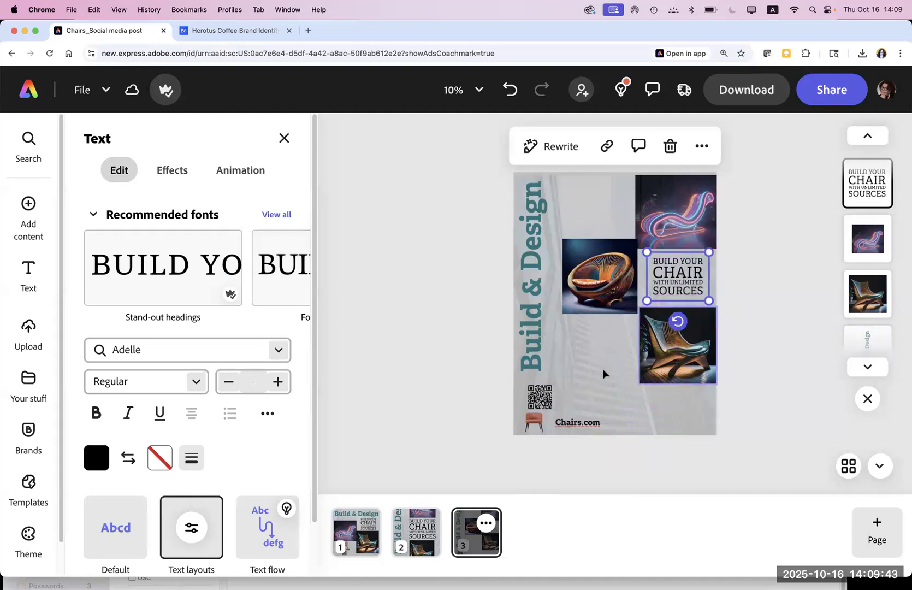
left_click(480, 321)
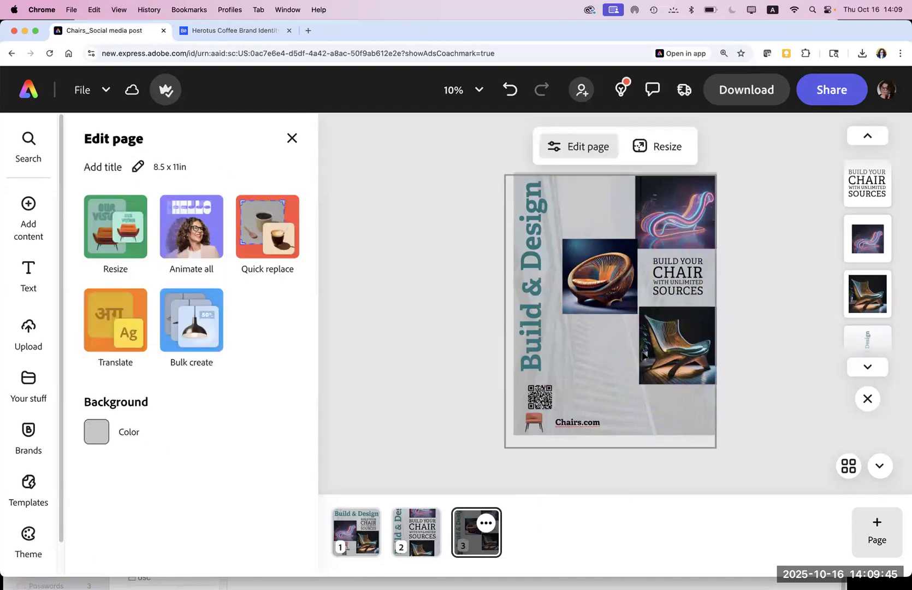
left_click_drag(611, 300, 612, 300)
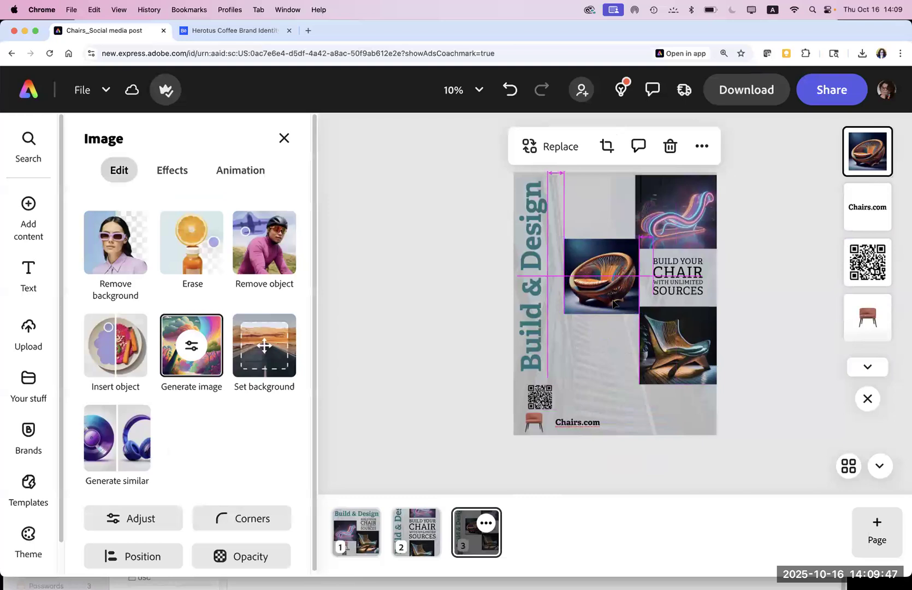
left_click(472, 332)
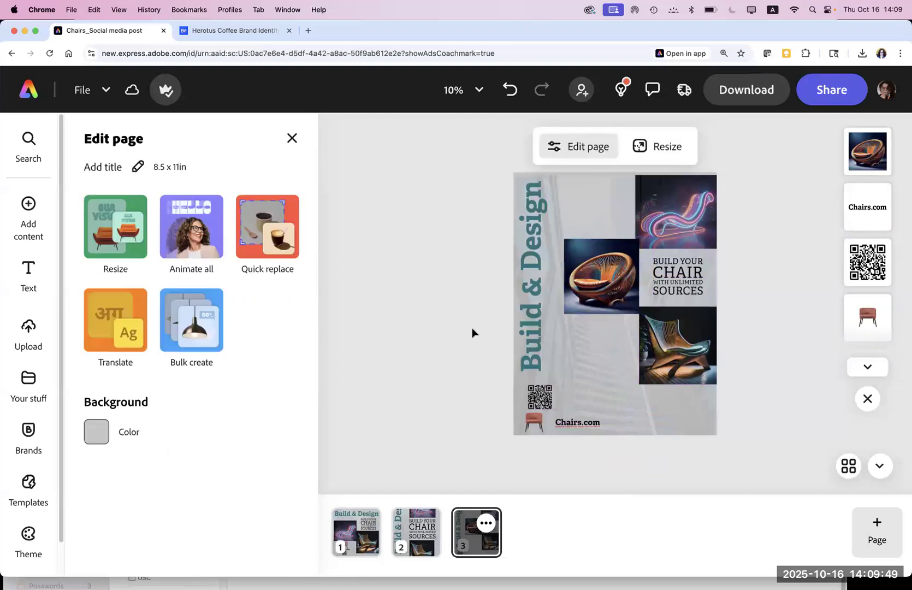
Step: Shift the QR code slightly, keeping its rotation at 0°
left_click(536, 405)
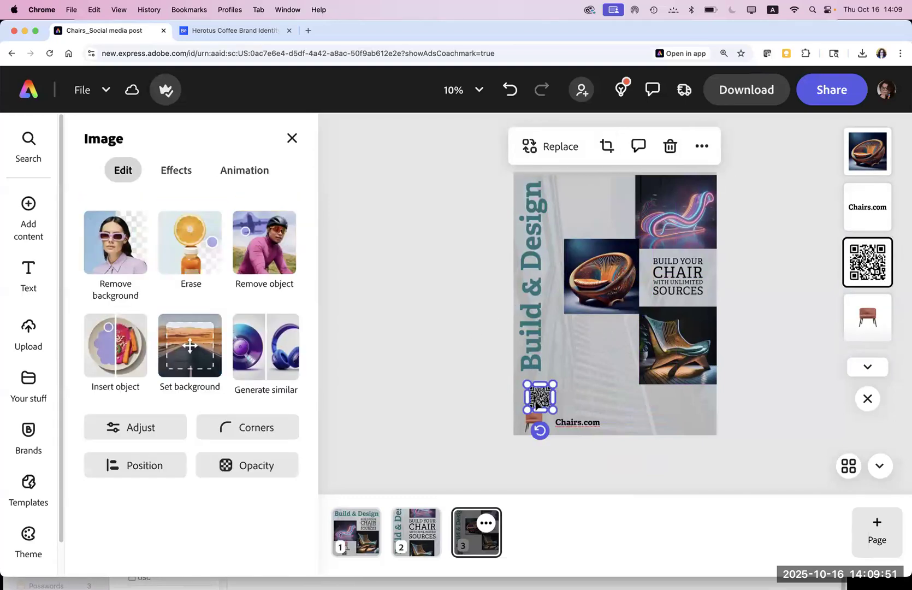
left_click(461, 413)
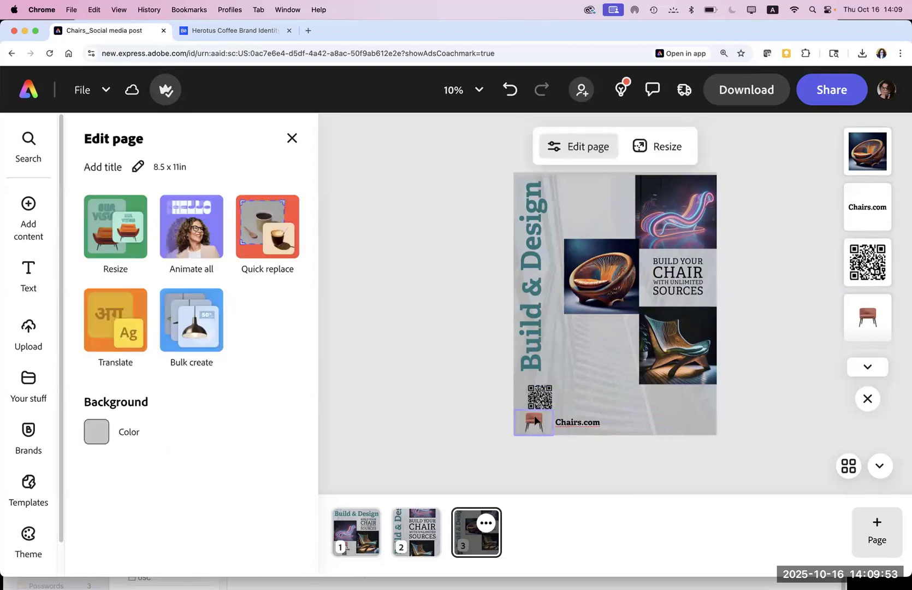
left_click(534, 402)
left_click_drag(539, 397, 538, 417)
left_click(534, 423)
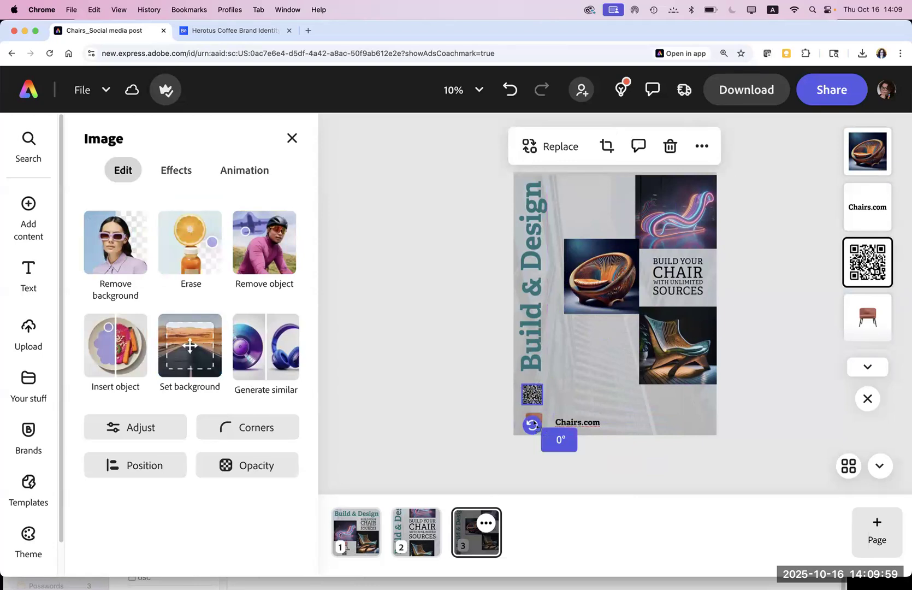
left_click(485, 444)
Step: Move the red chair icon, then group it with the QR code and Chairs.com
left_click(533, 423)
left_click_drag(533, 424, 560, 422)
left_click(568, 427)
left_click(531, 418, "shift")
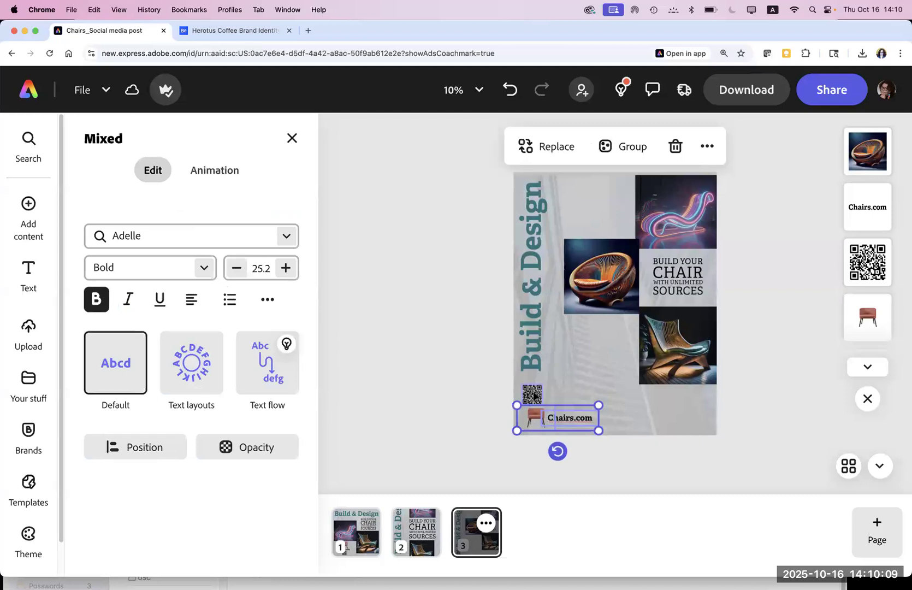
left_click(533, 394, "shift")
key("super+g")
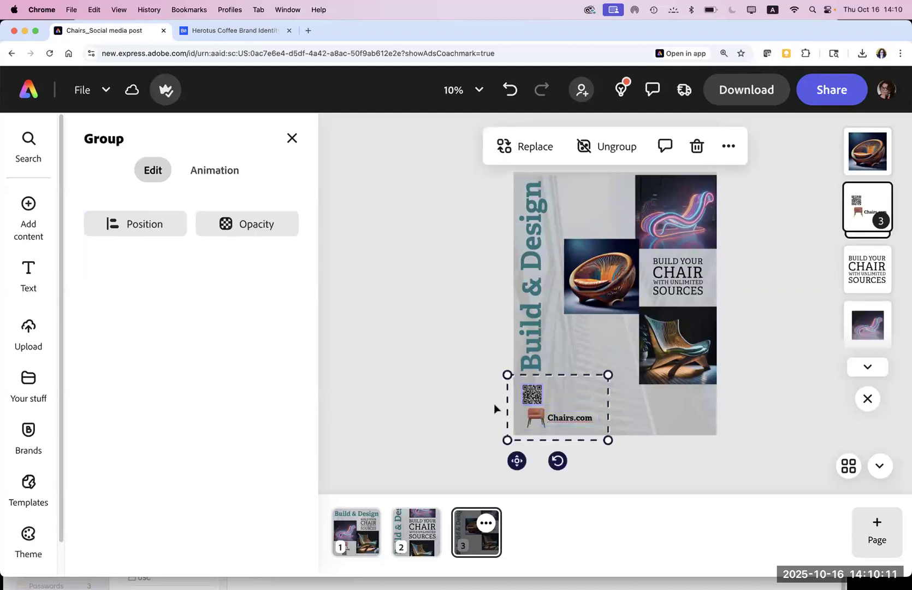
Step: Inspect the QR code and chair icon inside the new group, leaving them unchanged
left_click(448, 408)
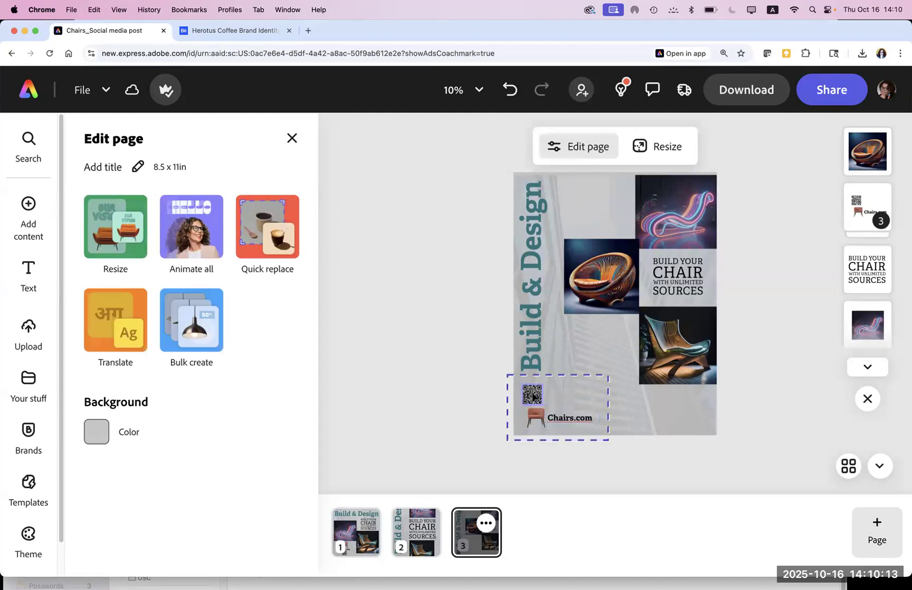
double_click(533, 395)
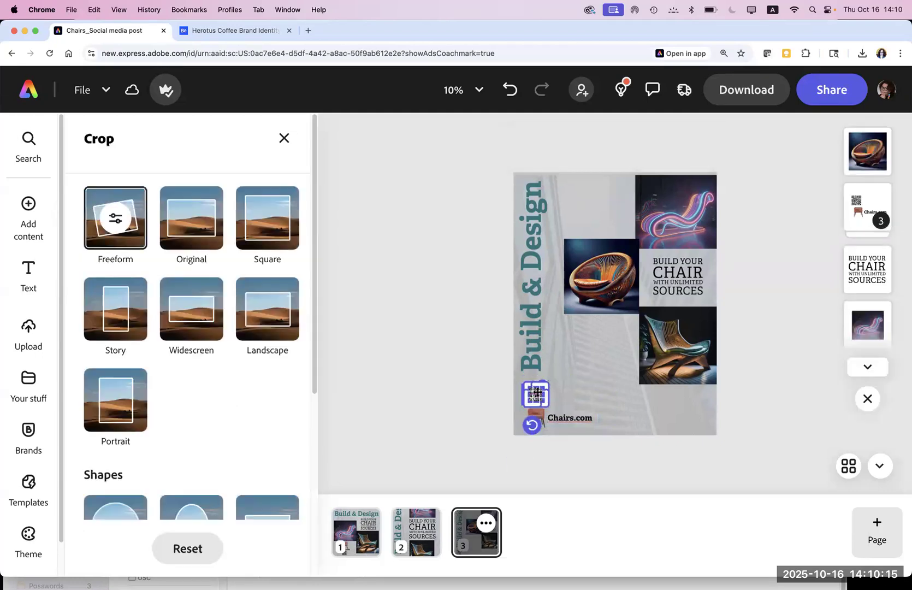
left_click(436, 391)
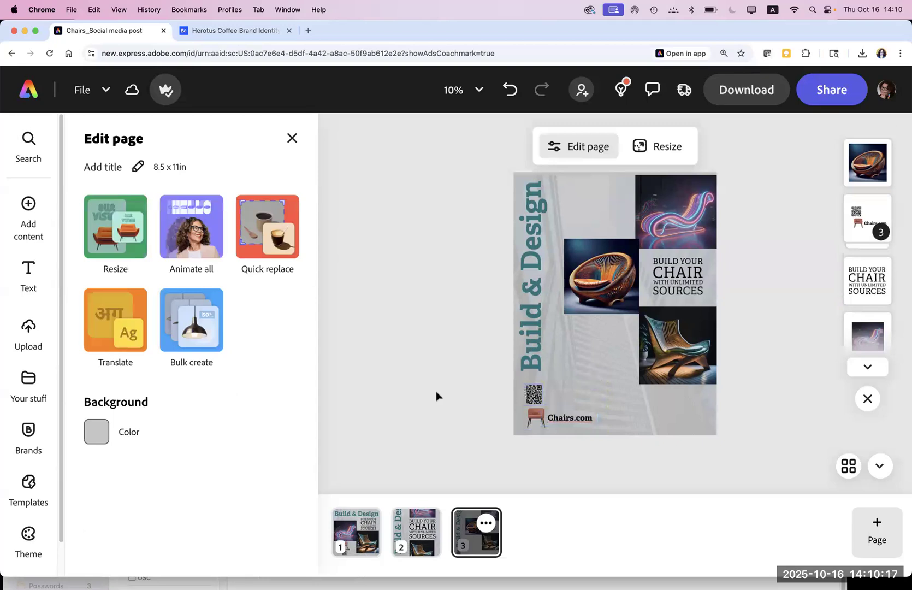
left_click(535, 419)
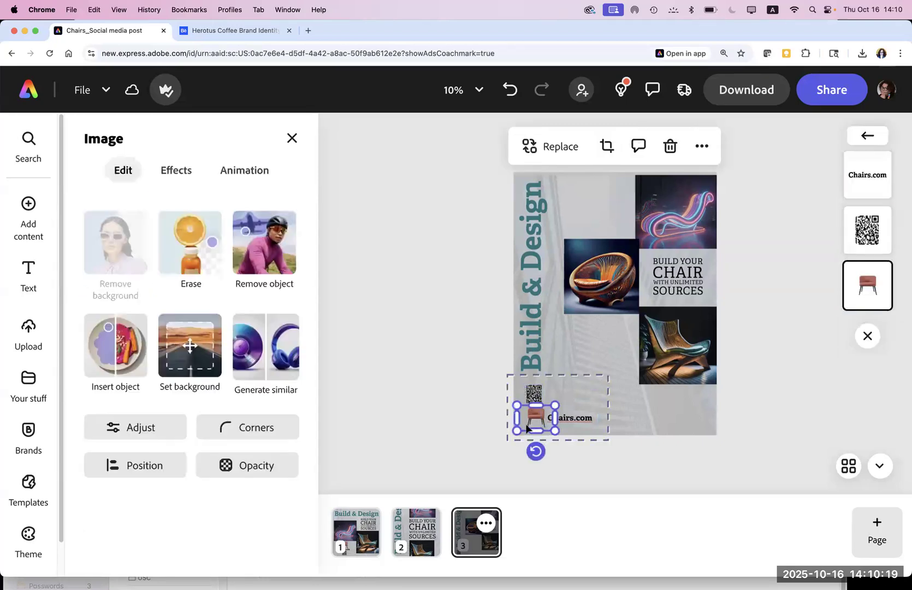
left_click(458, 436)
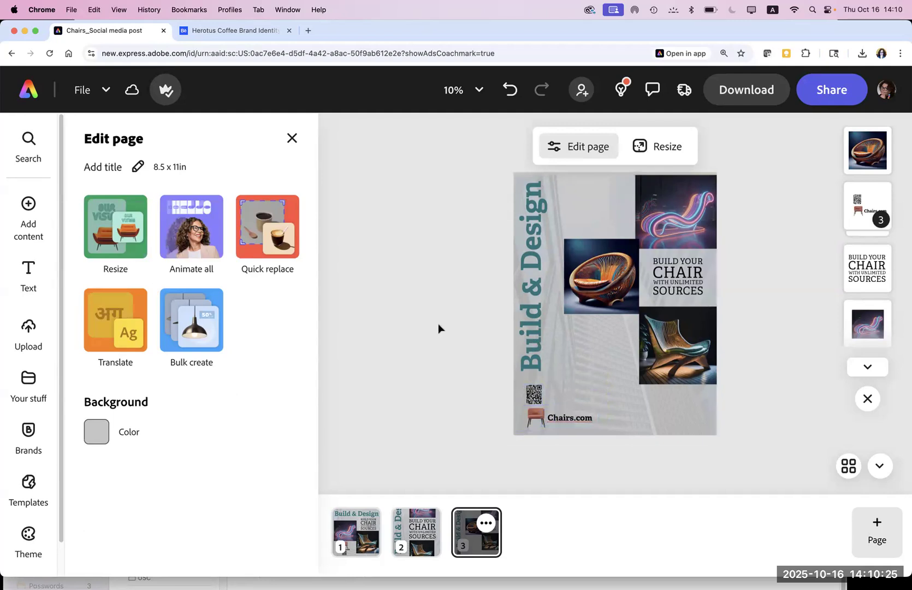
left_click(662, 285)
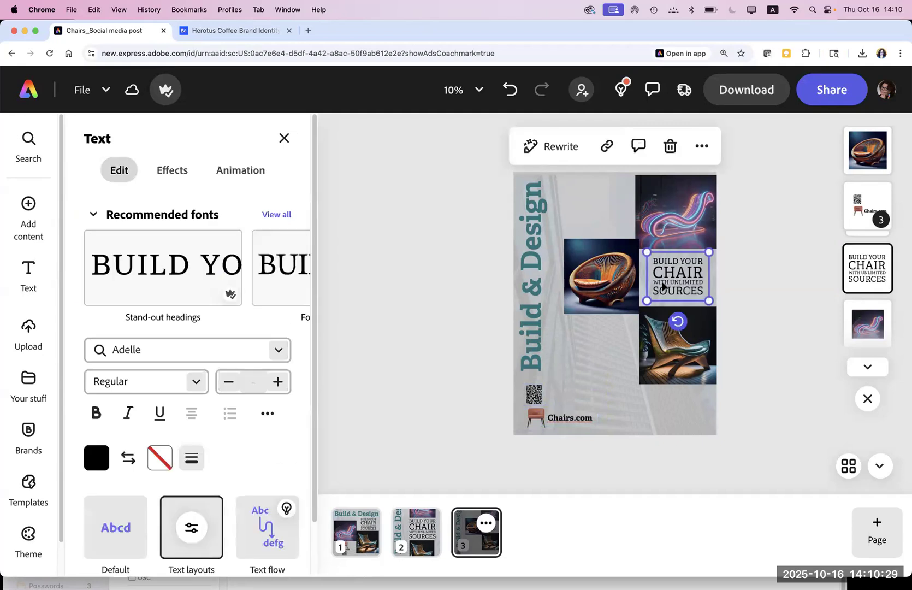
Step: Duplicate the BUILD YOUR CHAIR text below-left and zoom out to the full page
left_click_drag(662, 285, 584, 351)
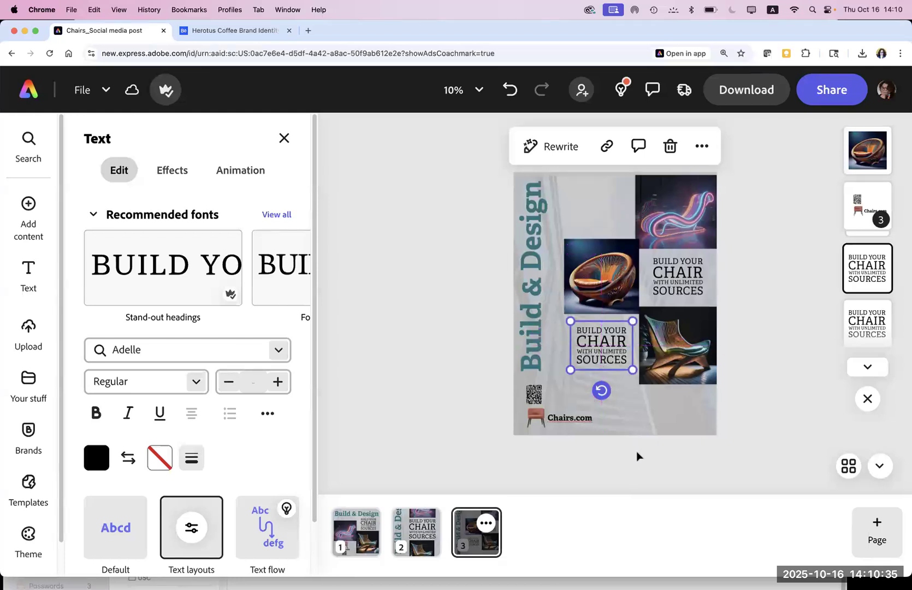
scroll(637, 455, "up", 5)
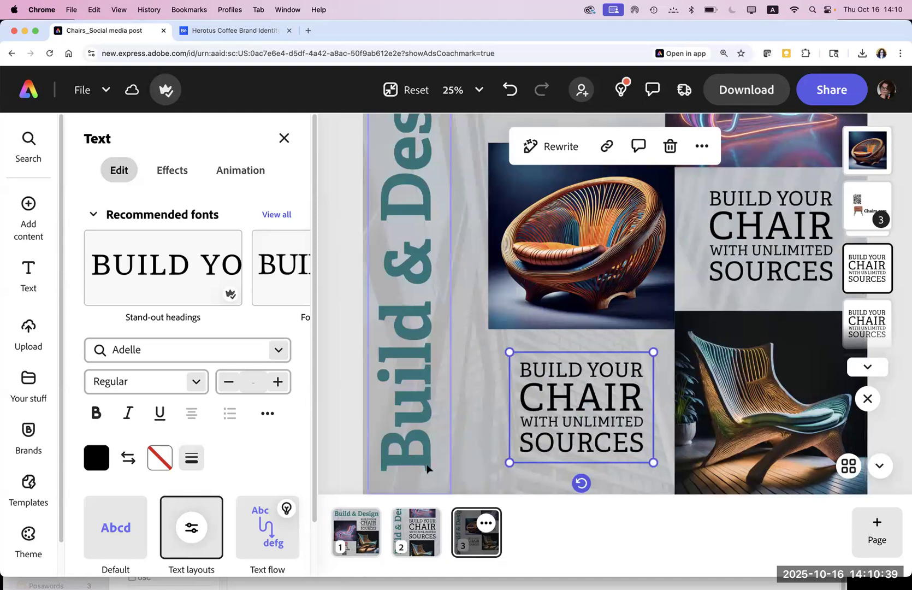
left_click(349, 428)
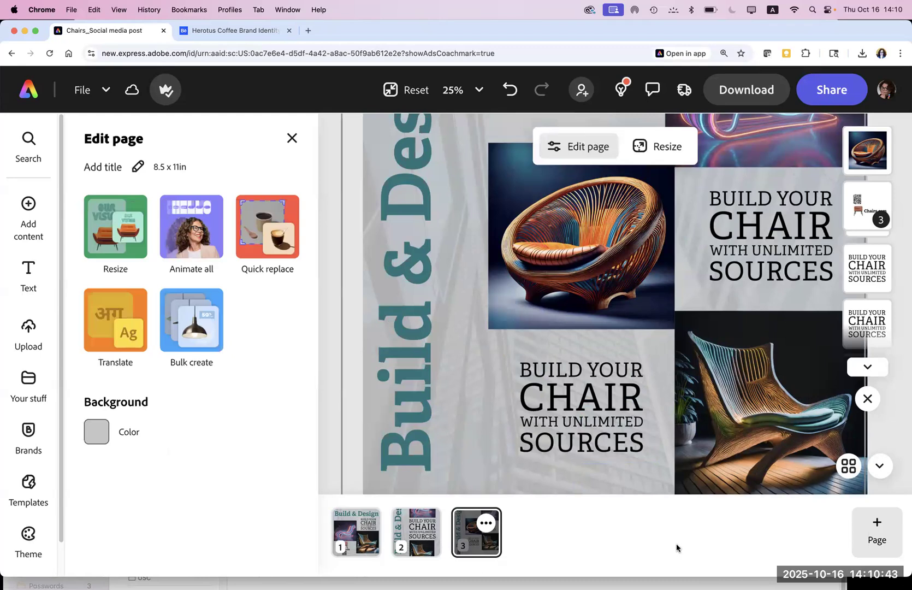
key("super+minus")
key("super+minus")
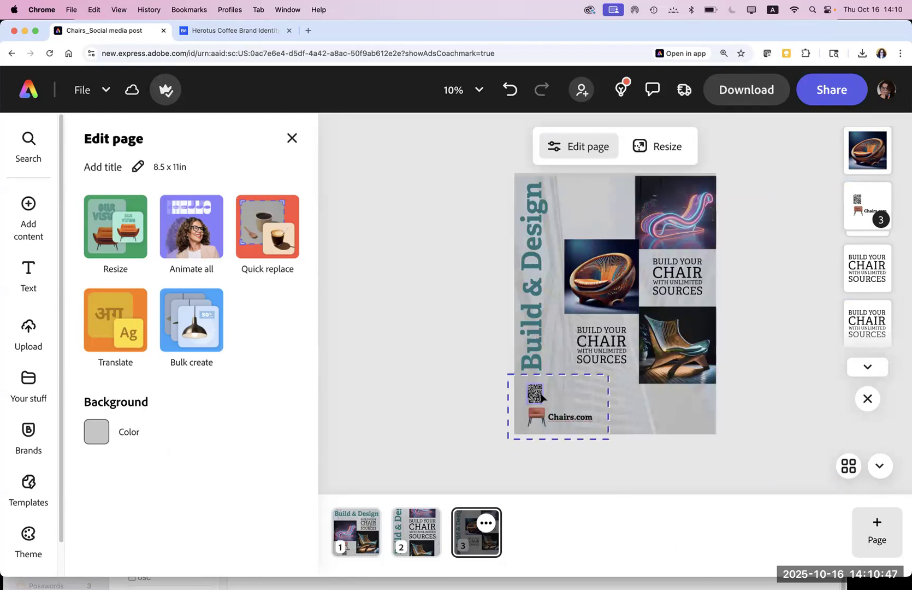
Step: Move the logo group bottom-right, then lower and enlarge the Build & Design title
left_click_drag(535, 392, 627, 410)
left_click_drag(542, 365, 528, 407)
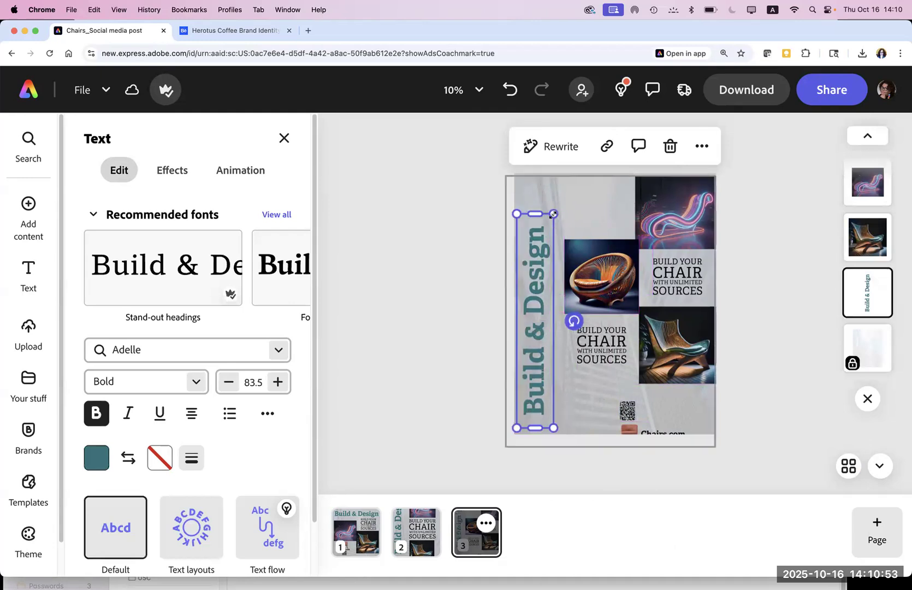
left_click_drag(553, 214, 557, 173)
left_click(425, 238)
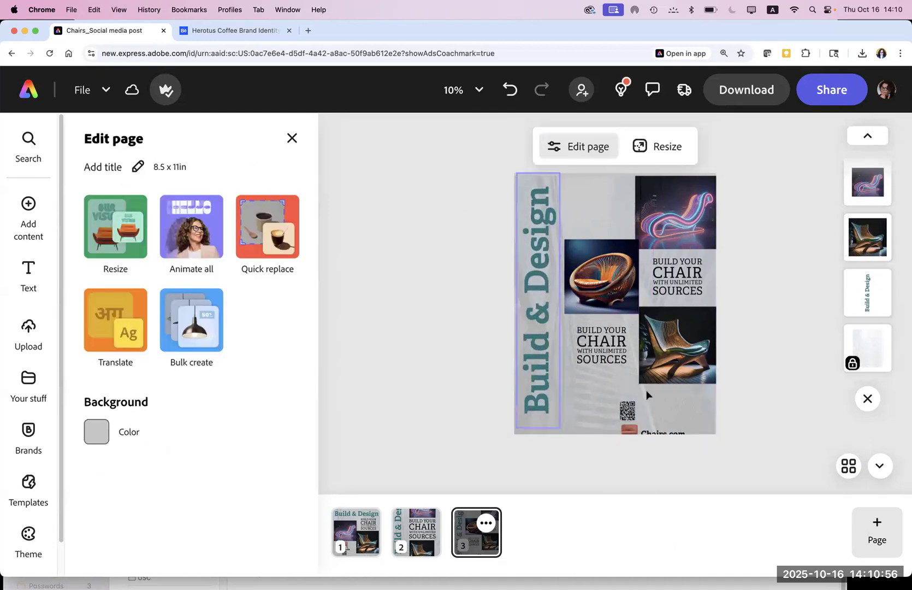
Step: Delete the QR code from the group and centre the Chairs.com logo at the bottom
left_click(631, 416)
left_click(568, 481)
left_click(623, 410)
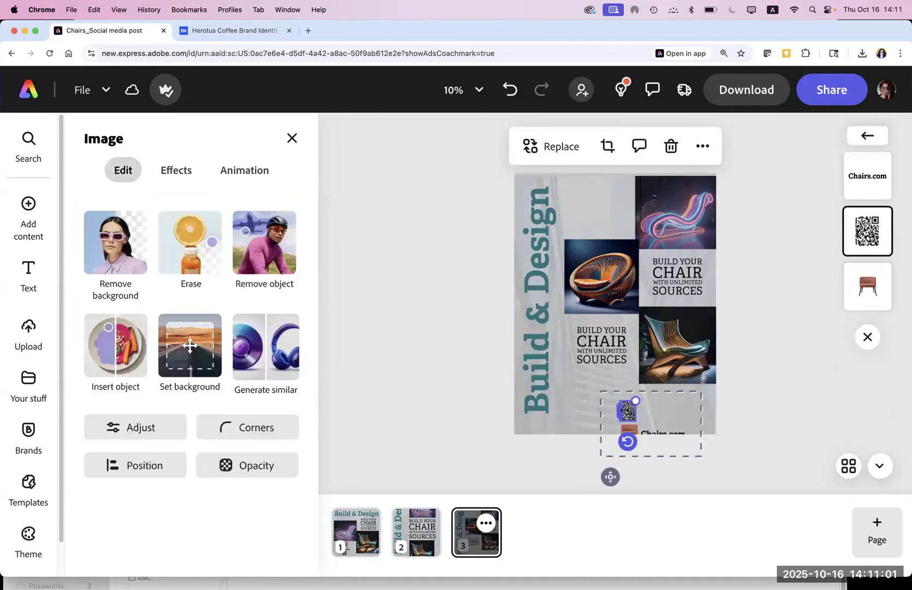
key("Delete")
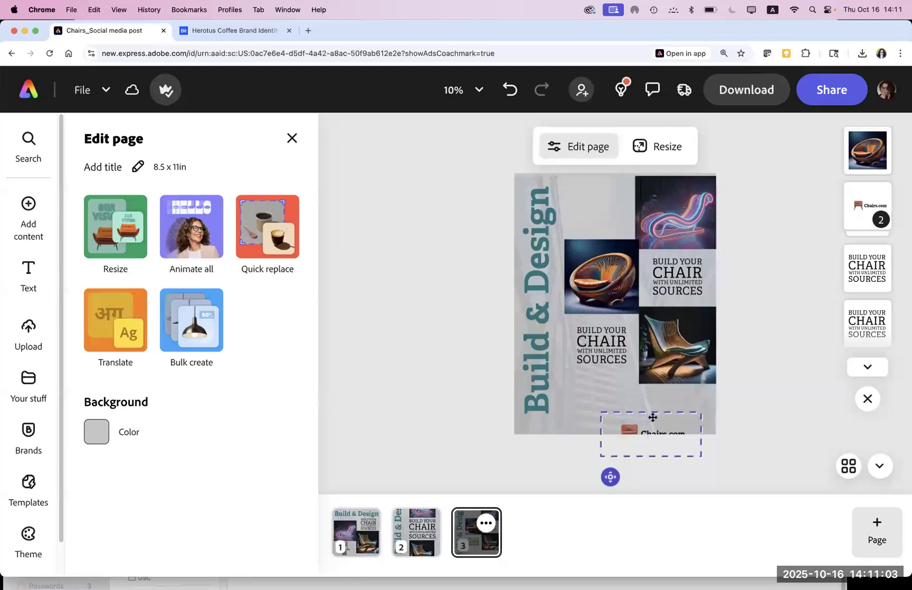
left_click_drag(629, 421, 614, 402)
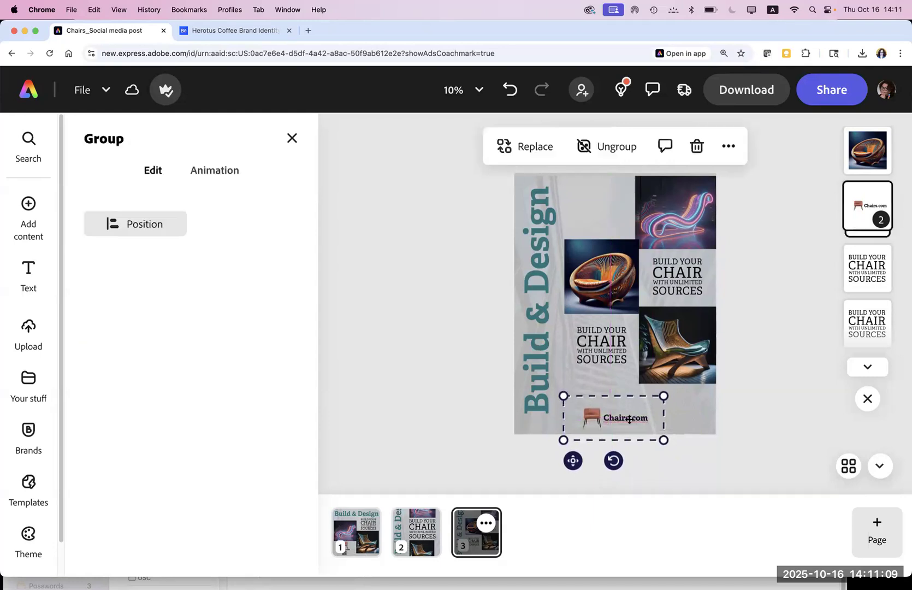
left_click(670, 479)
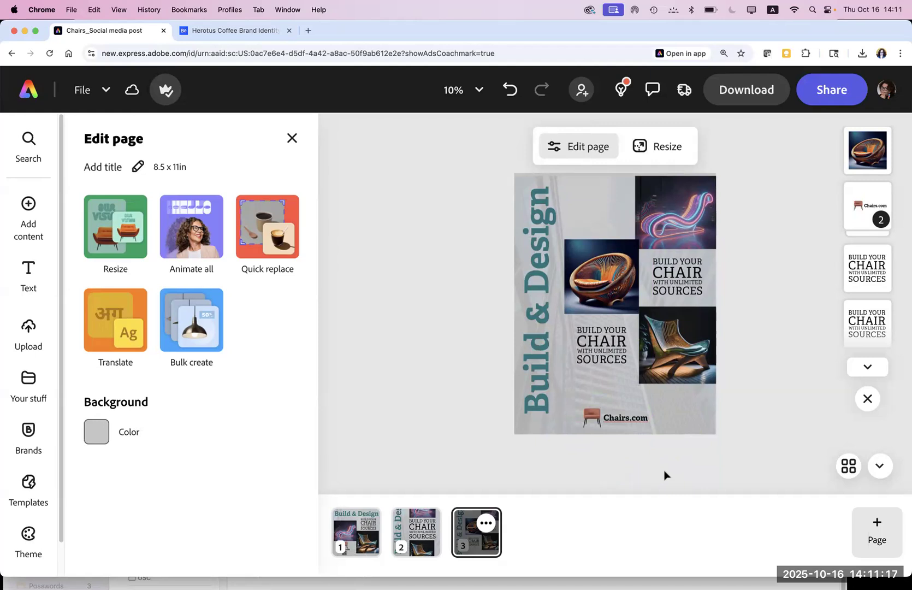
Step: Select the chair images and both BUILD YOUR CHAIR texts and nudge them slightly down
scroll(664, 476, "up", 1)
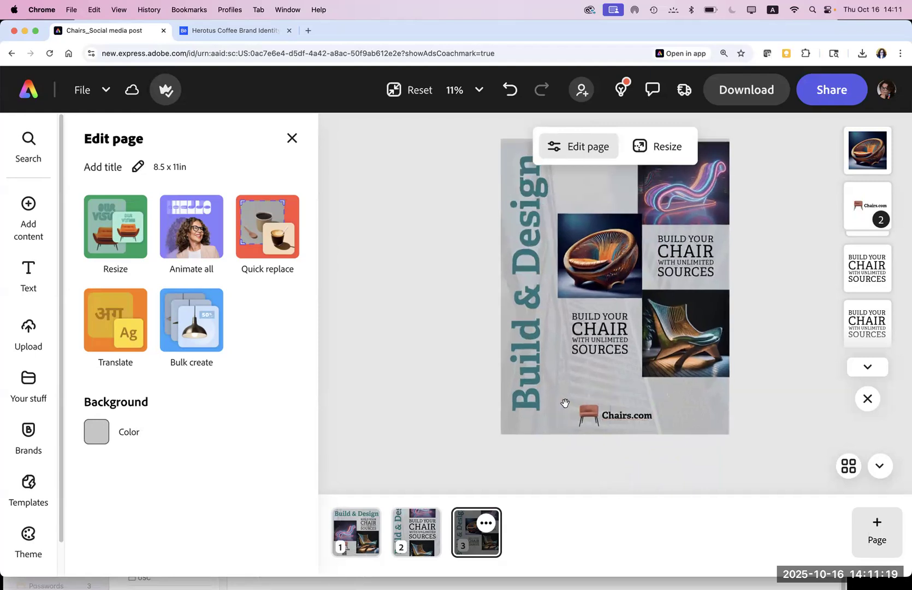
scroll(510, 452, "up", 2)
left_click(707, 230)
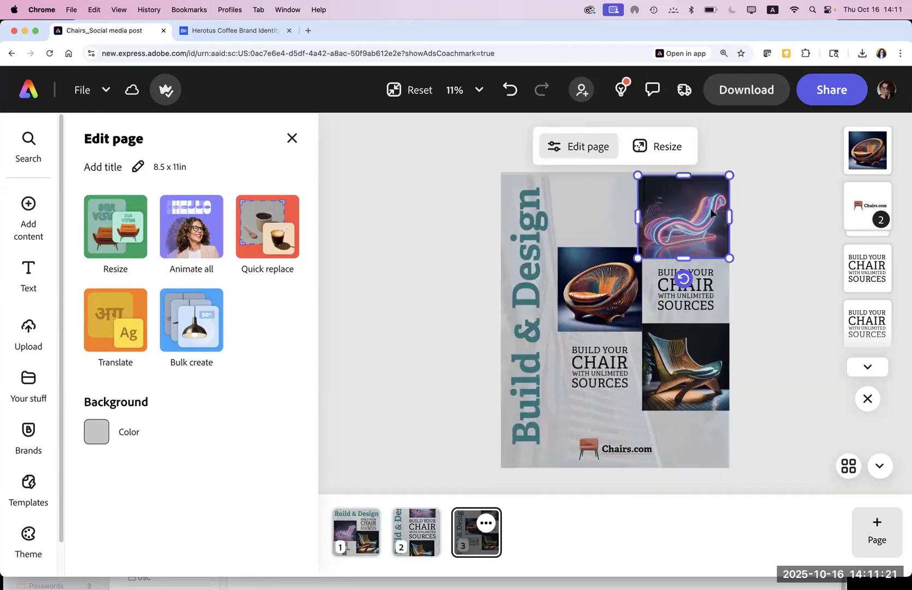
left_click(594, 297, "shift")
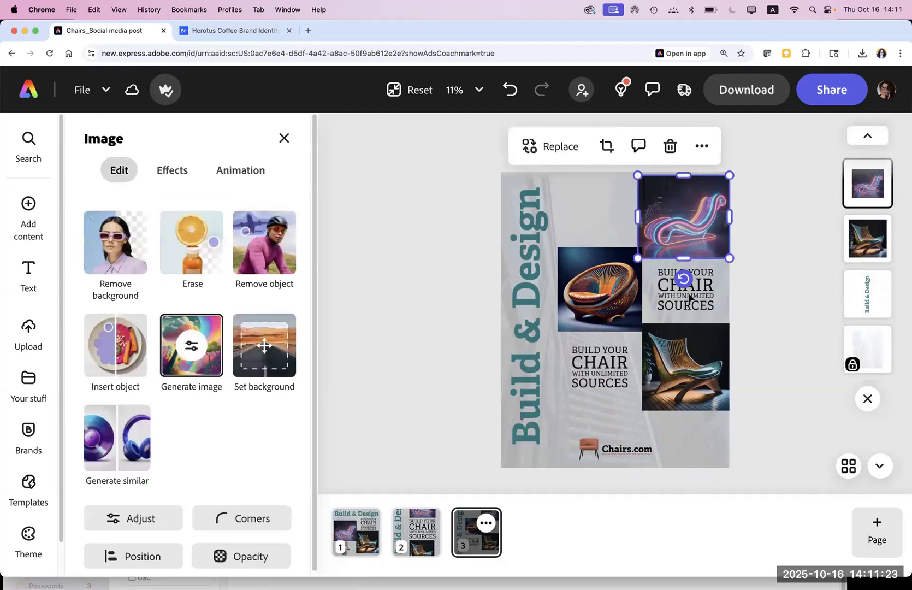
left_click(690, 297, "shift")
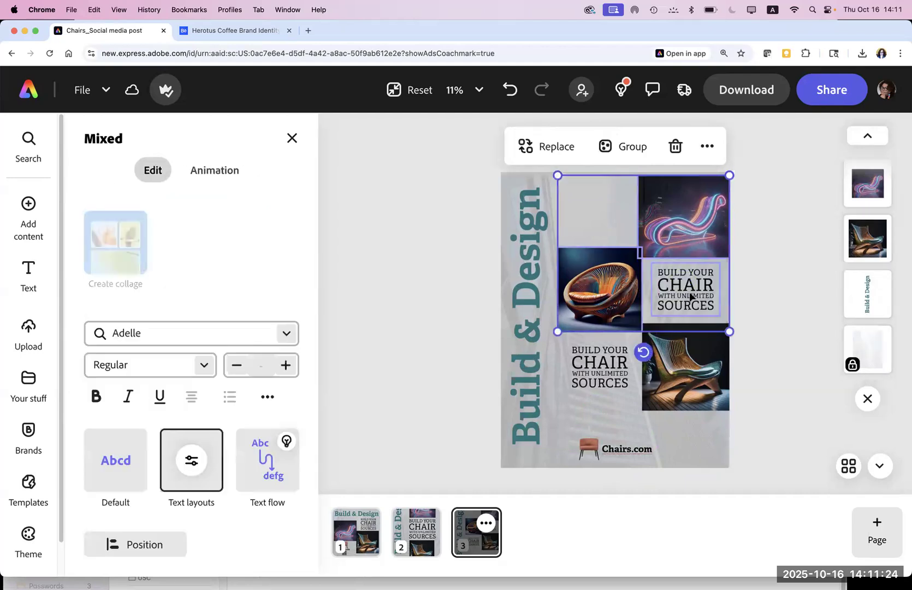
left_click(606, 391, "shift")
left_click_drag(677, 389, 677, 403)
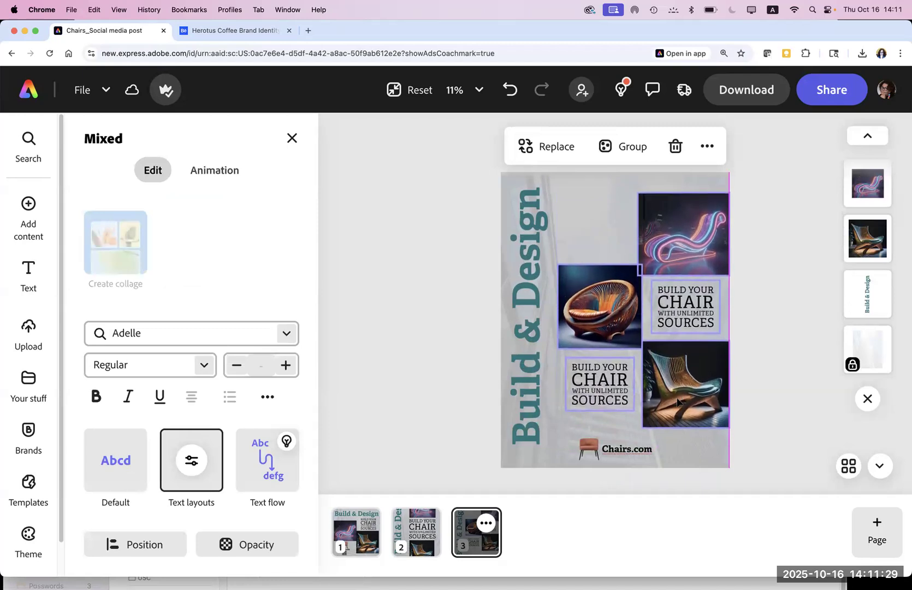
right_click(677, 403)
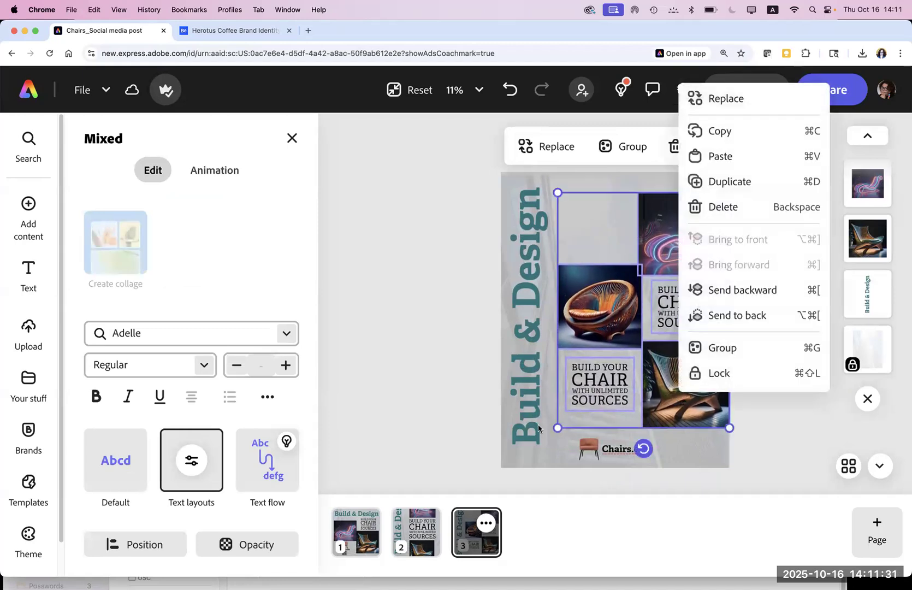
left_click(400, 411)
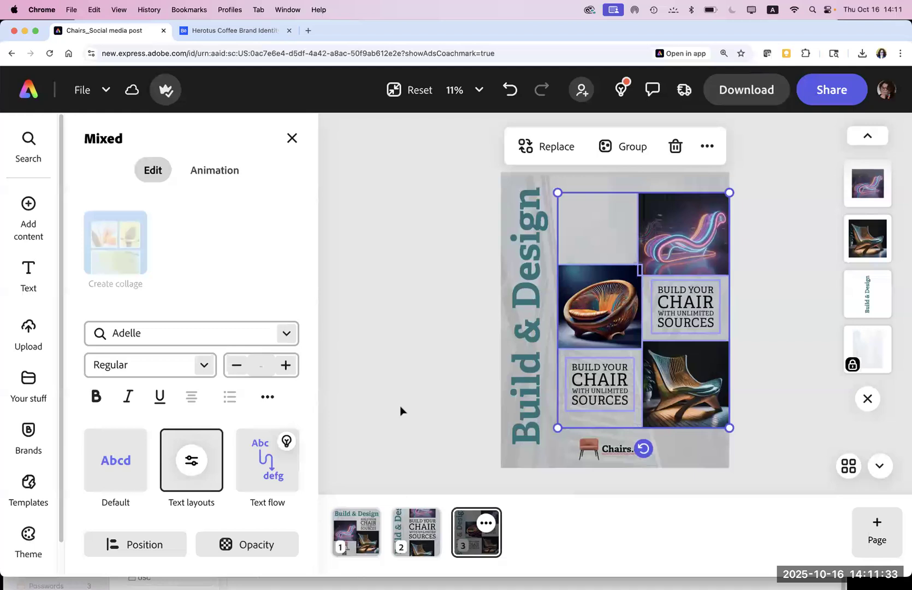
left_click(434, 400)
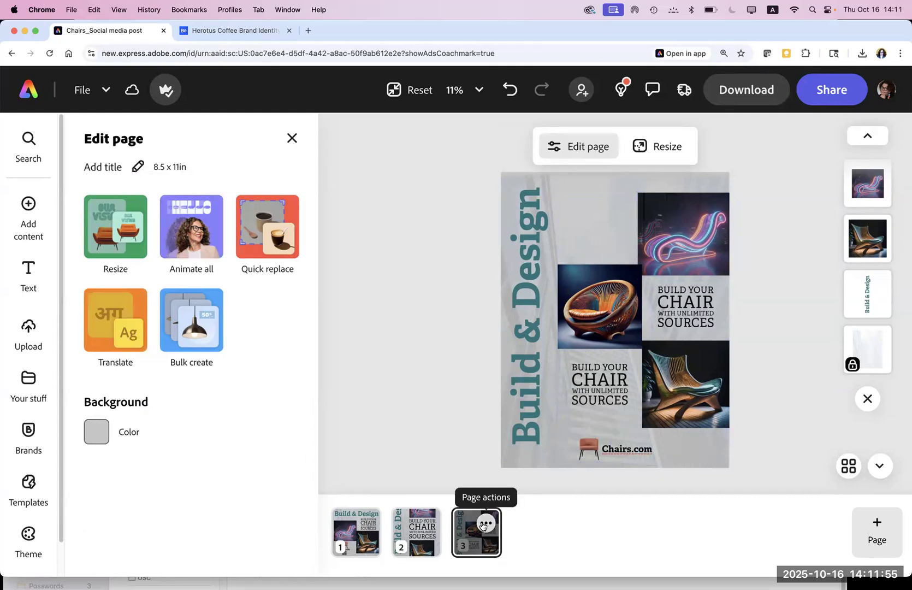
Step: Duplicate page 3 to add a fourth, identical 8.5 x 11in letterhead poster page
left_click(871, 528)
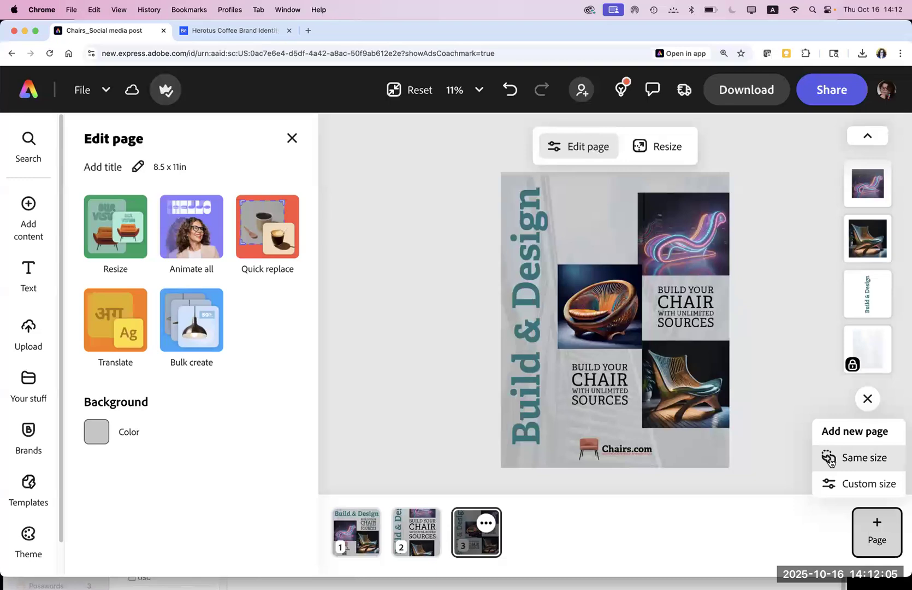
left_click(486, 525)
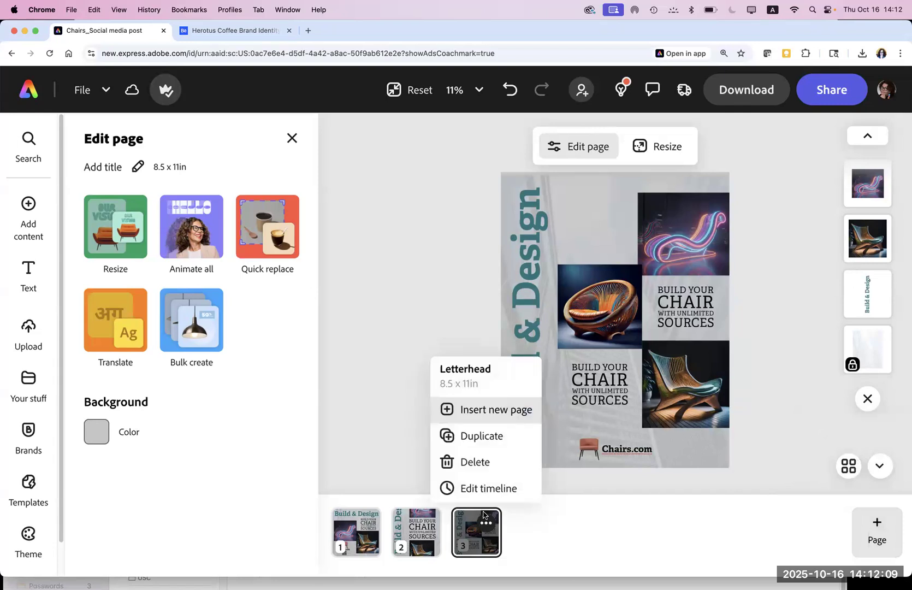
left_click(471, 436)
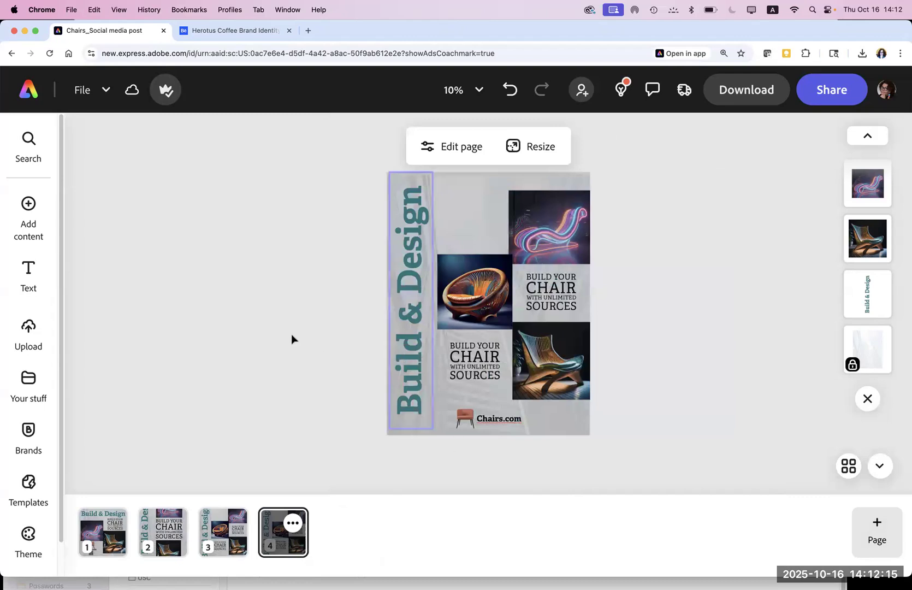
left_click(447, 148)
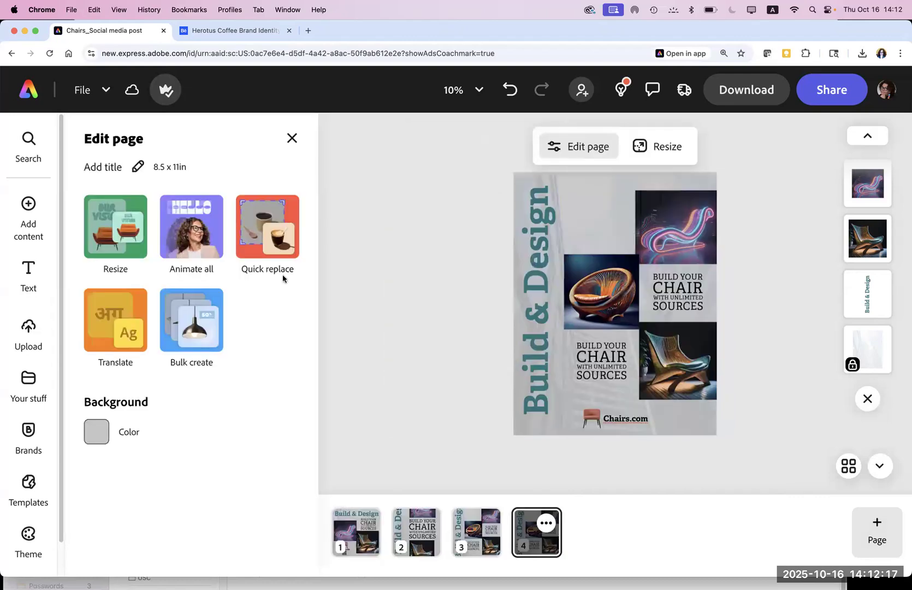
Step: Preview the Glide animation on page 4, then remove it
left_click(191, 239)
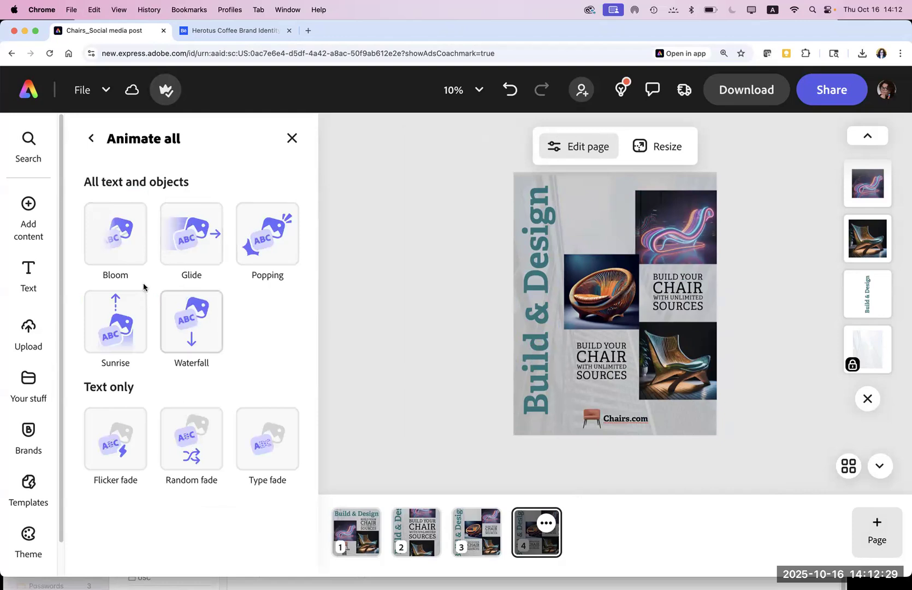
left_click(187, 242)
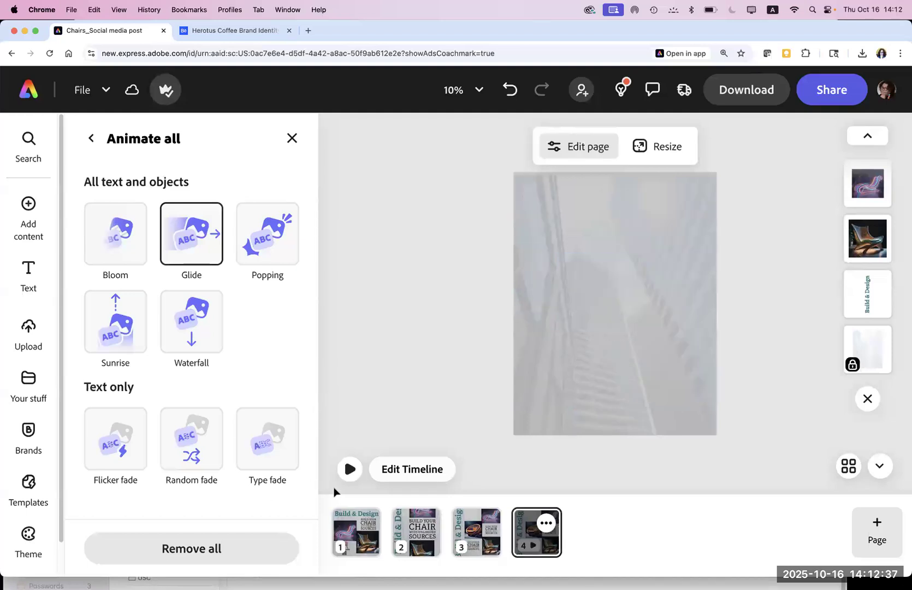
left_click(350, 469)
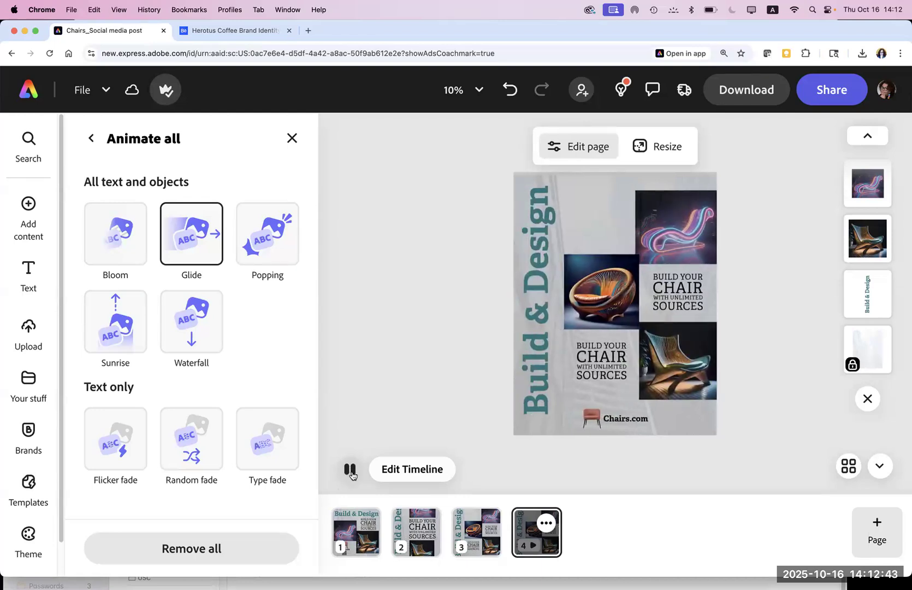
left_click(350, 469)
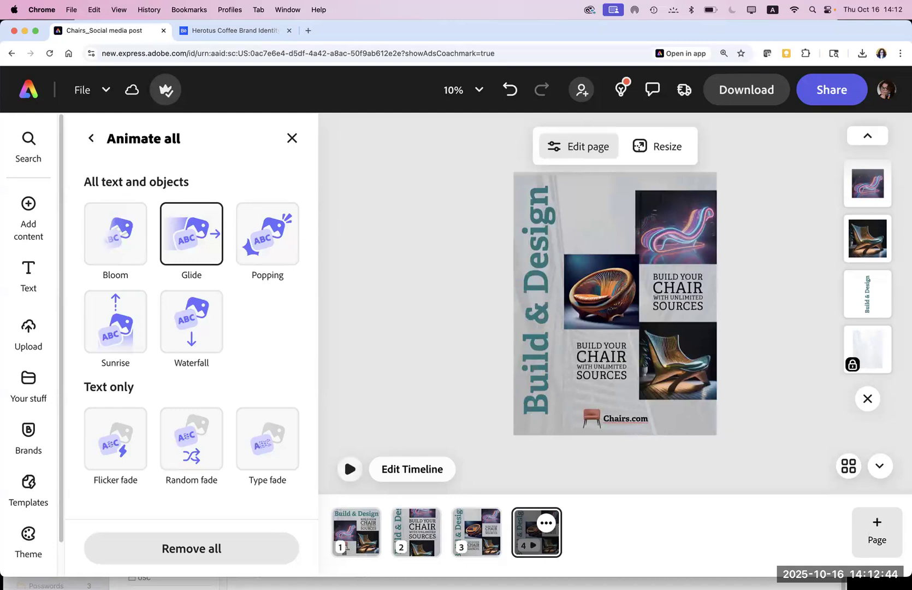
left_click(163, 548)
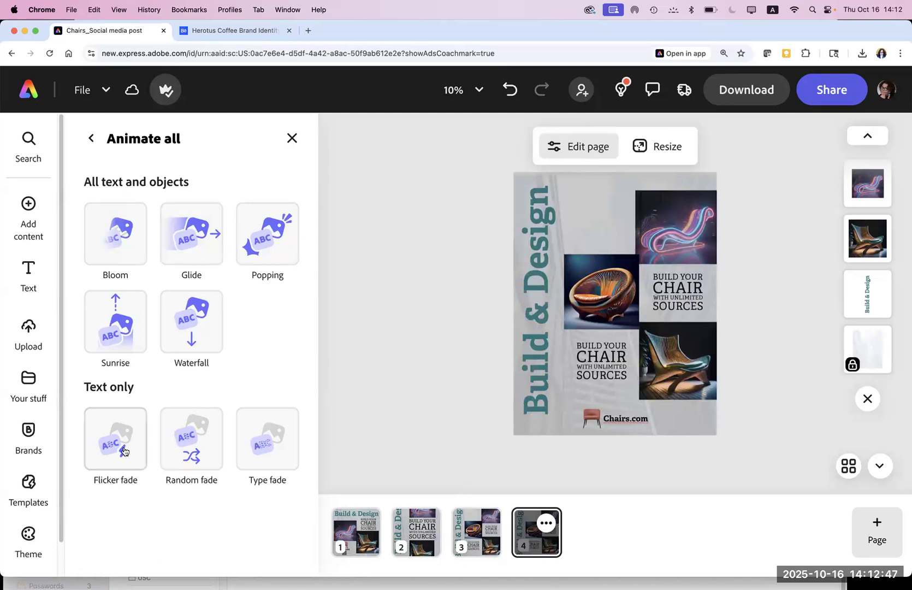
Step: Try the Random fade text animation, preview it, then remove it
left_click(183, 450)
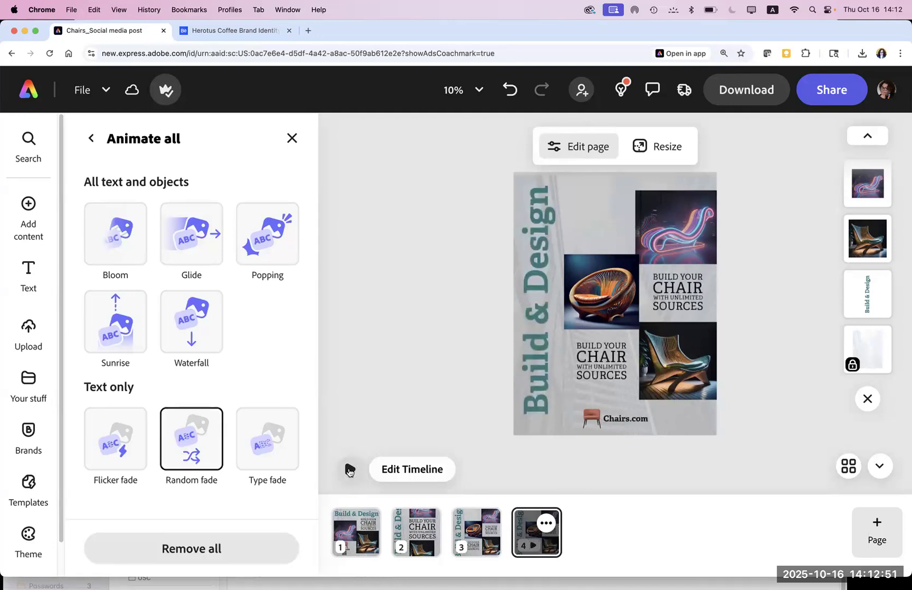
left_click(348, 470)
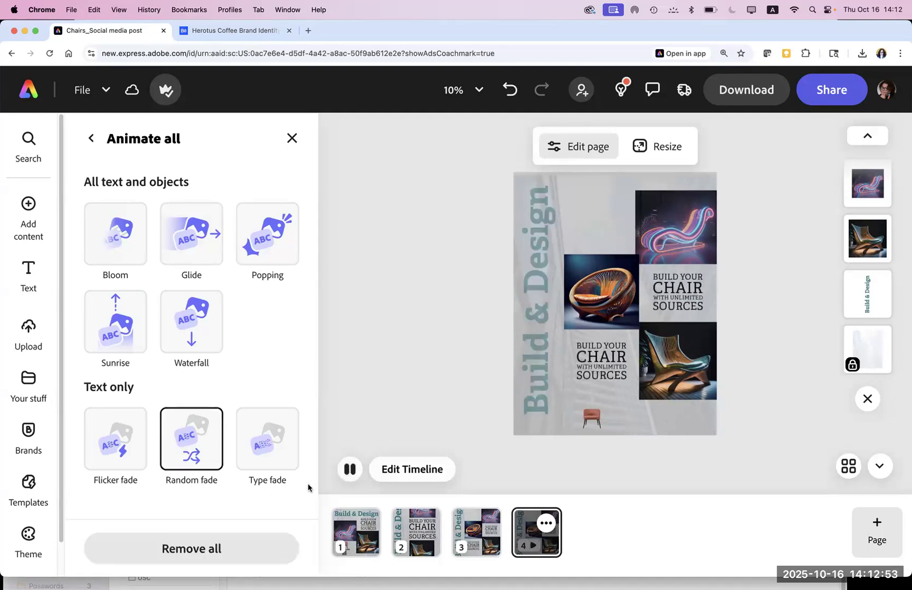
left_click(350, 469)
left_click(215, 539)
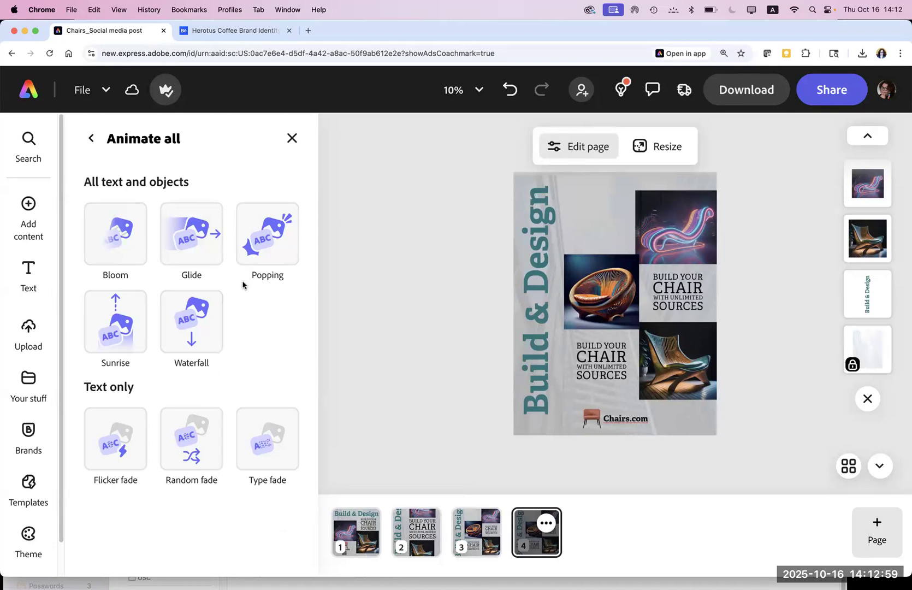
Step: Apply Popping, switch to Waterfall, preview it, and open the page's animation timeline
left_click(265, 251)
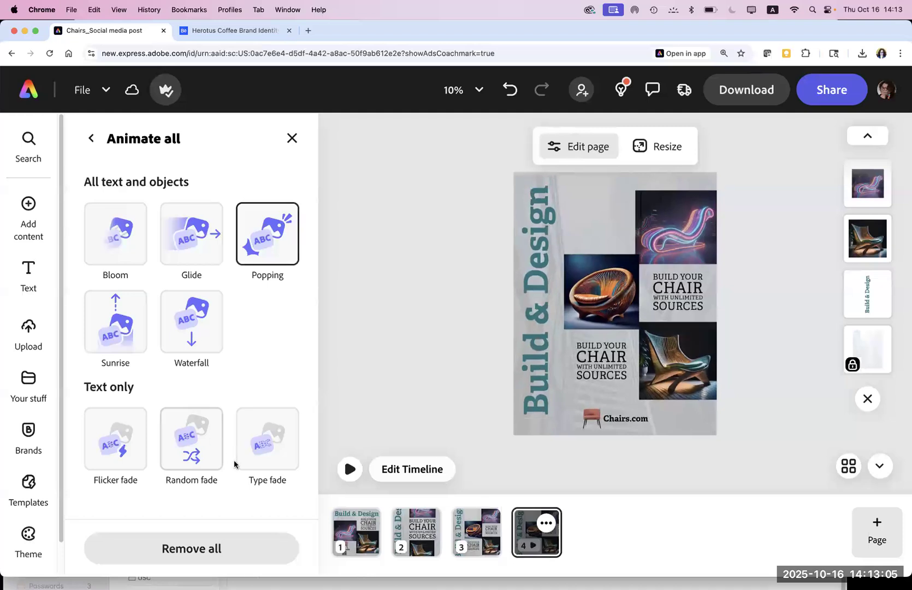
left_click(189, 323)
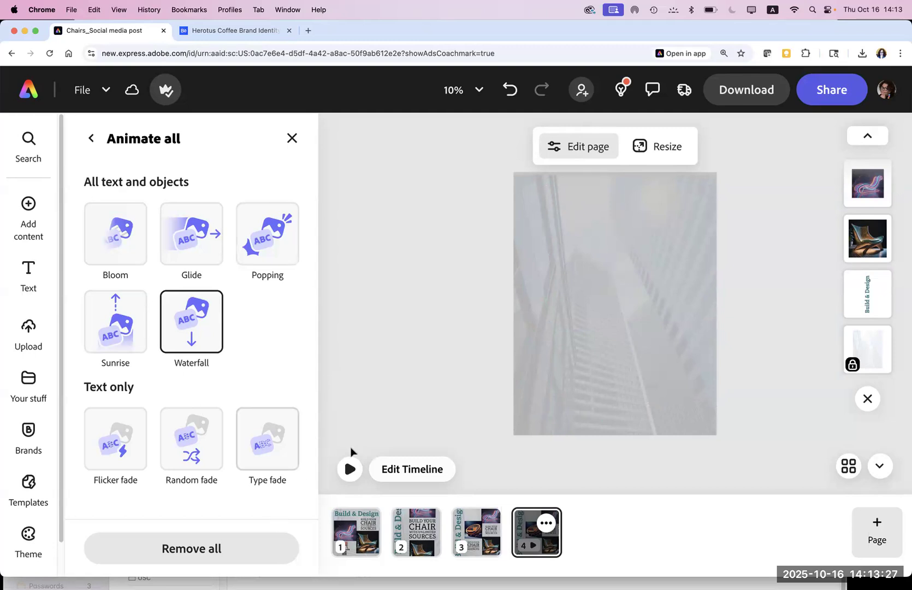
left_click(347, 469)
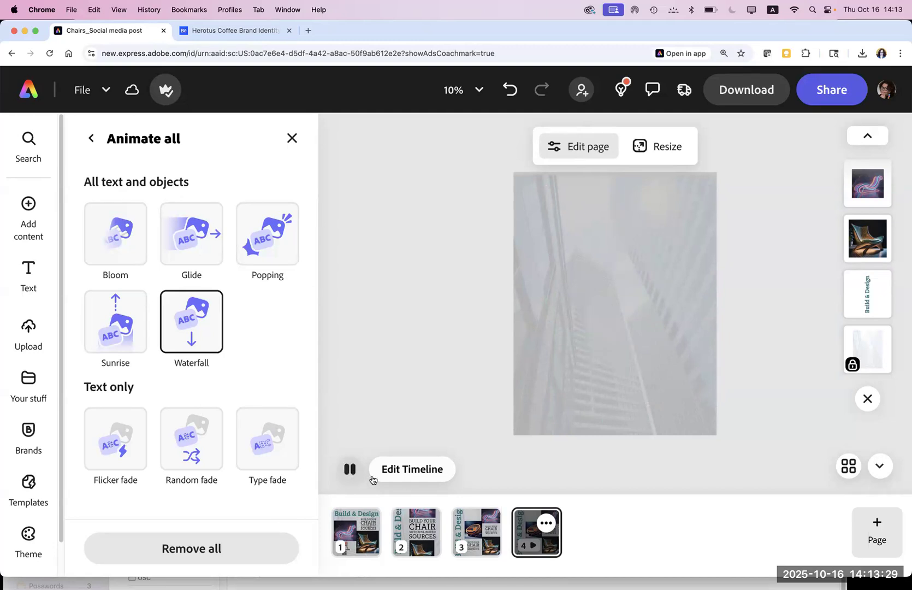
left_click(407, 470)
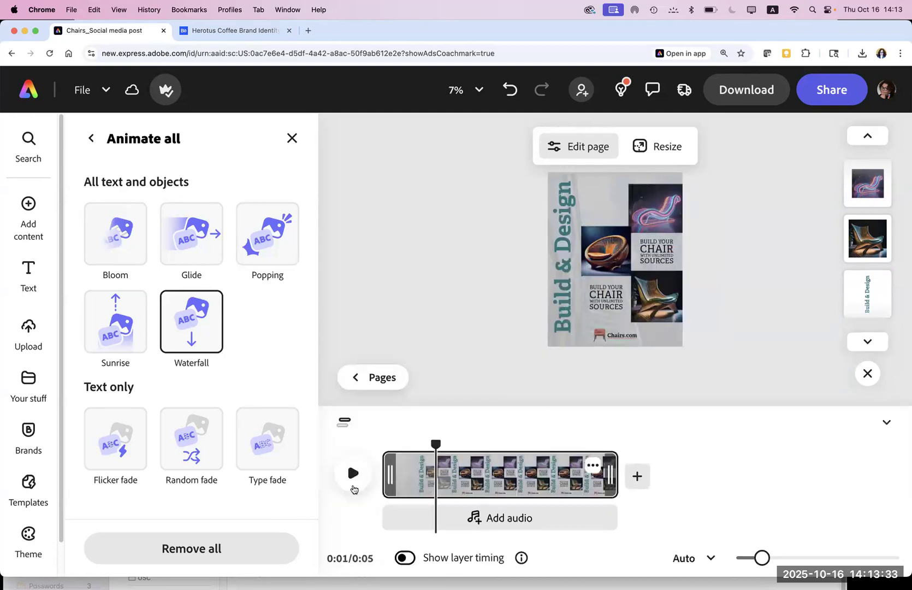
Step: Play page 4's clip, turn on Show layer timing, rewind the playhead, and open Add audio
left_click(354, 474)
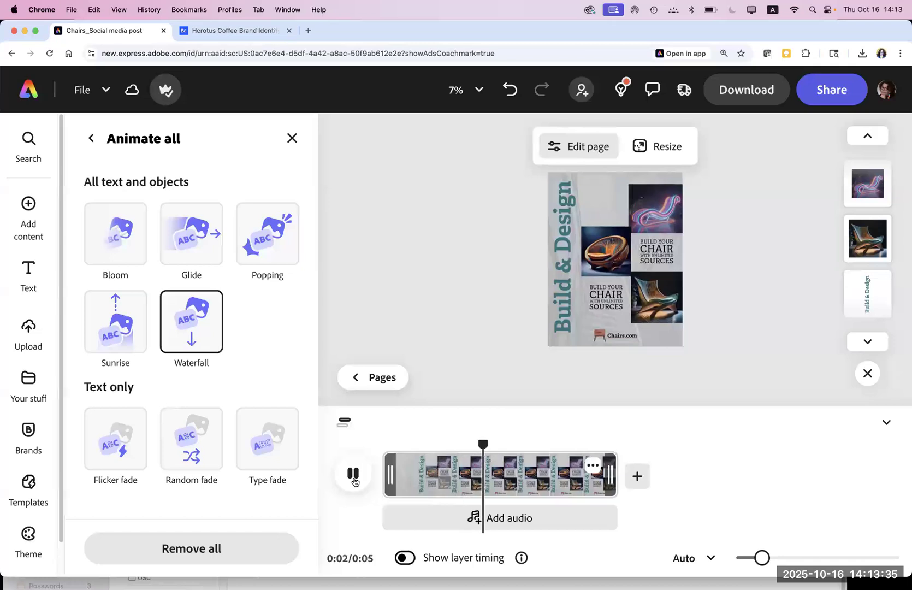
left_click(405, 558)
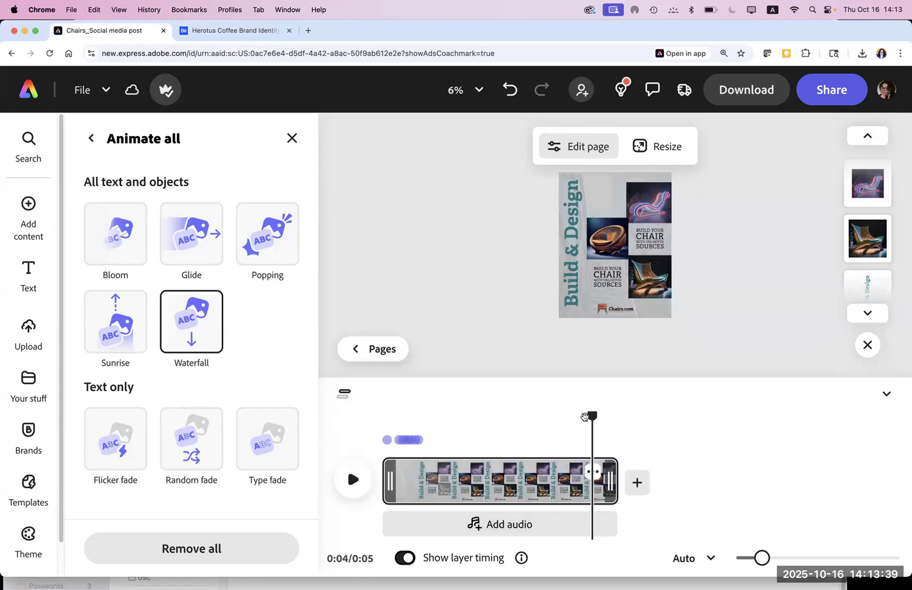
left_click_drag(536, 420, 419, 432)
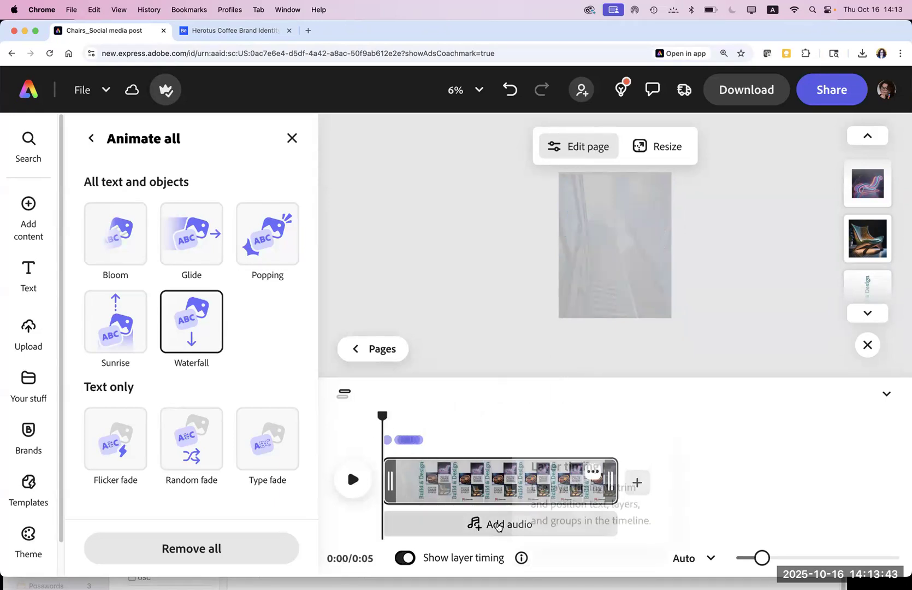
left_click(497, 526)
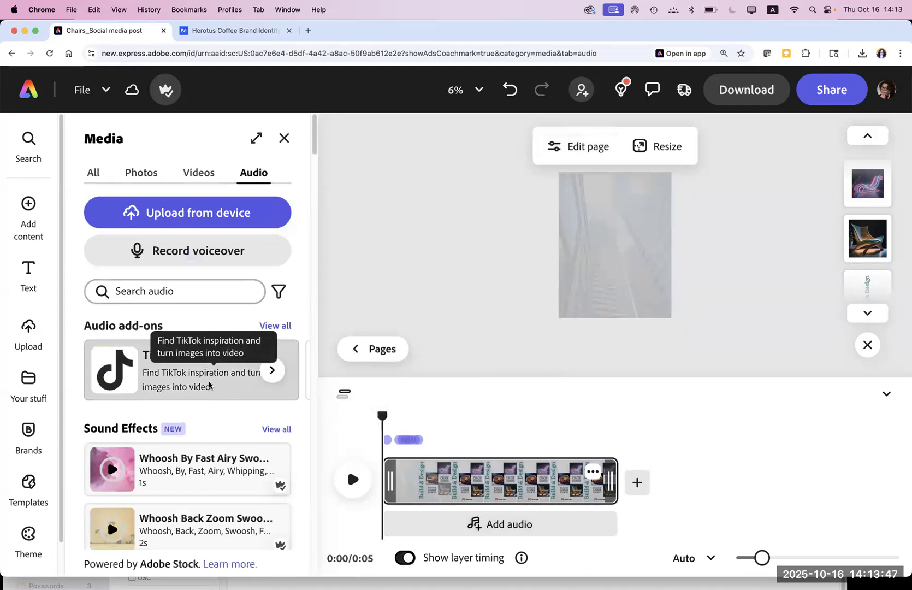
Step: Install the TikTok Symphony Assistant add-on and preview the video
left_click(209, 386)
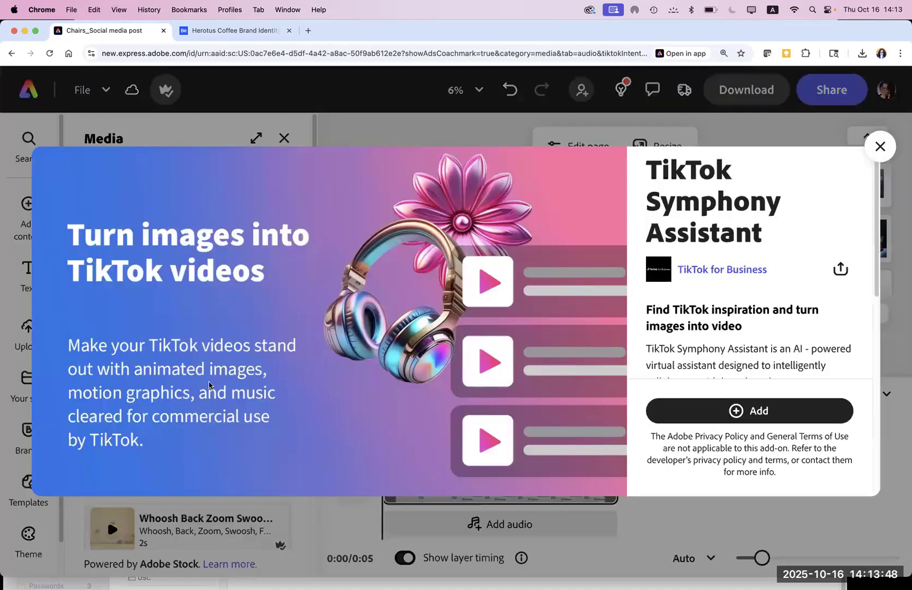
left_click(667, 411)
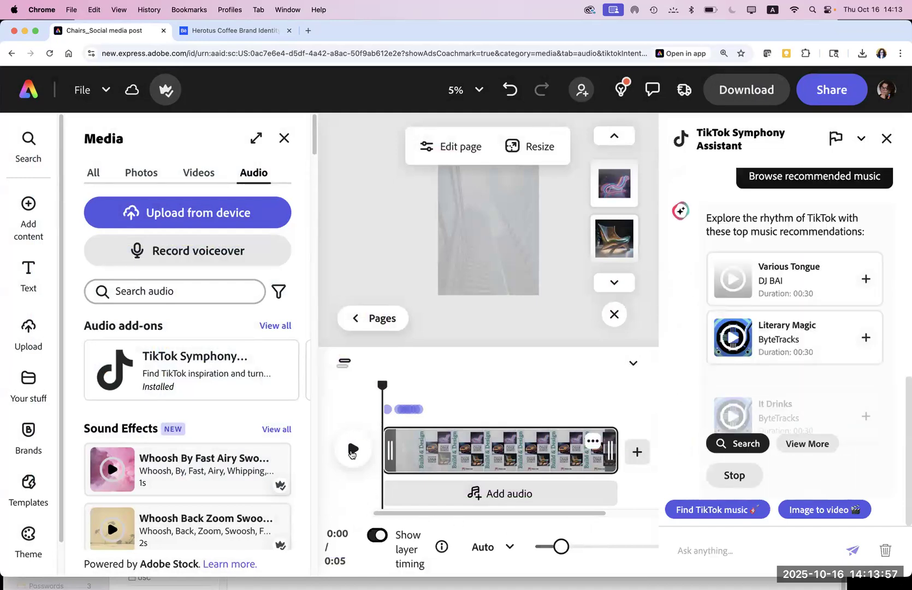
left_click(352, 450)
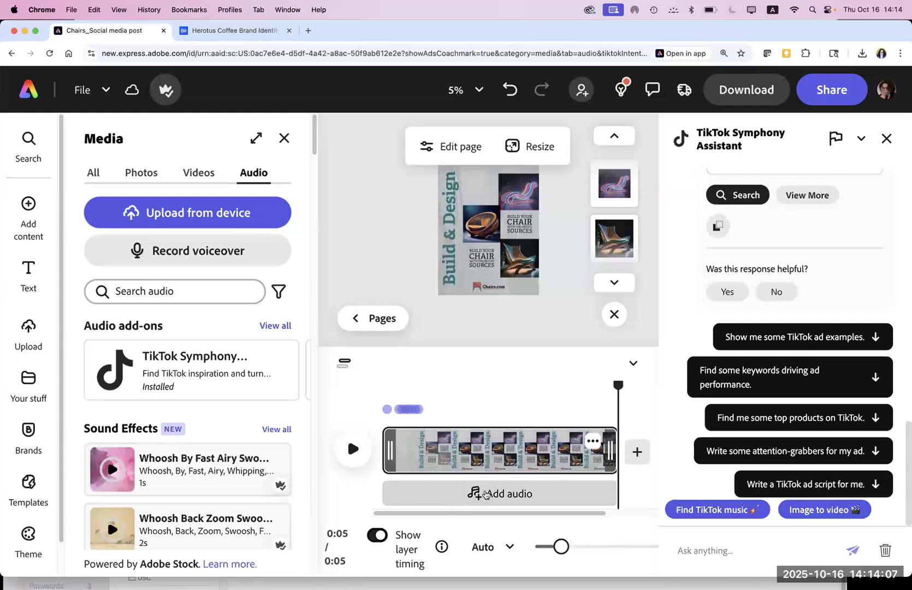
Step: Add a 1.9-second whoosh sound beneath page 4's clip, preview it, and close the Audio panel
left_click(485, 494)
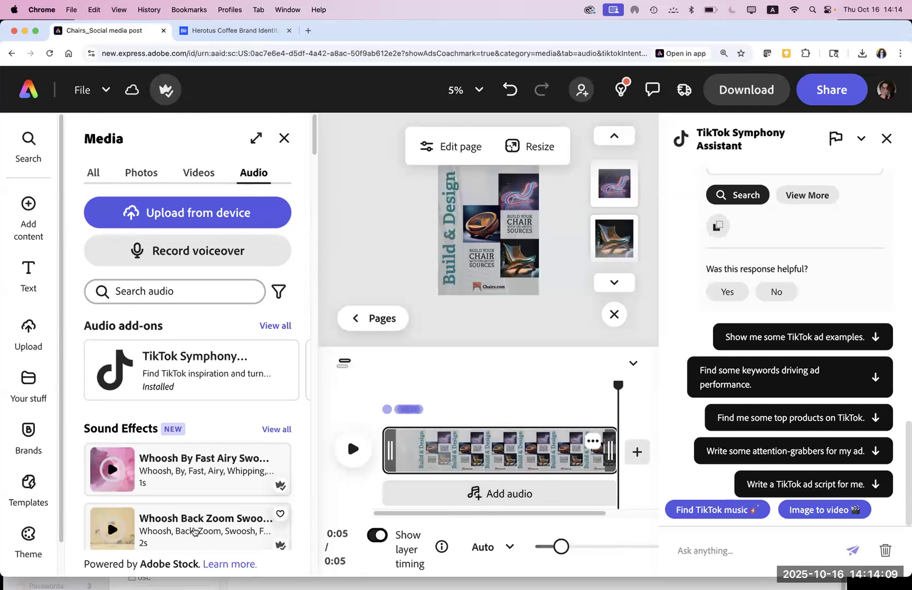
left_click(353, 448)
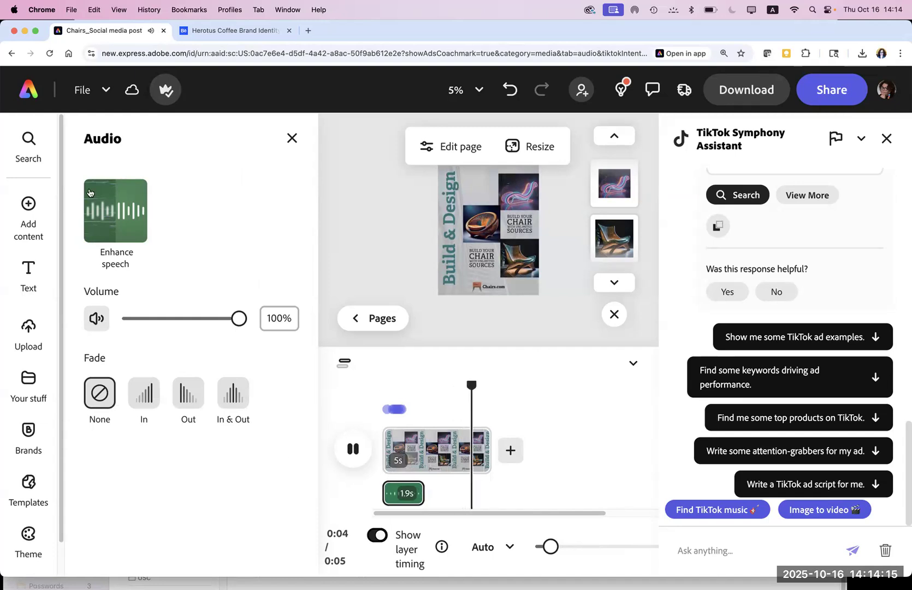
left_click(292, 139)
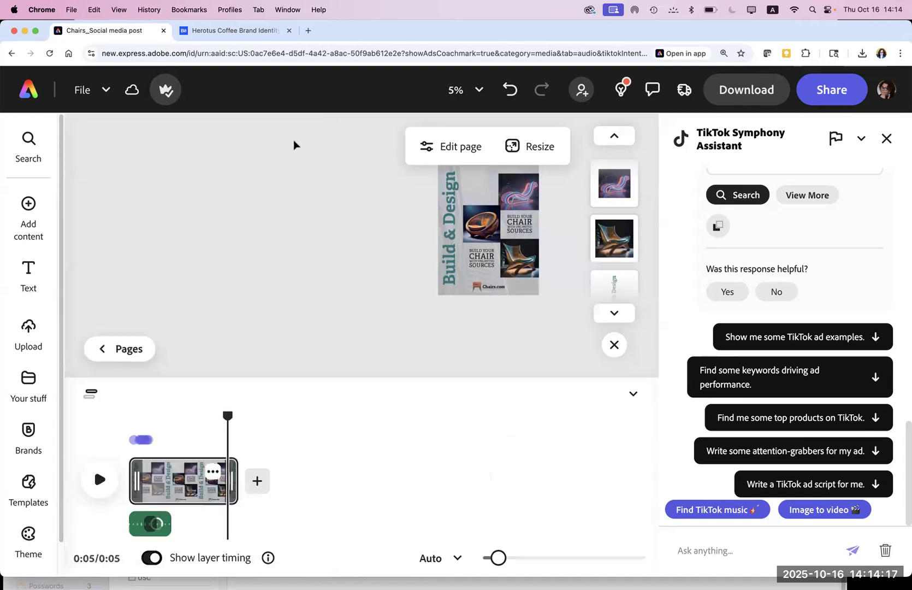
Step: Delete the whoosh audio clip, replay the video, and browse the library's background music loops
left_click(152, 524)
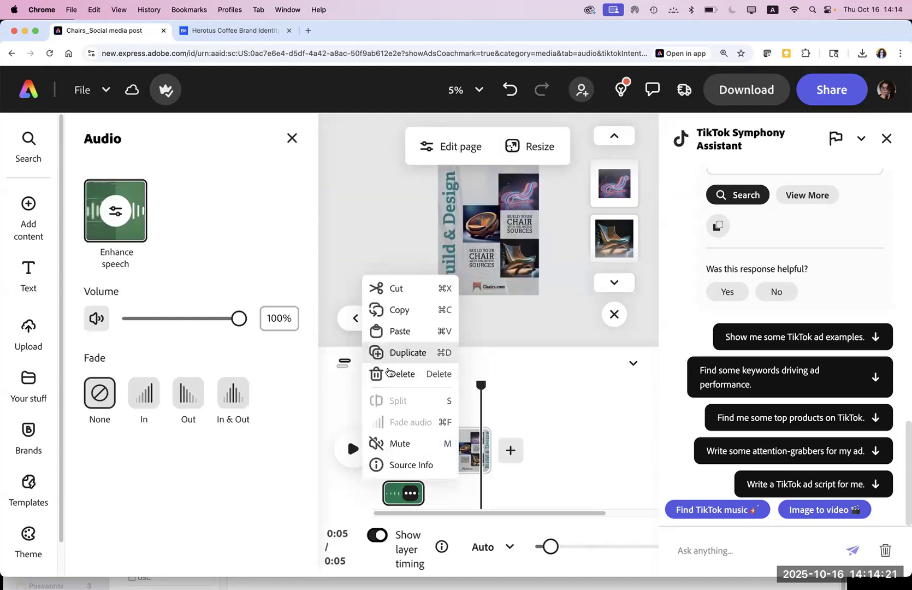
left_click(390, 373)
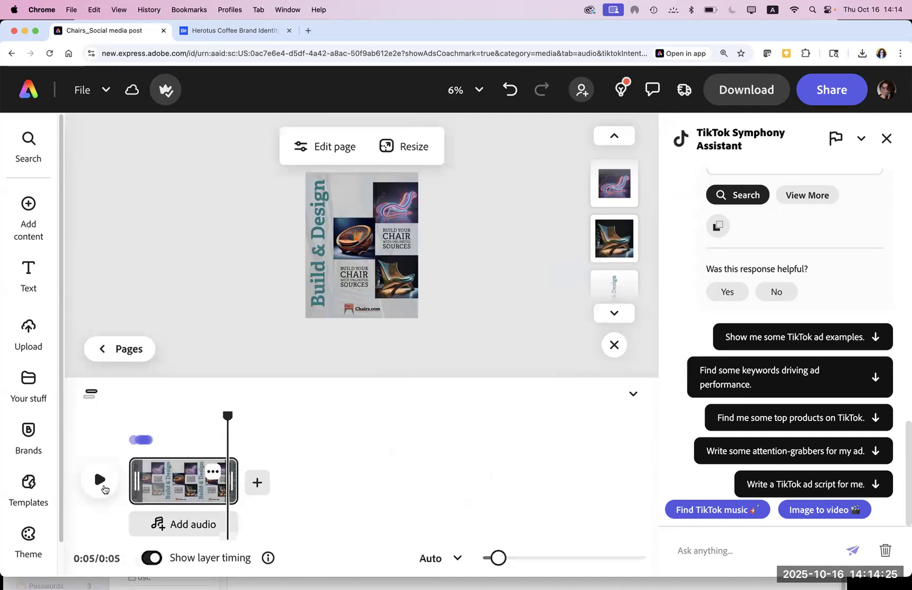
left_click(97, 480)
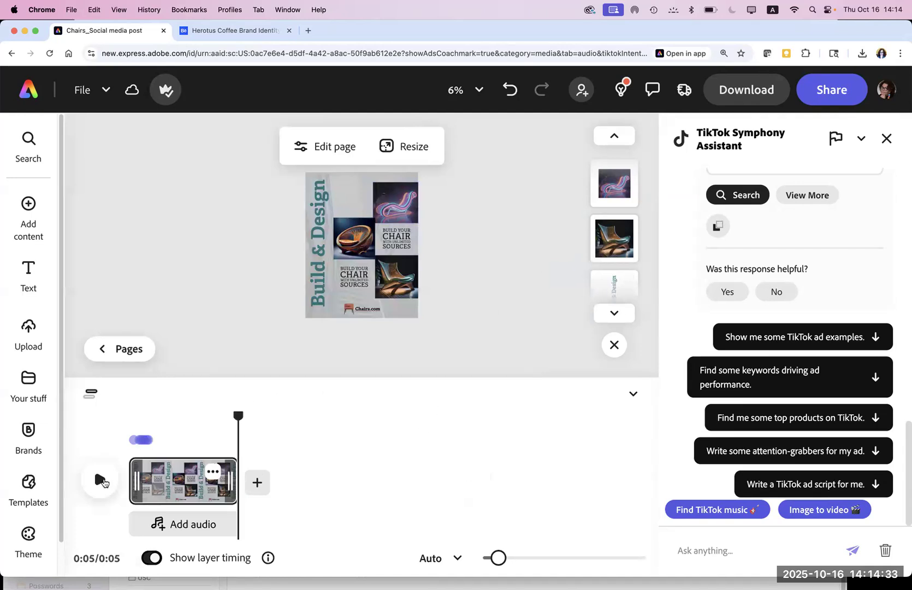
left_click(101, 481)
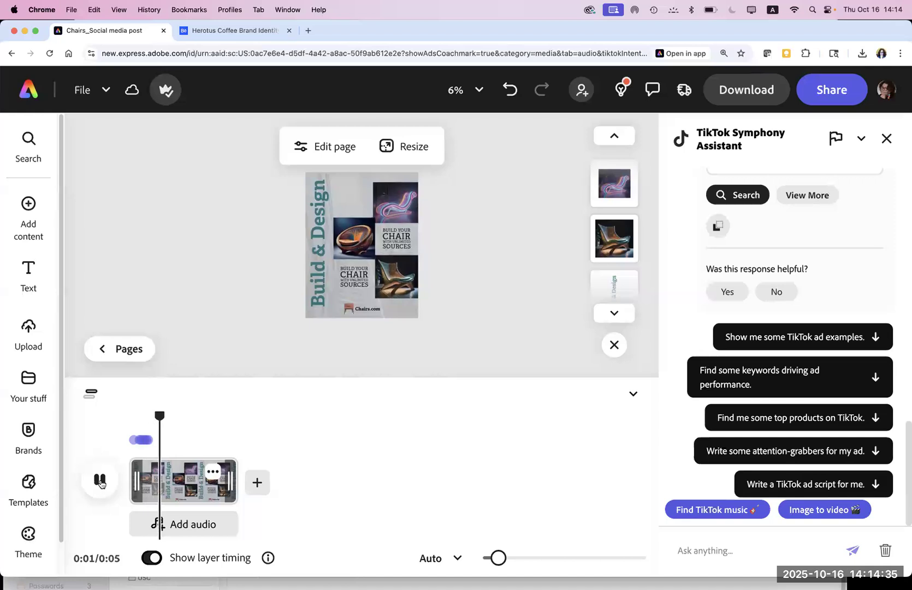
left_click(158, 525)
left_click_drag(313, 142, 312, 200)
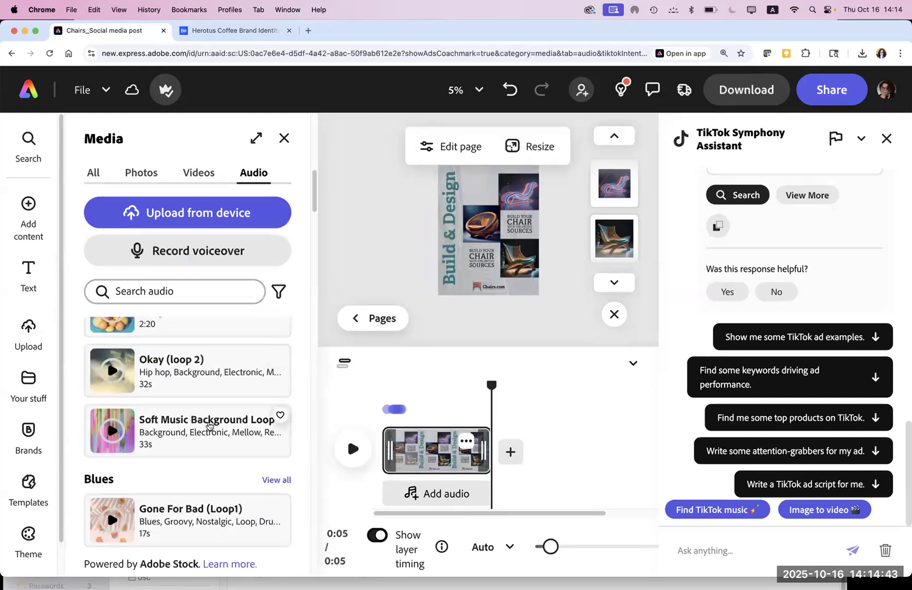
Step: Add Soft Music Background Loop with a 1s fade in and out, previewing the result
left_click(209, 426)
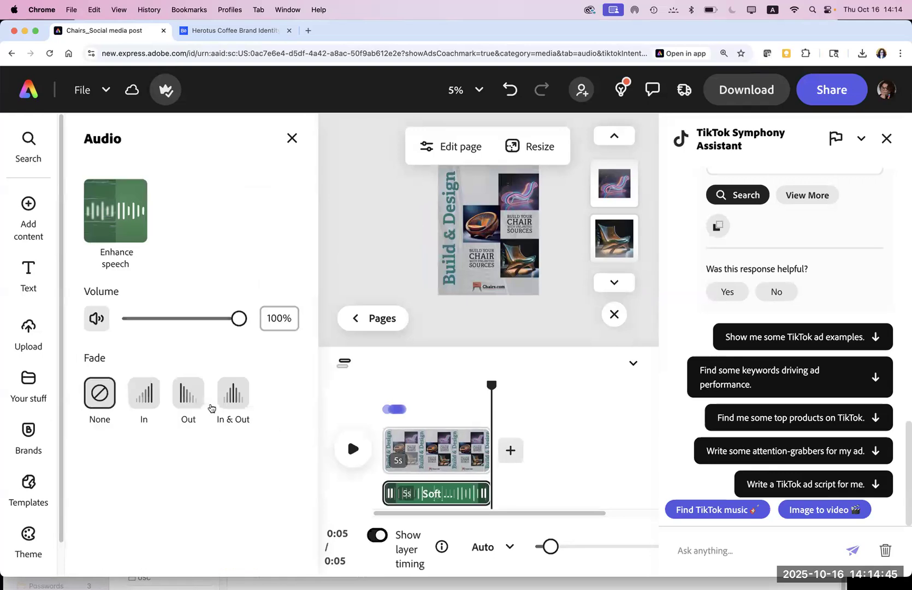
left_click(144, 394)
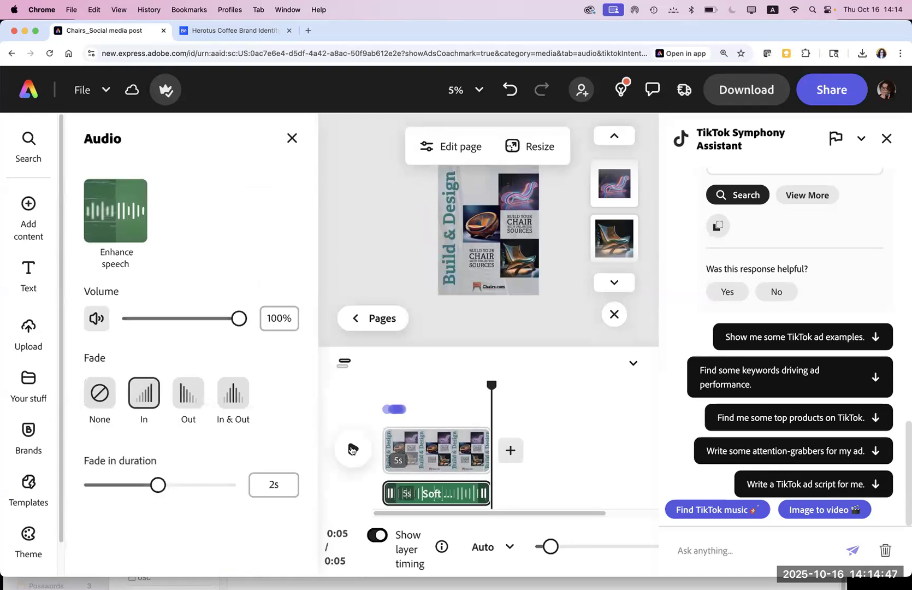
left_click(352, 449)
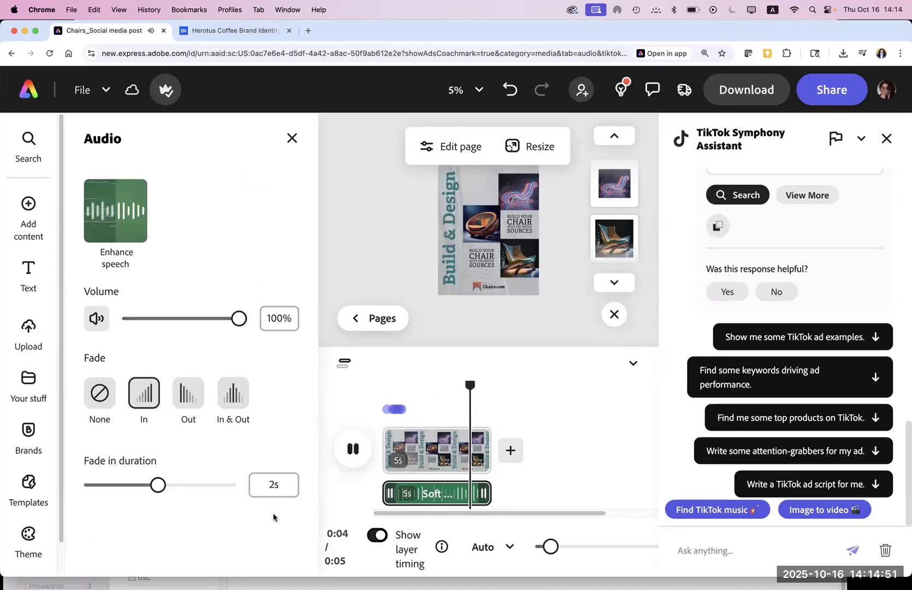
left_click(235, 400)
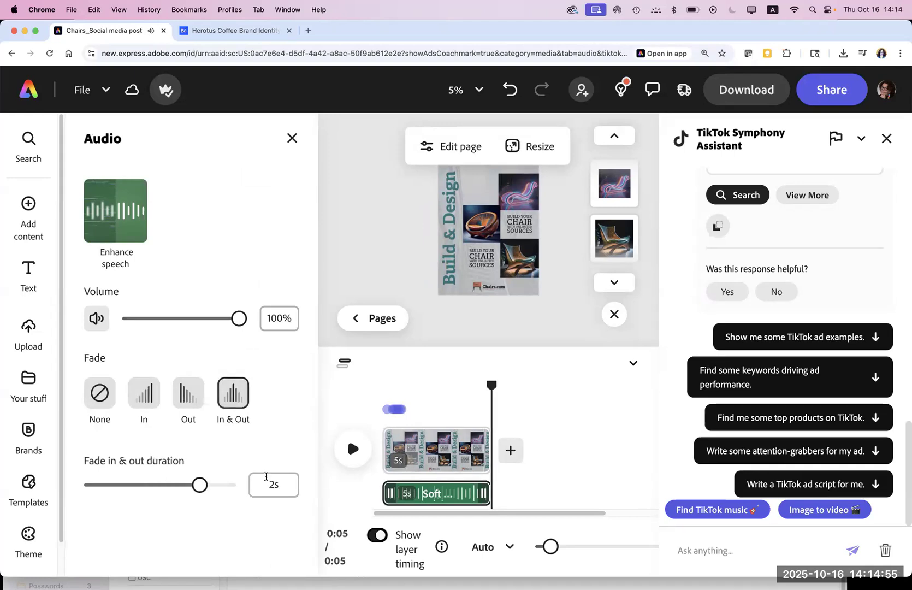
key("space")
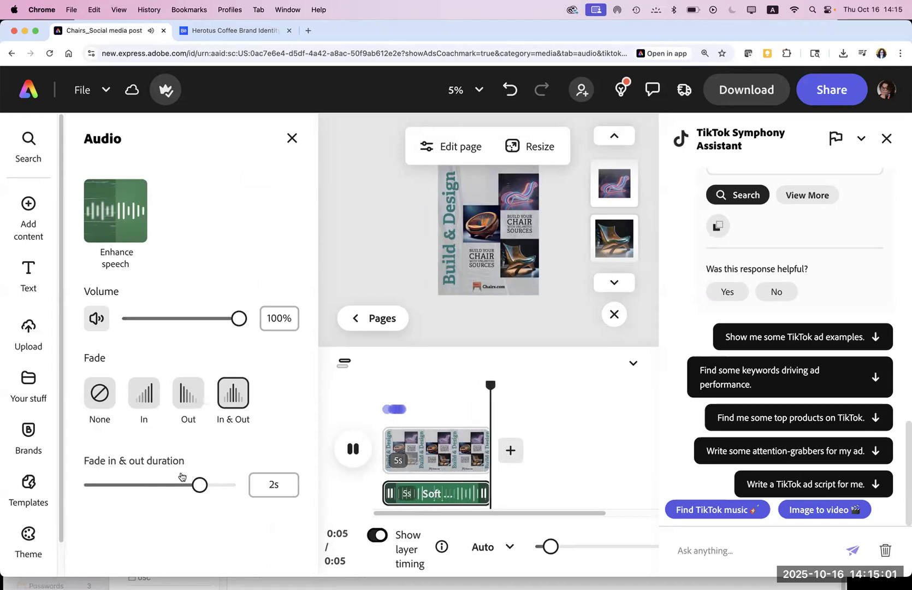
left_click_drag(196, 485, 143, 484)
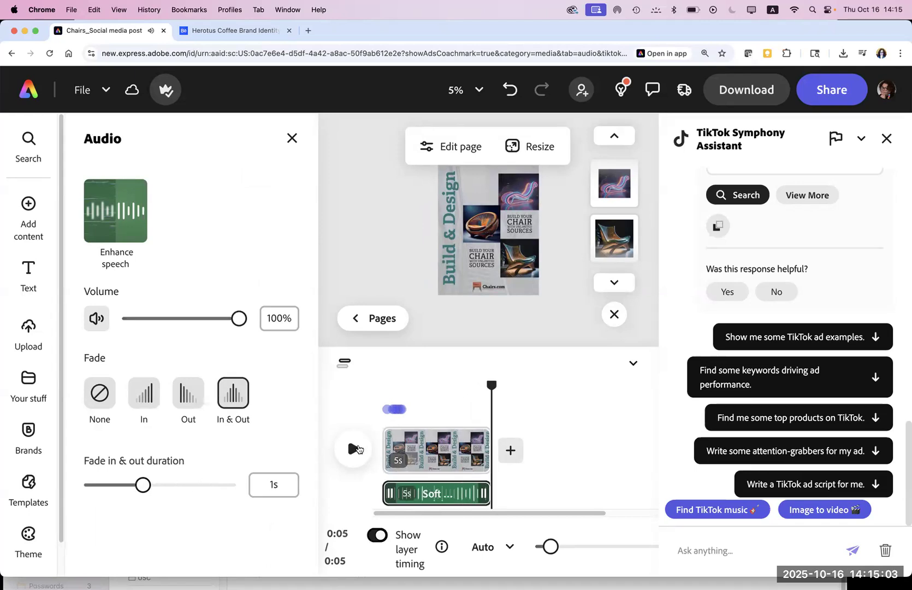
left_click(354, 448)
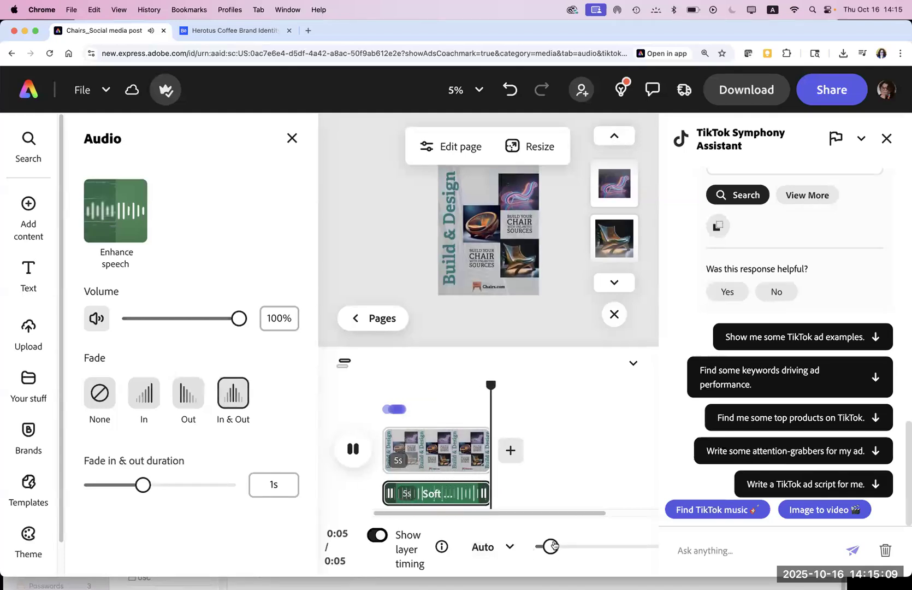
left_click(572, 546)
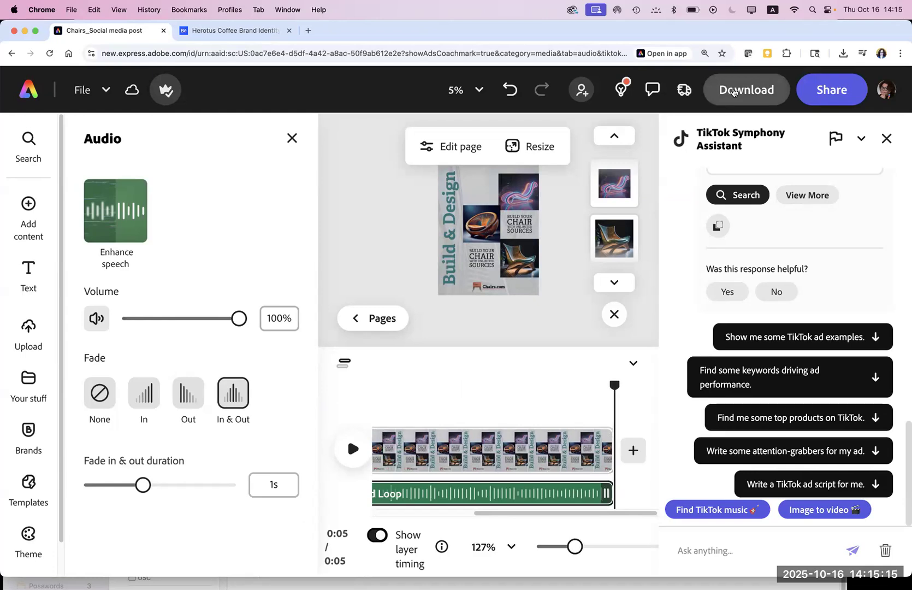
left_click(735, 91)
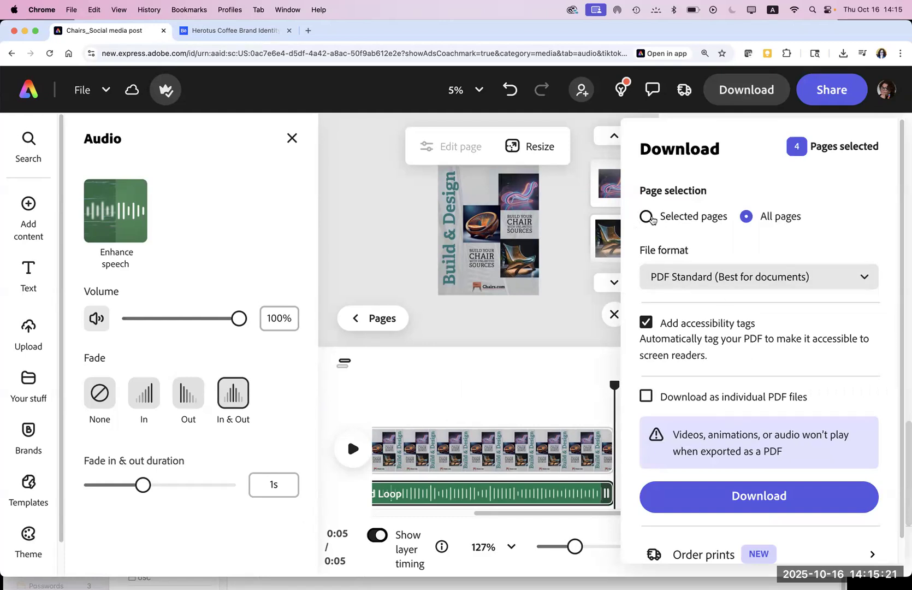
left_click(648, 216)
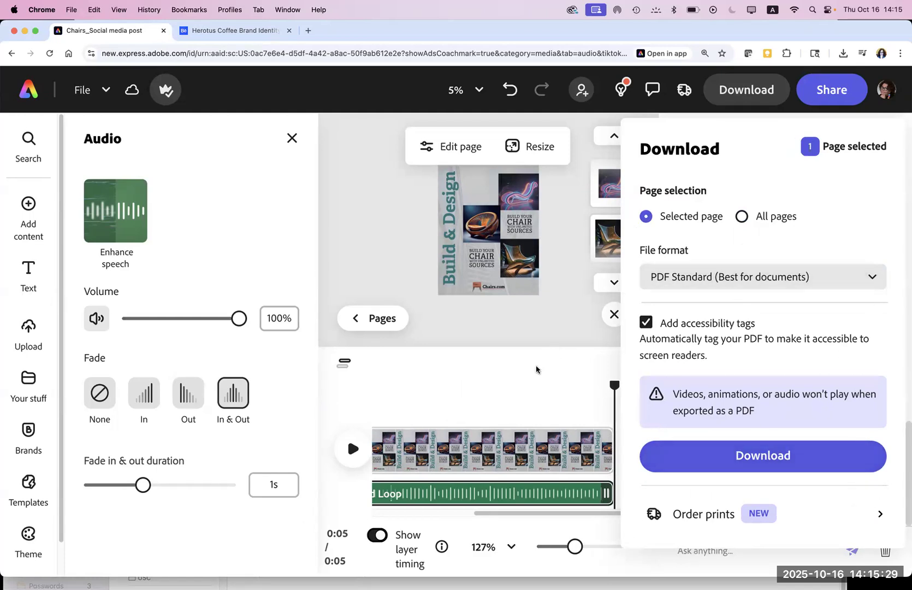
left_click(498, 373)
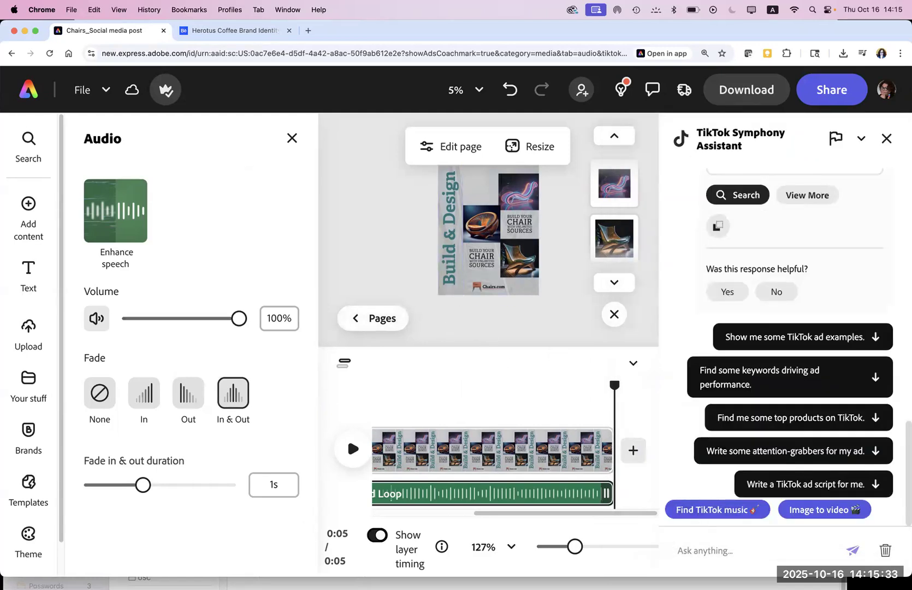
left_click(26, 89)
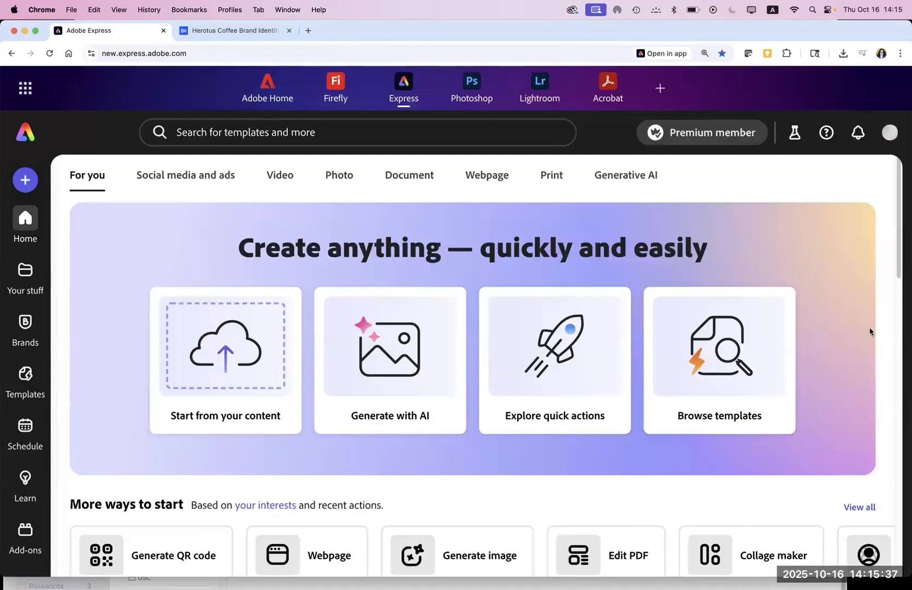
Step: Find Chairs_Social media post under Recent files on the home page and reopen it
scroll(897, 254, "down", 10)
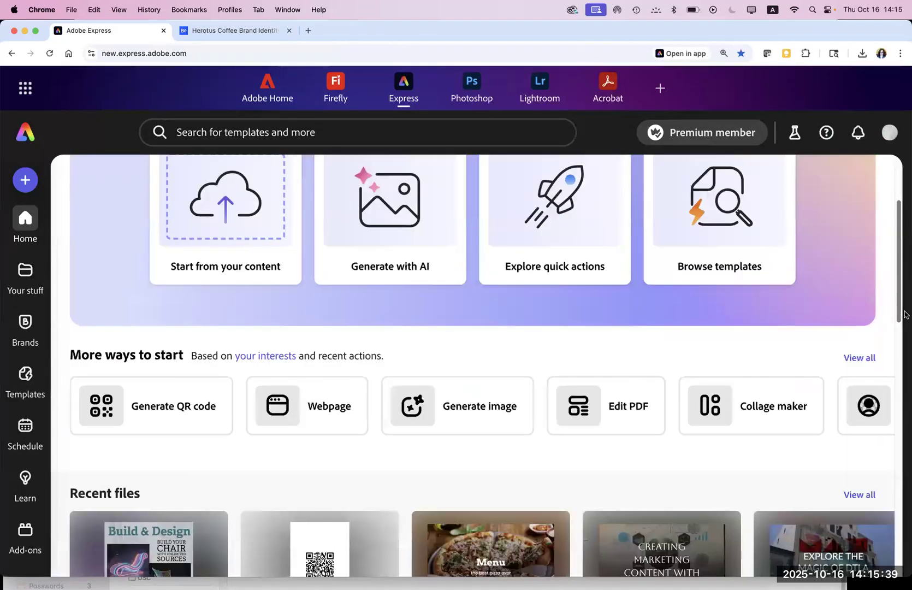
scroll(898, 338, "up", 2)
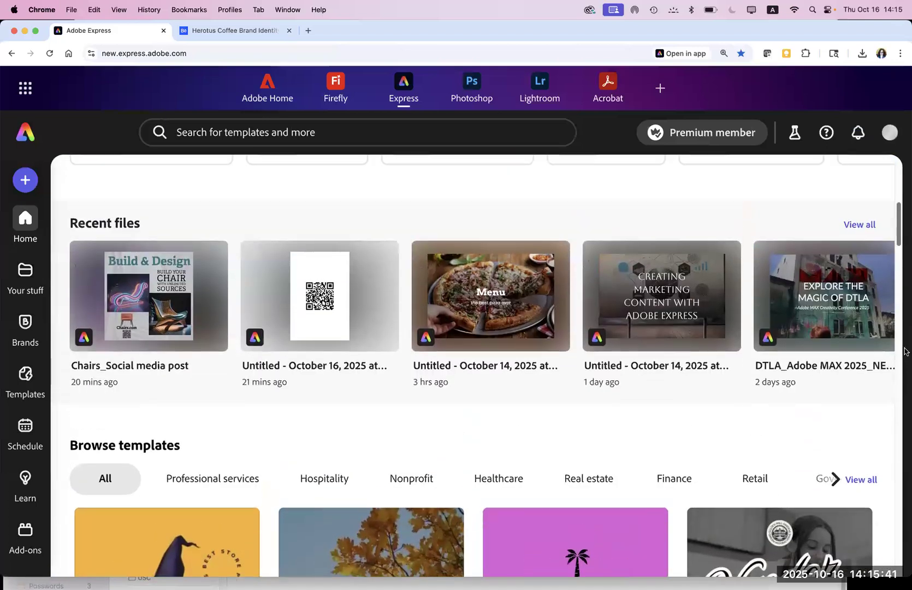
left_click(185, 319)
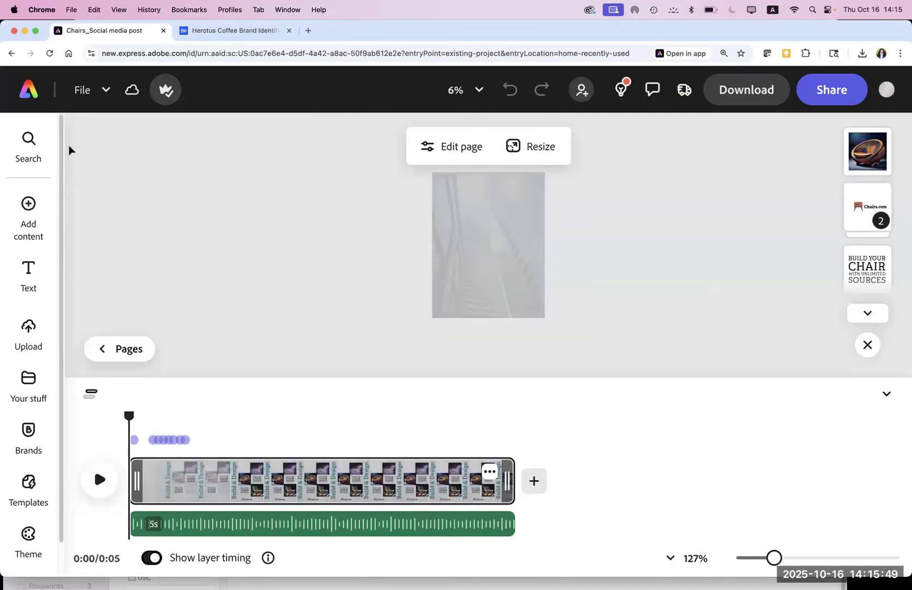
Step: Switch the page display to a bottom thumbnail strip showing all four pages
left_click(649, 295)
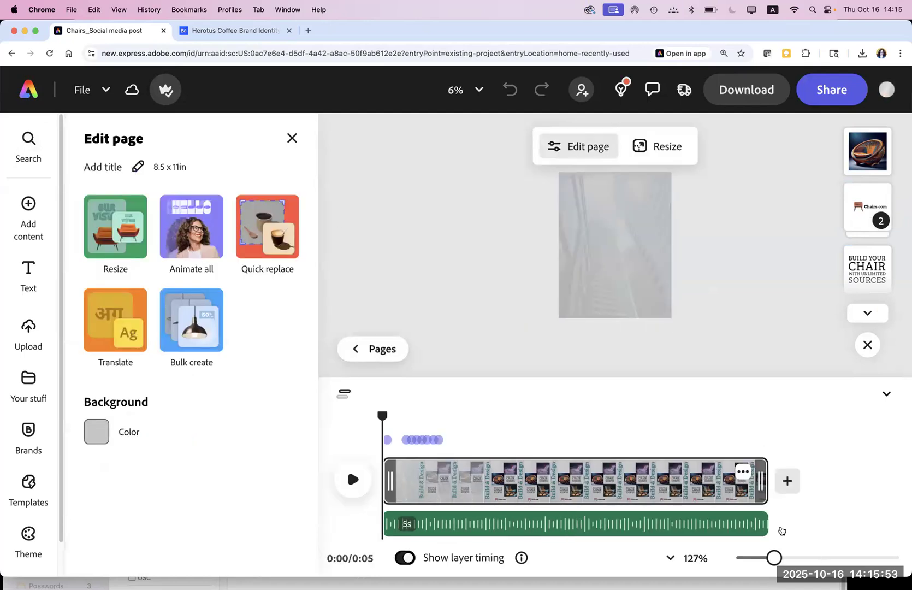
left_click(868, 344)
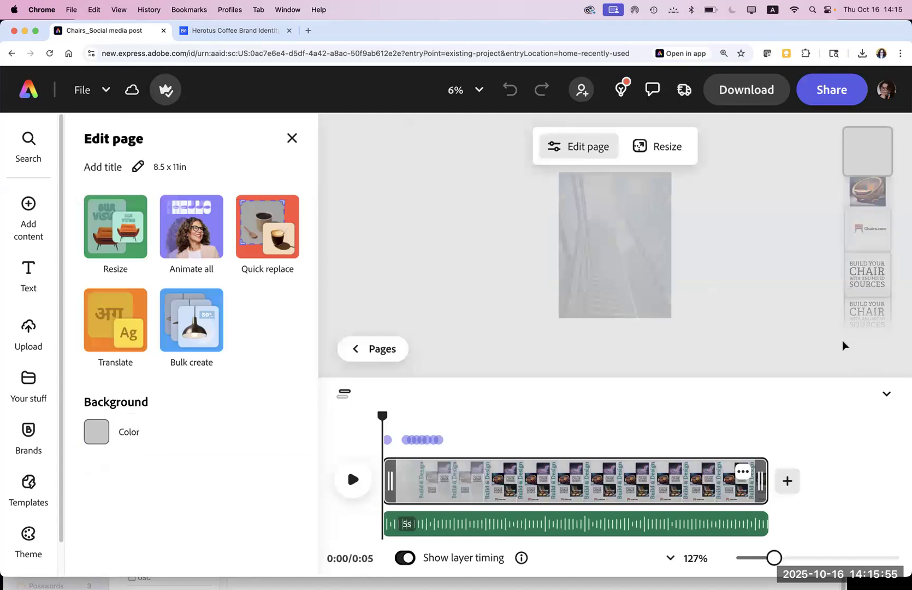
left_click(358, 355)
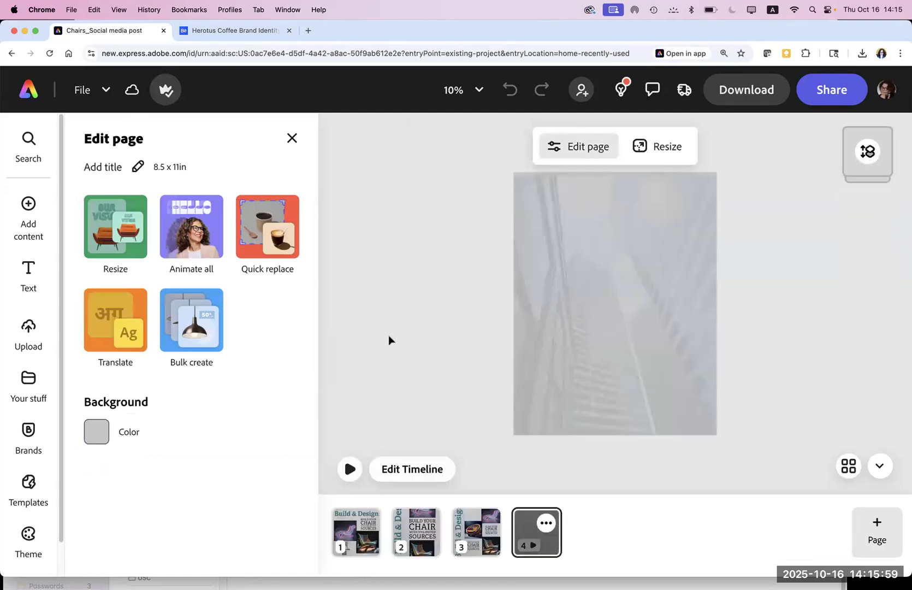
left_click(580, 147)
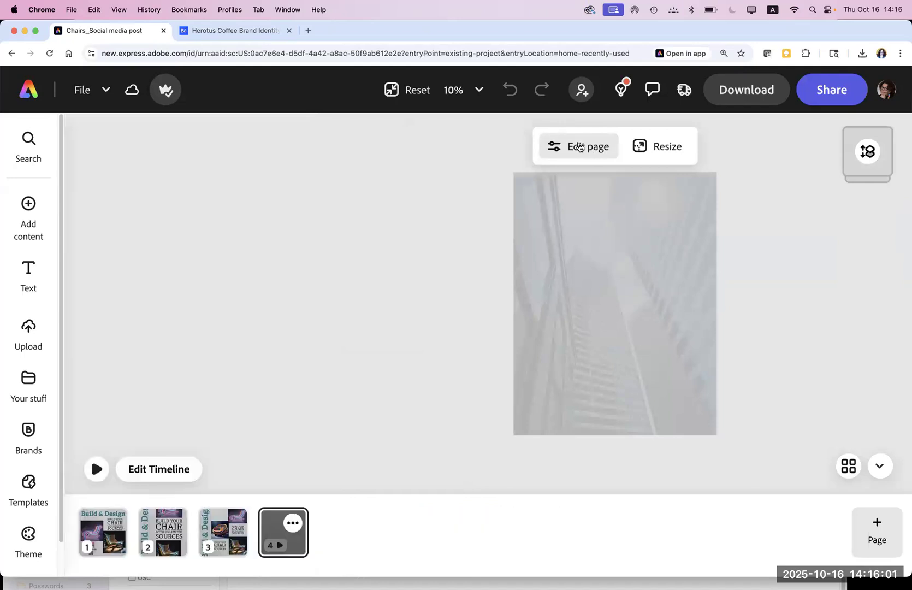
Step: View pages 1, 2, 3 and 4 in turn, ending on the video page
left_click(101, 538)
left_click(161, 540)
left_click(218, 528)
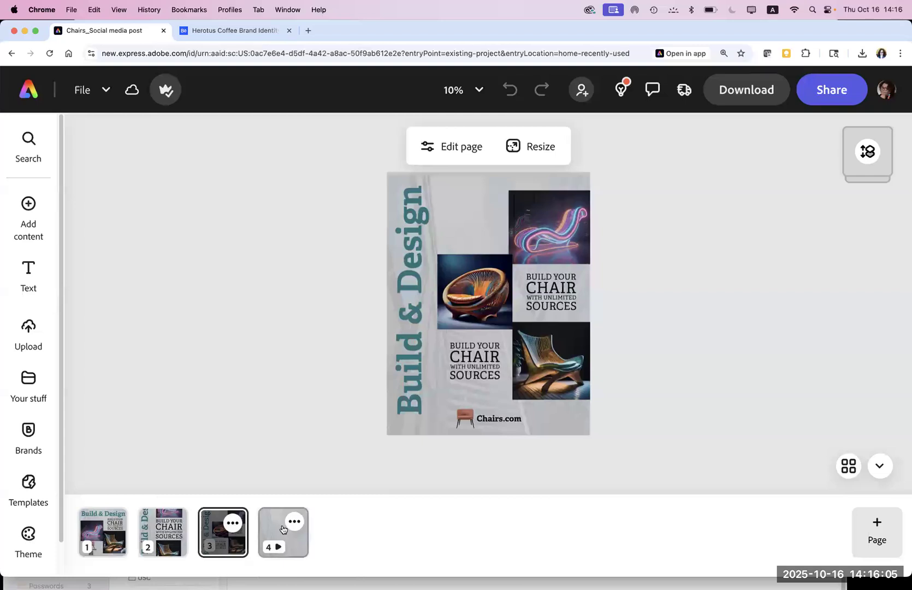
left_click(283, 529)
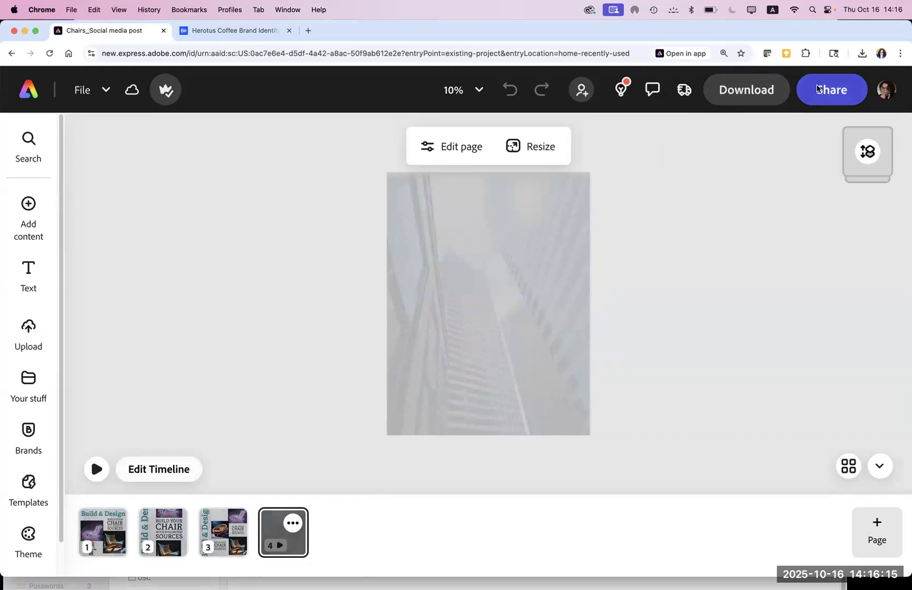
Step: Present the four-page chair design full screen, move back and forth through slides, then exit
left_click(817, 88)
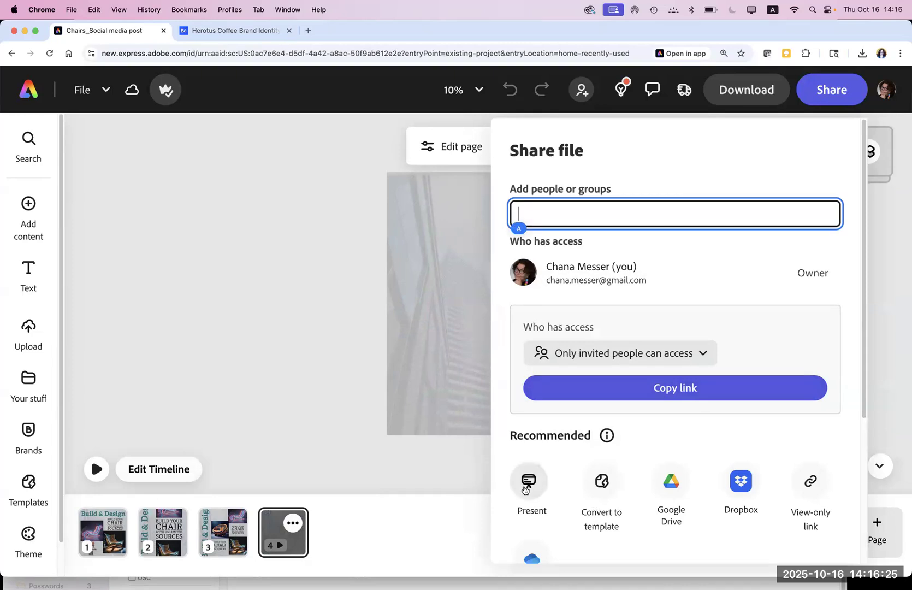
left_click(525, 487)
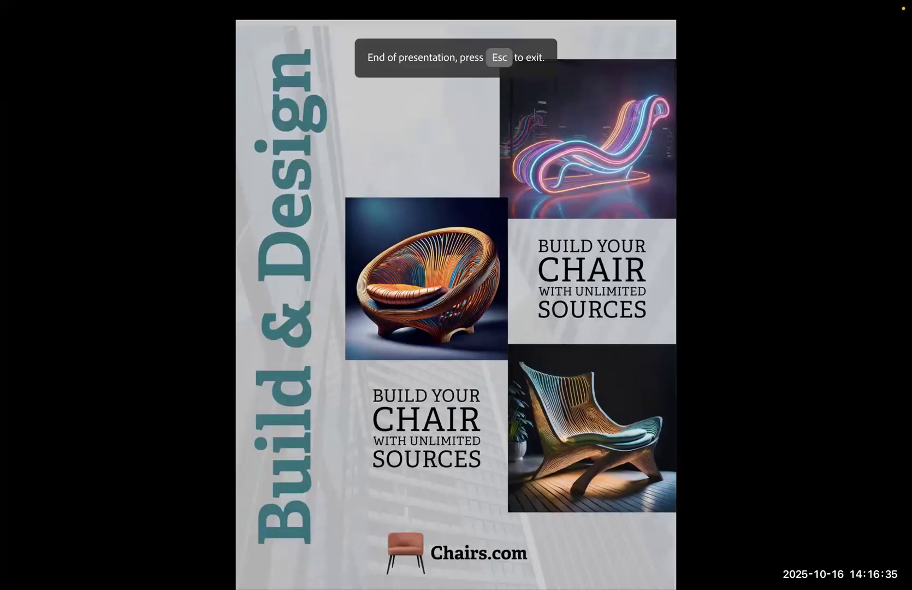
key("Left")
key("Right")
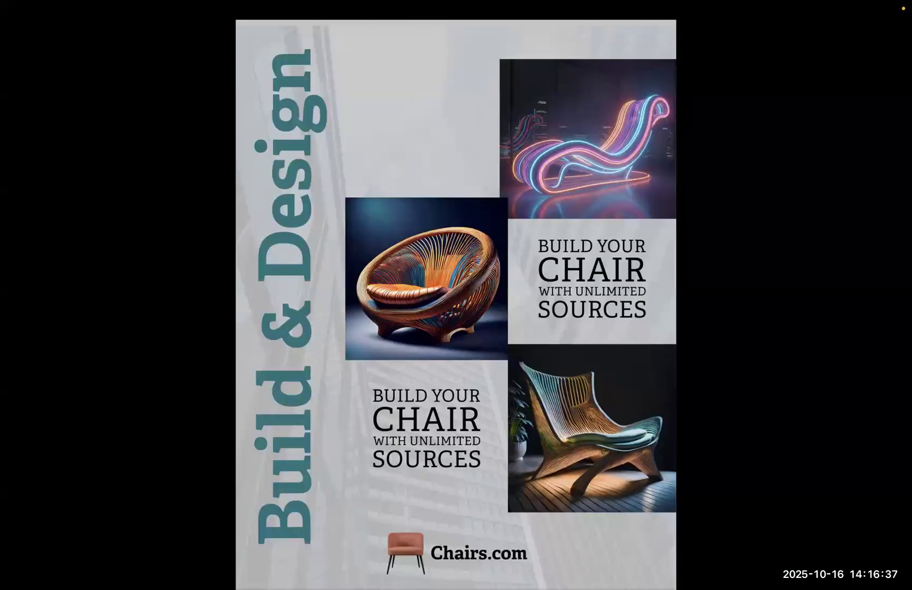
key("Left")
key("Right")
left_click(150, 350)
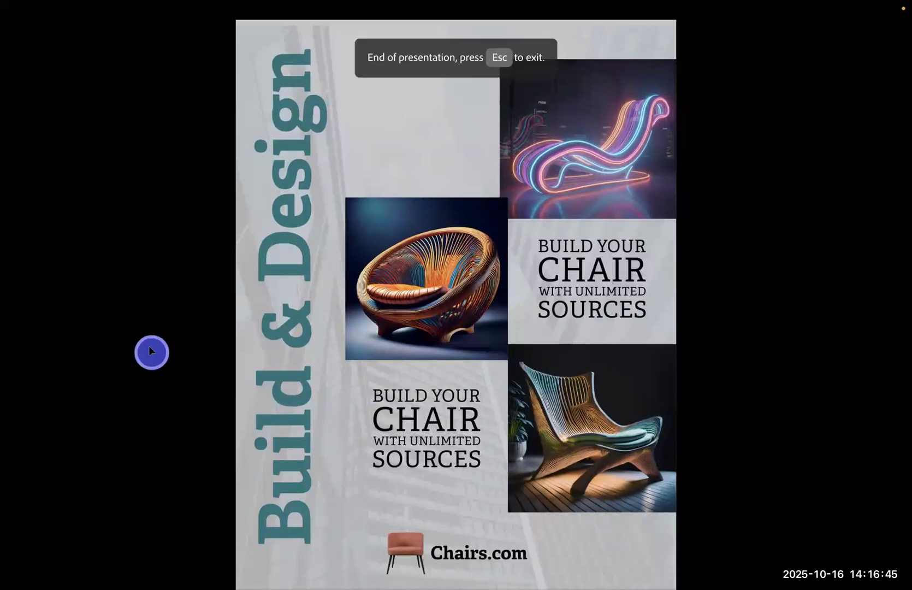
key("Escape")
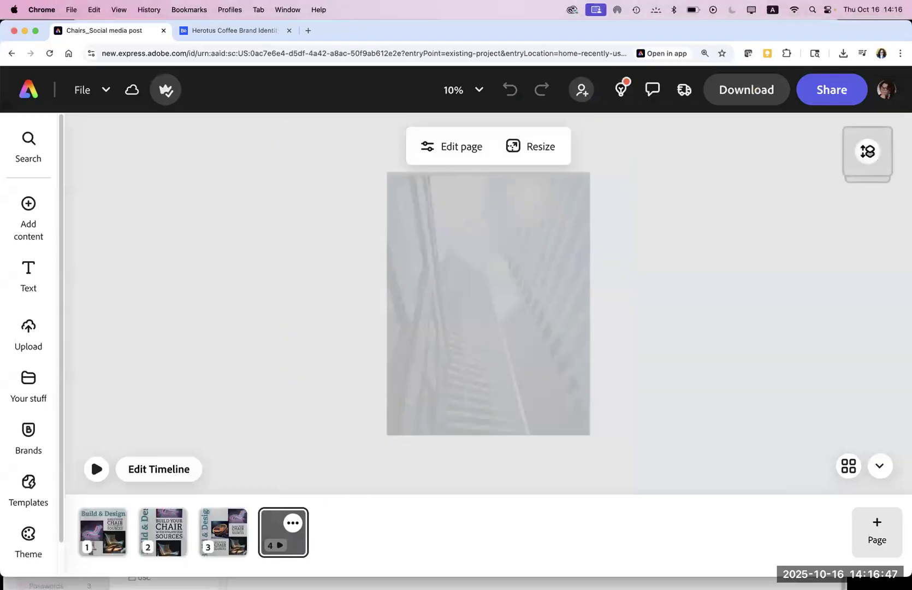
Step: From page 1, open Convert to template in the Share panel, named Chairs_Social media post
left_click(104, 535)
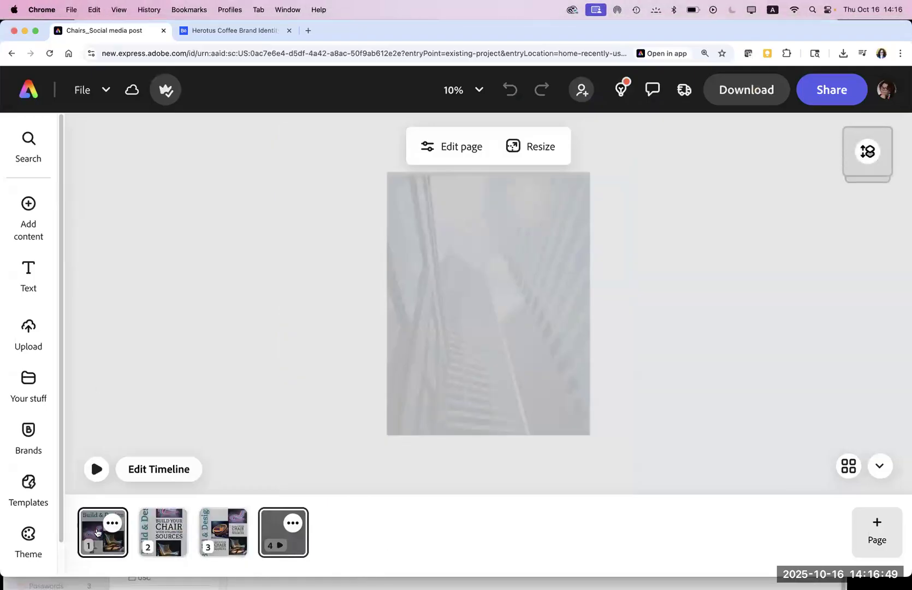
left_click(818, 96)
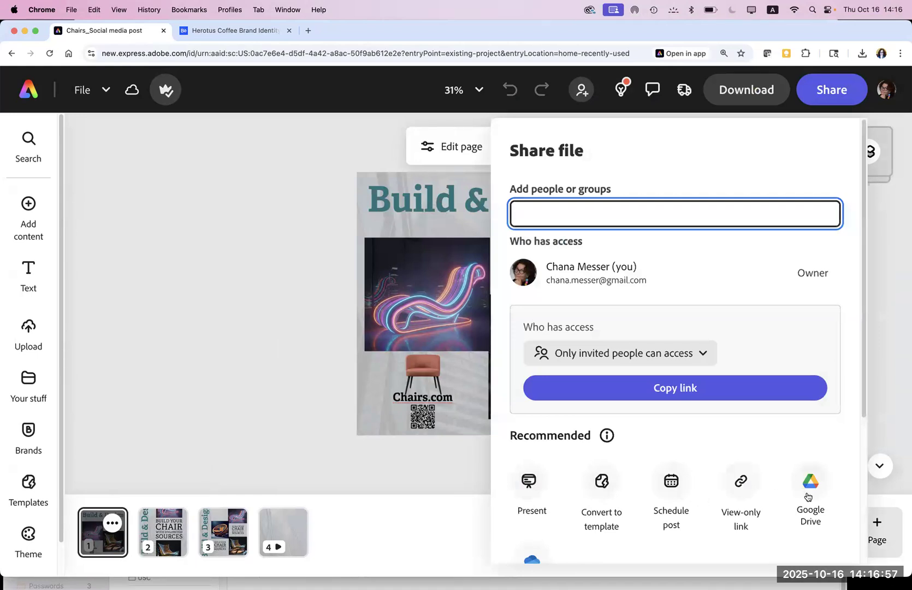
mouse_move(808, 495)
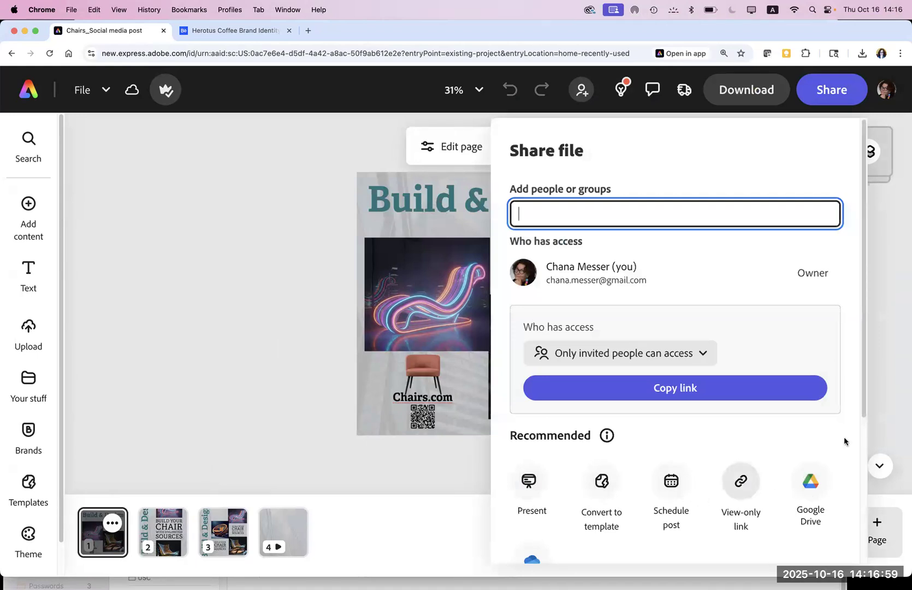
left_click_drag(862, 405, 864, 532)
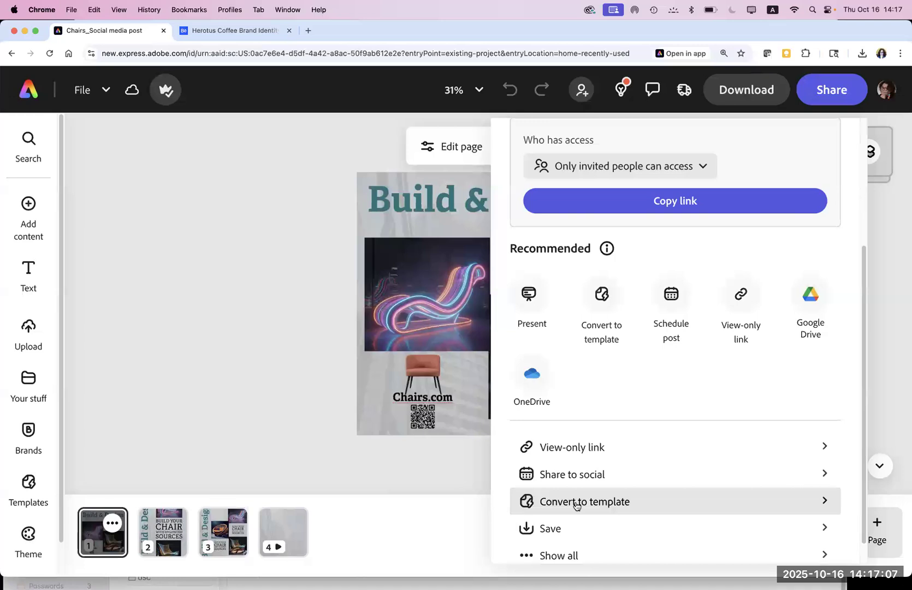
left_click(575, 502)
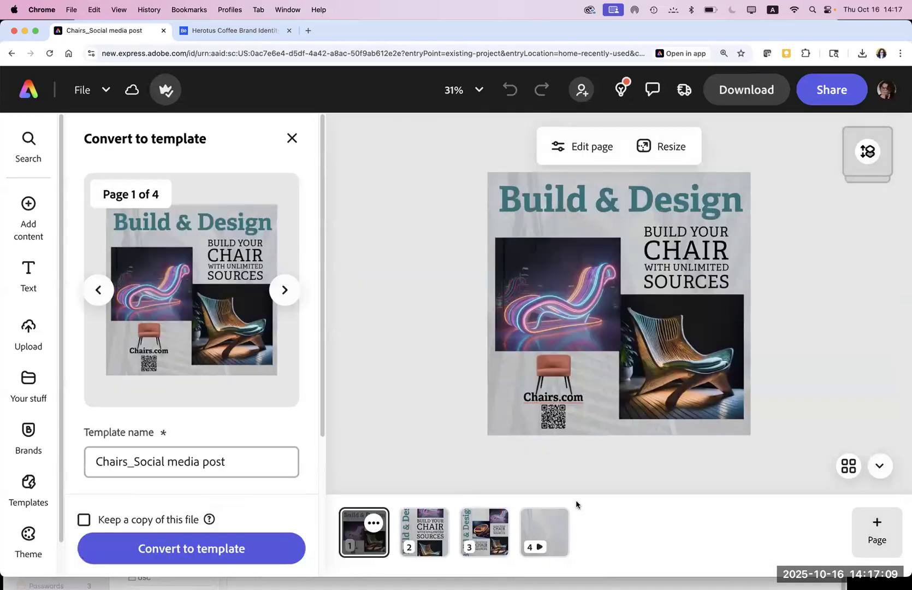
Step: Convert the chair design to a template in Your stuff, preview its four pages, and open sharing
left_click(208, 548)
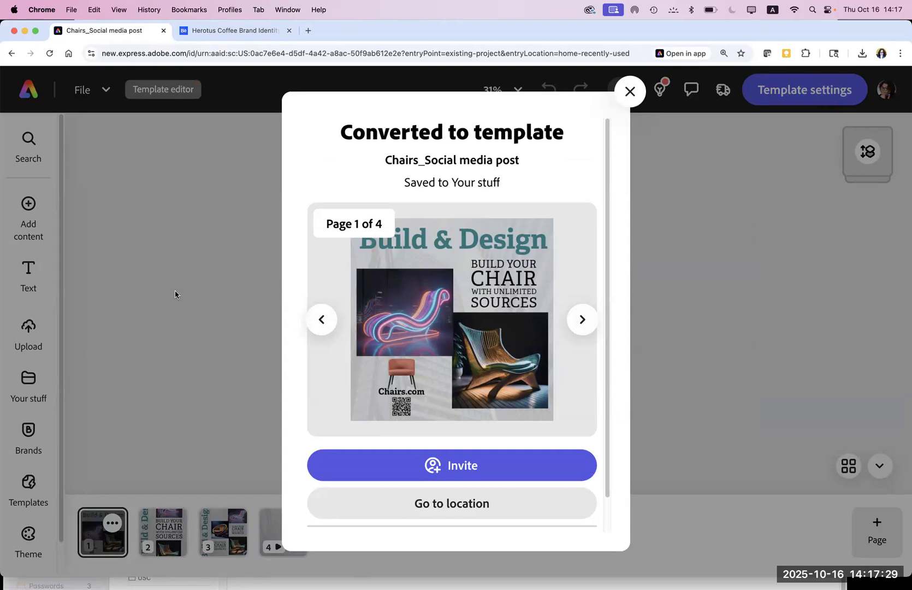
left_click(574, 324)
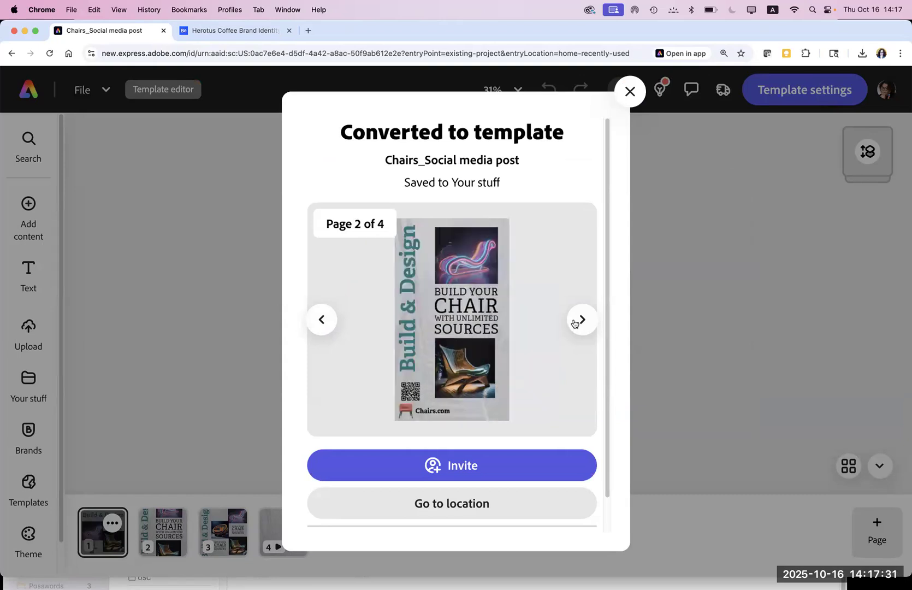
left_click(574, 324)
left_click(574, 324)
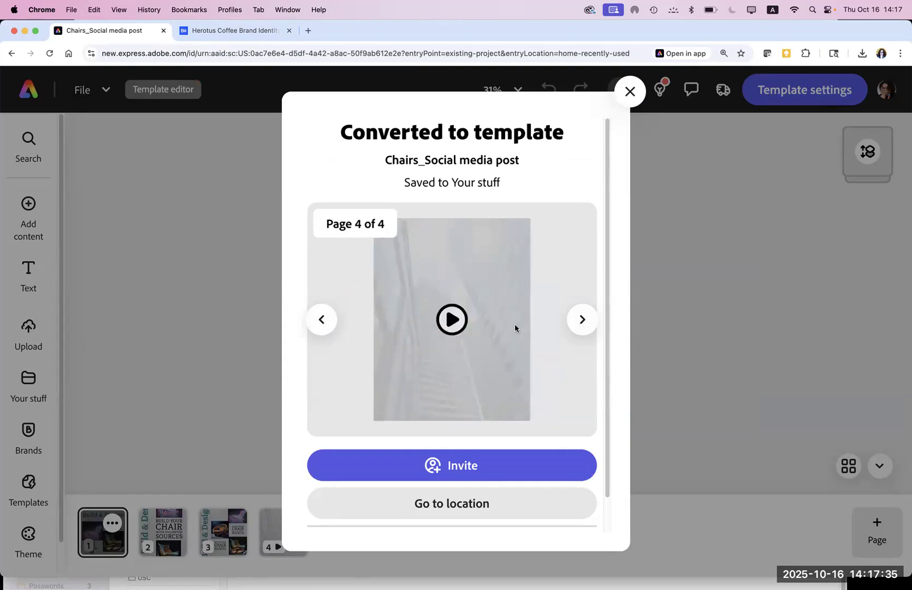
left_click(318, 320)
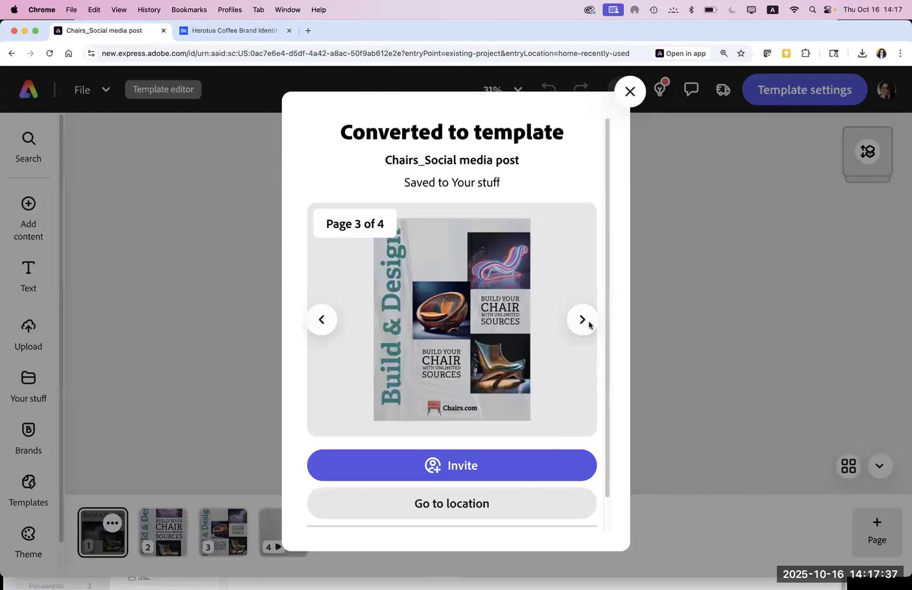
left_click(465, 468)
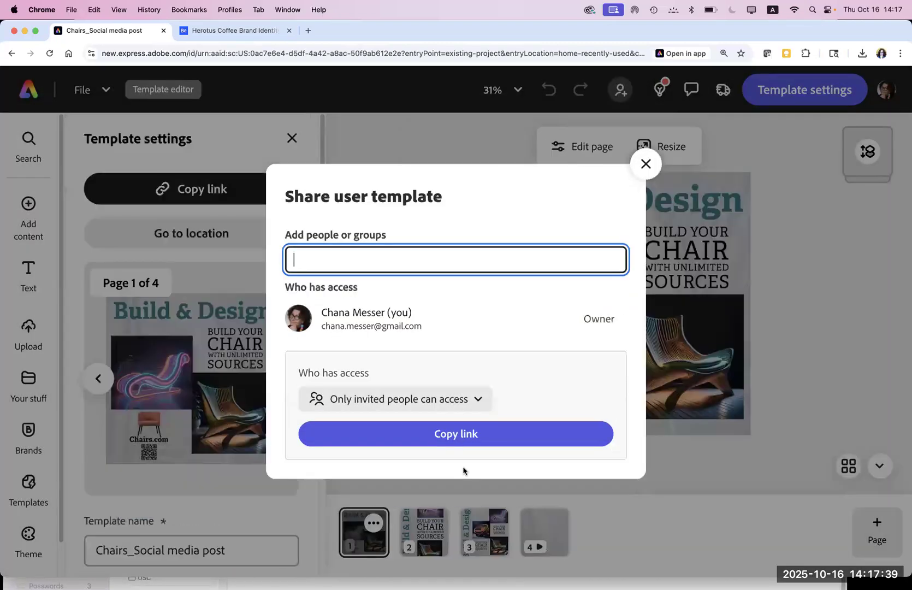
Step: Copy the Chairs_Social media post template's share link and close the sharing dialog
left_click(442, 433)
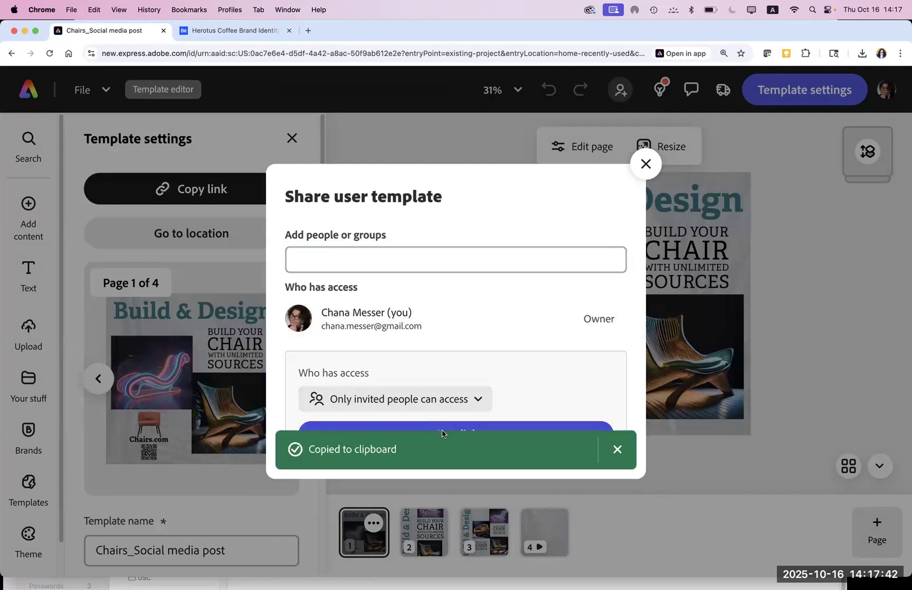
left_click(645, 164)
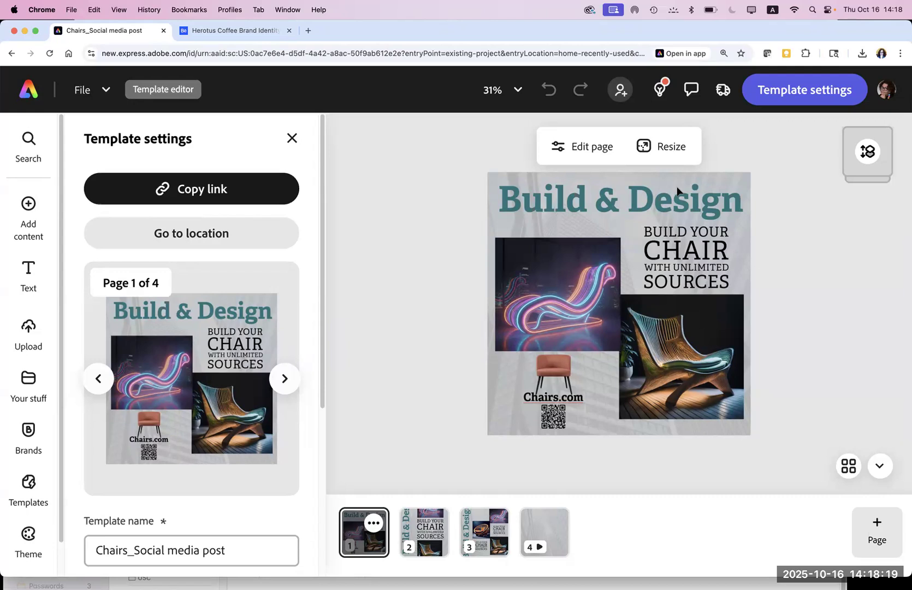
mouse_move(643, 587)
mouse_move(226, 587)
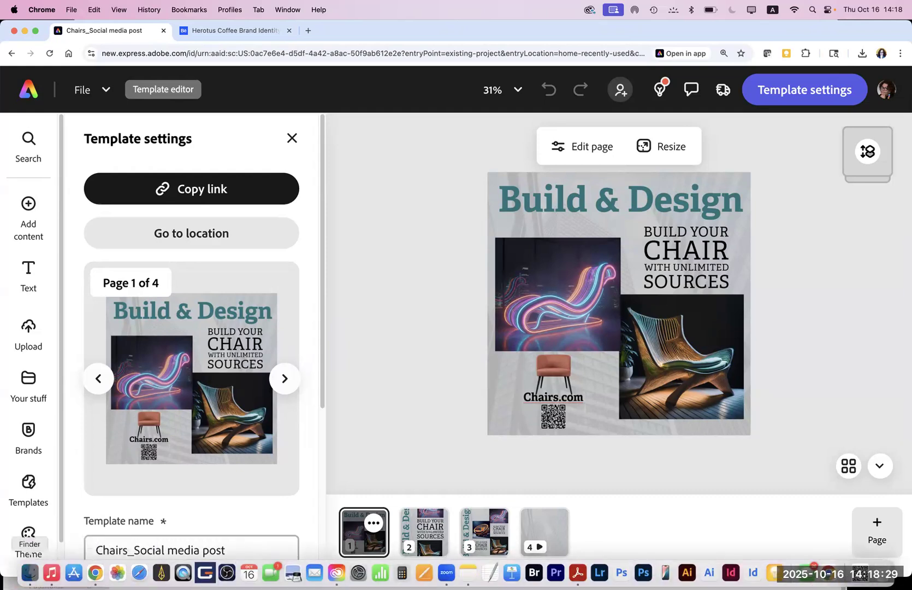
Step: Open DEsign Brief.pdf from the Creating Marketing folder in Finder
left_click(29, 570)
right_click(29, 571)
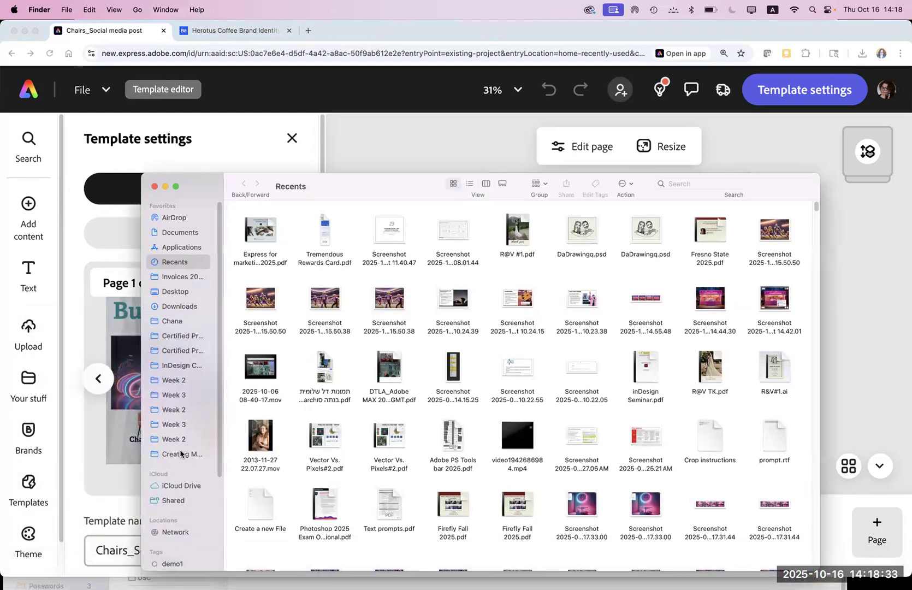
left_click(181, 453)
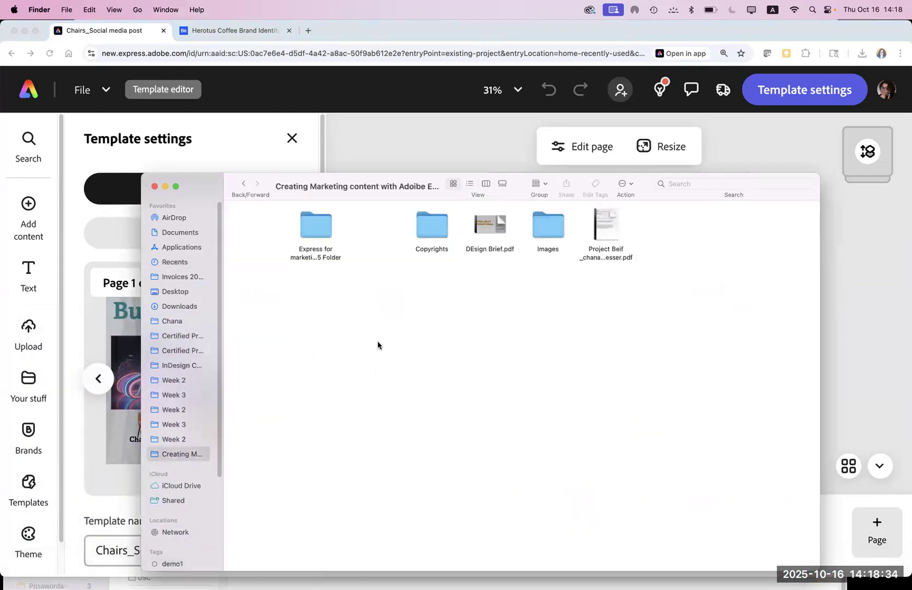
double_click(485, 227)
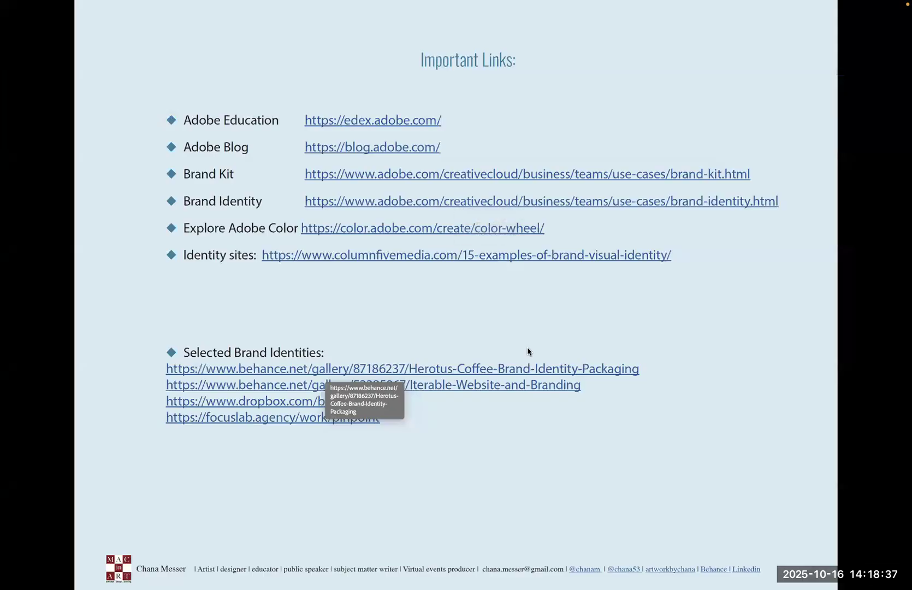
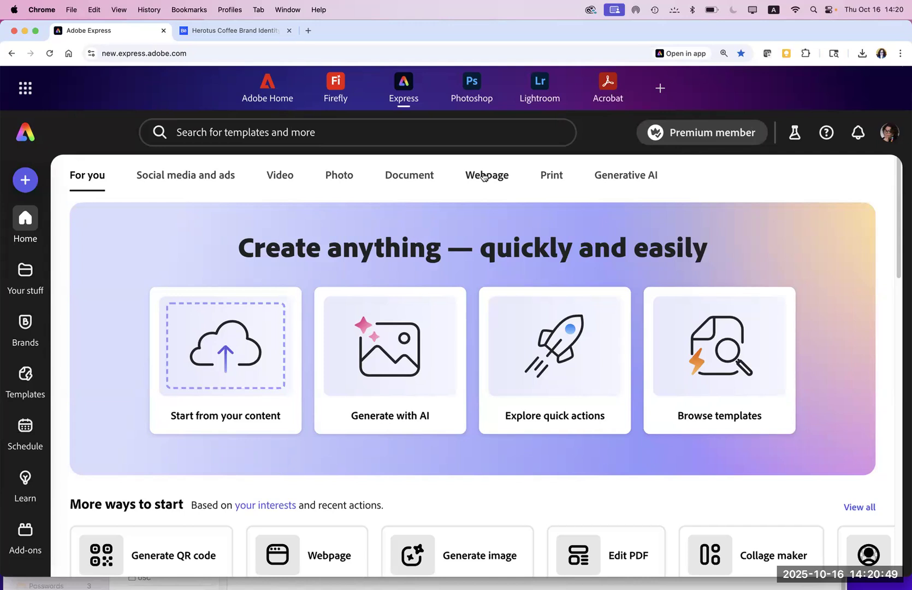
Step: Open the Webpage category, page through the Get started carousel, and browse plain Webpage templates
left_click(483, 176)
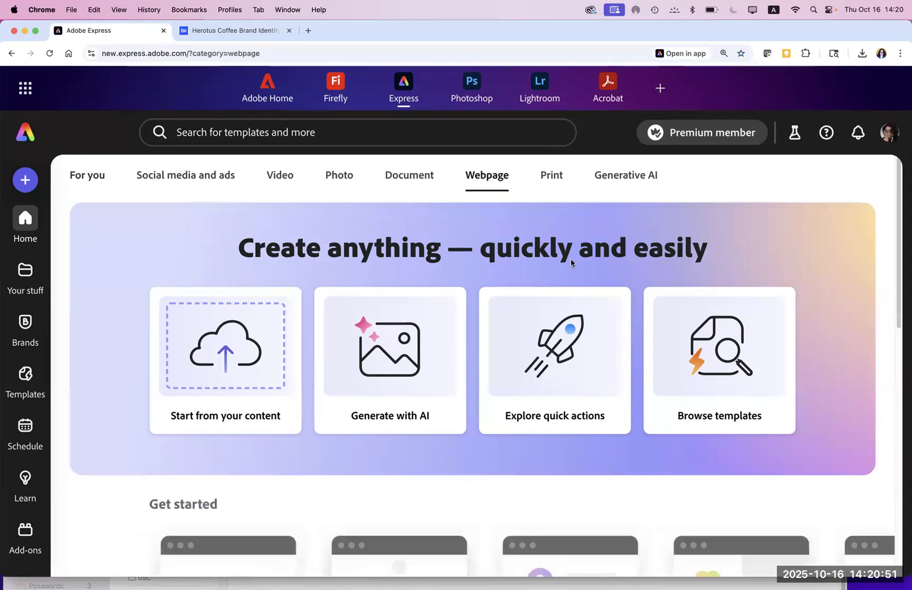
left_click_drag(900, 304, 905, 437)
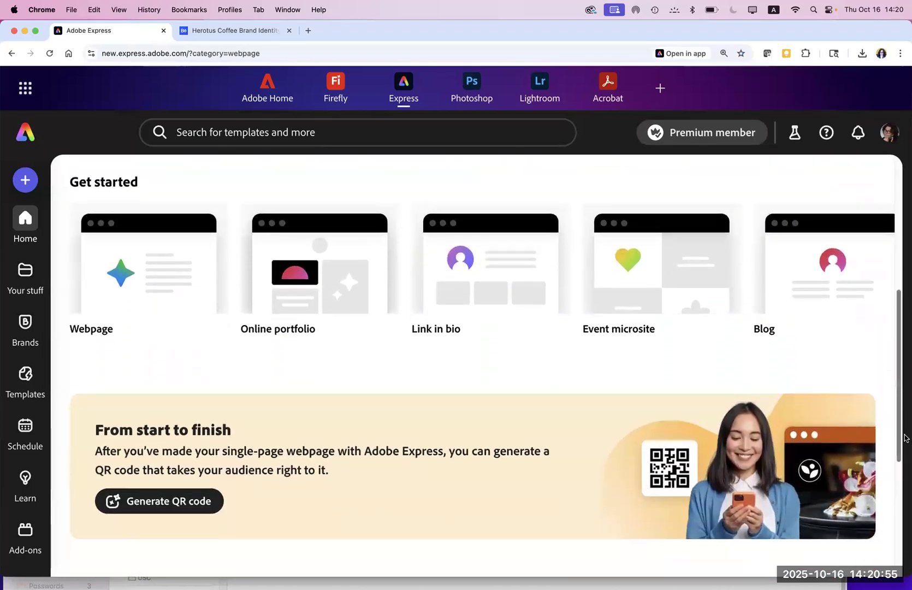
mouse_move(187, 305)
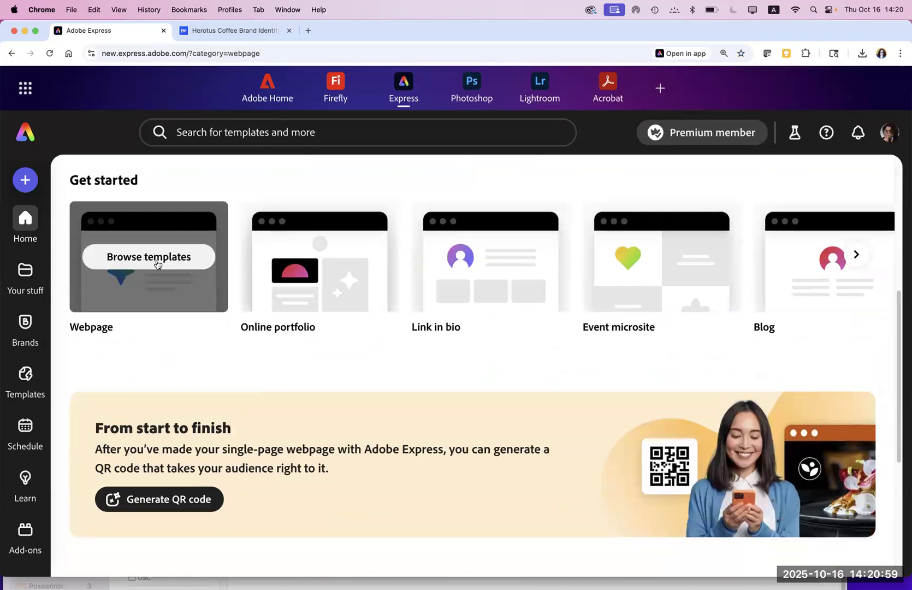
mouse_move(301, 295)
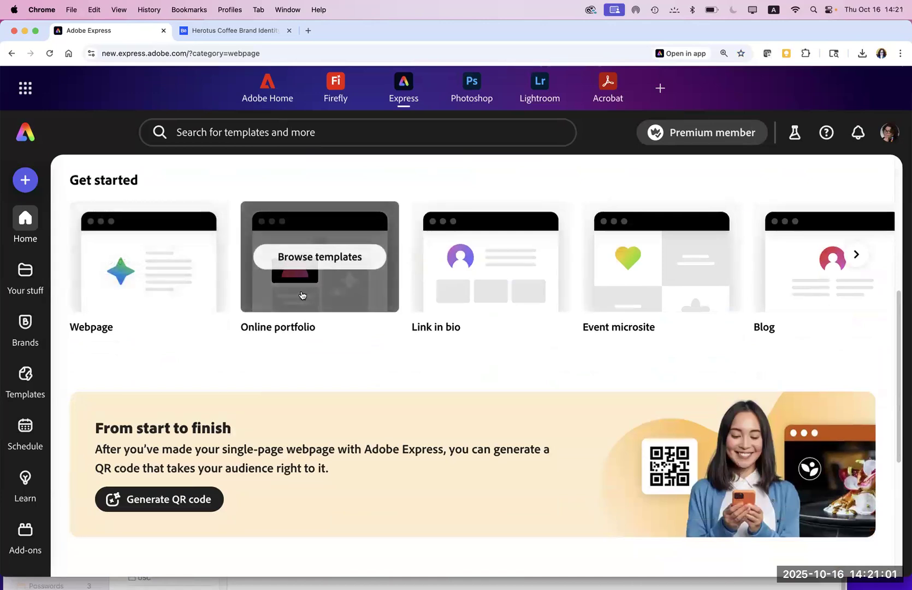
mouse_move(442, 299)
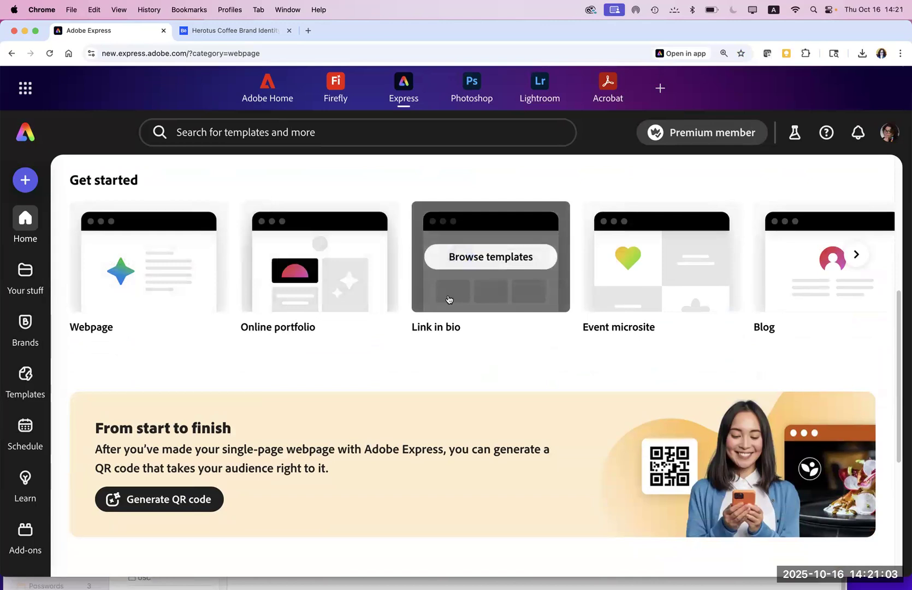
mouse_move(638, 287)
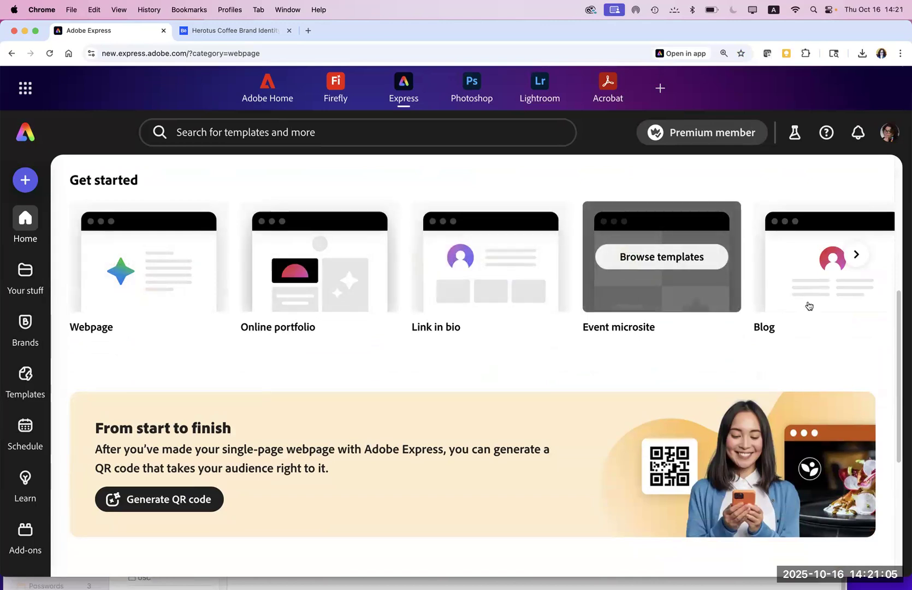
left_click(854, 255)
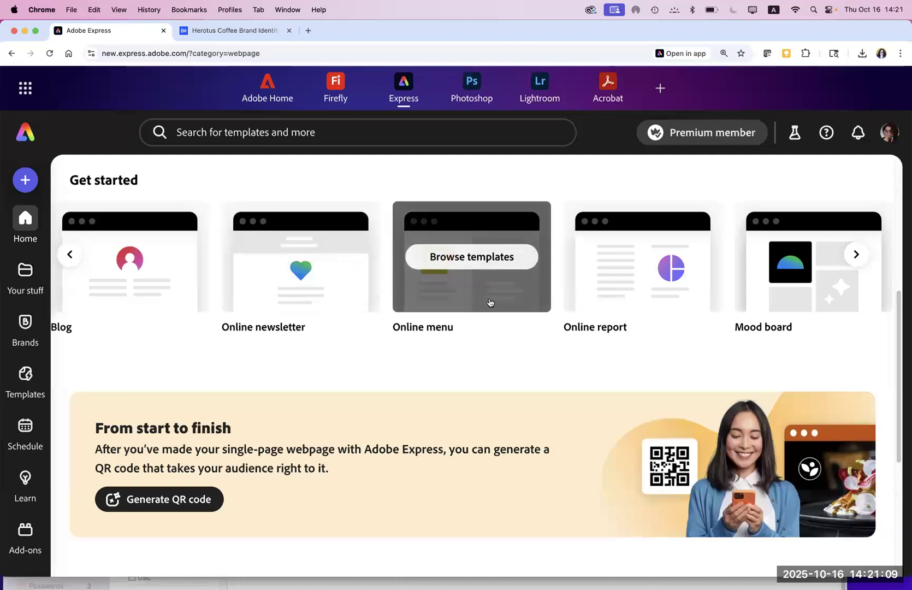
left_click(855, 257)
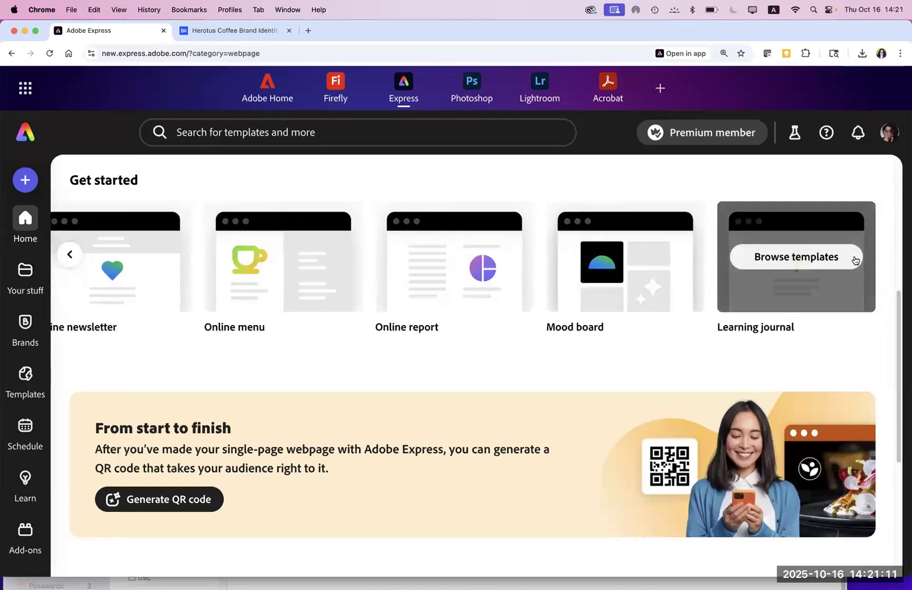
left_click(70, 254)
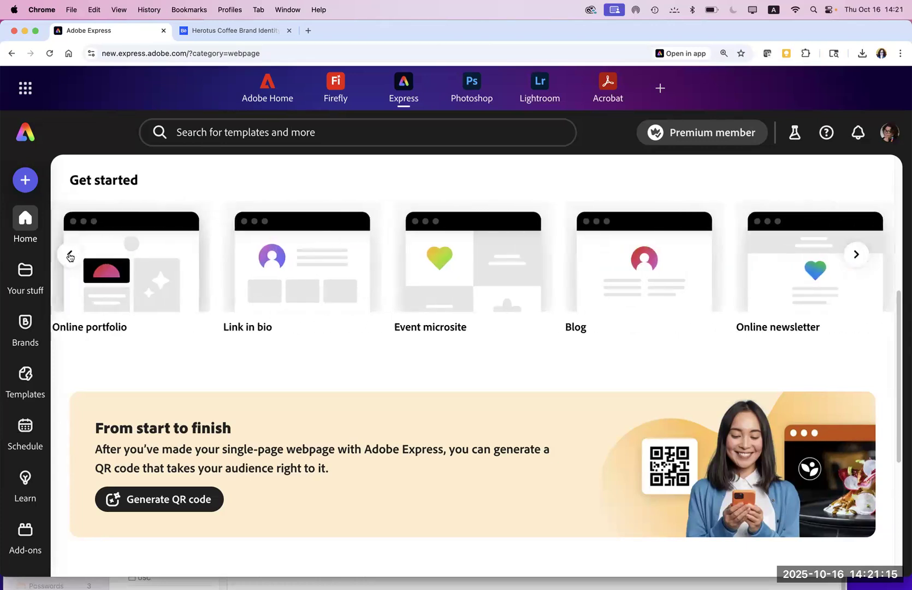
left_click(68, 255)
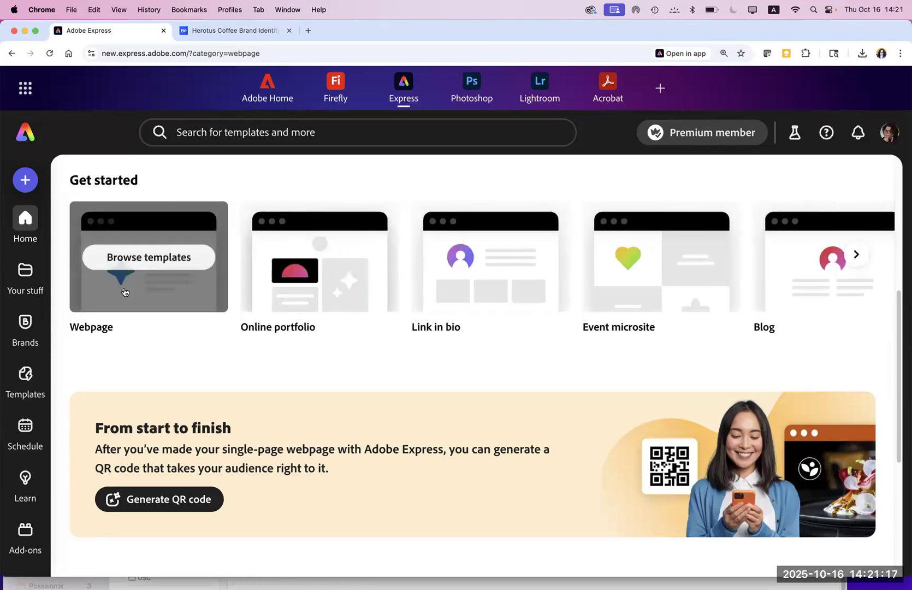
left_click(179, 310)
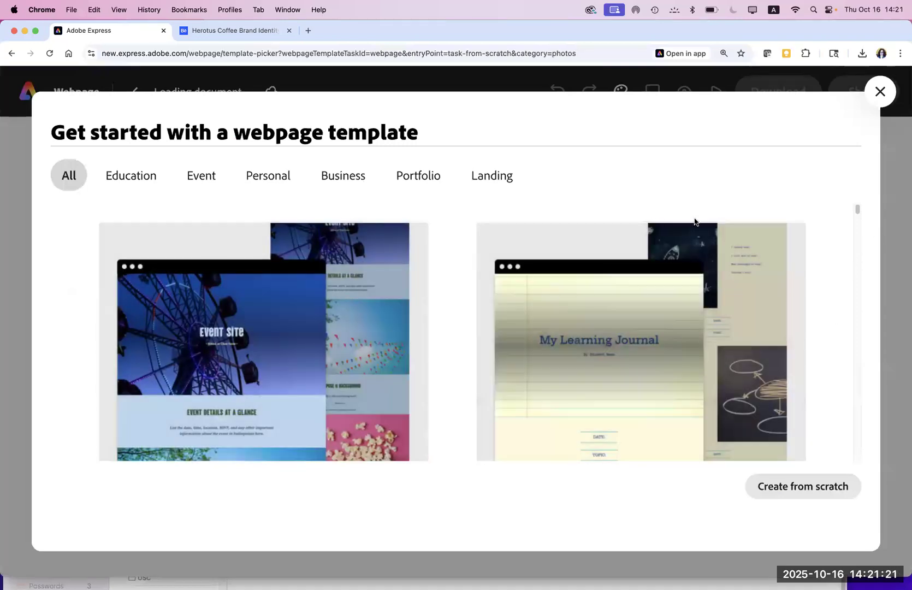
Step: Filter to Business templates, preview the Mid-Century Modern look-book, and start a webpage from it
left_click(341, 181)
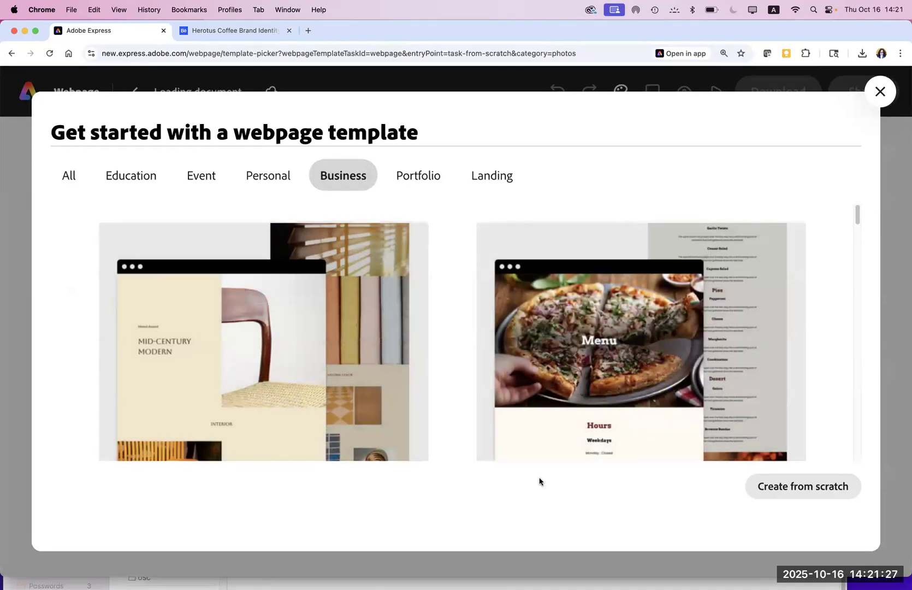
mouse_move(204, 401)
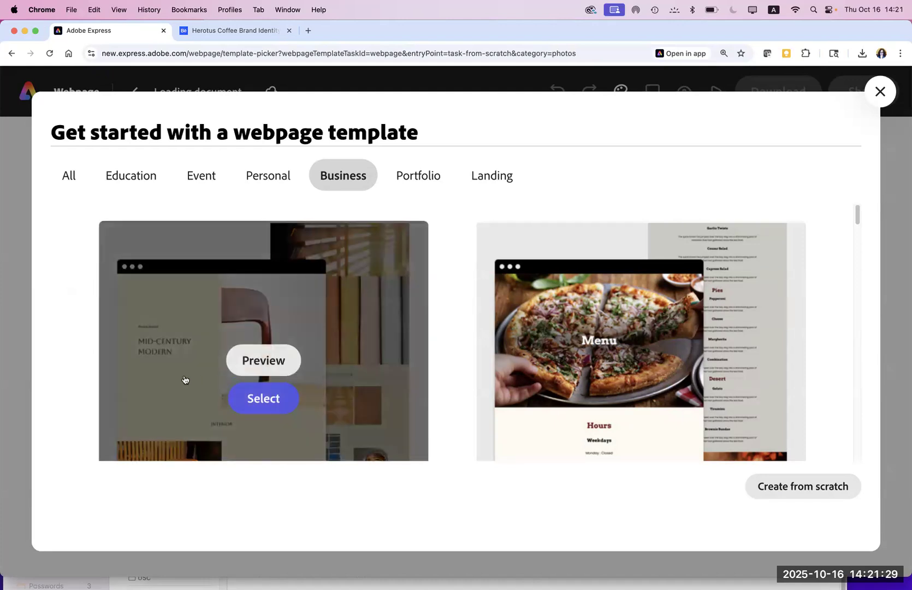
left_click(271, 361)
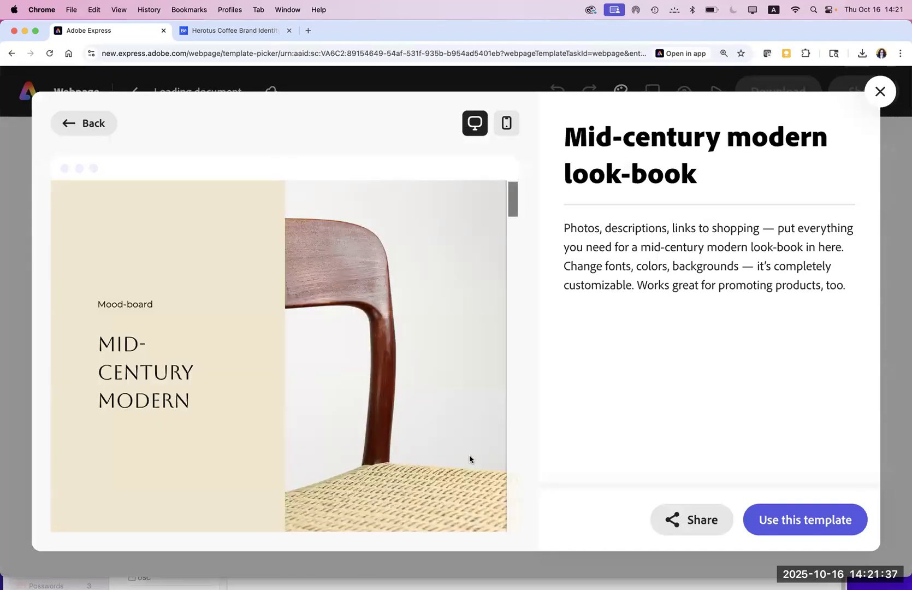
left_click_drag(509, 209, 509, 530)
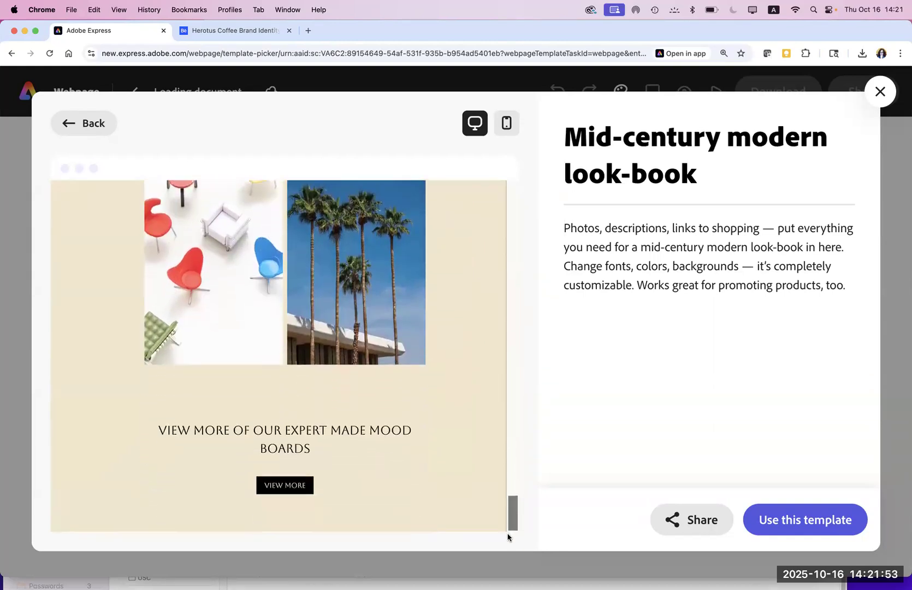
left_click_drag(508, 505, 497, 407)
scroll(469, 282, "up", 15)
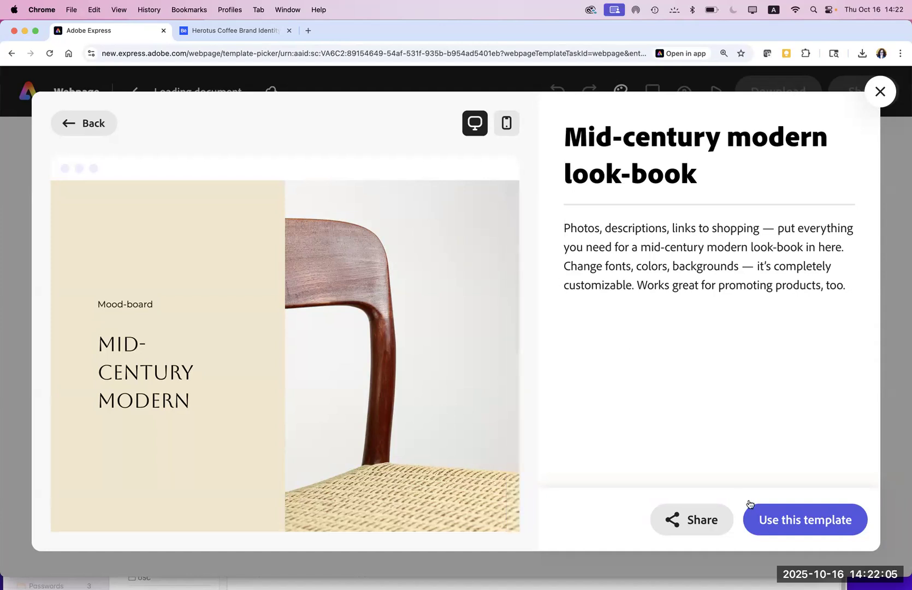
left_click(795, 520)
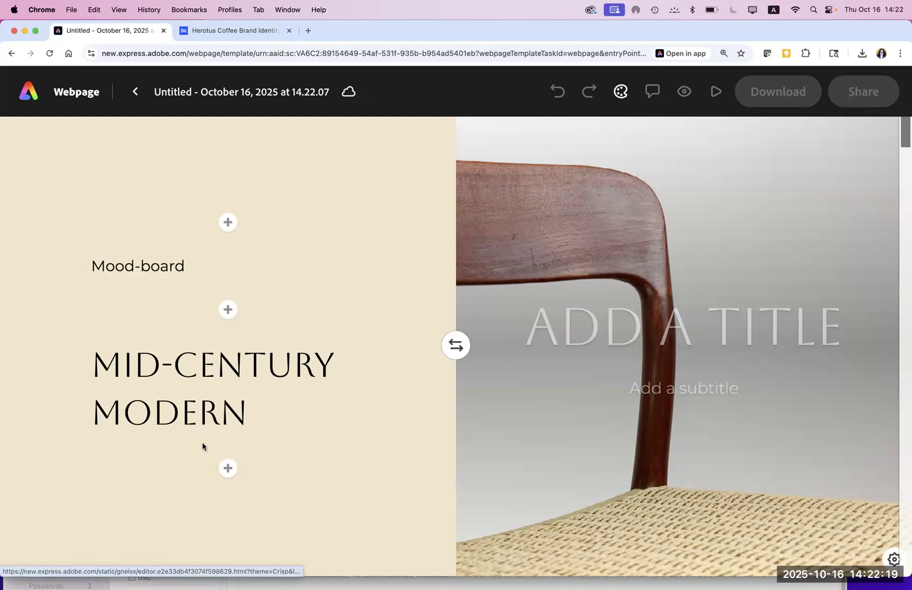
Step: Switch the opening section's layout to Cover so the chair photo spans full width
left_click(405, 446)
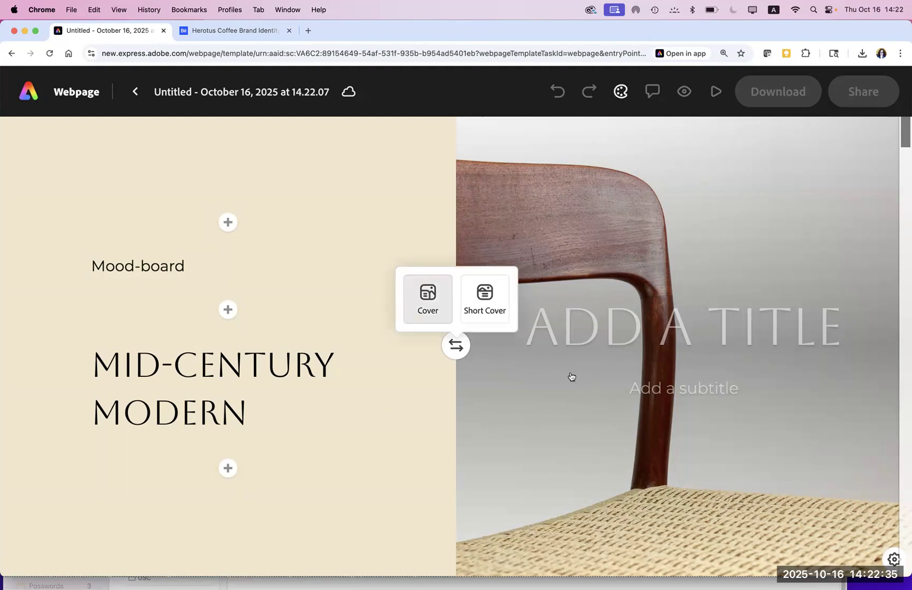
left_click(427, 295)
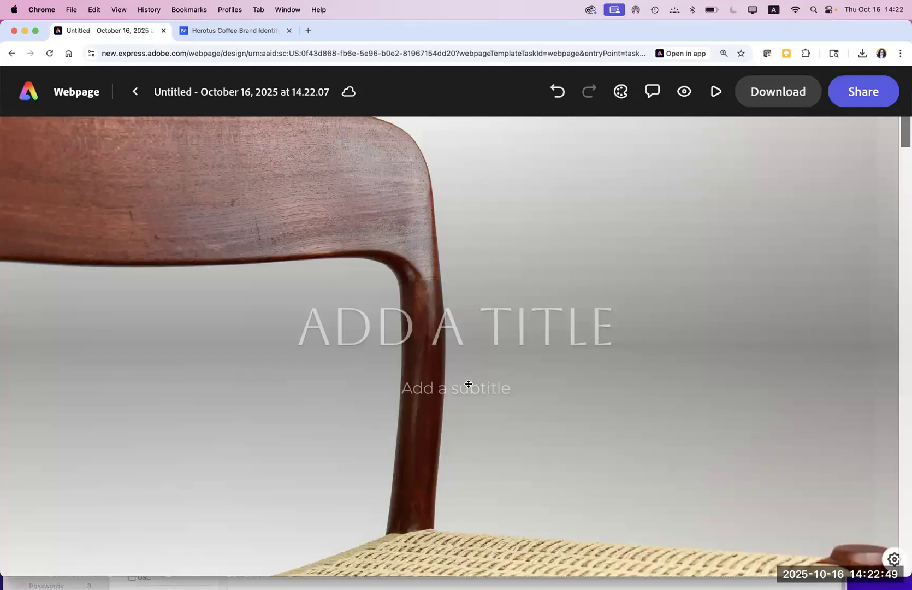
Step: Type CHAIRS as the cover title and 'Build &Design' as the subtitle beneath it
left_click(479, 337)
type("CHA")
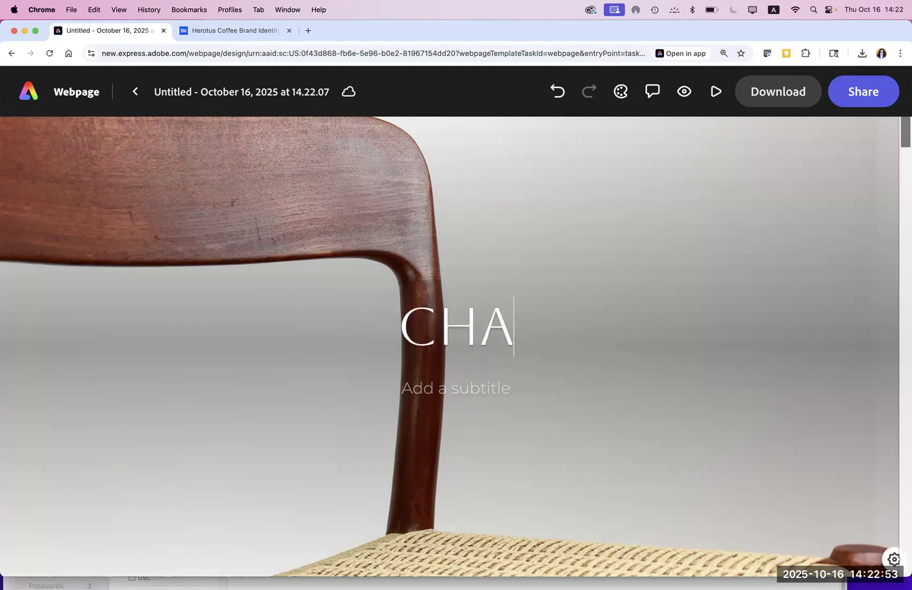
type("IRS")
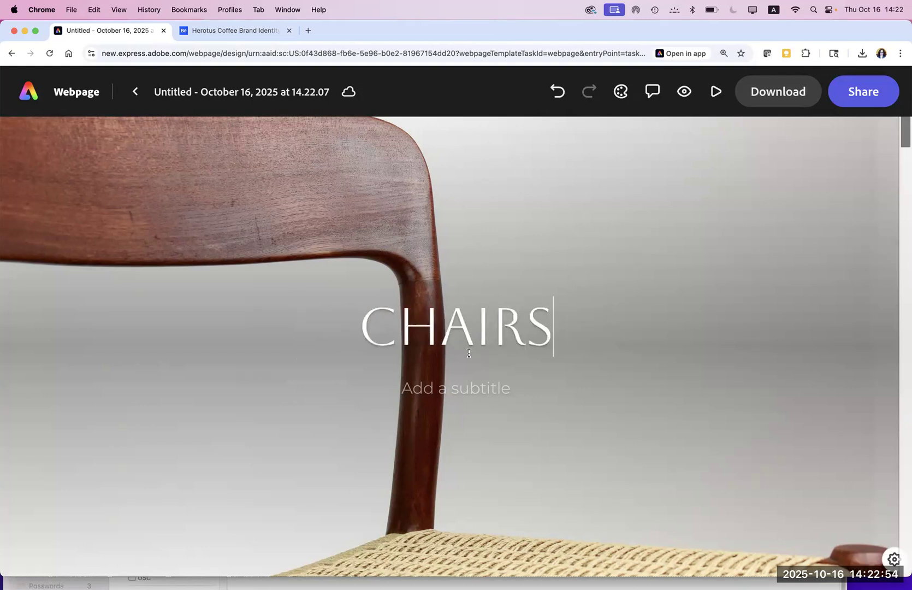
left_click(454, 387)
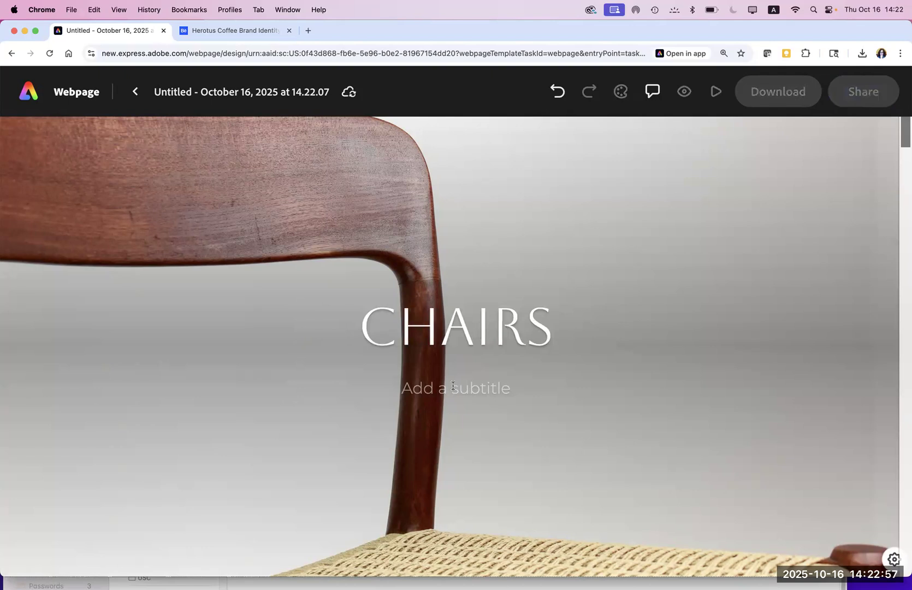
type("Design and")
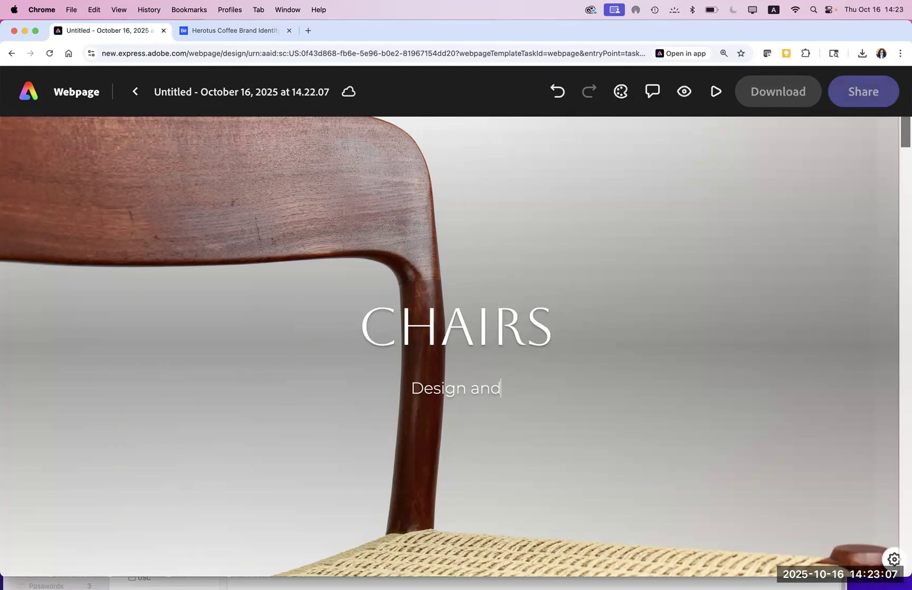
left_click_drag(500, 384, 383, 391)
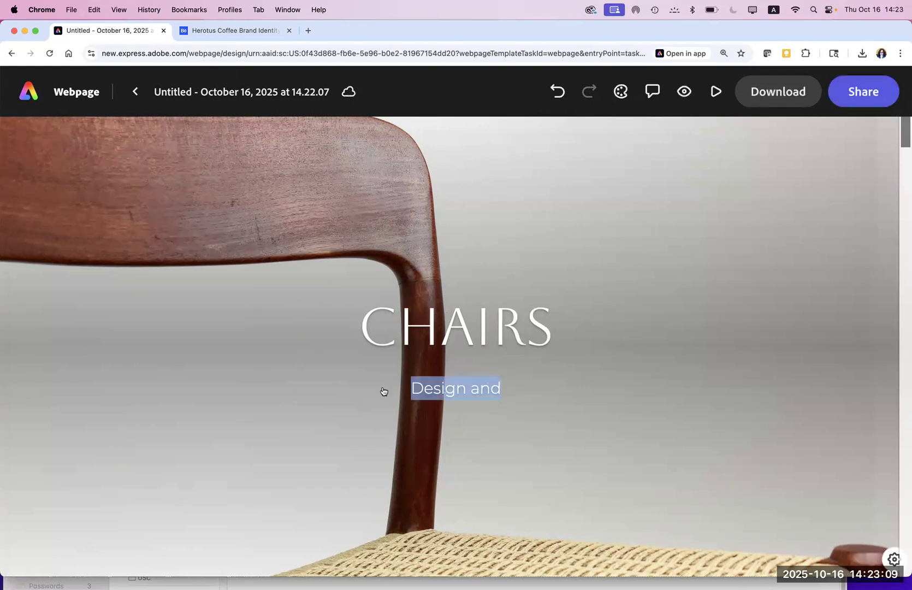
type("Build a")
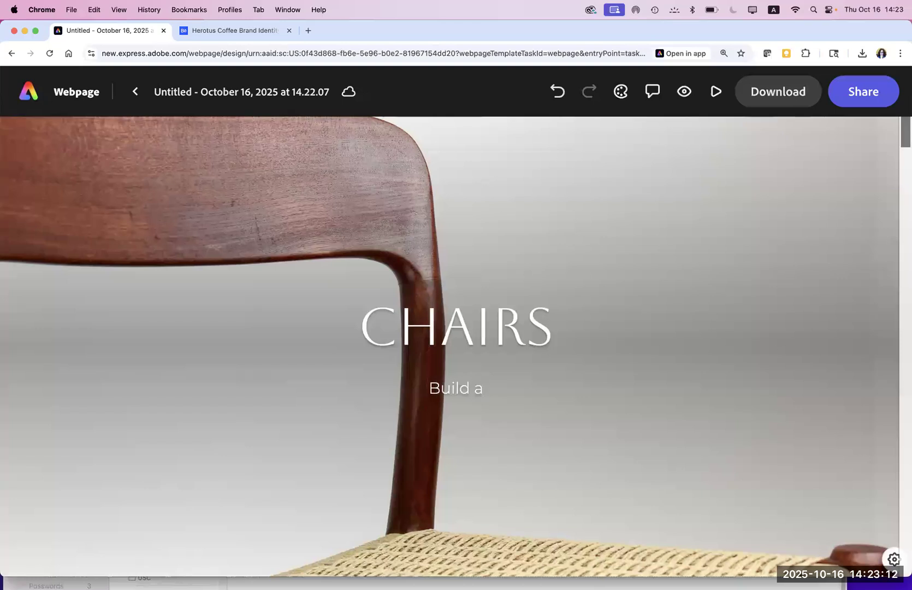
key("BackSpace")
type("$")
key("BackSpace")
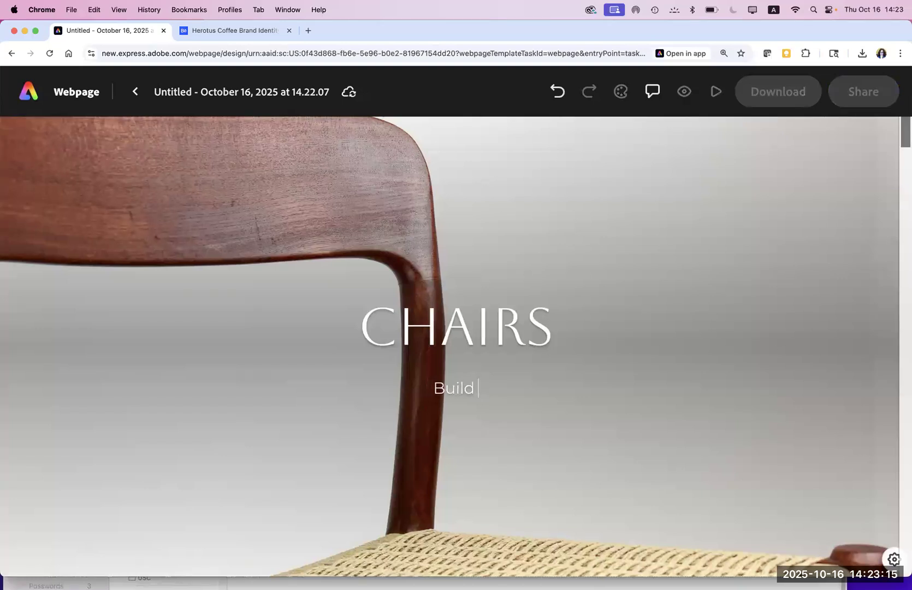
type("&Design")
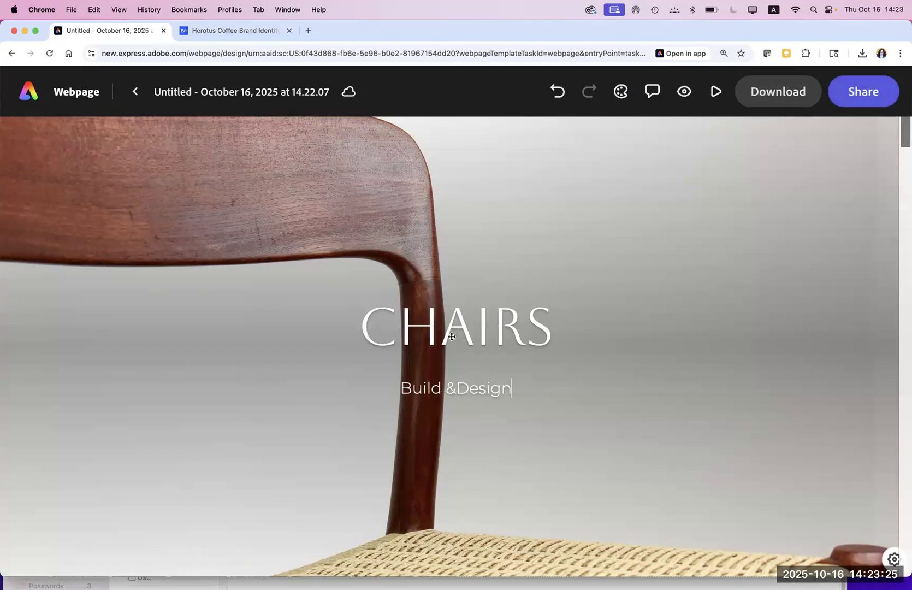
left_click(495, 334)
left_click(659, 373)
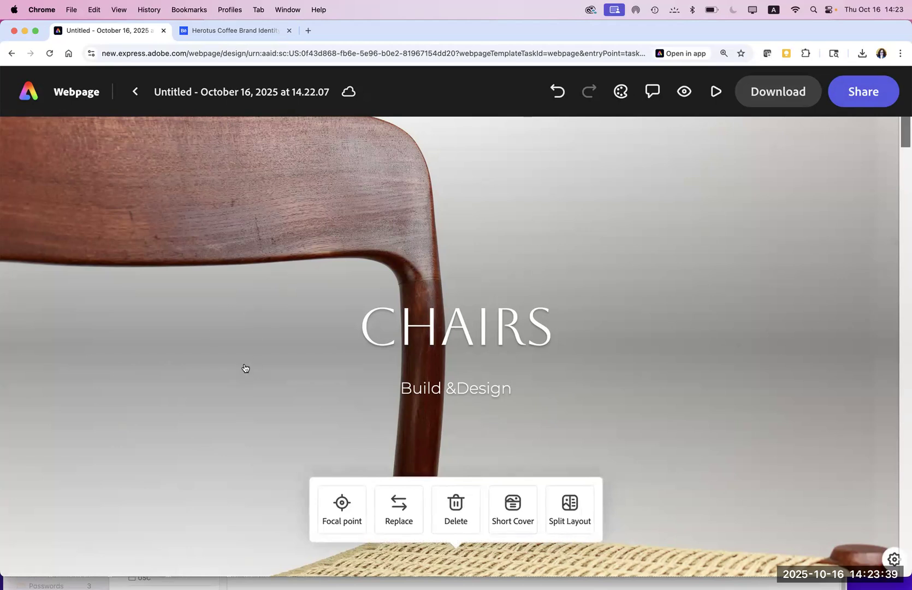
Step: Start generating a new background image with AI at Widescreen (16:9) size
left_click(392, 512)
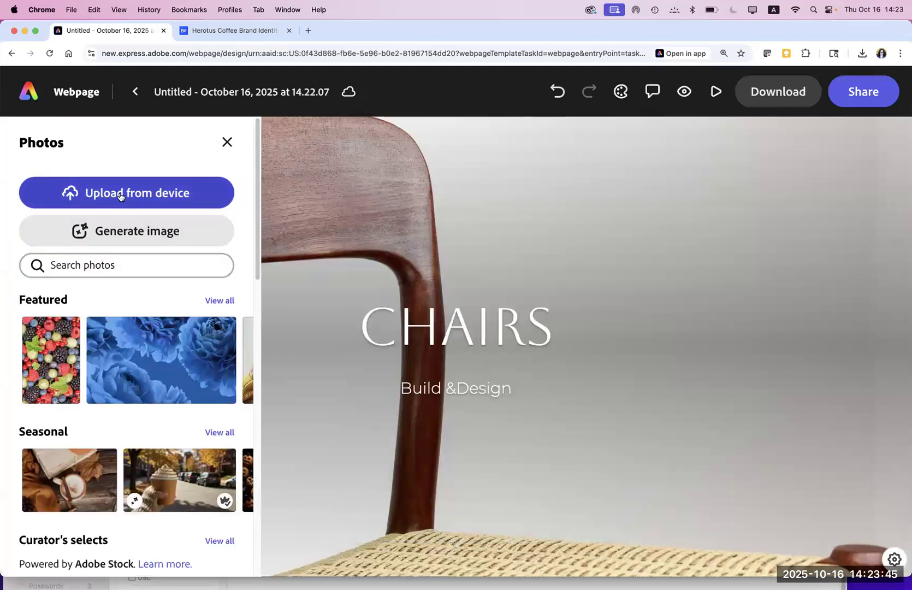
left_click(145, 235)
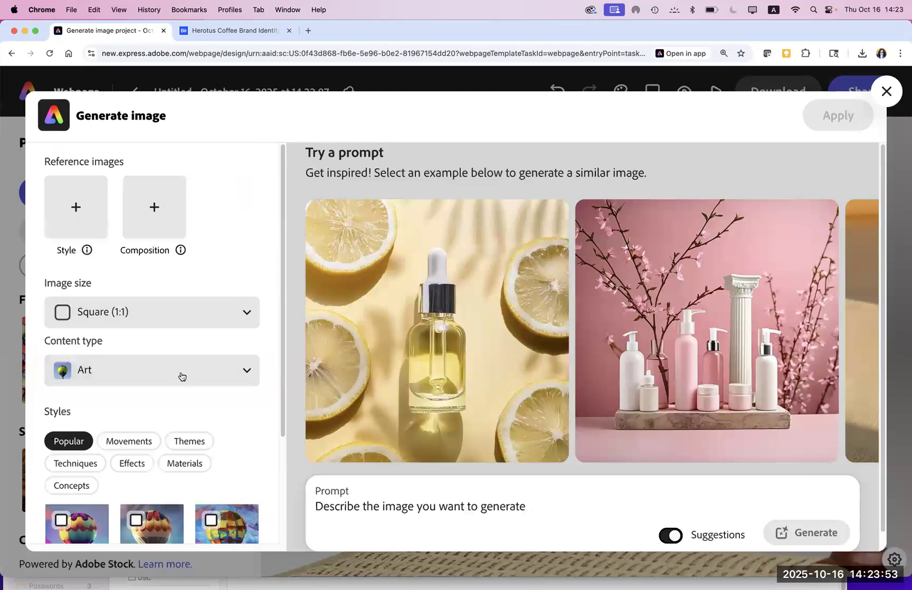
left_click(247, 312)
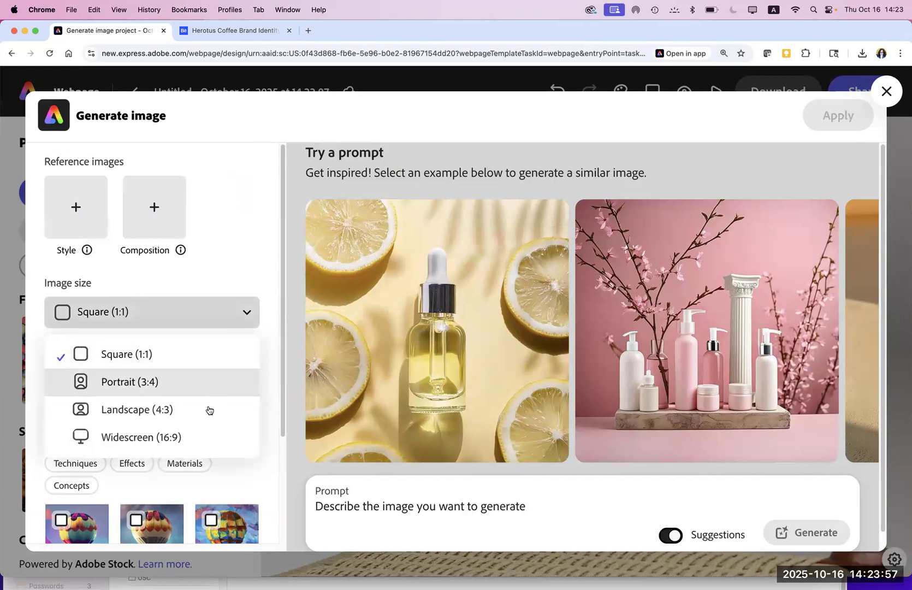
left_click(200, 435)
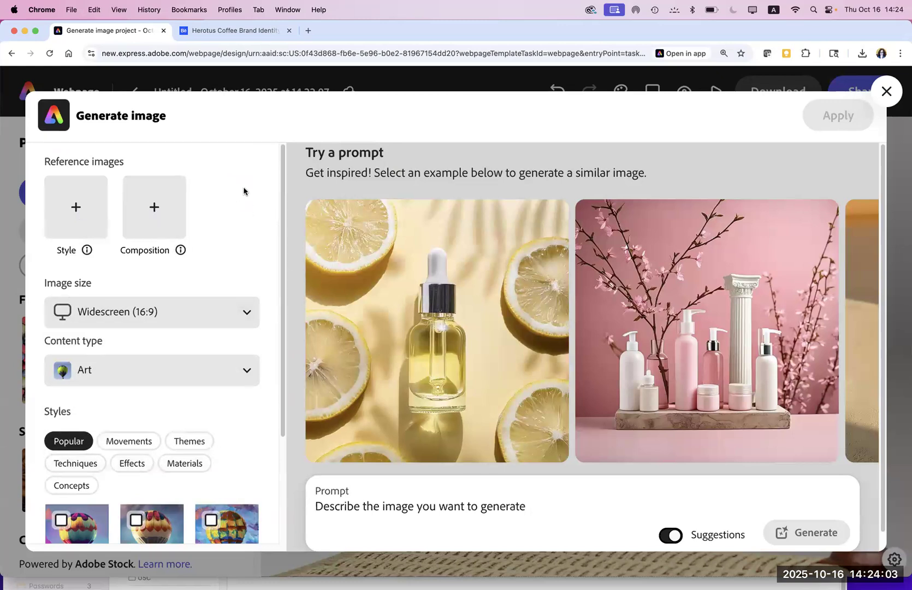
Step: Clear the accidentally pasted URL from the prompt box and enter 'Chairs' as the prompt
left_click(513, 506)
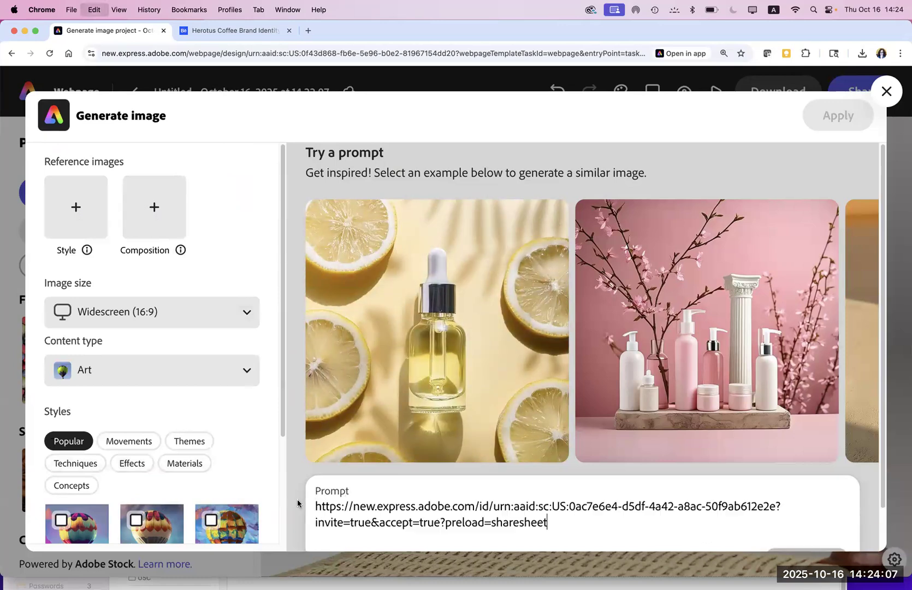
key("super+a")
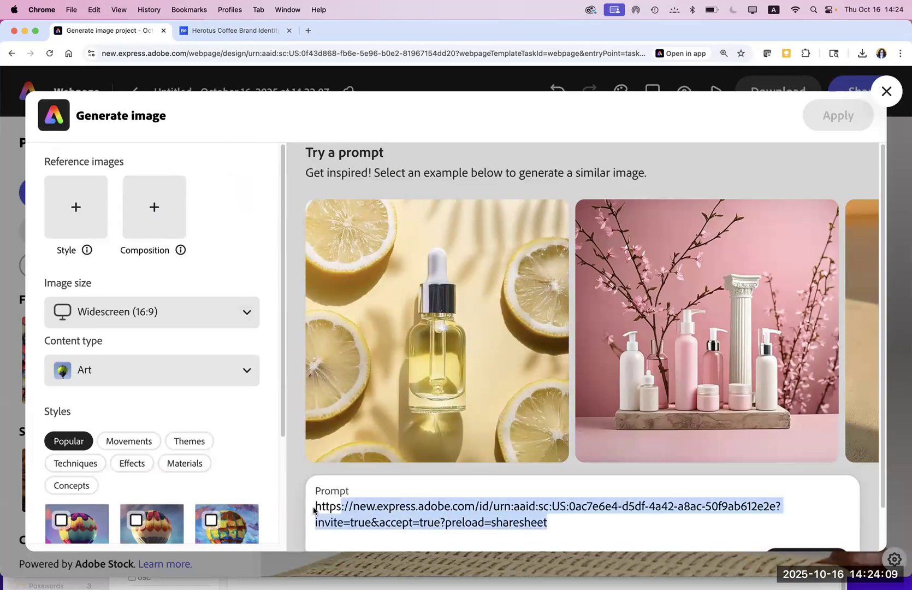
key("BackSpace")
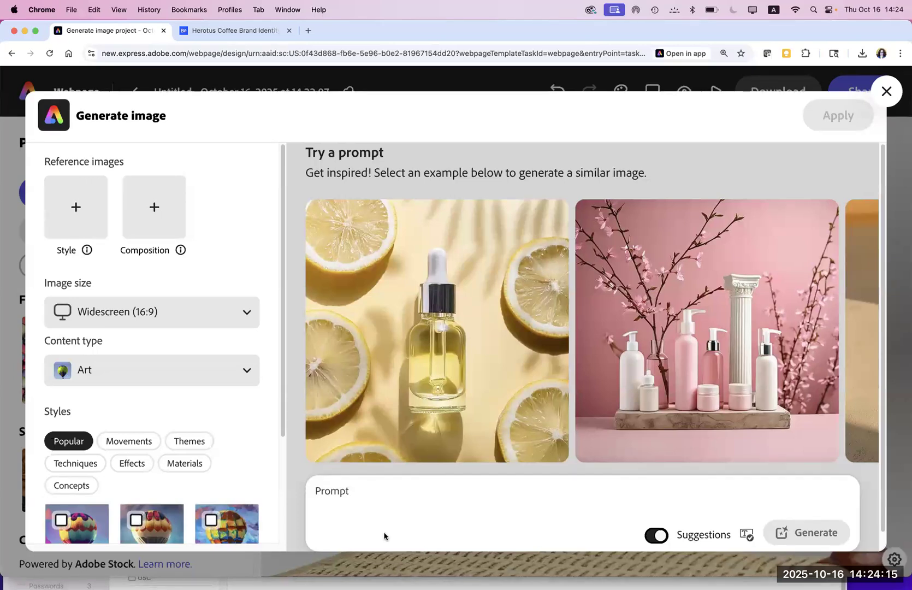
type("C")
key("BackSpace")
type("Chairs")
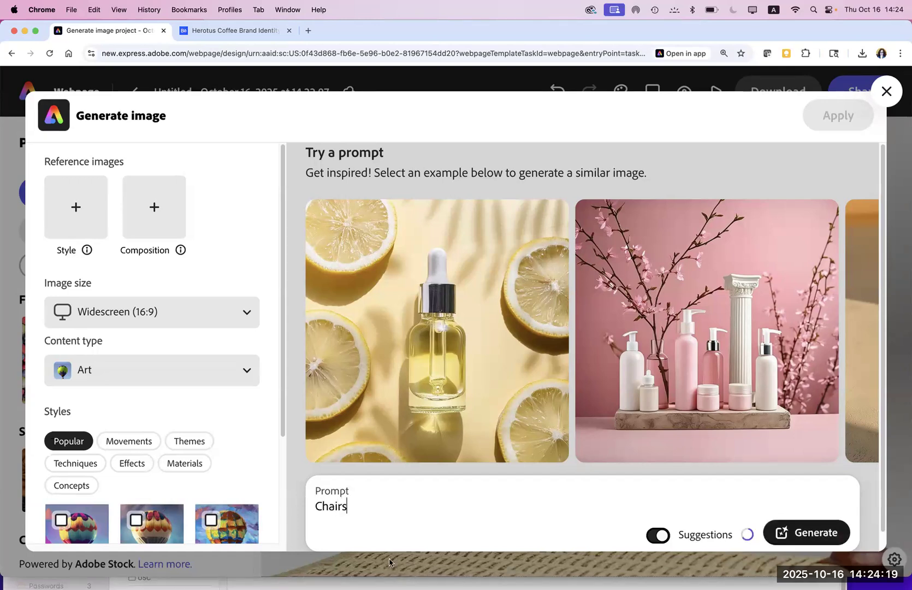
mouse_move(424, 571)
left_click(465, 568)
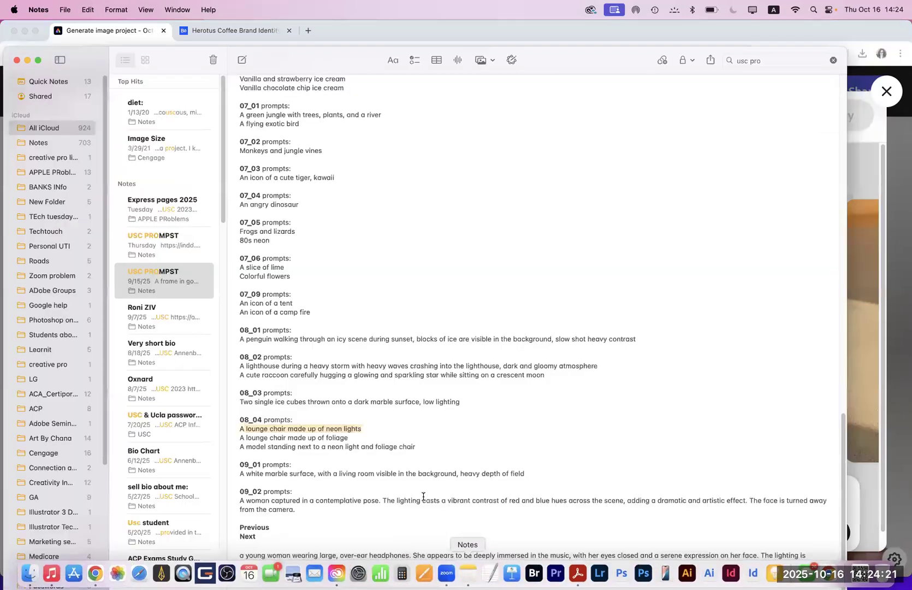
left_click_drag(368, 434, 237, 426)
key("super+c")
left_click(411, 393)
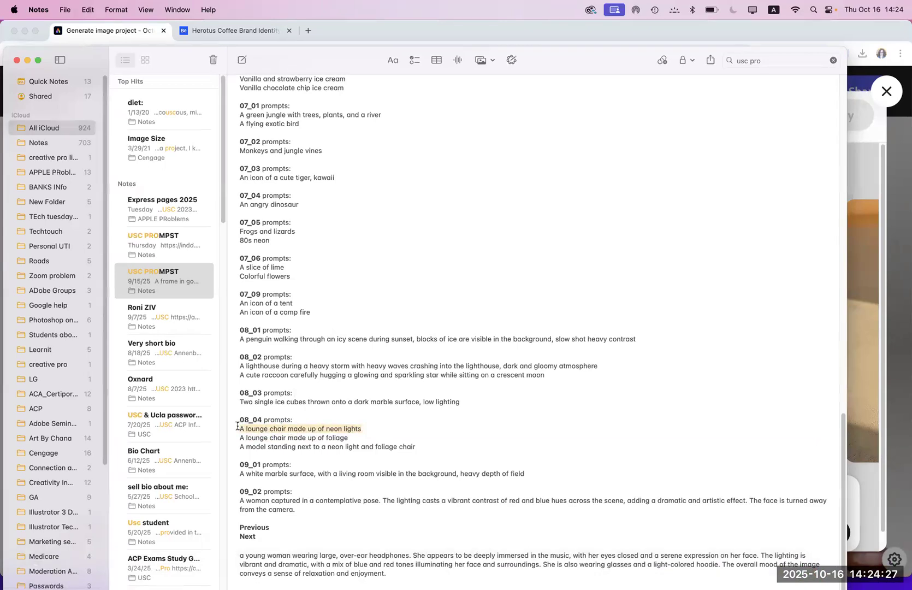
left_click(869, 467)
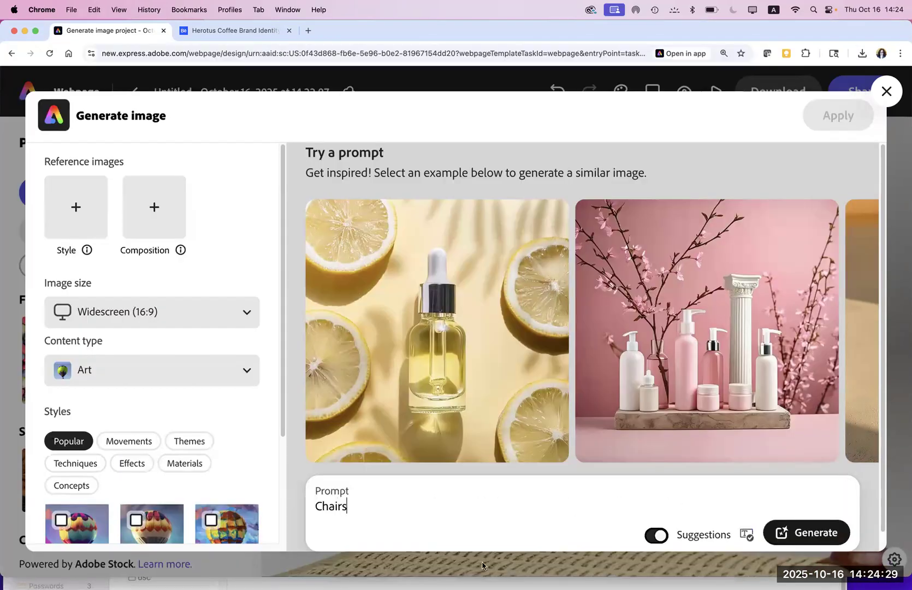
Step: Replace the prompt with 'A lounge chair made up of neon lights', generate, and leave after the error
key("super+a")
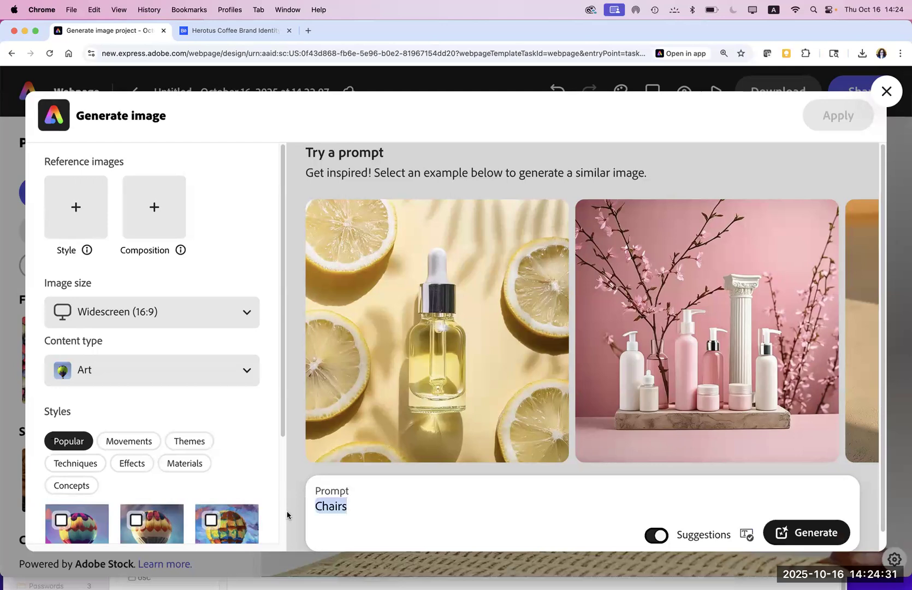
key("super+v")
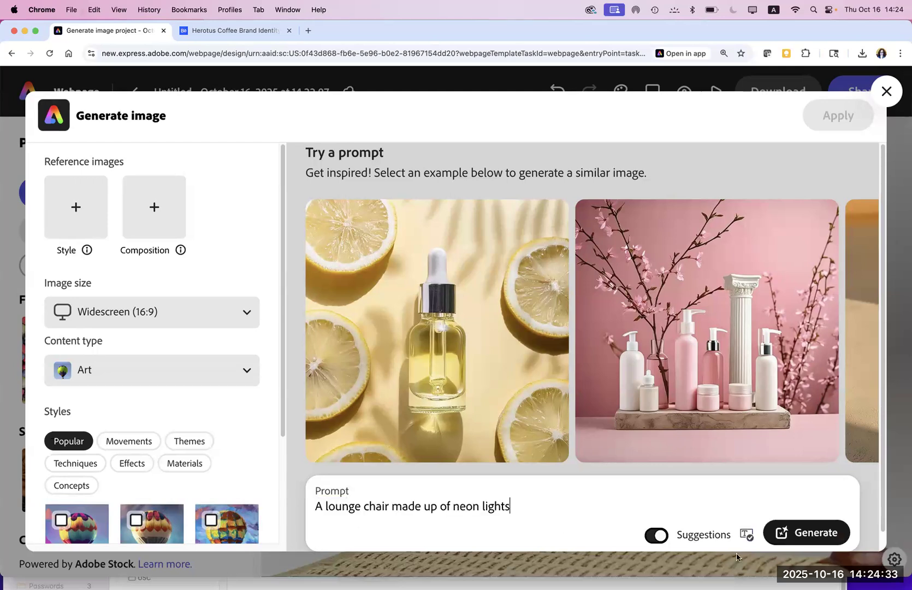
left_click(809, 533)
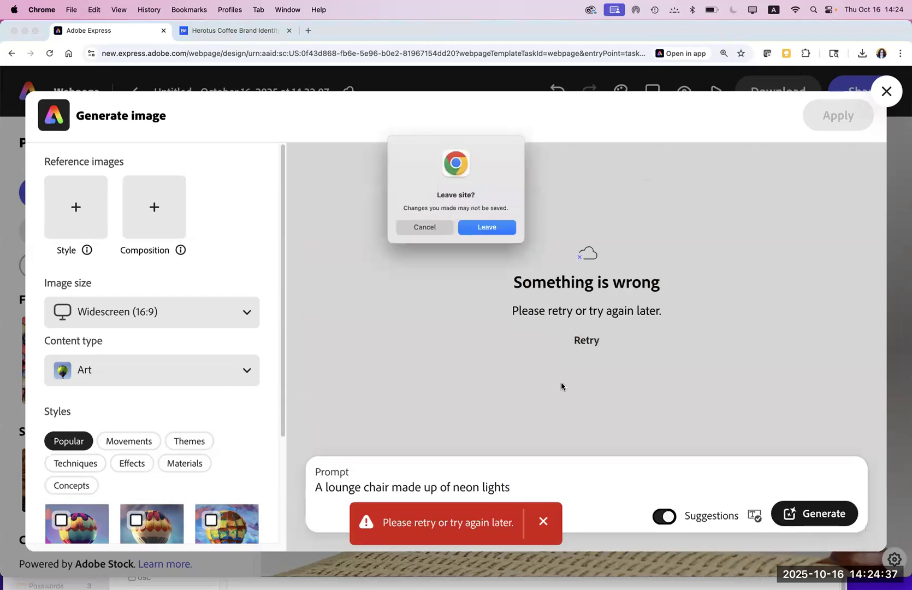
left_click(482, 229)
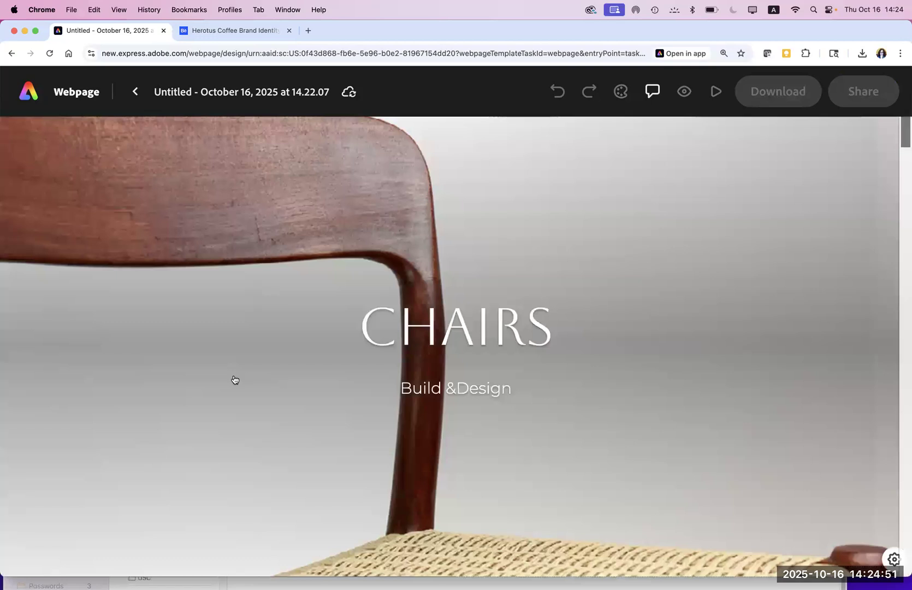
Step: Generate hero replacement images from the neon lounge chair prompt extended with the ocean-view suggestion
left_click(306, 441)
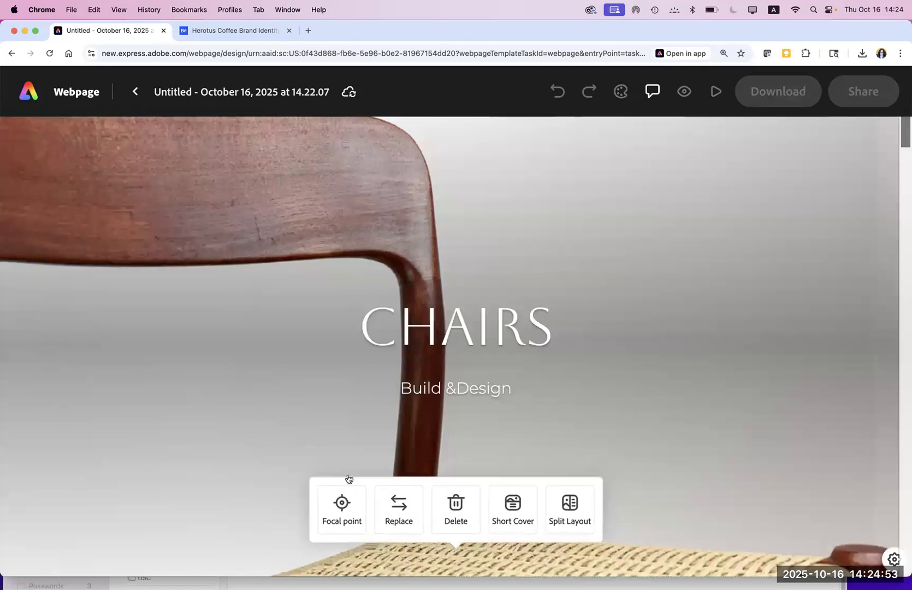
left_click(399, 510)
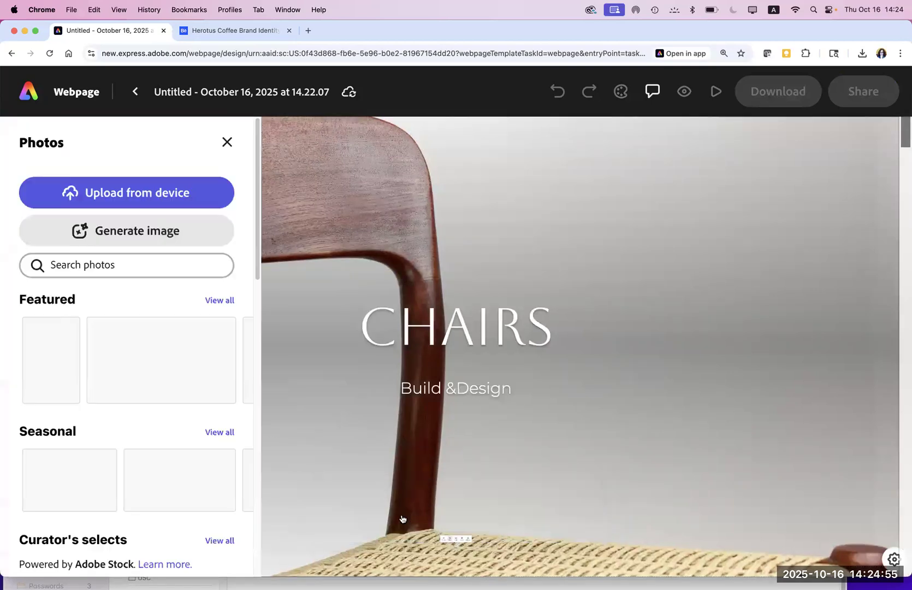
left_click(119, 236)
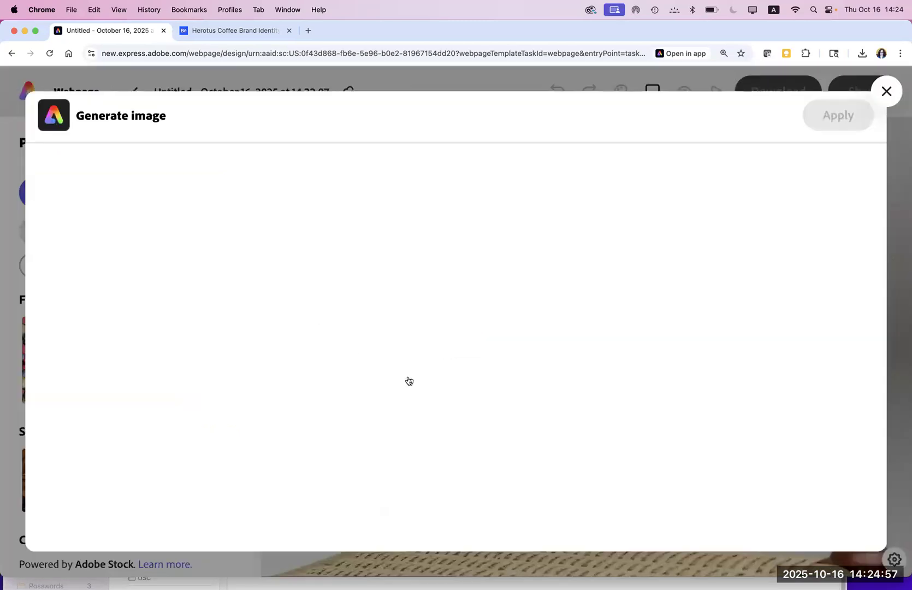
left_click(531, 508)
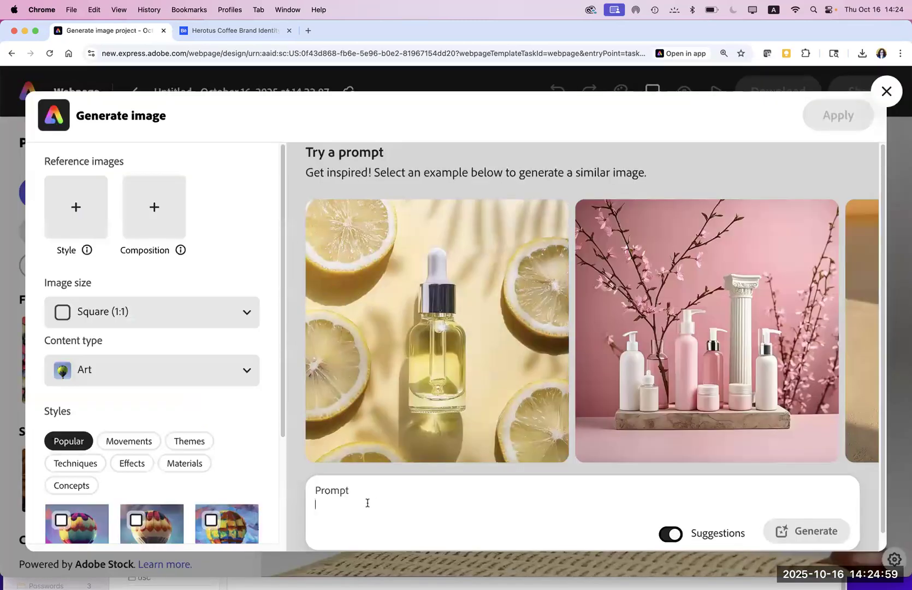
key("super+v")
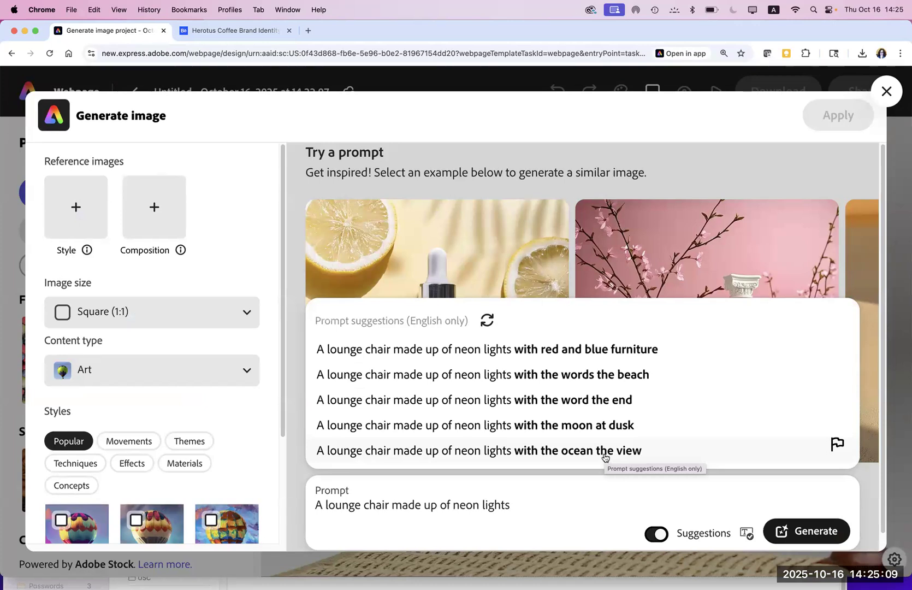
left_click(545, 452)
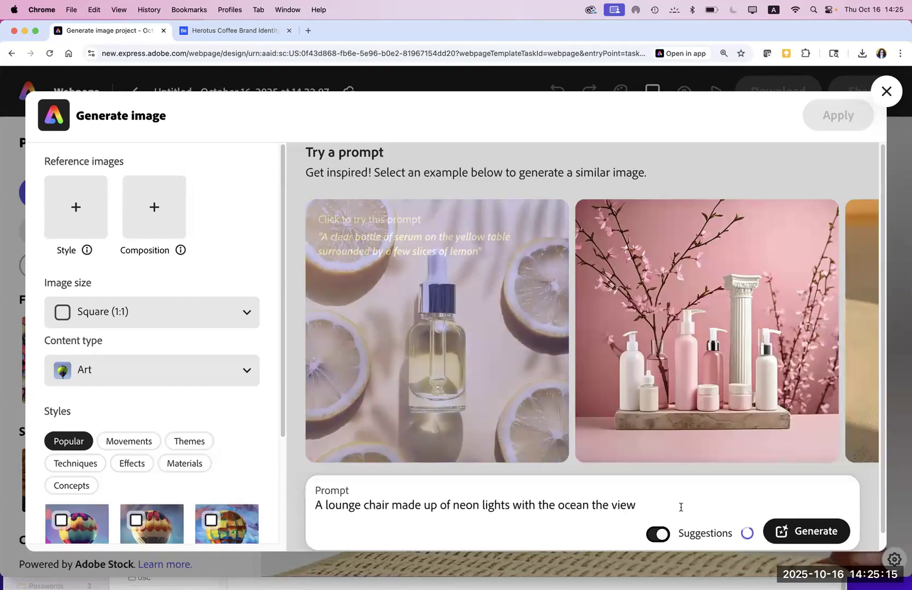
left_click(808, 530)
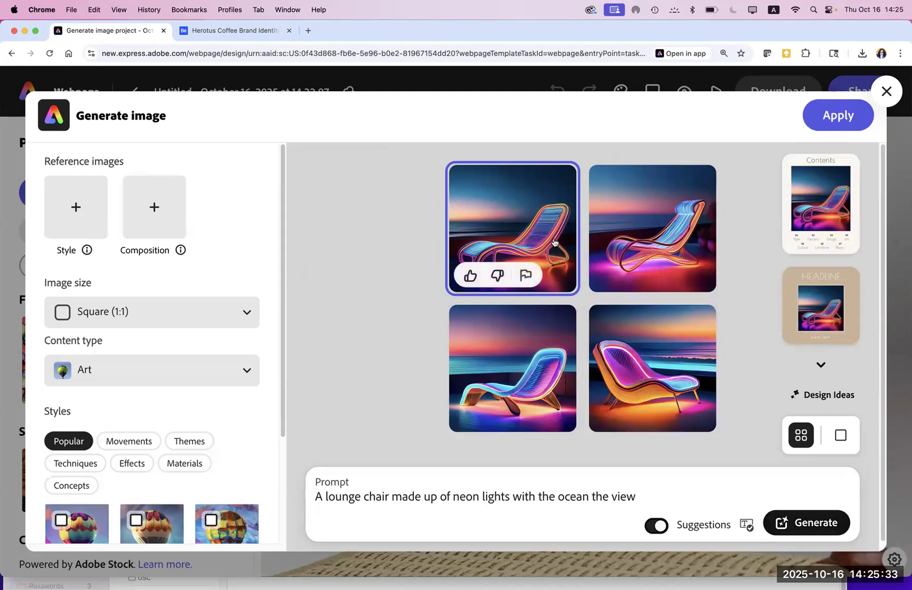
Step: Regenerate the neon chair images and apply the bottom-left one as the hero image
left_click(795, 524)
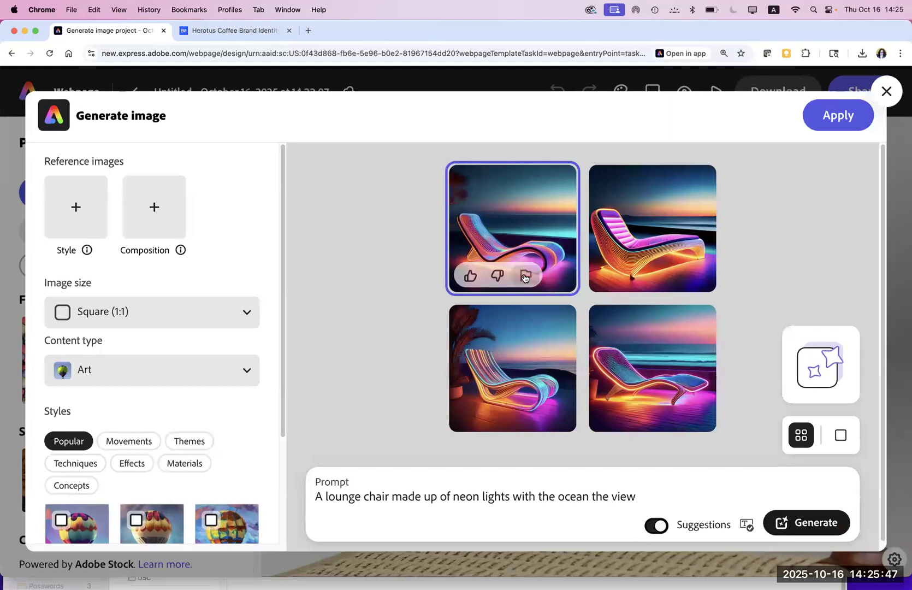
left_click(529, 375)
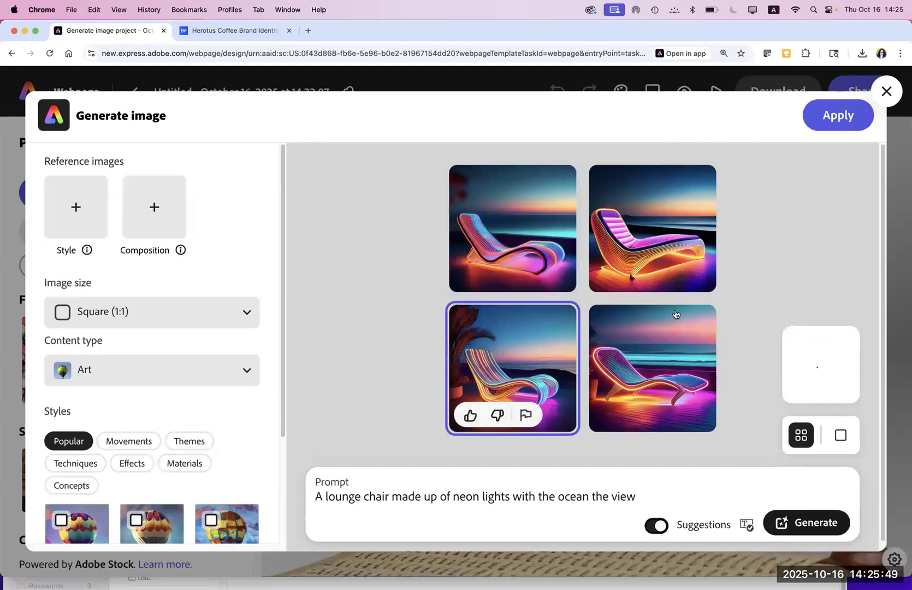
left_click(885, 94)
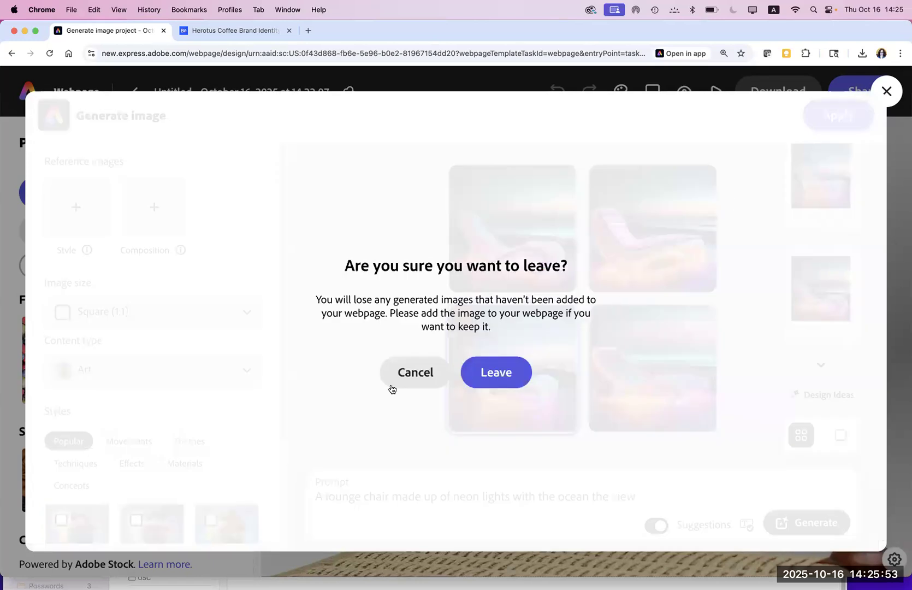
left_click(401, 372)
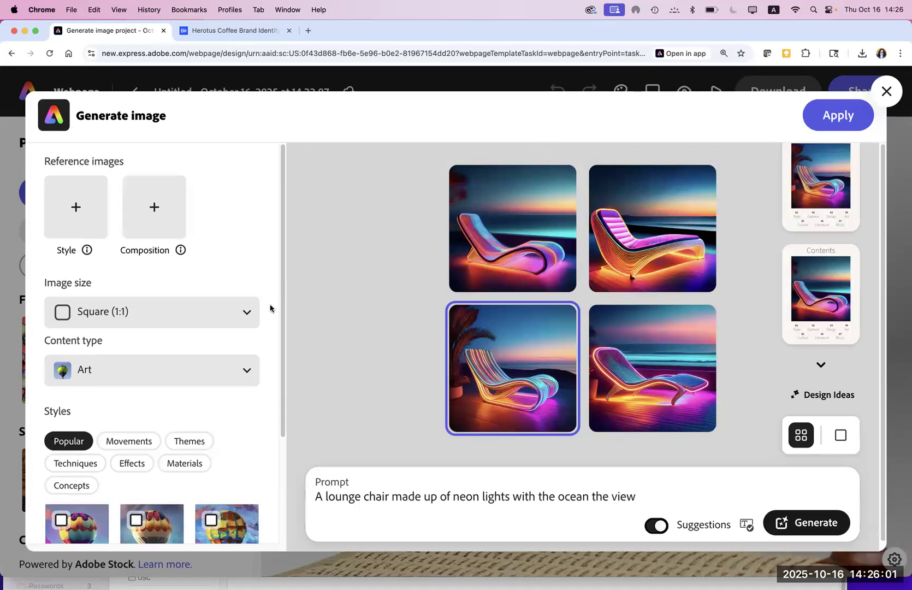
left_click_drag(282, 339, 244, 271)
left_click(850, 117)
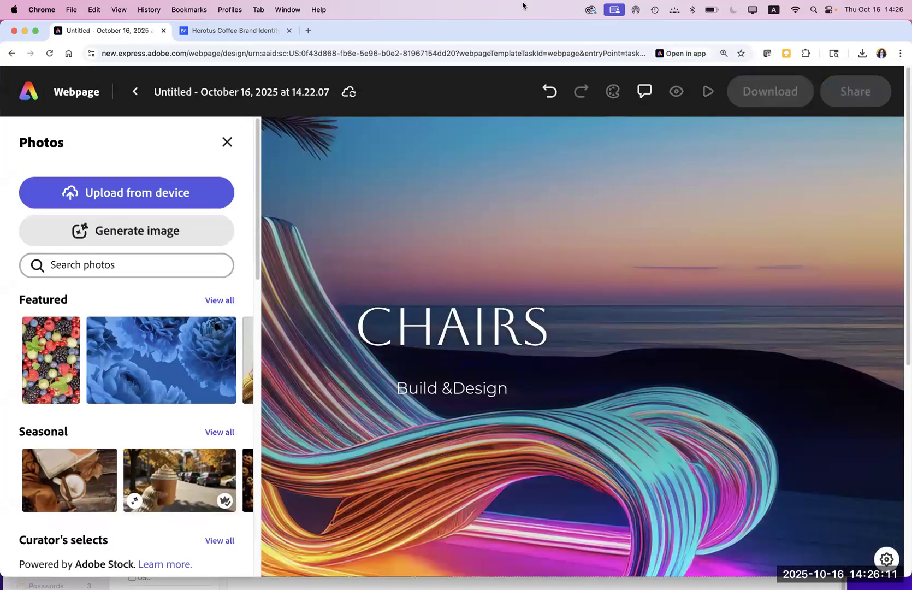
Step: Close the Photos panel to reveal the neon-chair CHAIRS cover
left_click(225, 143)
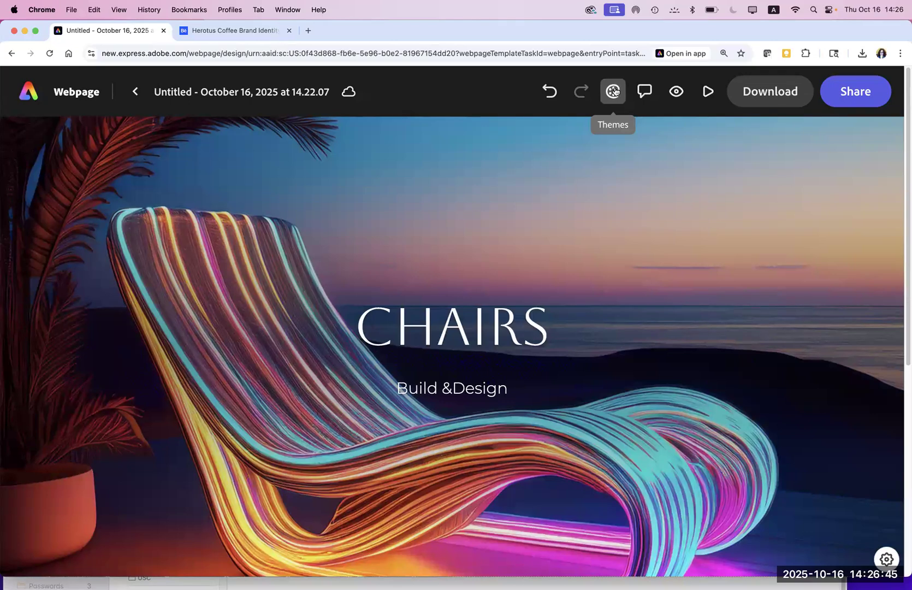
Step: Browse the Themes list and apply the Trek theme, giving CHAIRS a tall condensed font
left_click(613, 92)
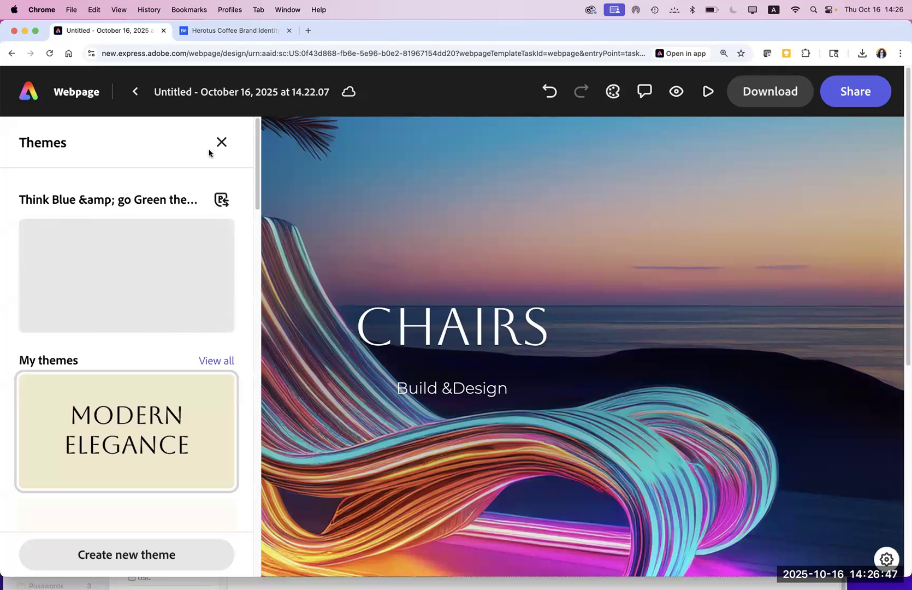
left_click_drag(259, 162, 246, 145)
left_click_drag(256, 209, 256, 239)
scroll(140, 248, "down", 1)
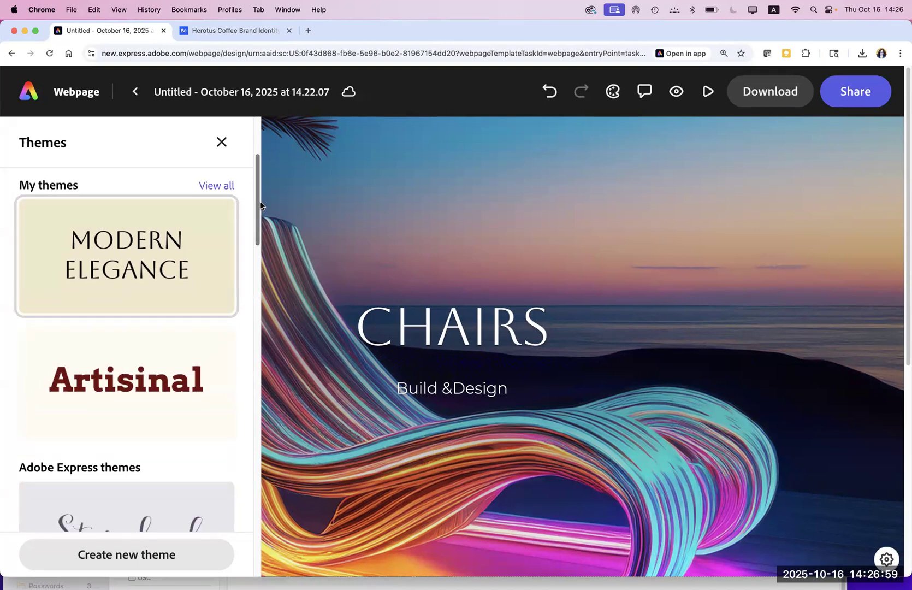
scroll(169, 257, "down", 5)
mouse_move(170, 265)
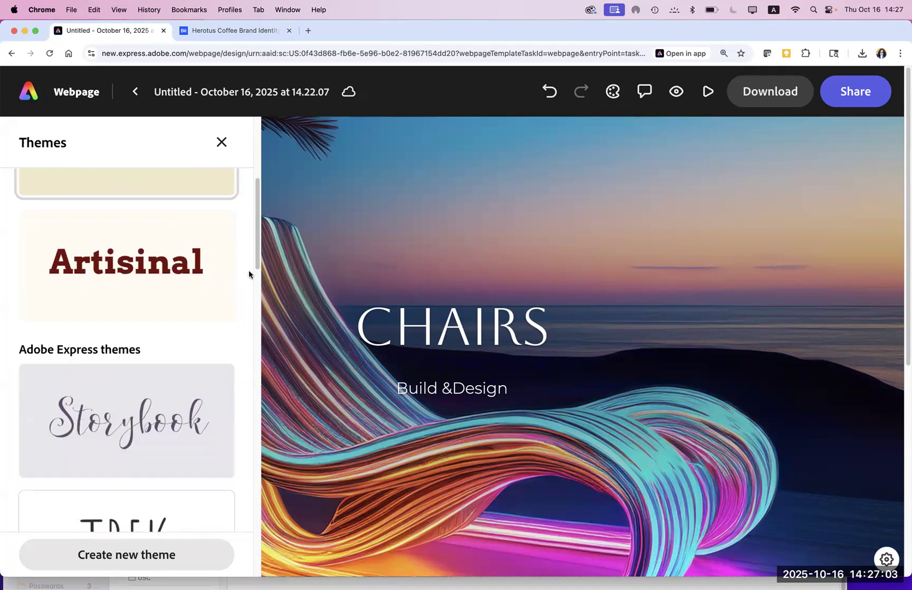
scroll(254, 319, "down", 20)
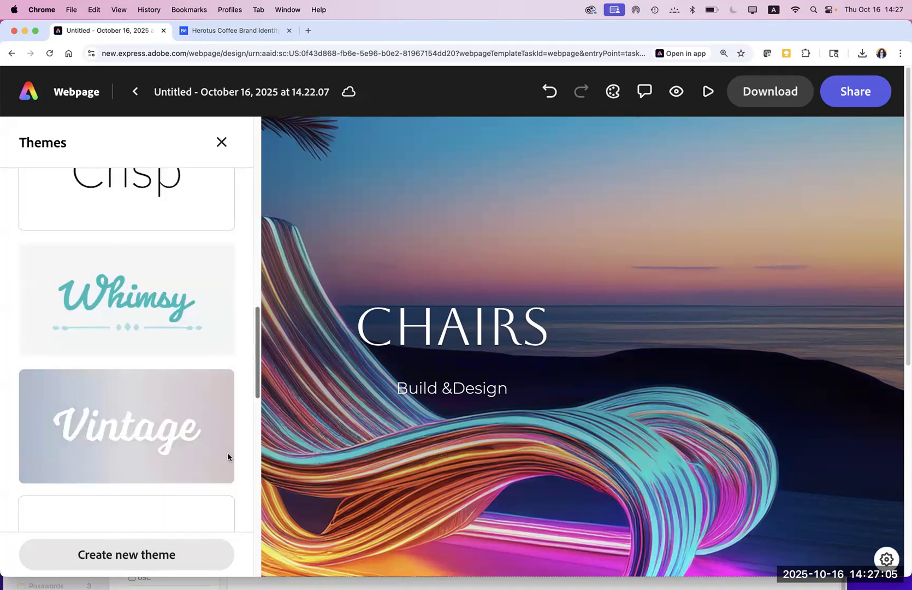
scroll(219, 513, "down", 15)
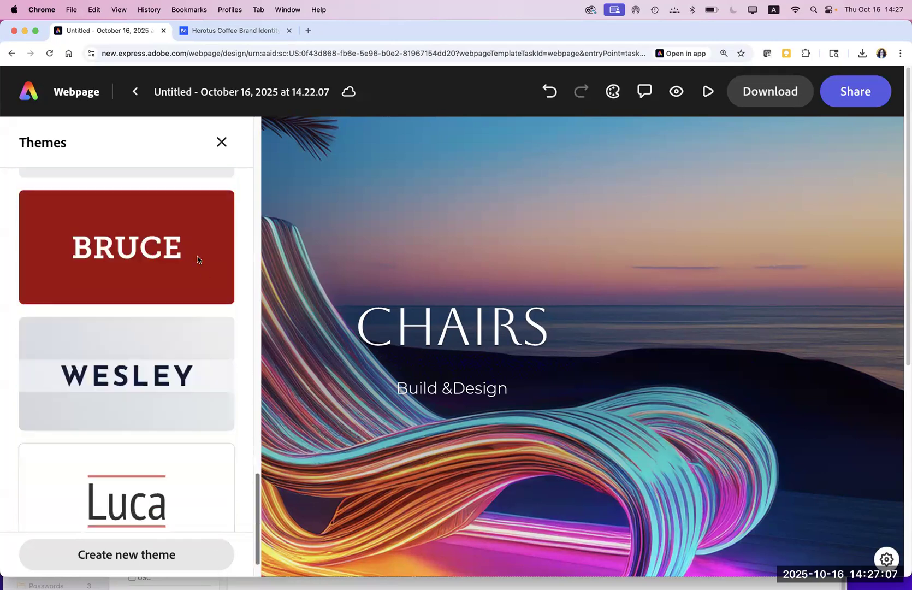
scroll(197, 229, "up", 20)
scroll(194, 212, "up", 5)
scroll(197, 227, "down", 2)
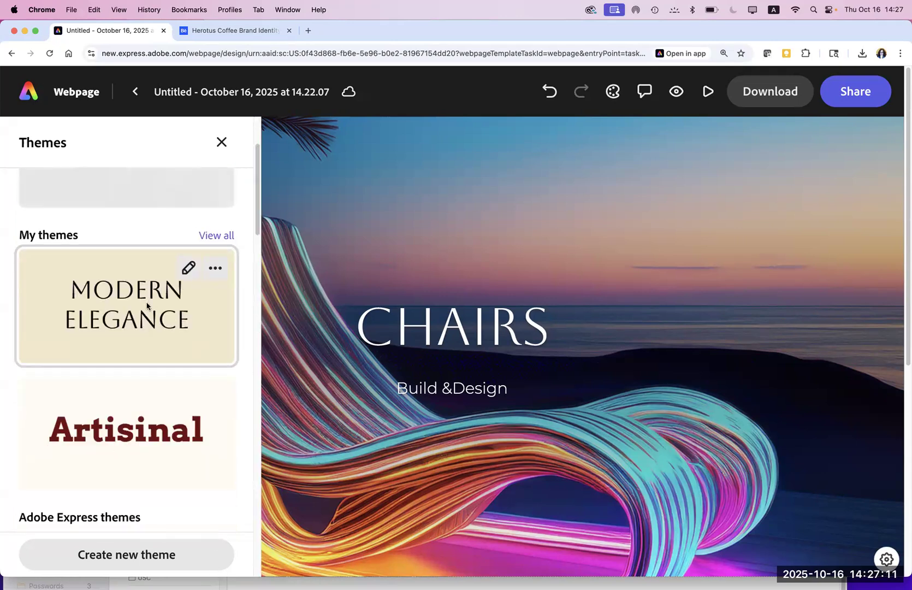
left_click_drag(257, 226, 259, 321)
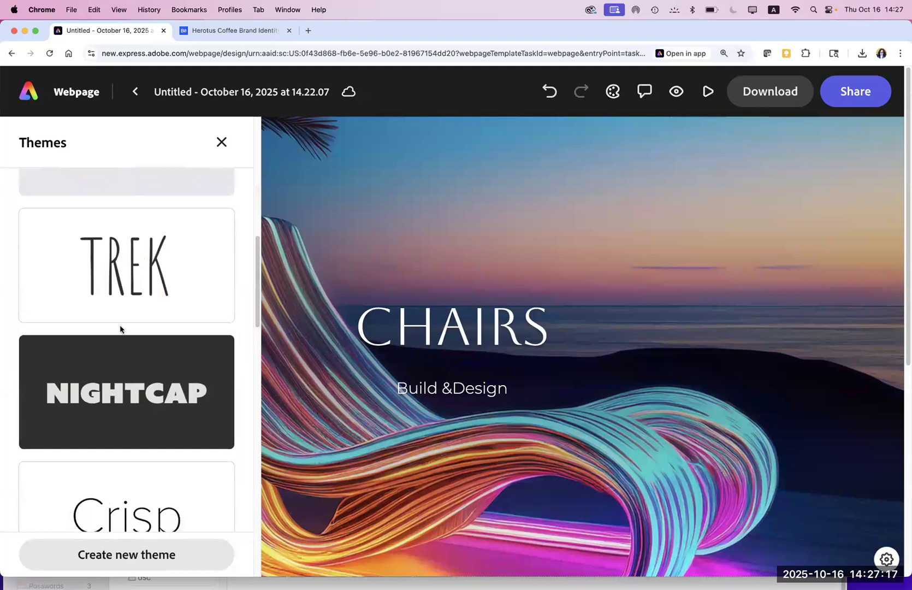
left_click(107, 293)
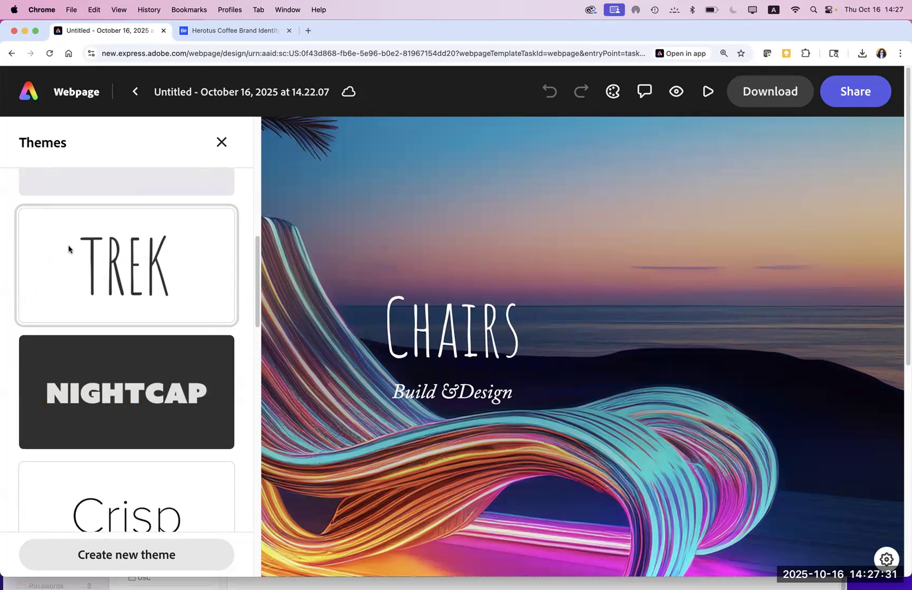
scroll(258, 273, "up", 5)
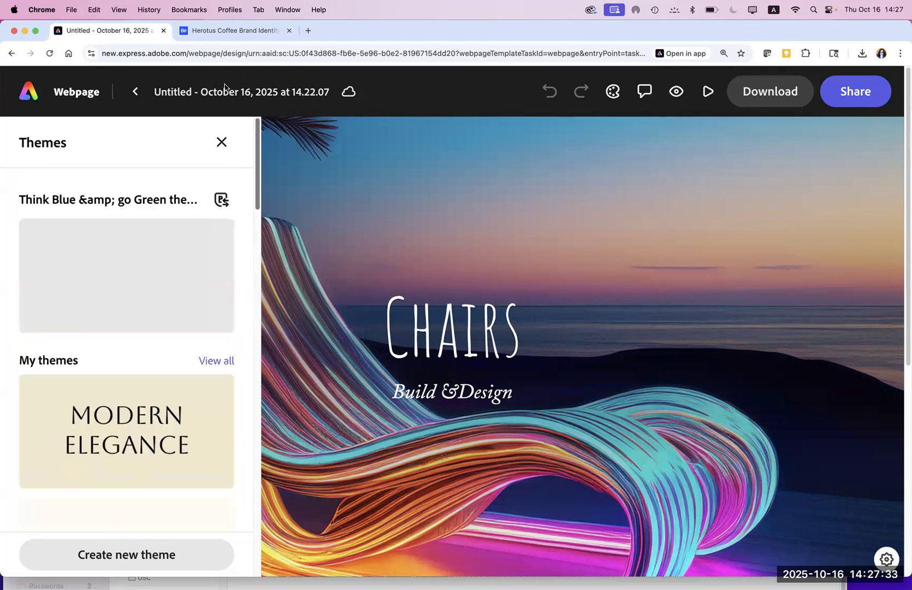
Step: Switch the brand to web assets and apply its Artisinal theme to the page
left_click(221, 201)
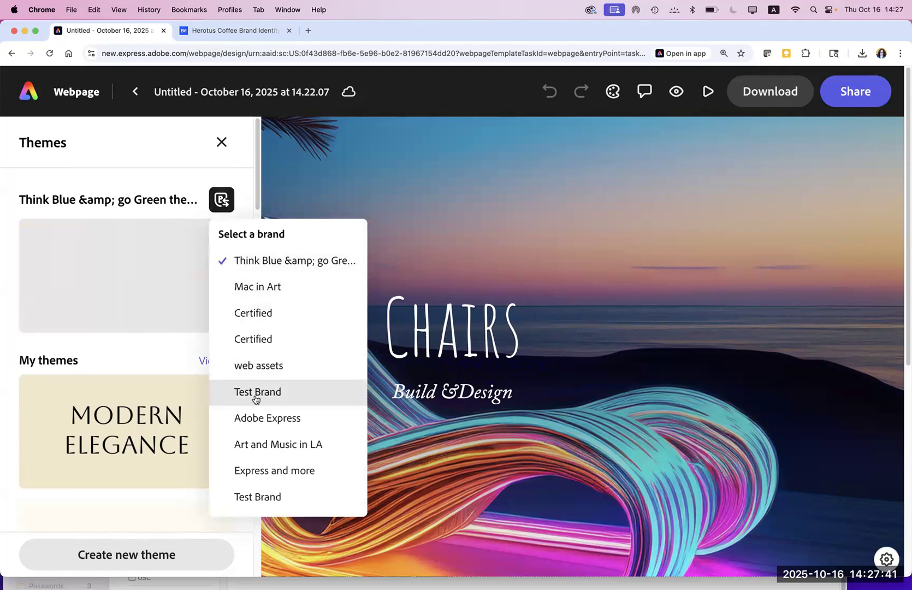
left_click(245, 367)
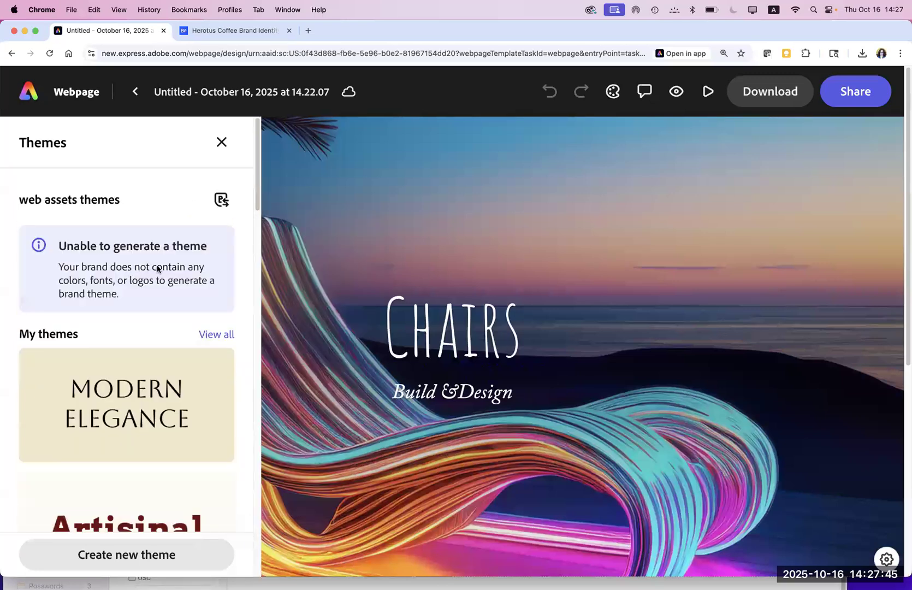
left_click(221, 200)
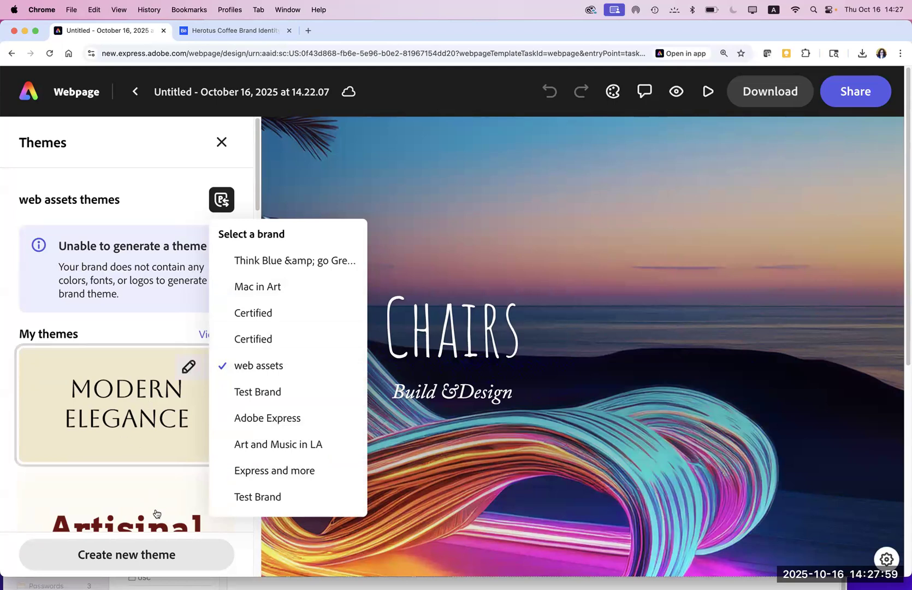
left_click(152, 500)
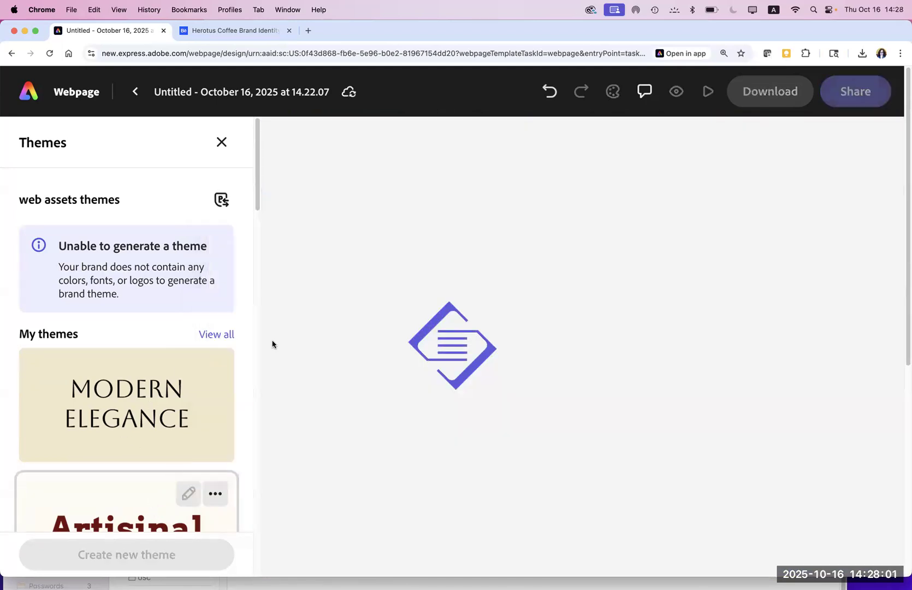
Step: Apply the Baldwin theme for a bold condensed CHAIRS heading, then close the Themes panel
scroll(260, 224, "down", 3)
left_click_drag(260, 235, 257, 437)
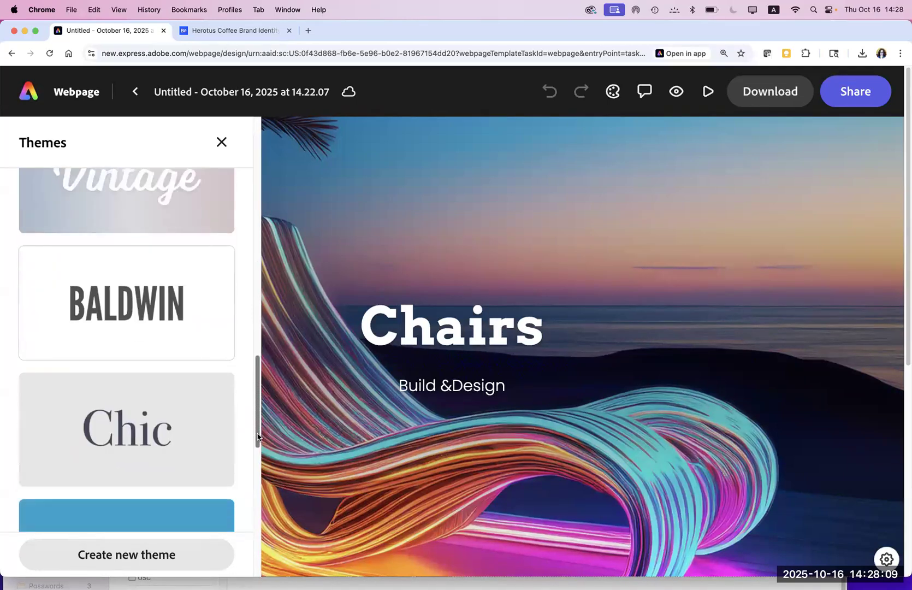
left_click(89, 299)
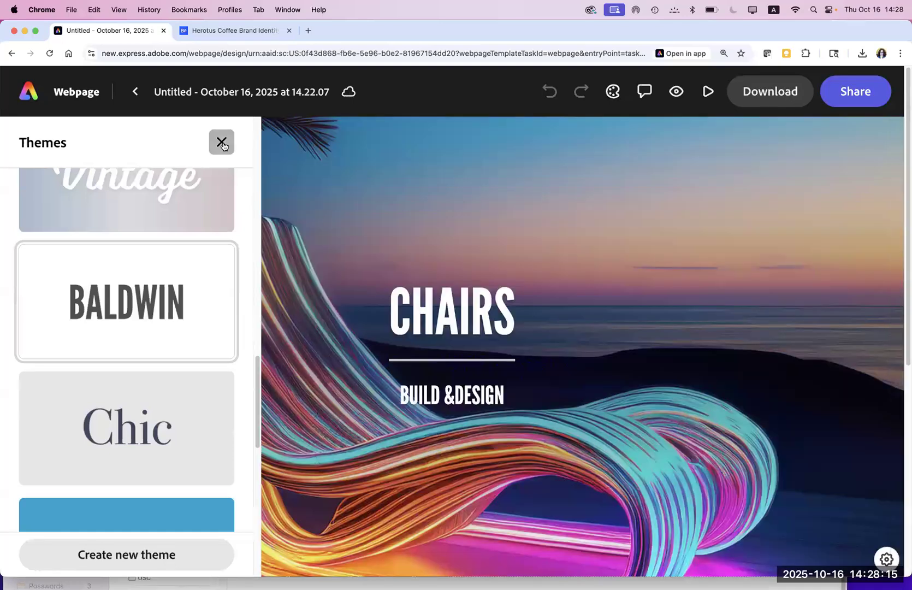
left_click(221, 142)
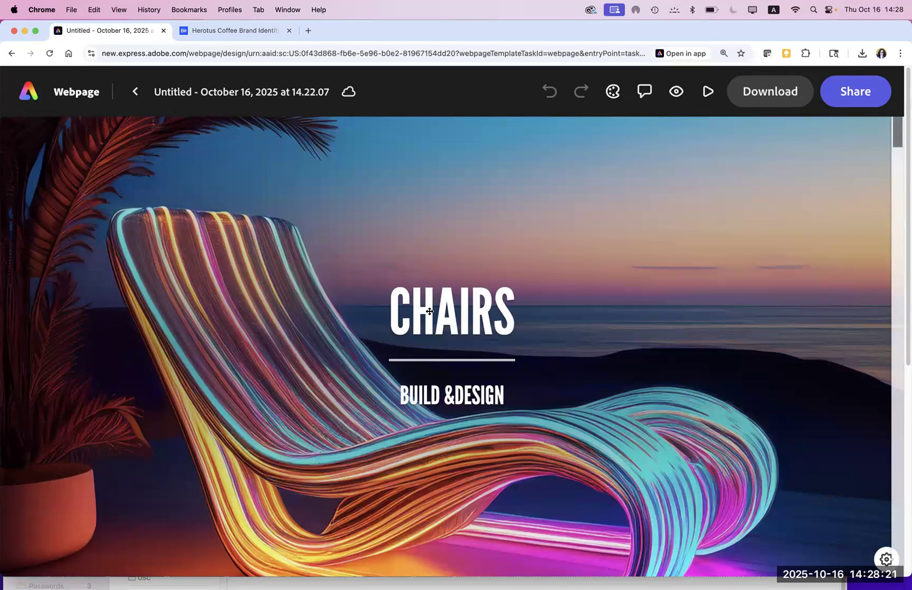
Step: Scroll past the hero and select the table image and the chair photo in the split section
scroll(429, 311, "down", 1)
scroll(430, 311, "up", 1)
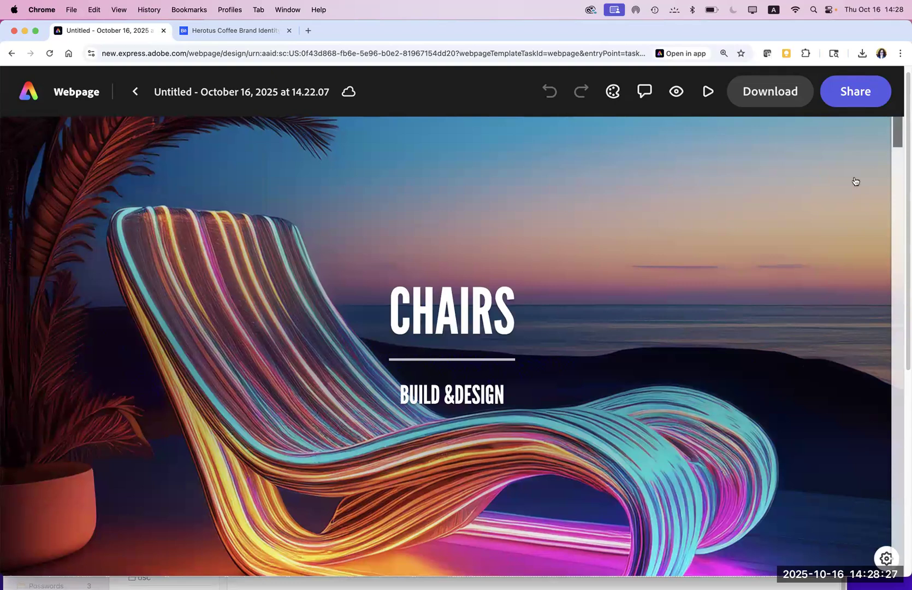
left_click_drag(896, 146, 895, 185)
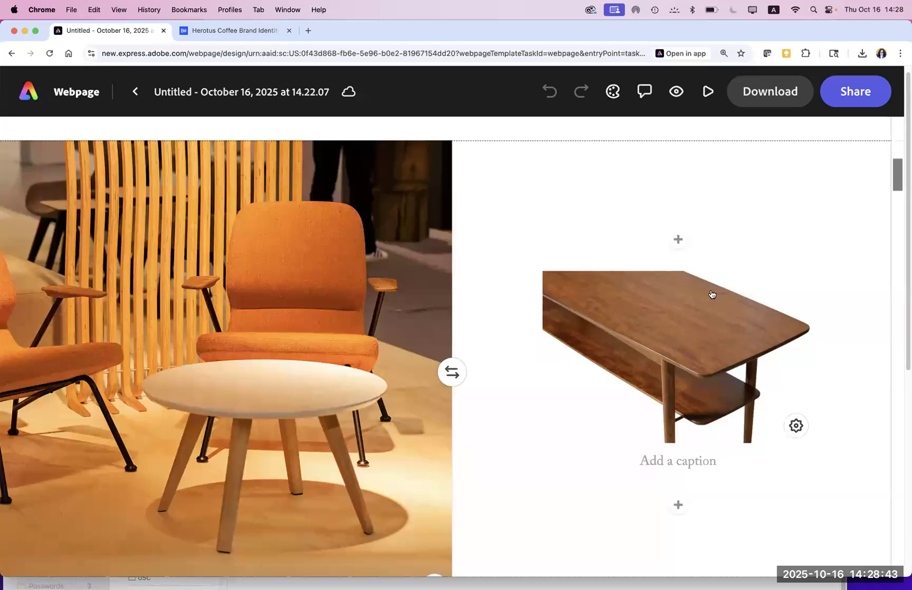
left_click(660, 311)
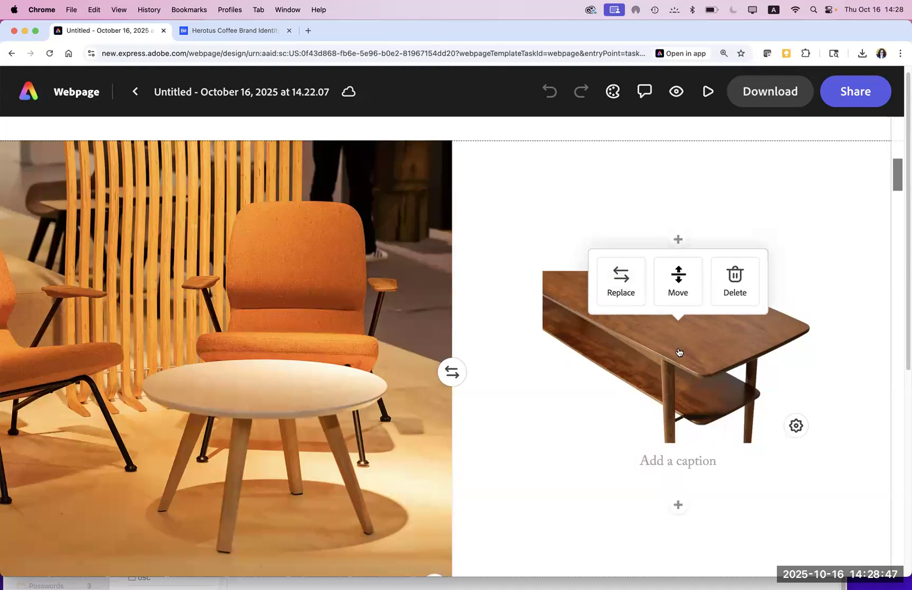
left_click(516, 425)
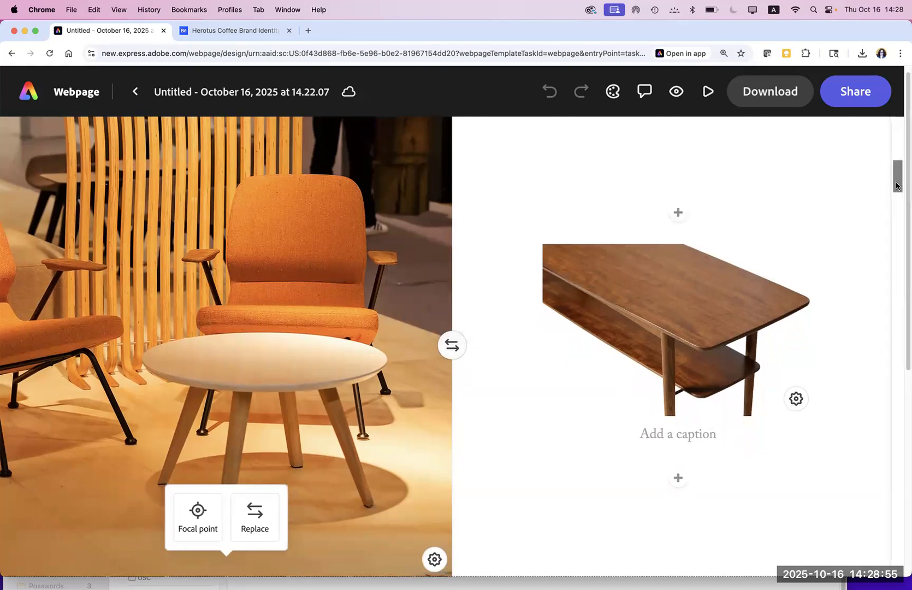
Step: Scroll further down and select the furniture photo grid
scroll(897, 201, "down", 6)
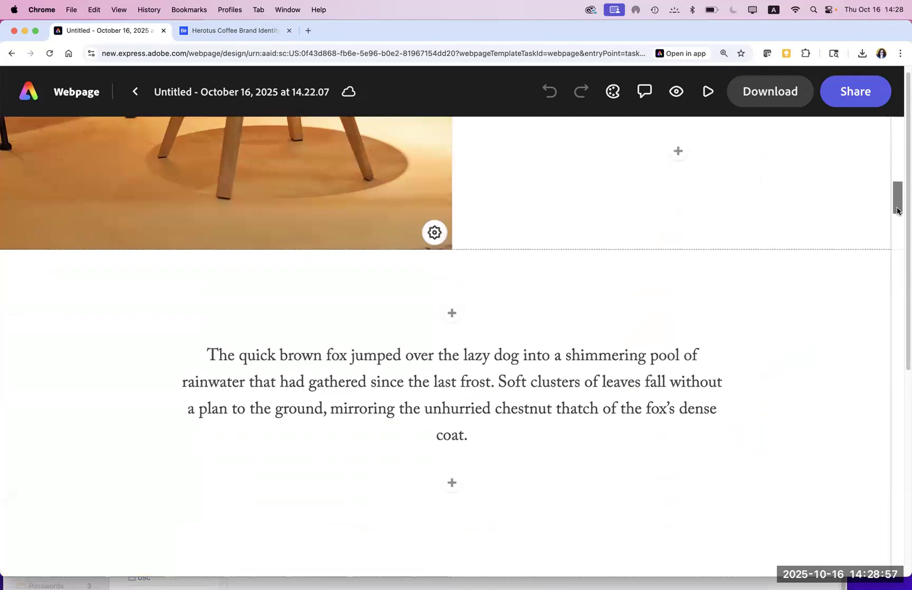
scroll(480, 328, "down", 2)
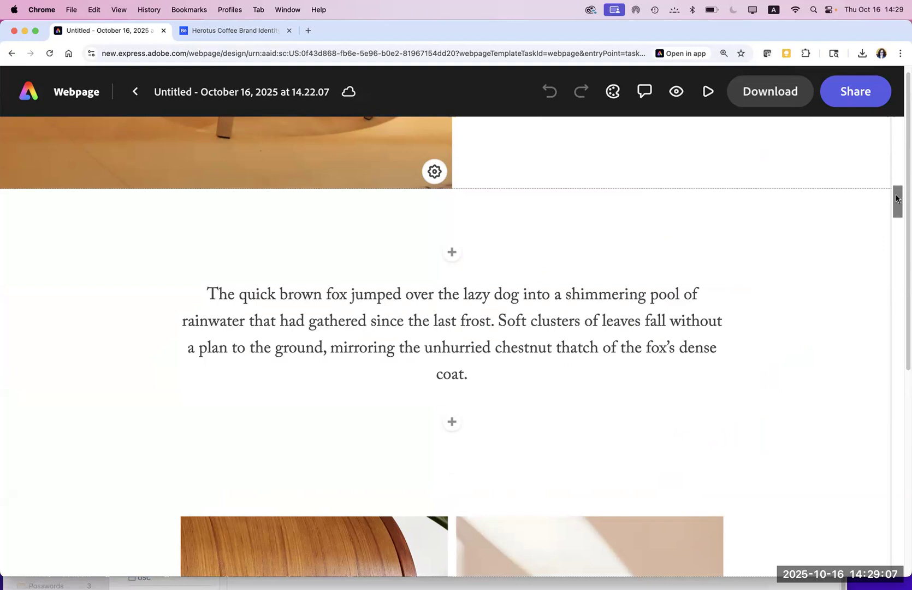
mouse_move(896, 202)
left_mouse_down()
mouse_move(896, 243)
mouse_move(897, 221)
left_mouse_up()
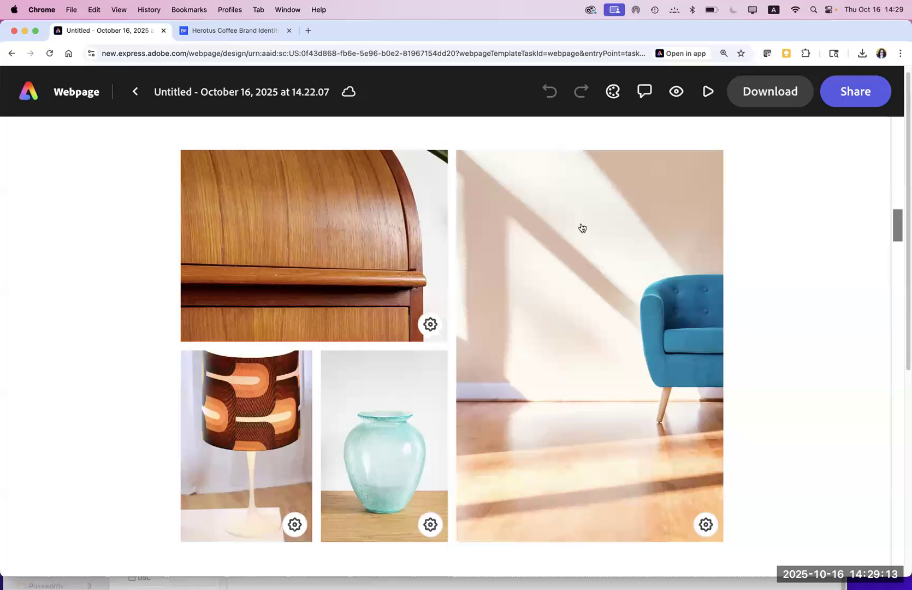
left_click(305, 232)
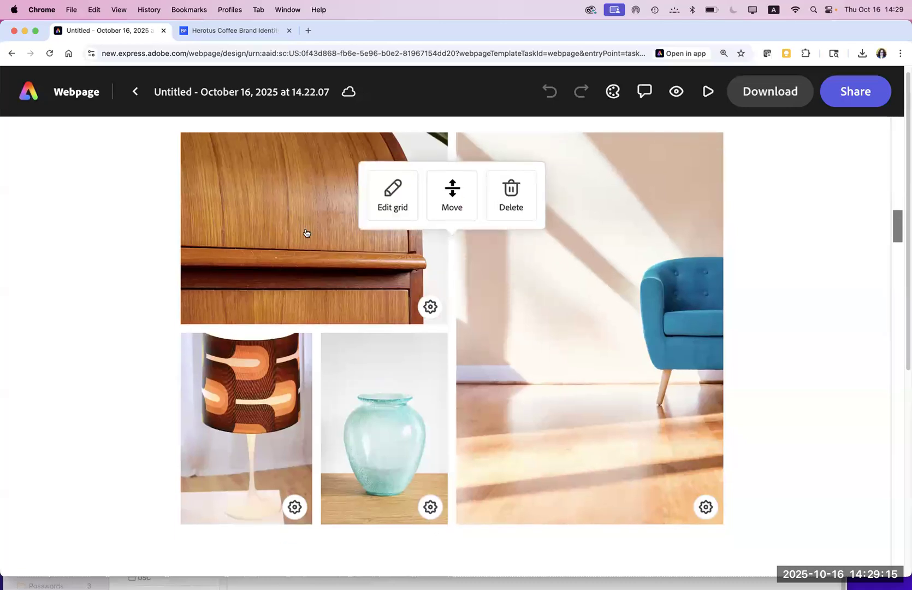
Step: Edit the grid layout so the chair photo sits in the small bottom slot
left_click(392, 209)
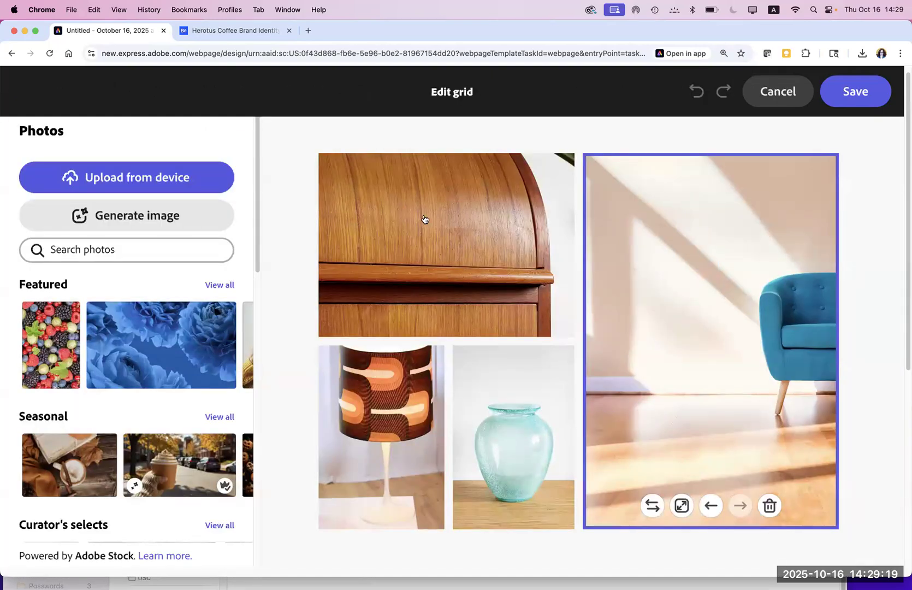
left_click(710, 505)
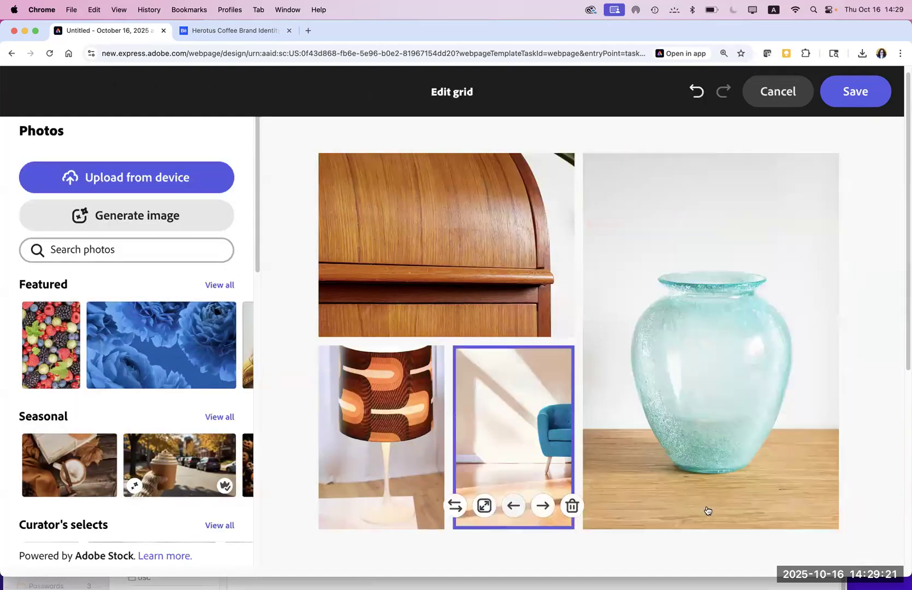
left_click(515, 450)
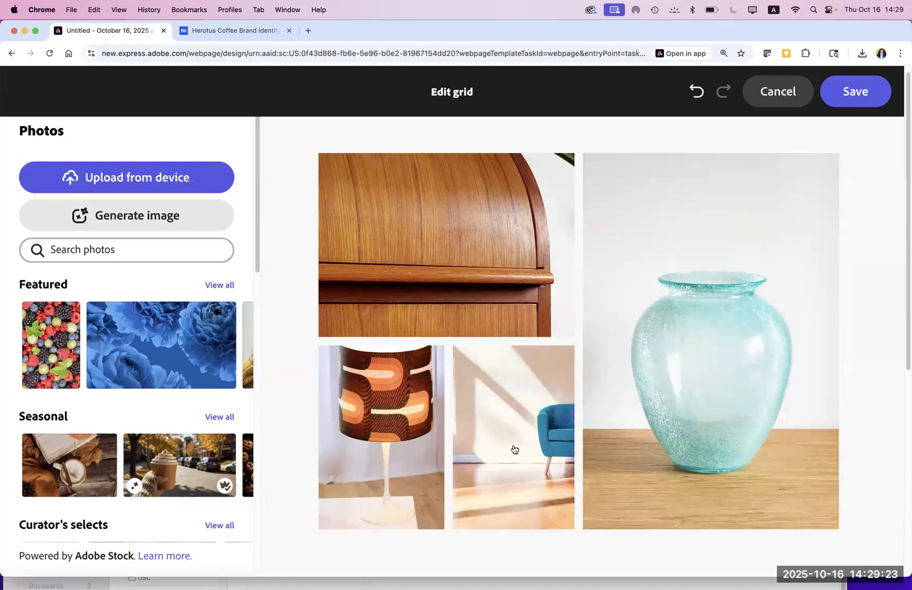
left_click(513, 449)
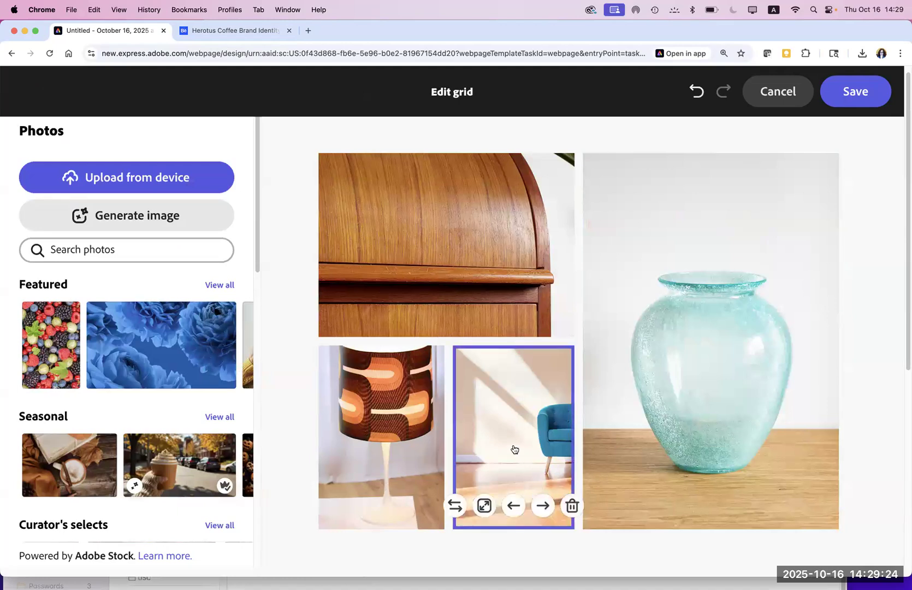
Step: Reselect the chair photo and bring up Generate image for it
left_click(455, 506)
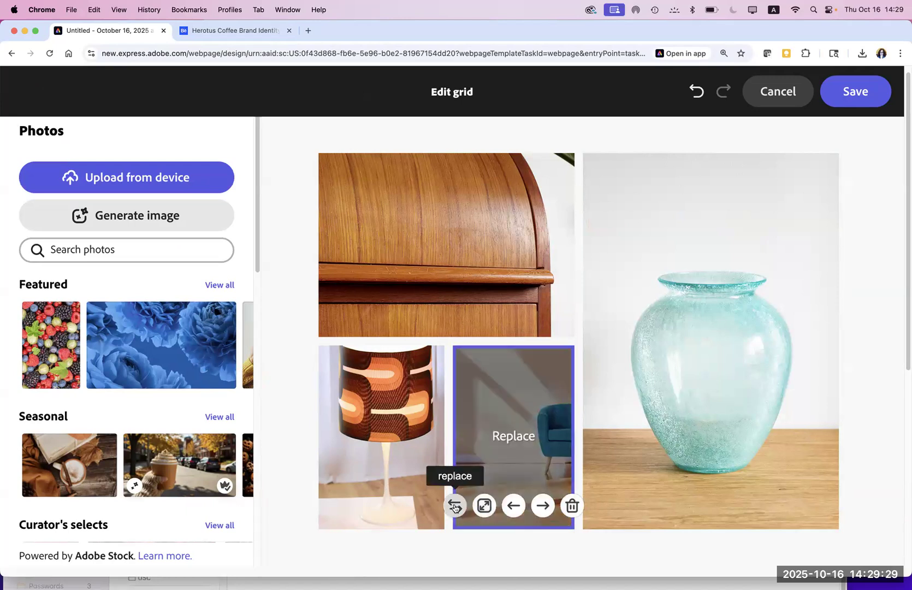
left_click(501, 440)
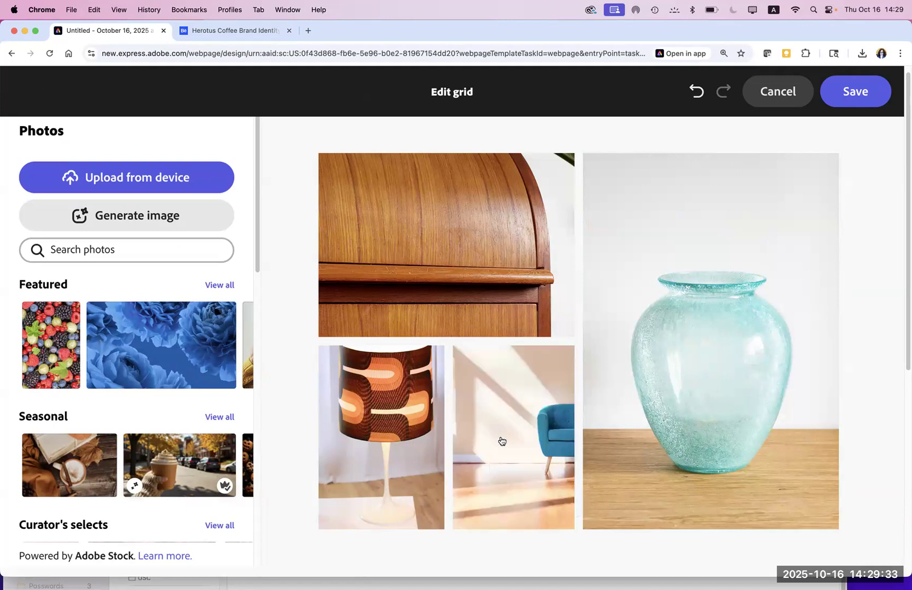
left_click(501, 440)
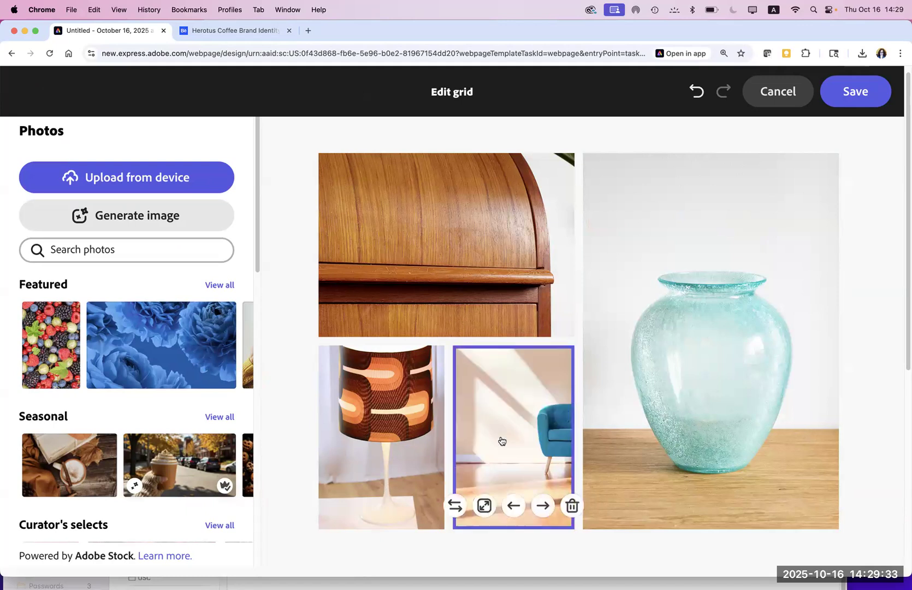
left_click(125, 217)
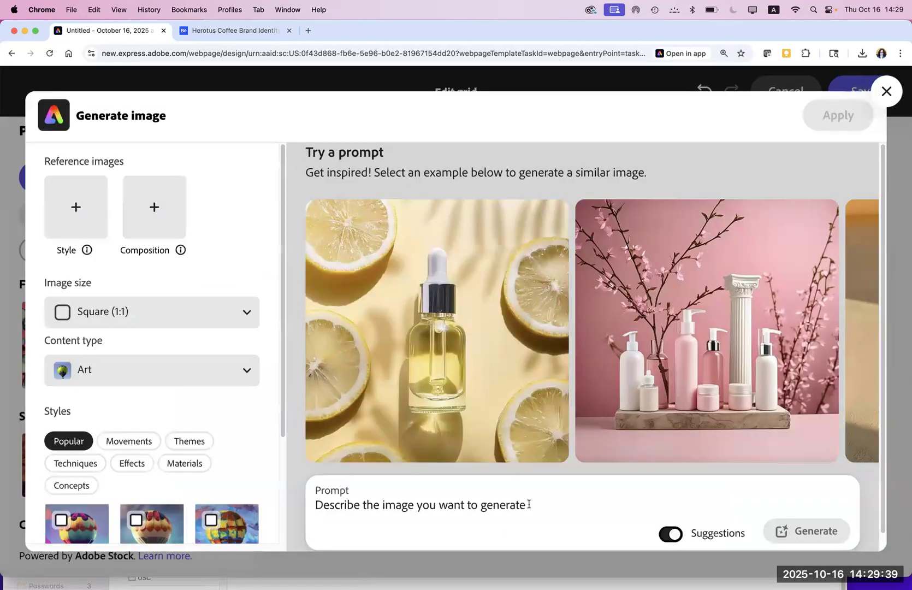
Step: Enter the prompt 'material for the chairs is from wicker and threads' plus the 'modern shape; details; wooden flooring' suggestion
left_click(529, 503)
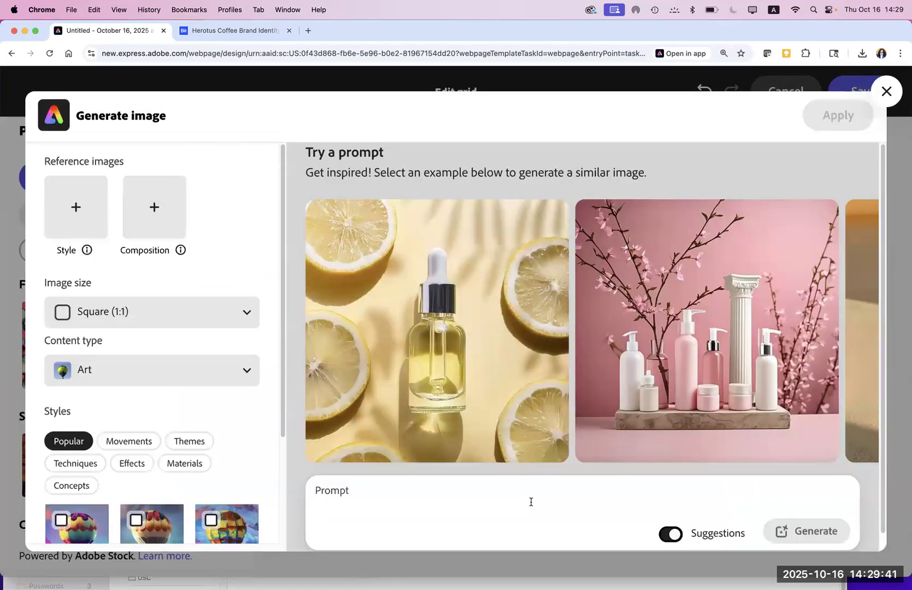
type("material")
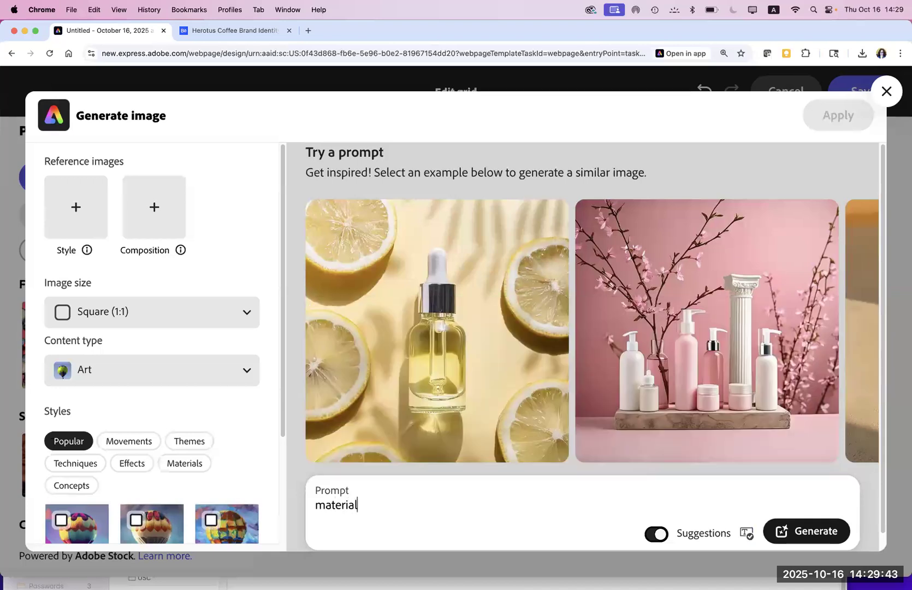
type(" for the chair")
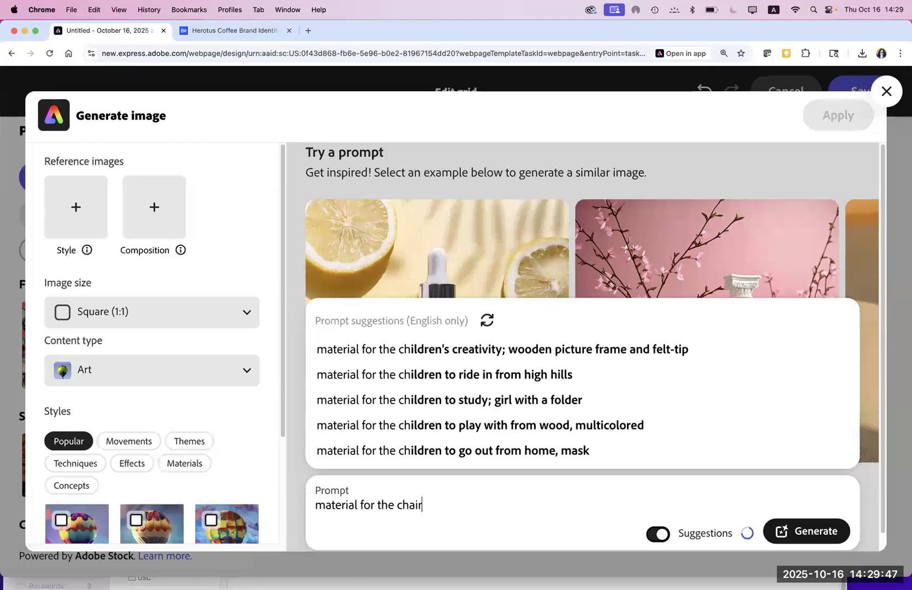
type("s is from ")
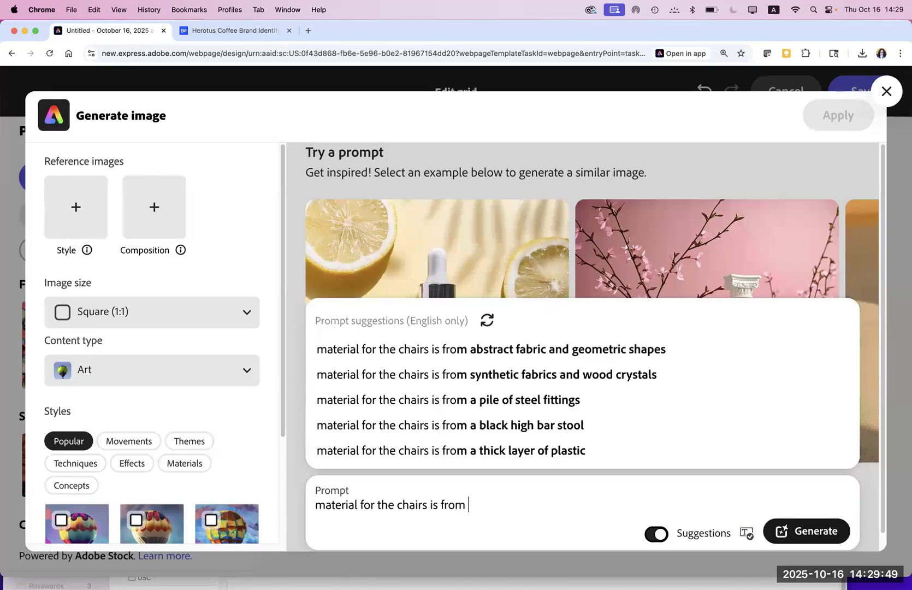
type("wick")
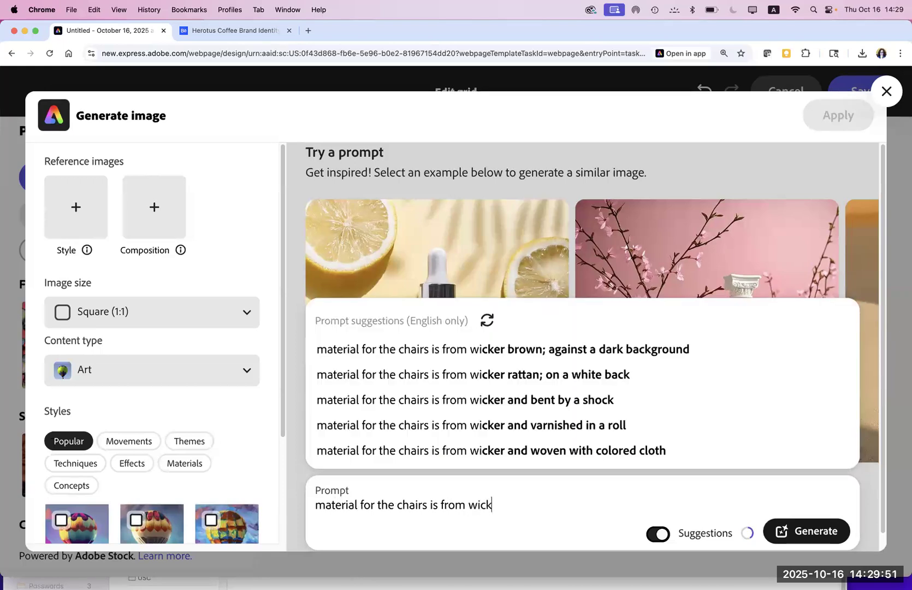
type("er and th")
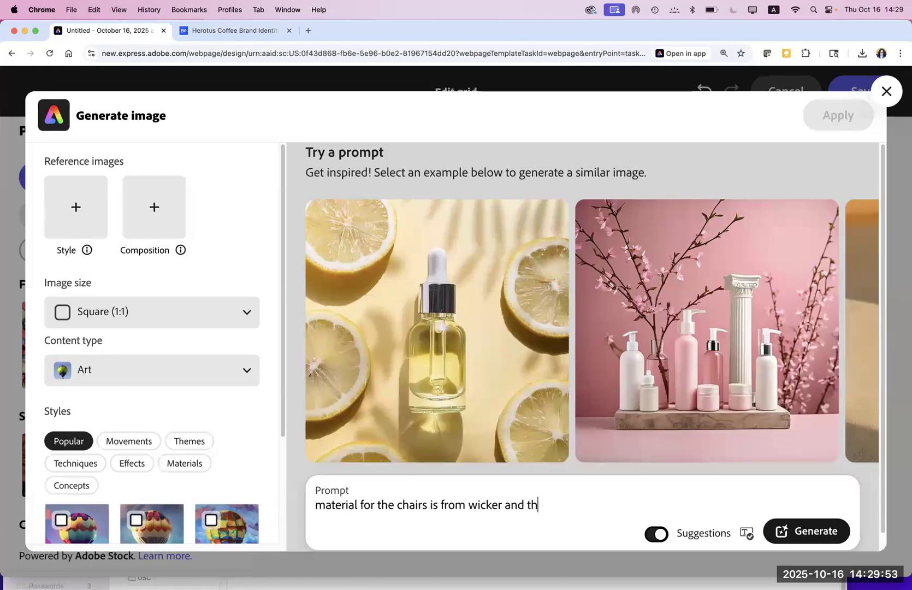
type("reads")
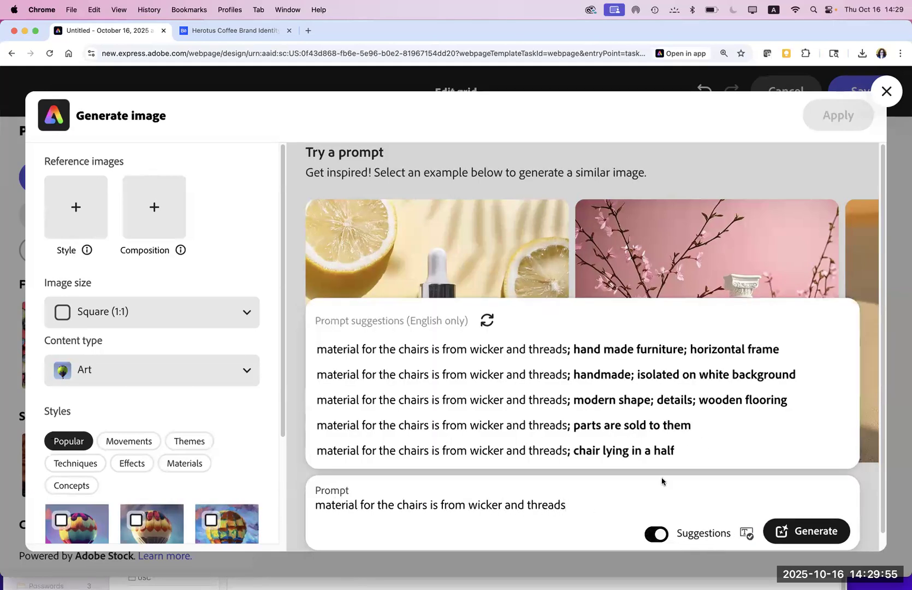
left_click(609, 401)
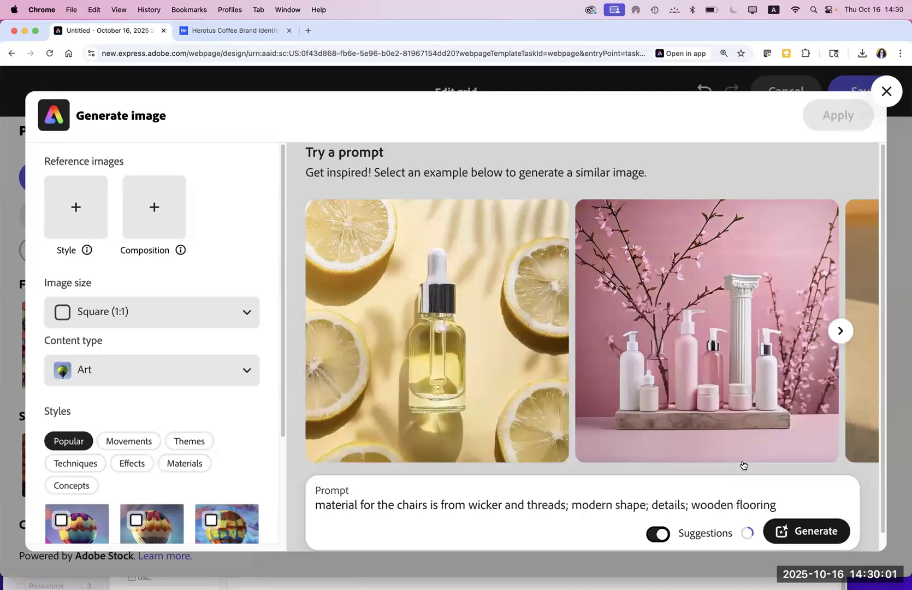
Step: Generate images from the wicker chair prompt, then reload the stalled editor page
left_click(790, 531)
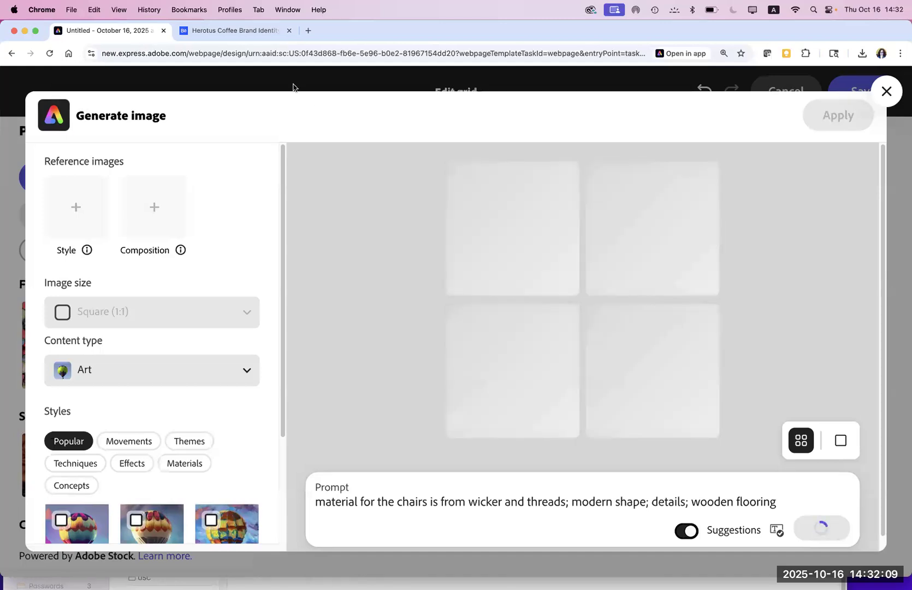
left_click(49, 53)
Step: Confirm the reload, scroll to the plant photo and nudge its empty content box toward the middle
left_click(476, 229)
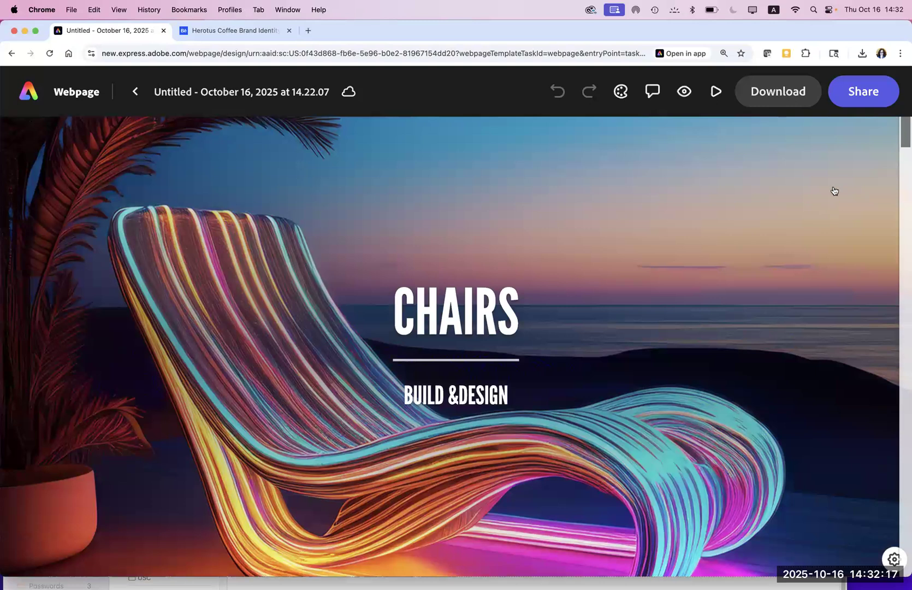
left_click_drag(904, 145, 904, 317)
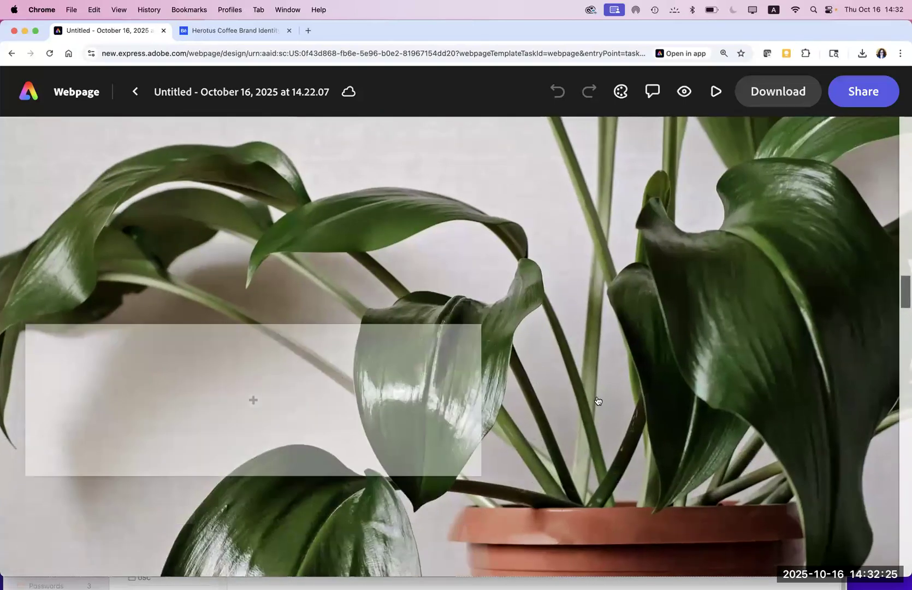
left_click(251, 400)
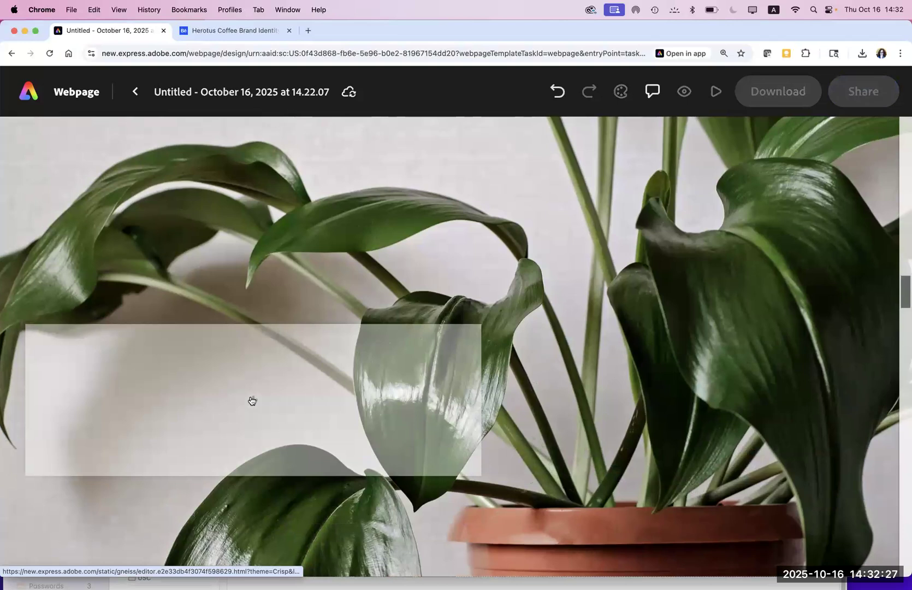
left_click_drag(252, 400, 216, 380)
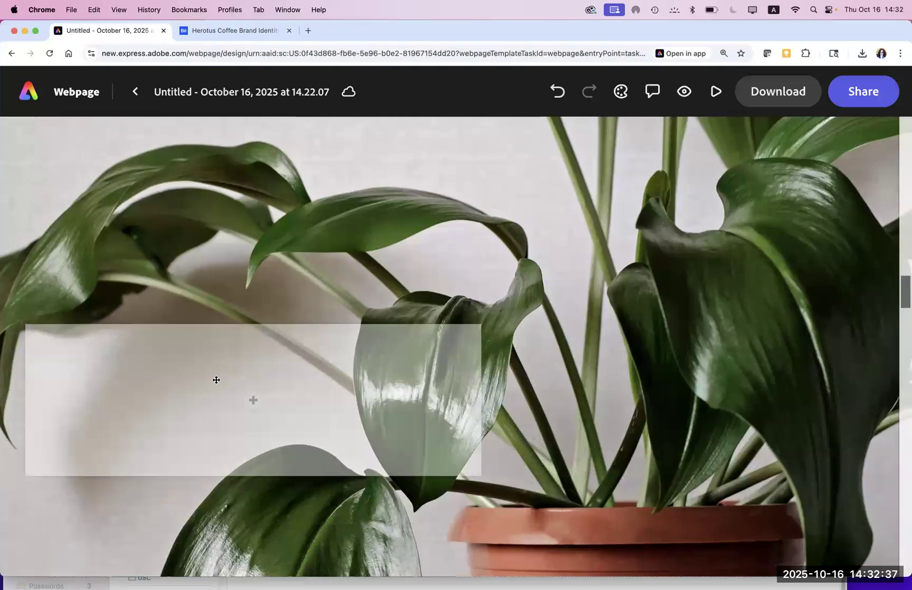
Step: Try adding a photo to the empty content box and reposition it slightly
left_click(237, 394)
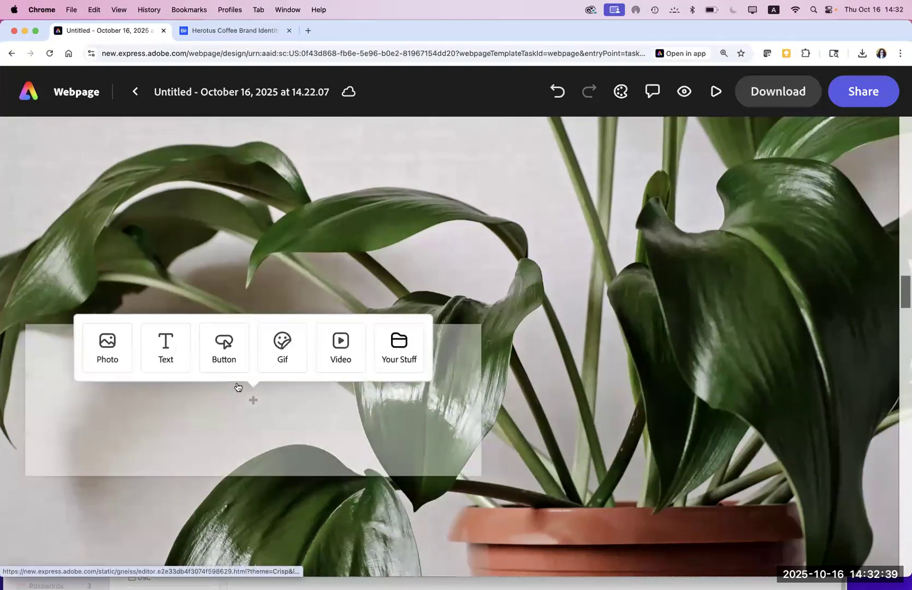
left_click_drag(229, 388, 214, 206)
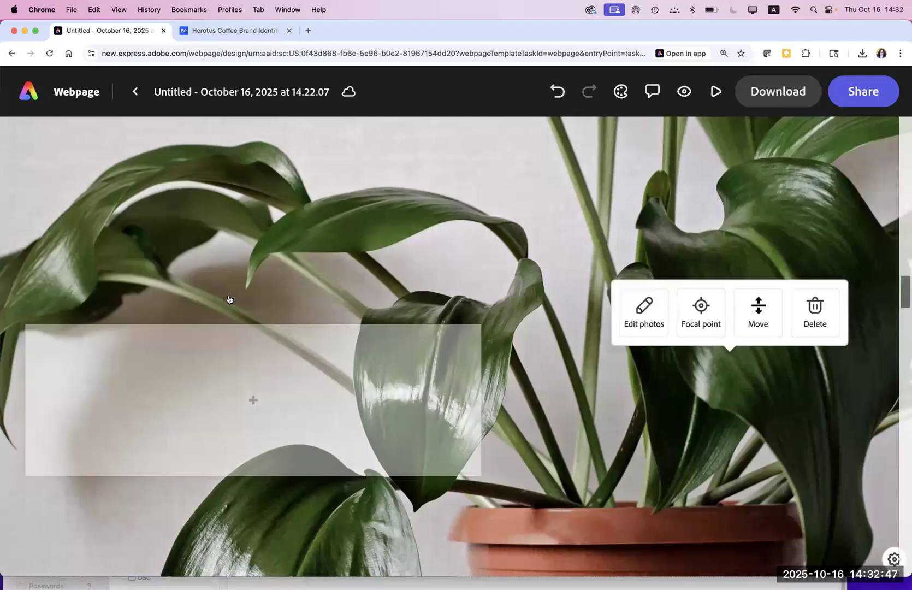
left_click(251, 398)
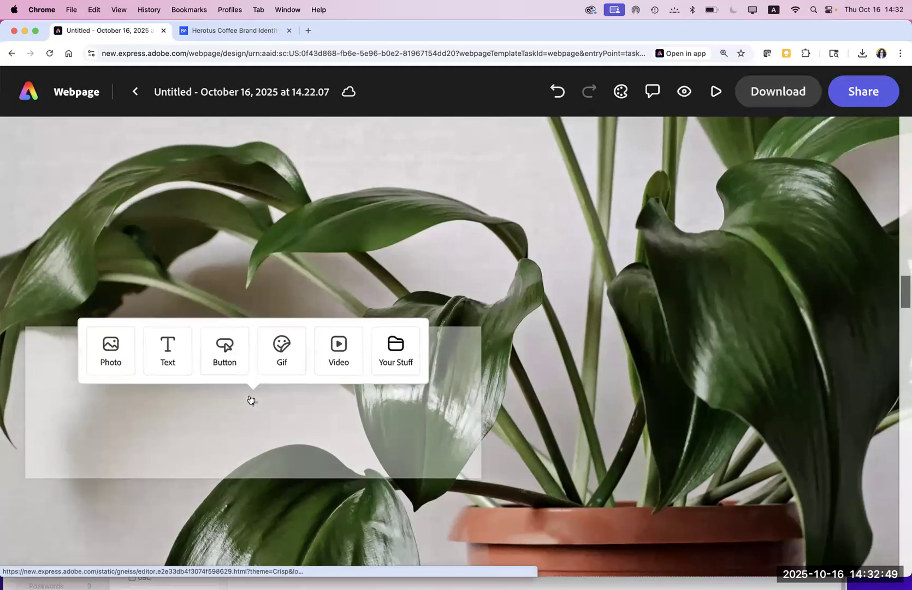
left_click(114, 357)
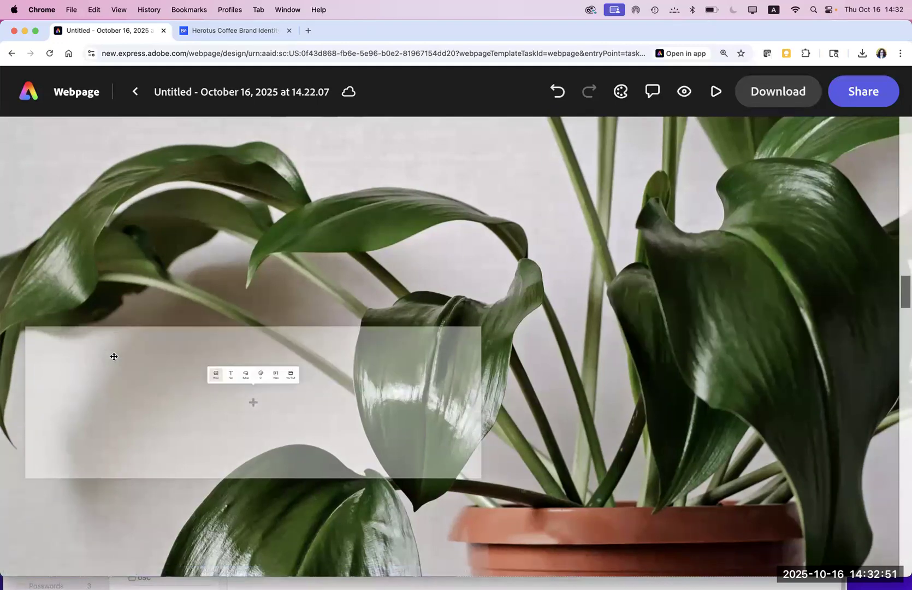
left_click(256, 398)
left_click(231, 392)
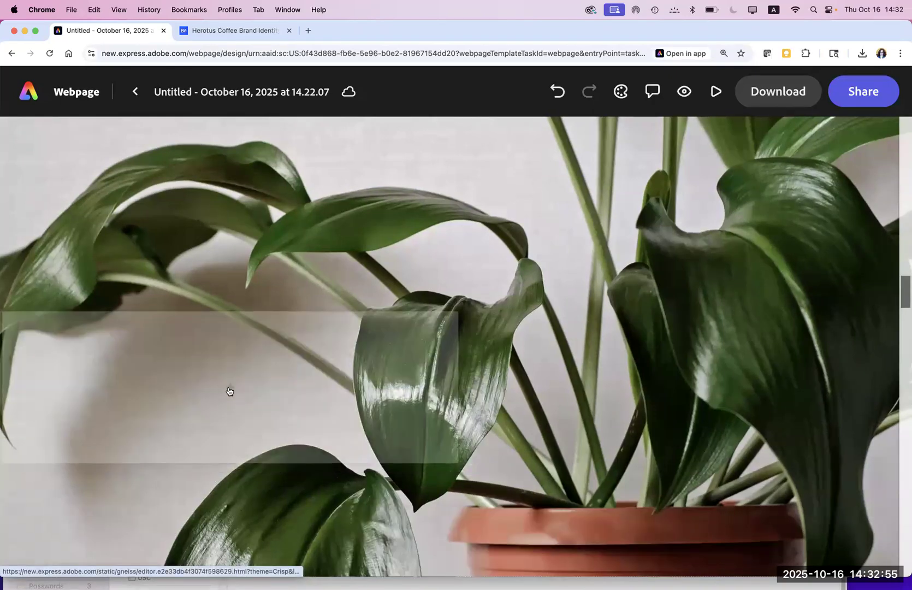
left_click(229, 391)
left_click(228, 391)
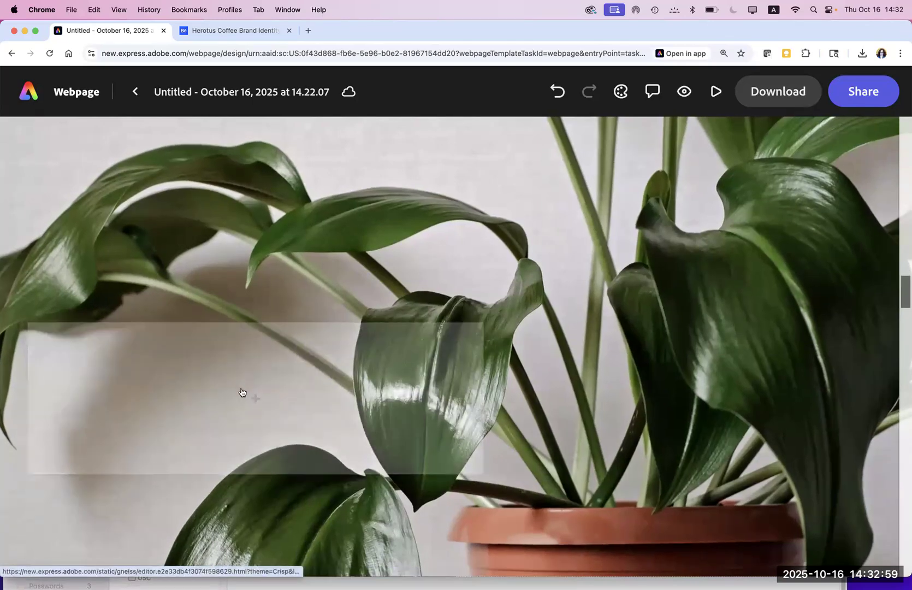
left_click(252, 393)
left_click(251, 392)
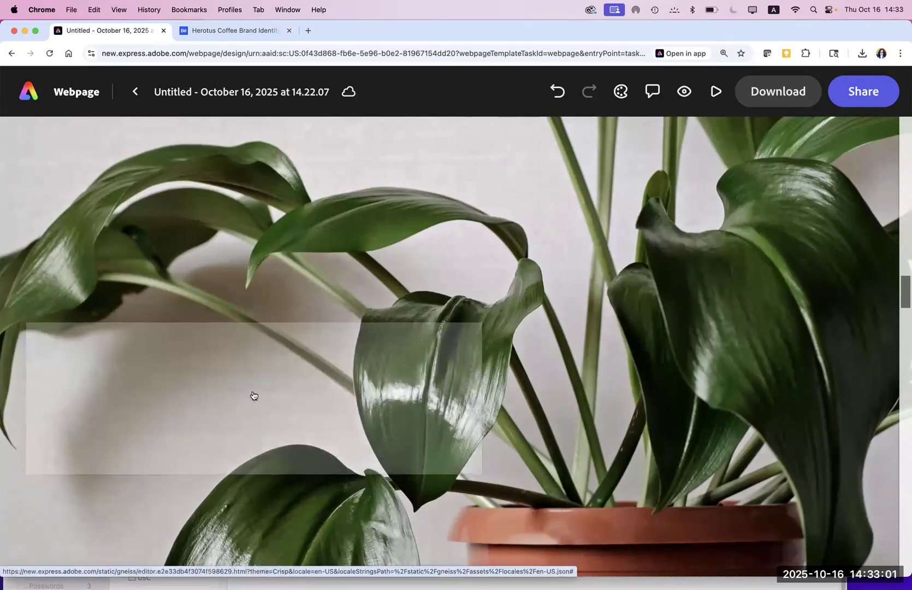
Step: Drag the empty content box to the plant photo's right edge
scroll(254, 395, "down", 1)
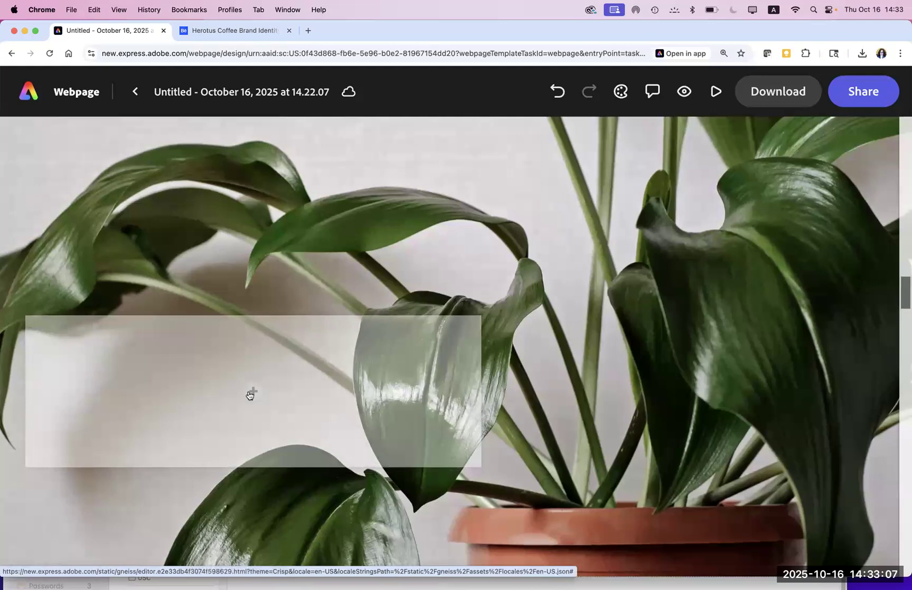
left_click(249, 395)
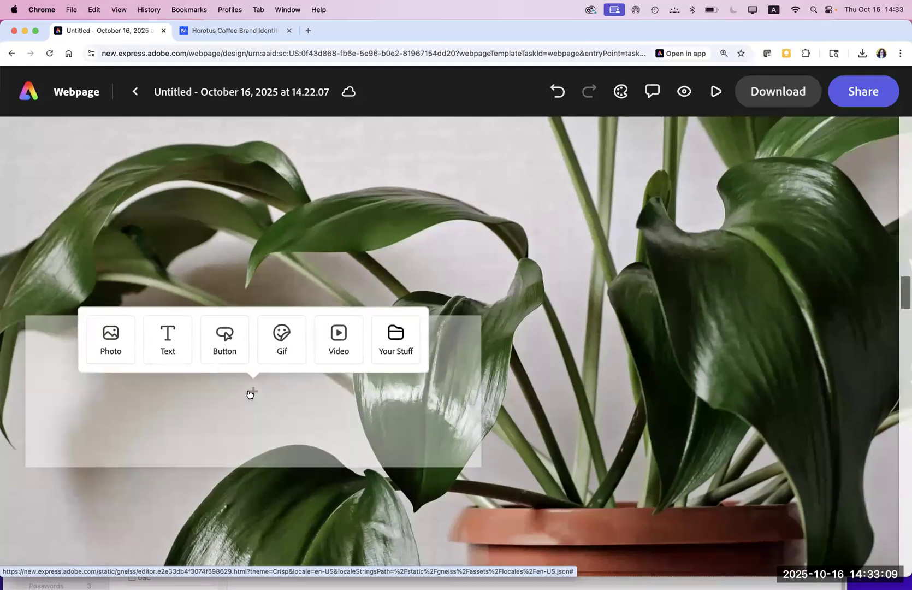
left_click(252, 392)
left_click(252, 393)
left_click(252, 392)
left_click(251, 393)
left_click(249, 390)
left_click(248, 387)
left_click(247, 387)
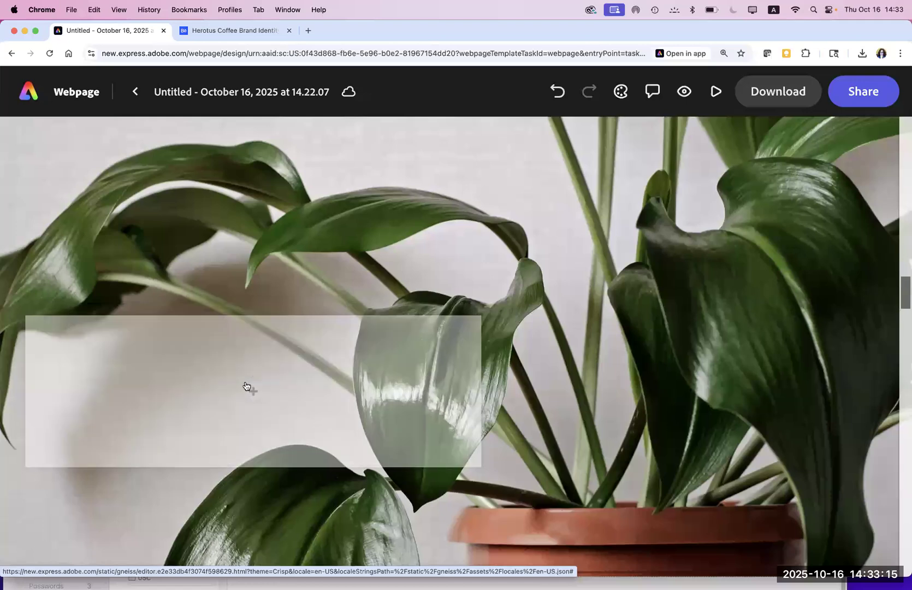
left_click(236, 377)
left_click(235, 377)
left_click_drag(231, 375, 906, 284)
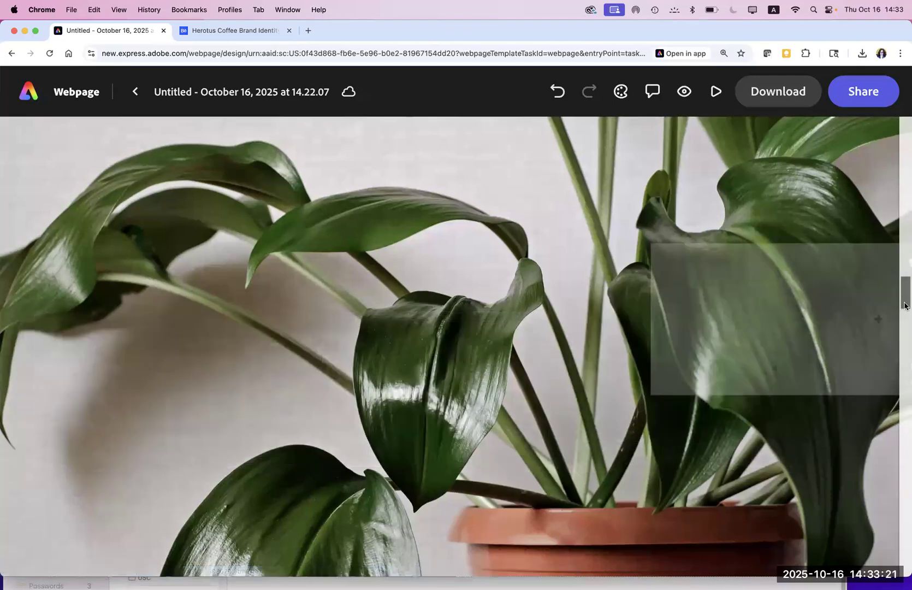
Step: Scroll to the bottom of the page and bring up the webpage's Download options
left_click(904, 331)
left_click(904, 355)
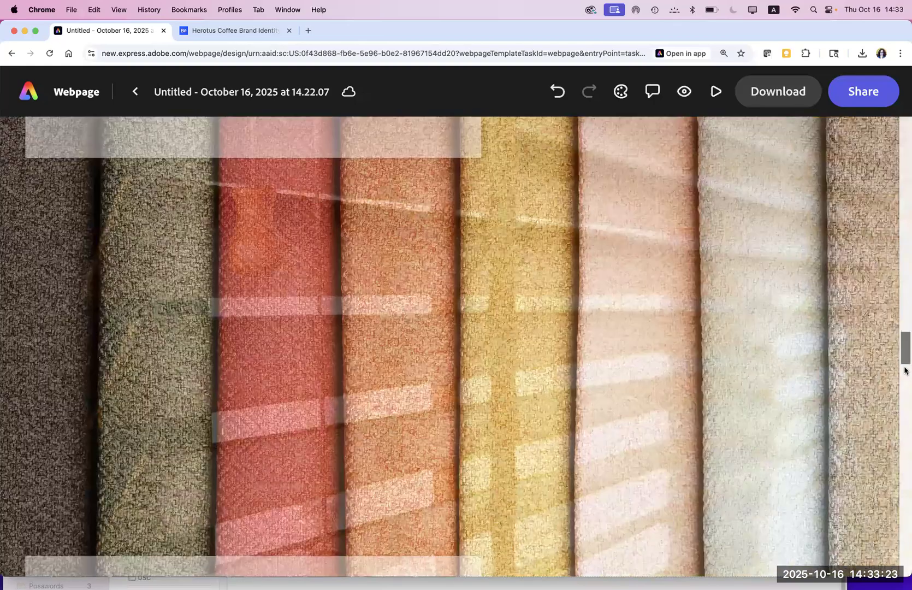
left_click(905, 388)
left_click_drag(904, 486, 877, 368)
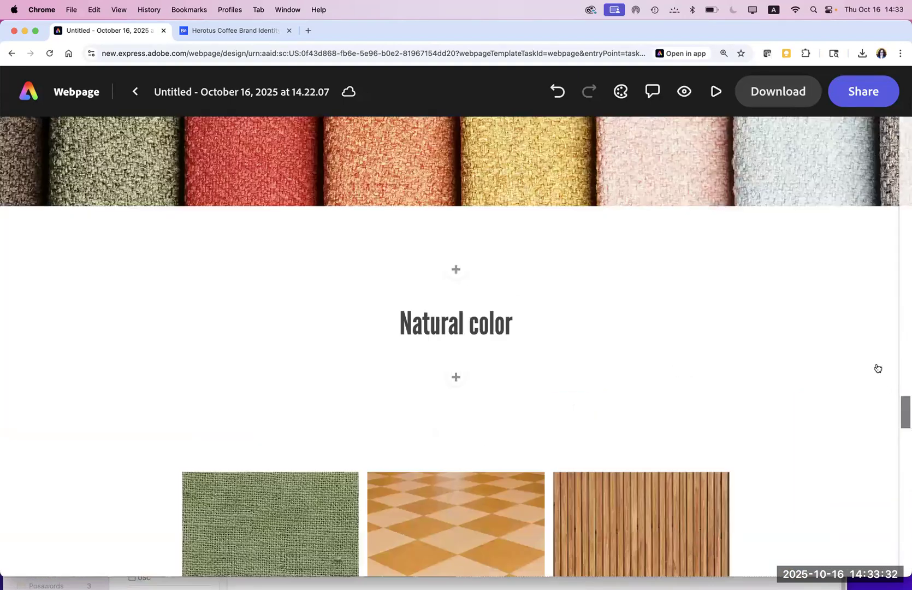
left_click(765, 93)
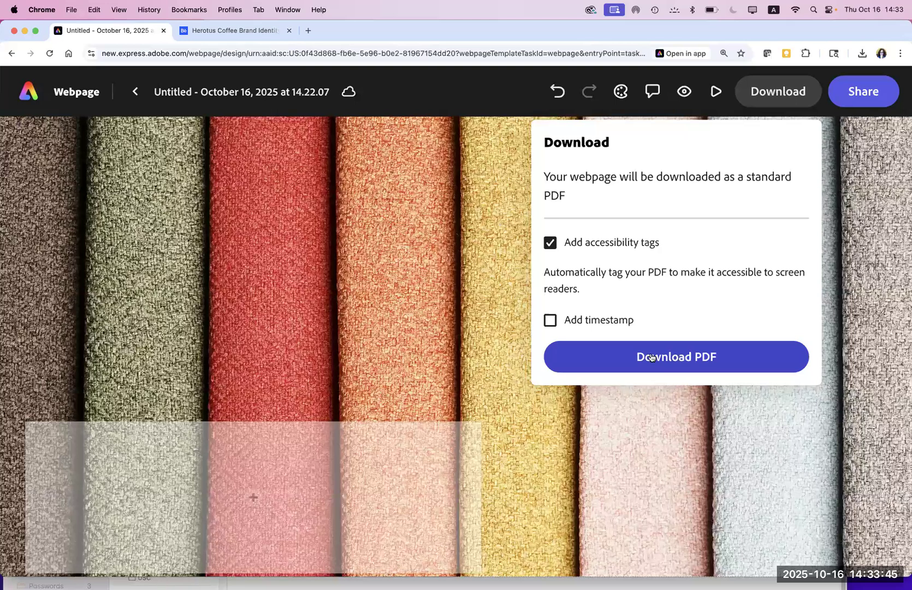
Step: Publish the webpage to the web, copy its public link, and start a new browser window
left_click(868, 96)
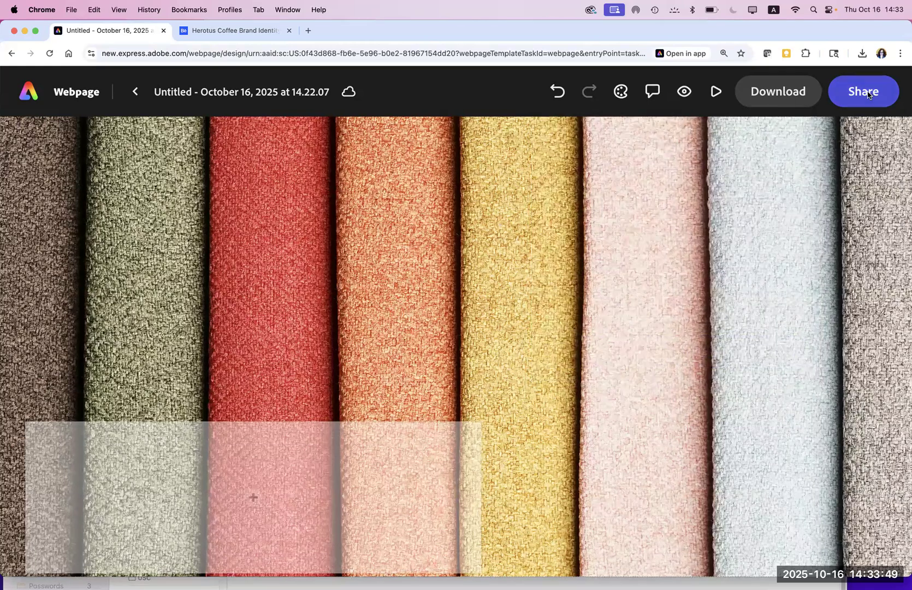
left_click(867, 94)
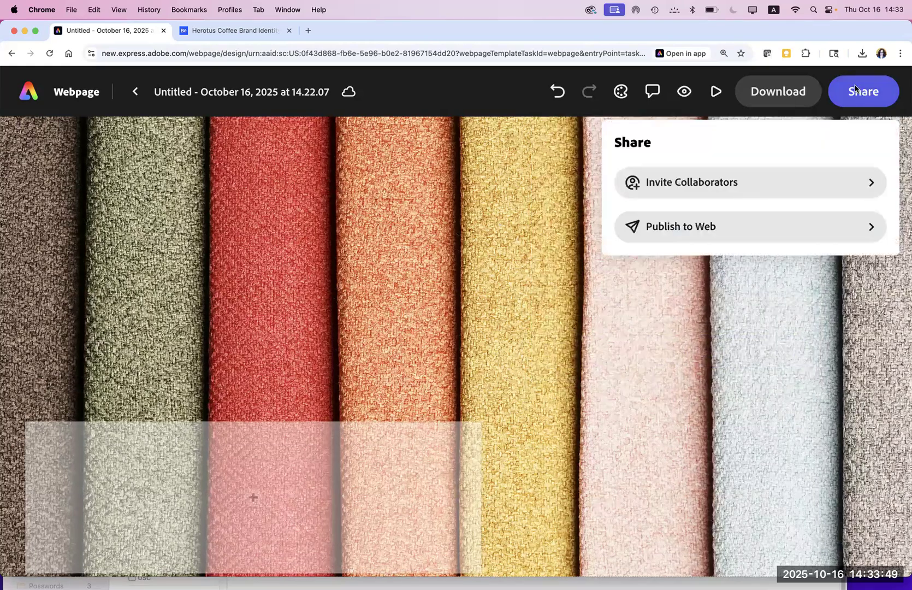
left_click(710, 228)
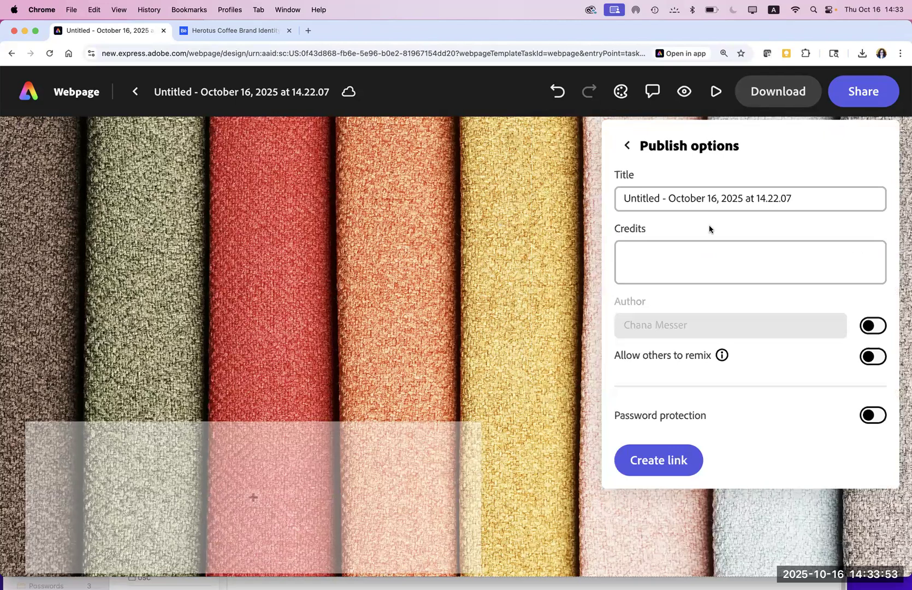
left_click(657, 463)
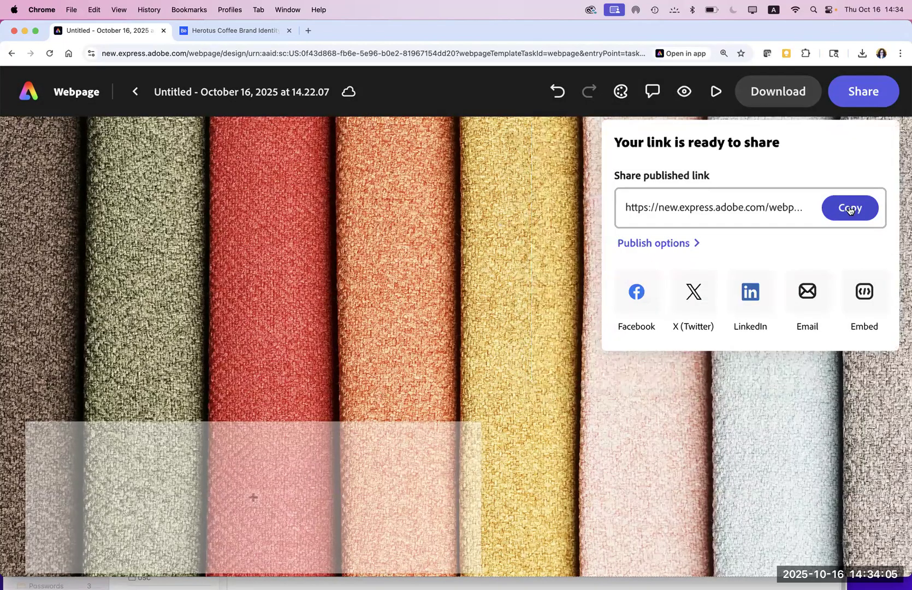
left_click(850, 210)
left_click(71, 10)
left_click(74, 41)
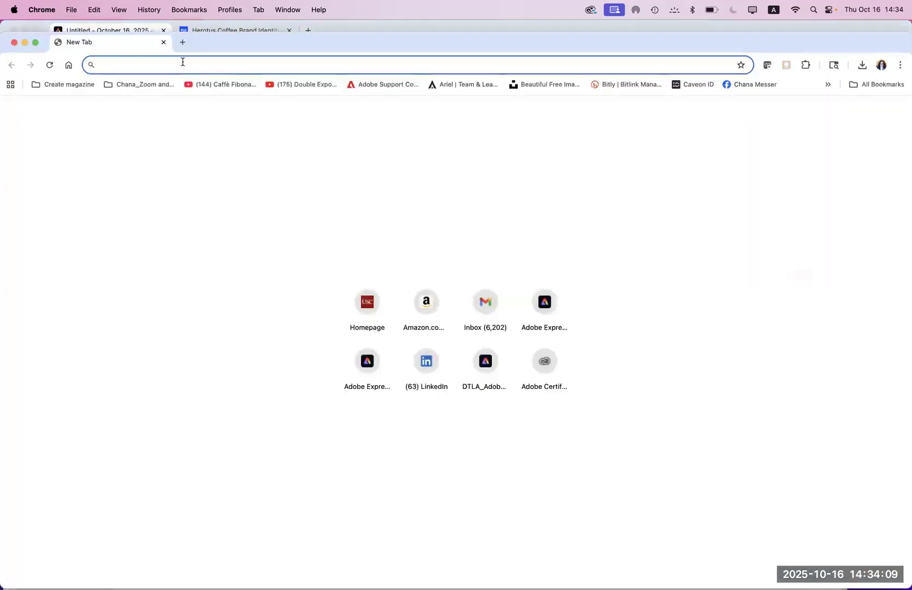
Step: Load the published CHAIRS page from the pasted link, scroll through it, then return to the editor
key("super+v")
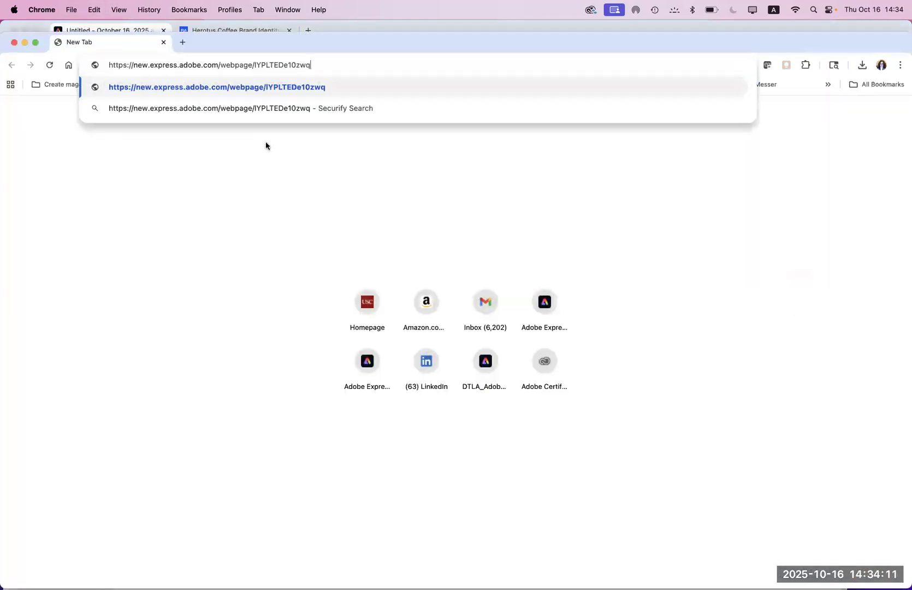
key("Return")
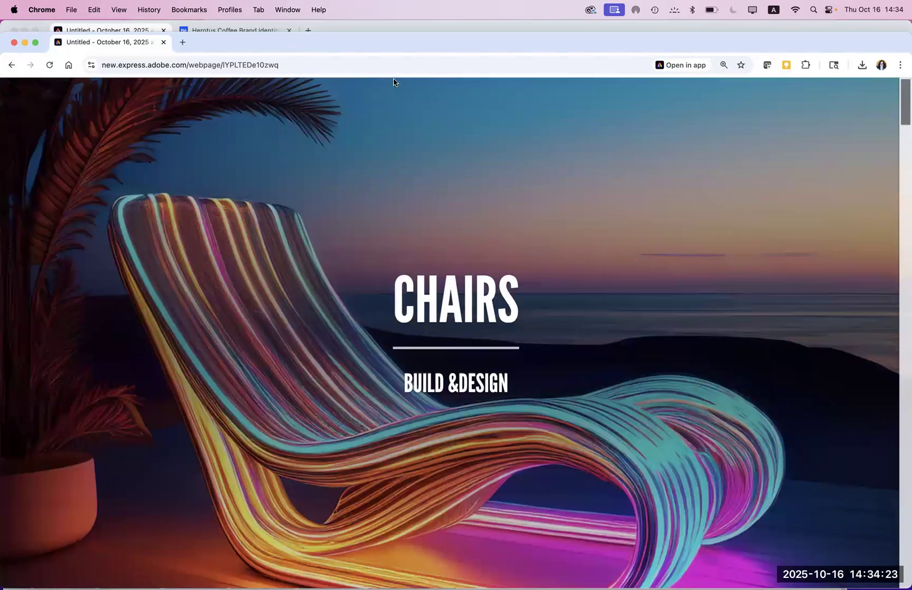
left_click_drag(901, 119, 815, 97)
left_click(113, 29)
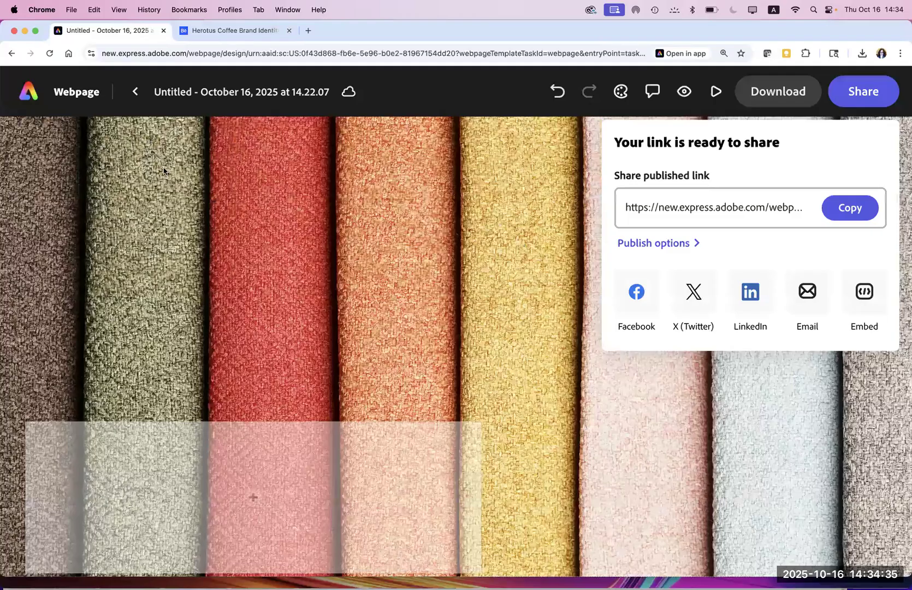
Step: Go to Create > Webpage and start a blank webpage with Create from scratch
left_click(29, 92)
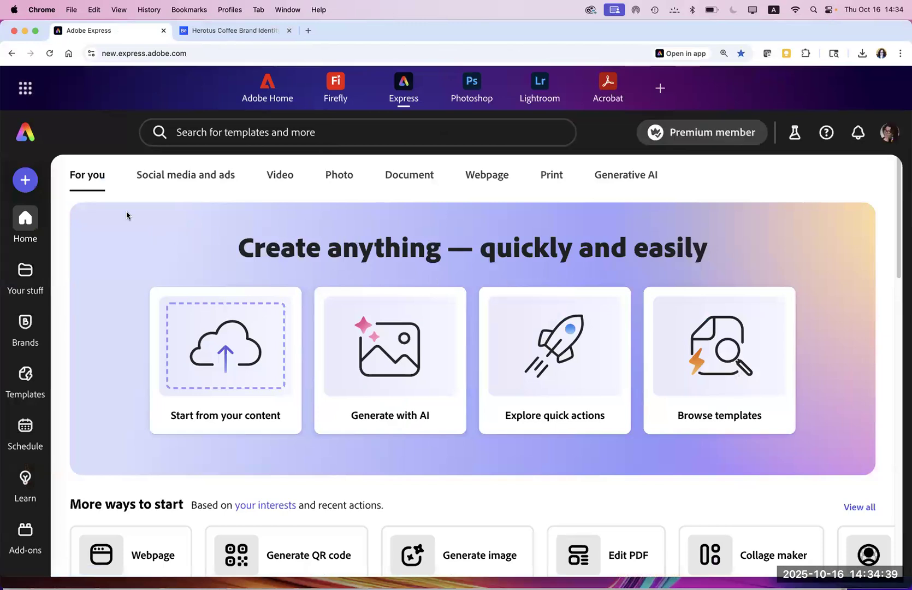
left_click(24, 178)
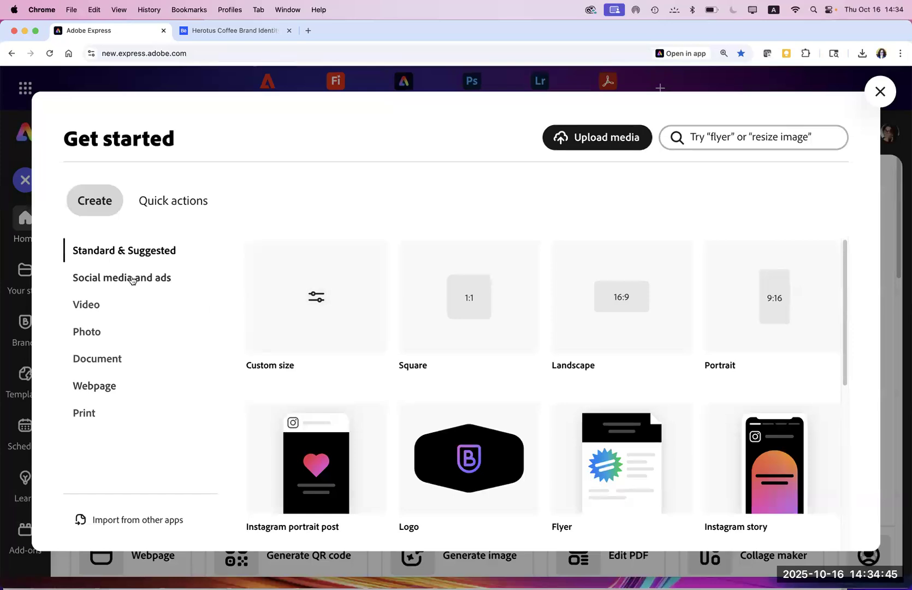
left_click(94, 387)
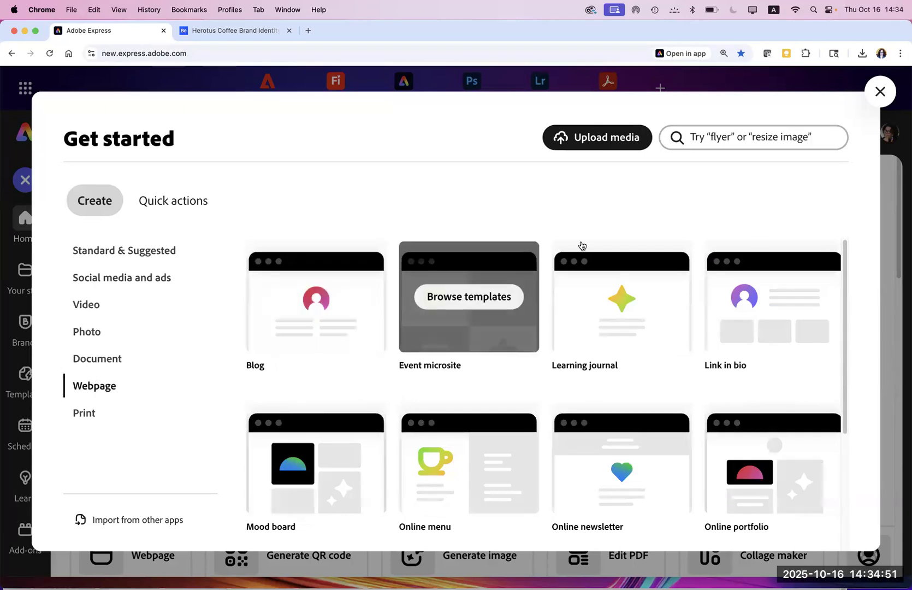
left_click_drag(847, 288, 852, 431)
scroll(852, 431, "down", 1)
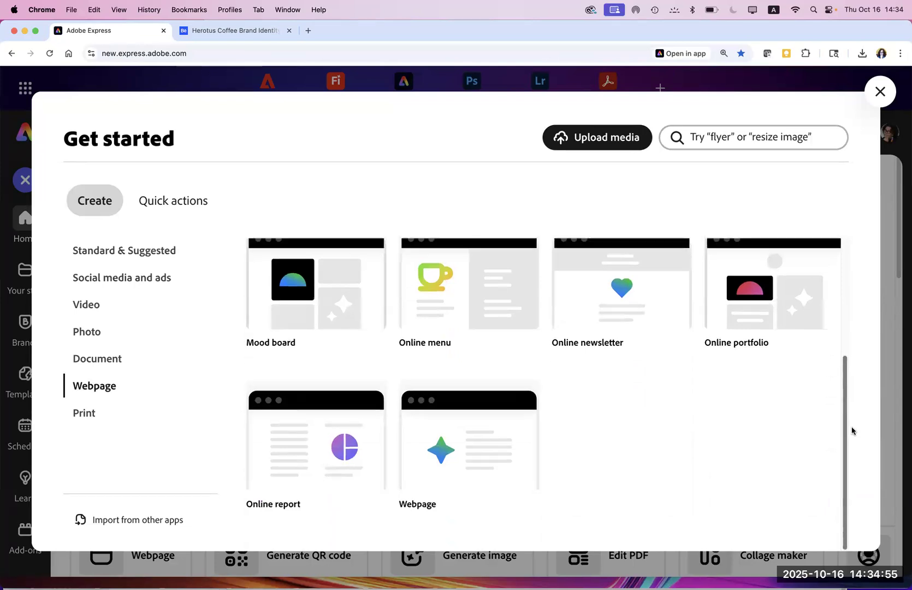
mouse_move(469, 445)
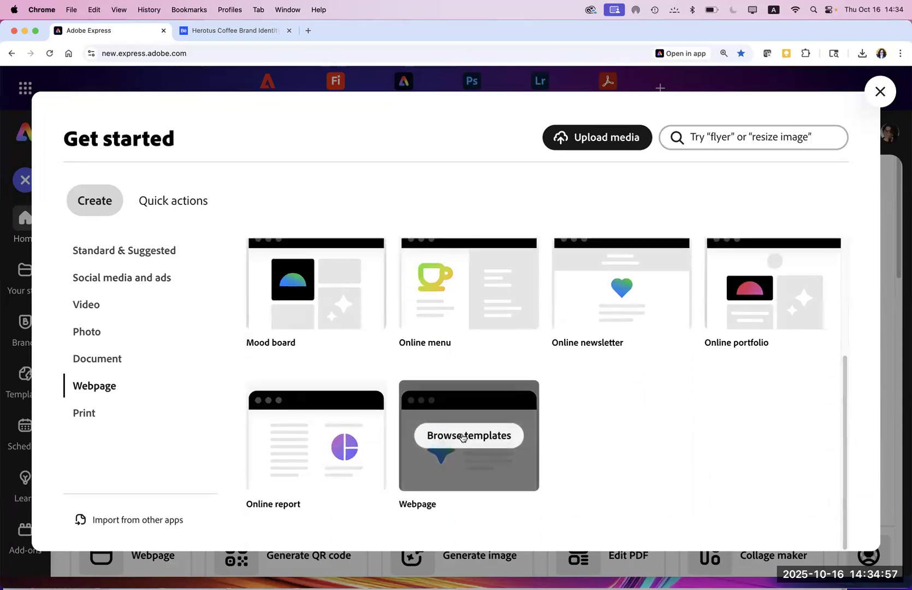
left_click(429, 490)
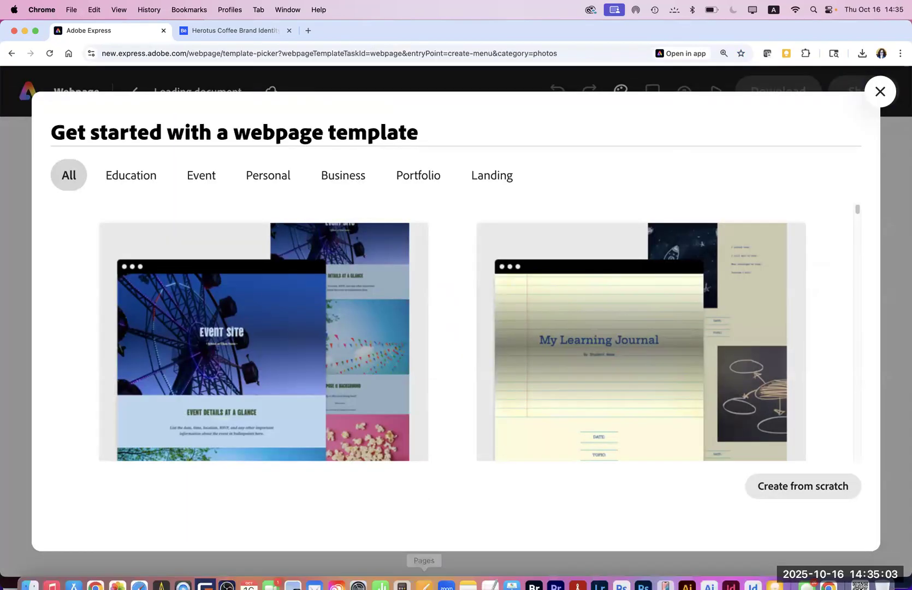
left_click(779, 487)
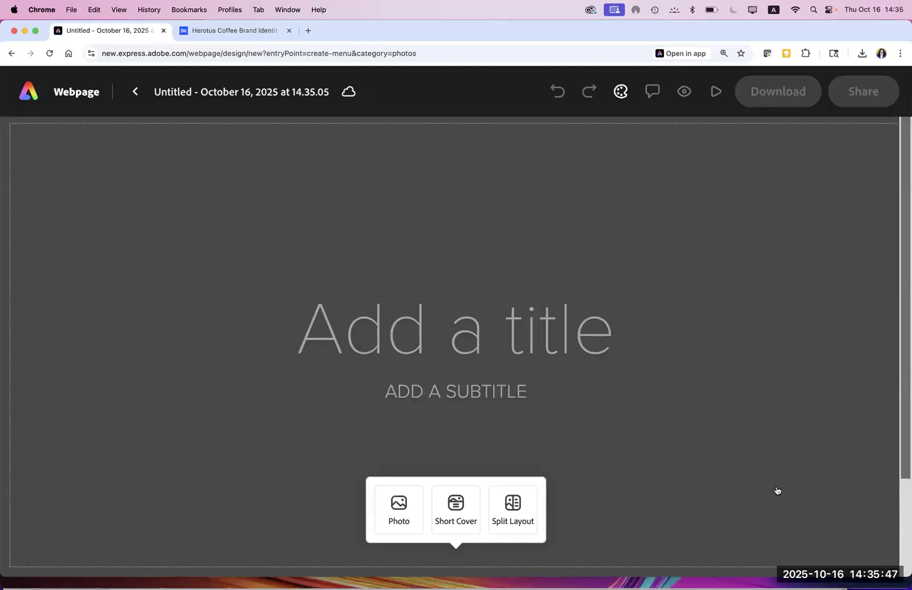
Step: Title the page 'Digital Art' and add the subtitle 'DIGITAL ART BY' followed by the artist's name
left_click(415, 334)
type("D")
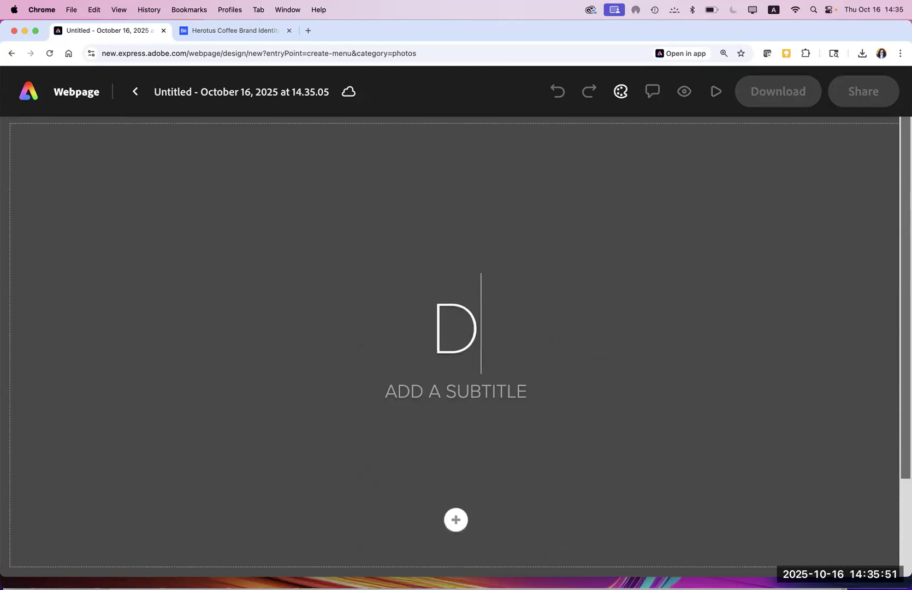
type("igital ")
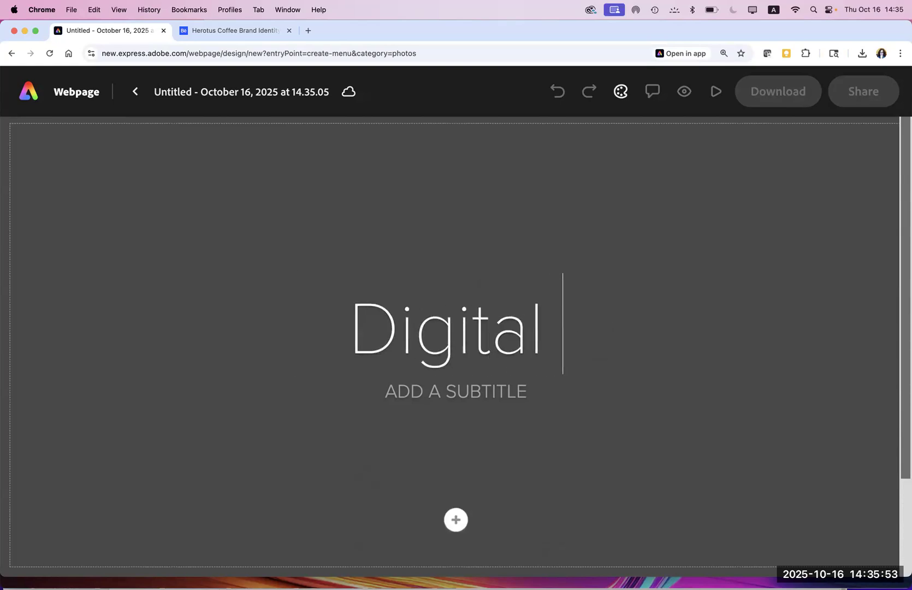
type("Art")
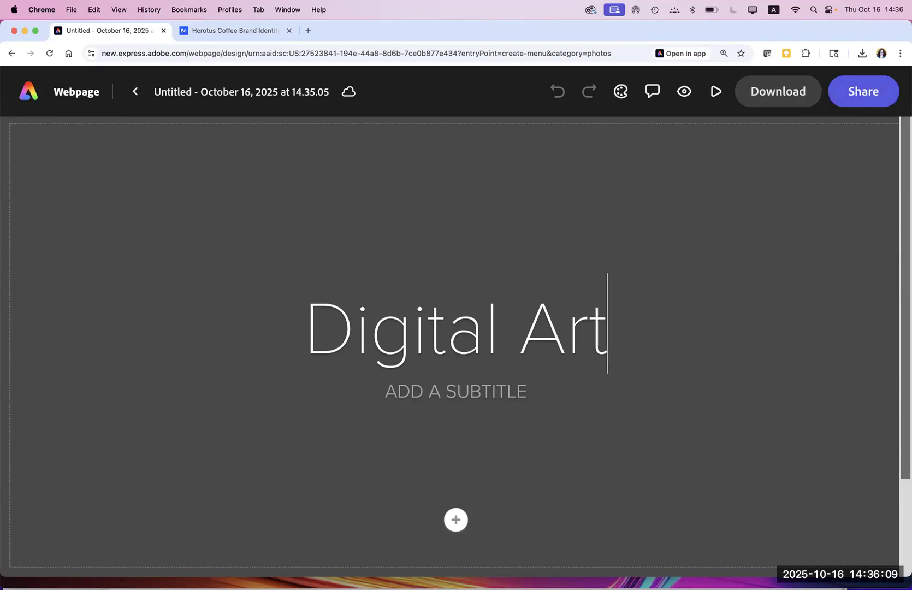
left_click(446, 393)
type("DIGIR")
key("BackSpace")
type("TAL ")
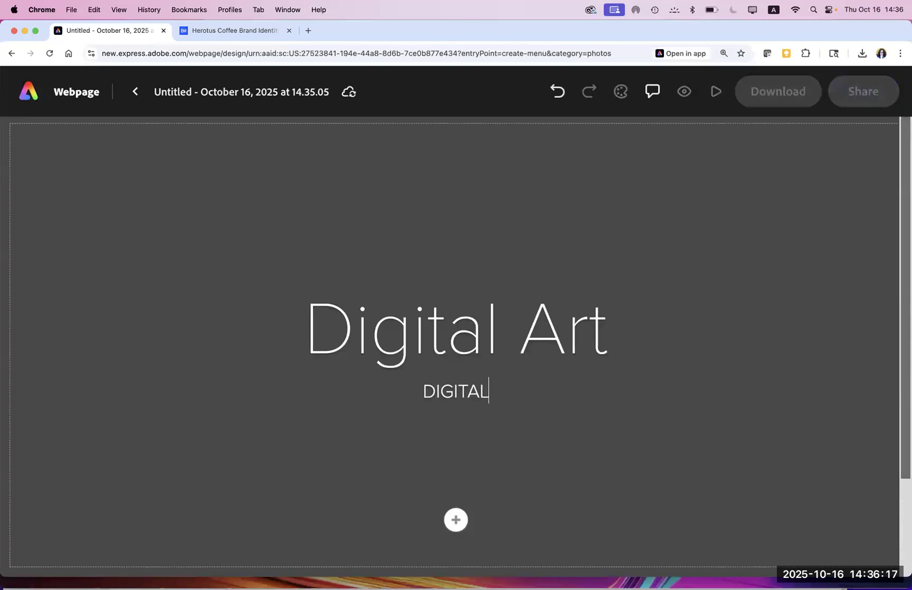
type("RT")
key("BackSpace")
key("BackSpace")
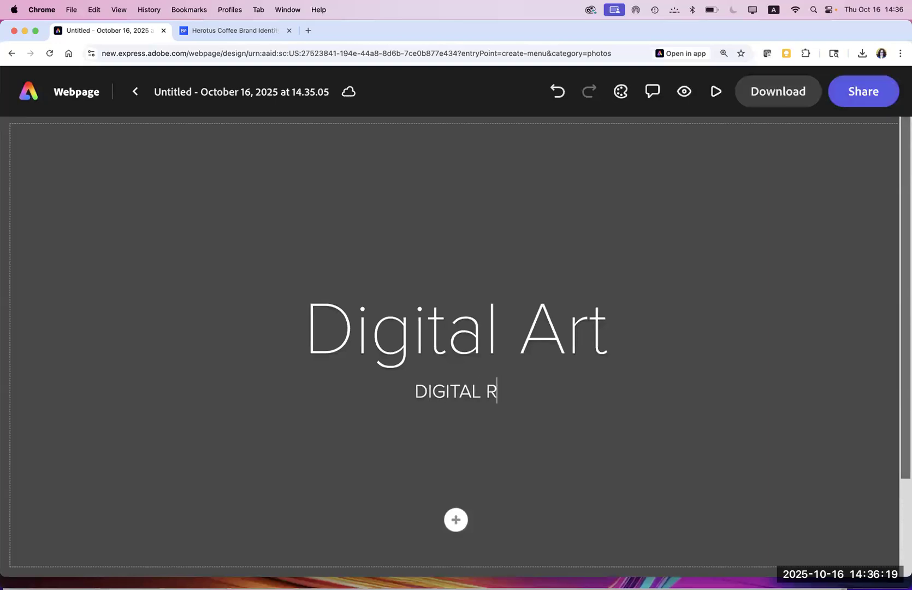
type("ART")
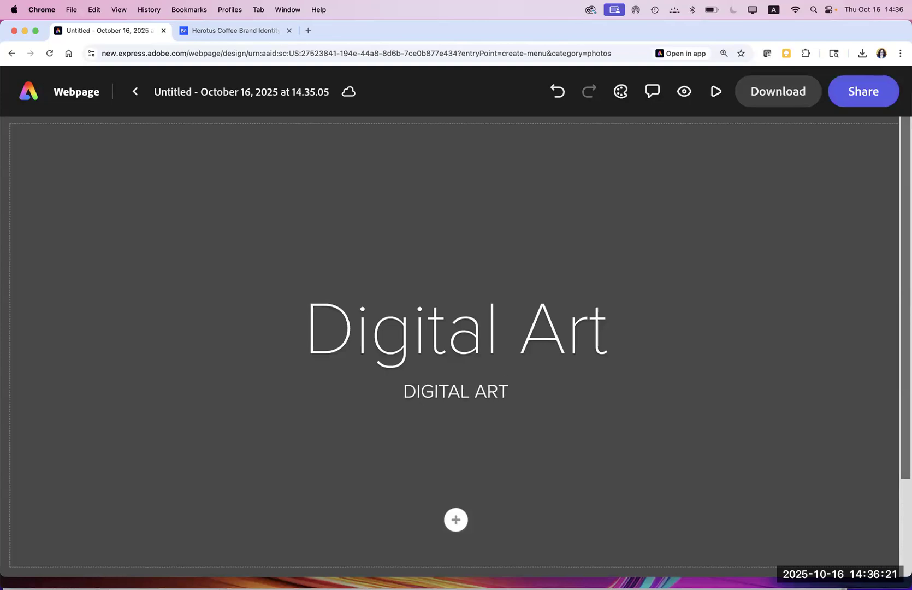
type(" BY CHANA")
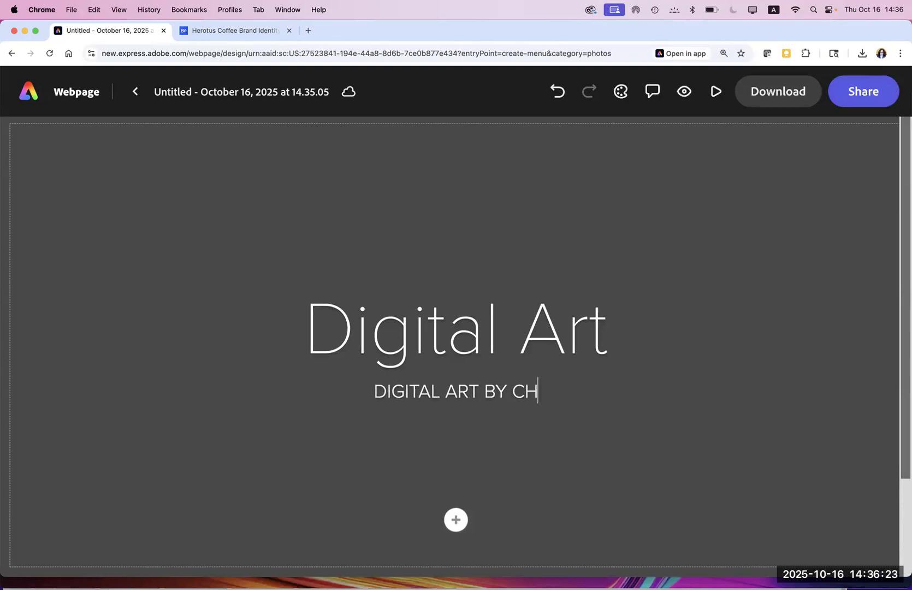
left_click(456, 521)
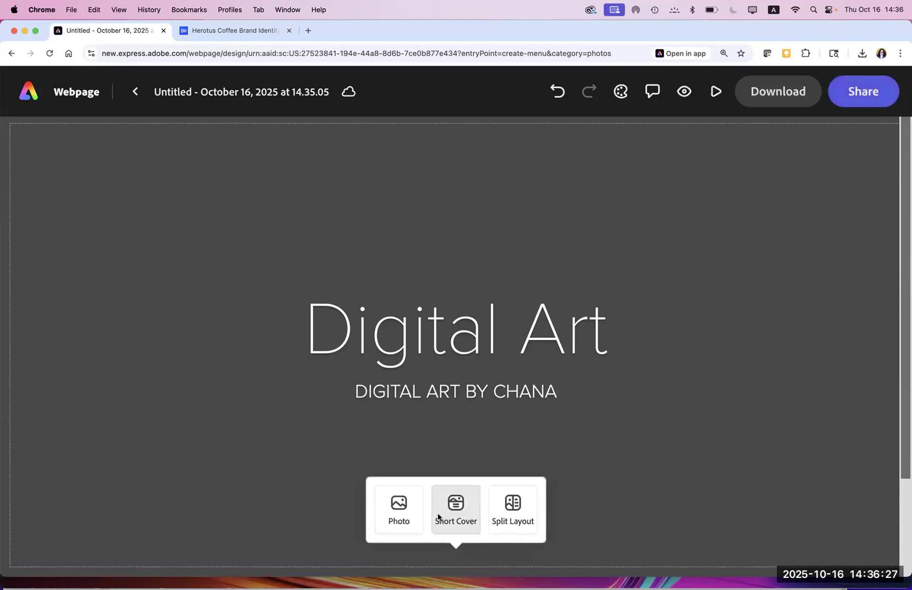
Step: Add a photo block and choose to upload an image from the computer
left_click(400, 510)
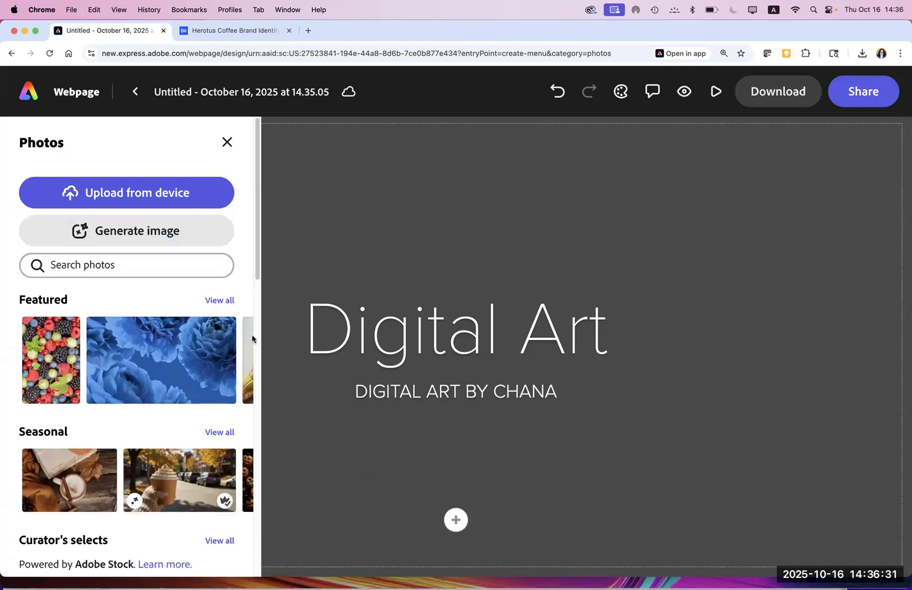
mouse_move(253, 339)
left_click(167, 194)
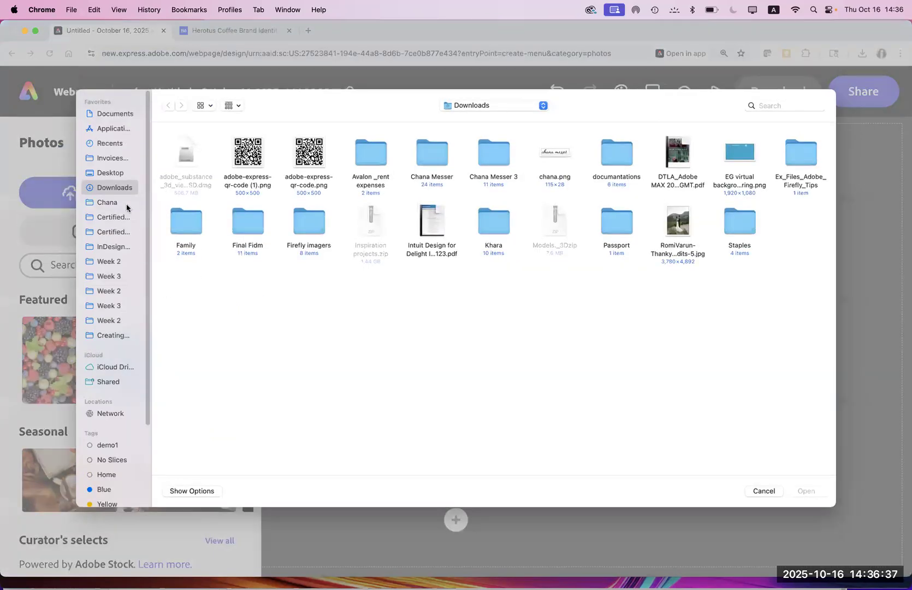
Step: Browse to Fresco files to upload > General and upload windows.png as the cover image
left_click(104, 203)
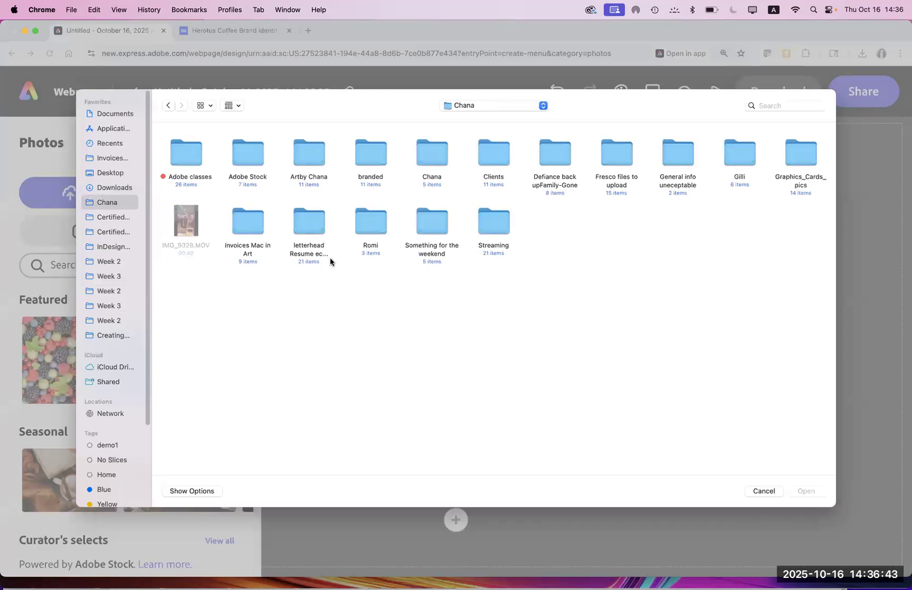
left_click(309, 164)
double_click(310, 164)
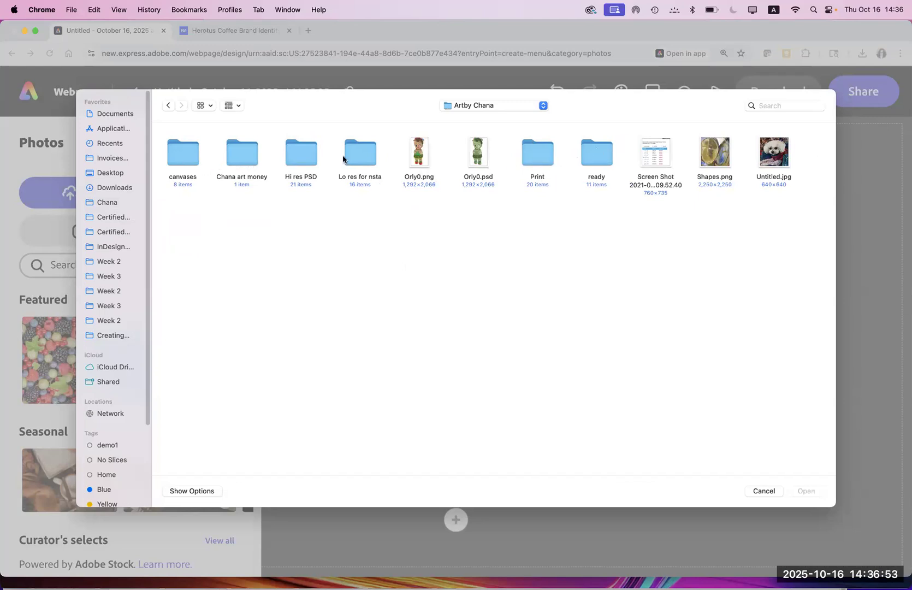
left_click(464, 105)
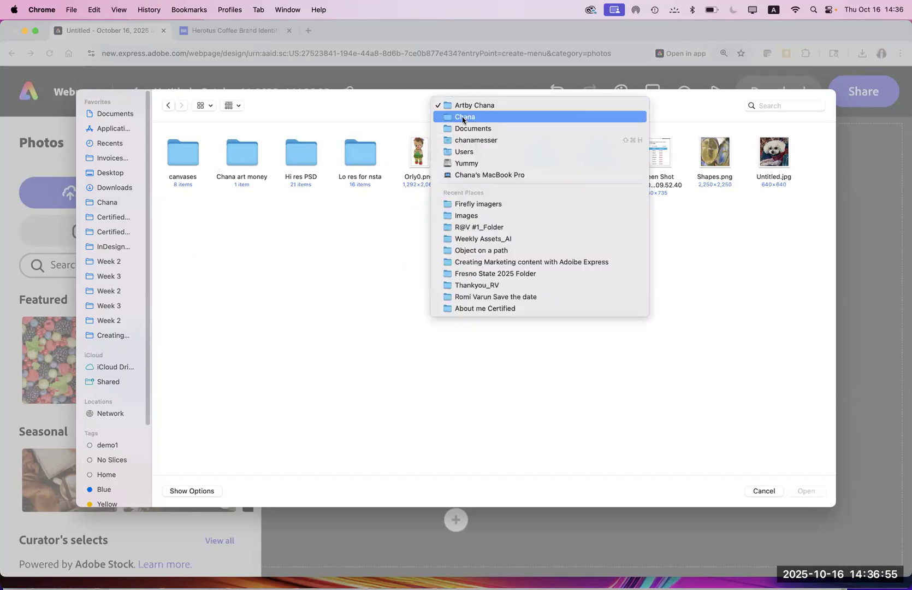
key("Return")
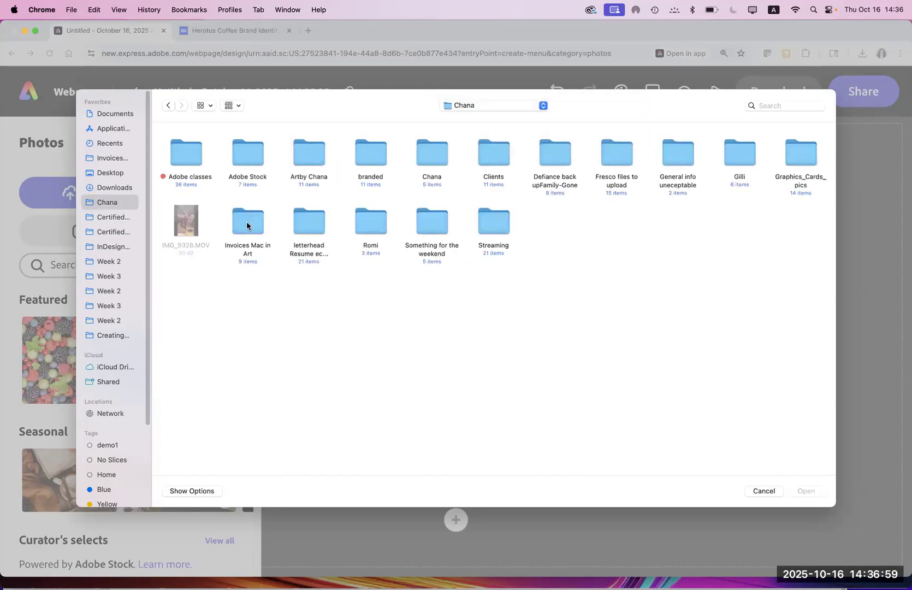
left_click(616, 156)
double_click(617, 156)
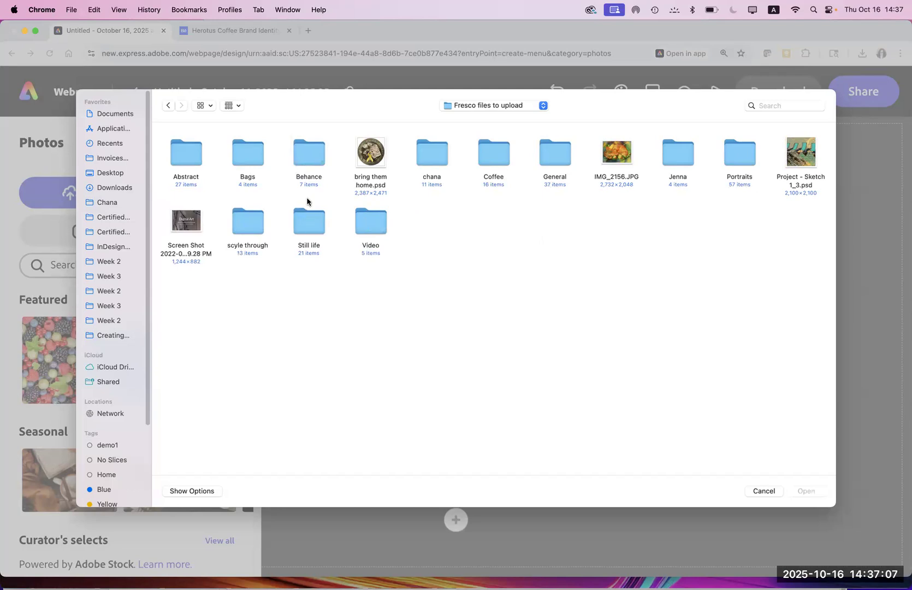
left_click(556, 163)
double_click(556, 162)
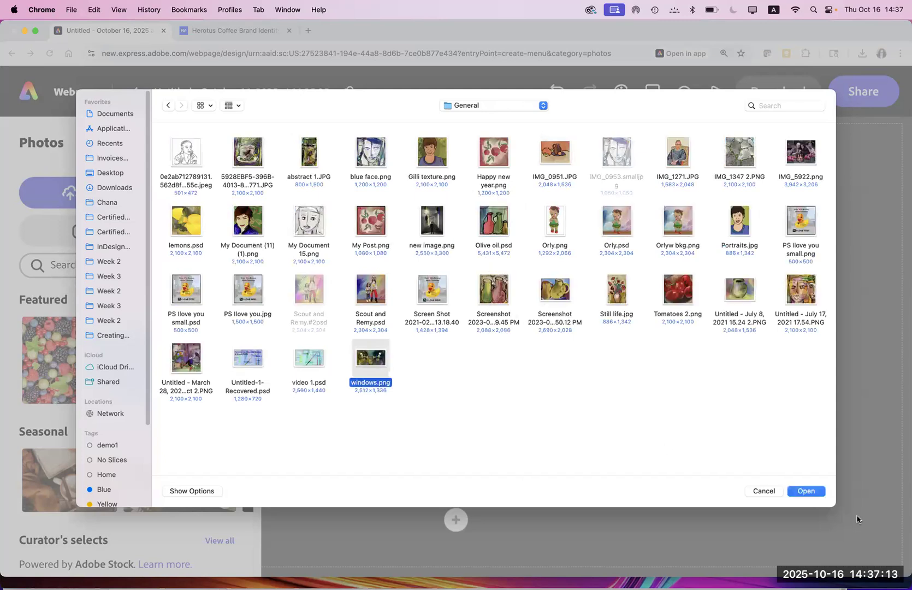
left_click(802, 491)
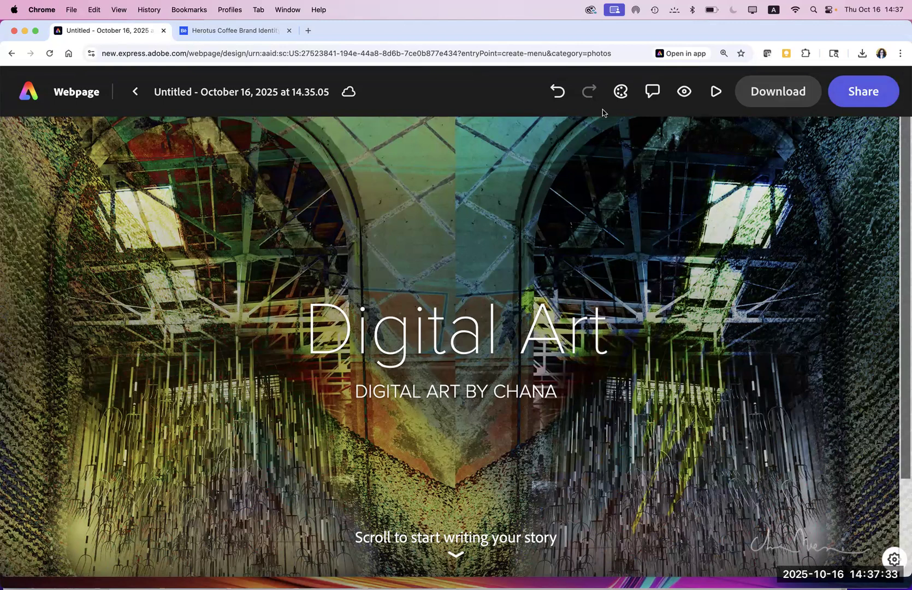
Step: Apply the Think Blue & go Green theme, giving the title and subtitle italic serif type
left_click(640, 96)
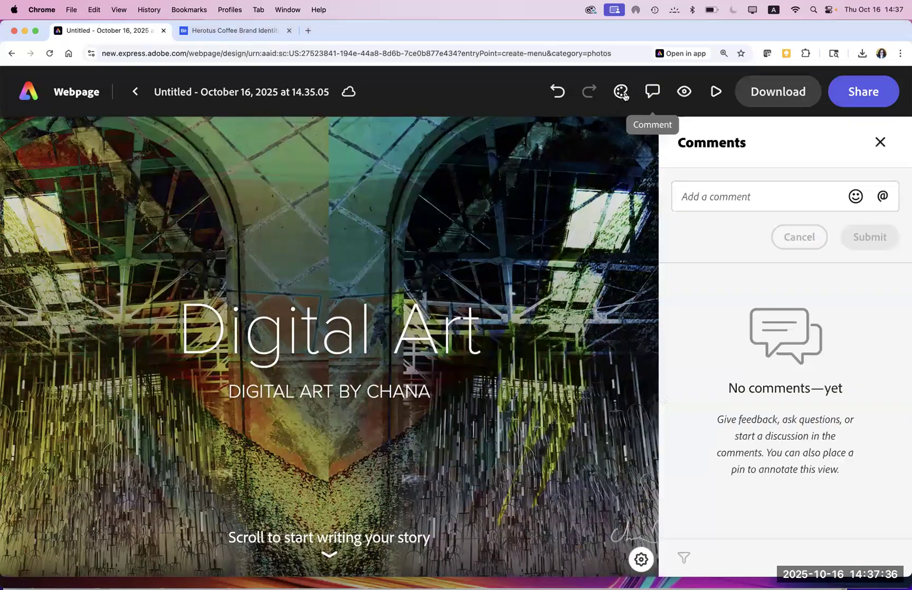
left_click(621, 91)
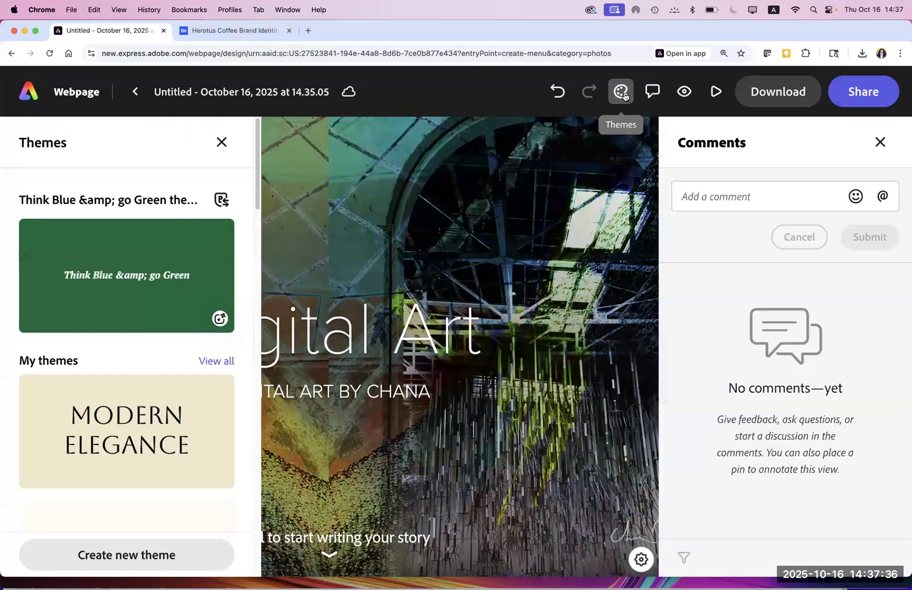
left_click(879, 143)
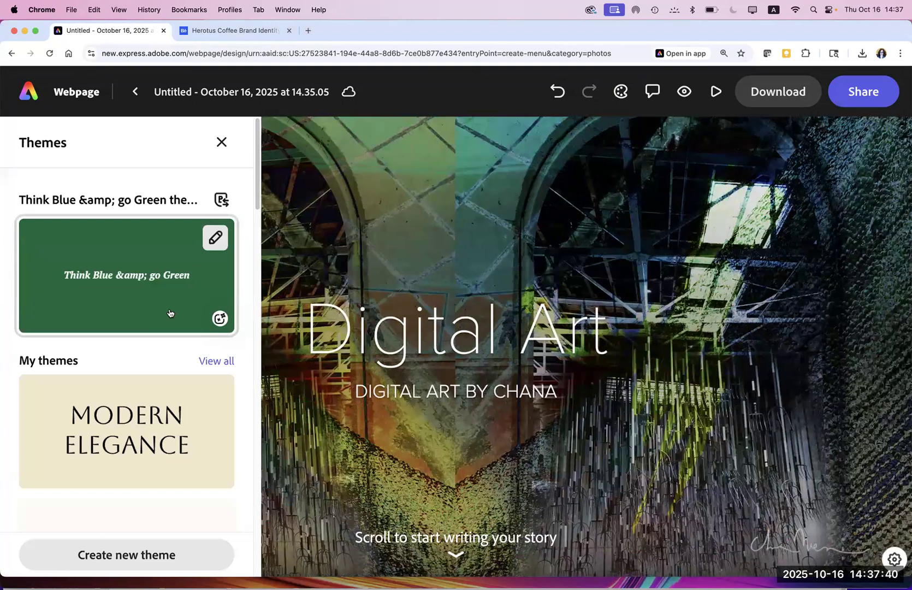
left_click(169, 312)
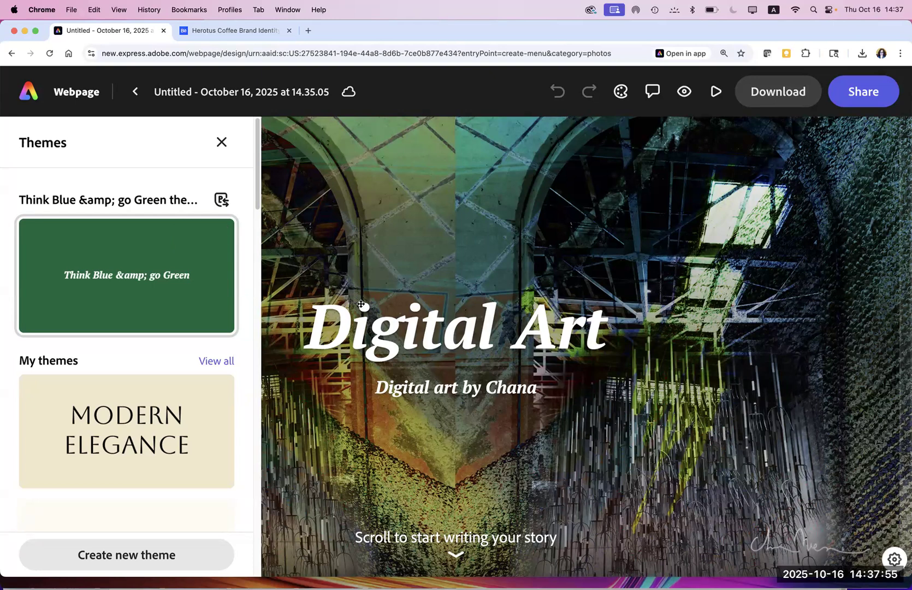
left_click(222, 142)
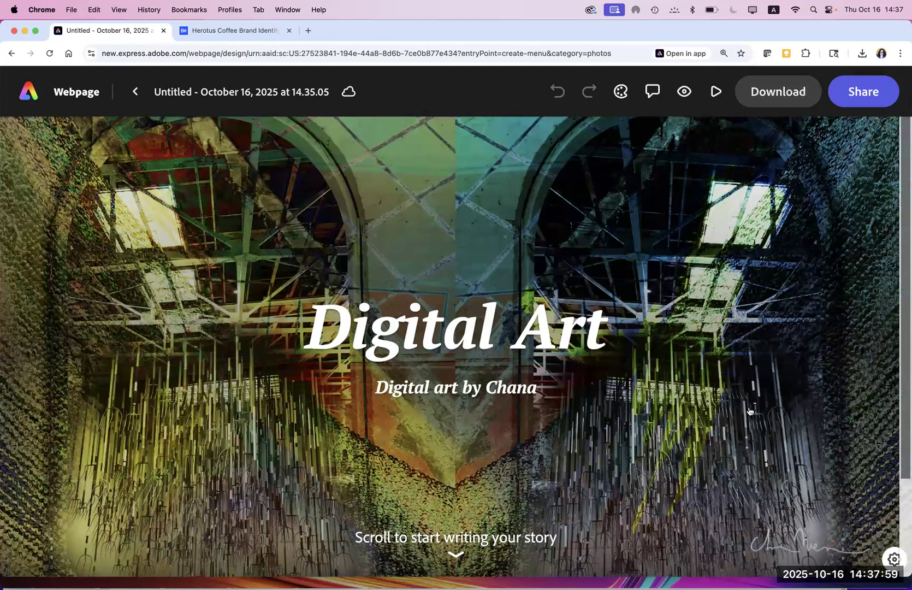
left_click(475, 458)
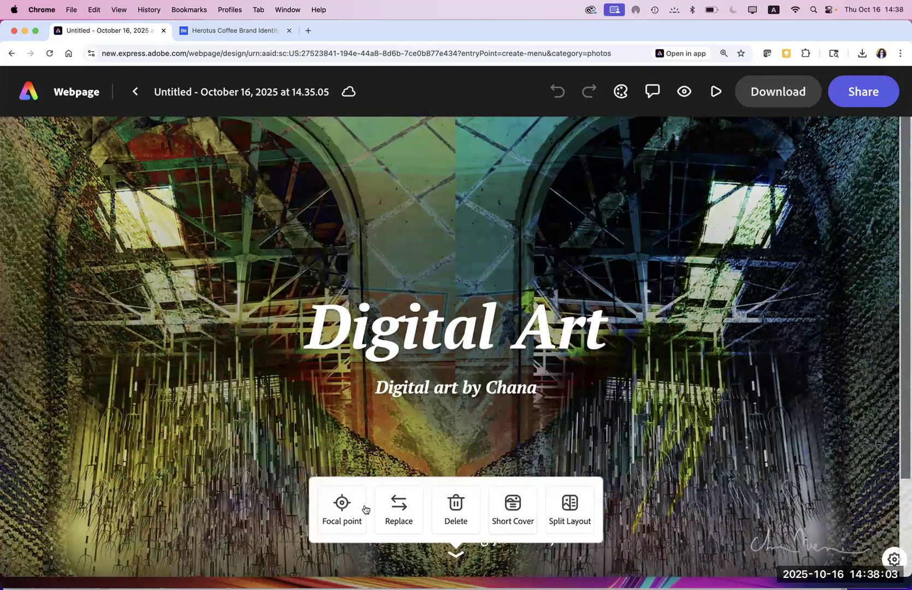
left_click(511, 516)
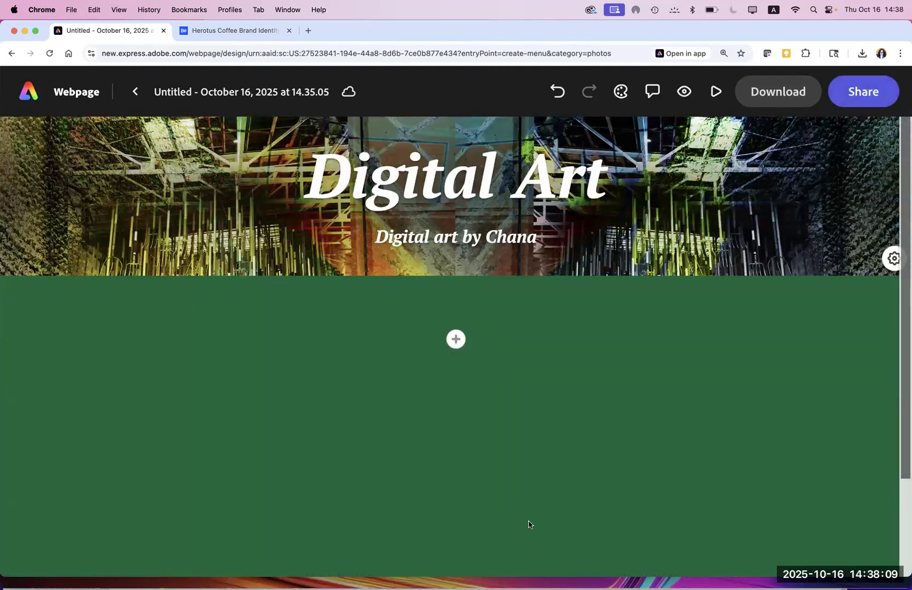
left_click(557, 254)
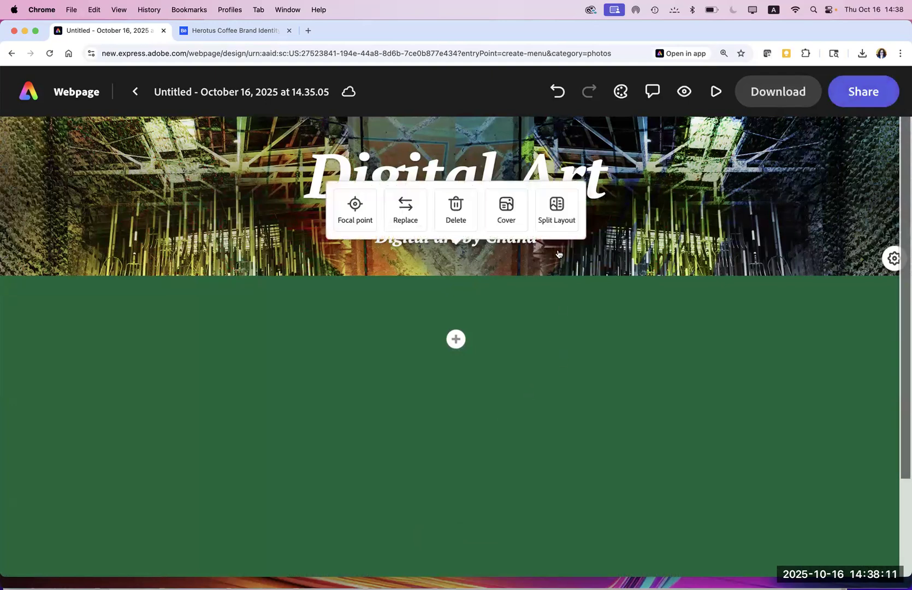
left_click(516, 213)
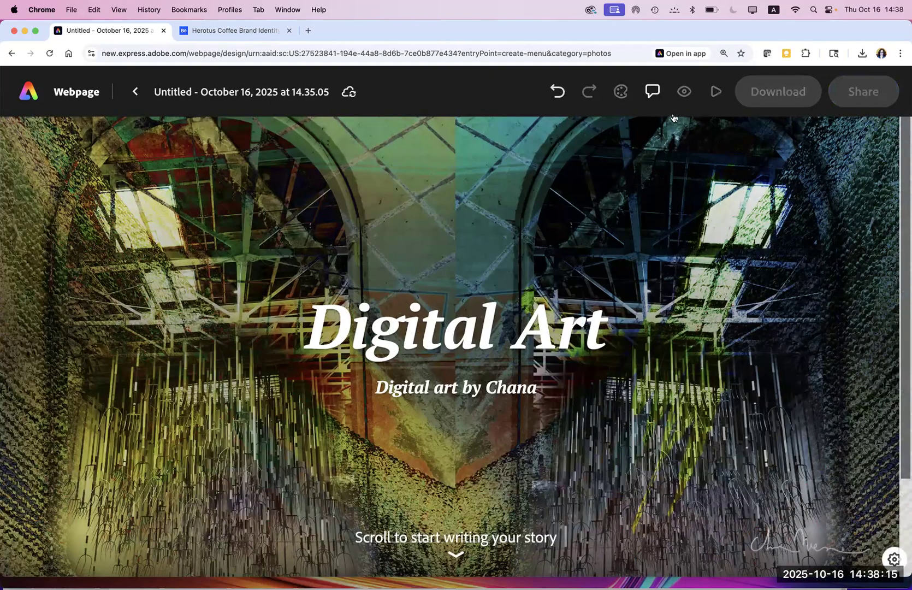
left_click(652, 94)
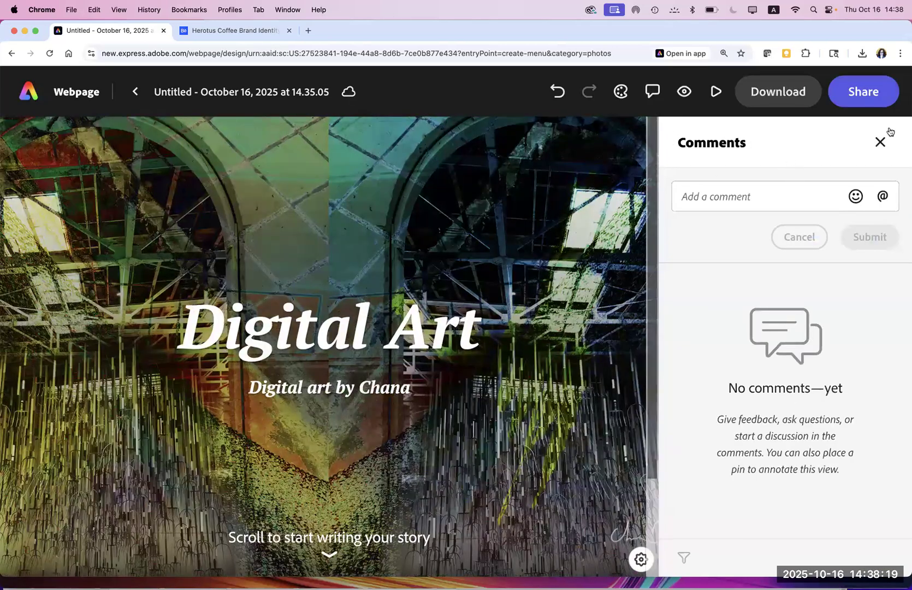
left_click(881, 141)
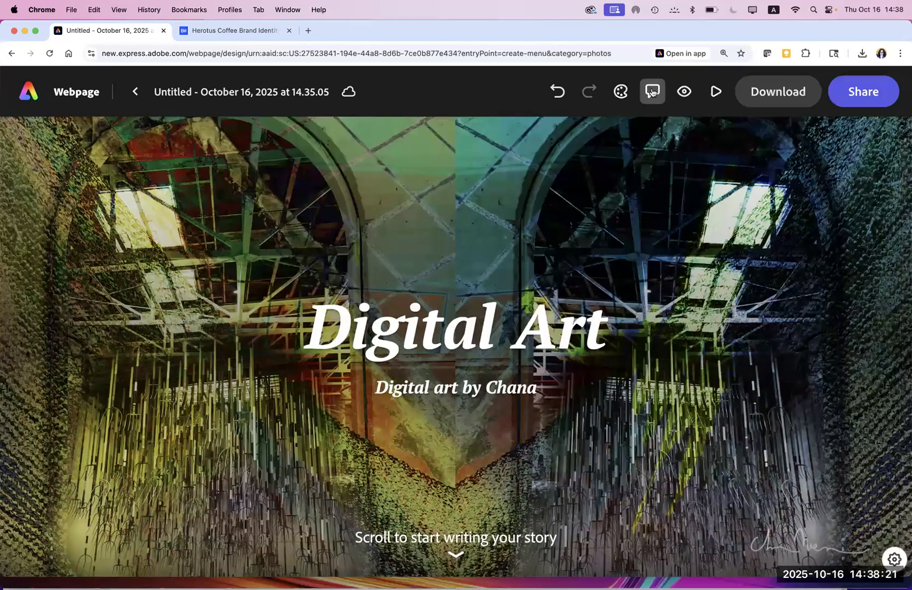
left_click(621, 92)
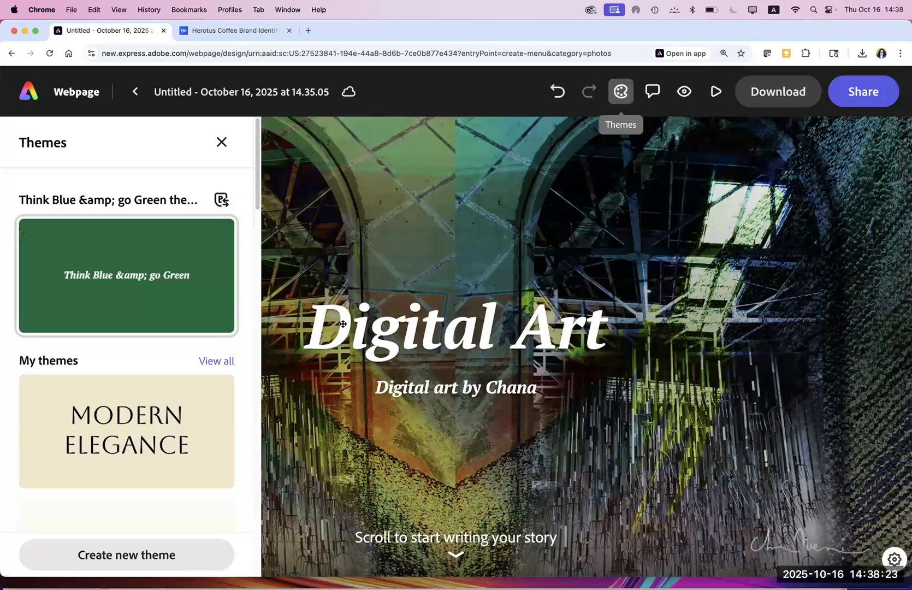
Step: Switch the page to the Modern Elegance theme and start a photo upload from the computer
left_click(124, 443)
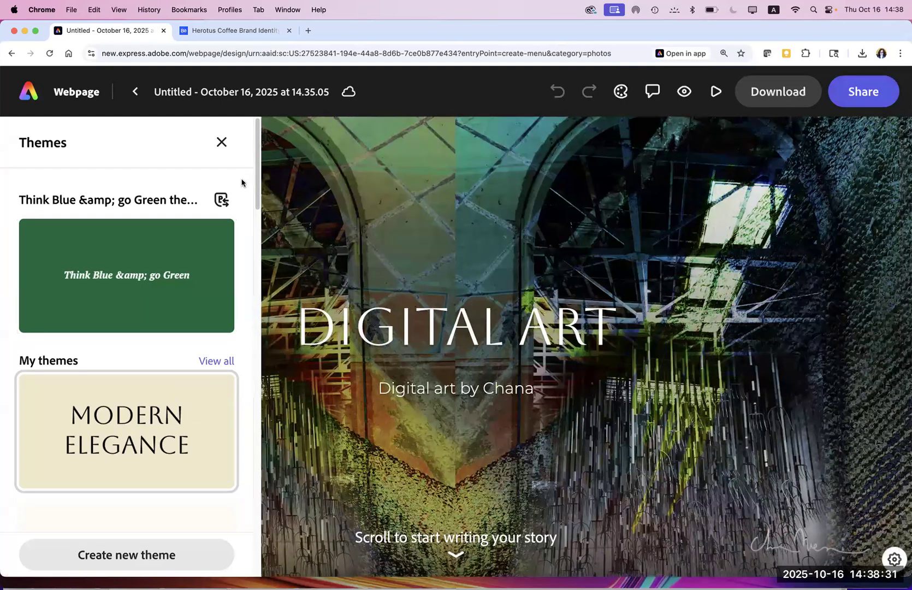
left_click(222, 142)
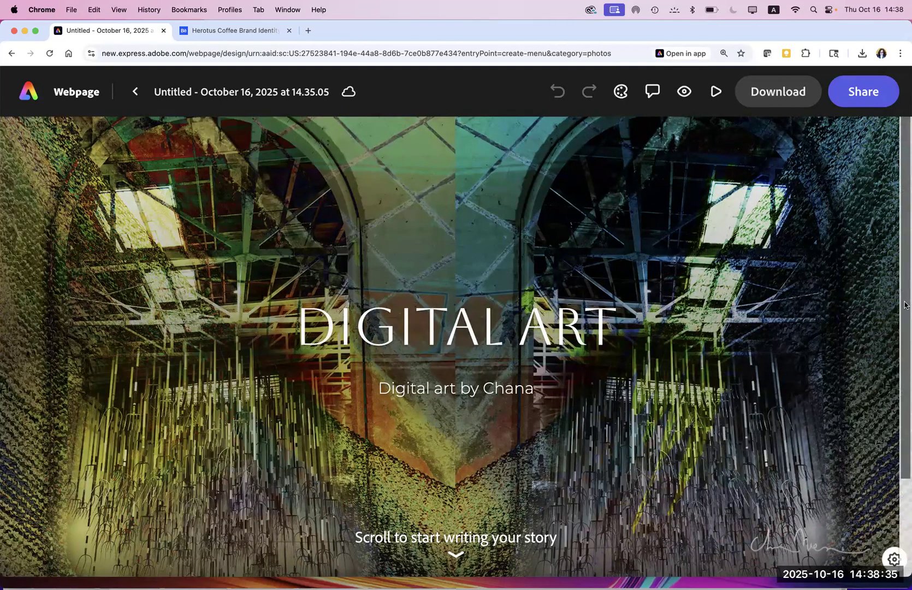
left_click_drag(909, 297, 910, 305)
left_click_drag(904, 361, 905, 407)
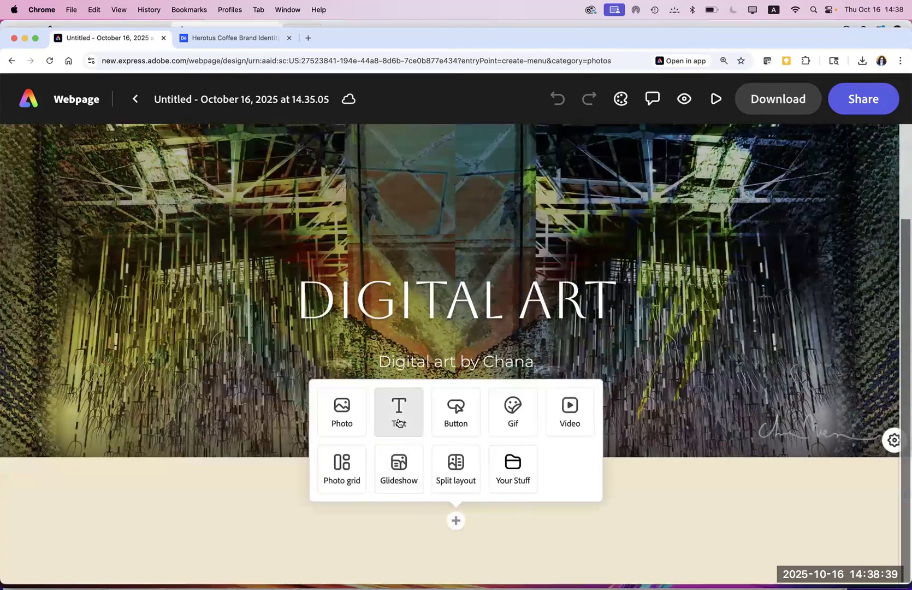
left_click(343, 424)
left_click(163, 202)
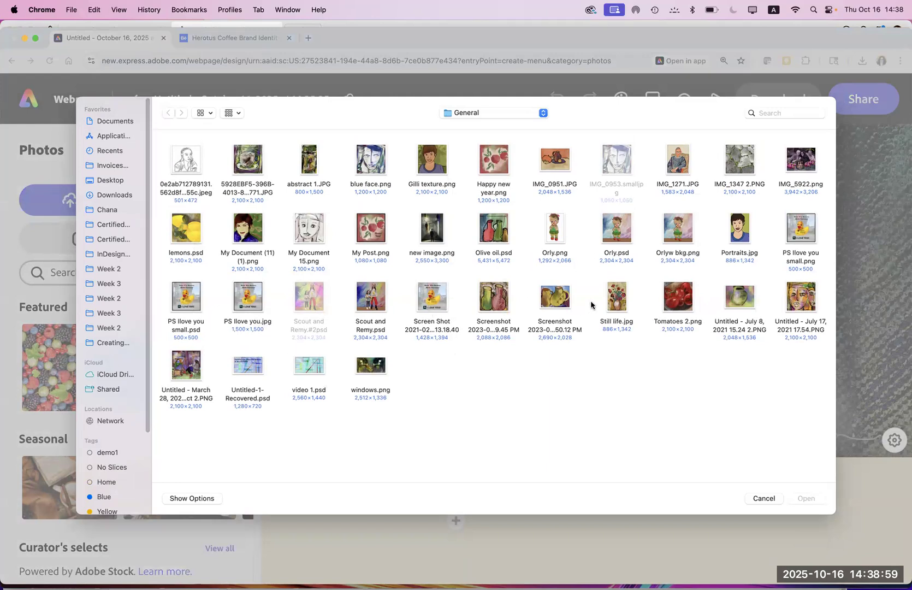
Step: Upload the yellow-jugs painting from the General folder as a photo below the cover
left_click(555, 299)
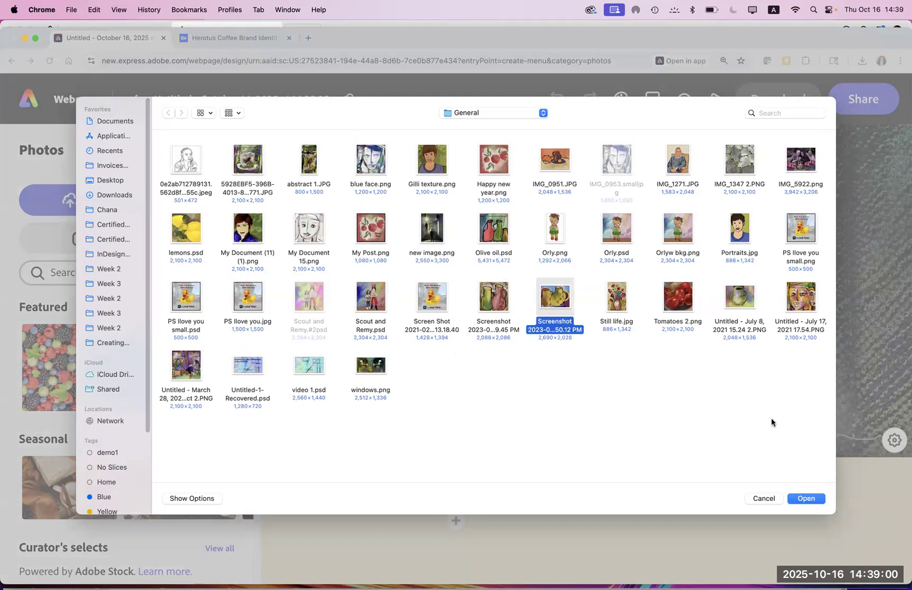
left_click(804, 498)
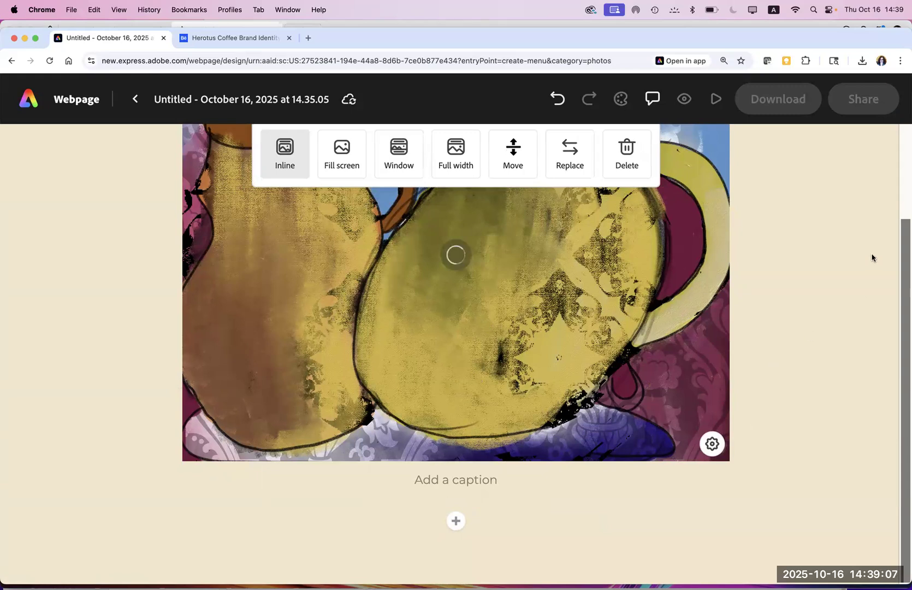
left_click_drag(904, 241, 892, 191)
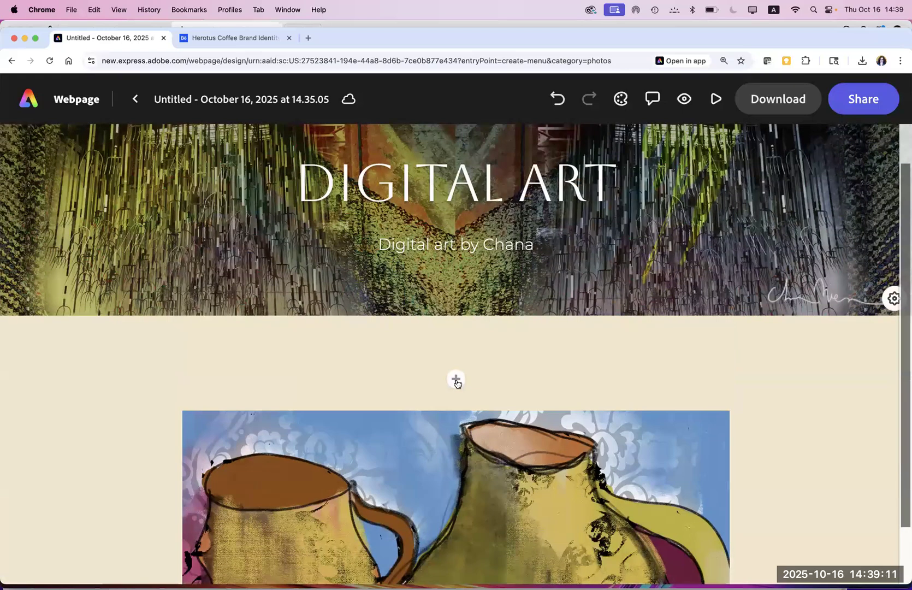
Step: Insert a text block below the header and type 'All about me'
left_click(456, 379)
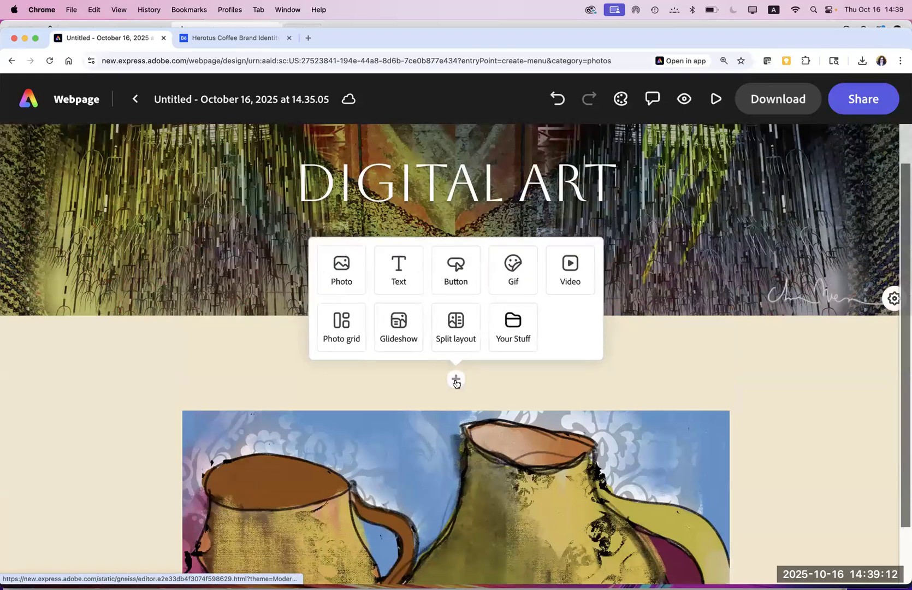
left_click(397, 270)
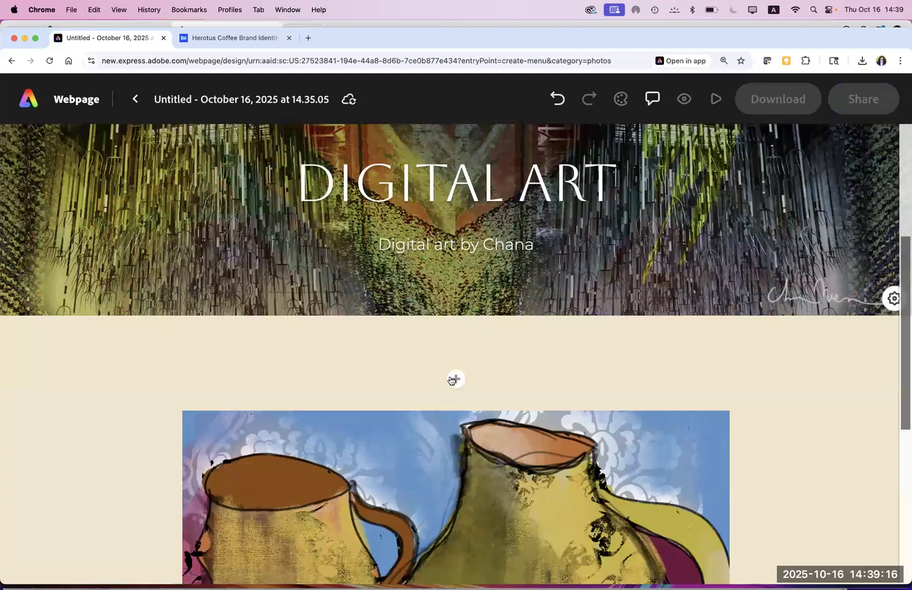
left_click(452, 380)
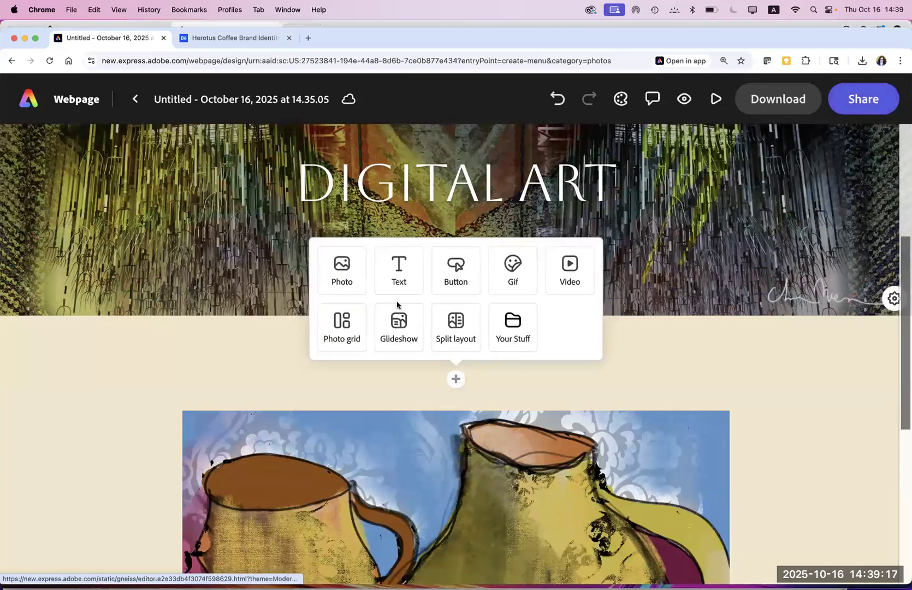
left_click(393, 281)
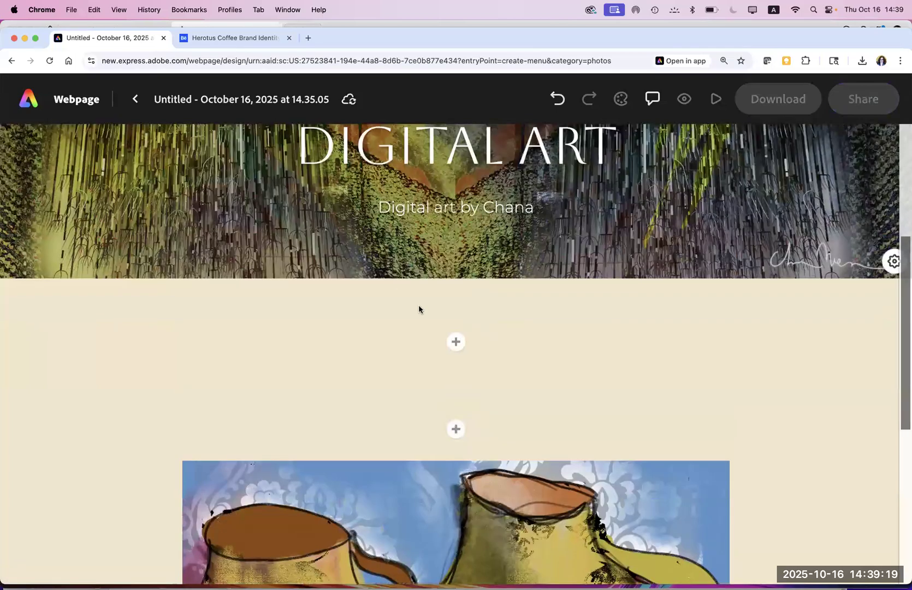
left_click(456, 342)
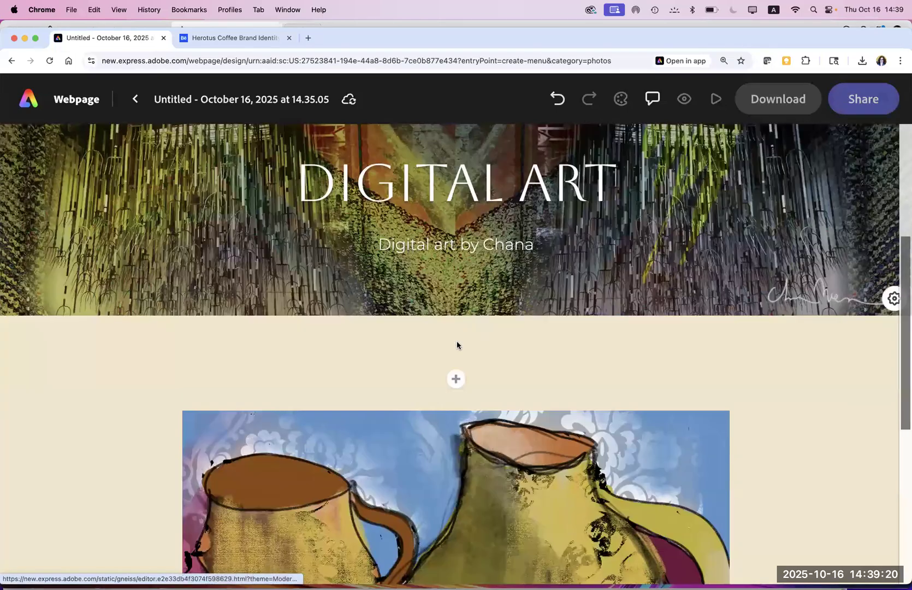
left_click(457, 381)
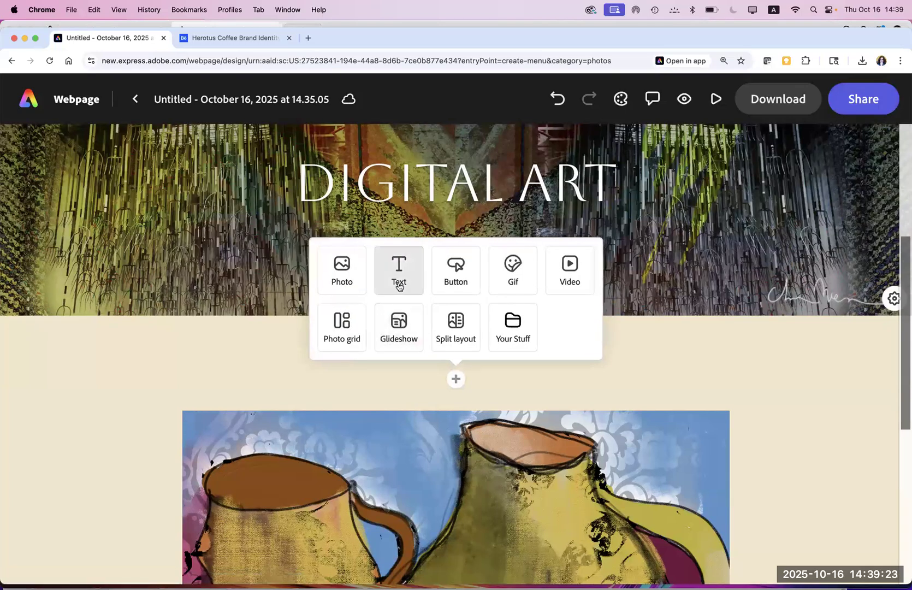
left_click(399, 284)
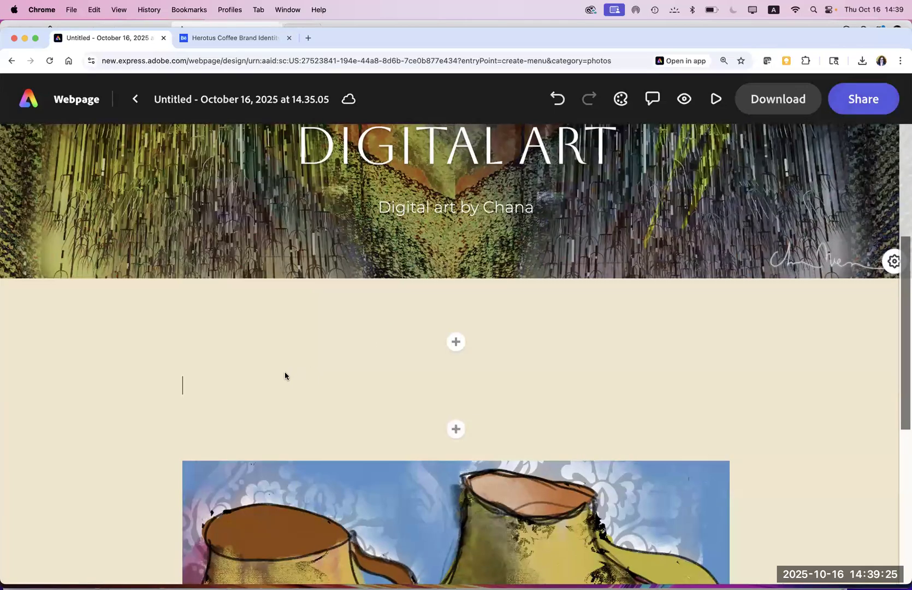
type("All about me")
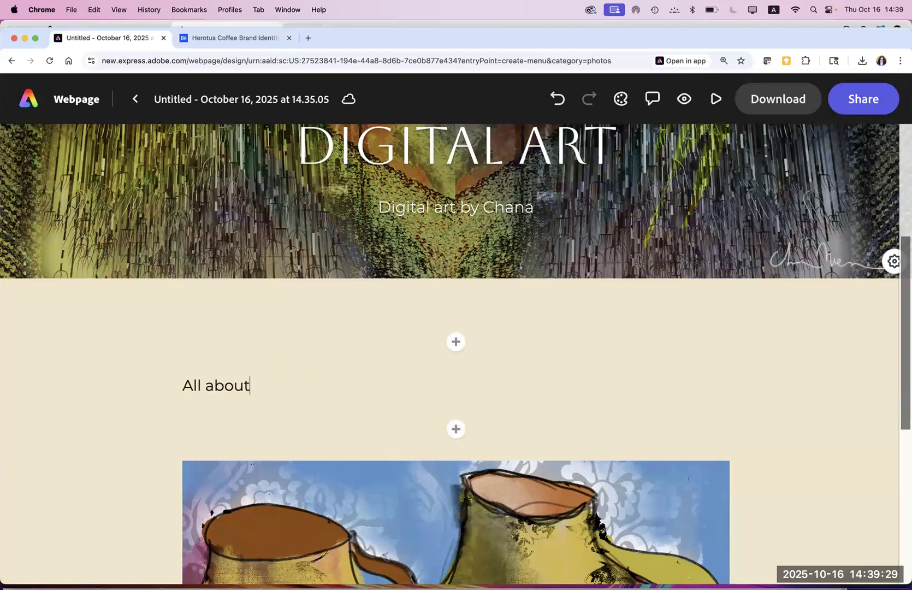
Step: Format the 'ALL ABOUT ME' text as a centred Heading 1
left_click_drag(278, 388, 175, 393)
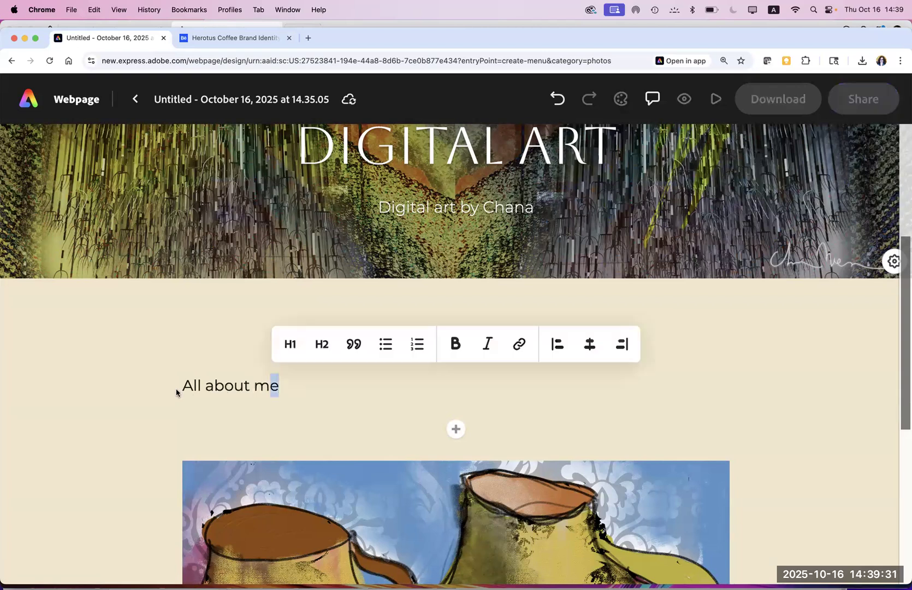
left_click(292, 347)
left_click(322, 340)
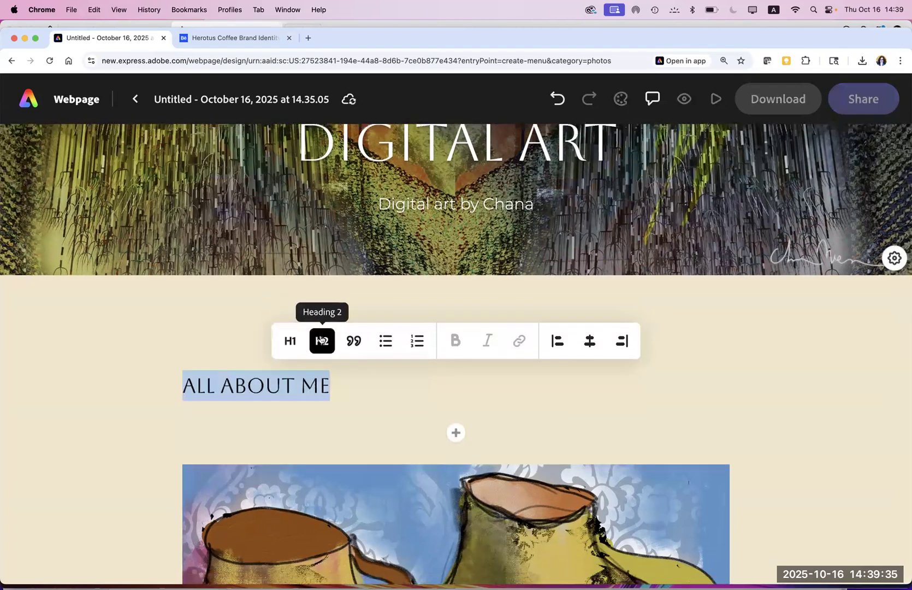
left_click(291, 341)
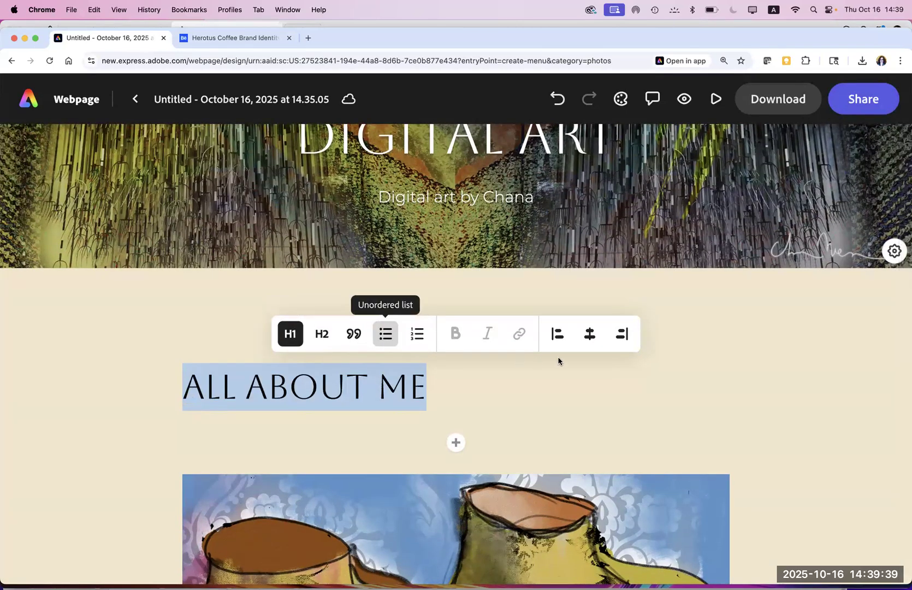
left_click(590, 334)
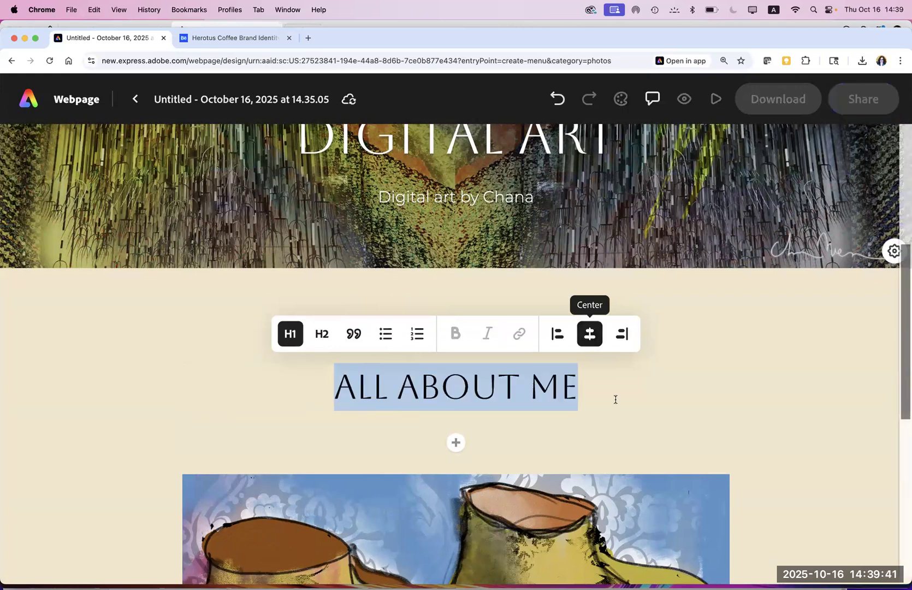
left_click(493, 418)
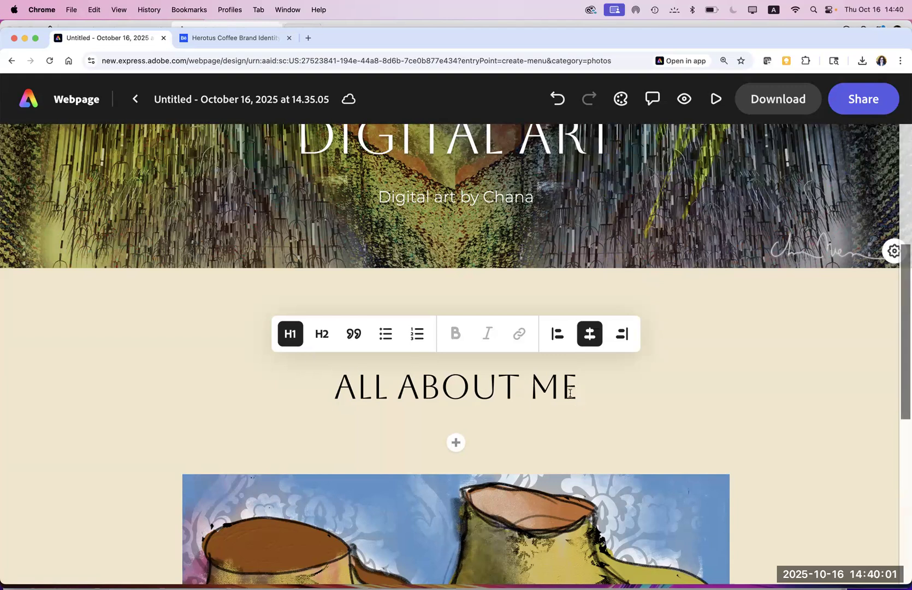
Step: Add an empty text block below the ALL ABOUT ME heading, then open a Finder window
left_click_drag(572, 391, 300, 381)
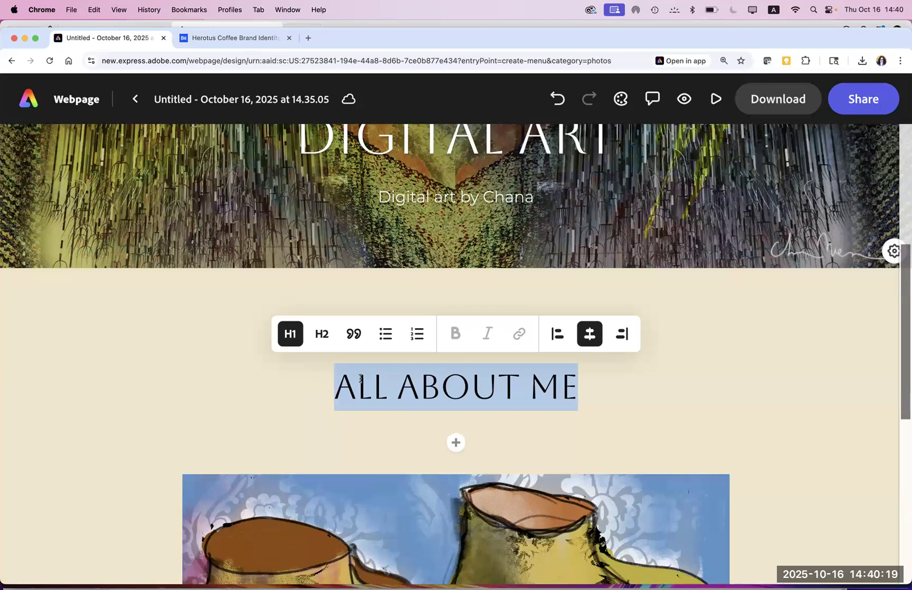
left_click(556, 435)
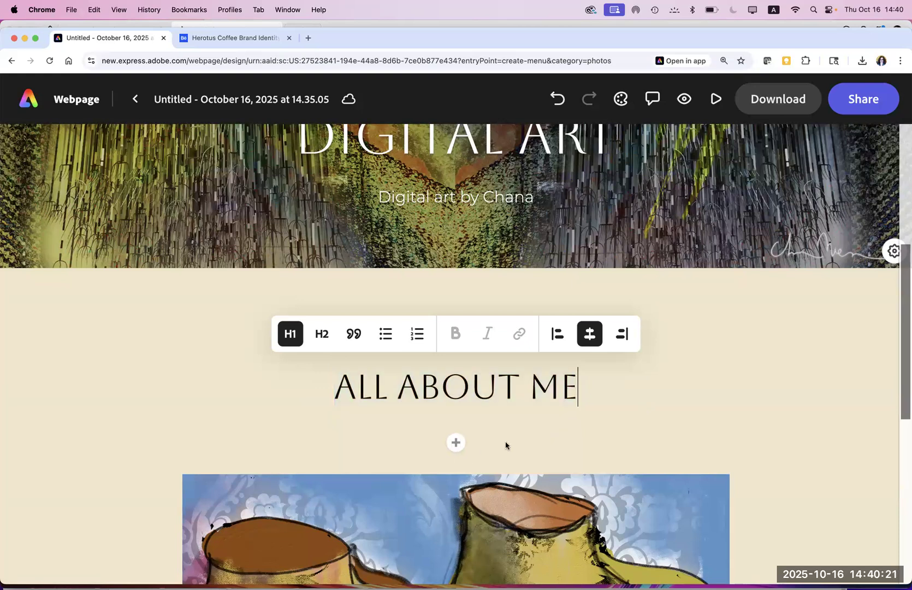
left_click(456, 444)
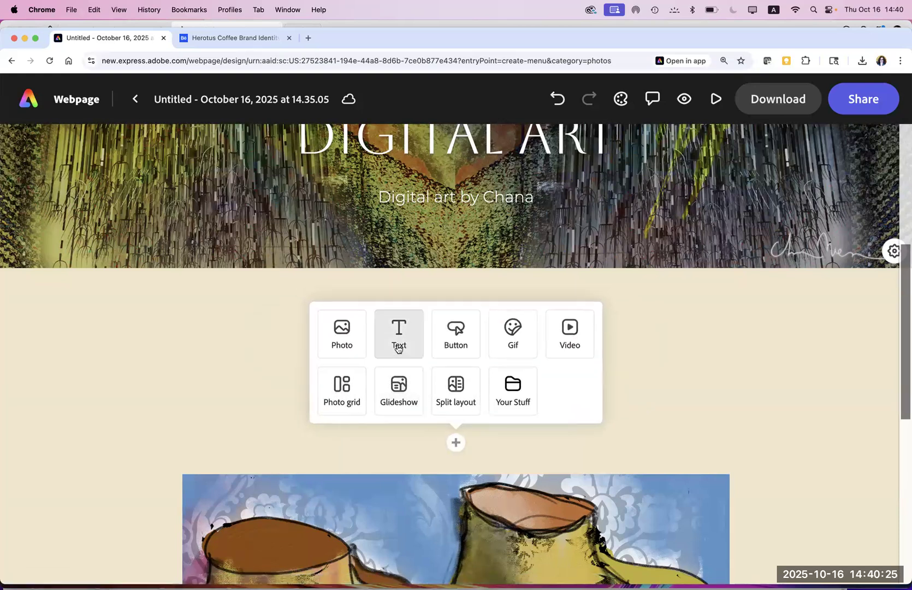
left_click(398, 349)
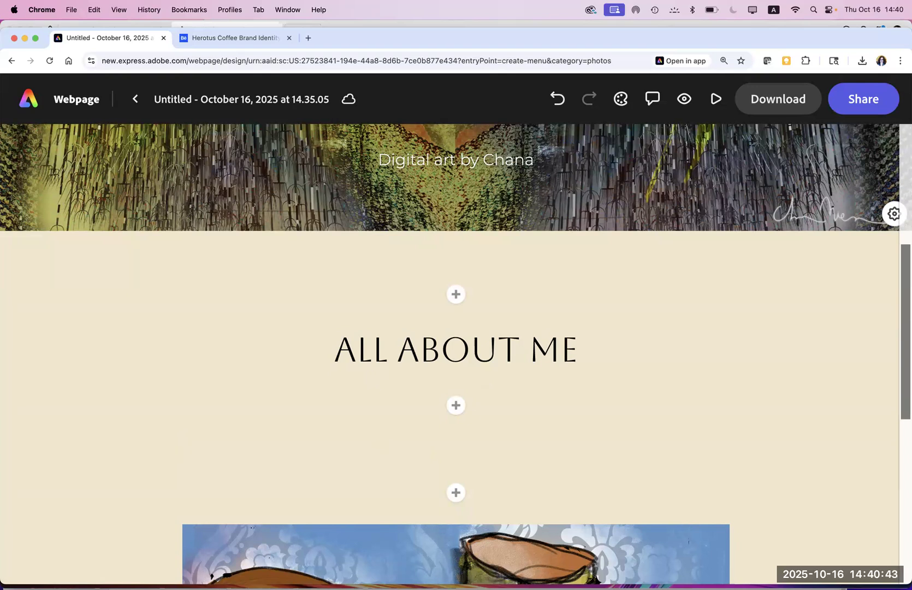
mouse_move(249, 579)
left_click(29, 573)
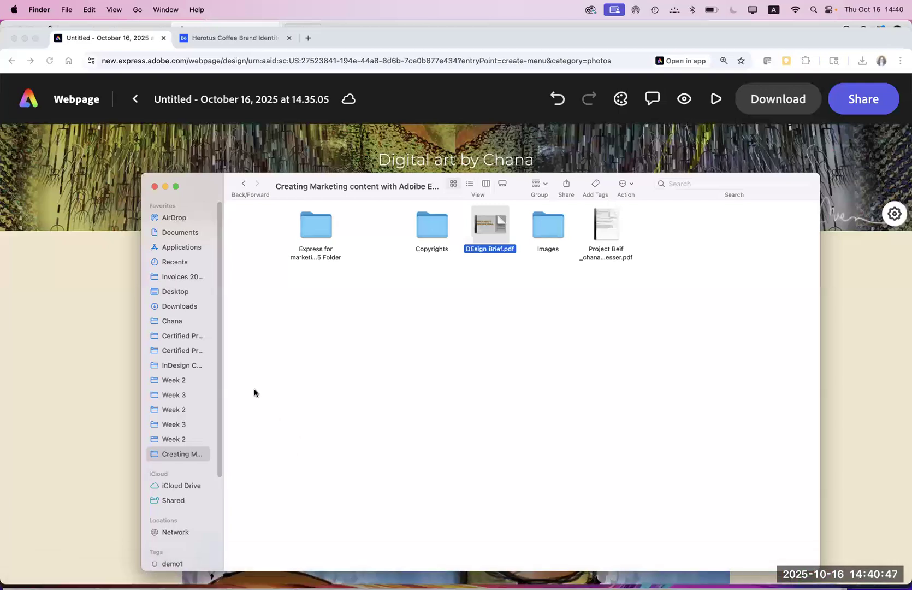
Step: Browse Adobe classes > USC Seminars folders to Firefly Fall 2025, then return to Adobe Express
left_click(171, 323)
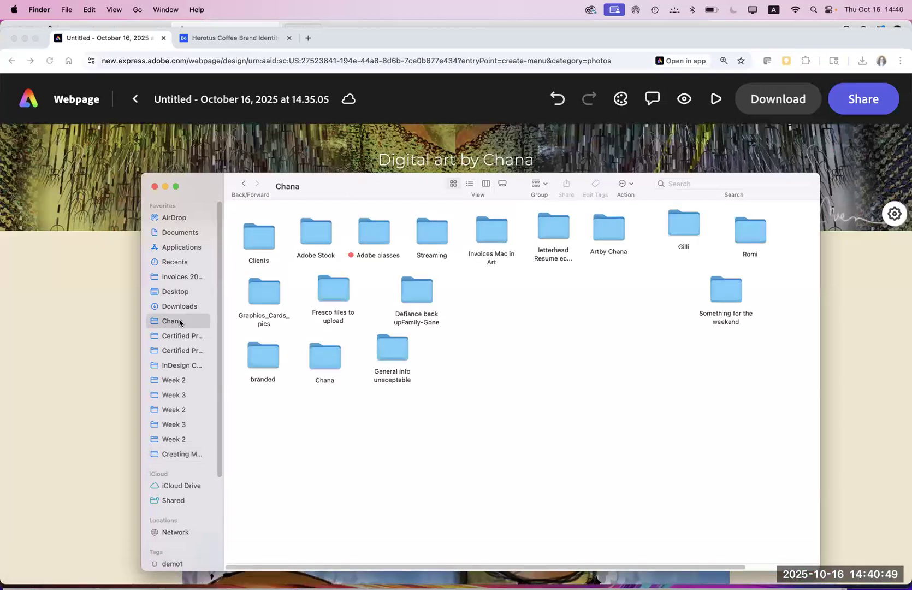
double_click(370, 238)
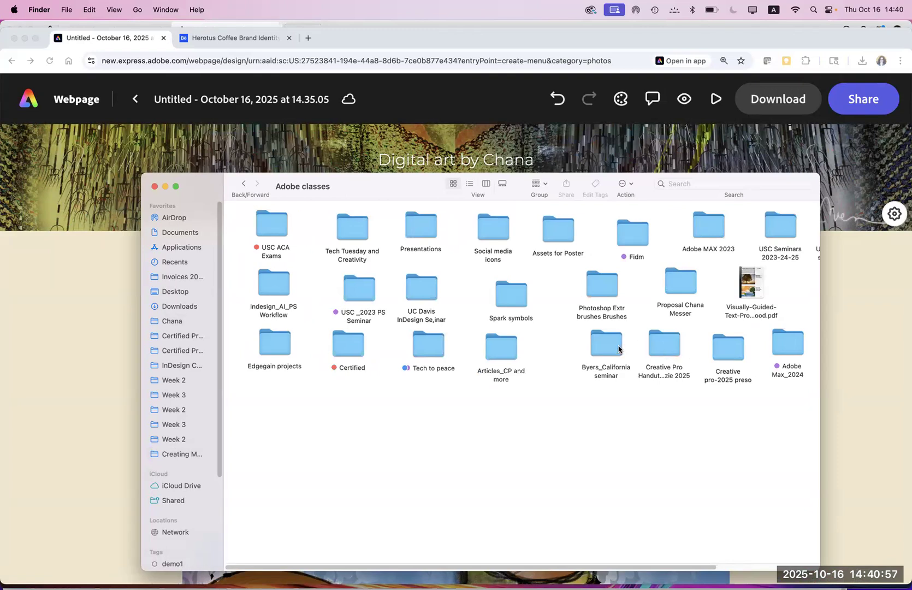
left_click(780, 220)
double_click(780, 221)
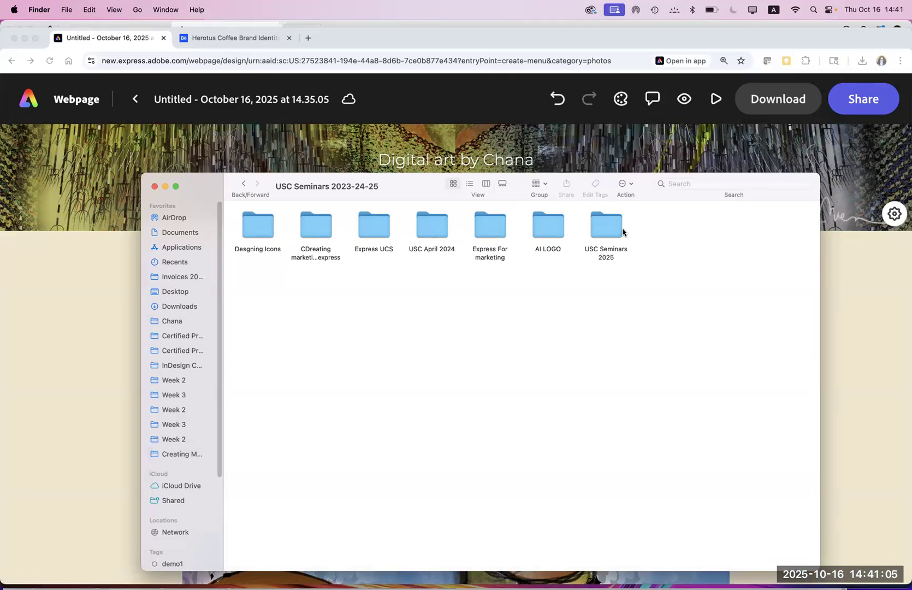
double_click(601, 234)
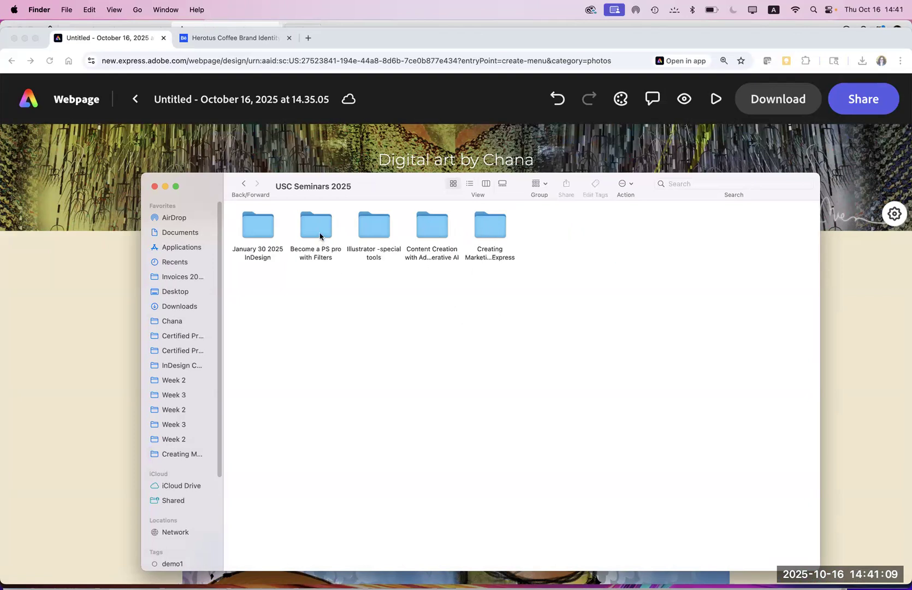
double_click(435, 232)
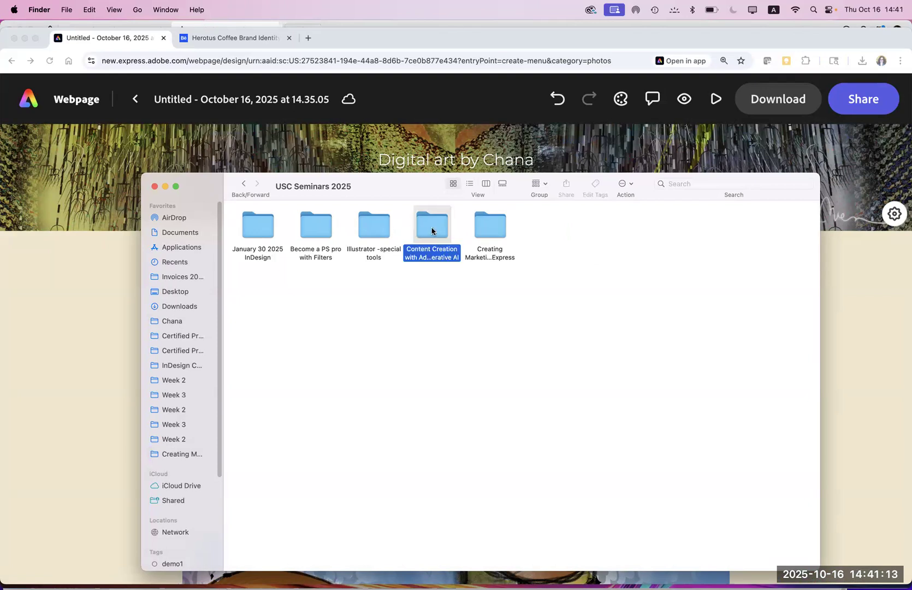
double_click(317, 226)
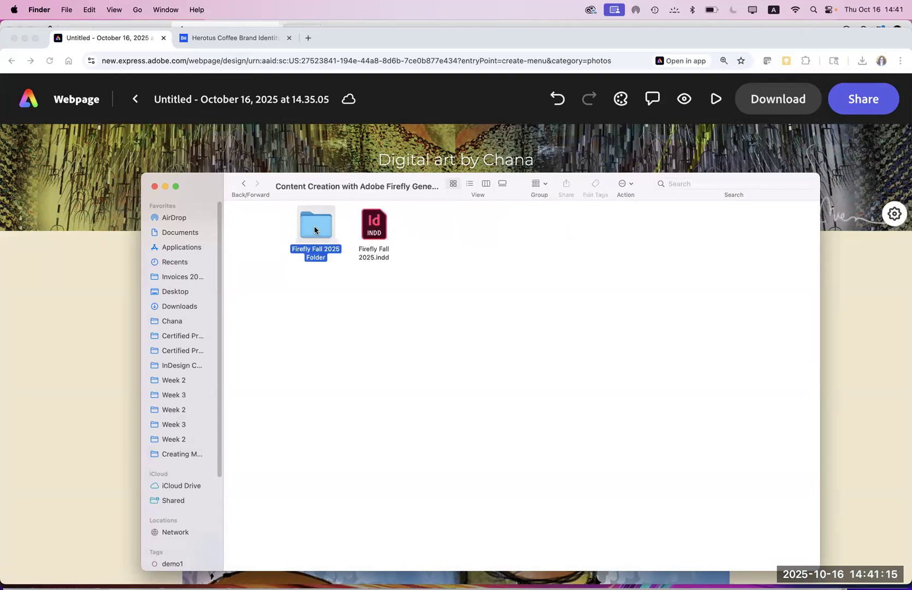
left_click(243, 184)
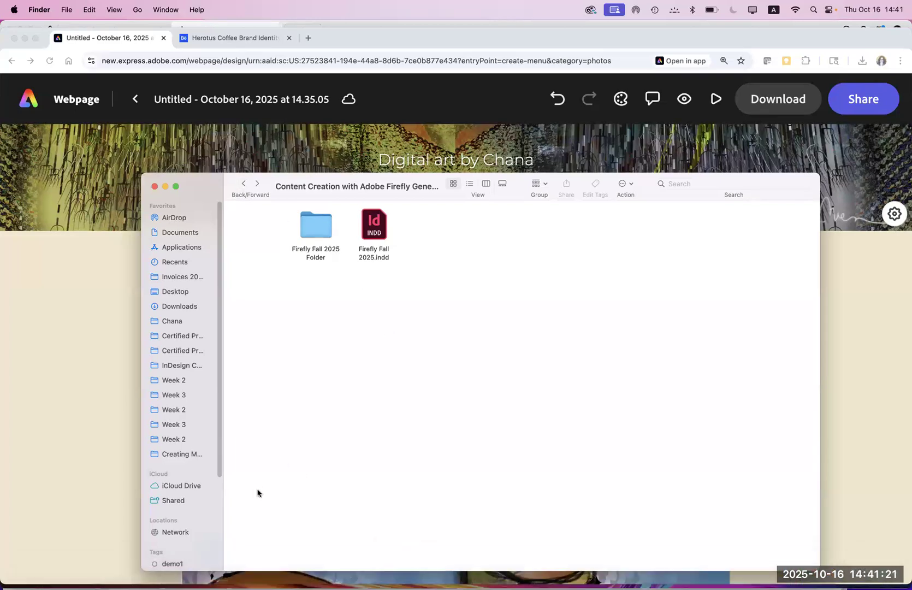
left_click(89, 317)
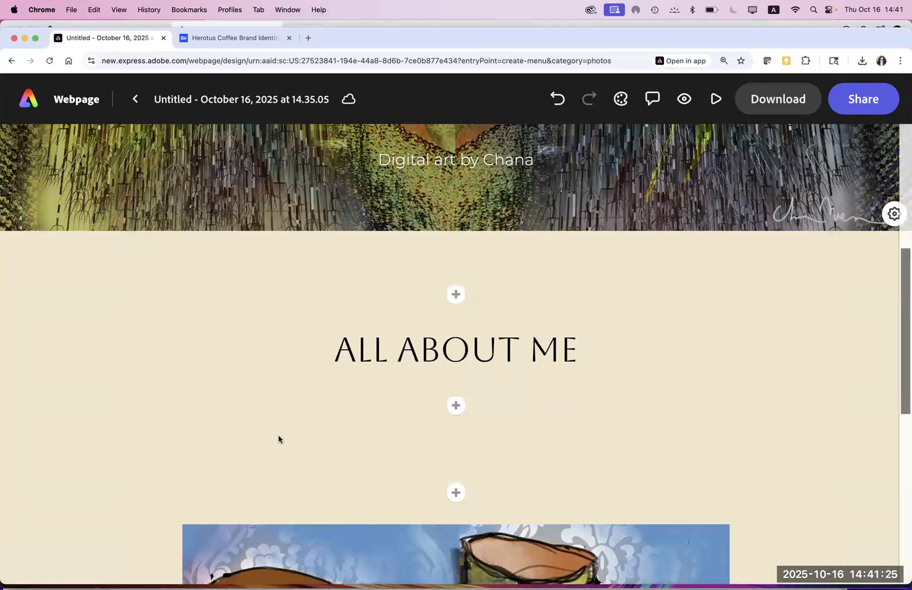
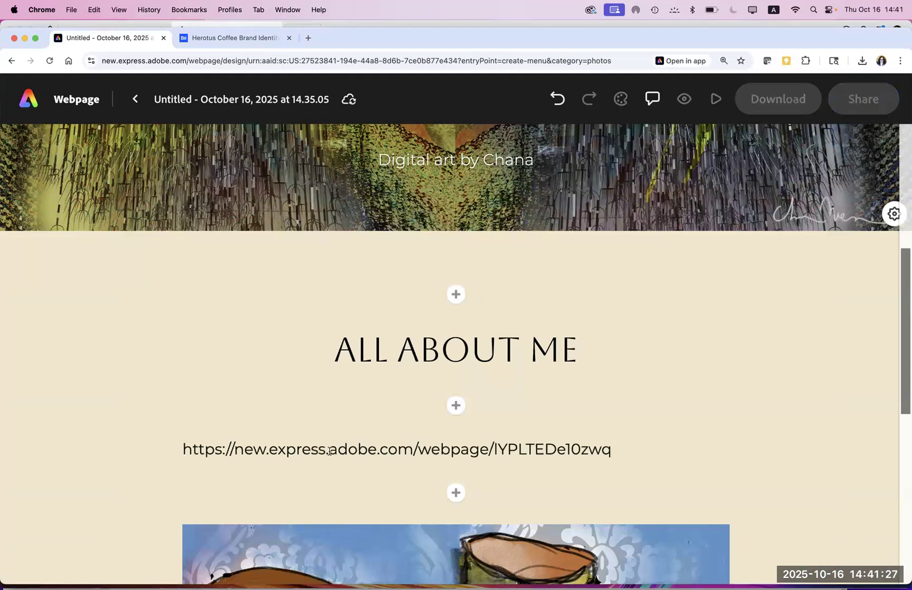
Step: Paste the Express webpage link repeatedly into the new text block
key("Return")
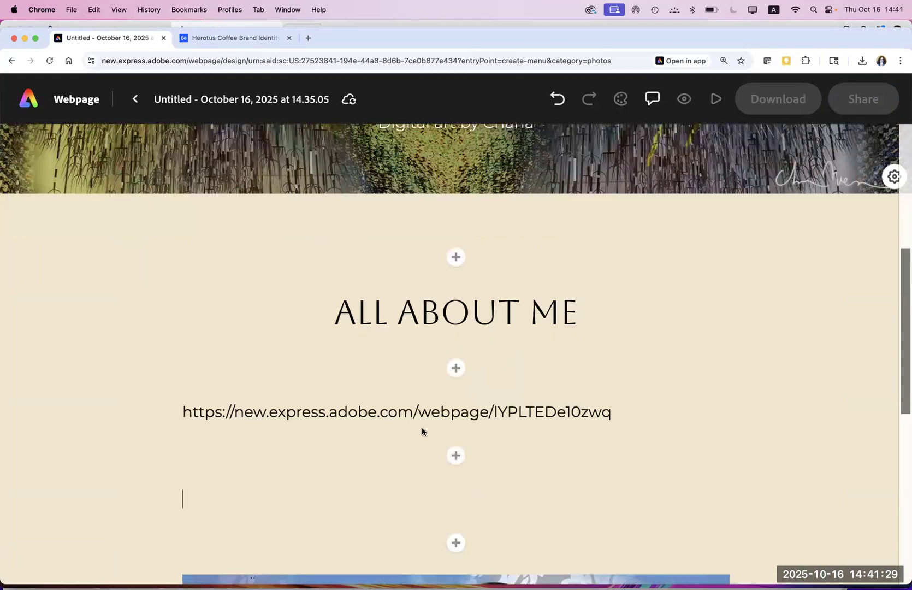
key("BackSpace")
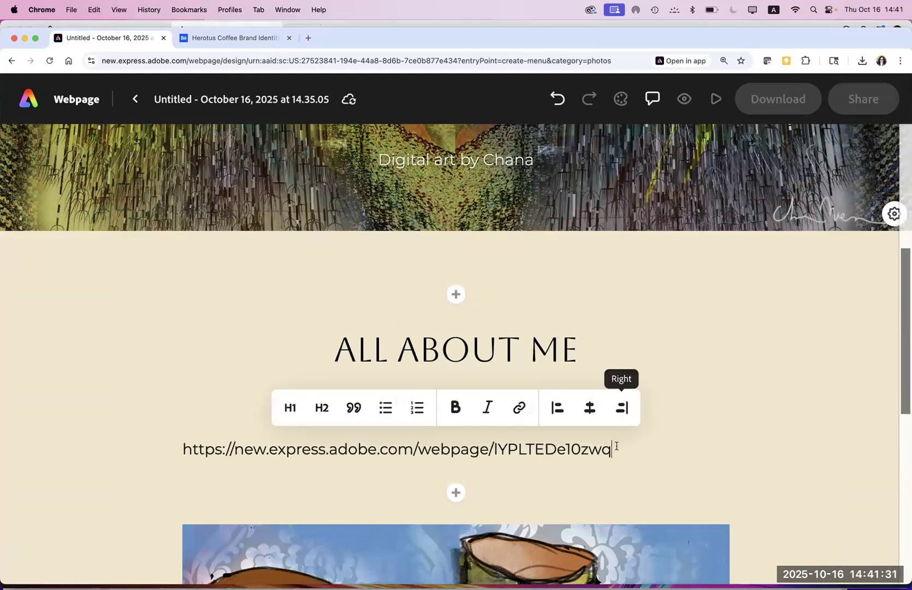
key("super+v")
key("super+v")
key("super+v")
key("super+v")
key("super+v")
key("super+v")
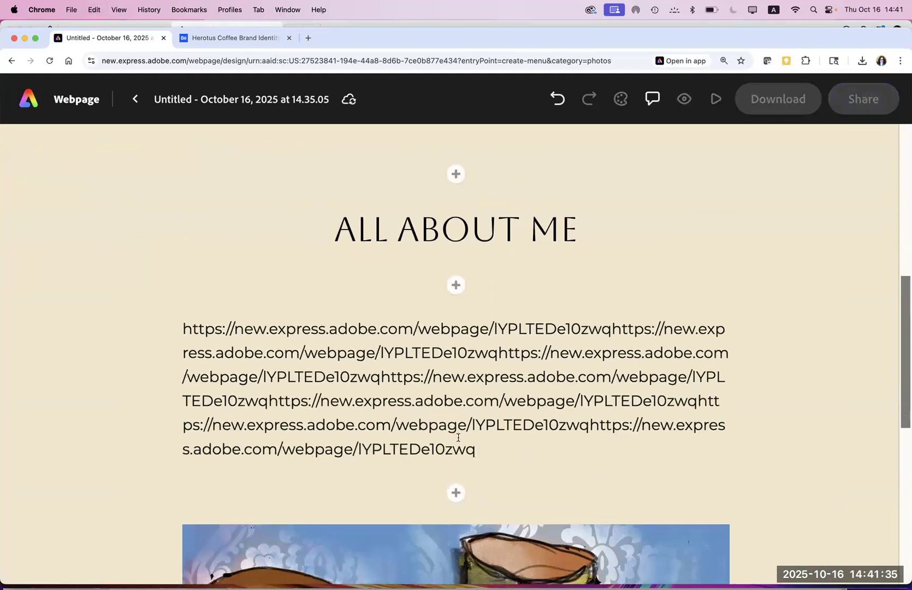
Step: Style the link paragraph italic and centred, without bold or quote formatting
left_click_drag(488, 450, 145, 309)
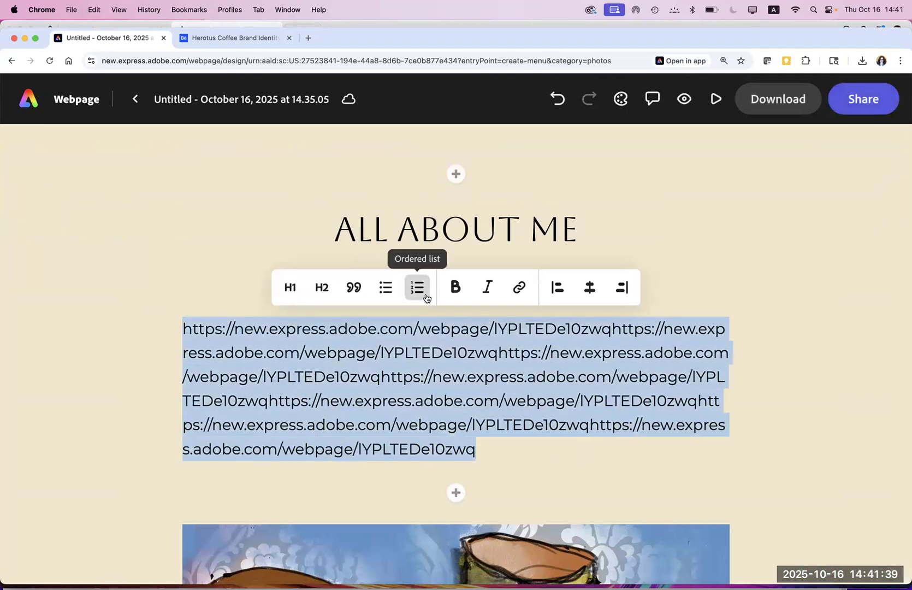
left_click(455, 288)
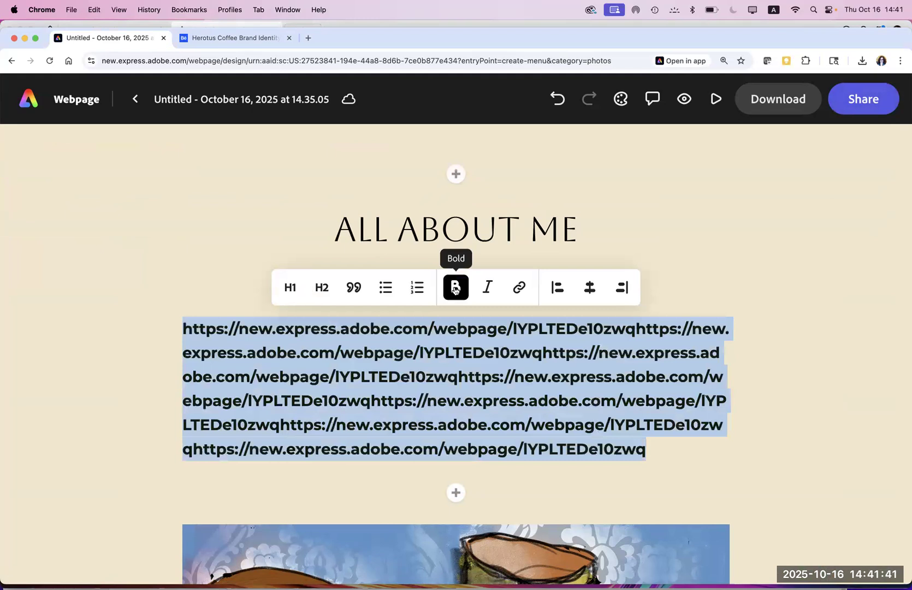
left_click(486, 287)
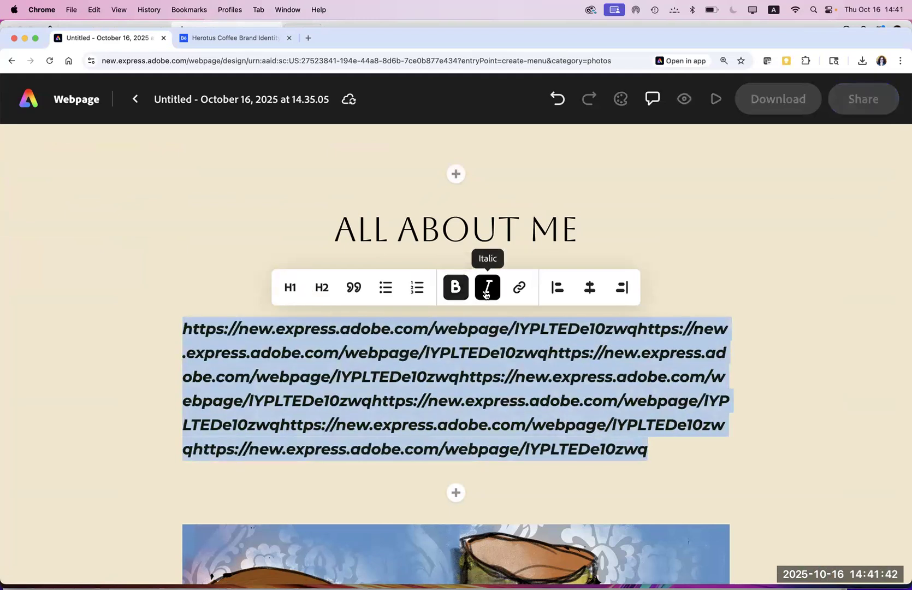
left_click(455, 289)
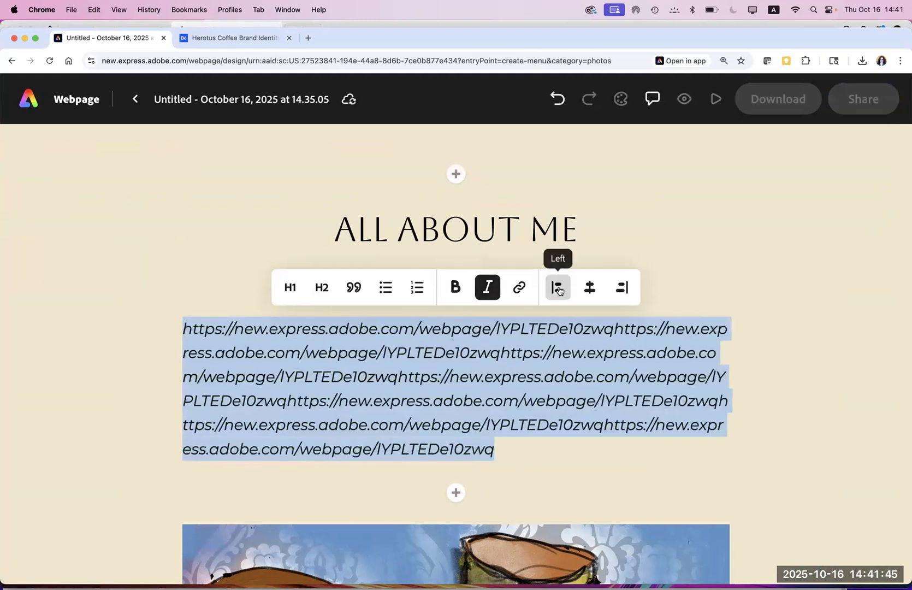
left_click(590, 288)
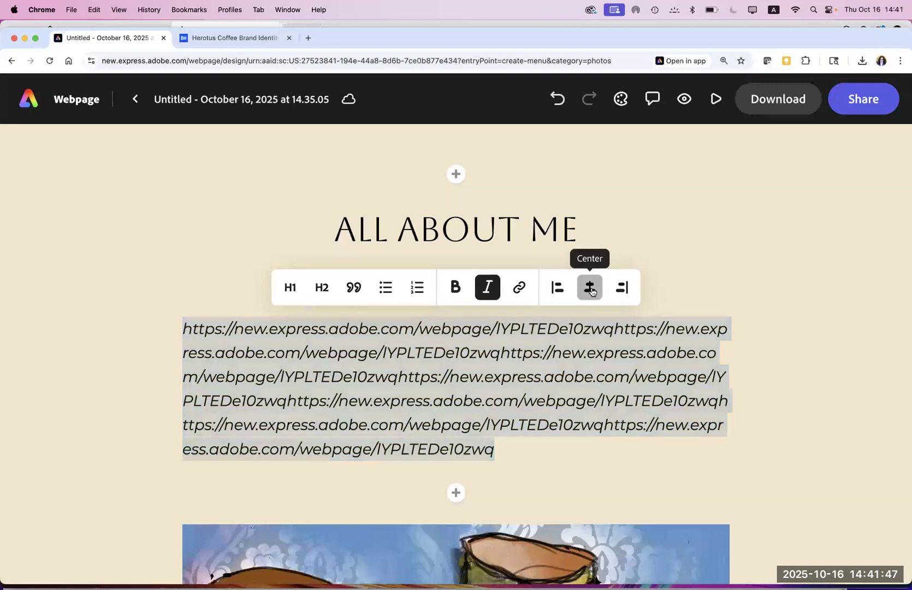
left_click(350, 288)
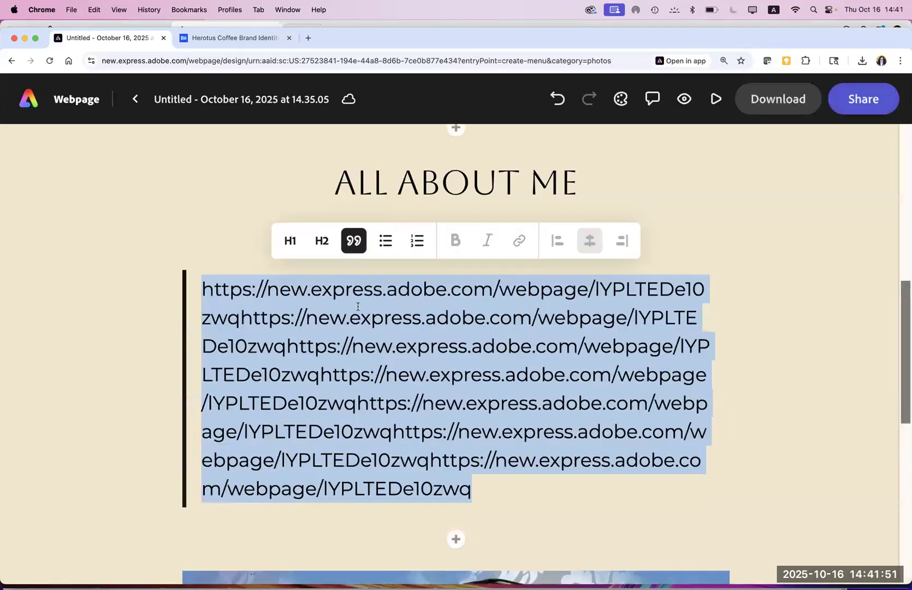
left_click(354, 240)
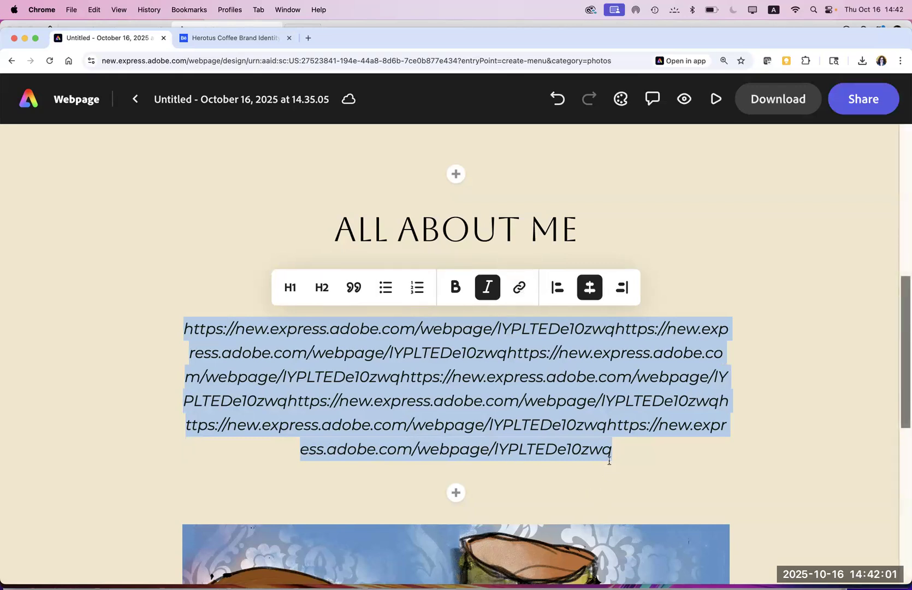
left_click(456, 493)
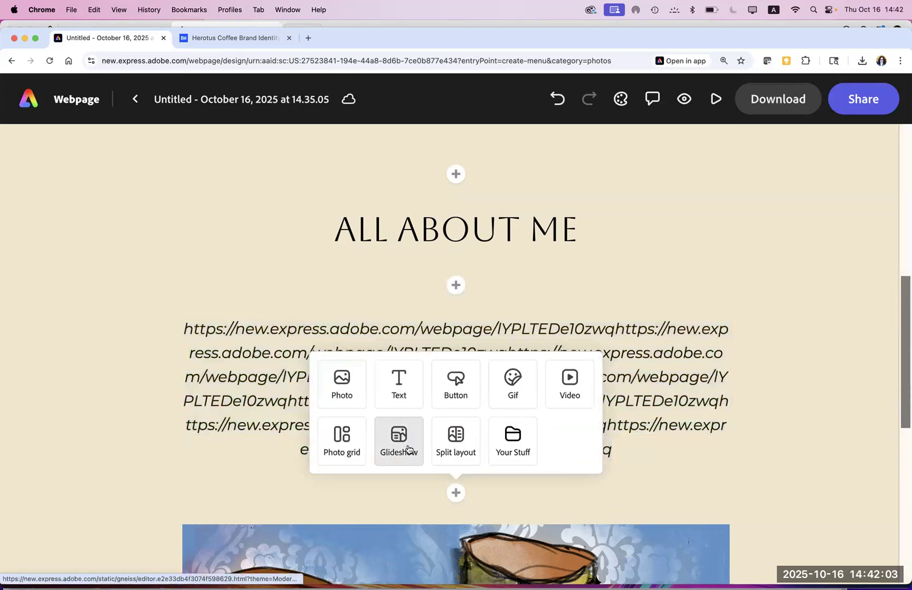
left_click(398, 385)
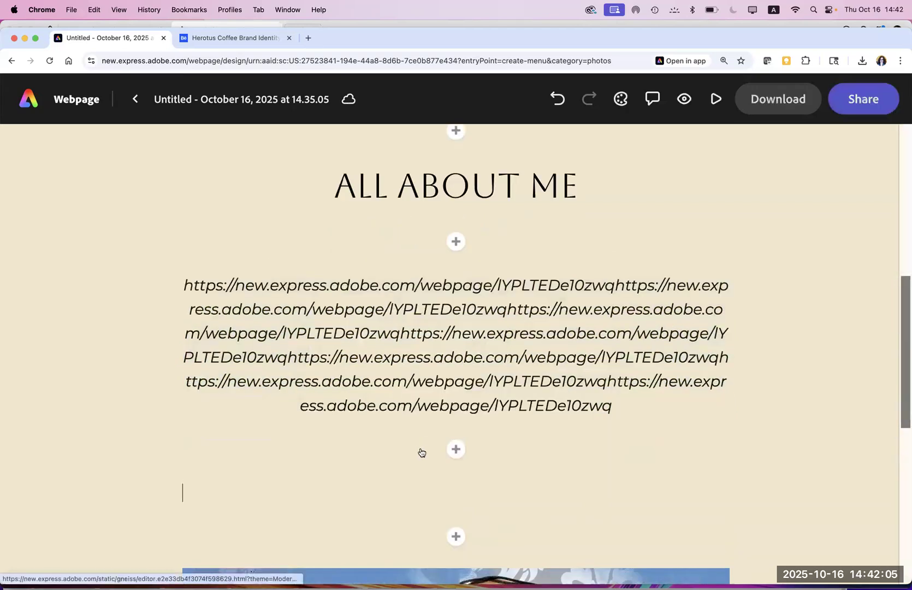
type("q")
key("BackSpace")
type("ww")
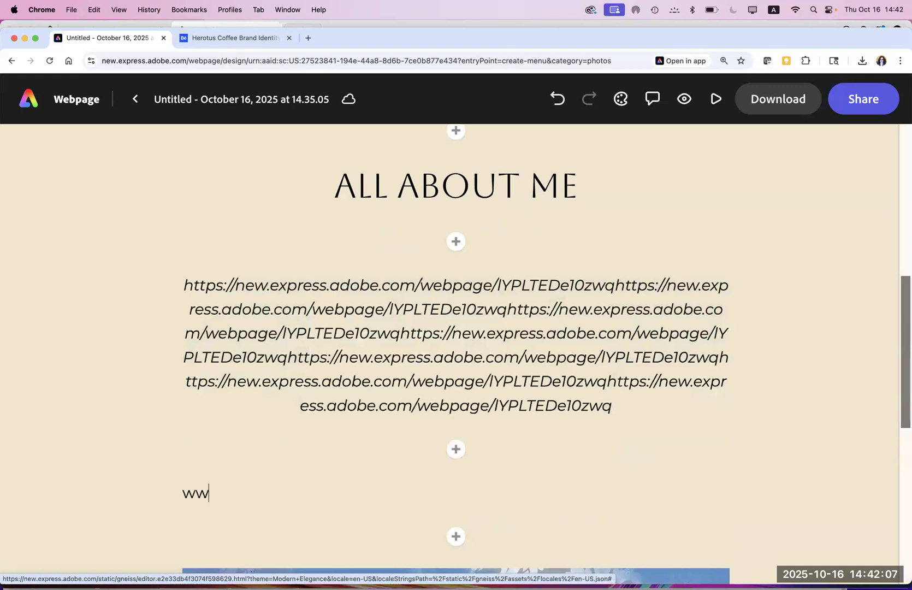
type("w.behance.net/chanaart")
left_click_drag(402, 491, 165, 486)
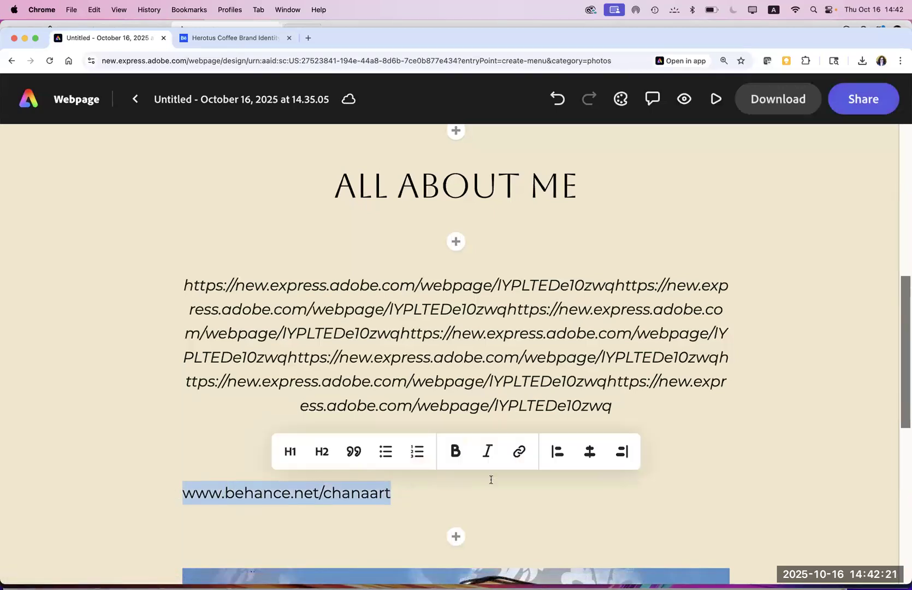
left_click(519, 451)
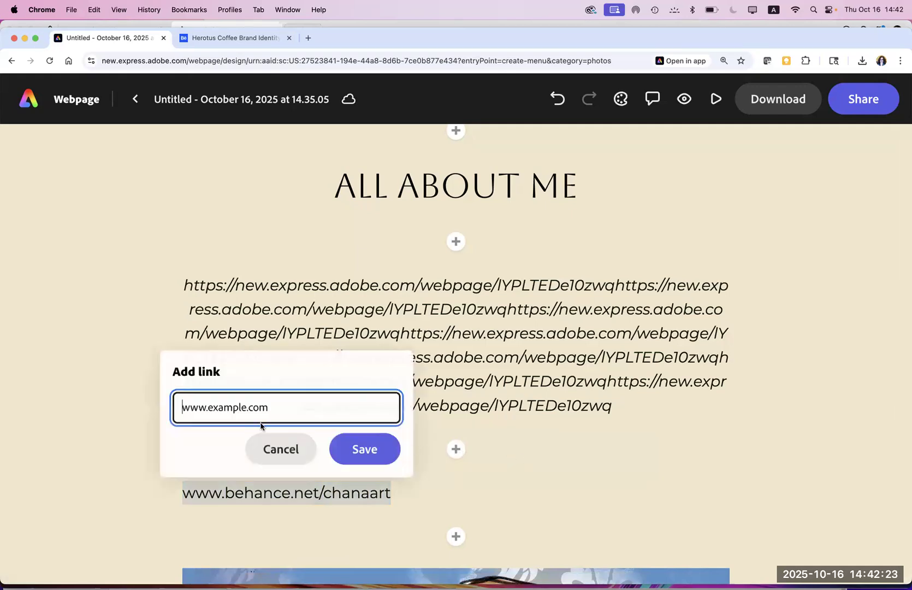
type("https://new.express.adobe.com/webpage/lYPLTEDe10zwq")
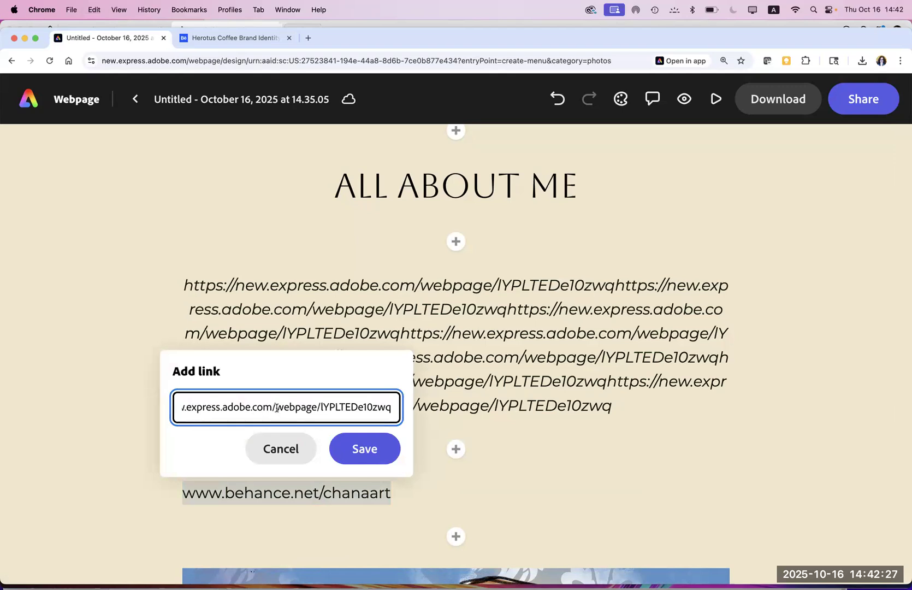
key("super+a")
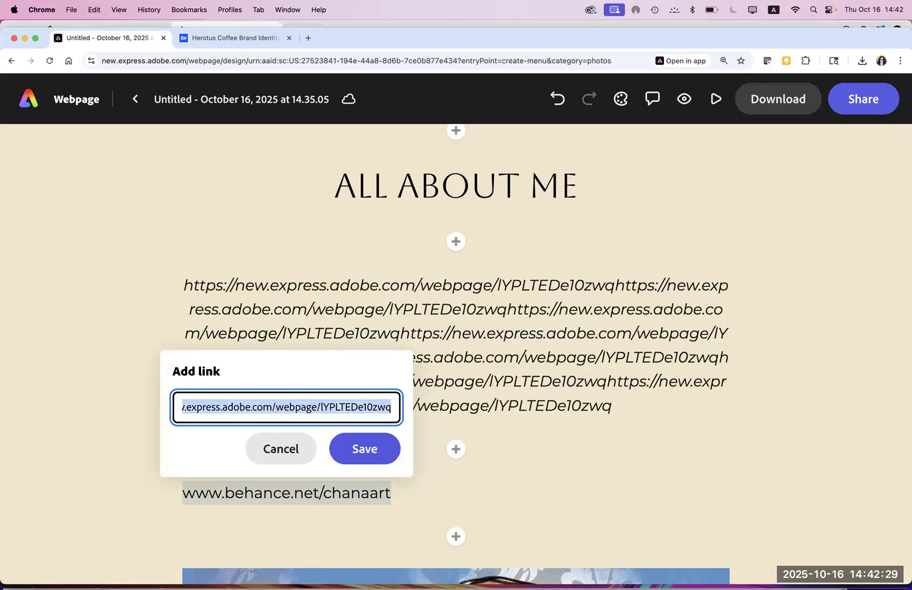
type("www.behance.net")
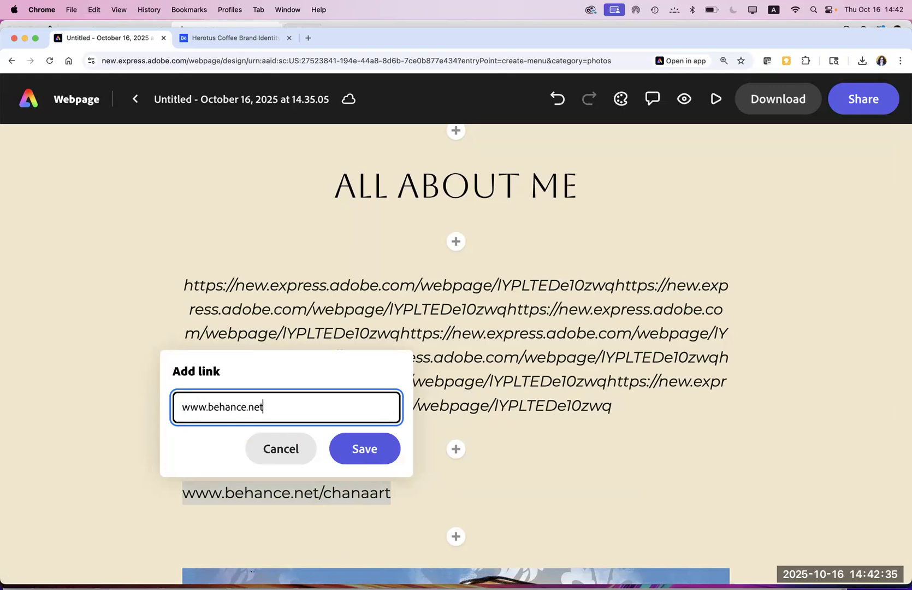
type("/chanart")
left_click(351, 454)
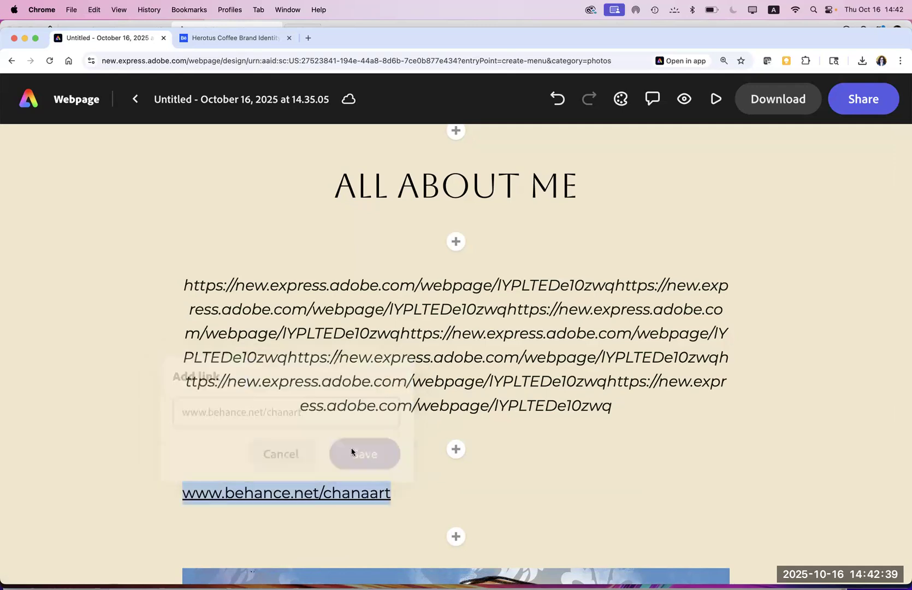
Step: Centre the linked Behance address line
left_click_drag(393, 497, 146, 486)
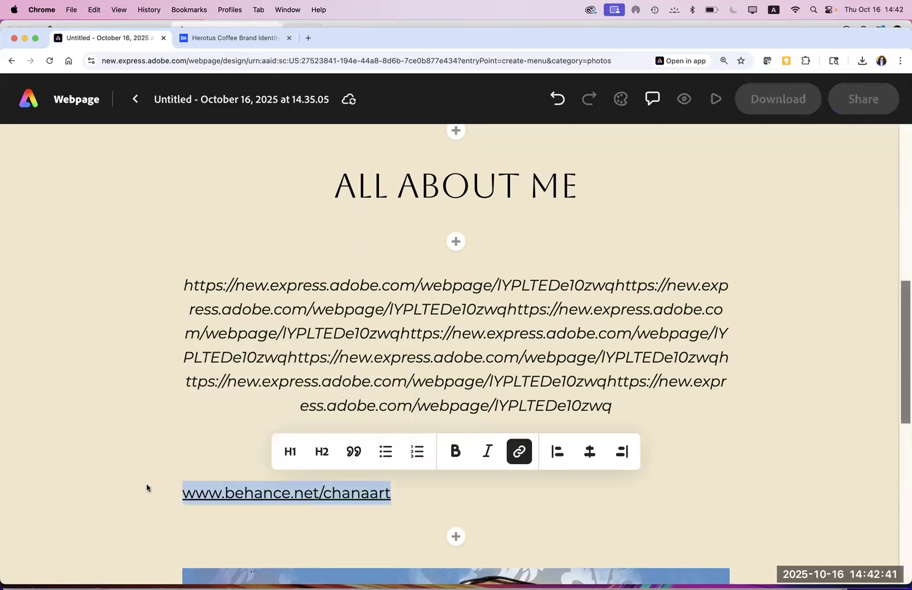
left_click(590, 459)
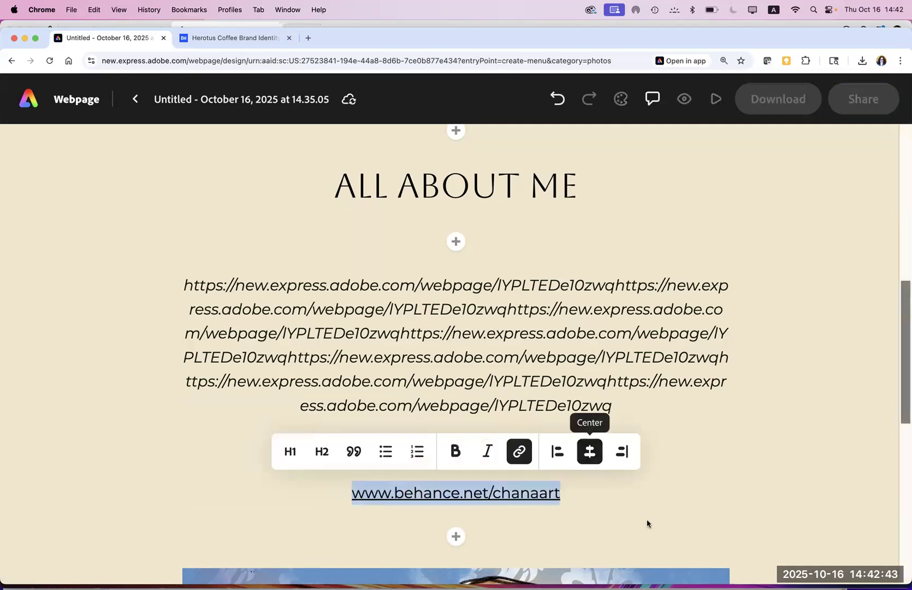
left_click(649, 524)
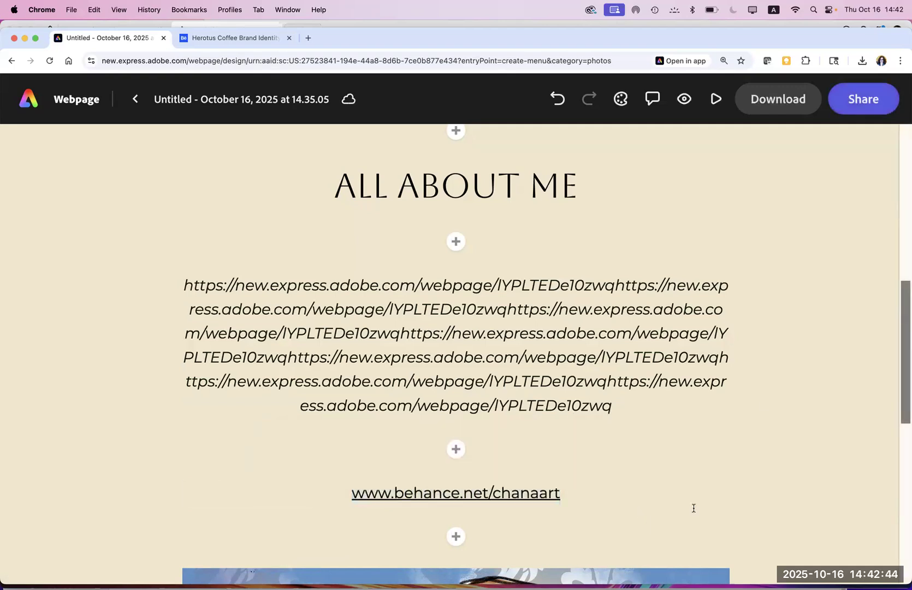
left_click(684, 99)
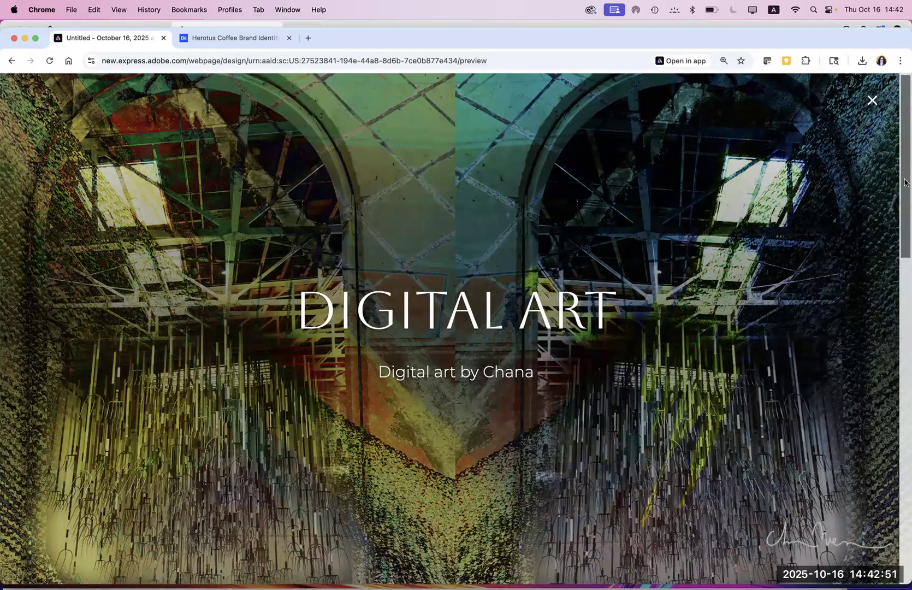
left_click_drag(904, 201, 904, 447)
scroll(753, 319, "down", 1)
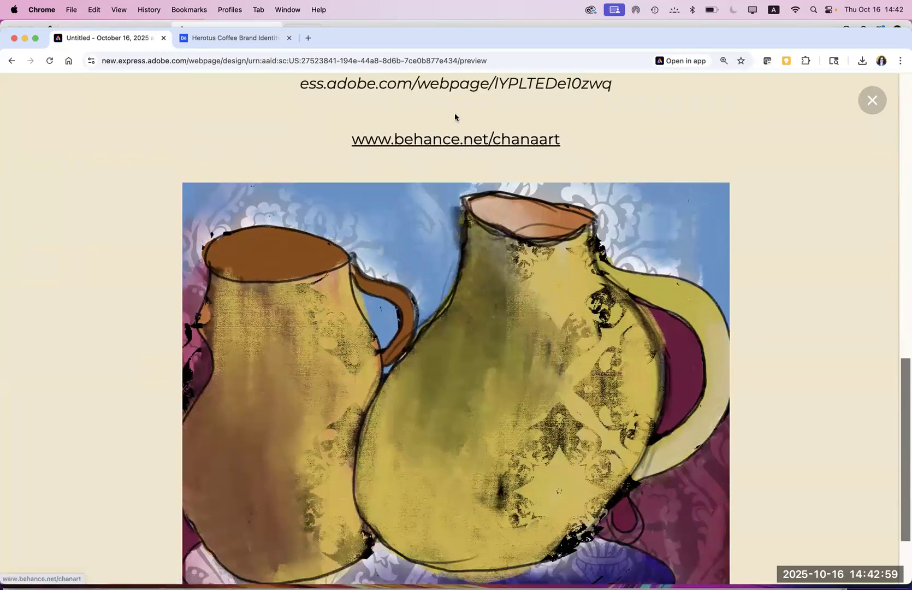
left_click(465, 143)
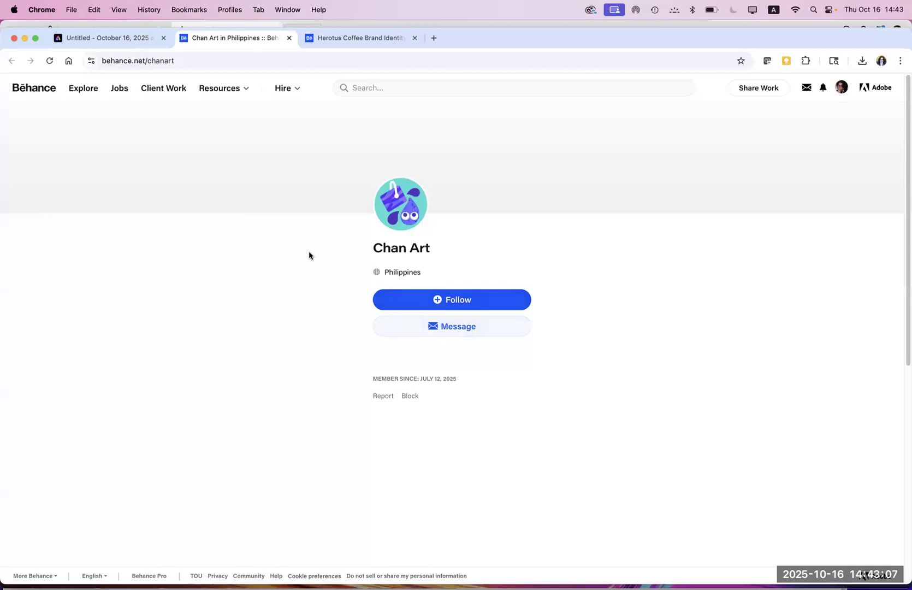
left_click(151, 38)
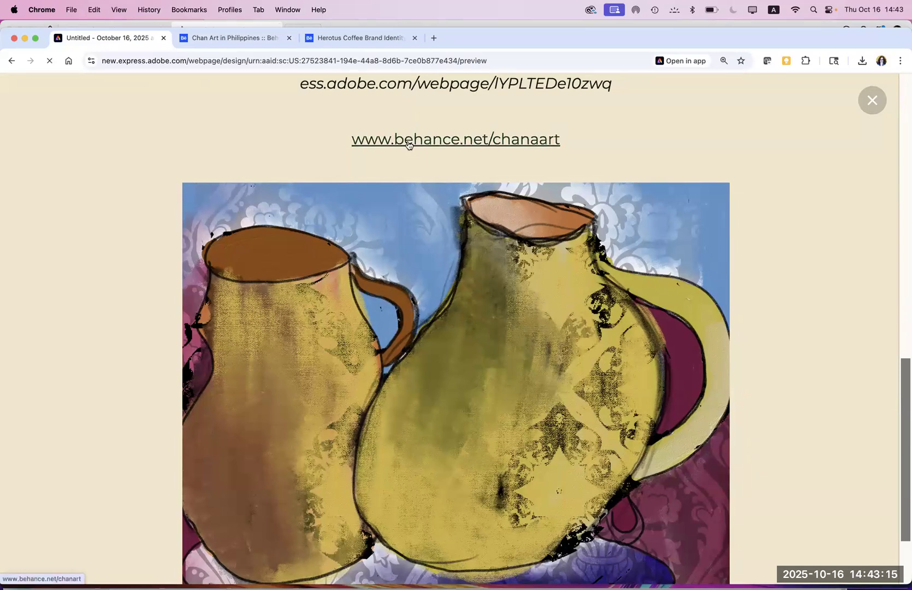
left_click(872, 100)
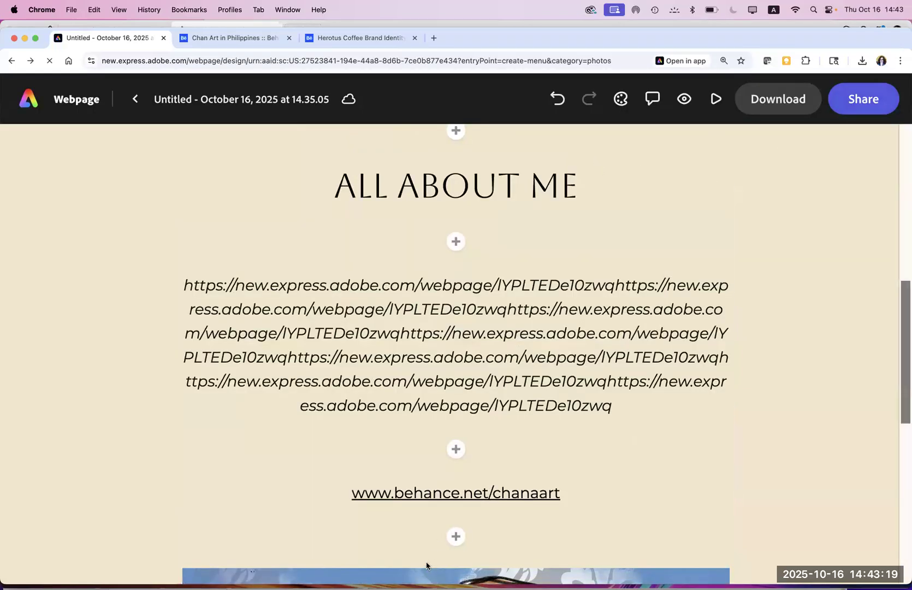
left_click(437, 495)
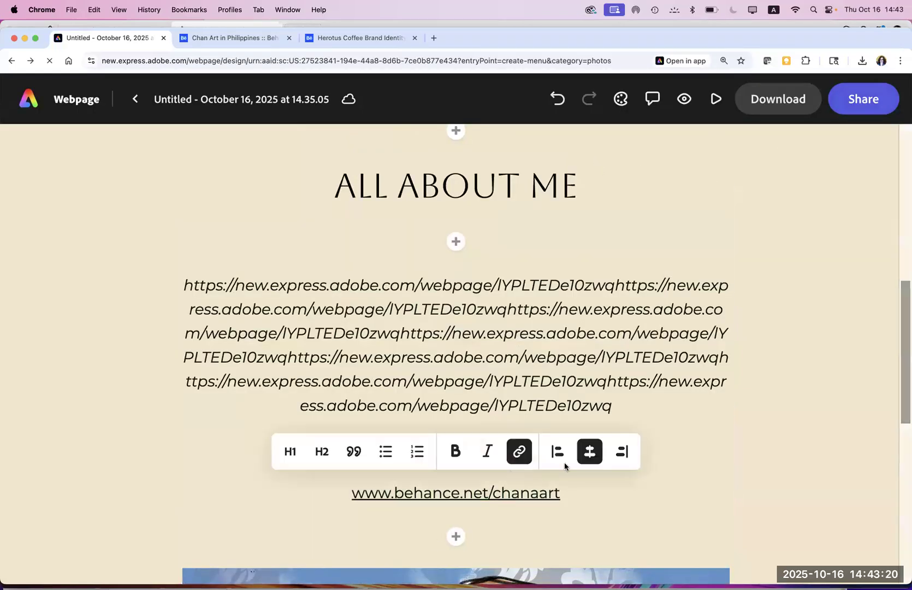
left_click(518, 451)
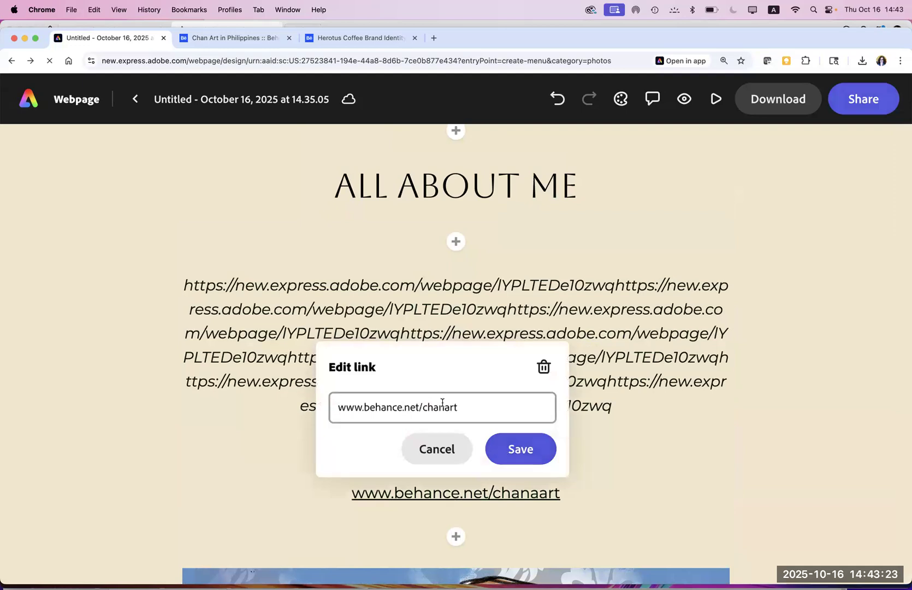
left_click(445, 408)
type("a")
left_click(519, 451)
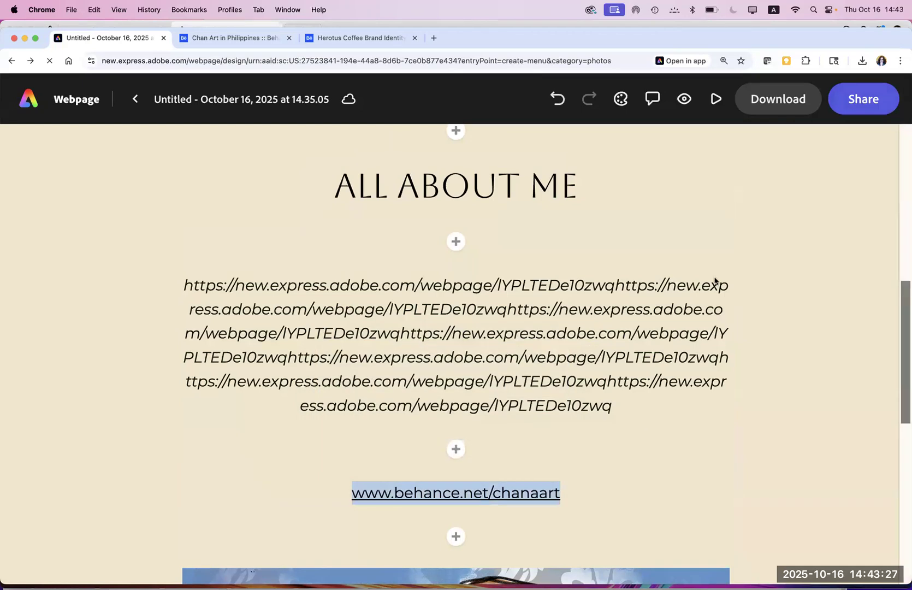
Step: Preview the page, test that the Behance link opens the profile, then close the preview
left_click(648, 101)
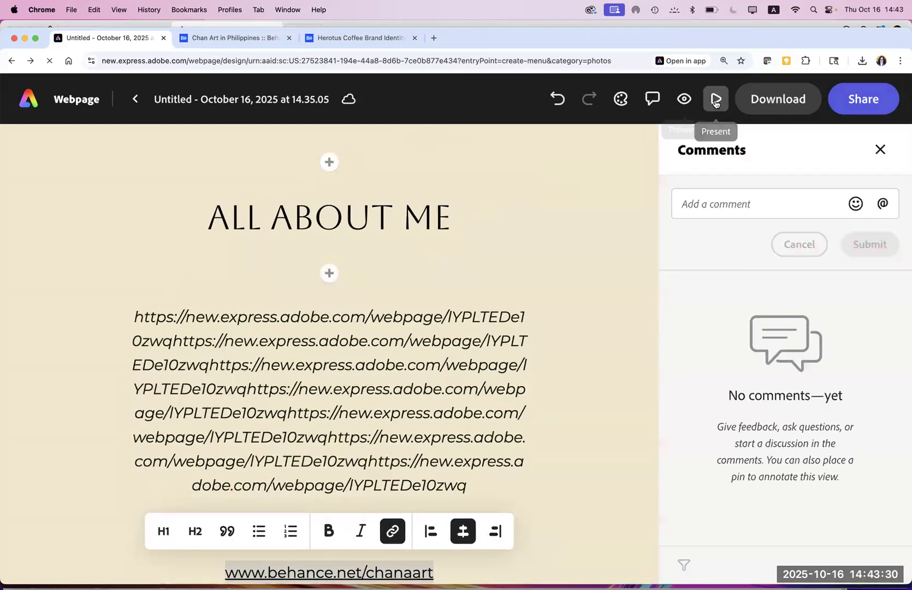
left_click(684, 99)
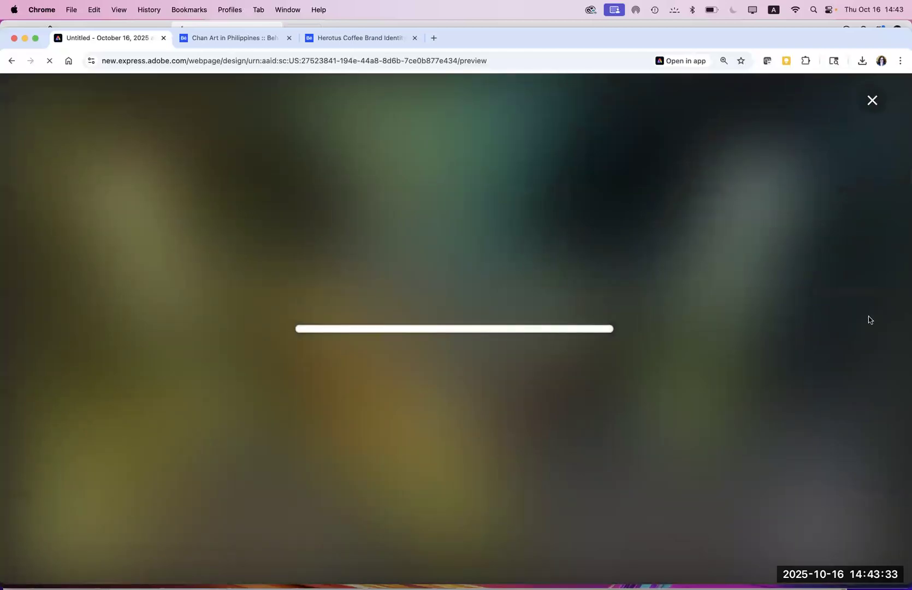
scroll(900, 443, "down", 8)
scroll(900, 443, "down", 5)
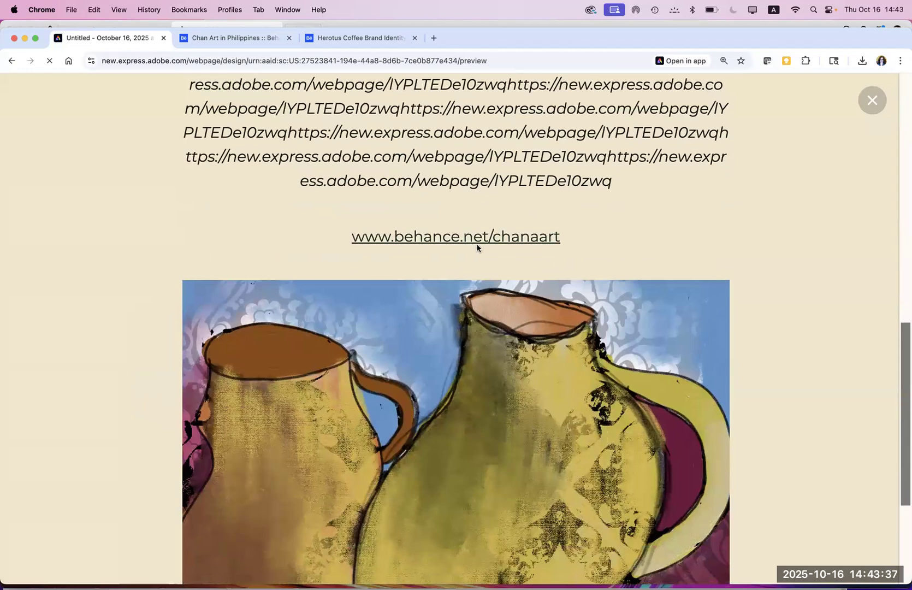
left_click(466, 238)
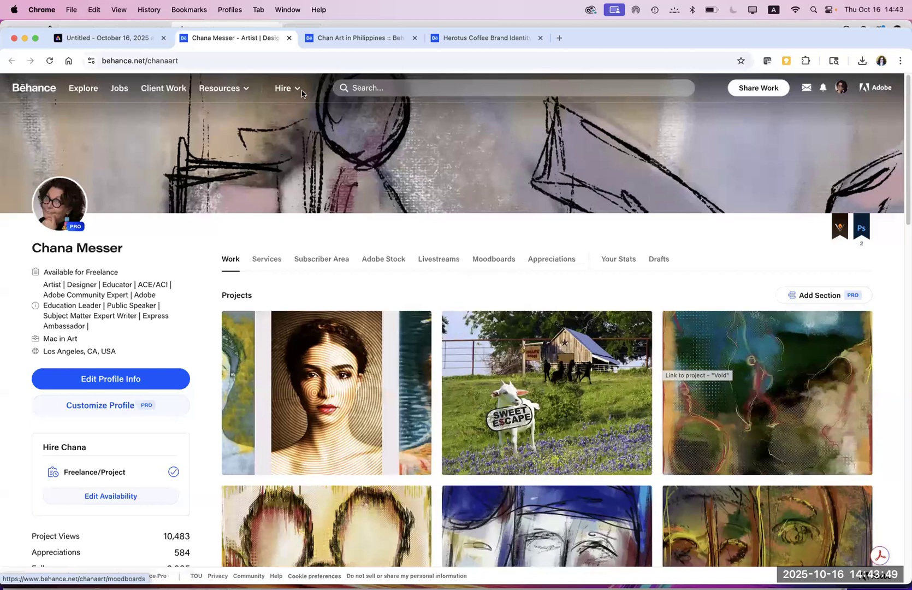
left_click(106, 39)
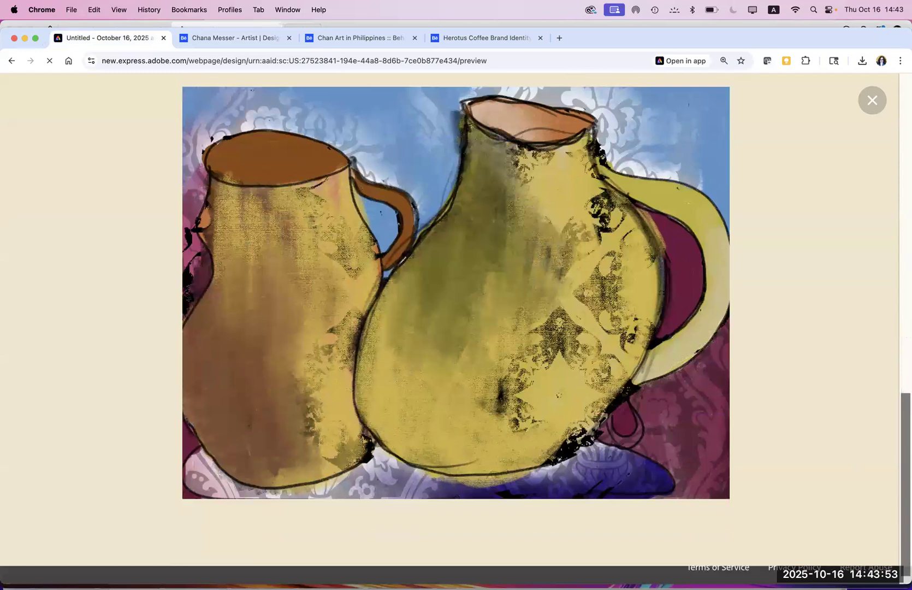
scroll(904, 561, "down", 1)
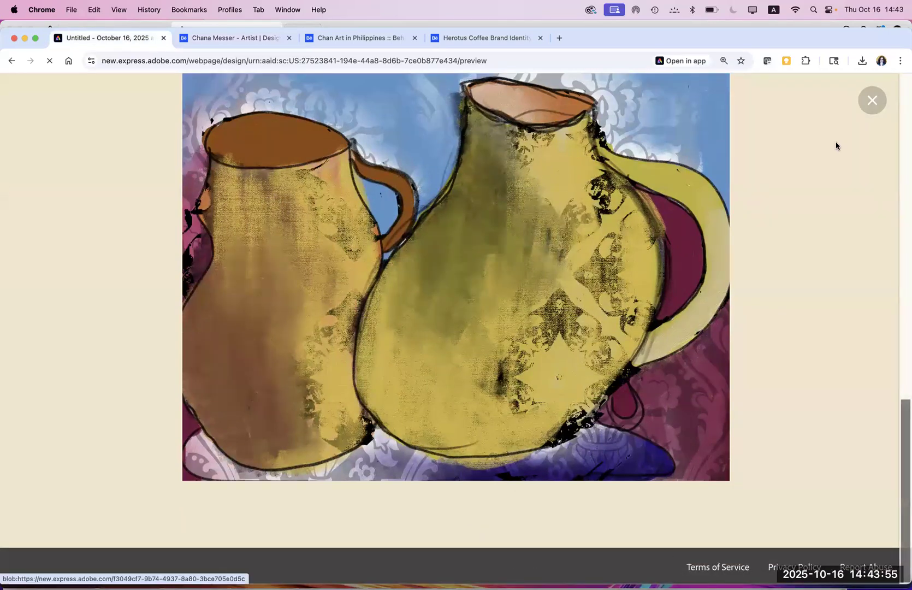
left_click(872, 100)
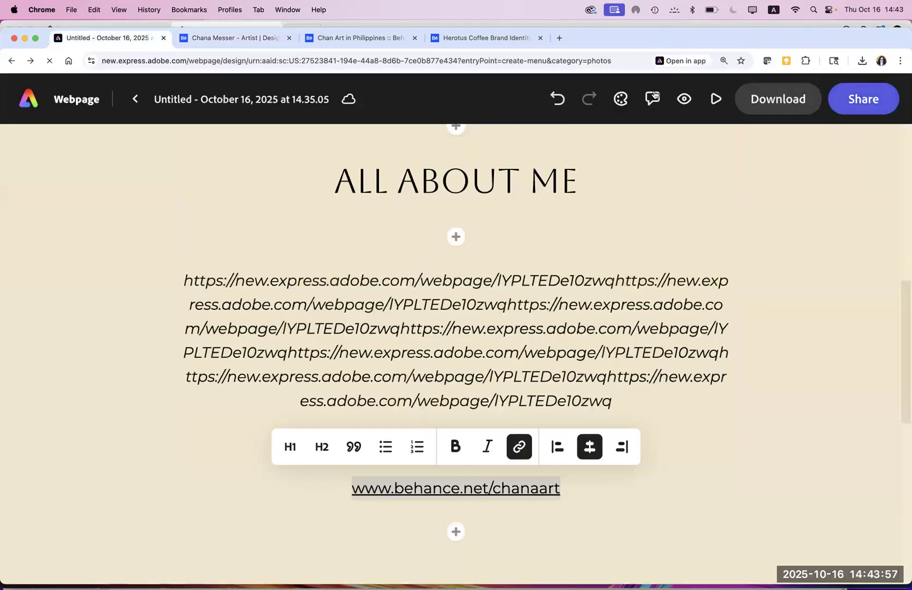
Step: Insert a photo grid and upload four paintings from the Fresco files to upload > Coffee folder
left_click(457, 532)
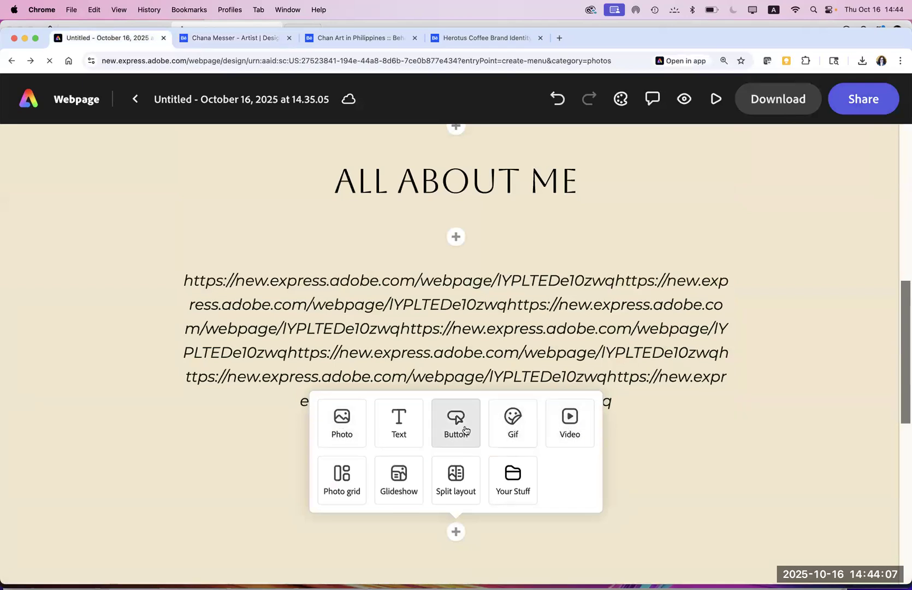
left_click(336, 490)
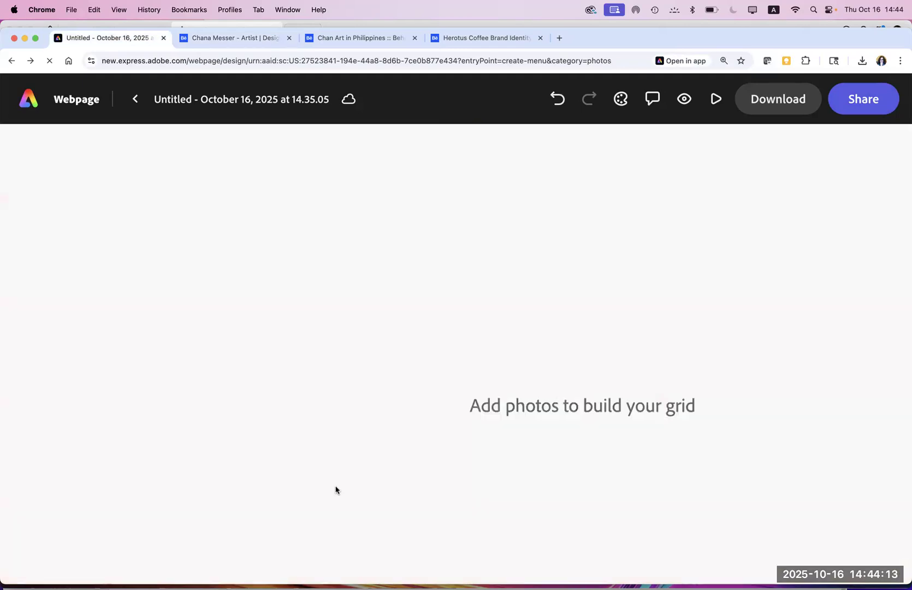
left_click(129, 193)
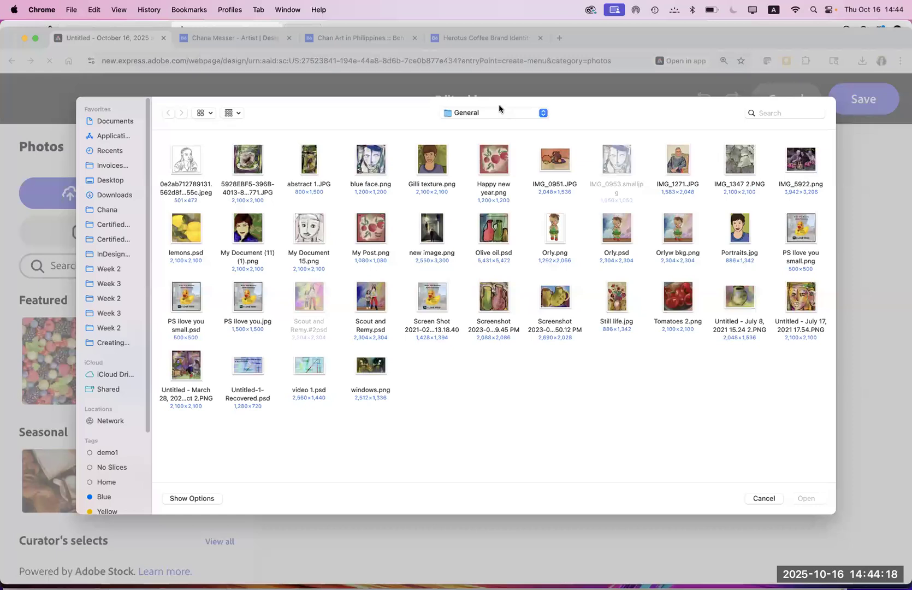
left_click(498, 111)
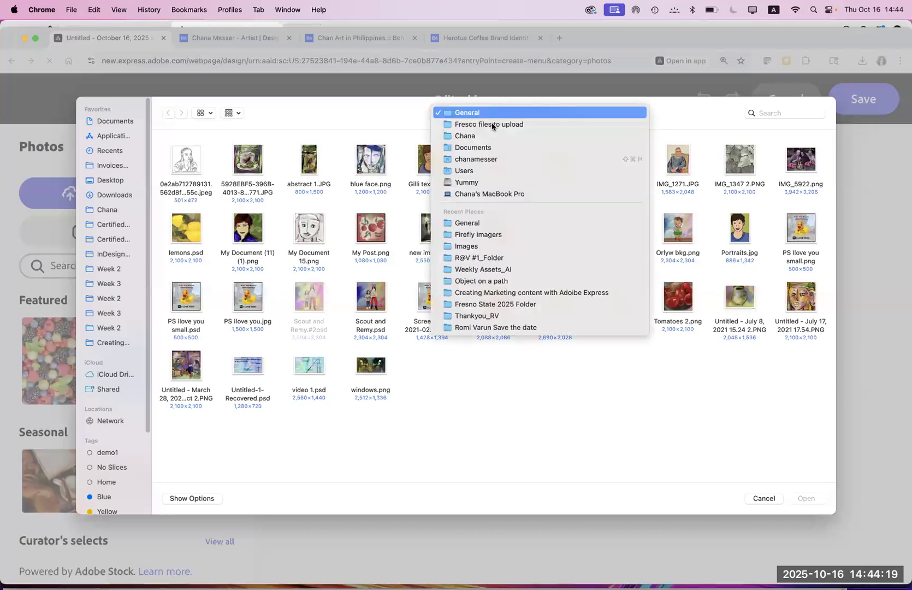
left_click(493, 125)
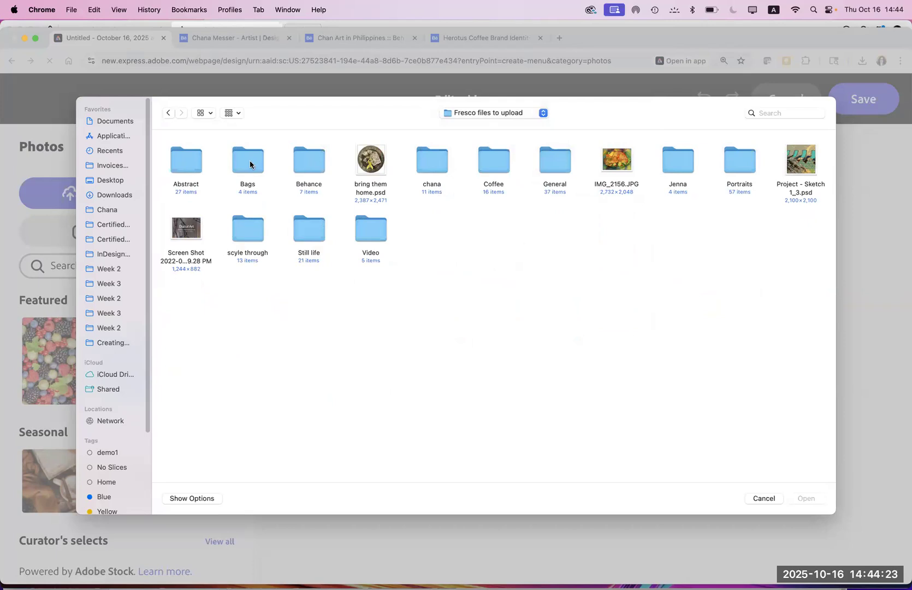
double_click(503, 162)
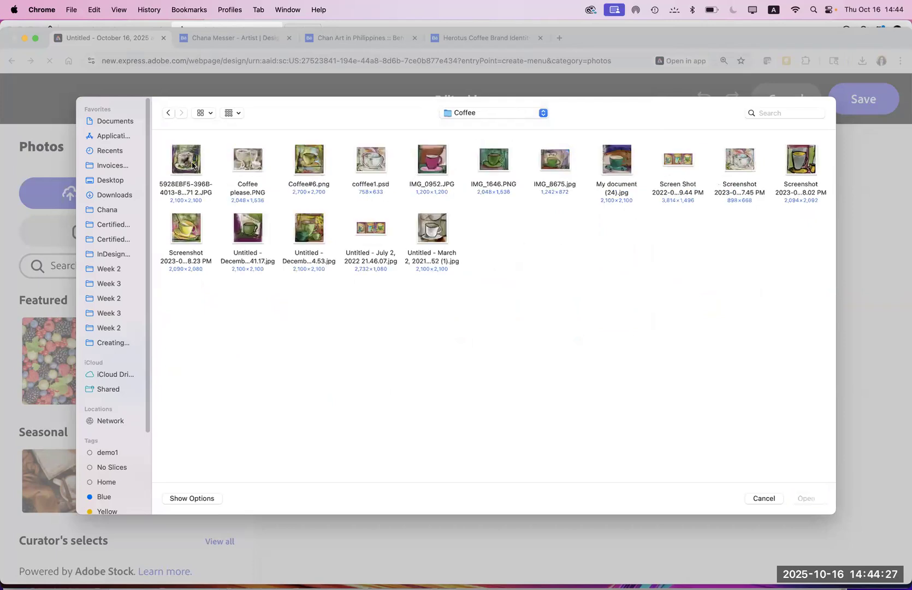
left_click(184, 238)
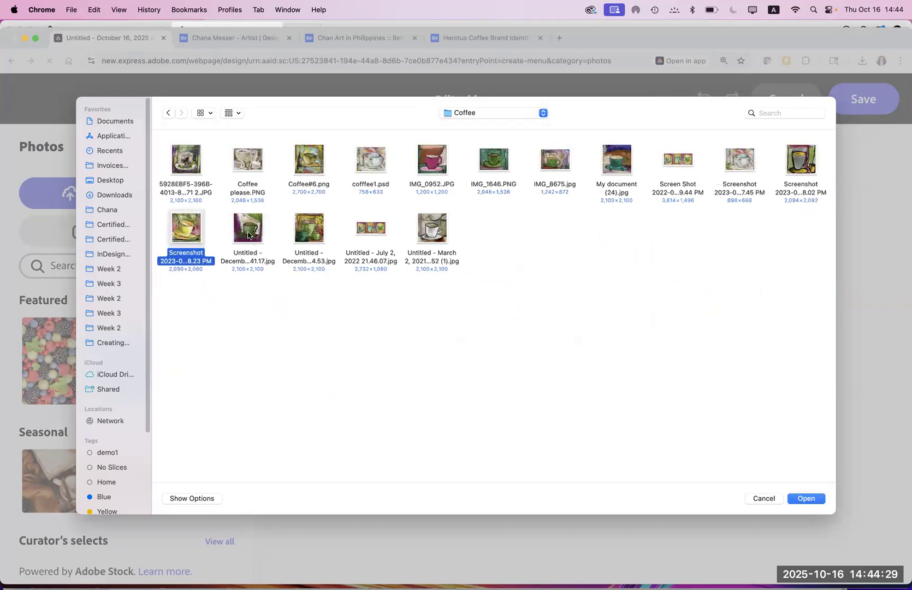
left_click(249, 234, "super")
left_click(319, 234, "super")
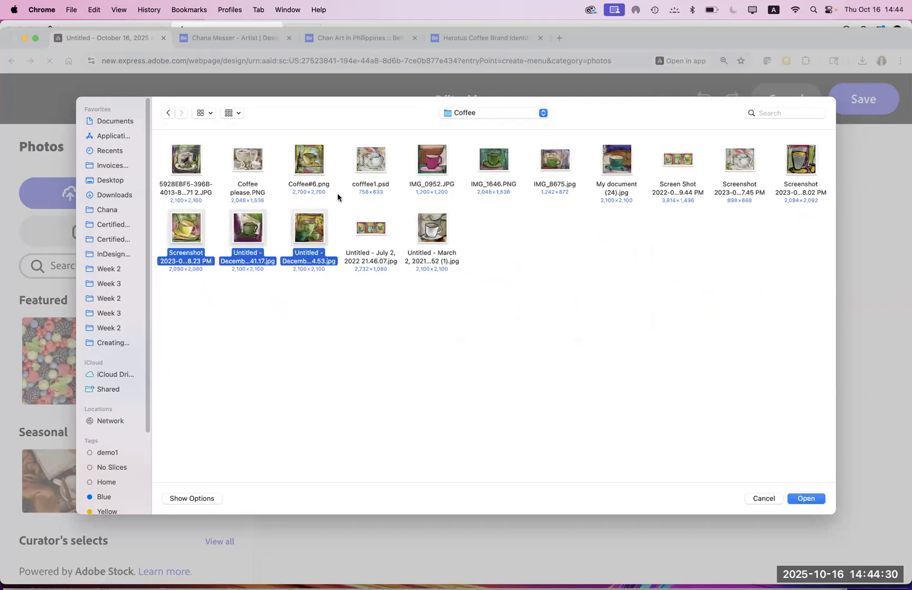
left_click(315, 167, "super")
left_click(808, 501)
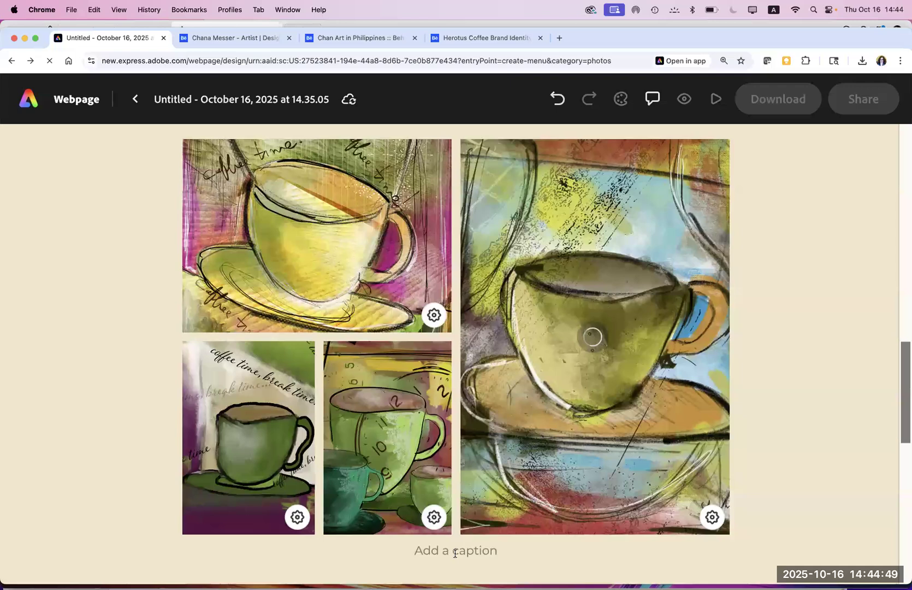
Step: Caption the coffee grid 'Painted with Adobe Fresco', fixing the misspelled first word
type("paited with Adobe Fresco")
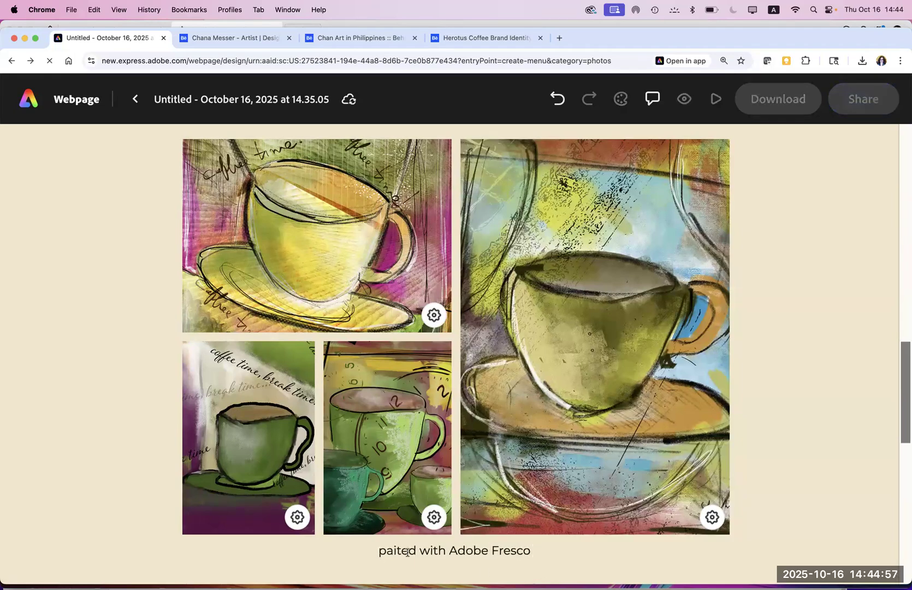
double_click(414, 550)
type("Paiunte")
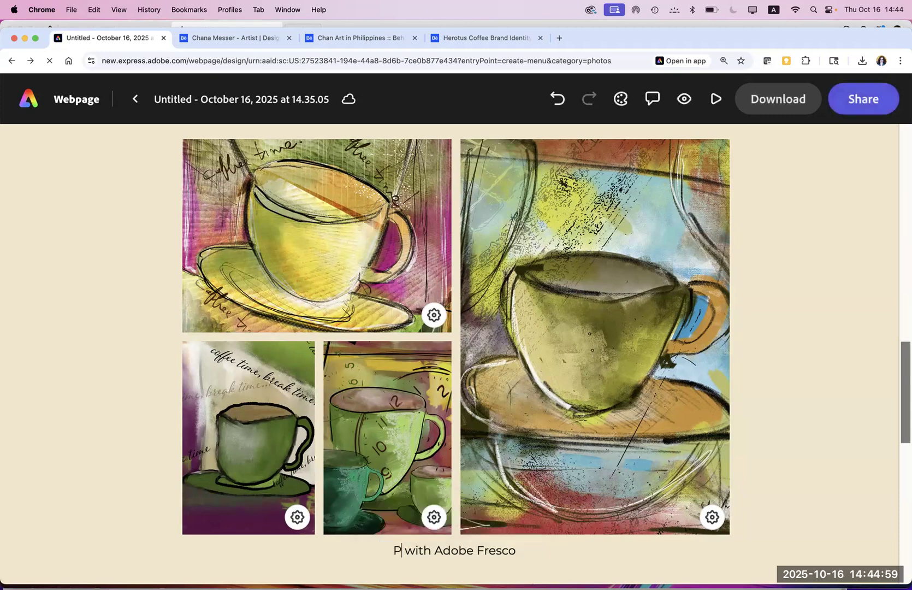
key("BackSpace")
key("BackSpace")
key("BackSpace")
key("BackSpace")
type("nted")
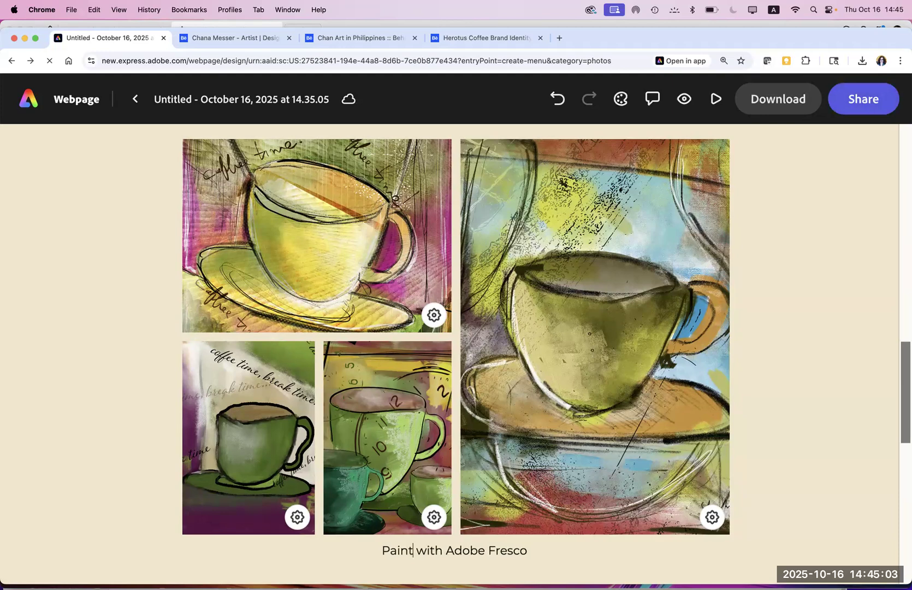
left_click(858, 523)
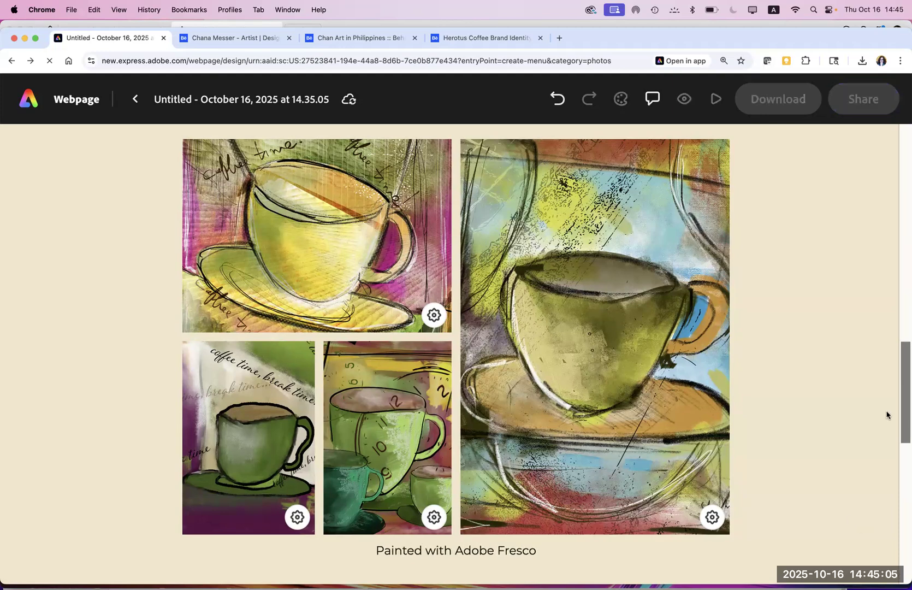
mouse_move(902, 448)
left_mouse_down()
mouse_move(896, 557)
mouse_move(839, 411)
mouse_move(834, 363)
mouse_move(843, 403)
left_mouse_up()
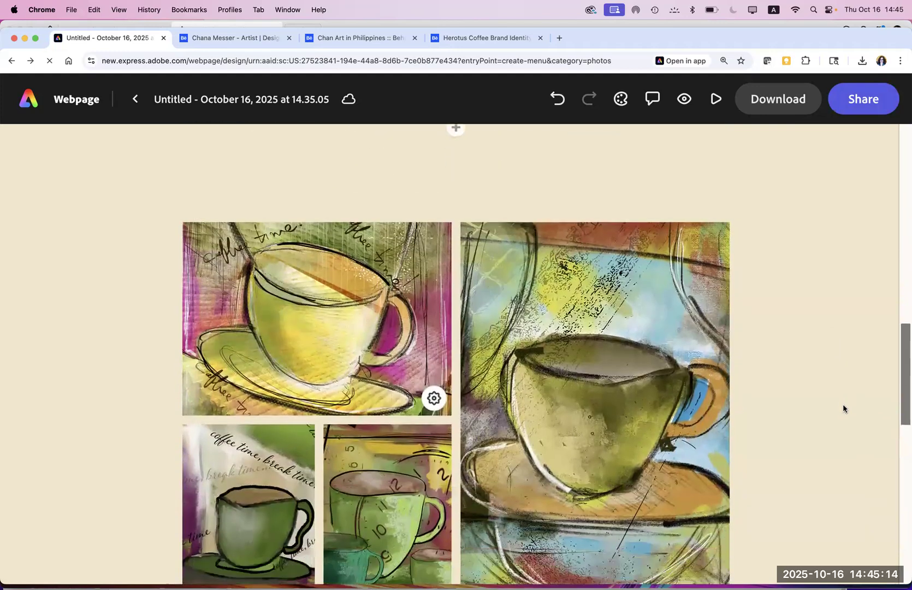
left_click(573, 304)
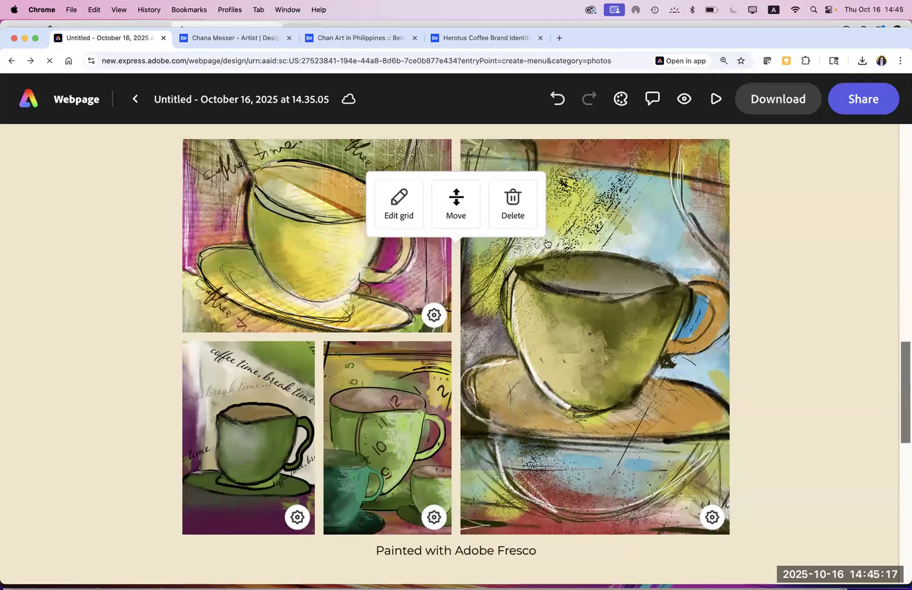
Step: Move the coffee photo grid down one section, below the yellow-jugs painting
left_click(460, 203)
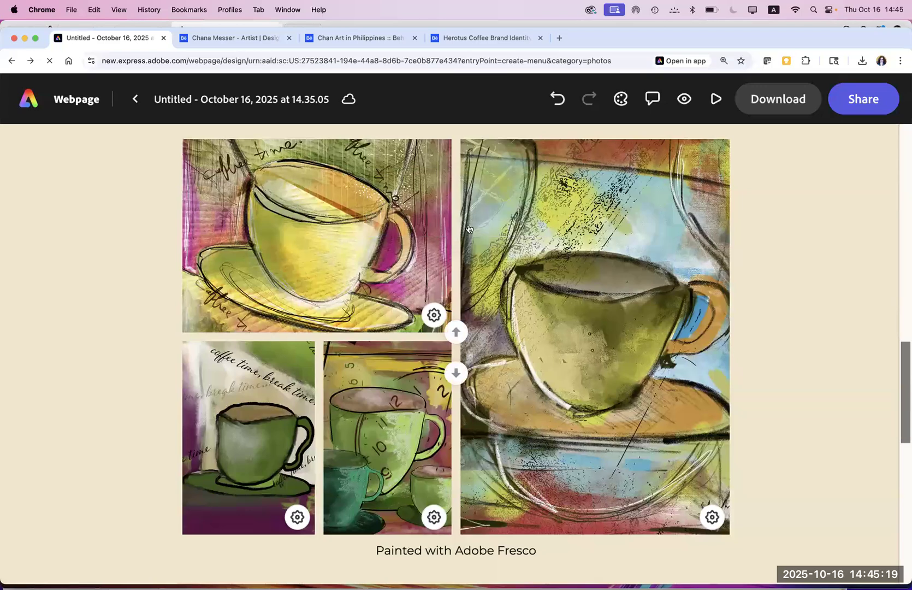
left_click(456, 373)
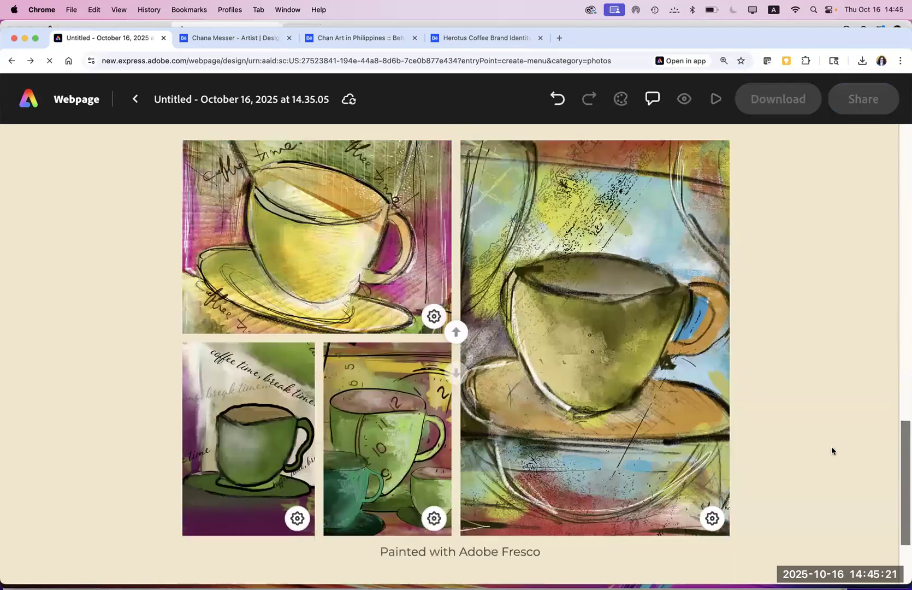
scroll(882, 395, "up", 10)
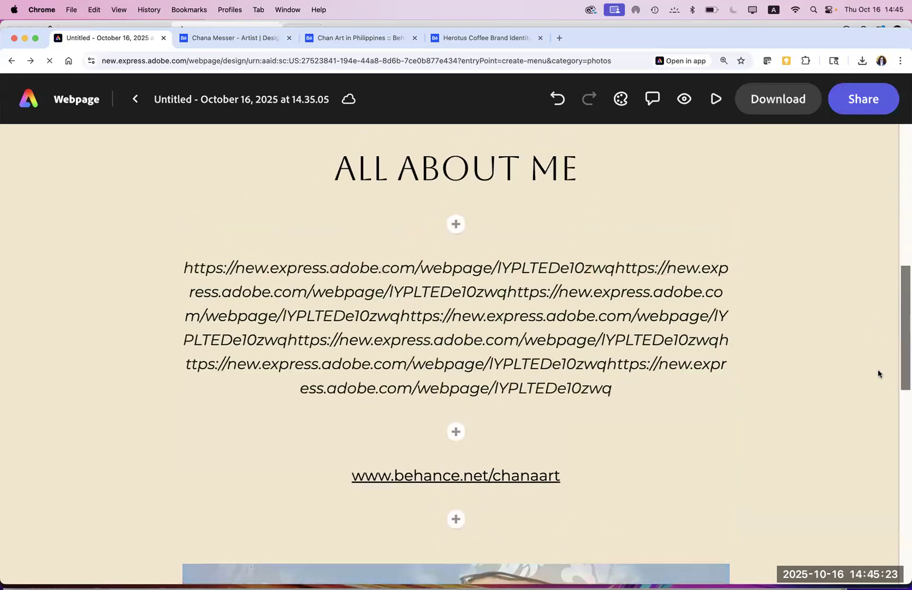
scroll(876, 343, "down", 3)
scroll(874, 480, "down", 6)
scroll(876, 424, "up", 4)
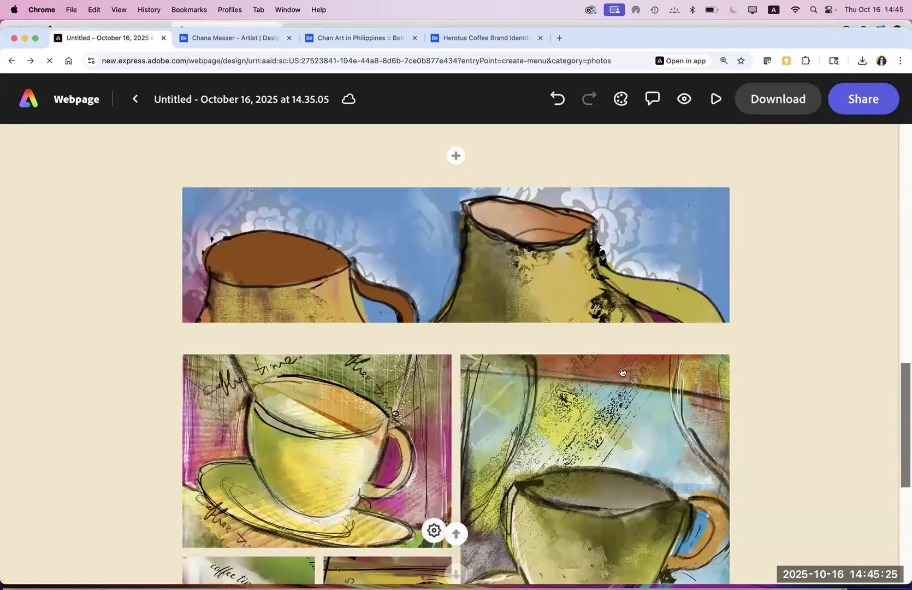
Step: Try layouts for the jugs image, settling on a window strip, without replacing the photo
left_click(428, 299)
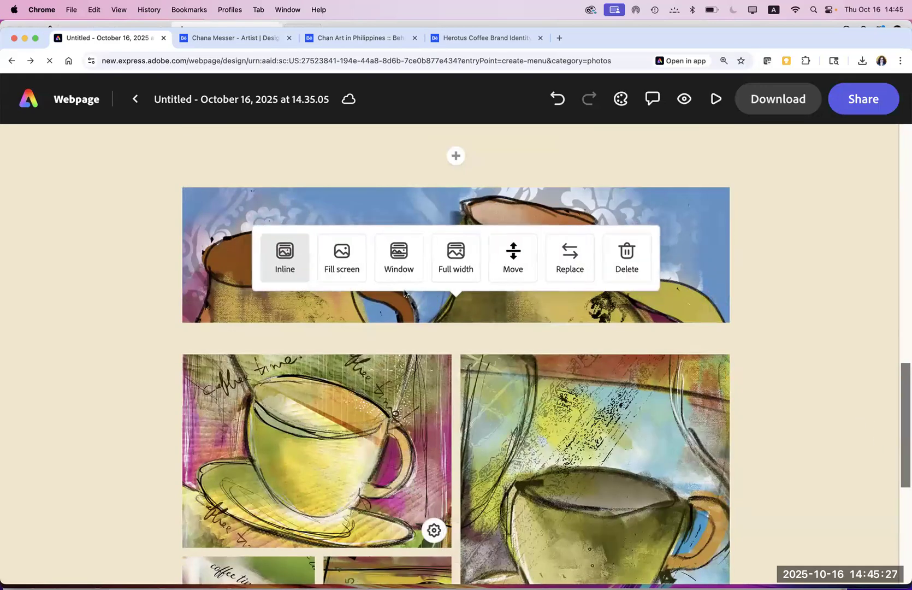
left_click(285, 263)
left_click(447, 269)
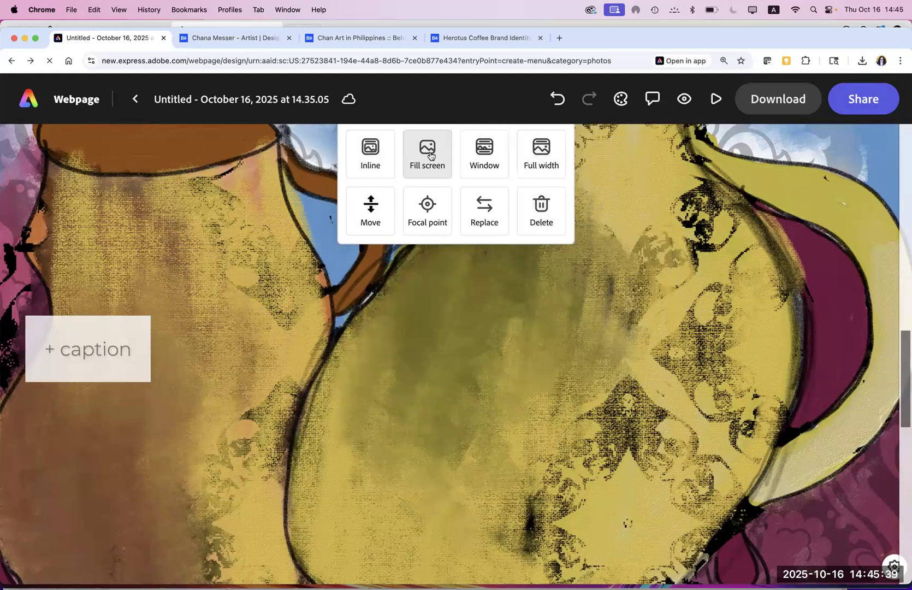
left_click(490, 162)
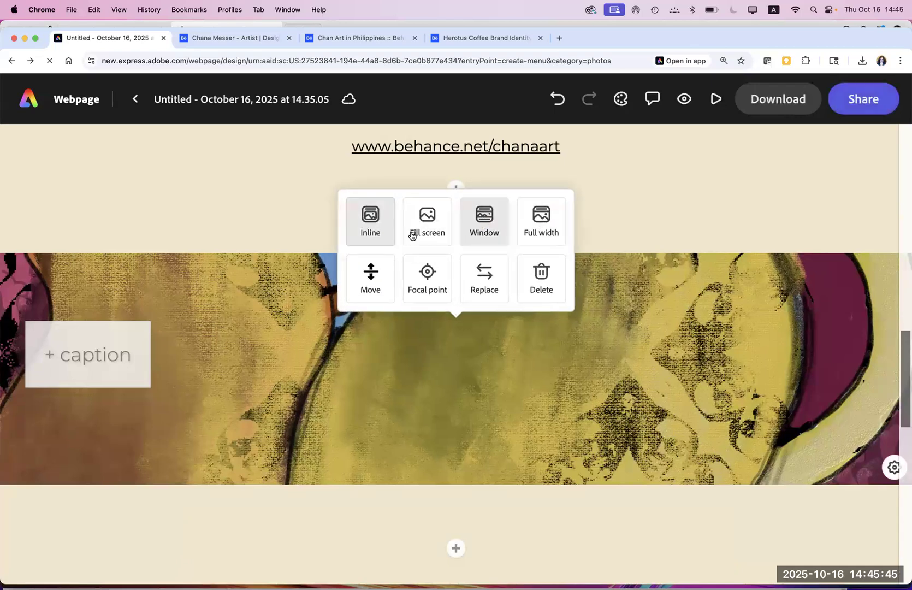
left_click(483, 284)
left_click(426, 331)
left_click(478, 245)
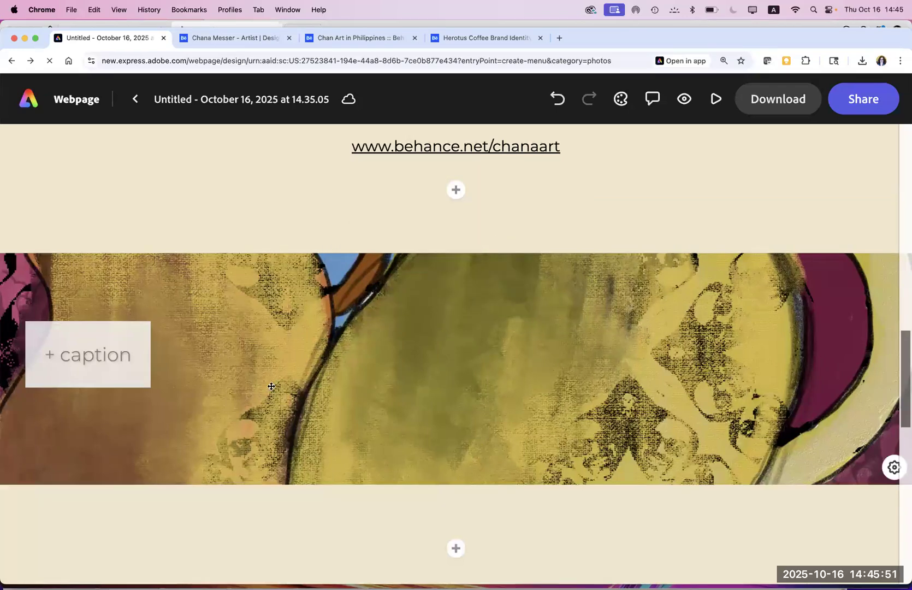
Step: Start a caption on the jugs image and scroll down below the coffee grid
left_click(42, 356)
scroll(903, 432, "down", 2)
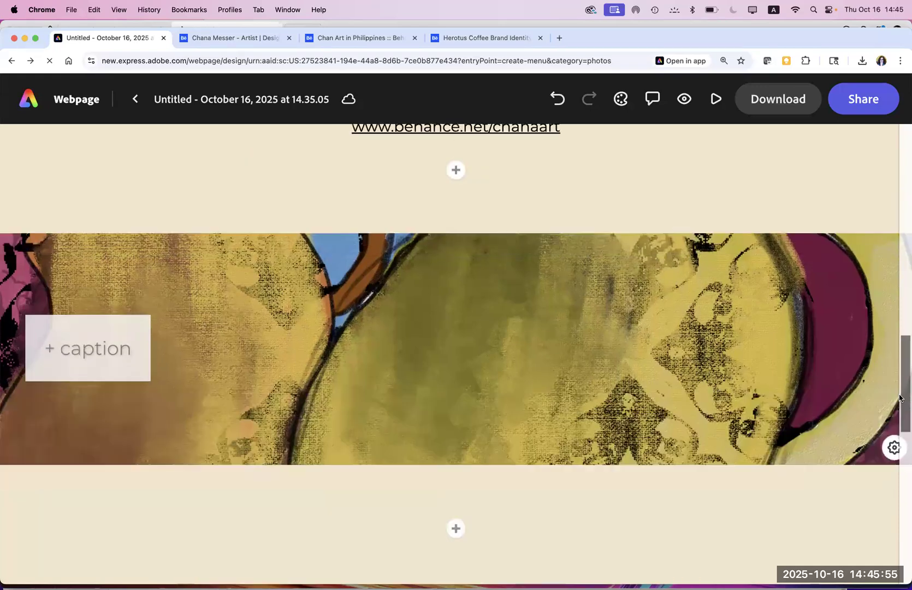
scroll(875, 362, "up", 5)
scroll(881, 444, "down", 5)
scroll(882, 459, "down", 2)
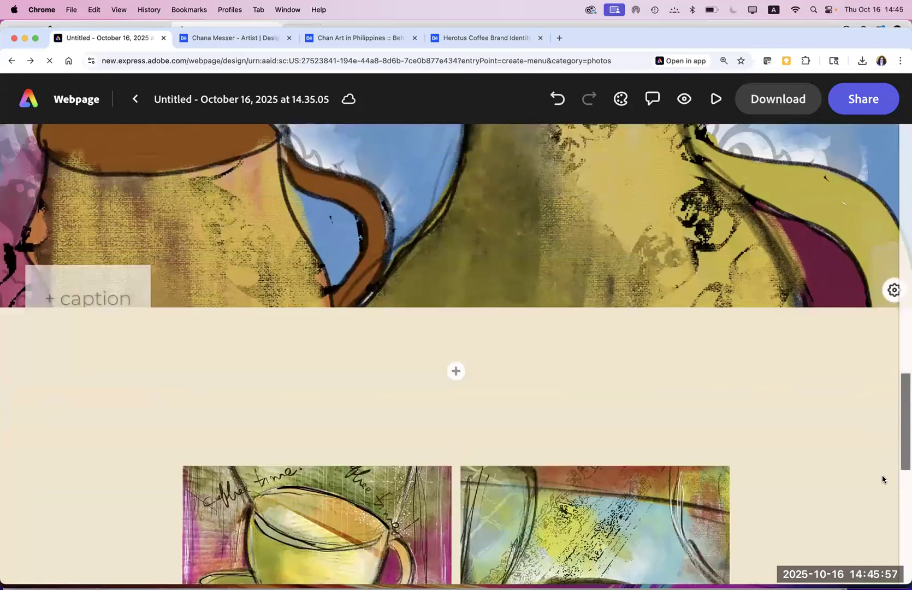
scroll(883, 511, "down", 6)
scroll(904, 522, "down", 5)
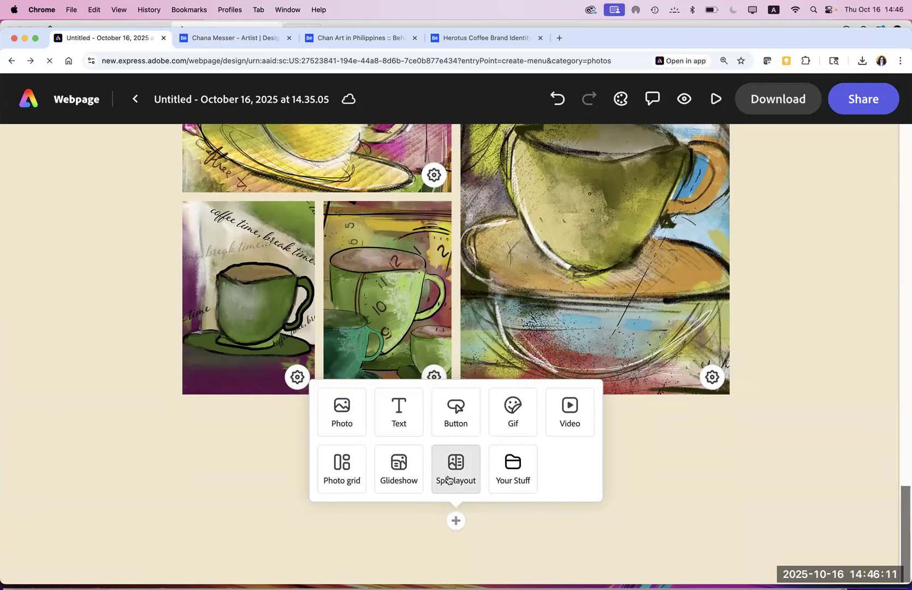
Step: Insert a split layout with the pink coffee-cup painting IMG_0952.JPG in its left half
left_click(447, 480)
left_click(220, 351)
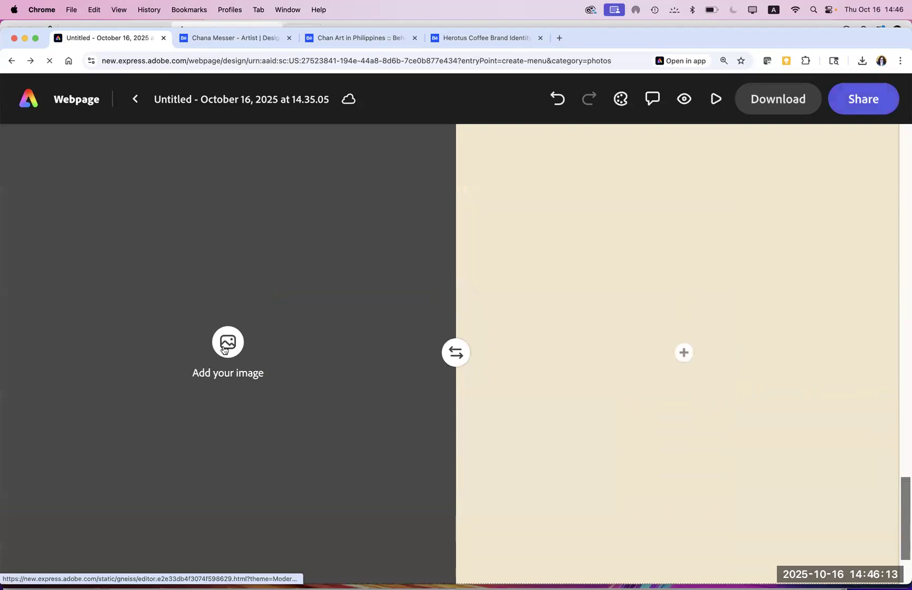
left_click(172, 216)
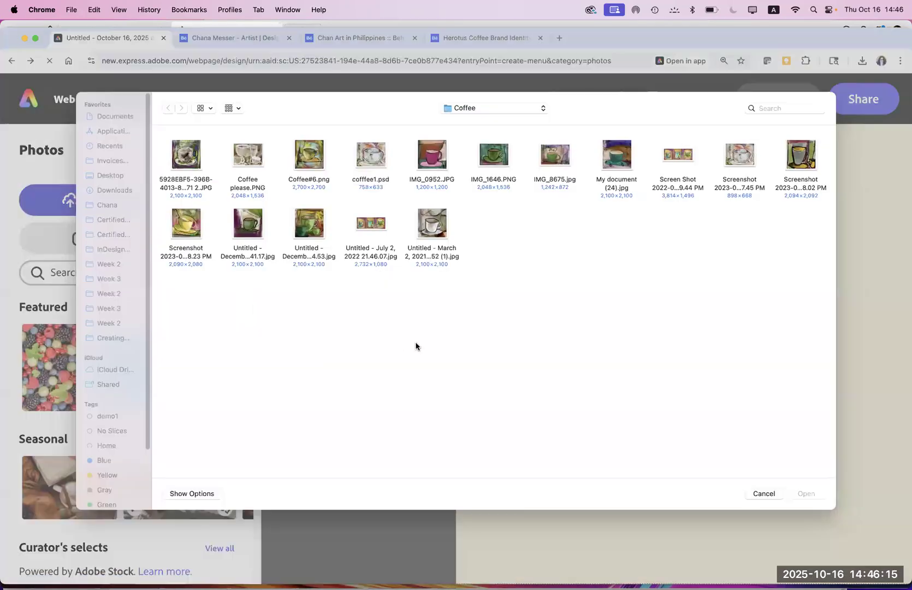
left_click(435, 174)
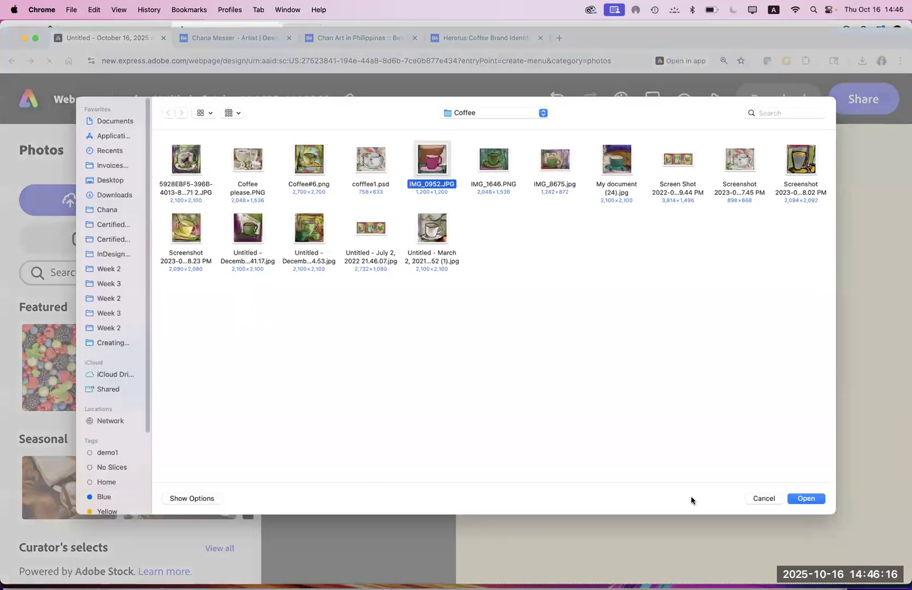
left_click(790, 501)
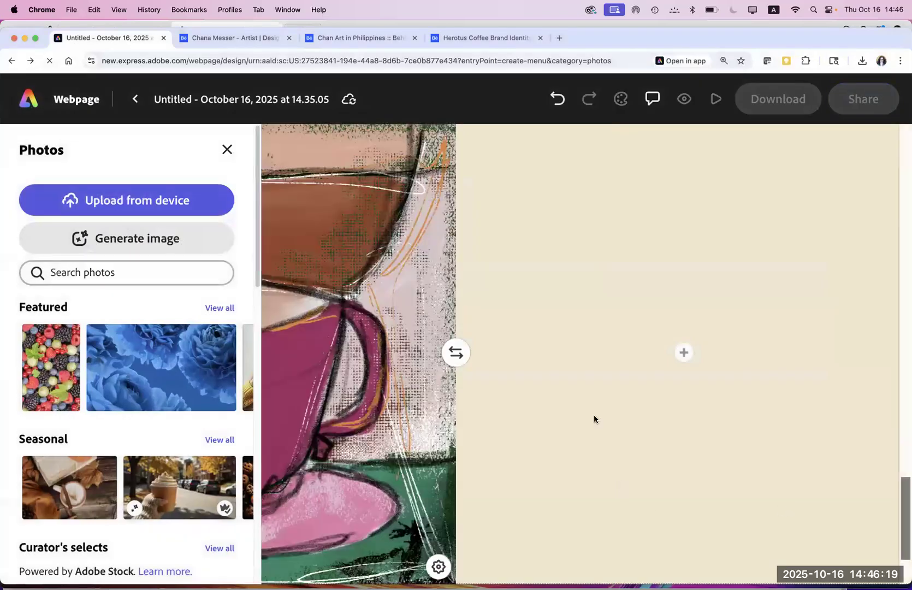
left_click(684, 353)
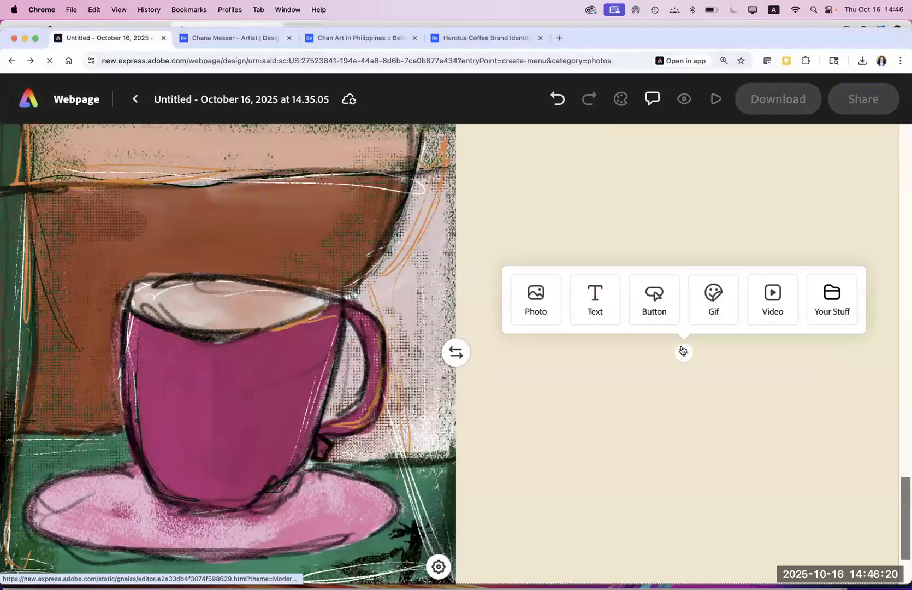
Step: Add the line 'I love painting Coffee cups' to the split layout's right half
left_click(600, 304)
type("I love pa")
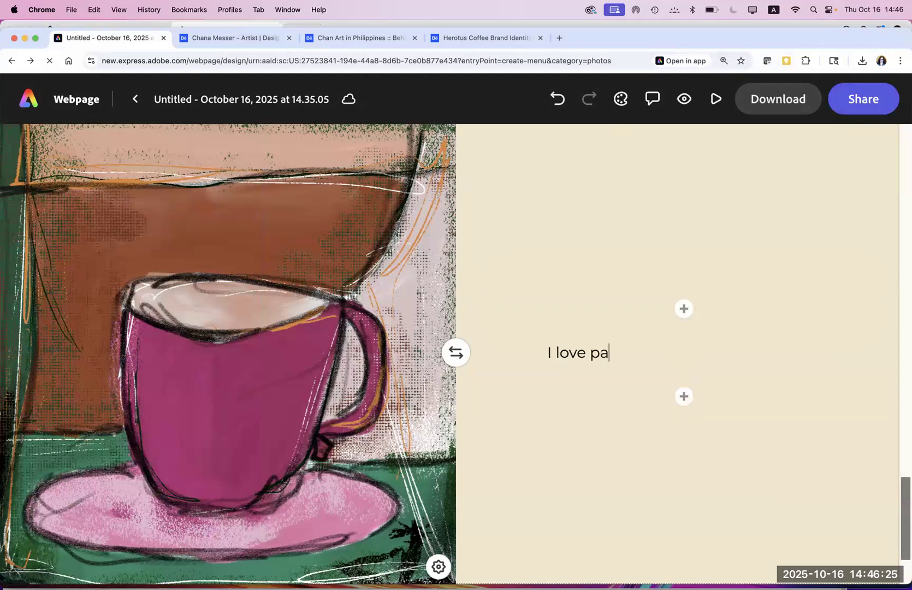
type("inting Coffee cups")
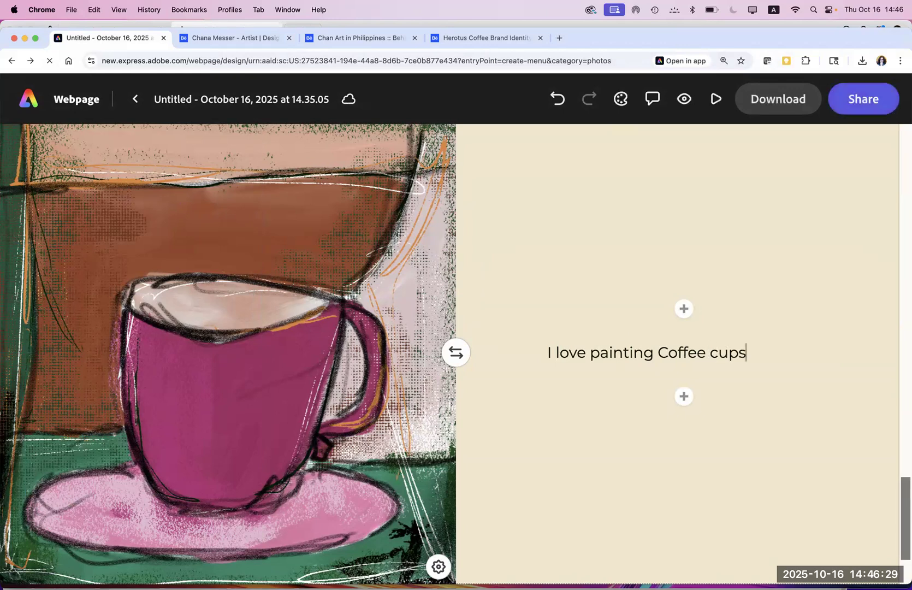
left_click(684, 398)
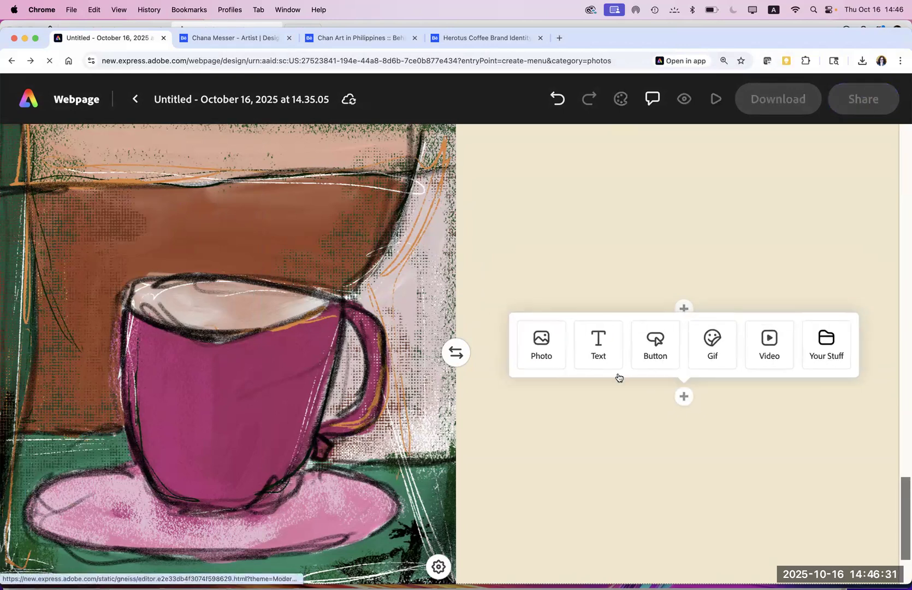
Step: Upload My document (24).jpg and the wide three-cups screenshot as photos below the text
left_click(548, 356)
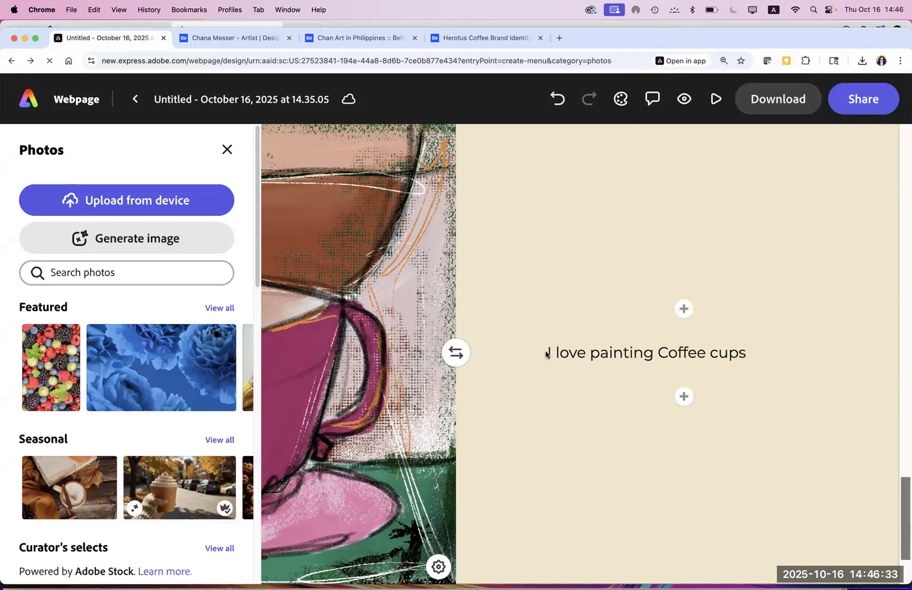
left_click(146, 196)
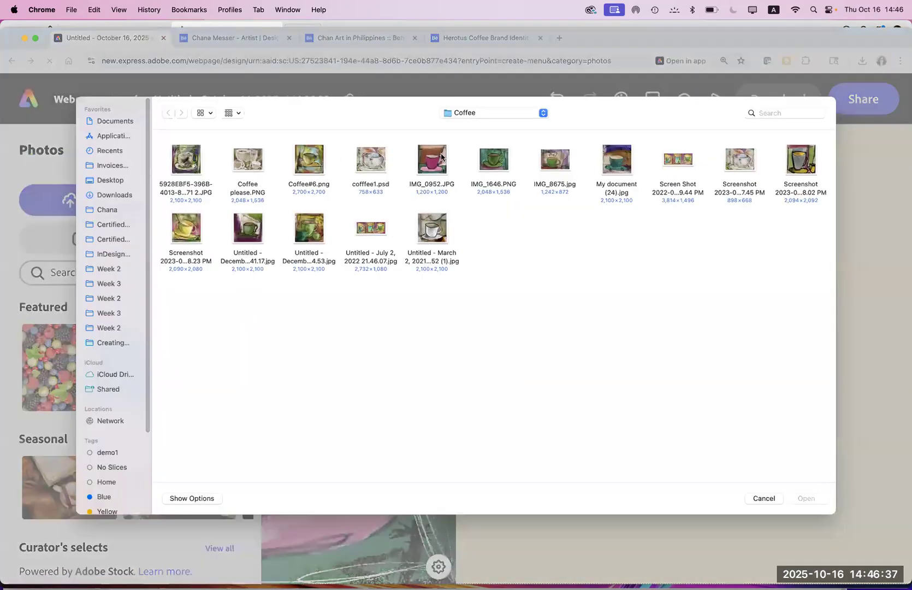
left_click(430, 162)
left_click(590, 303)
left_click(614, 166)
left_click(690, 165, "super")
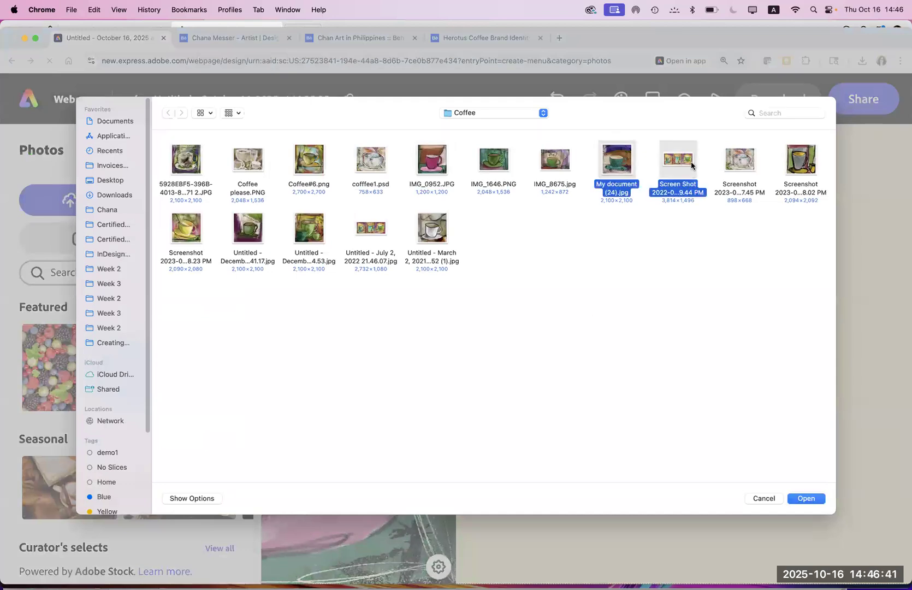
left_click(797, 500)
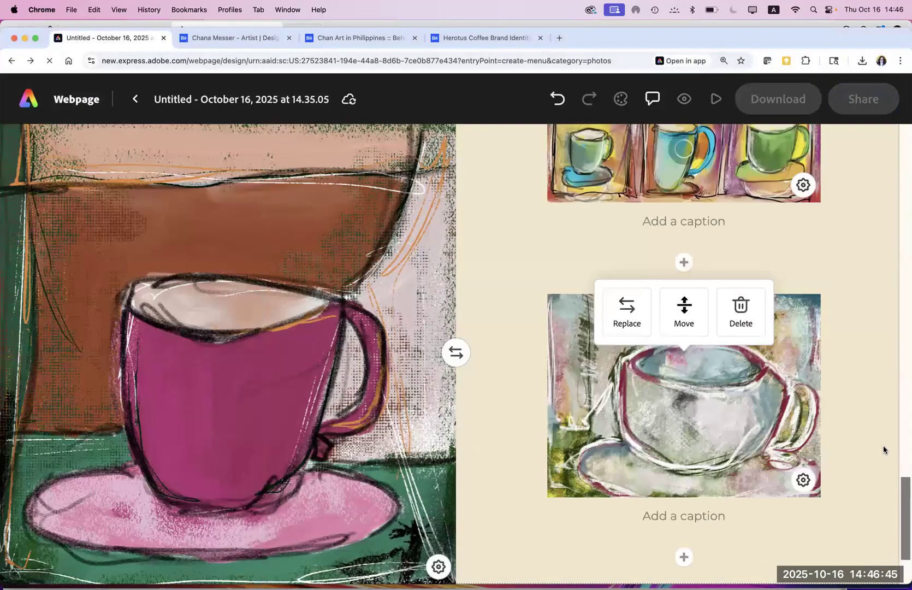
left_click_drag(904, 481, 889, 391)
scroll(881, 481, "down", 10)
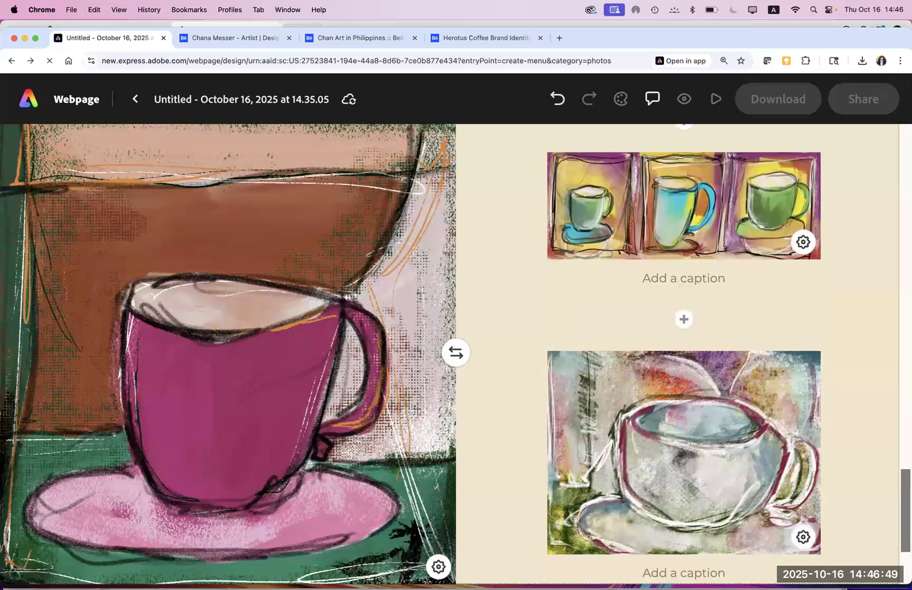
left_click(456, 520)
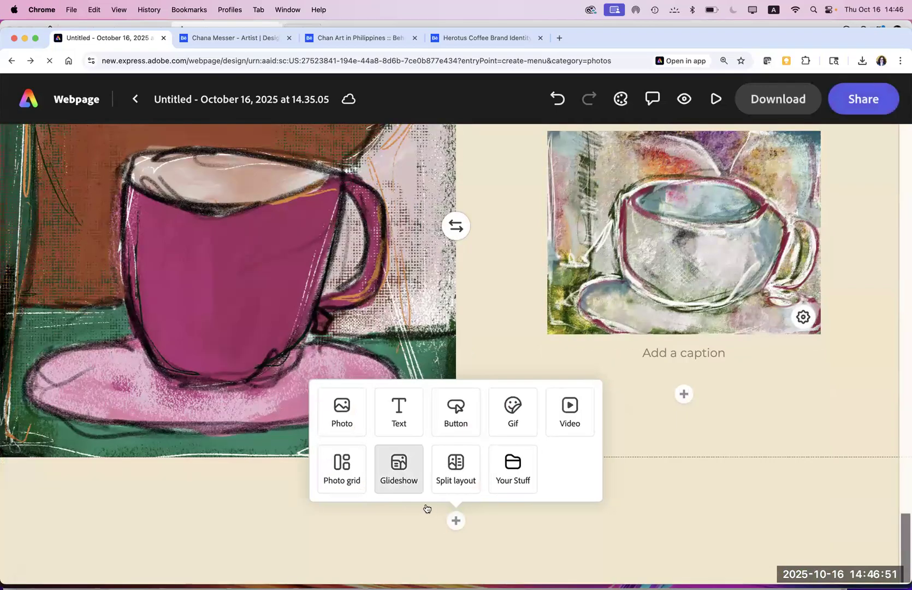
Step: Add a glideshow with 'Untitled - July 2, 2022 21.46.07.jpg' as its background and save it
left_click(409, 486)
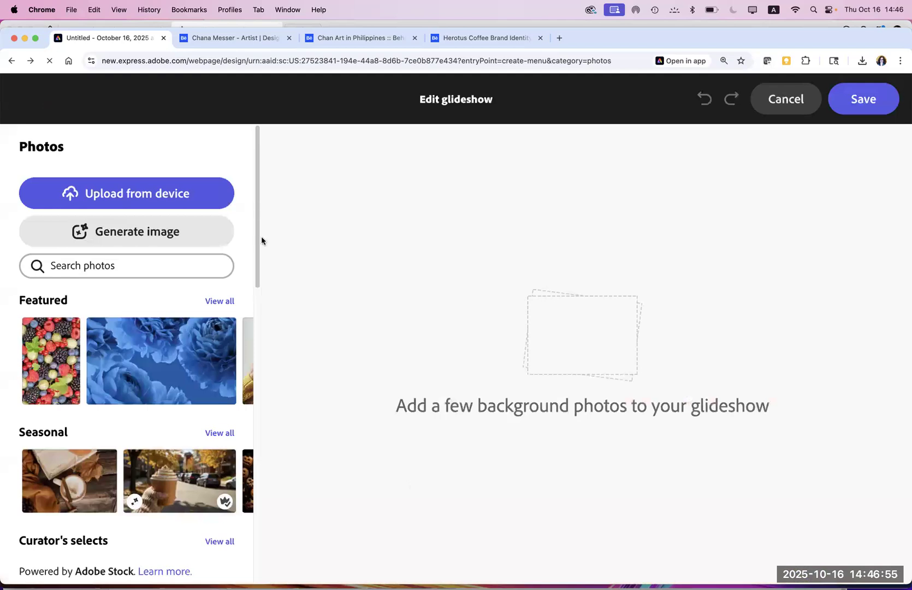
left_click(168, 193)
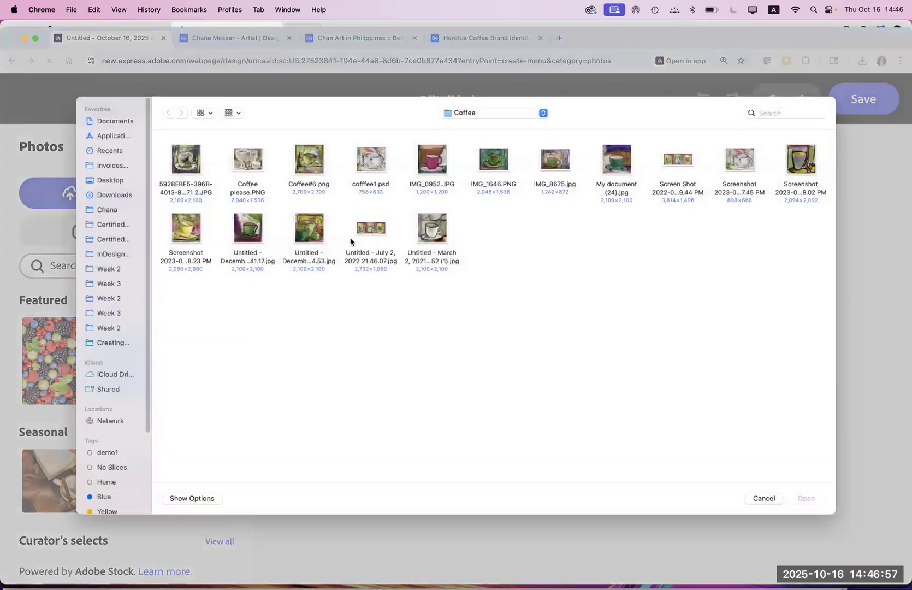
left_click(371, 232)
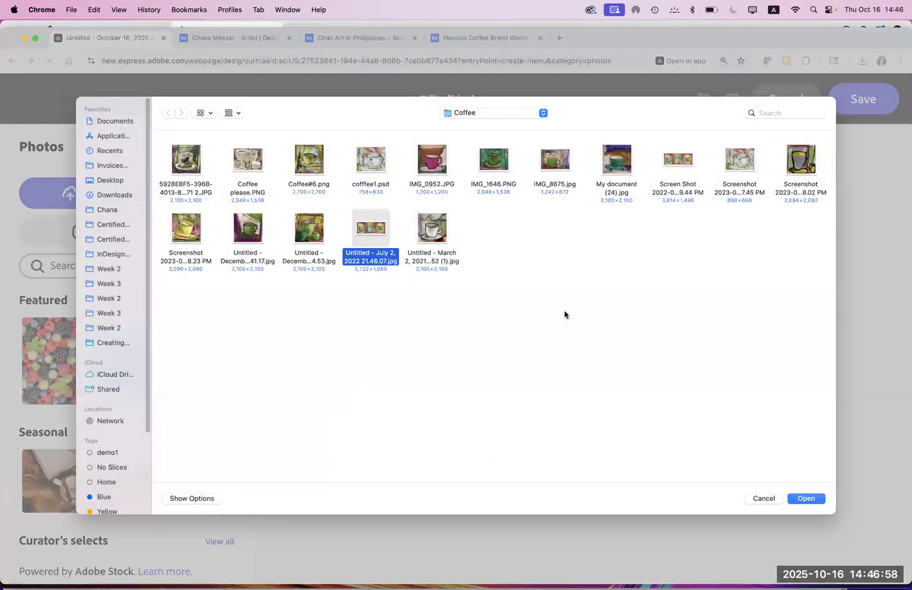
left_click(806, 499)
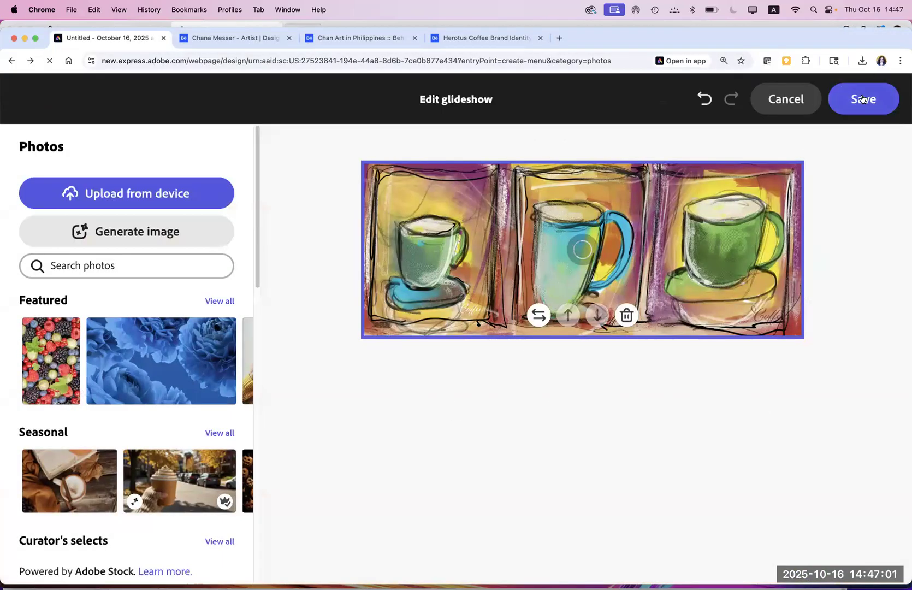
left_click(861, 99)
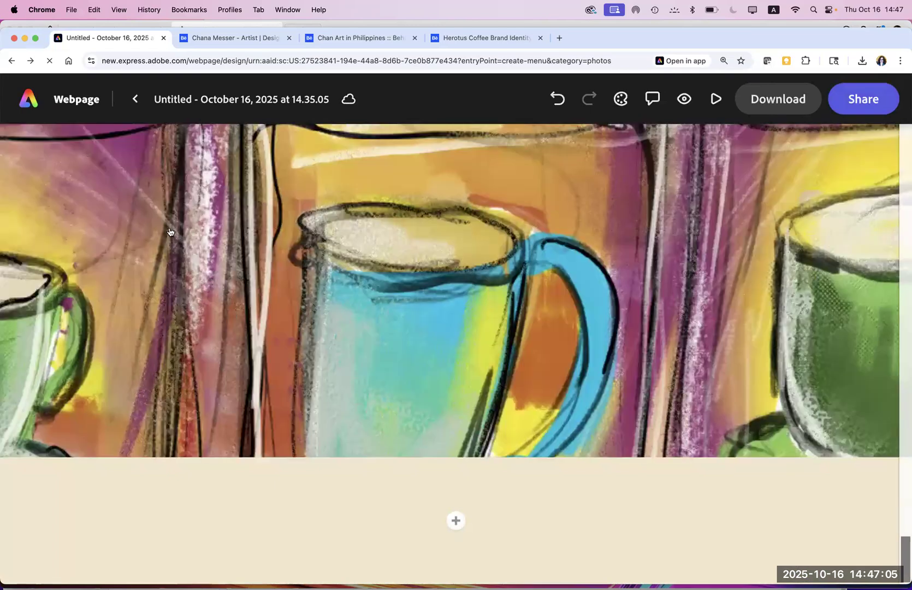
left_click(170, 232)
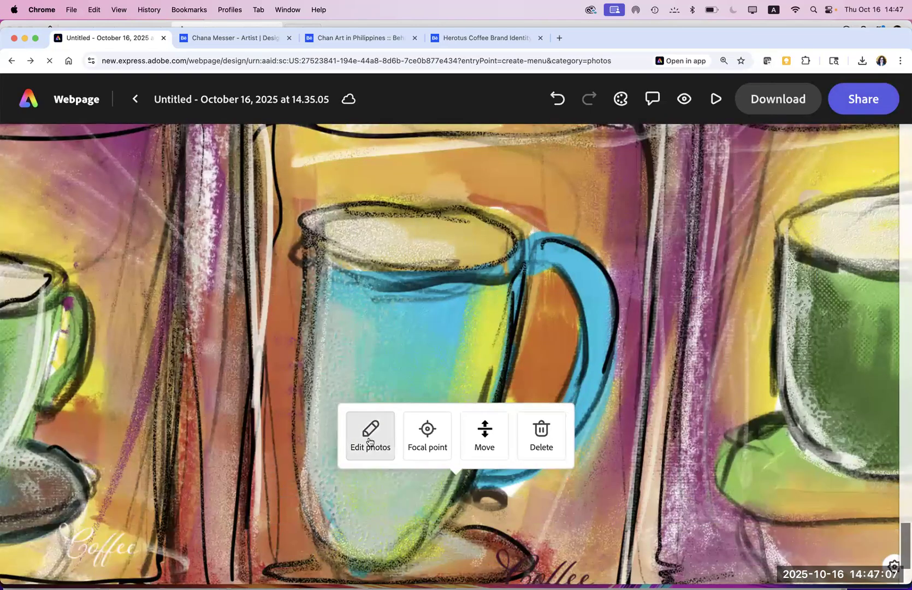
left_click(191, 202)
left_click(191, 202)
left_click_drag(903, 545, 900, 513)
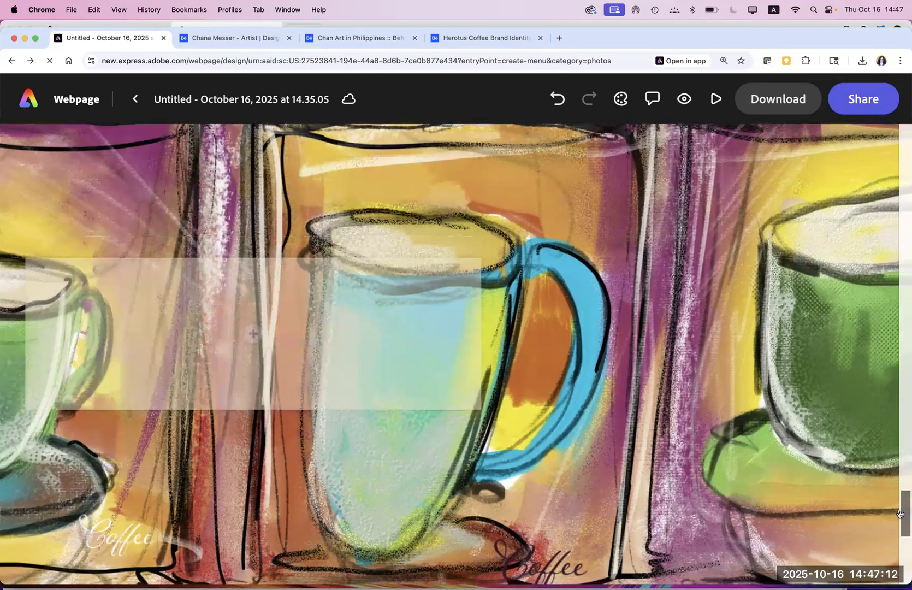
left_click(269, 343)
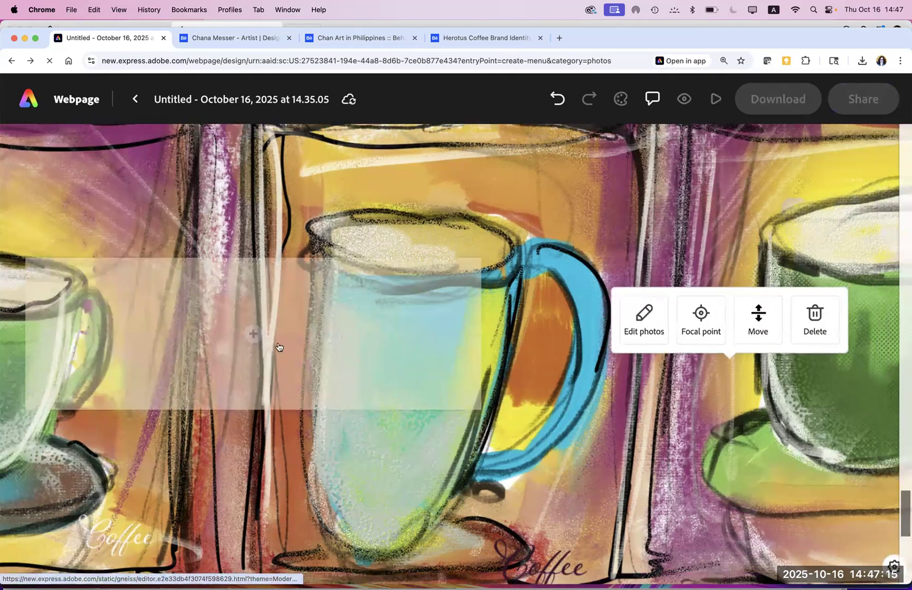
left_click(267, 345)
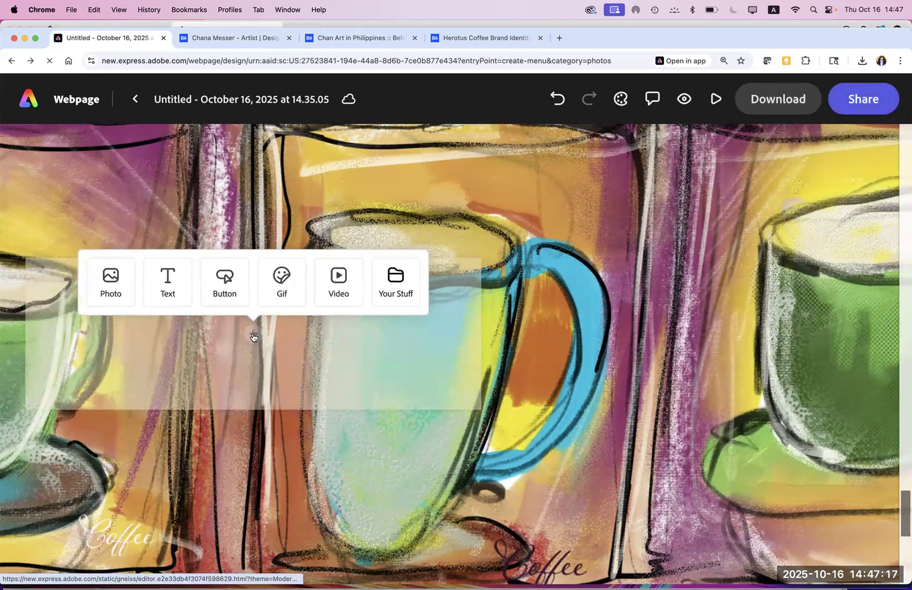
left_click(254, 339)
left_click(255, 339)
left_click(255, 338)
left_click(256, 339)
left_click(254, 339)
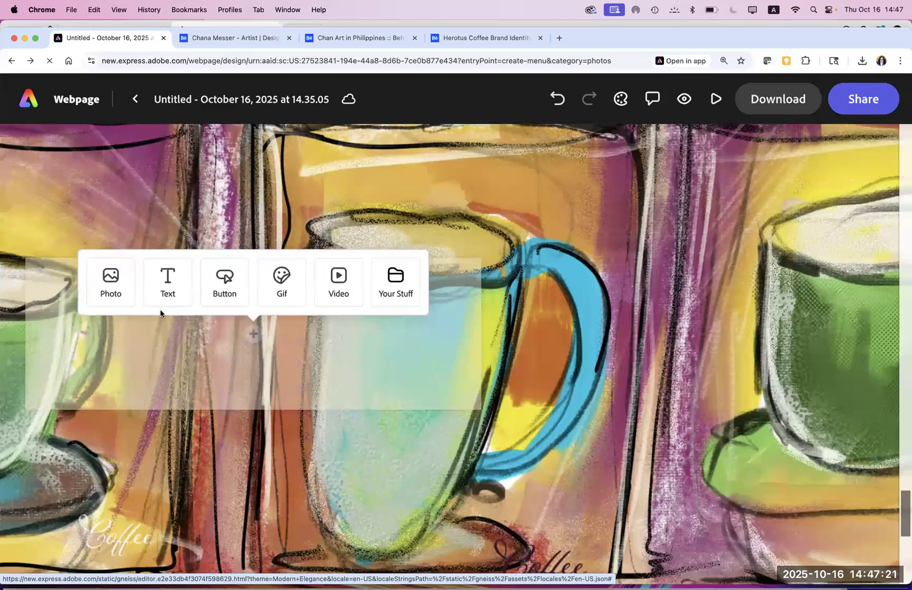
left_click(112, 295)
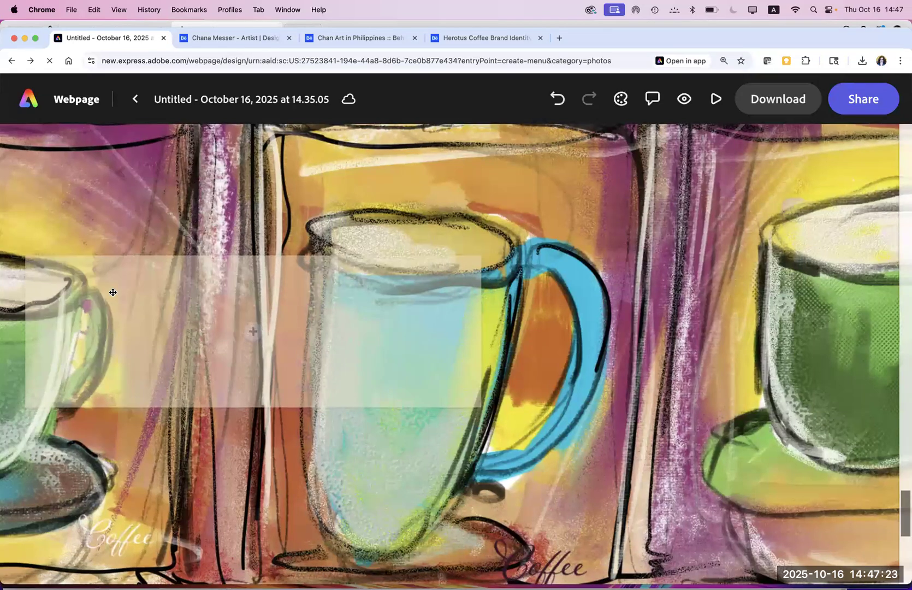
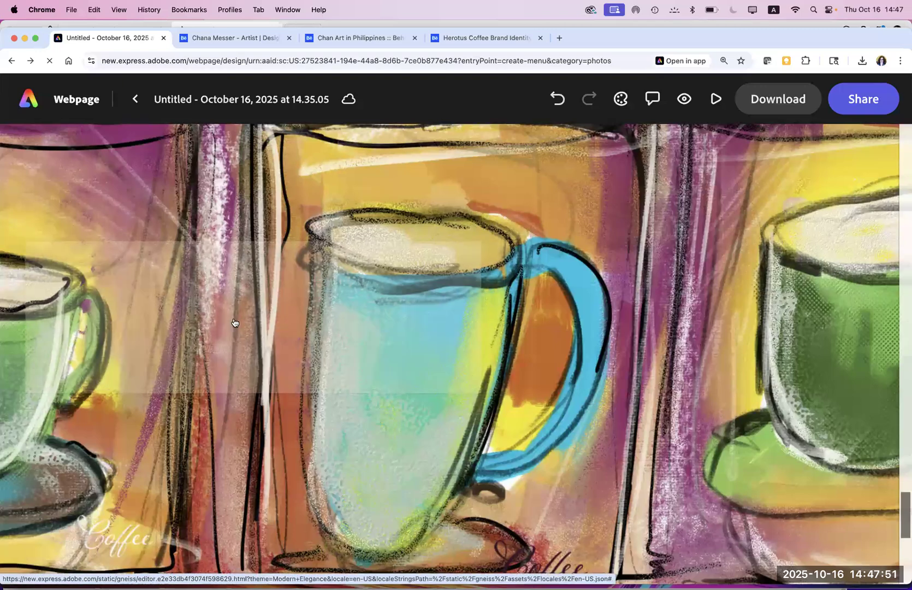
Step: Show the Photo, Text, Button, Gif, Video and Your Stuff insert options on the empty bottom block
left_click(235, 323)
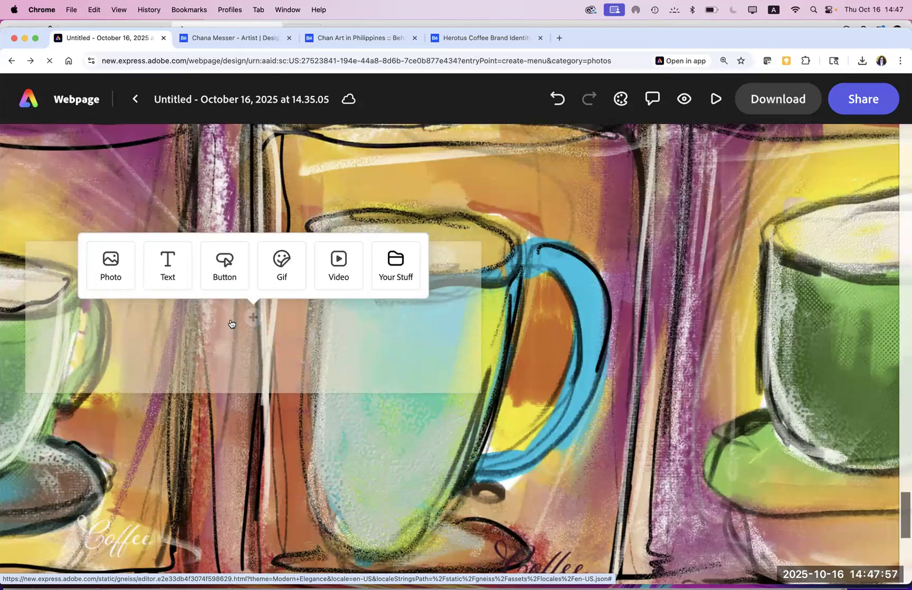
left_click(232, 323)
scroll(233, 325, "up", 1)
left_click(233, 324)
left_click(230, 325)
left_click(229, 325)
right_click(228, 316)
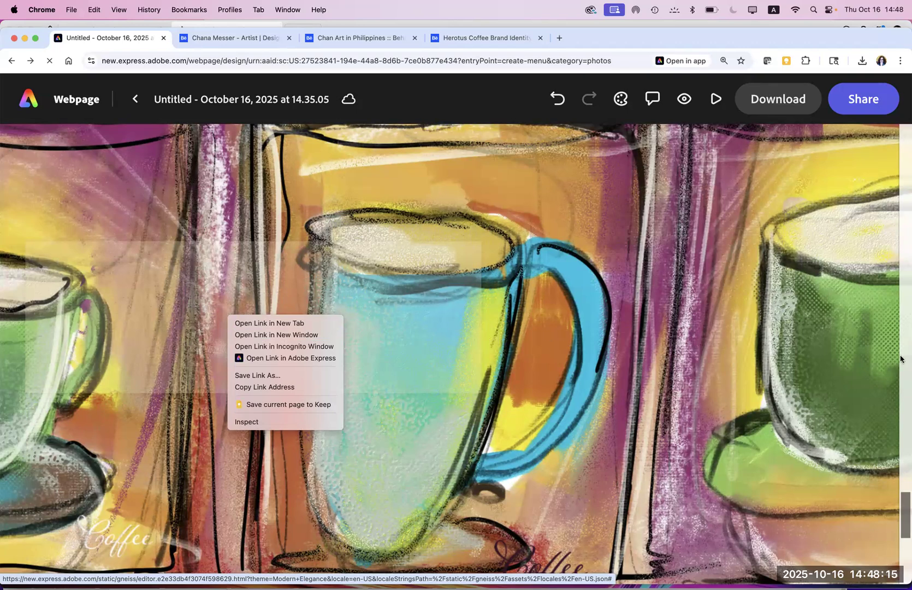
left_click(902, 507)
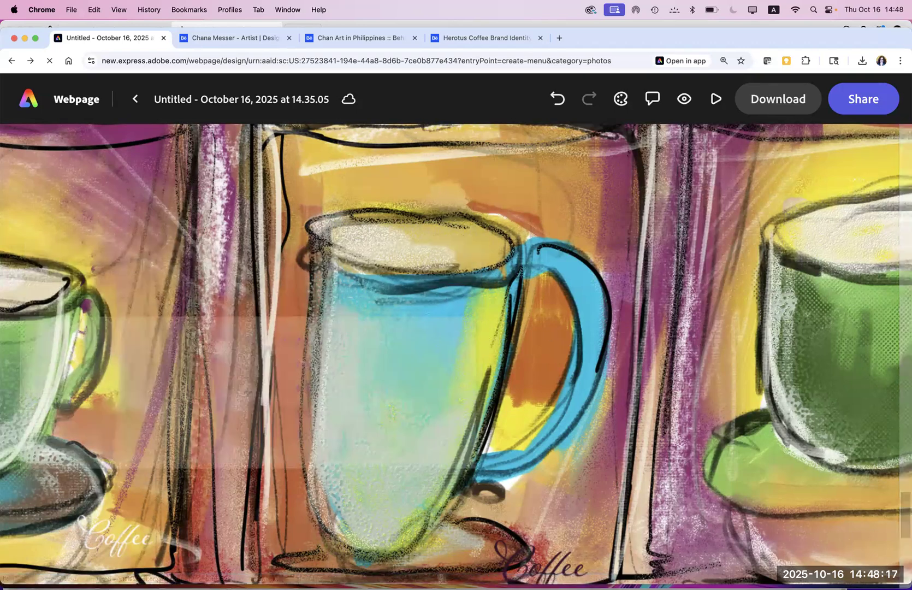
left_click_drag(904, 567, 904, 588)
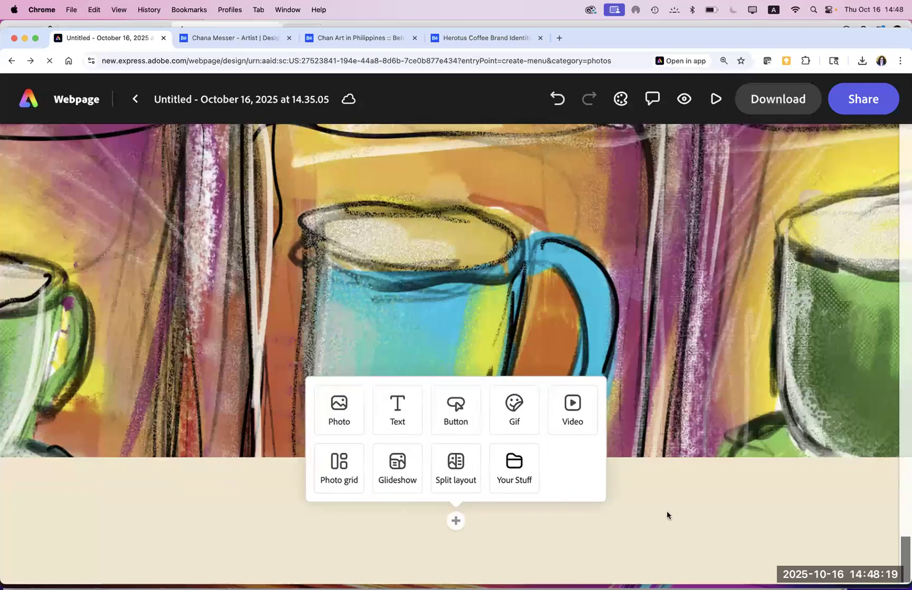
Step: Insert the pink shop picture from Your Stuff as an image at the page end
left_click(503, 472)
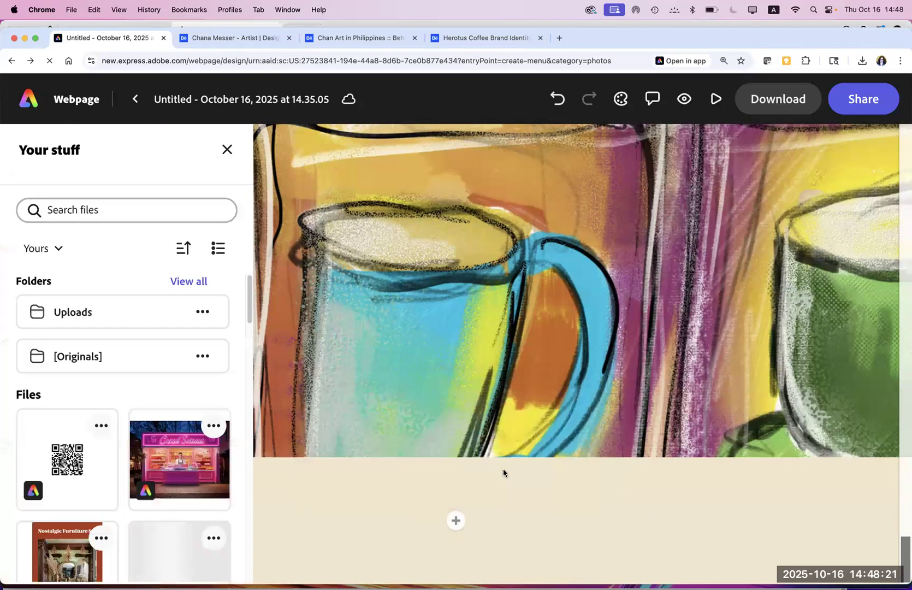
left_click(171, 479)
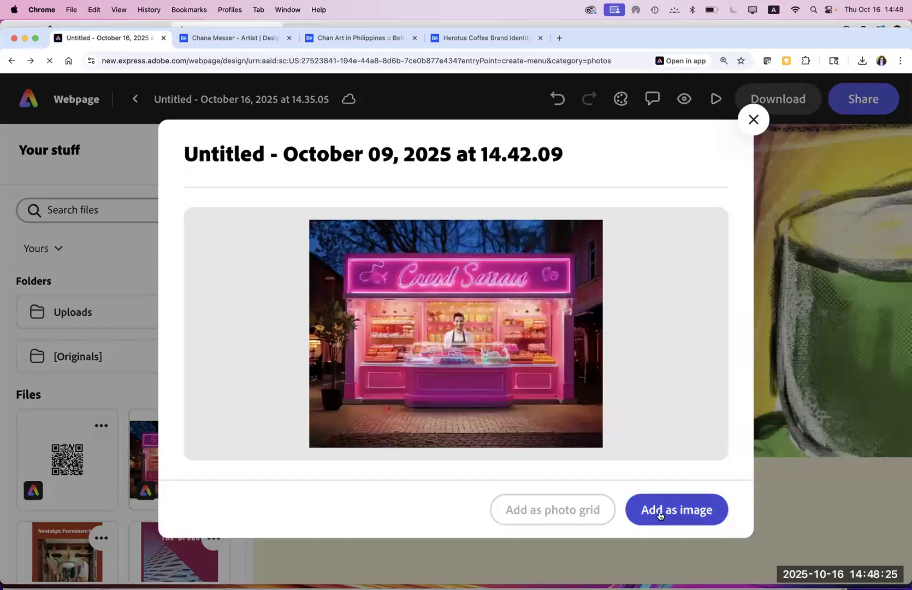
left_click(659, 515)
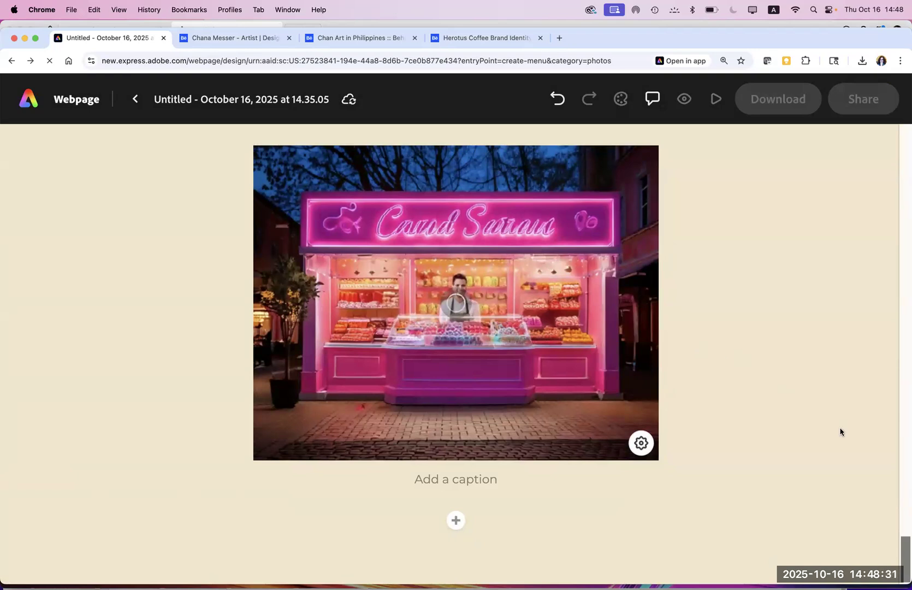
Step: Switch briefly to Notes, then return to Chrome on the Adobe Express home page
scroll(902, 530, "up", 20)
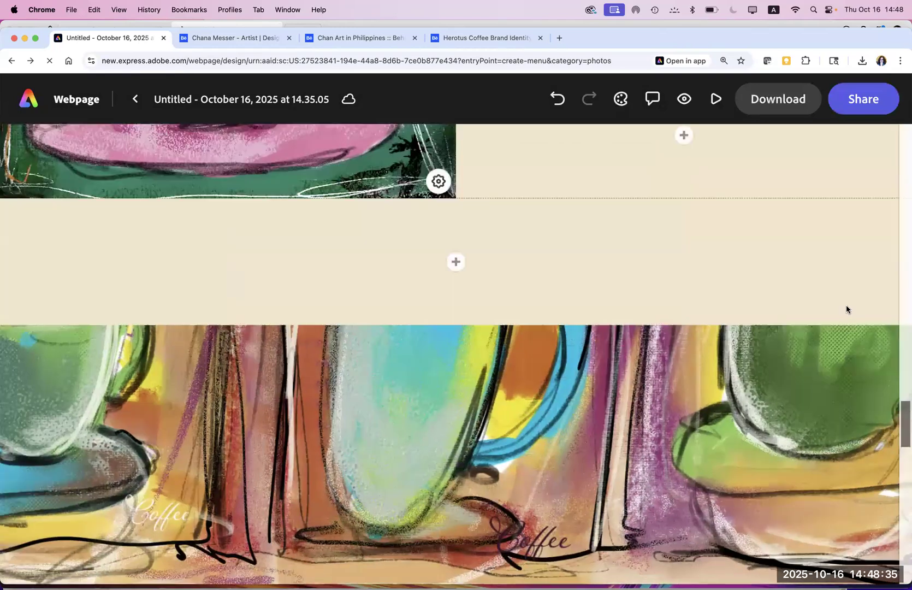
scroll(847, 309, "up", 10)
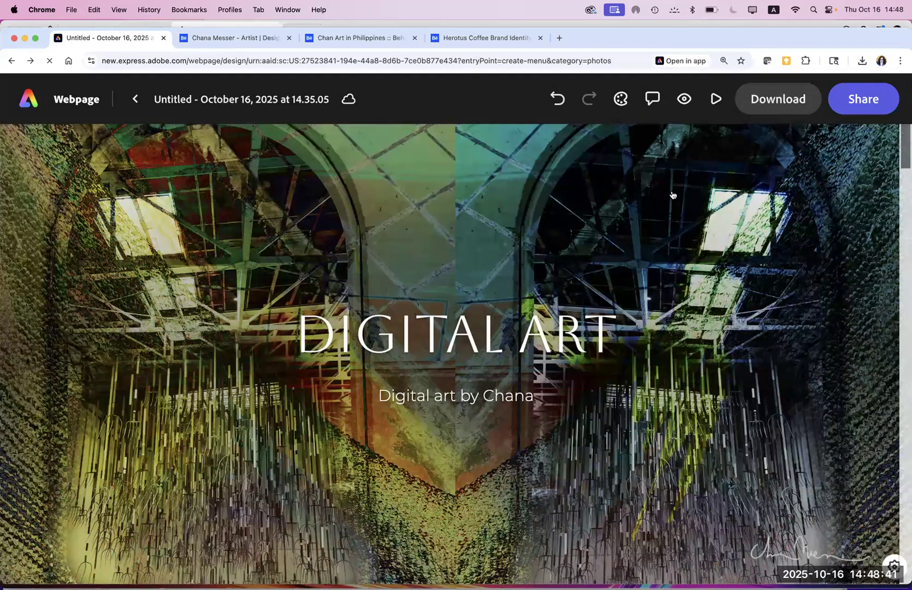
mouse_move(402, 580)
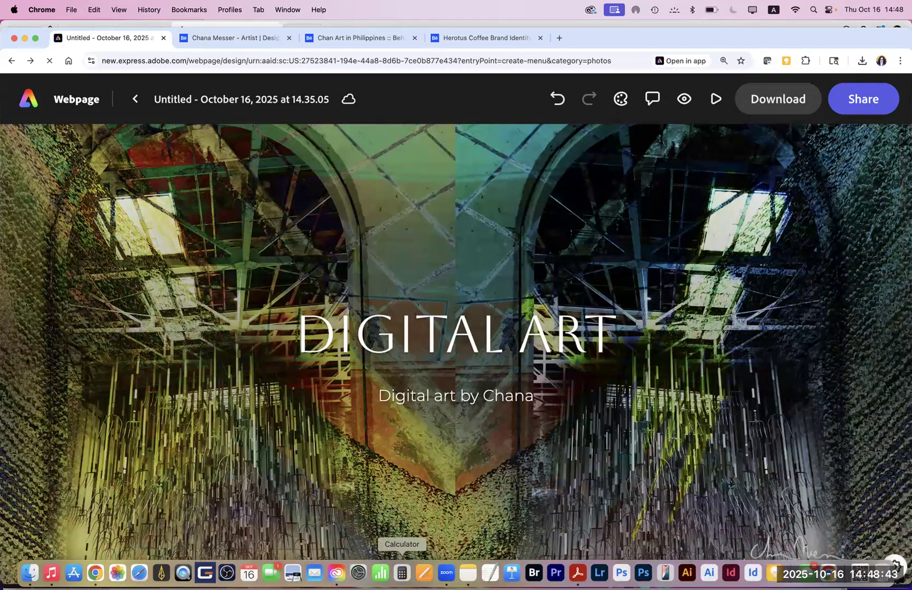
left_click(468, 573)
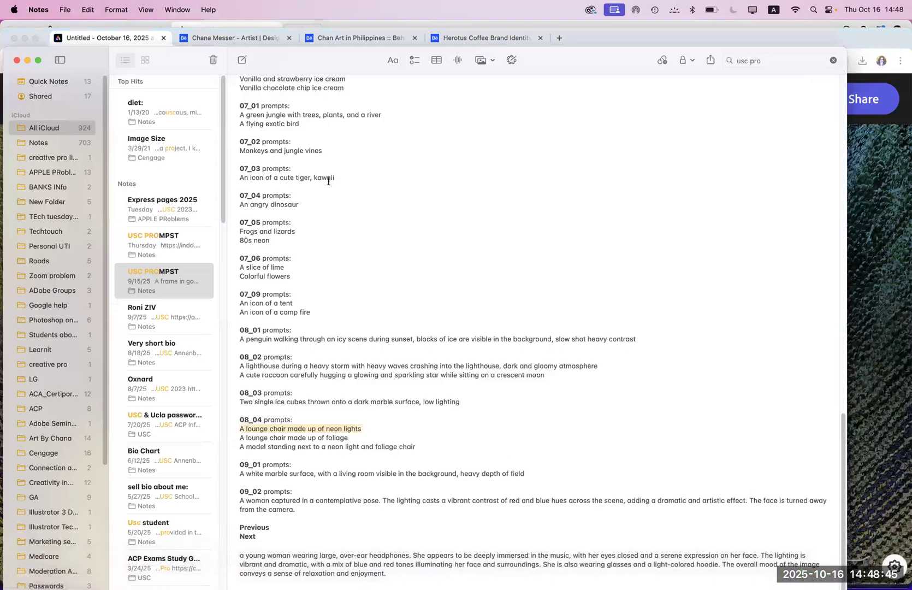
left_click(89, 39)
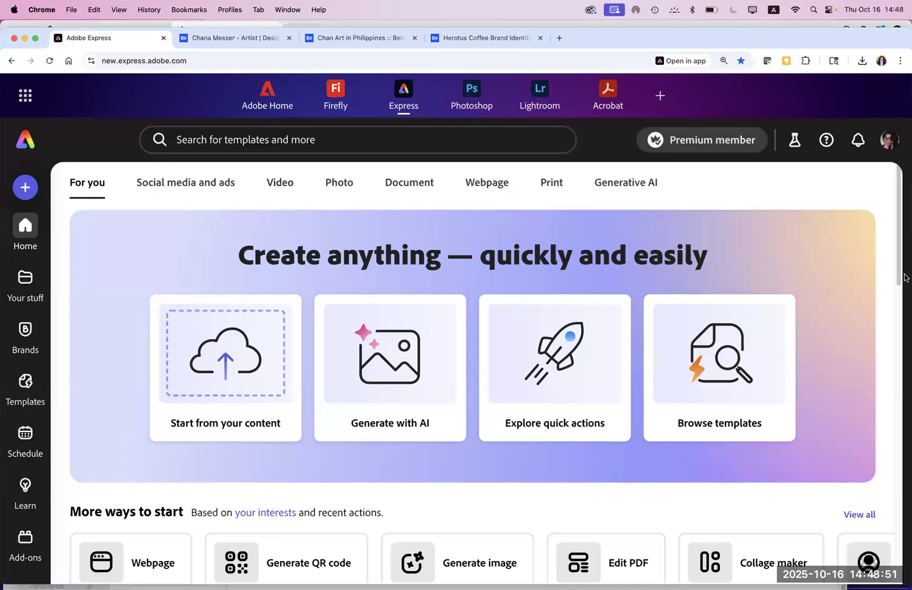
Step: Open the DTLA_Adobe MAX 2025_NEW copy webpage from recent files, then return Home
left_click_drag(899, 271, 896, 346)
scroll(896, 370, "down", 7)
scroll(896, 369, "up", 5)
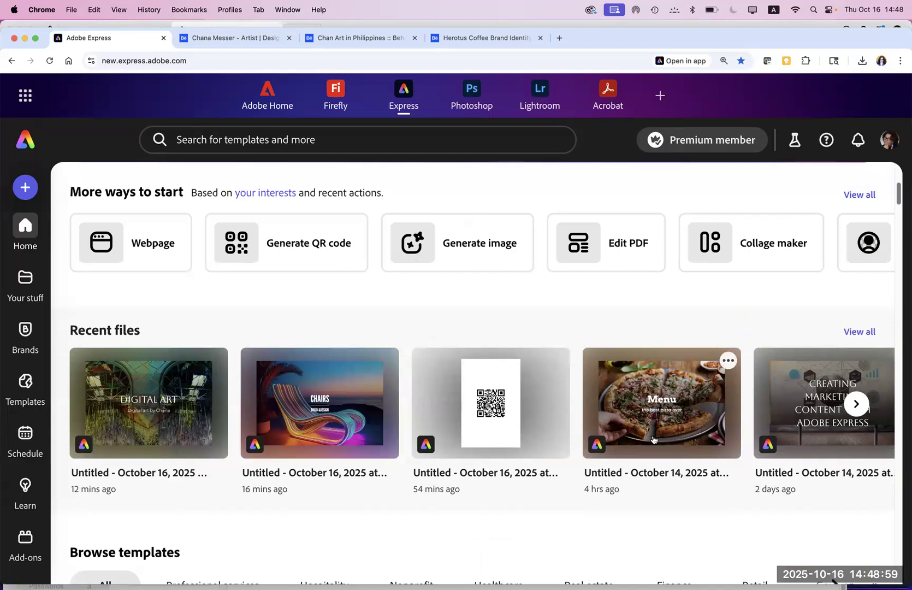
left_click(858, 404)
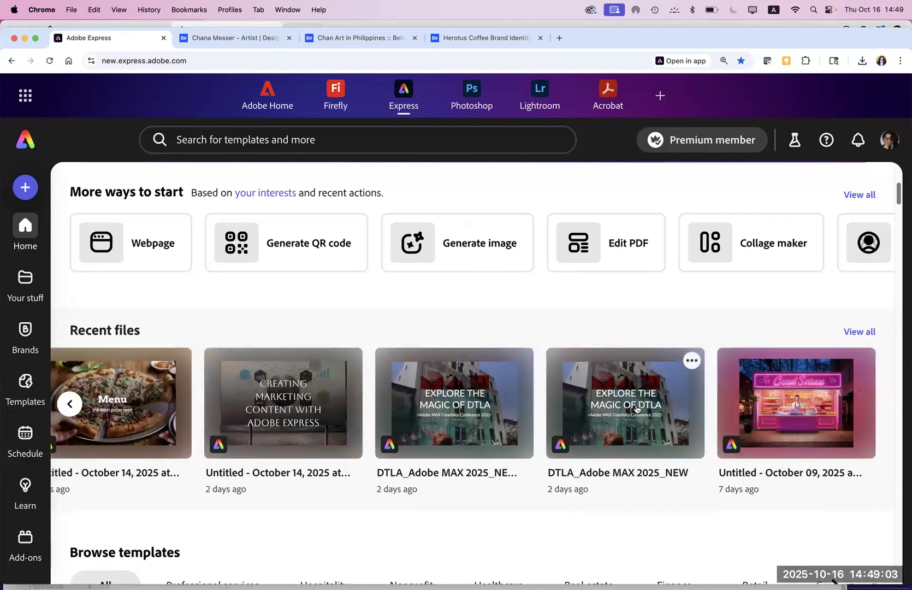
left_click(438, 421)
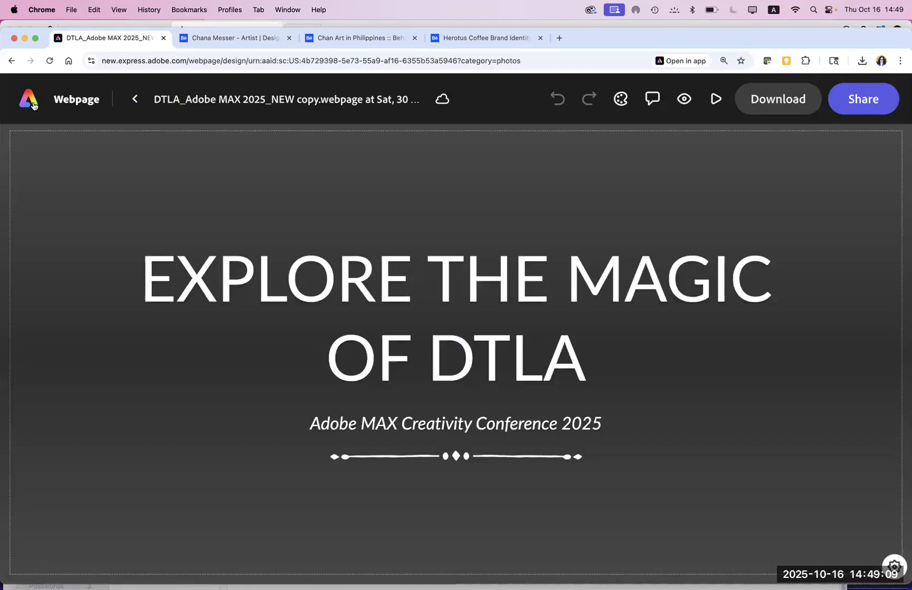
left_click(30, 102)
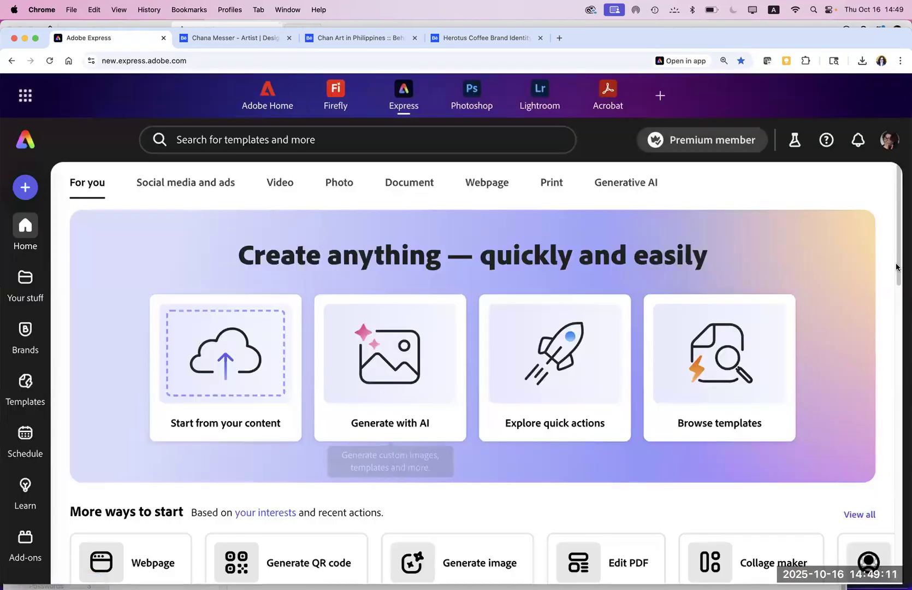
Step: Open all recent Express files and scroll the Files grid down to ACP_2023
scroll(900, 297, "down", 10)
scroll(898, 380, "up", 5)
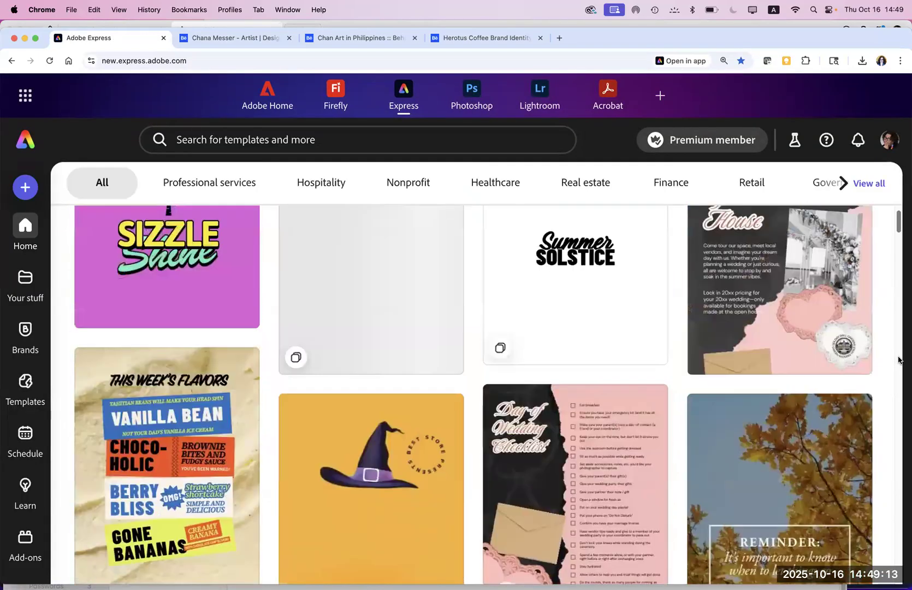
left_click(859, 279)
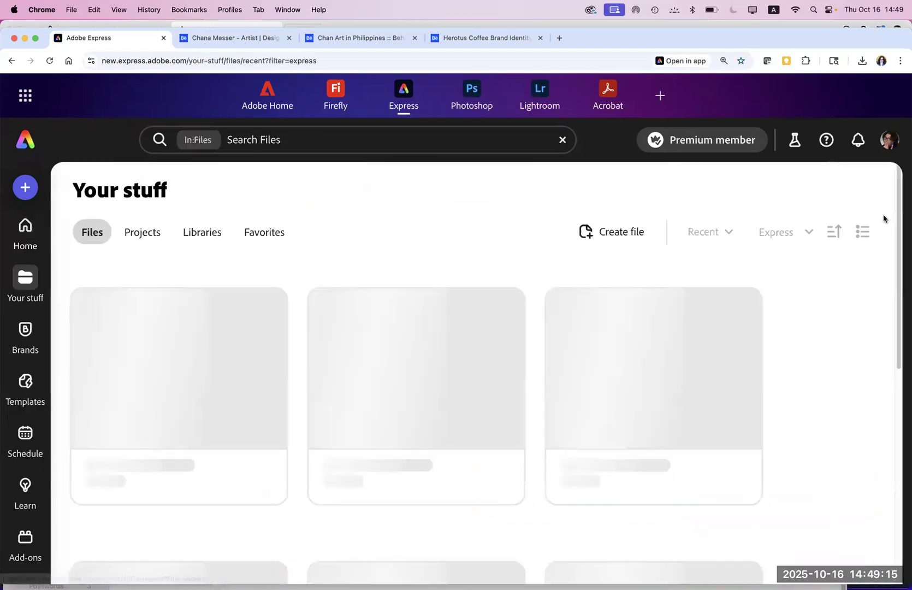
scroll(898, 252, "down", 10)
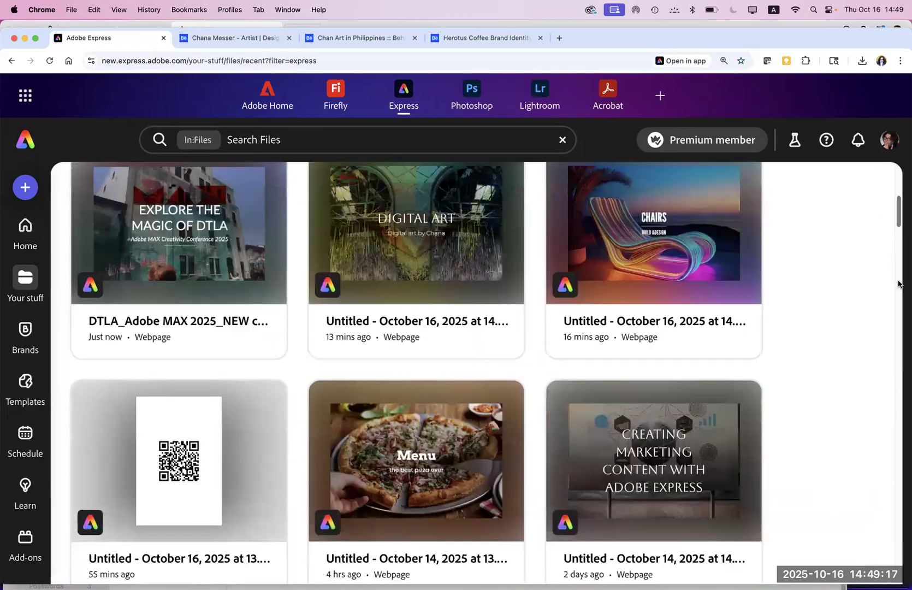
scroll(899, 296, "down", 10)
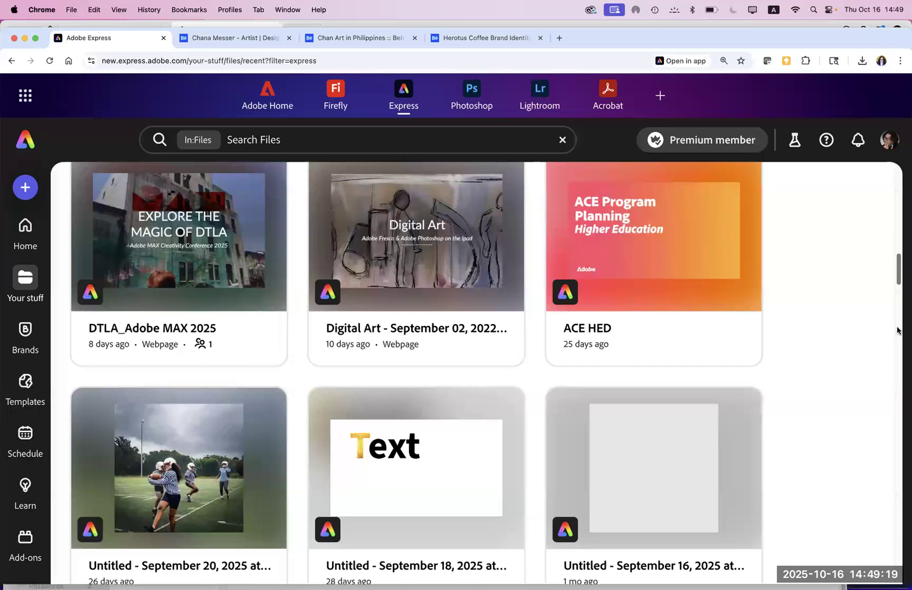
scroll(898, 323, "up", 2)
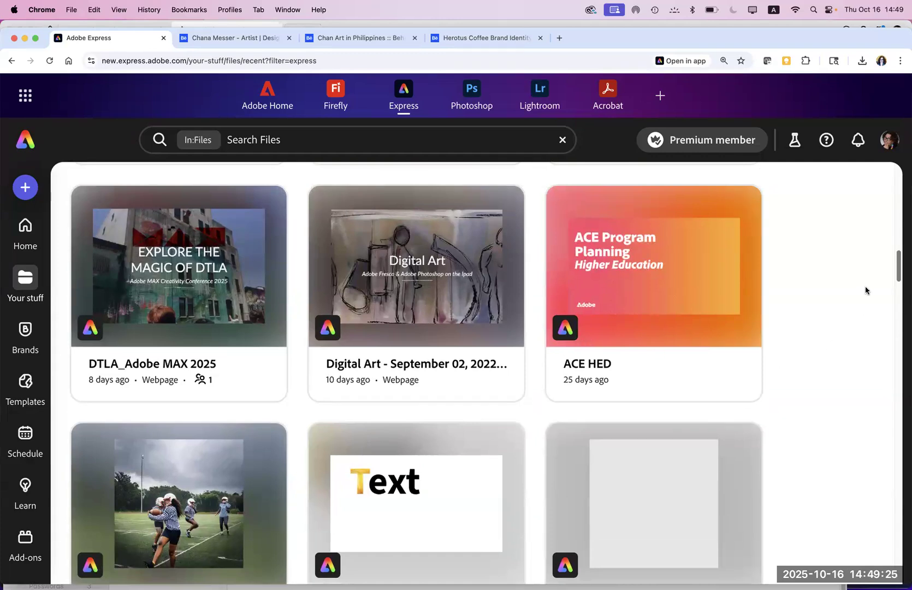
left_click_drag(895, 284, 897, 481)
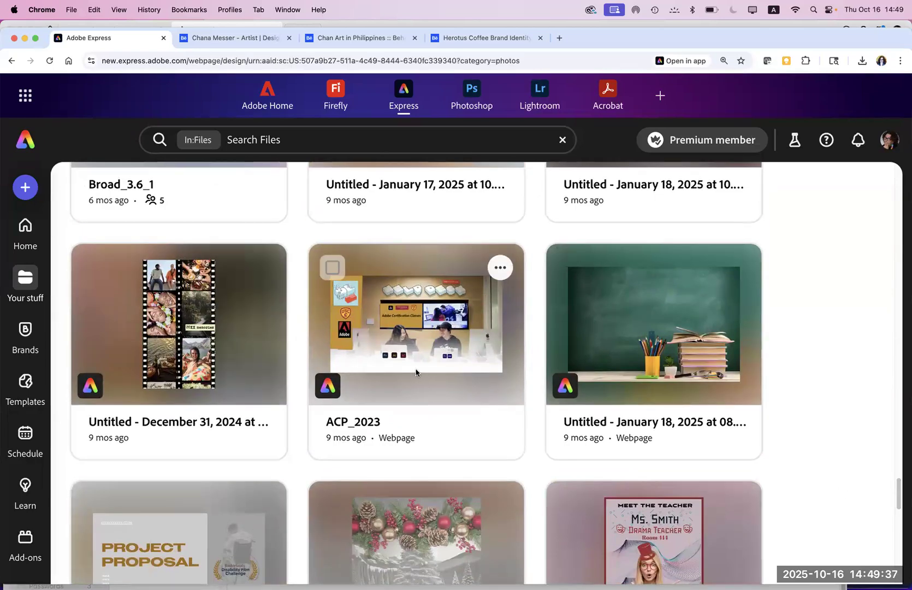
Step: Open the ACP_2023 webpage and scroll its content down to Validate your Skills
left_click(416, 372)
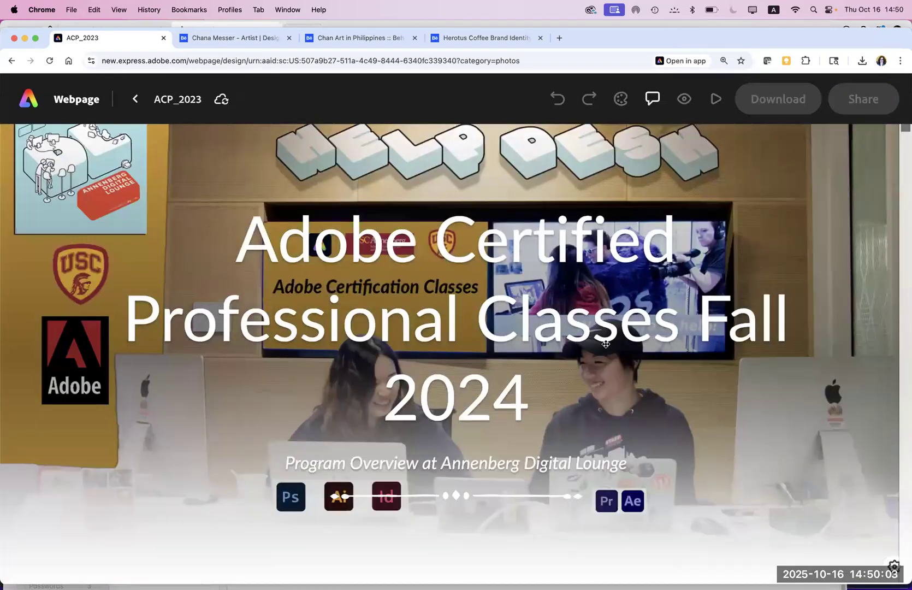
left_click_drag(904, 138, 904, 171)
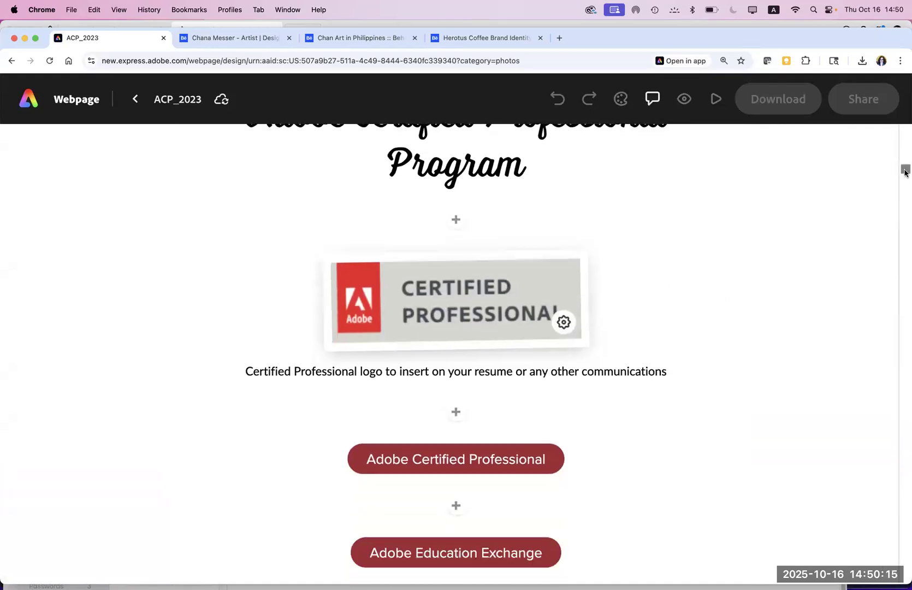
left_click_drag(904, 172, 904, 178)
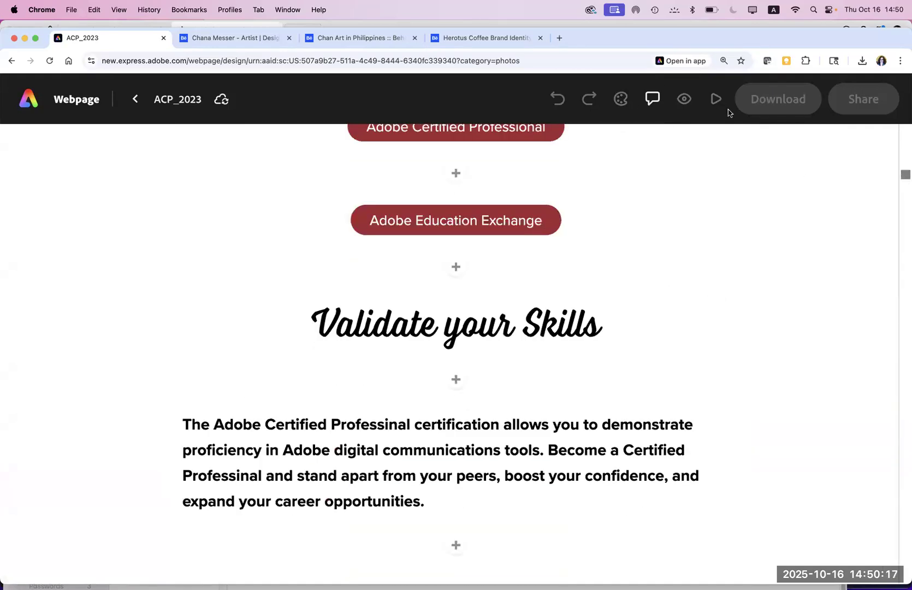
left_click(684, 100)
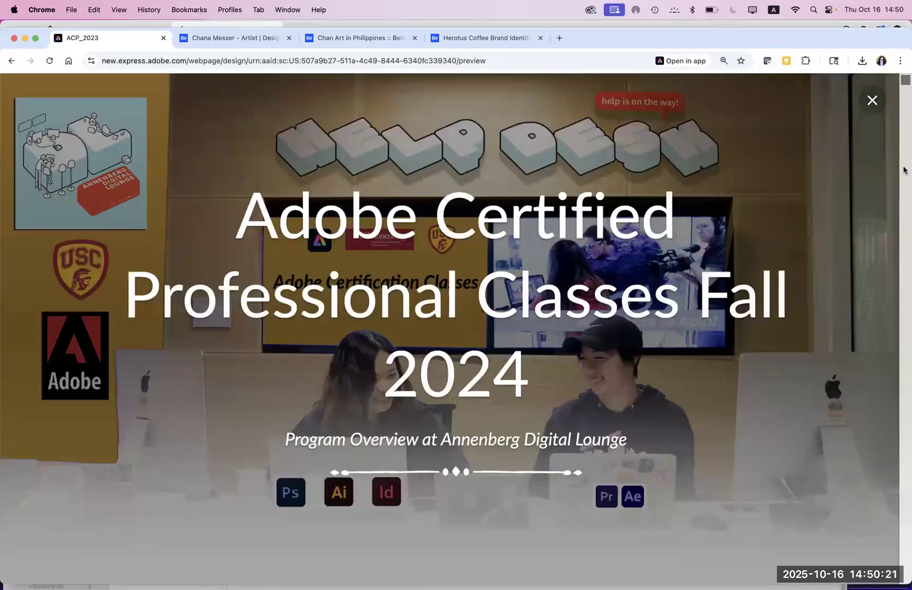
Step: Follow the preview's Adobe Certified Professional Specialist link to Certiport, then return to editing ACP_2023
left_click_drag(904, 88, 904, 182)
left_click_drag(905, 193, 905, 572)
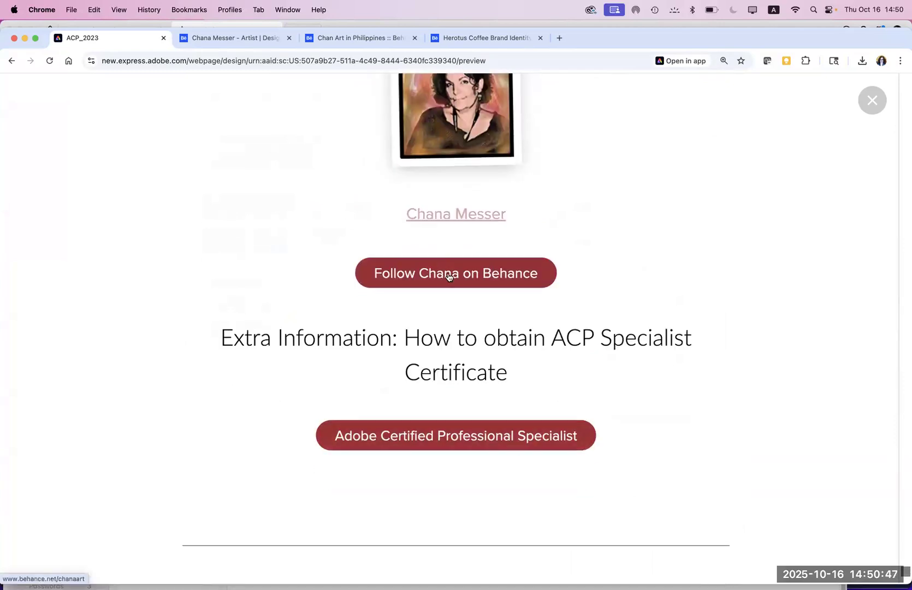
left_click(484, 442)
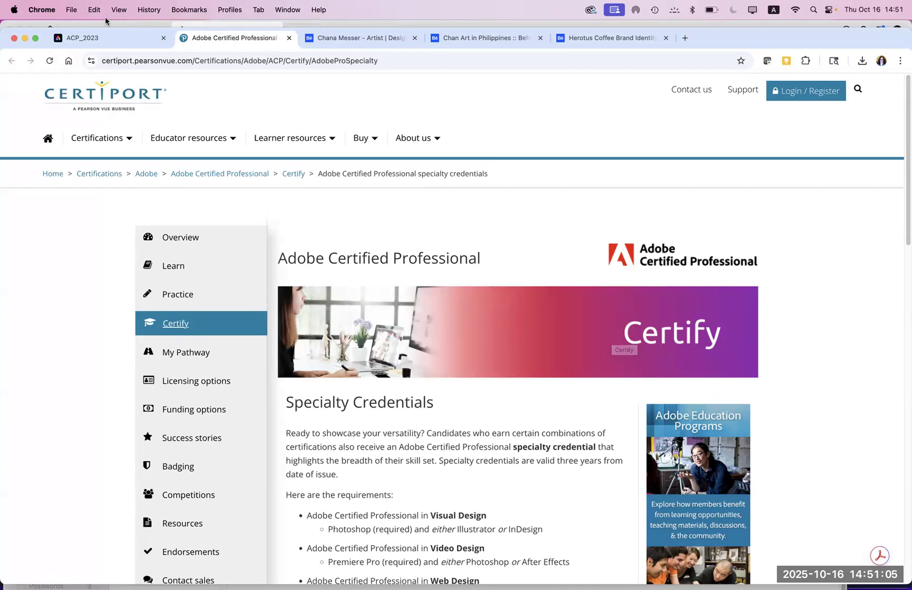
left_click(100, 36)
left_click(12, 61)
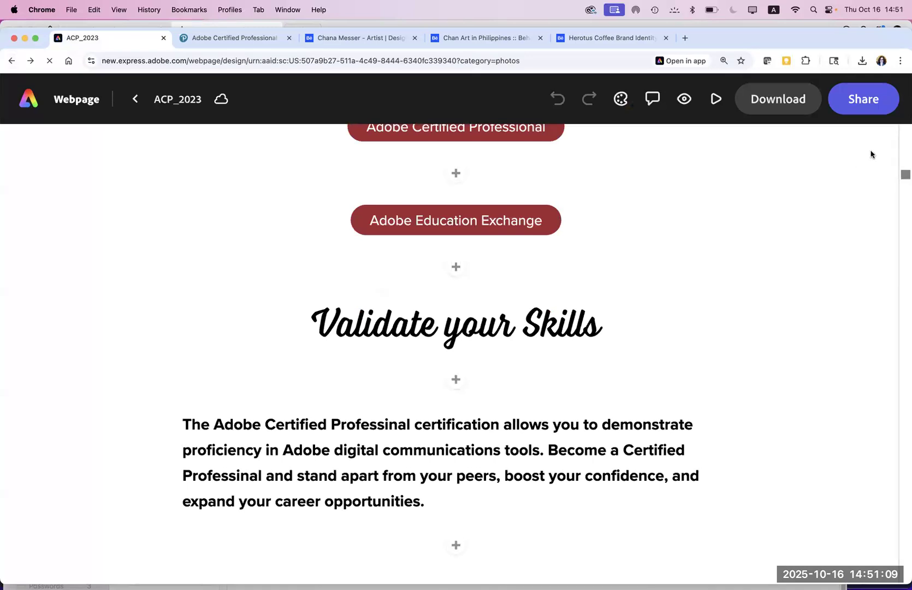
Step: Exit the webpage to the Your stuff files page and switch to Apple Notes
left_click(135, 98)
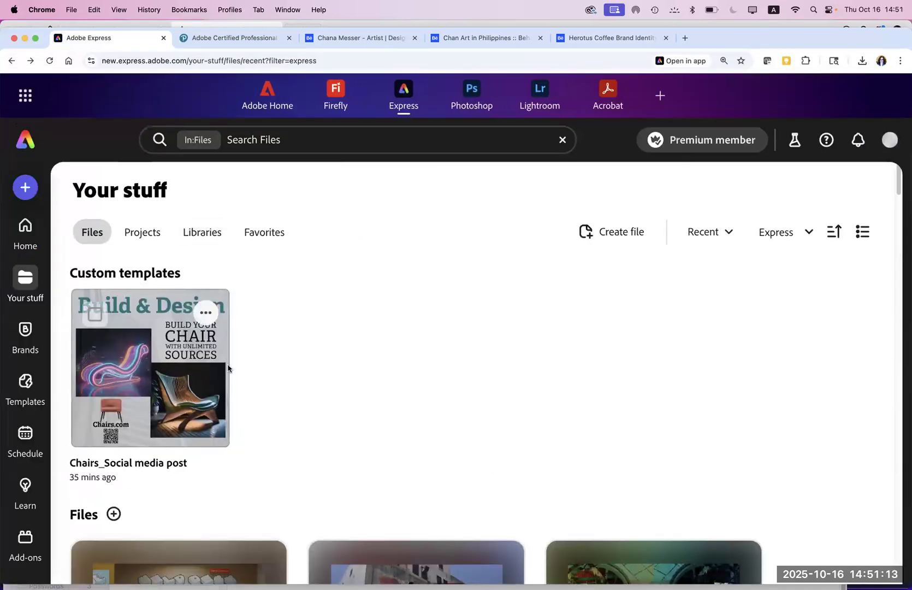
mouse_move(154, 363)
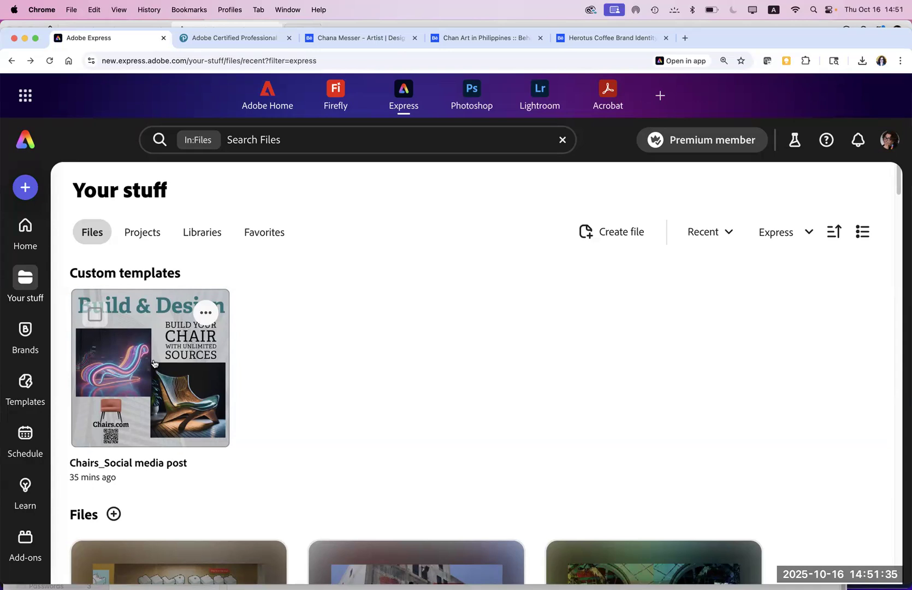
mouse_move(401, 574)
left_click(467, 572)
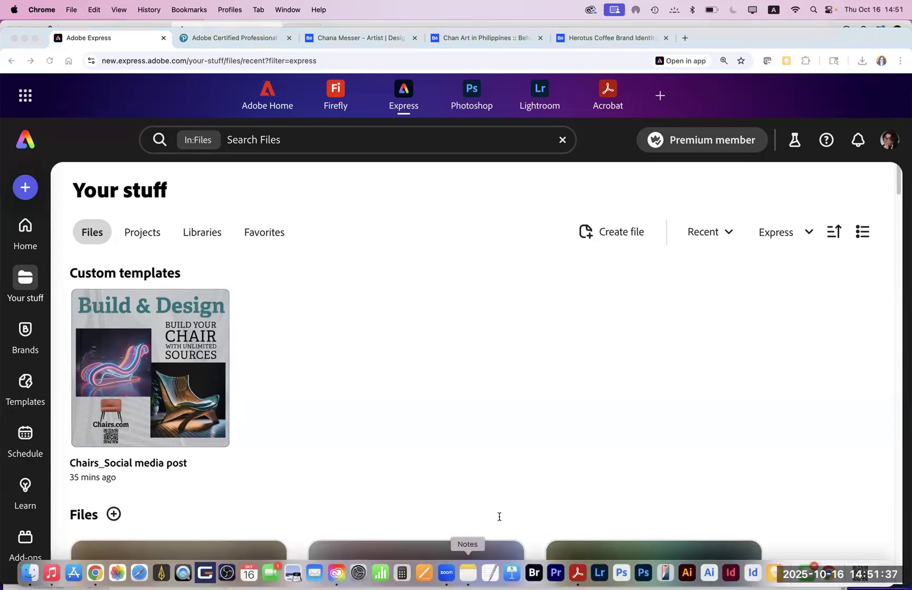
Step: Search Notes for 'express pages' and open the Workflow link to 'Publishing for Educators'
left_click(766, 56)
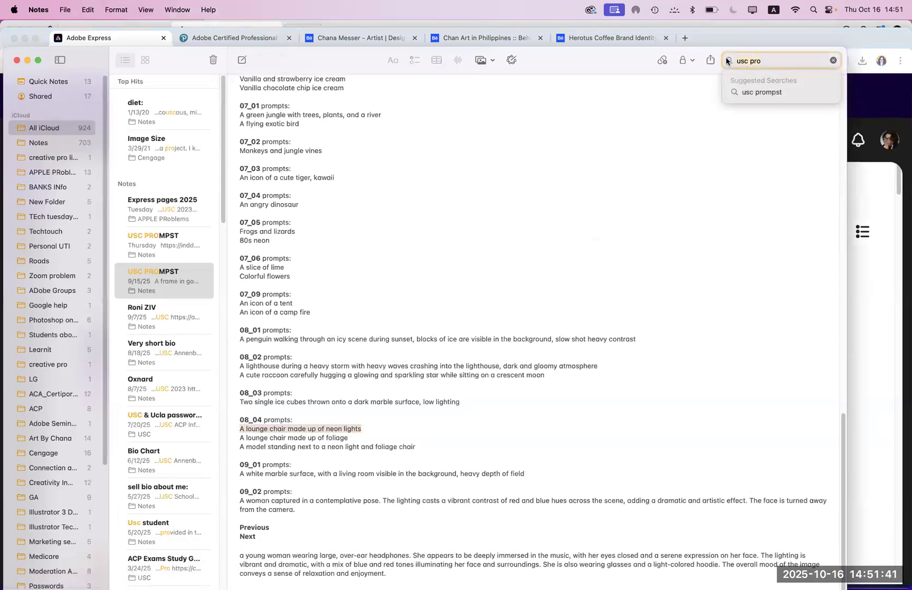
type("expres")
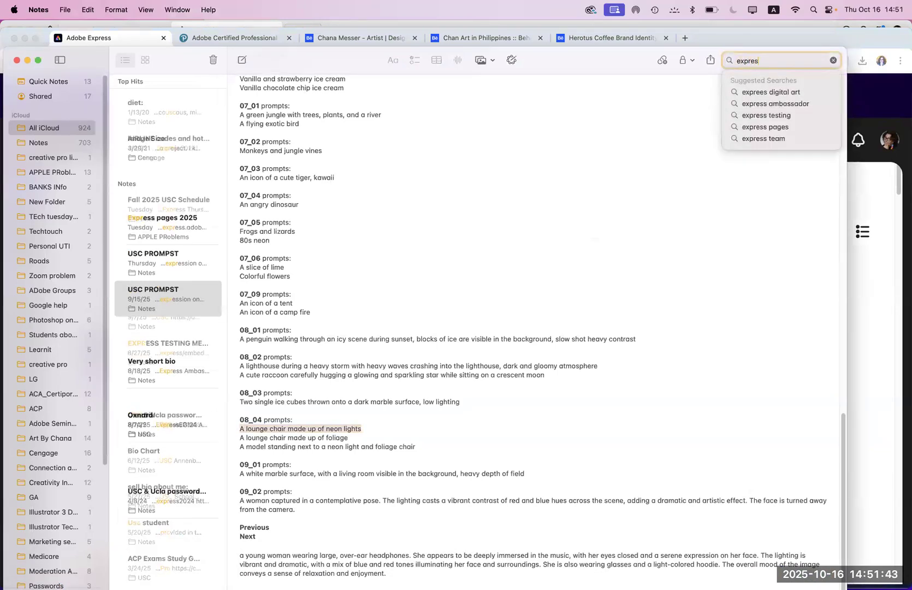
type("s pages")
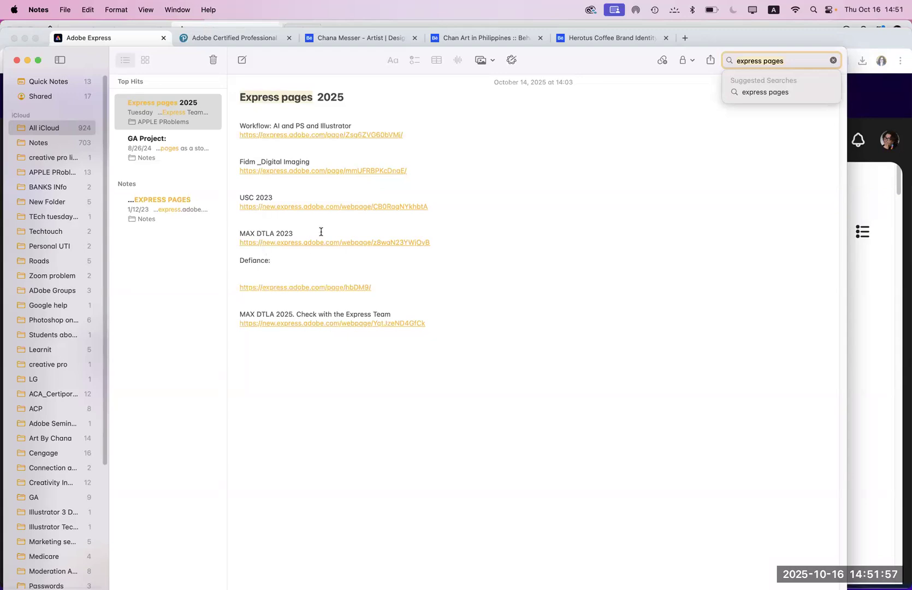
left_click(284, 135)
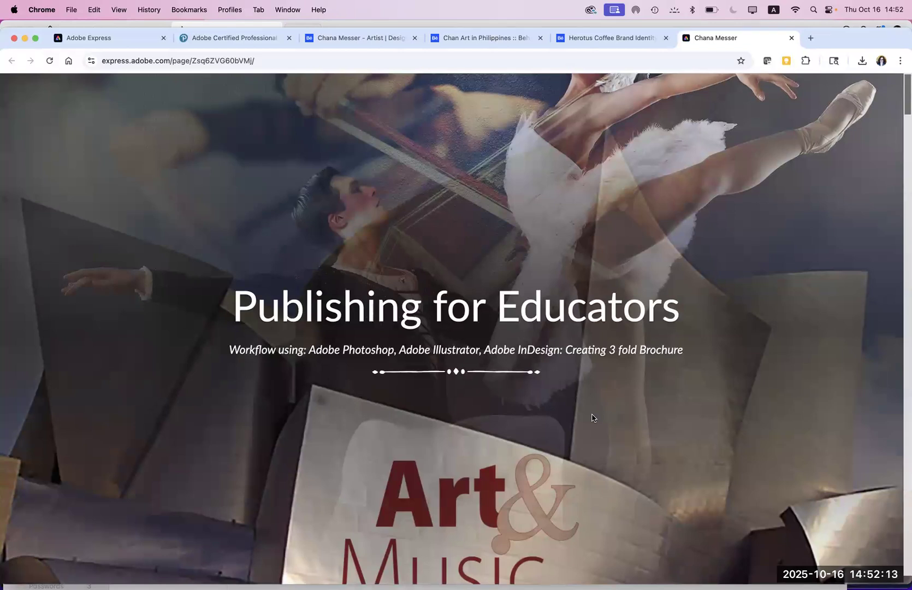
Step: Back in the Express tab, go Home and open View all for Recent files
left_click(71, 36)
left_click(26, 142)
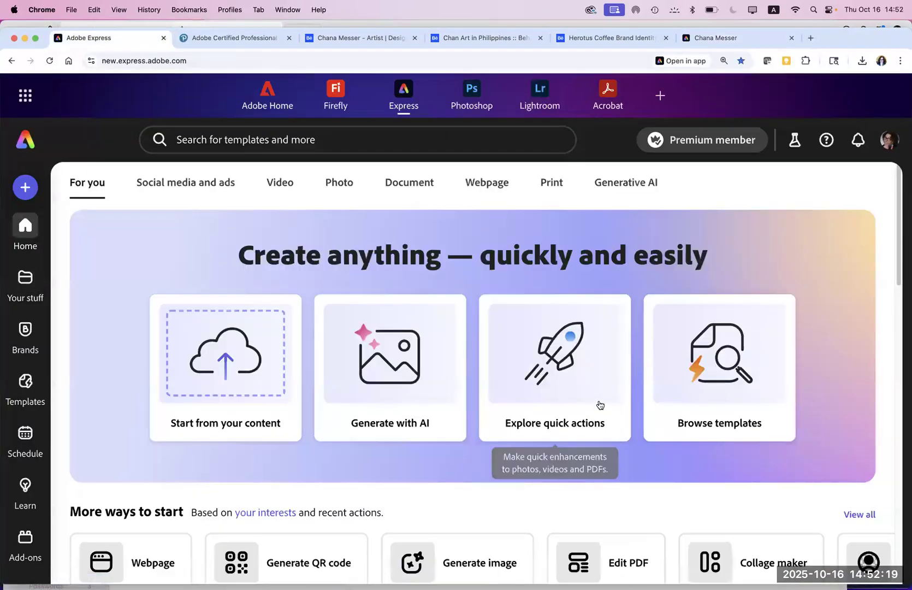
left_click_drag(898, 268, 886, 364)
scroll(885, 365, "down", 3)
scroll(884, 368, "up", 4)
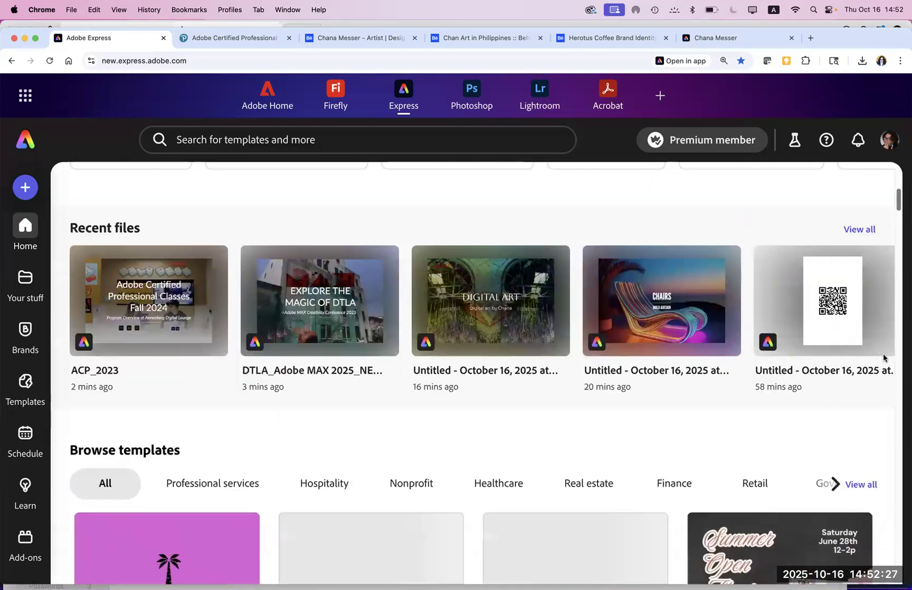
scroll(883, 358, "up", 2)
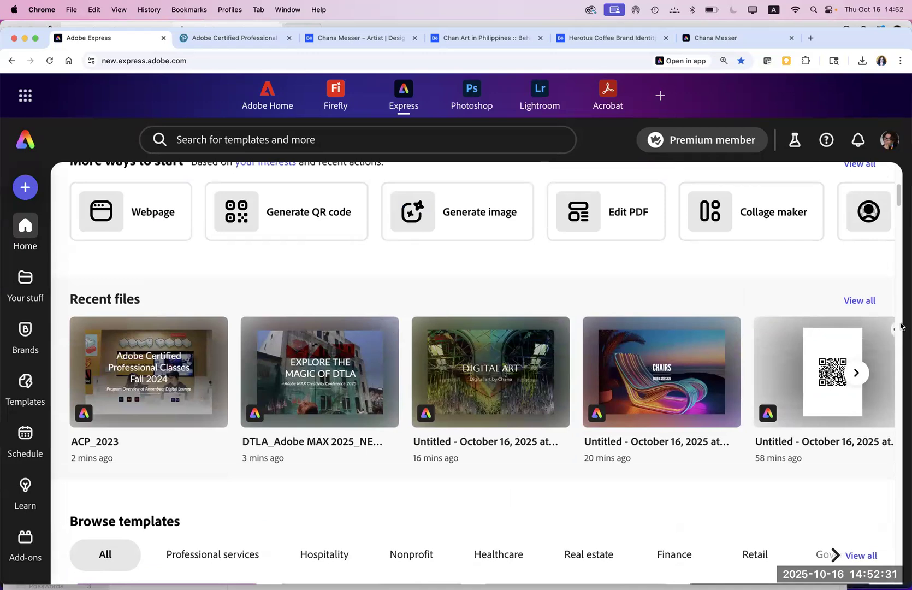
left_click(859, 300)
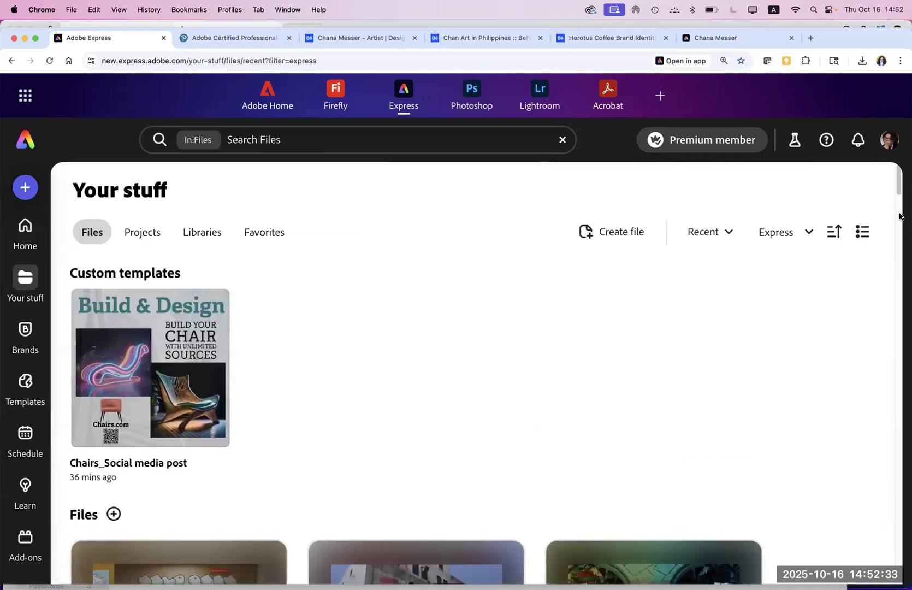
Step: Scroll the Files grid to the CHAIRS webpage card and open its ••• menu
left_click_drag(899, 194, 894, 401)
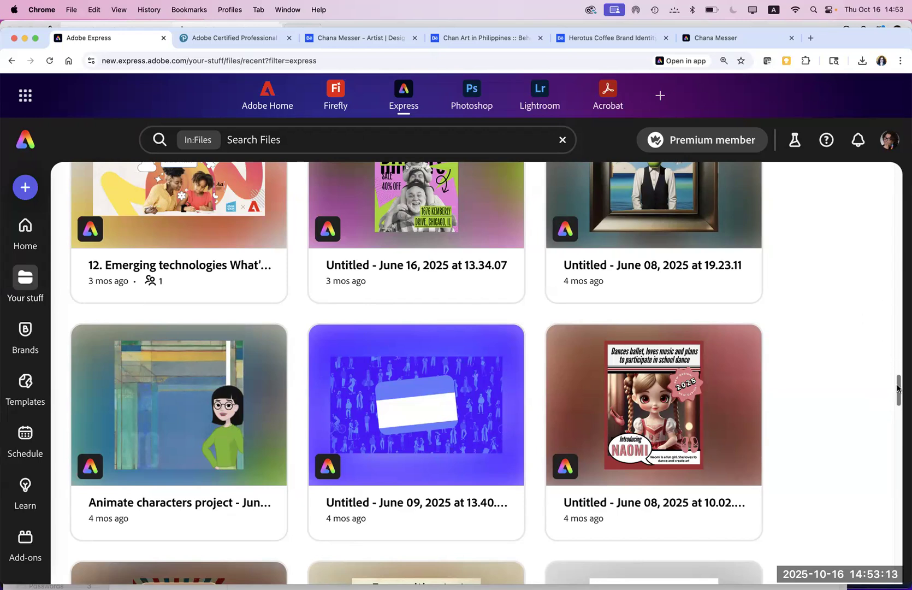
scroll(893, 364, "up", 10)
scroll(862, 328, "up", 20)
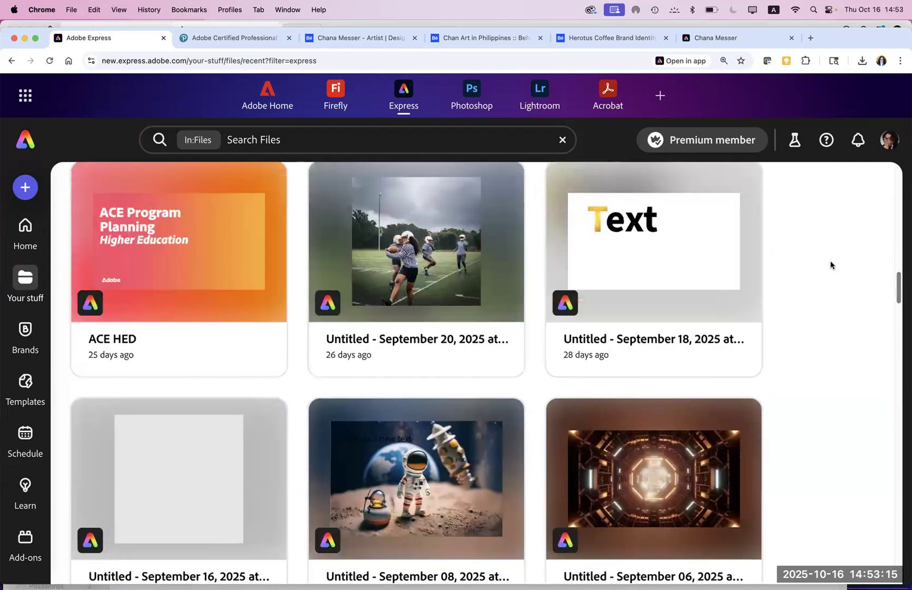
scroll(801, 207, "down", 1)
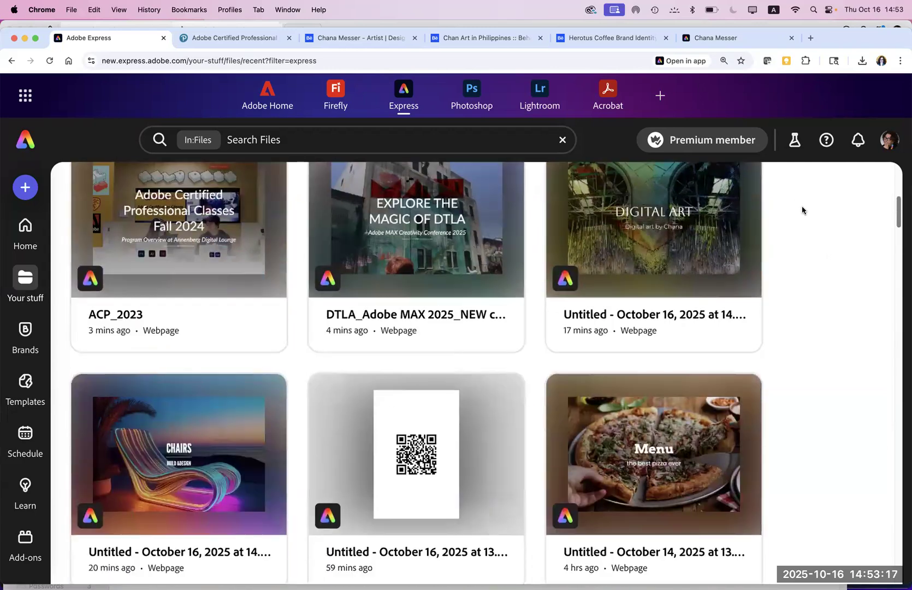
scroll(797, 196, "up", 4)
scroll(799, 209, "down", 5)
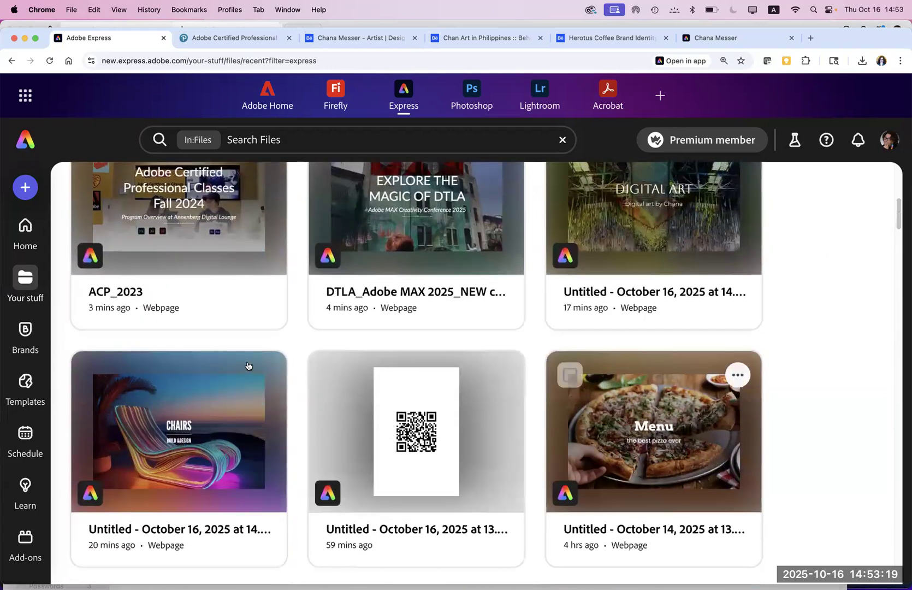
mouse_move(261, 377)
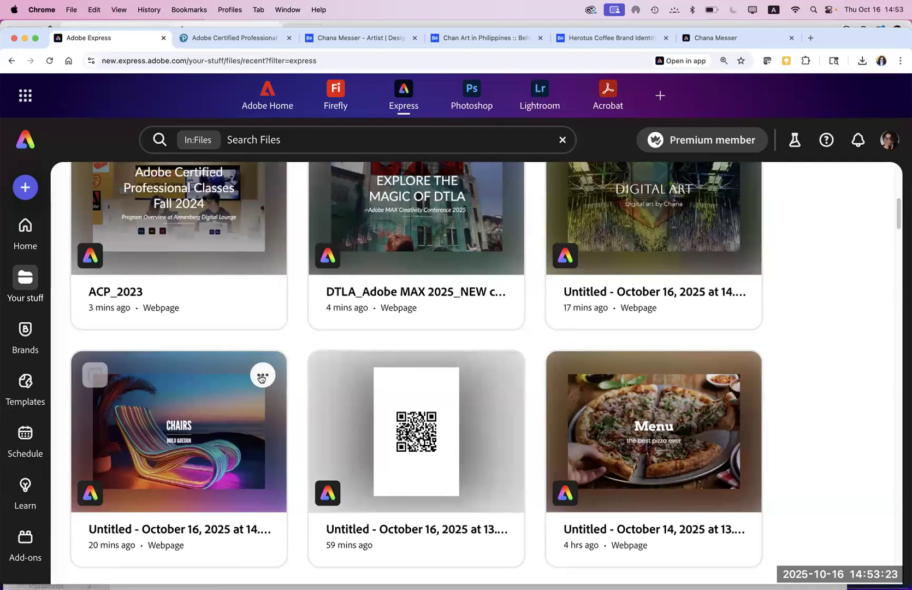
left_click(261, 377)
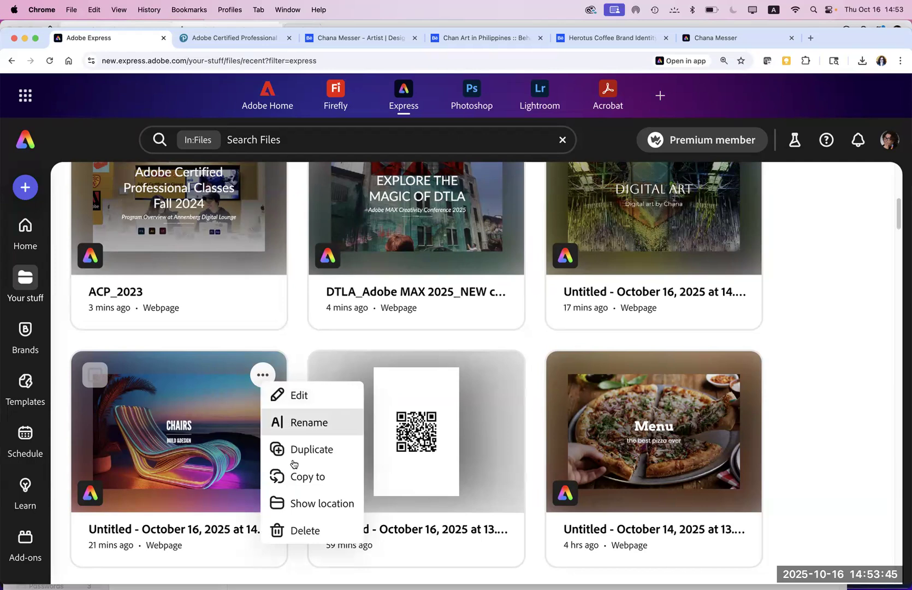
Step: Edit the CHAIRS webpage, review its Share publish options, then close them
left_click(212, 432)
left_click(212, 432)
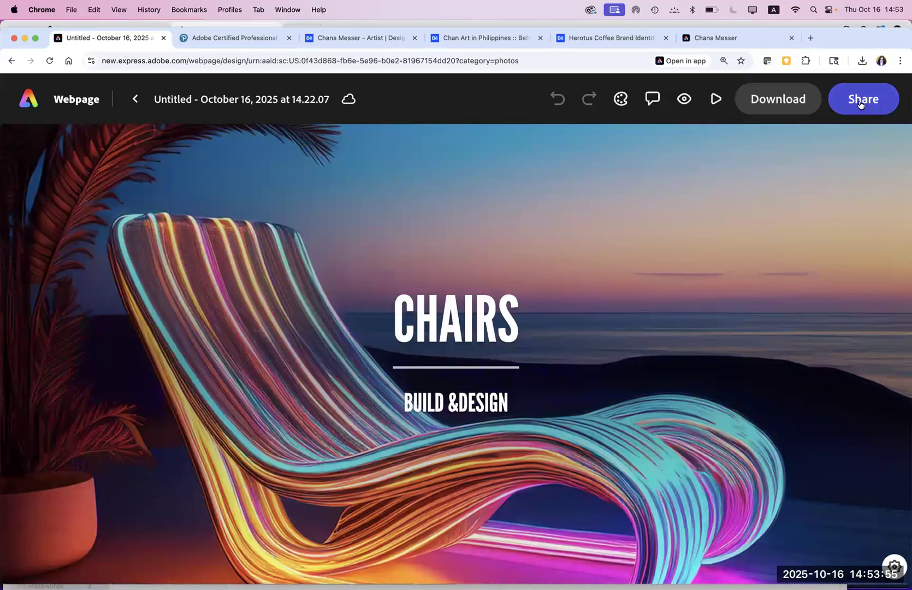
left_click(860, 105)
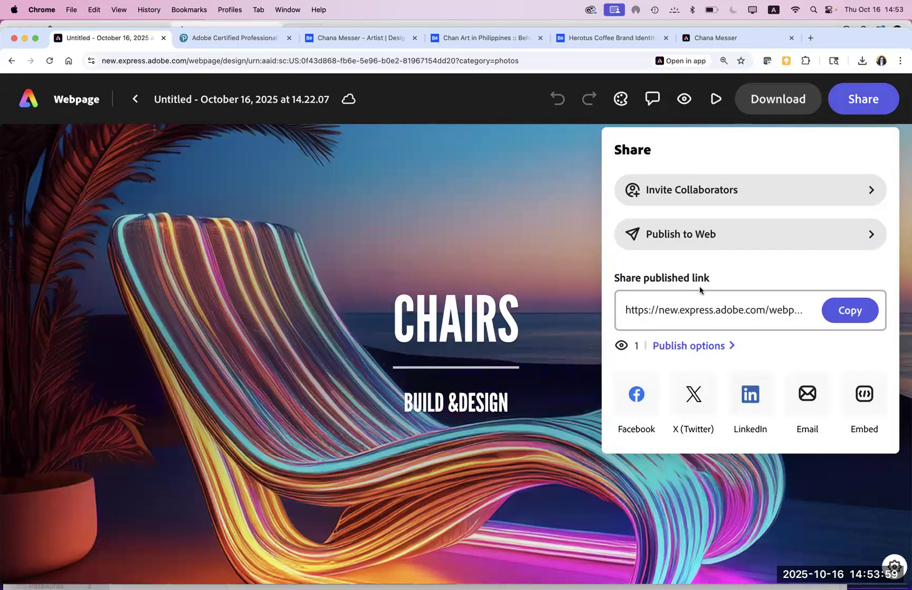
left_click(708, 348)
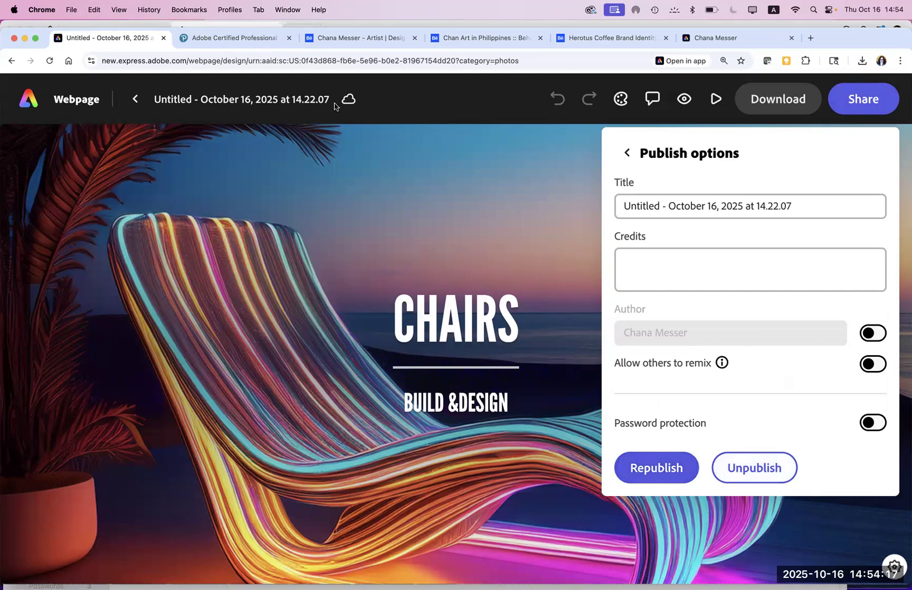
left_click(47, 104)
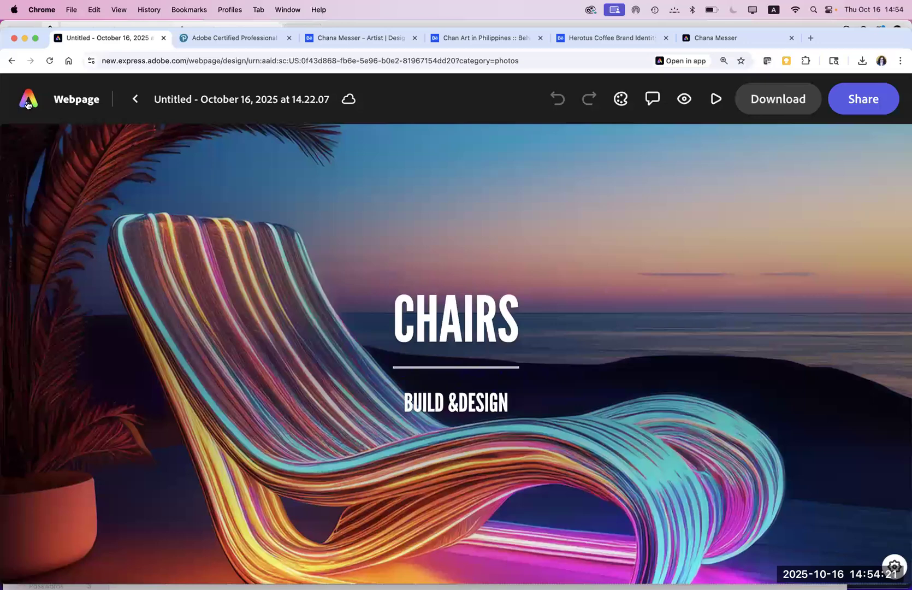
Step: Return to the Adobe Express home page and scroll through its recent files
left_click(27, 104)
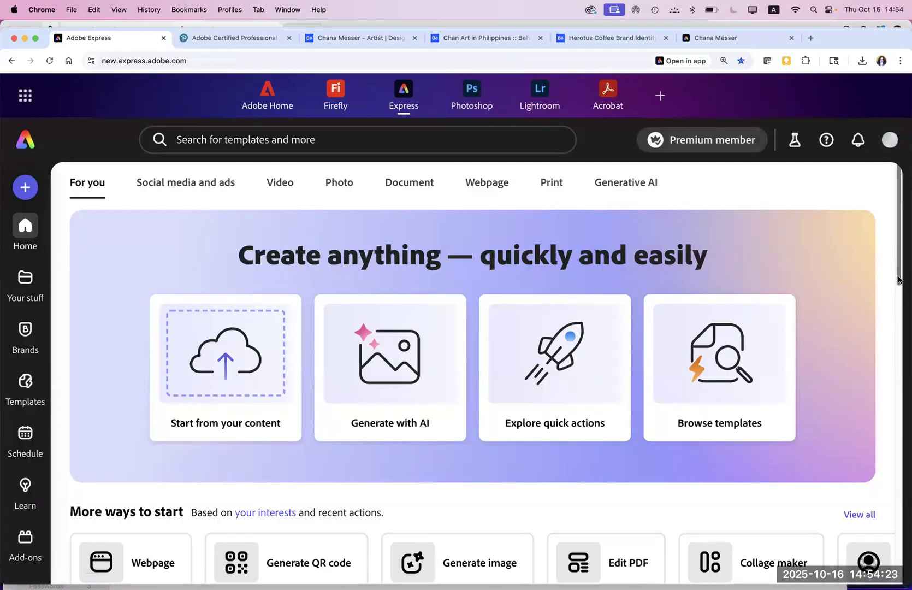
scroll(872, 423, "down", 3)
scroll(872, 423, "down", 10)
scroll(867, 416, "up", 8)
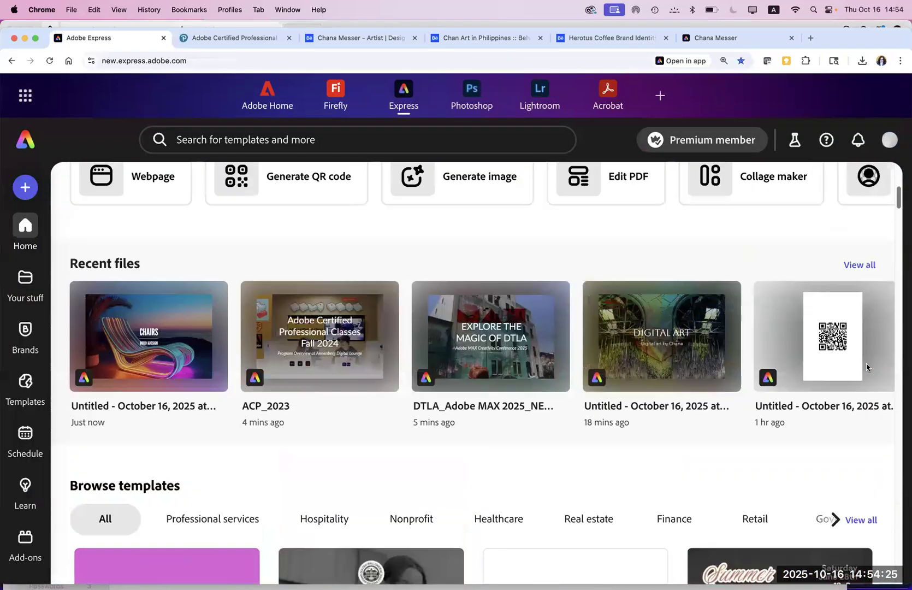
scroll(870, 373, "down", 3)
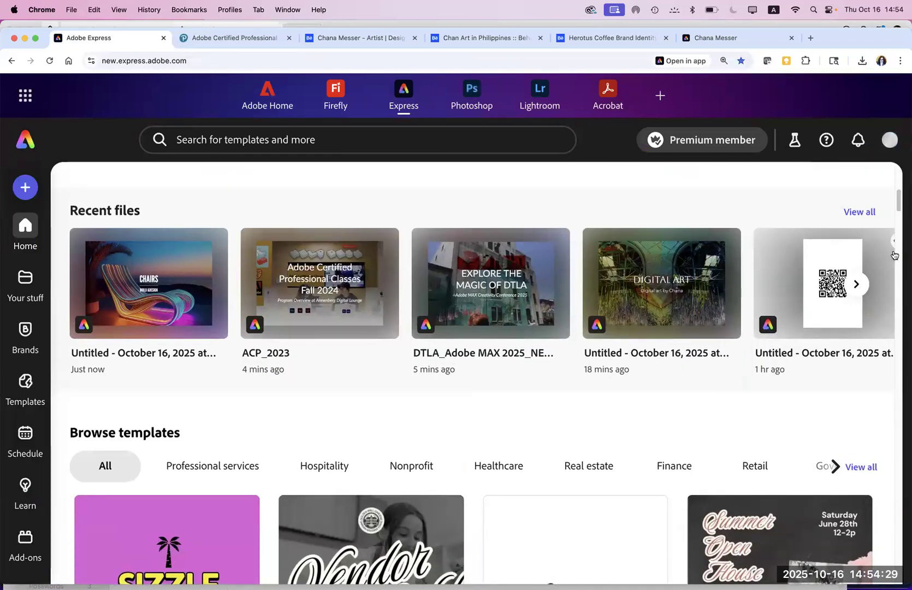
Step: Show all recent files and scroll the Files grid down to older projects like DTLA_Adobe MAX 2025
left_click(865, 287)
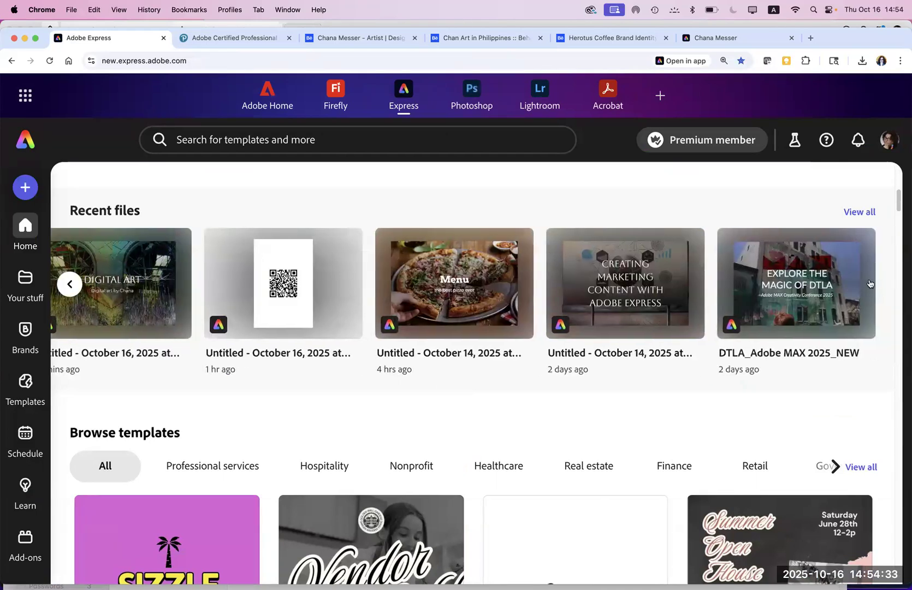
left_click(855, 214)
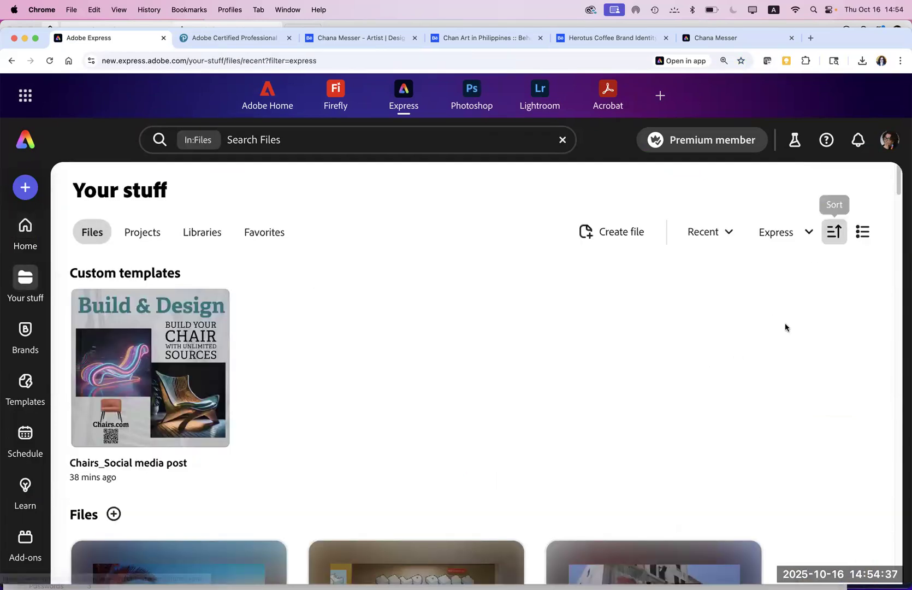
left_click_drag(898, 190, 896, 228)
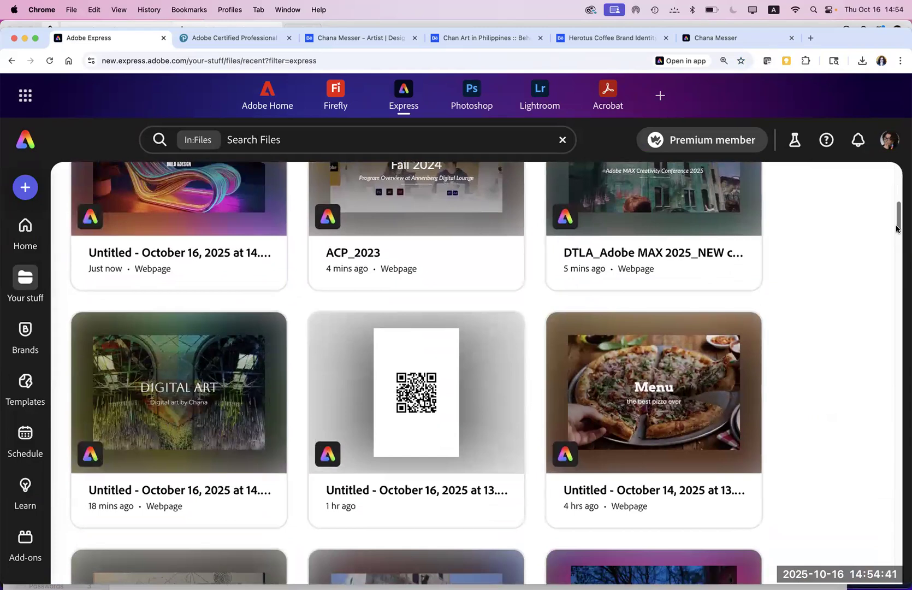
left_click_drag(896, 228, 885, 281)
scroll(884, 282, "down", 2)
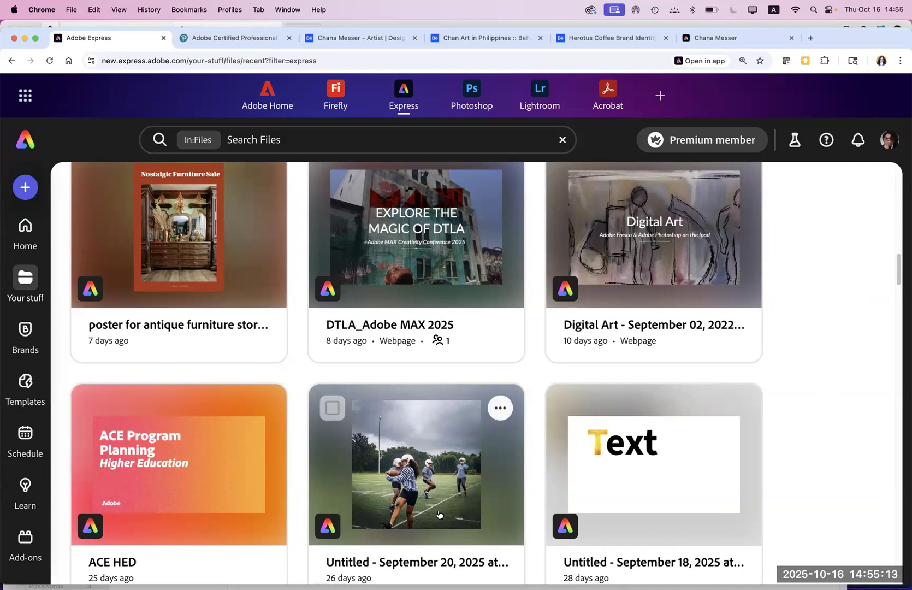
Step: Copy the DTLA_Adobe MAX 2025 page's published link via Share, then open a new Chrome window
left_click(436, 260)
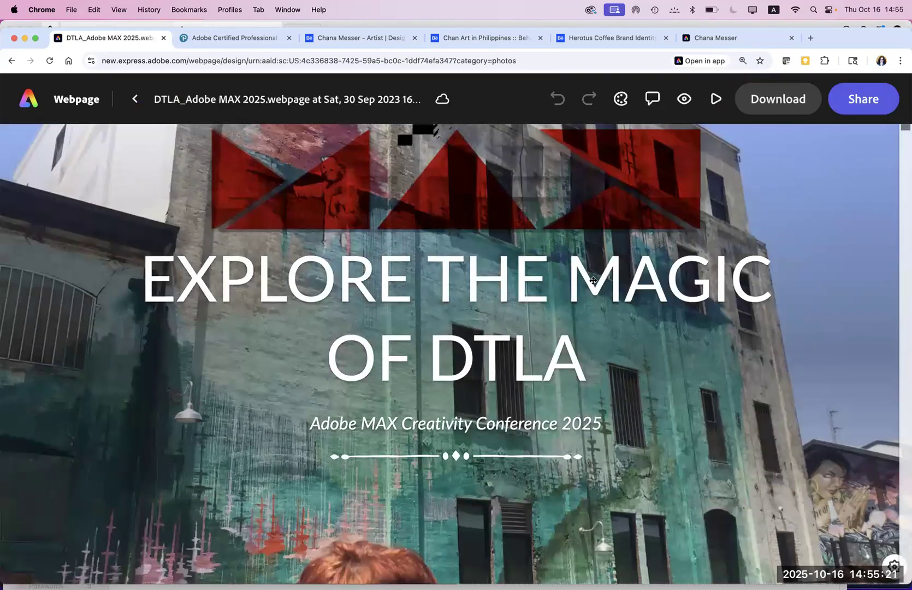
left_click(861, 99)
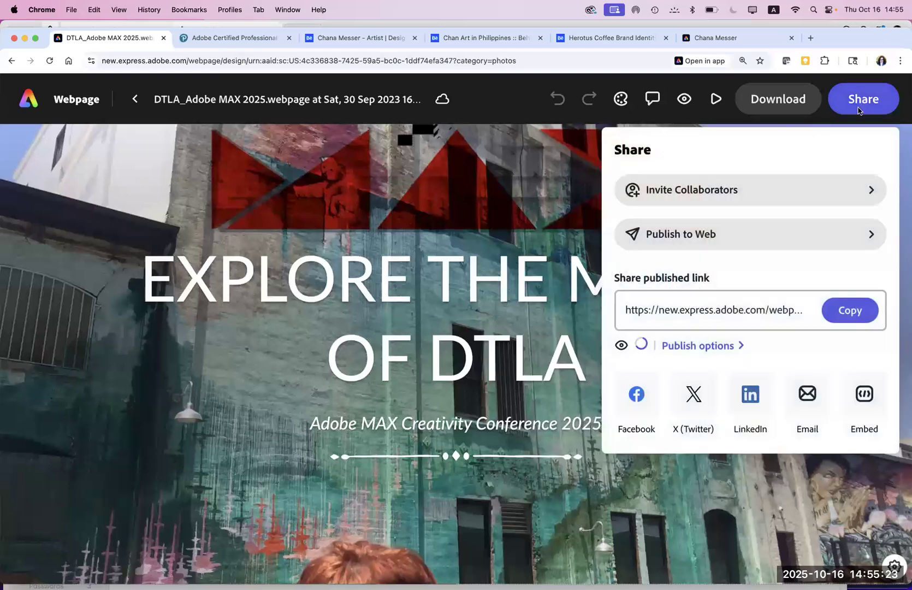
left_click(842, 313)
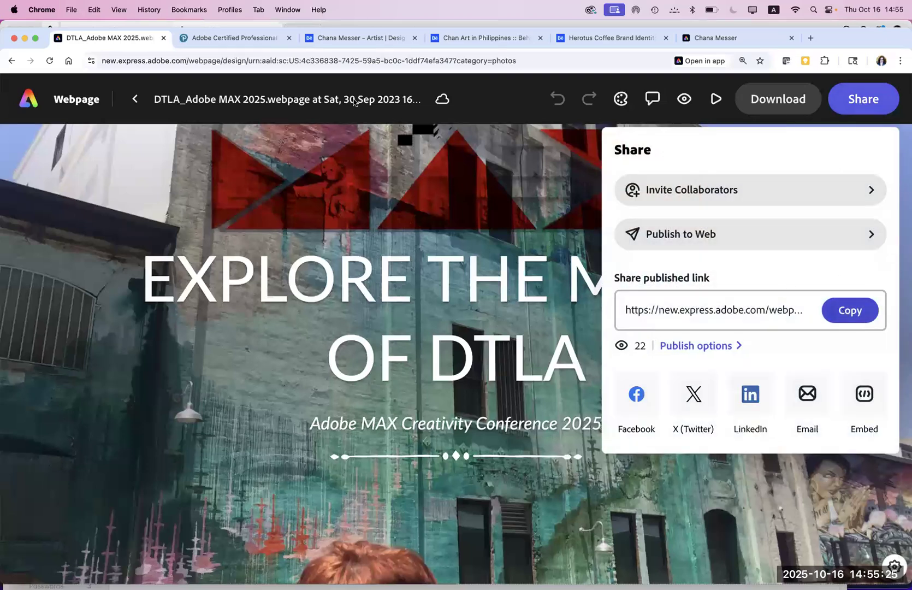
left_click(71, 10)
left_click(76, 40)
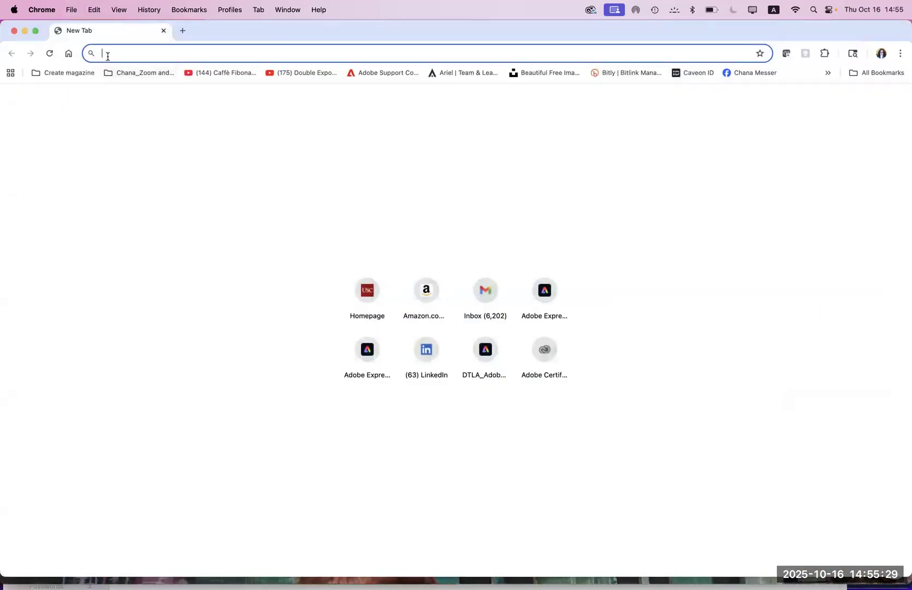
Step: Paste the copied DTLA link into the new window's address bar and load it
key("super+v")
key("Return")
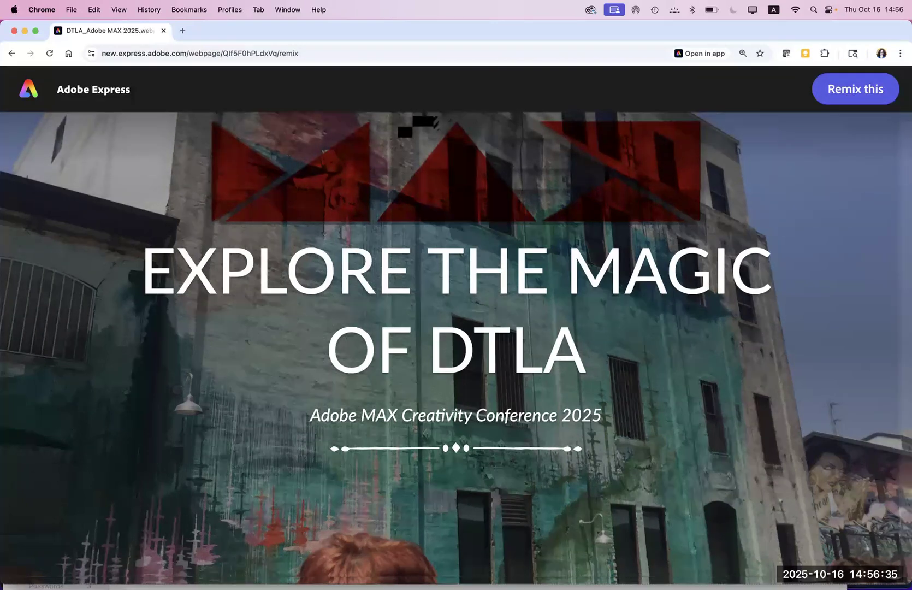
Step: Bring up a Finder window from the Dock in front of Chrome
mouse_move(95, 577)
left_click(36, 575)
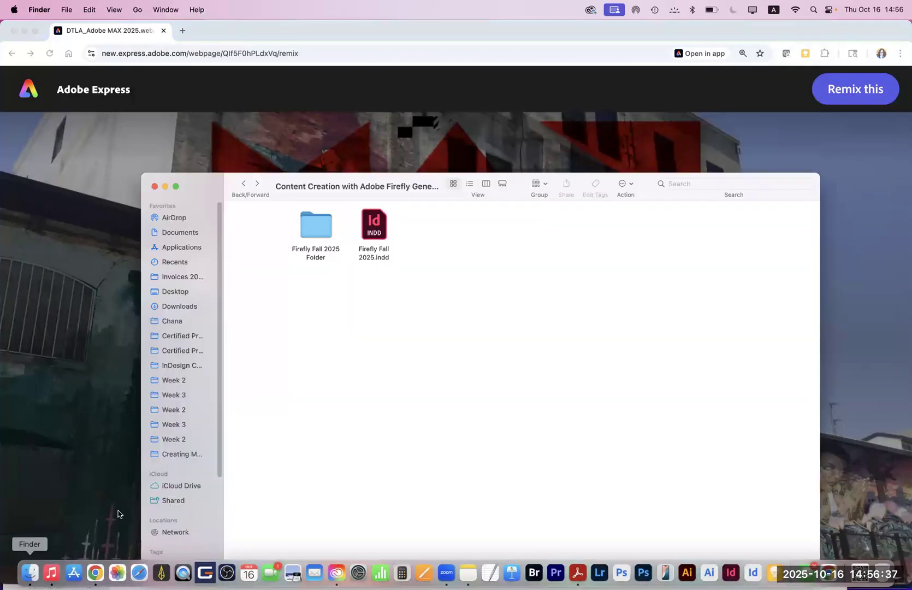
left_click(177, 293)
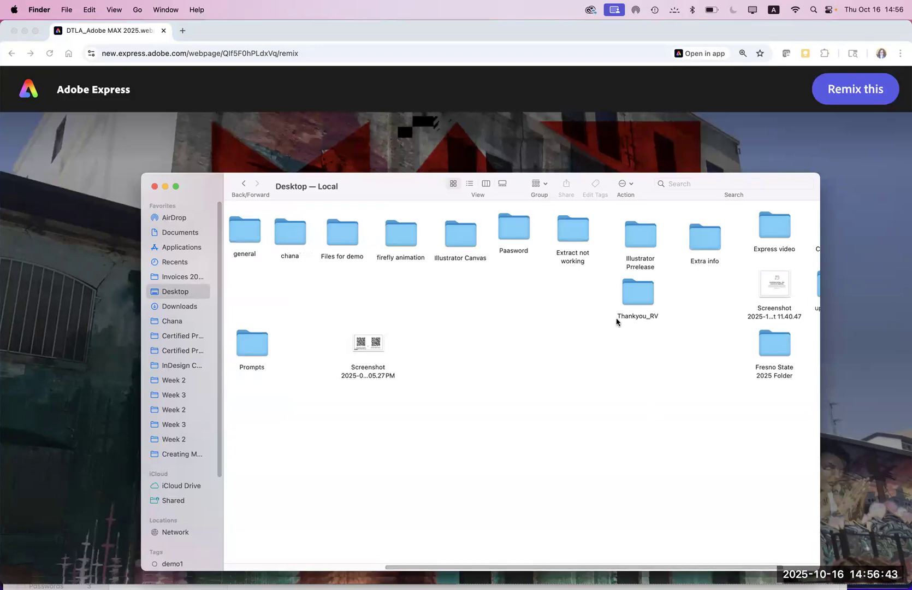
left_click(576, 239)
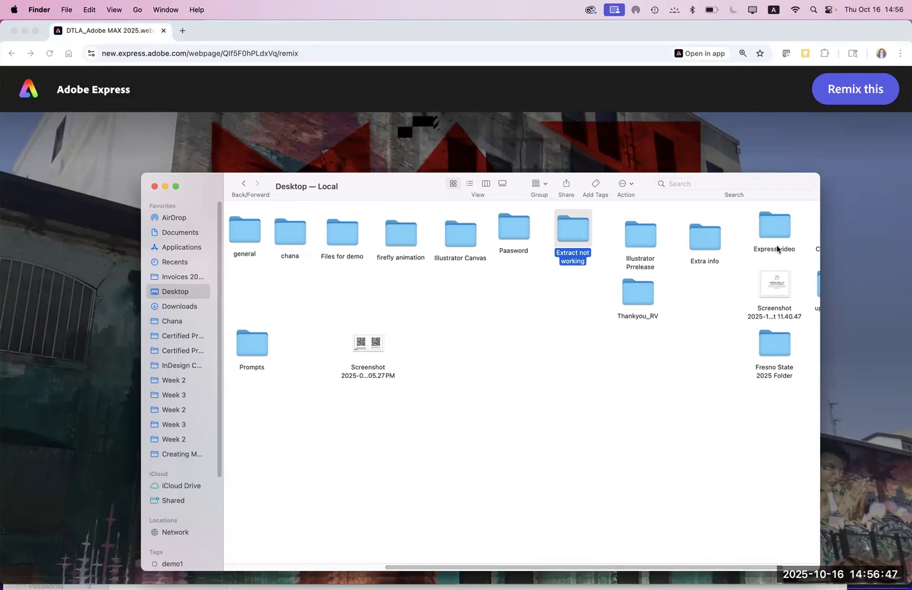
double_click(779, 233)
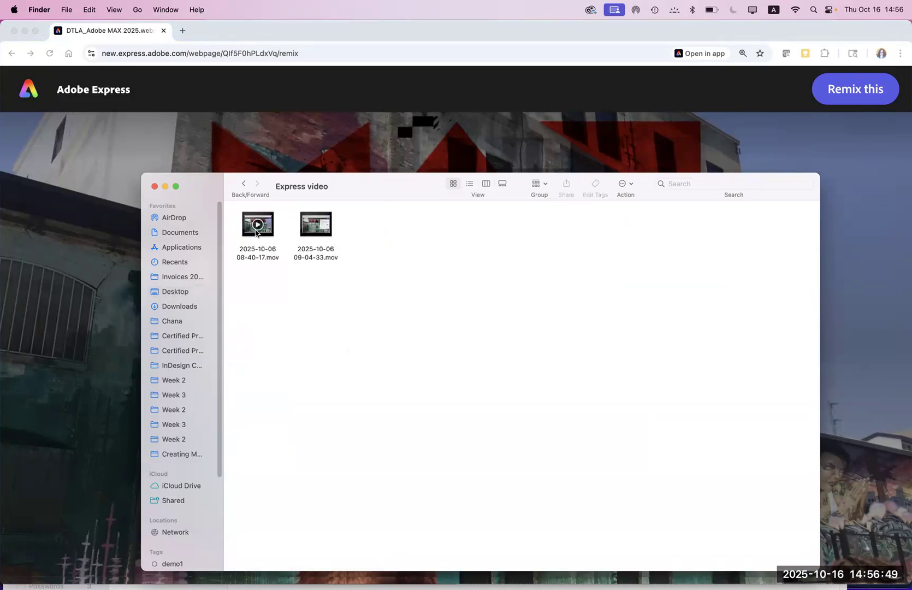
left_click(261, 232)
key("space")
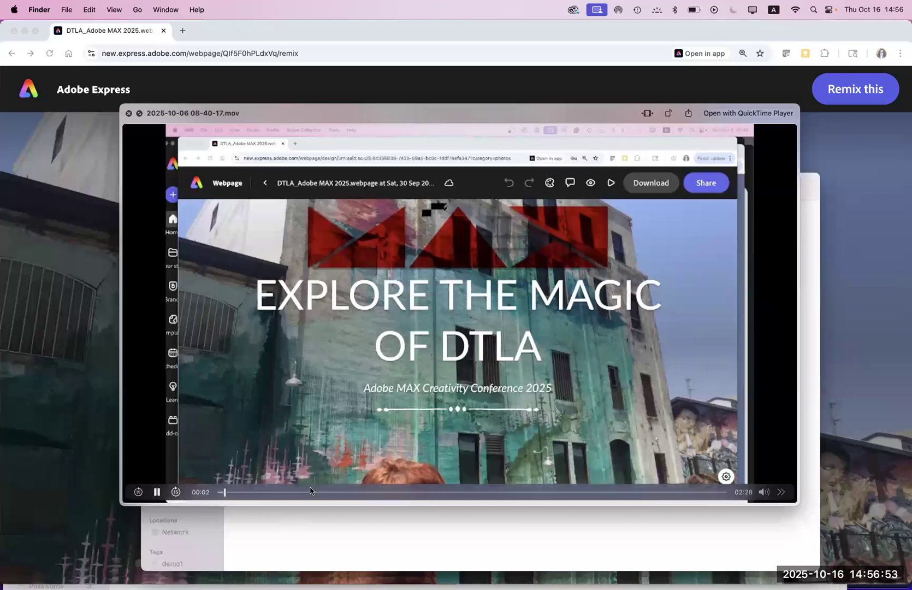
Step: Mute the sound, skip through the LinkedIn share video to its Page not found ending, and return to Chrome
key("XF86AudioRaiseVolume")
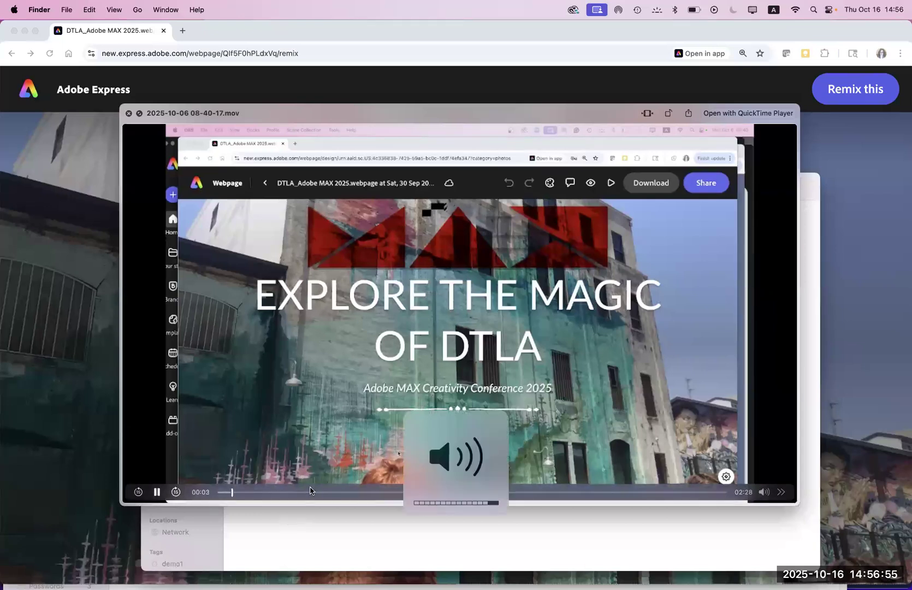
key("XF86AudioMute")
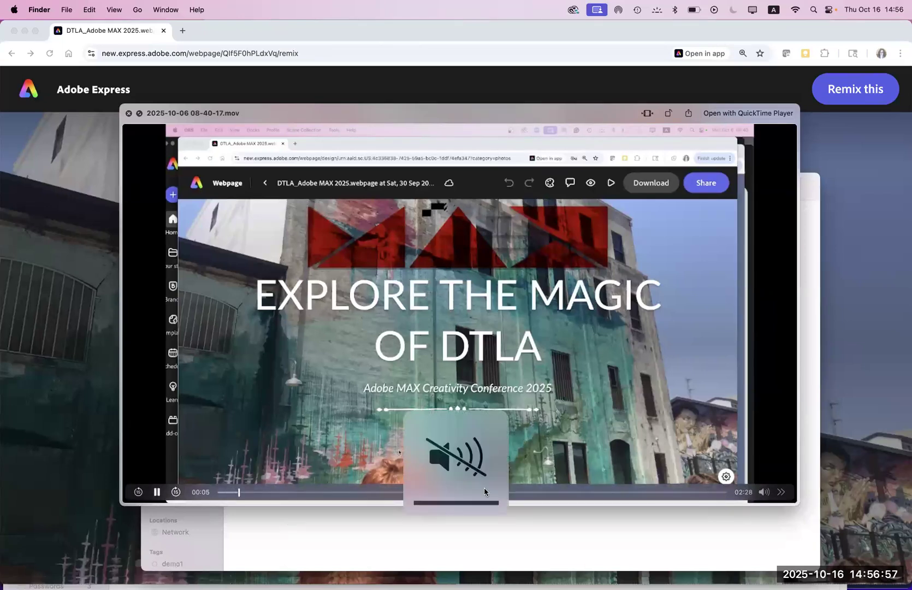
left_click(550, 491)
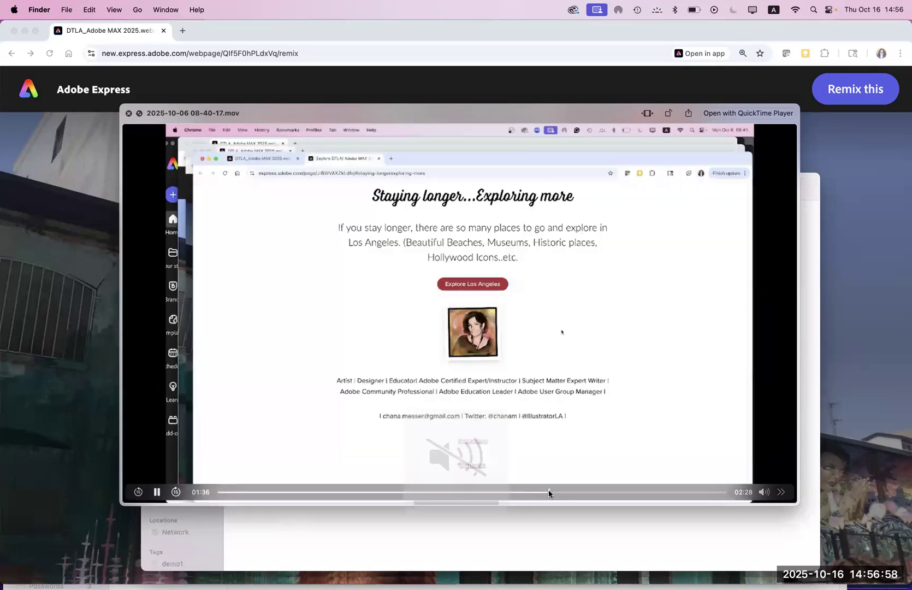
left_click(605, 492)
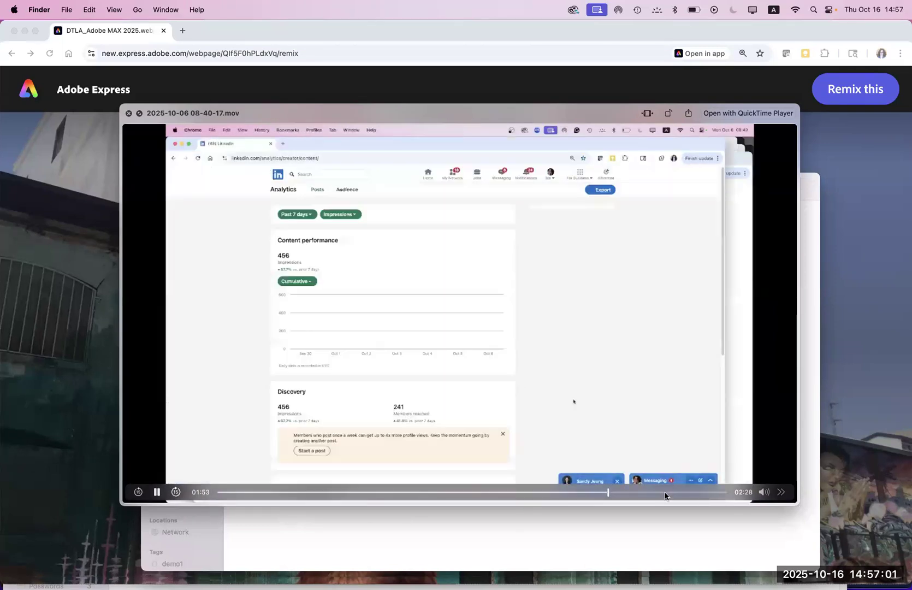
left_click(662, 493)
left_click(686, 493)
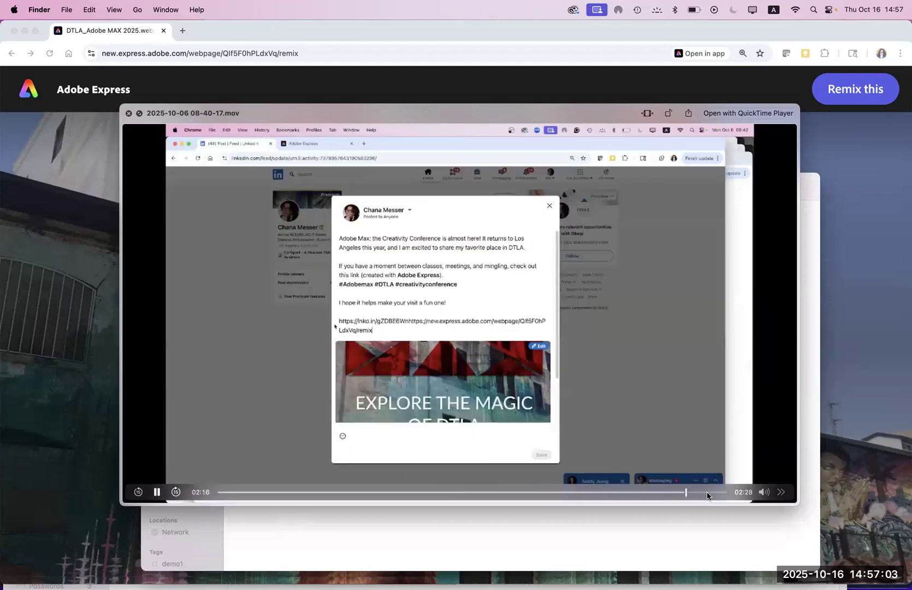
left_click(708, 493)
left_click(722, 492)
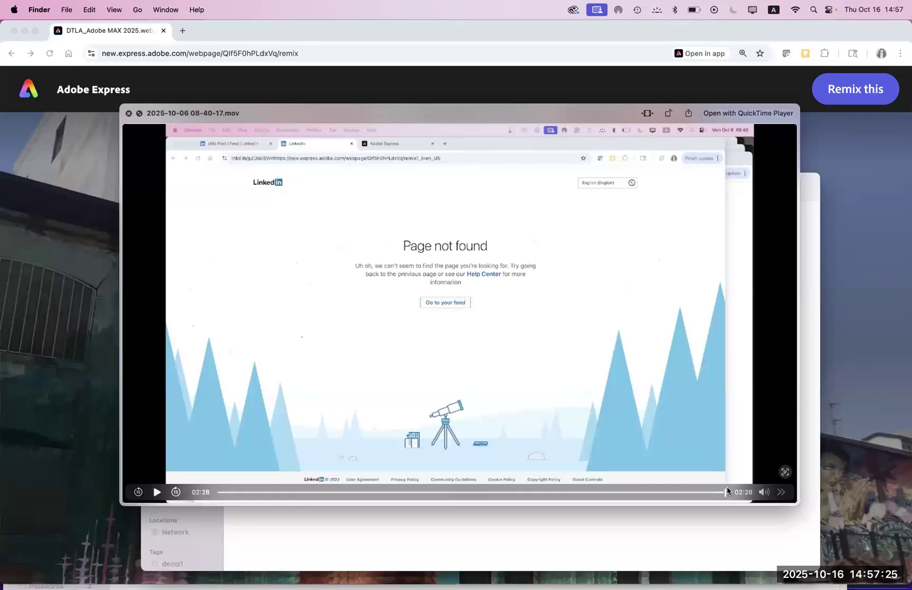
left_click(51, 314)
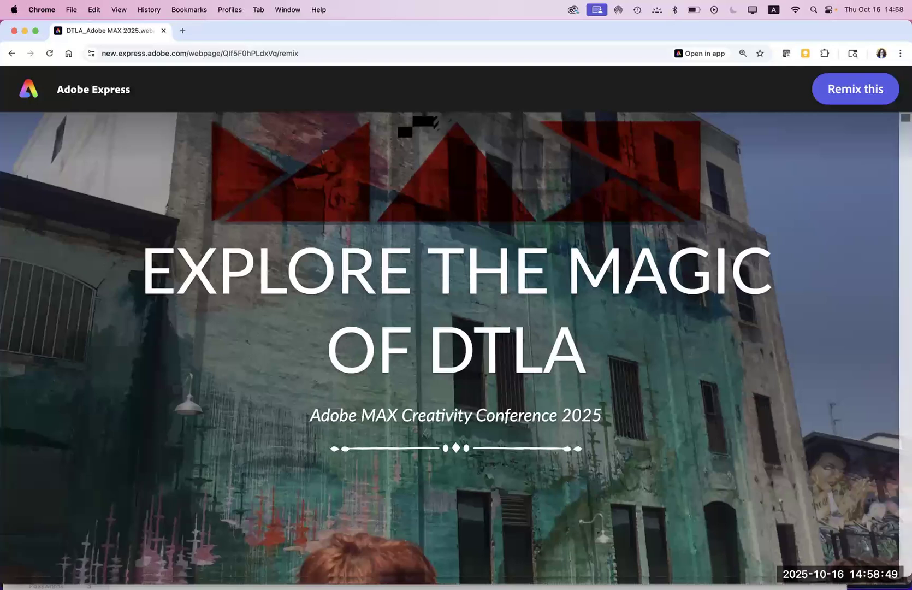
Step: Switch between Finder and the DTLA page in Chrome, then dismiss the Quick Look video preview
mouse_move(117, 578)
left_click(30, 573)
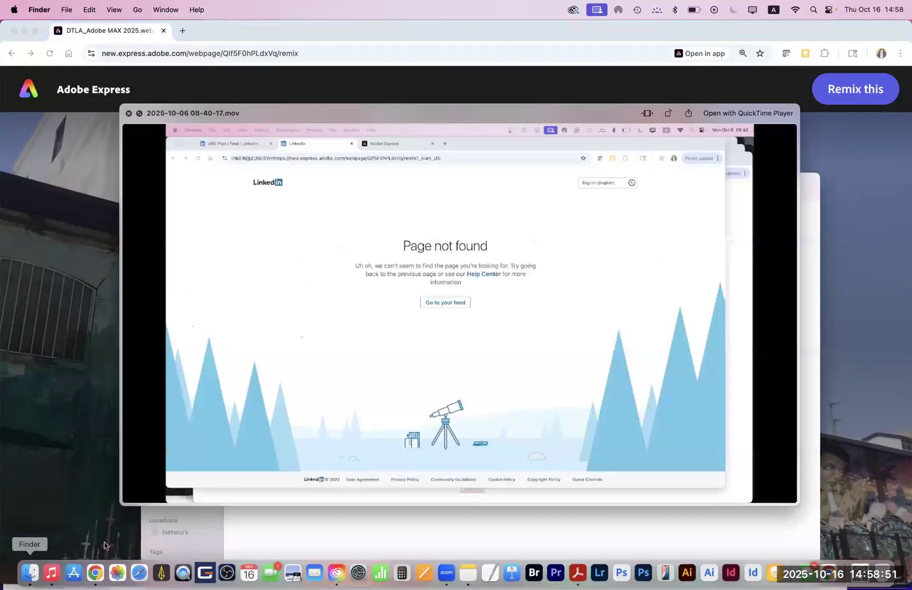
left_click(52, 201)
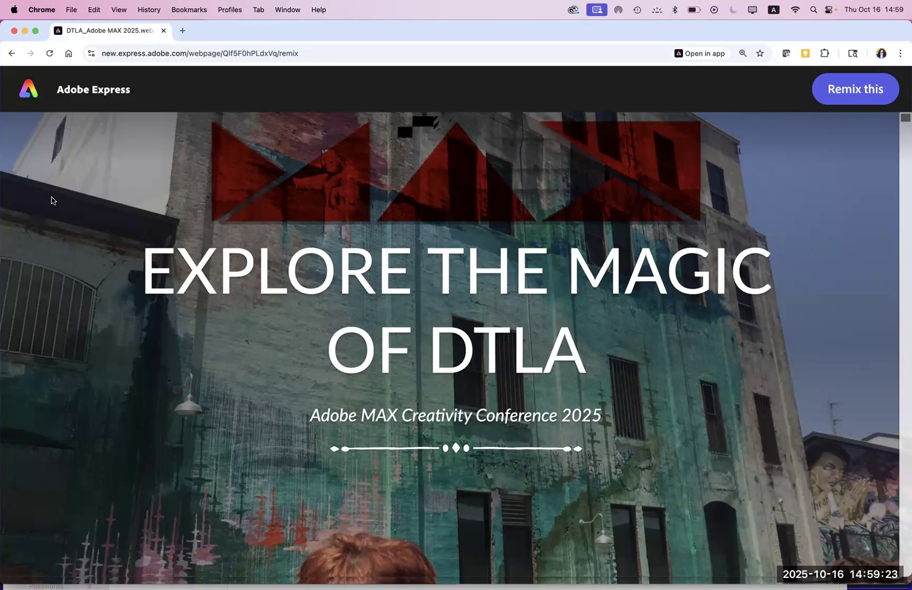
mouse_move(94, 588)
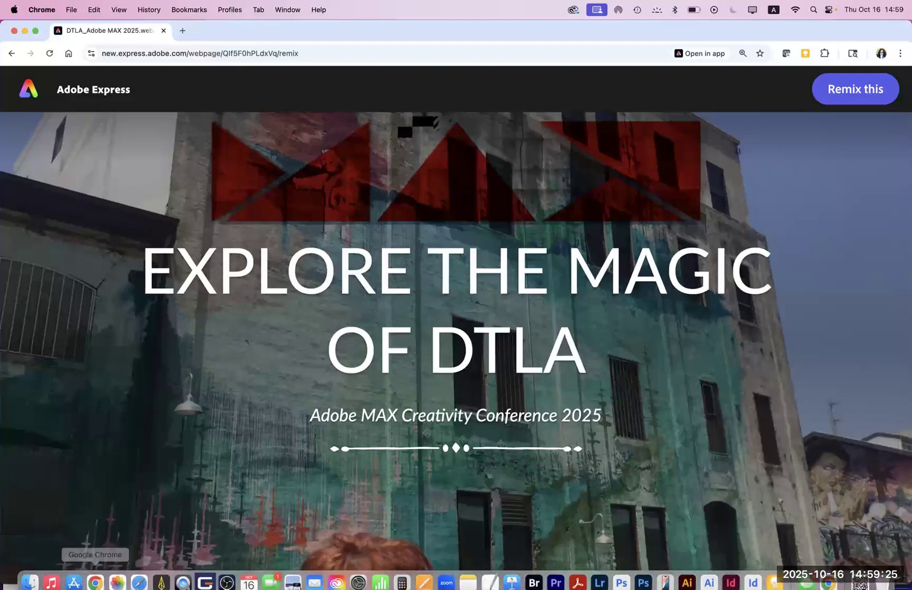
left_click(31, 572)
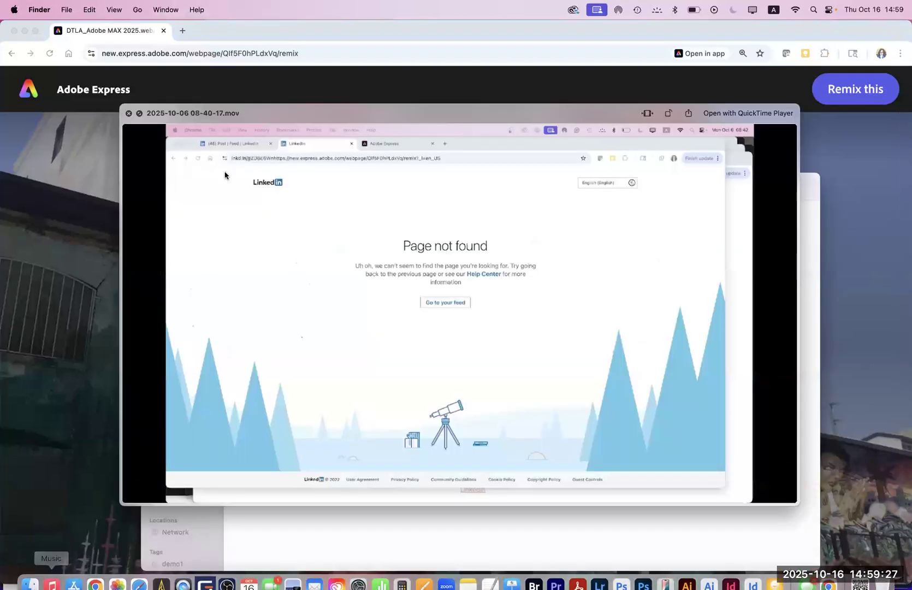
key("space")
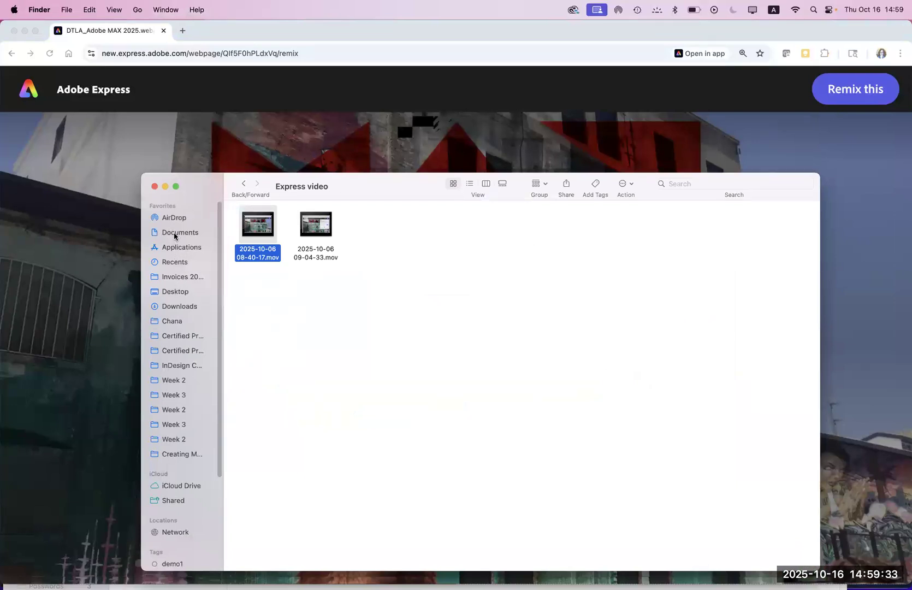
Step: Open Downloads and Quick Look the exported DTLA_Adobe MAX 2025 webpage PDF
left_click(169, 307)
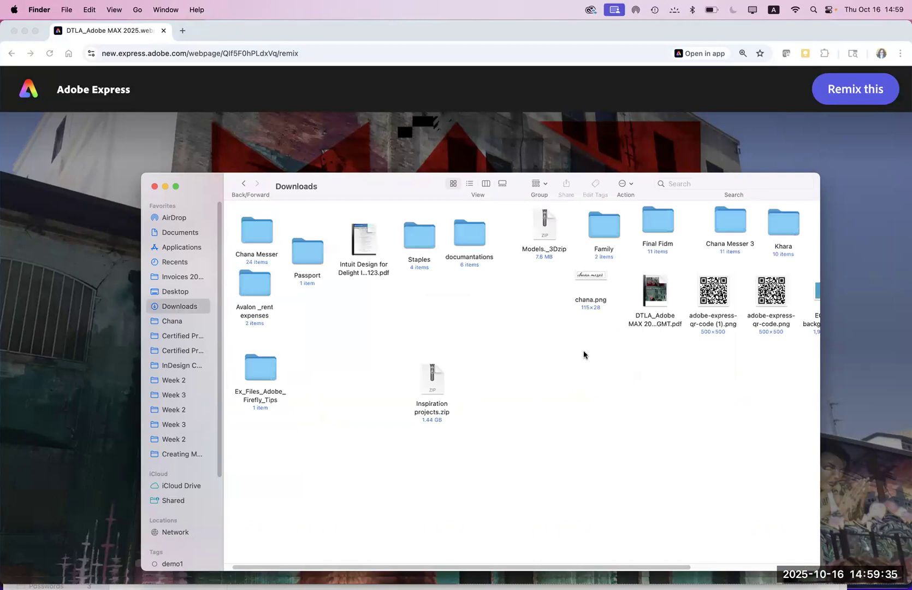
left_click(661, 324)
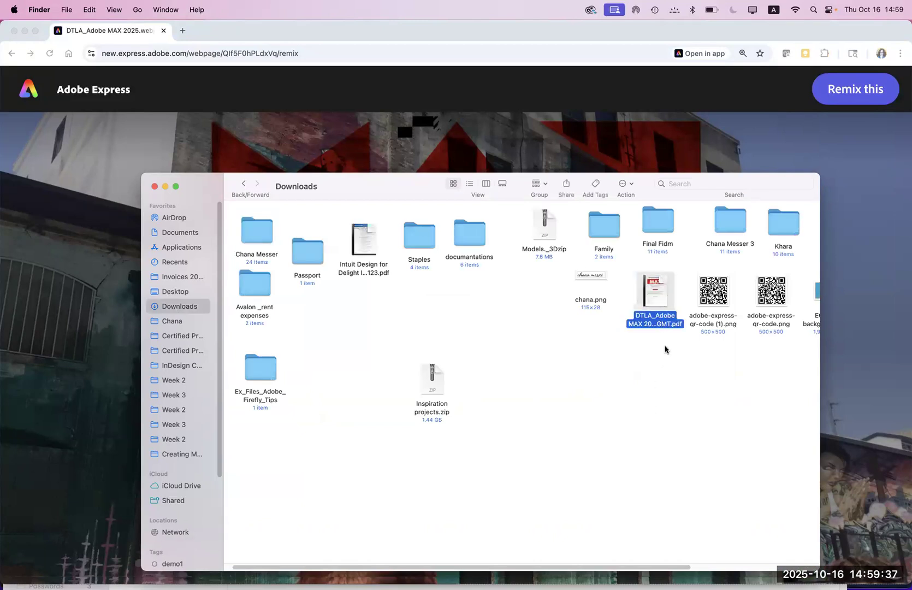
key("space")
Step: Page through PDF pages 1–7, from the table of contents to The Broad, then close the preview
left_click(656, 90)
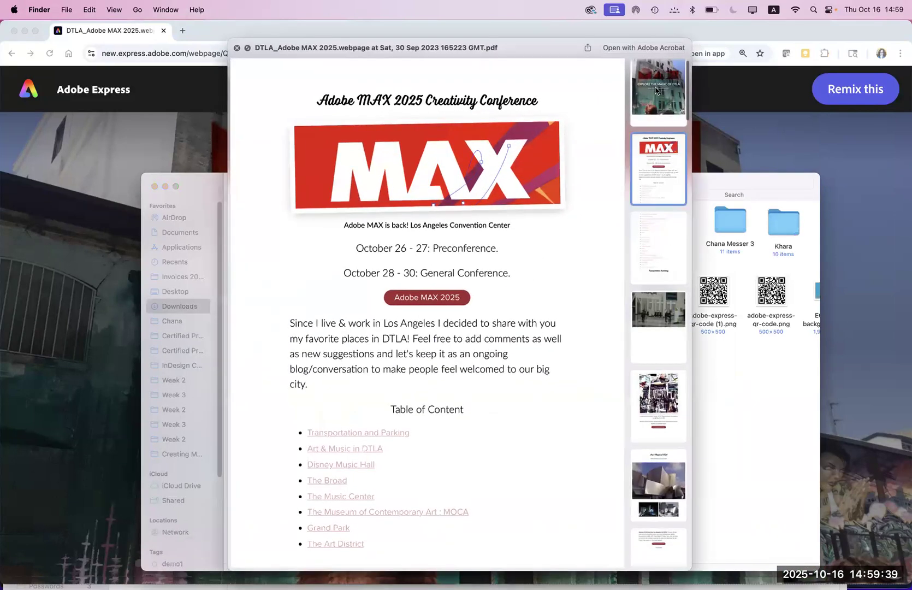
left_click(657, 173)
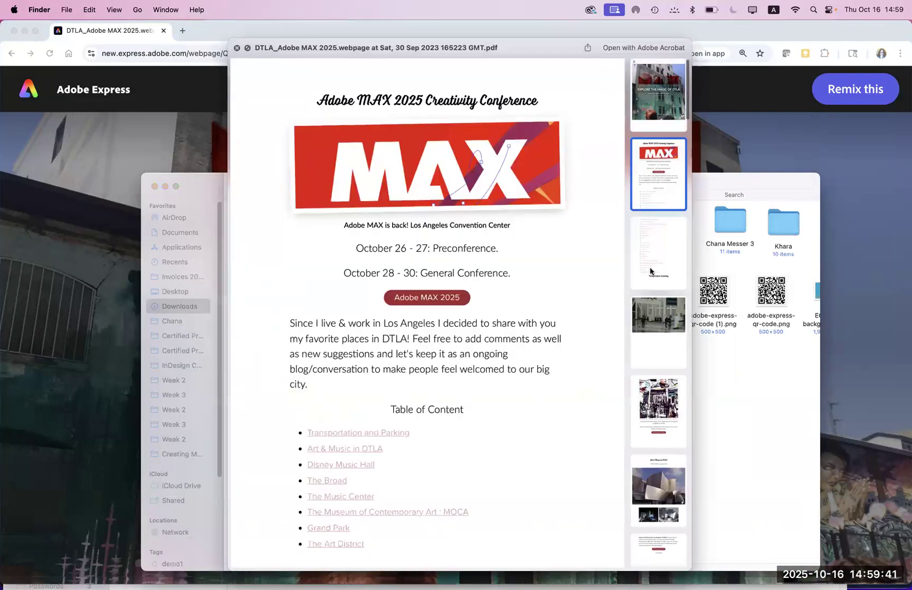
left_click(651, 268)
left_click(659, 331)
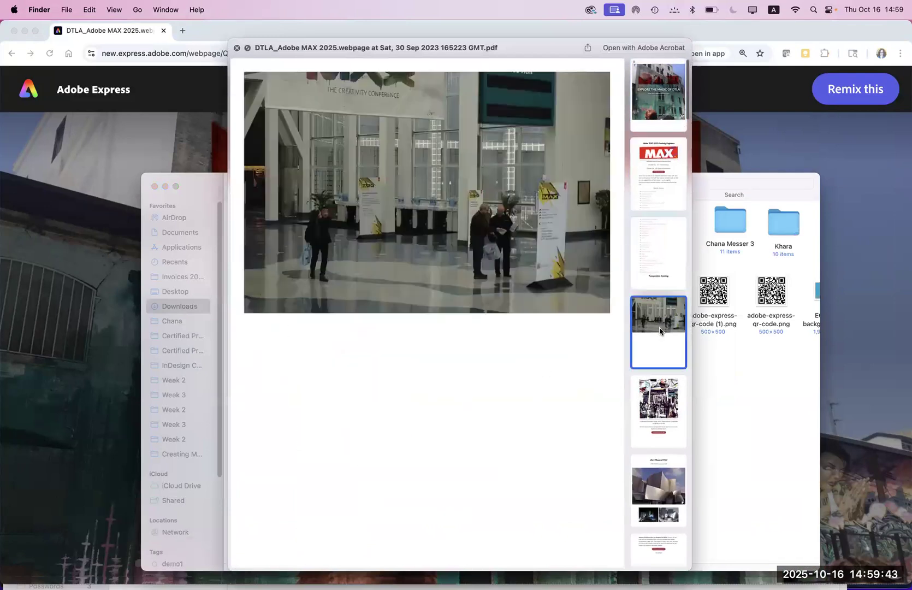
left_click(659, 397)
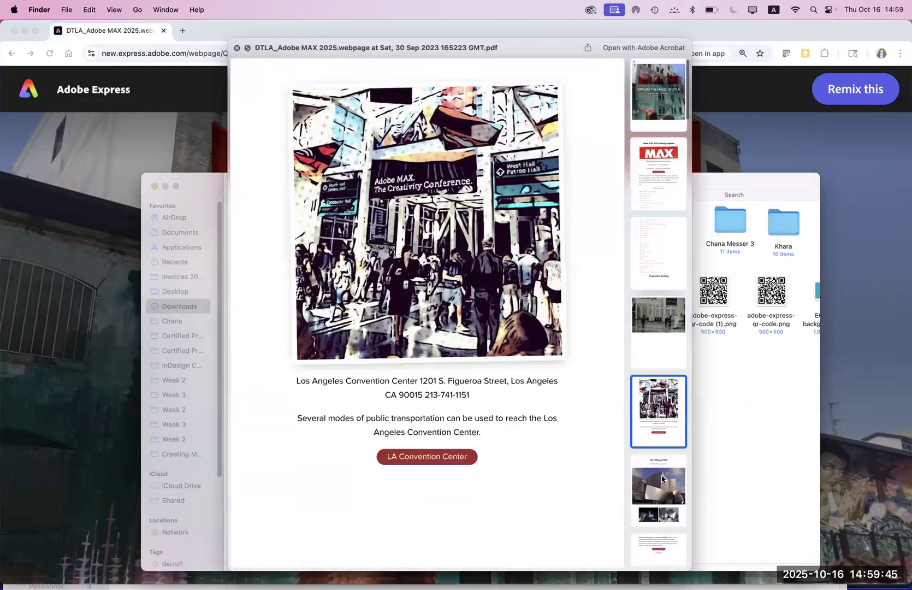
left_click(662, 479)
left_click(654, 553)
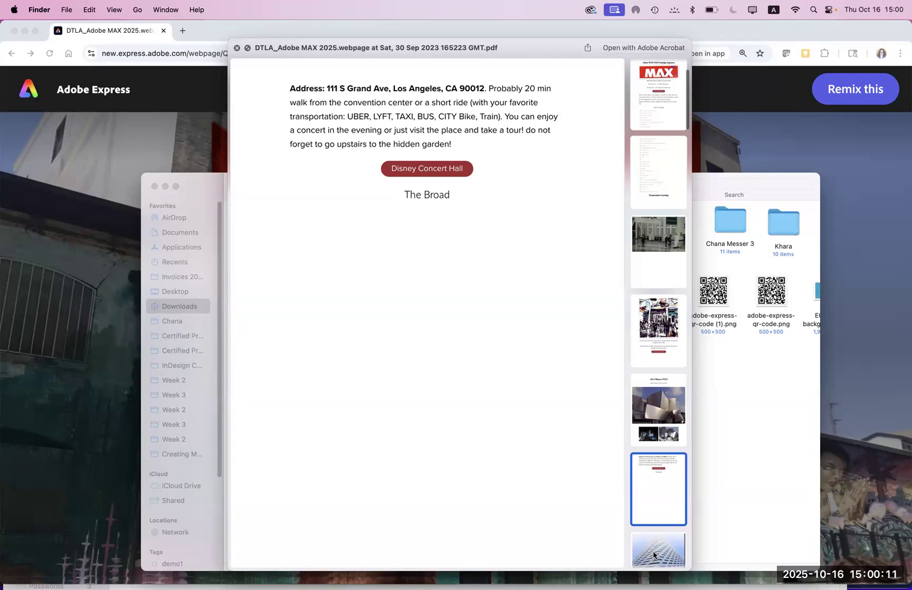
left_click(800, 485)
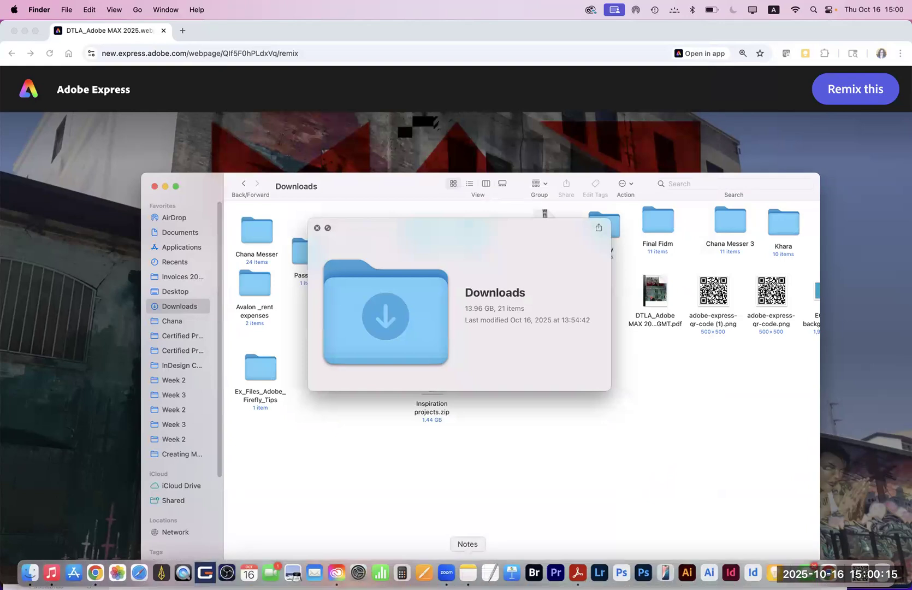
Step: Open the Express pages 2025 note, select the Fidm _Digital Imaging link, then return to the DTLA page in Chrome
left_click(464, 573)
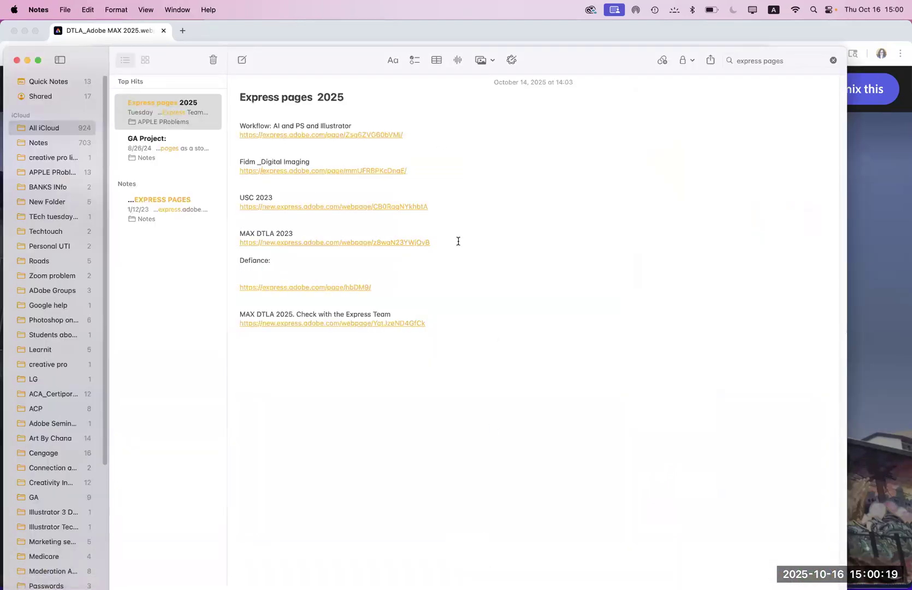
double_click(364, 172)
left_click(343, 172)
left_click_drag(416, 170, 218, 170)
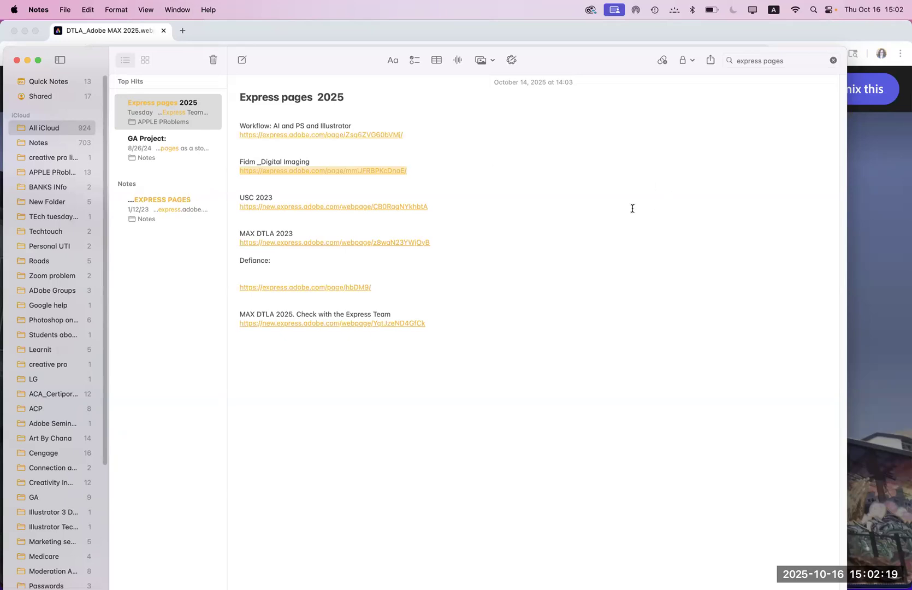
left_click(709, 217)
left_click(868, 217)
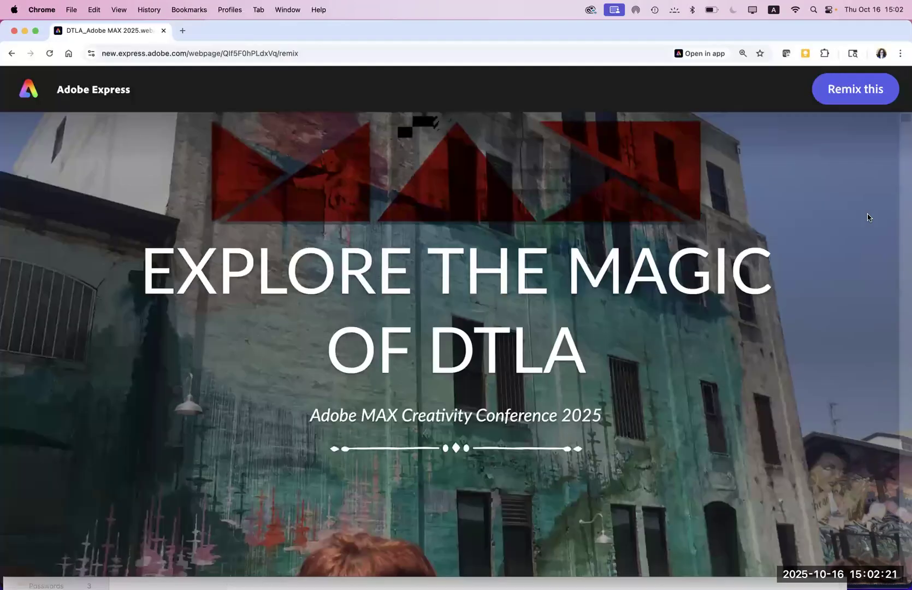